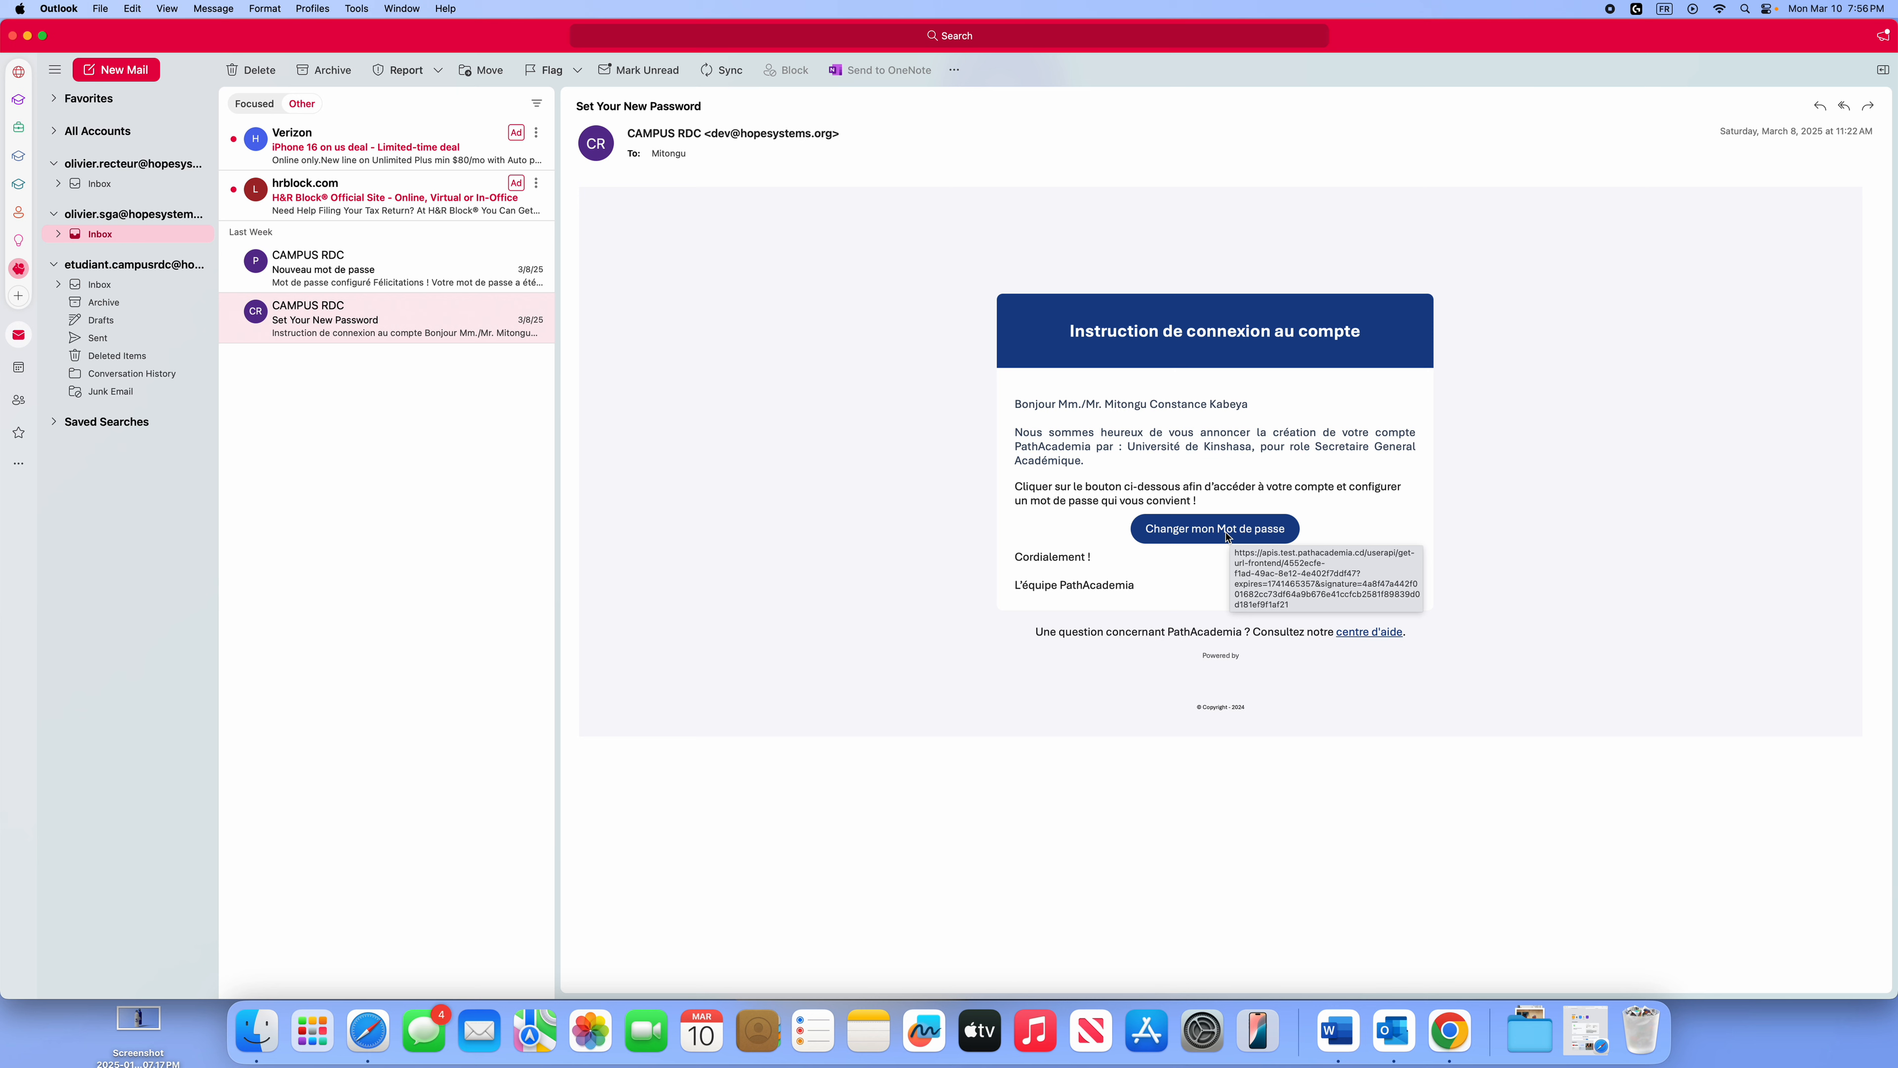
click(19, 156)
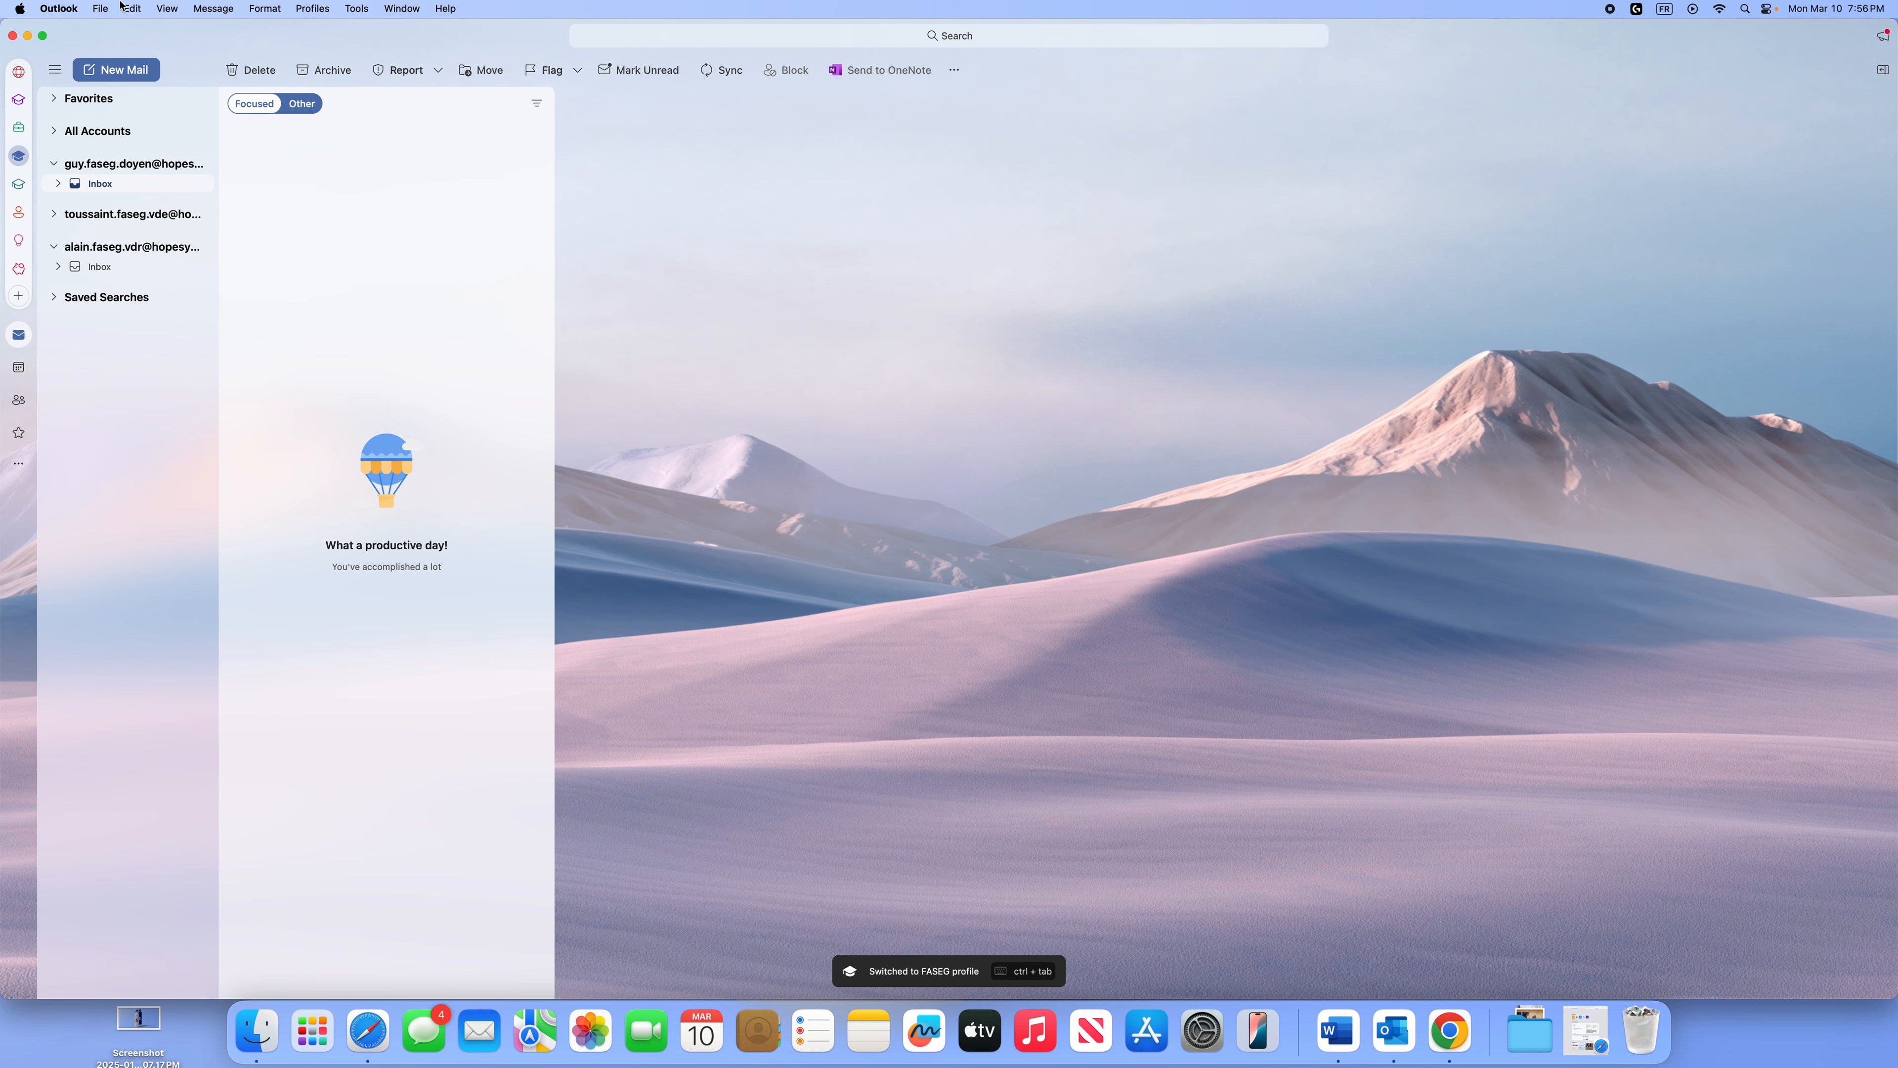
click(1453, 1036)
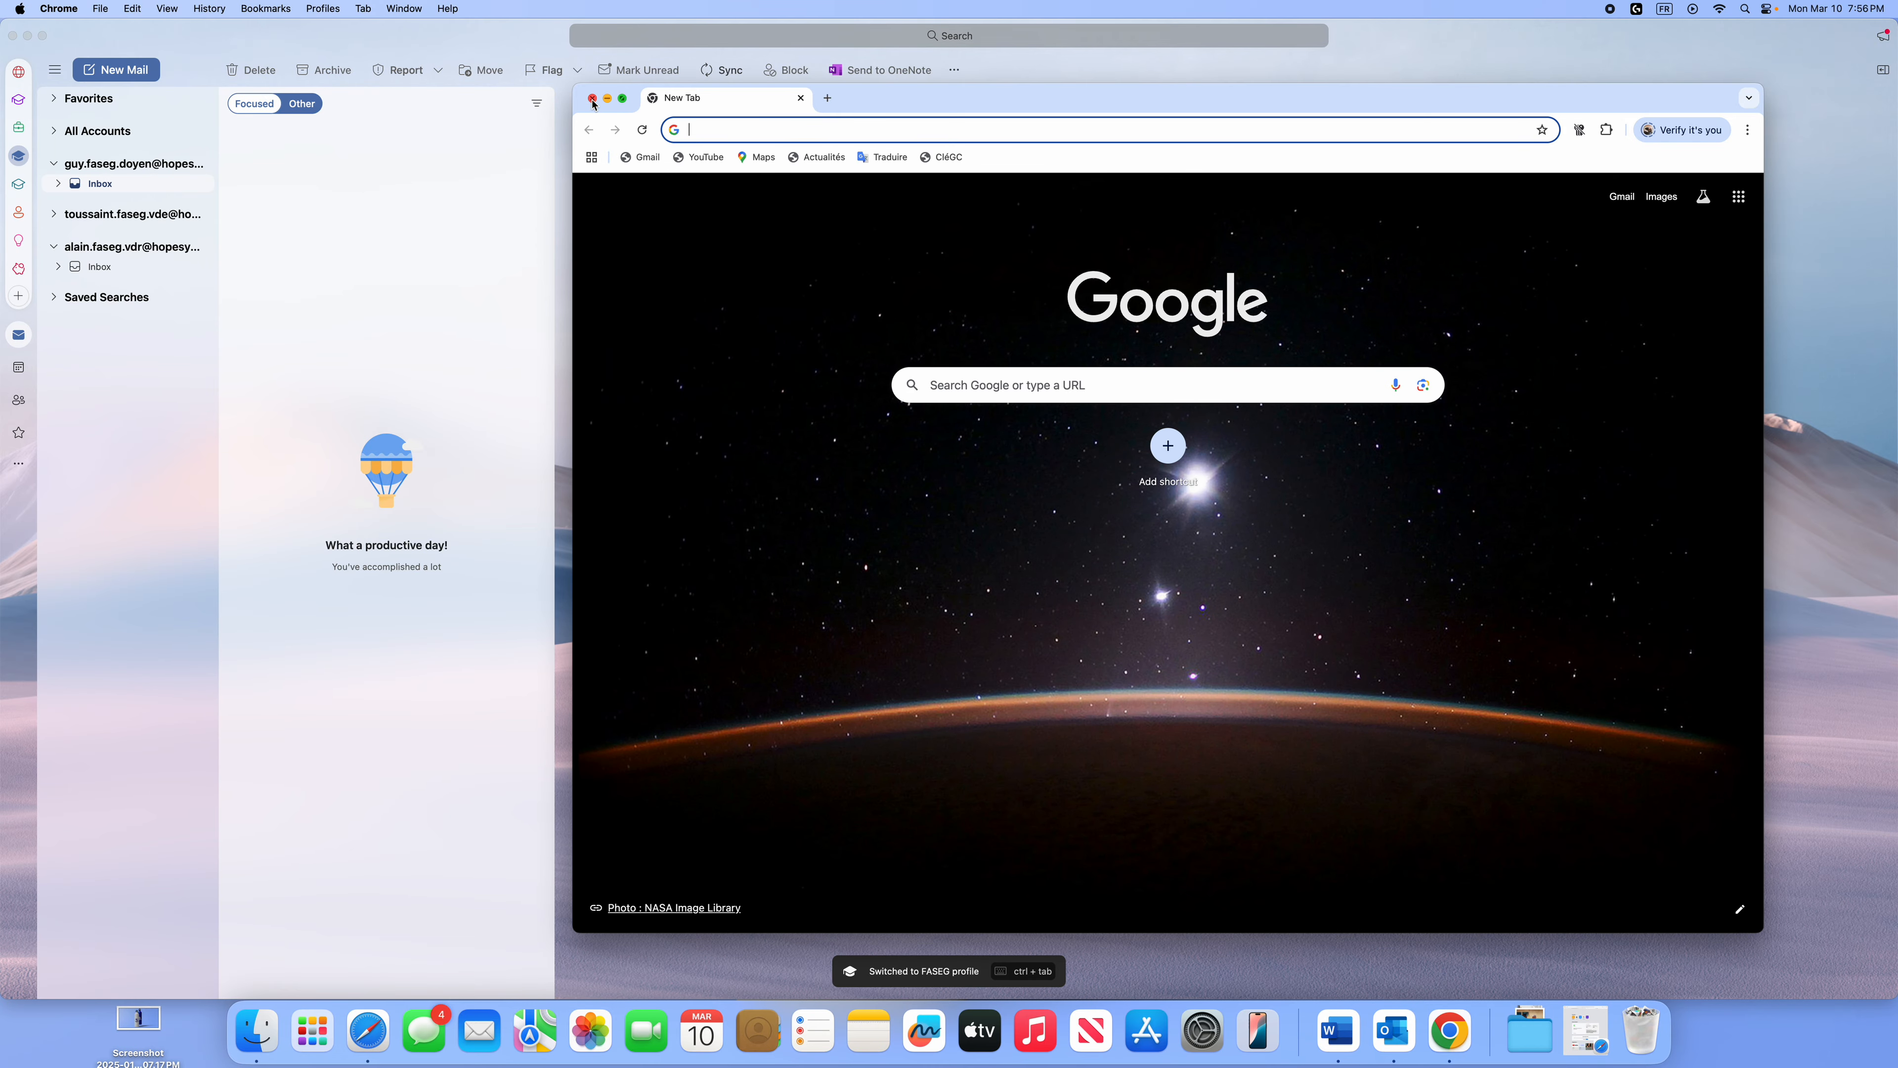
click(592, 98)
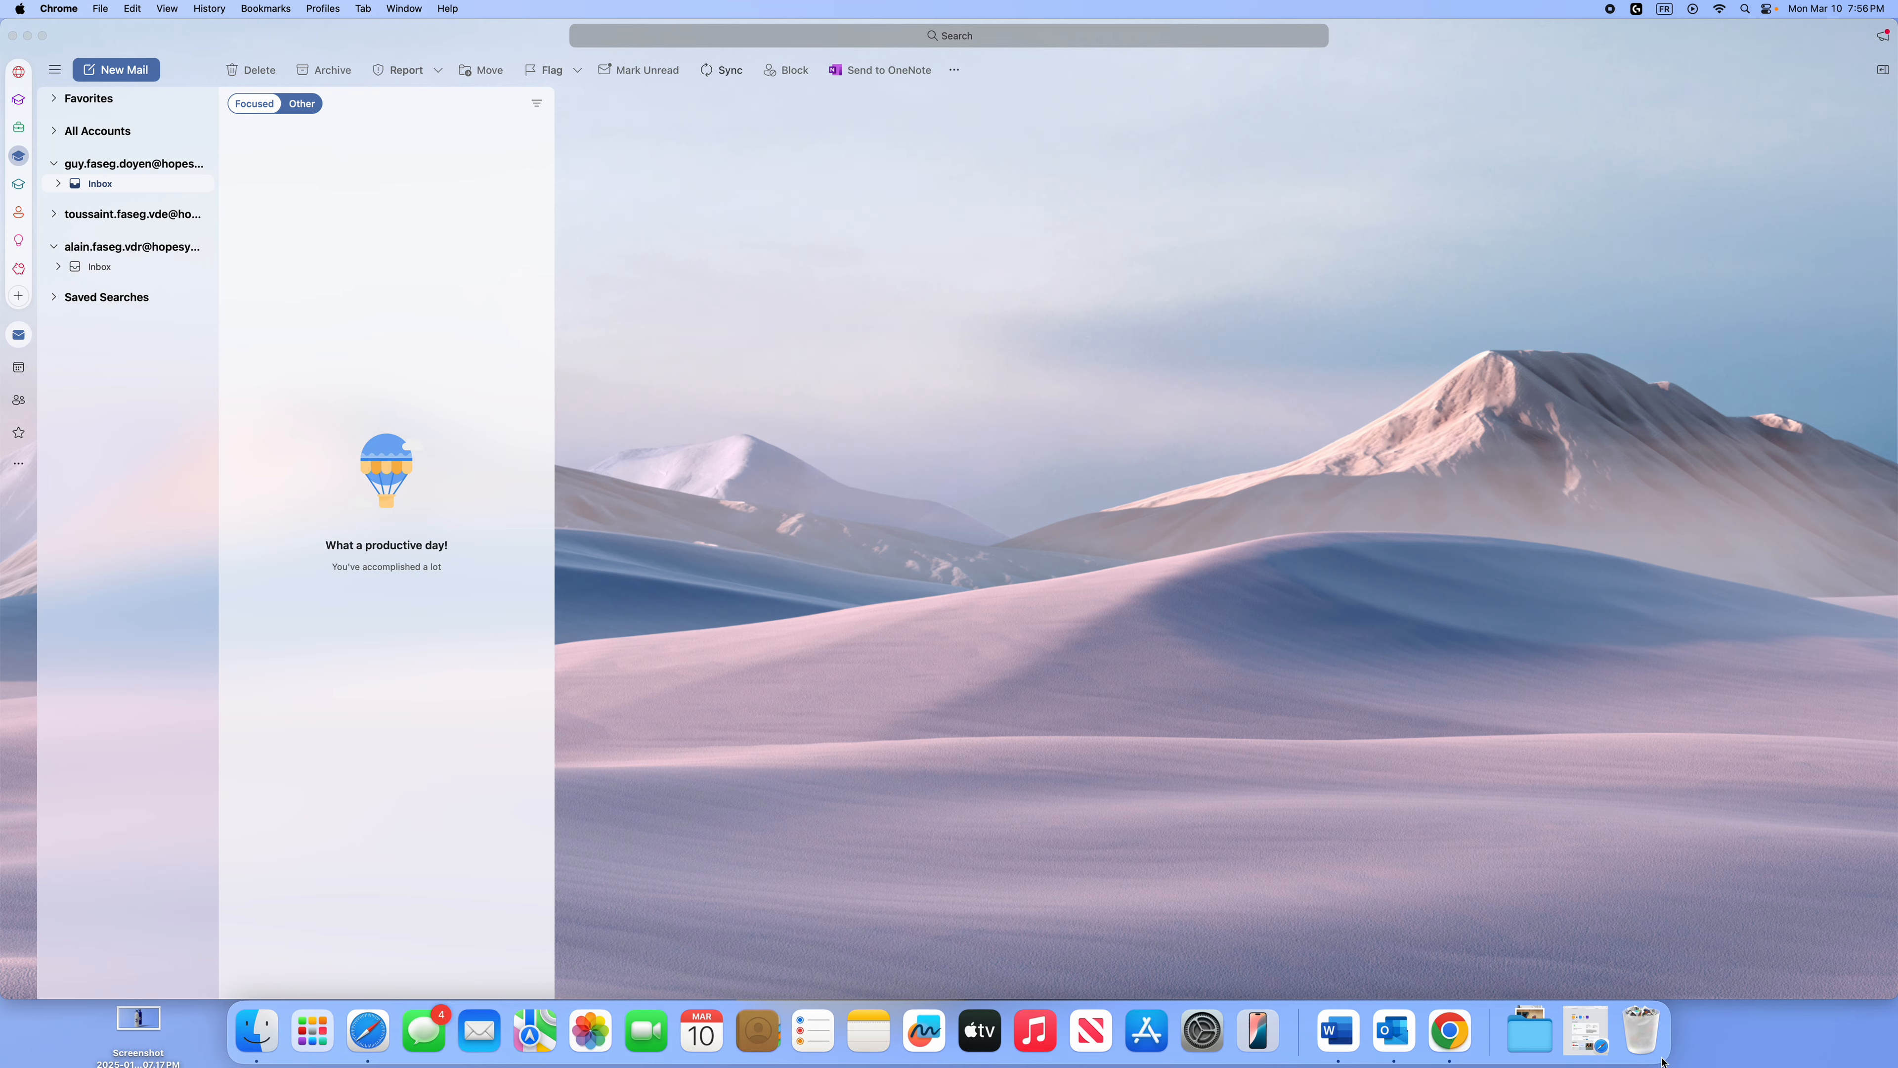
click(1586, 1032)
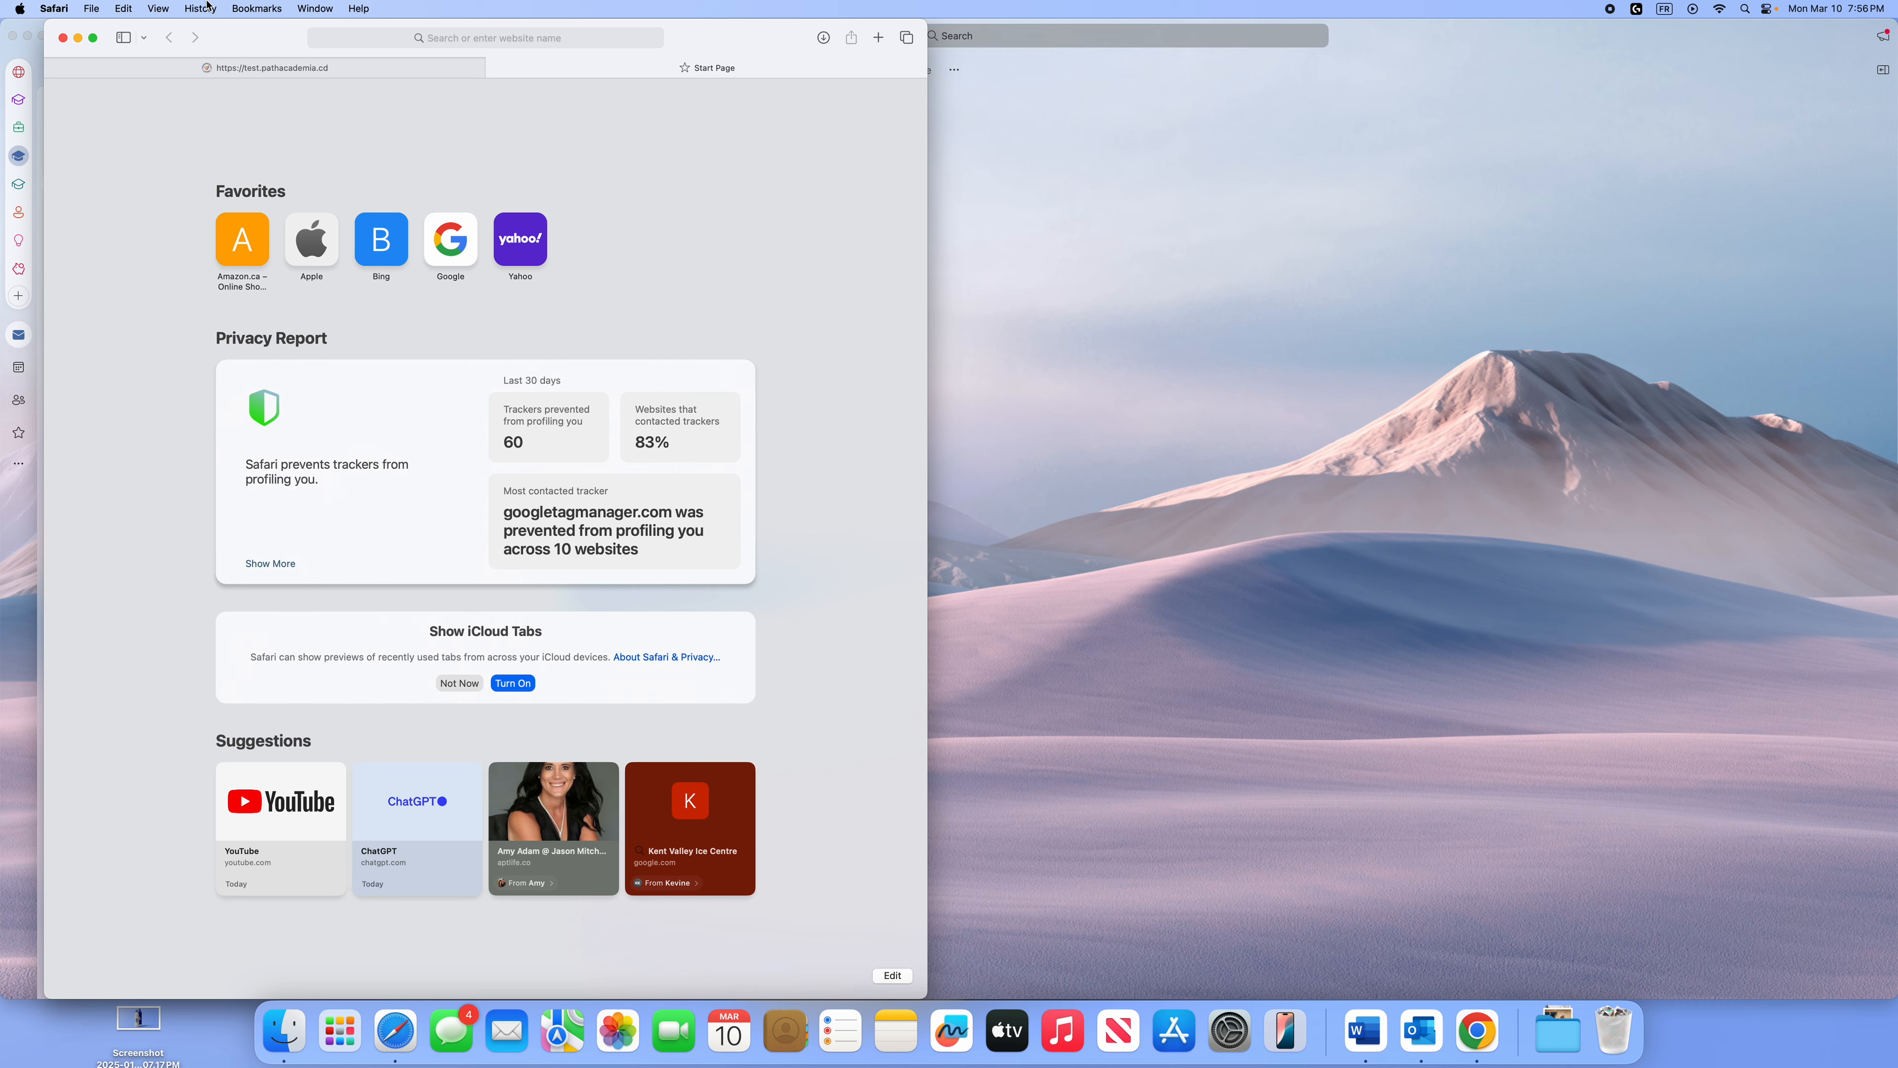
click(93, 37)
click(1060, 24)
text(https://pathacademia.cd)
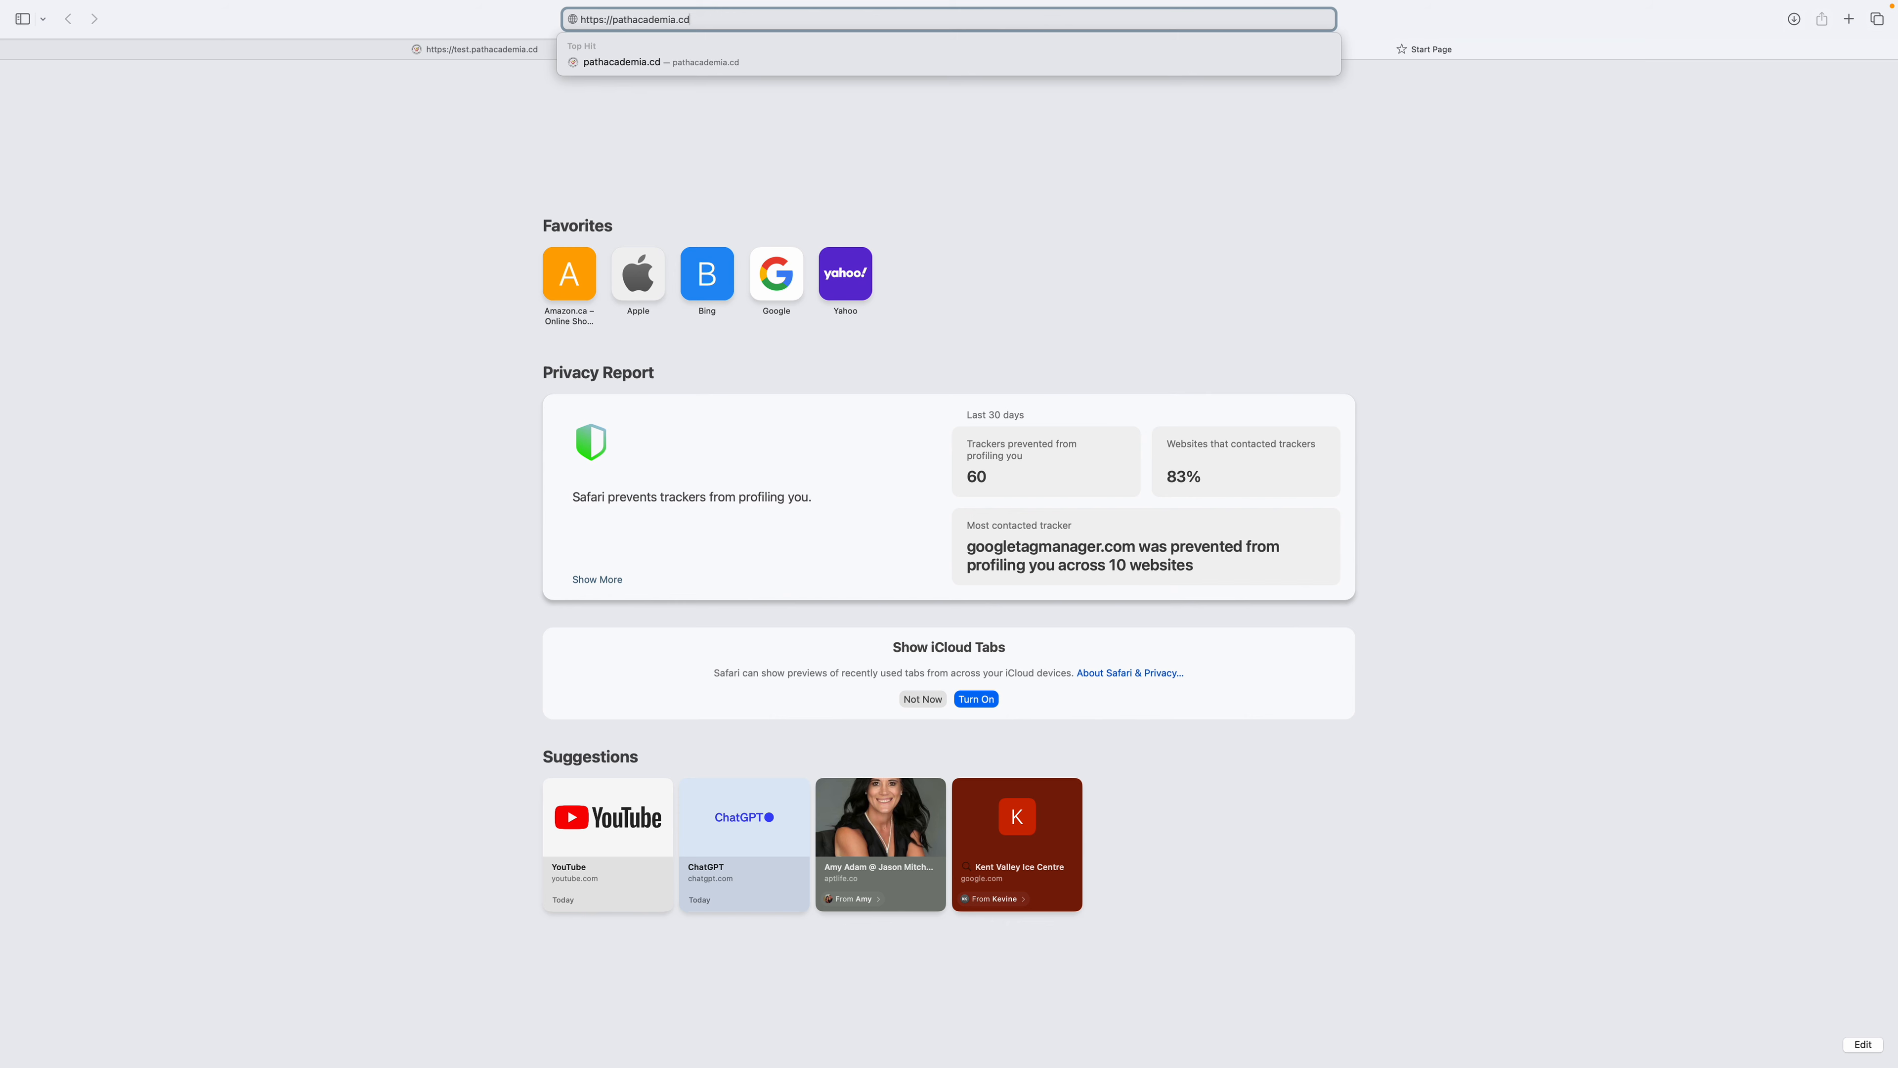
key(Return)
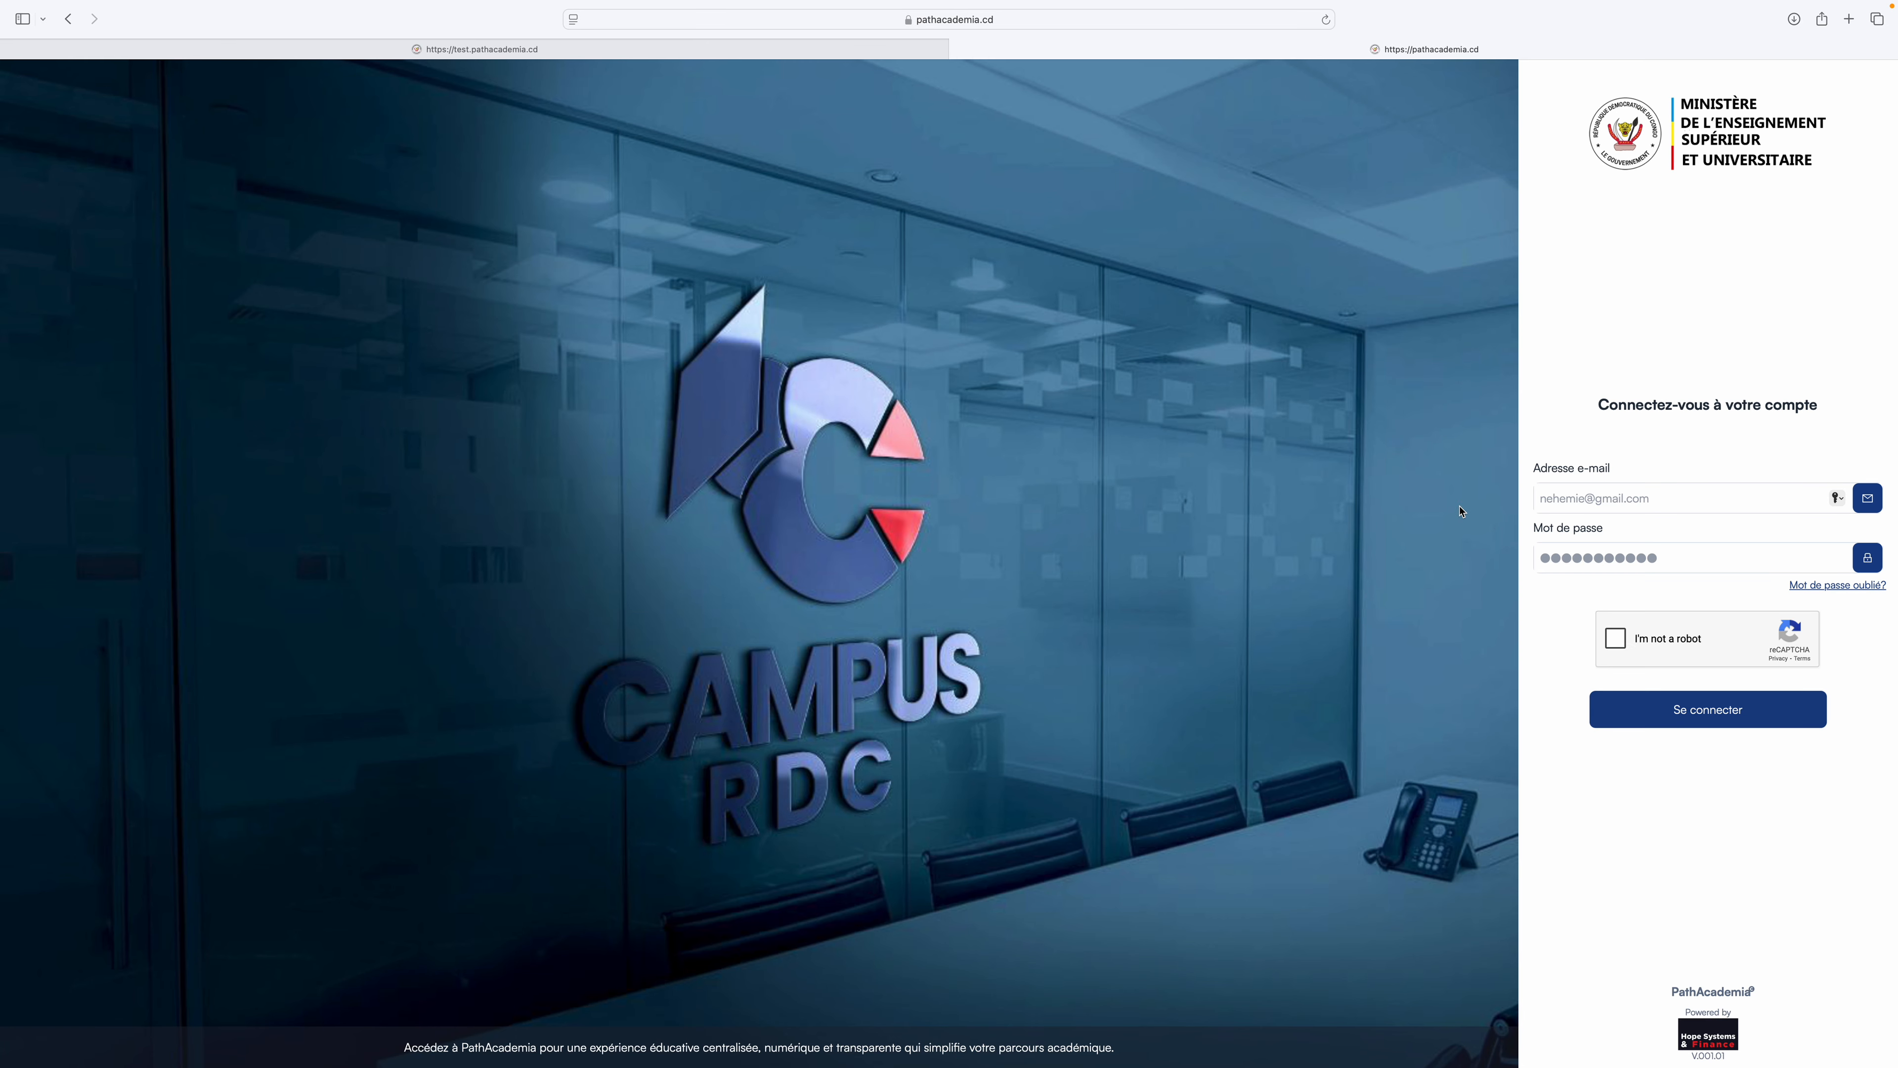
Check the saved logins offered for the e-mail and password fields, and close the pathacademia.cd tab.
click(1599, 500)
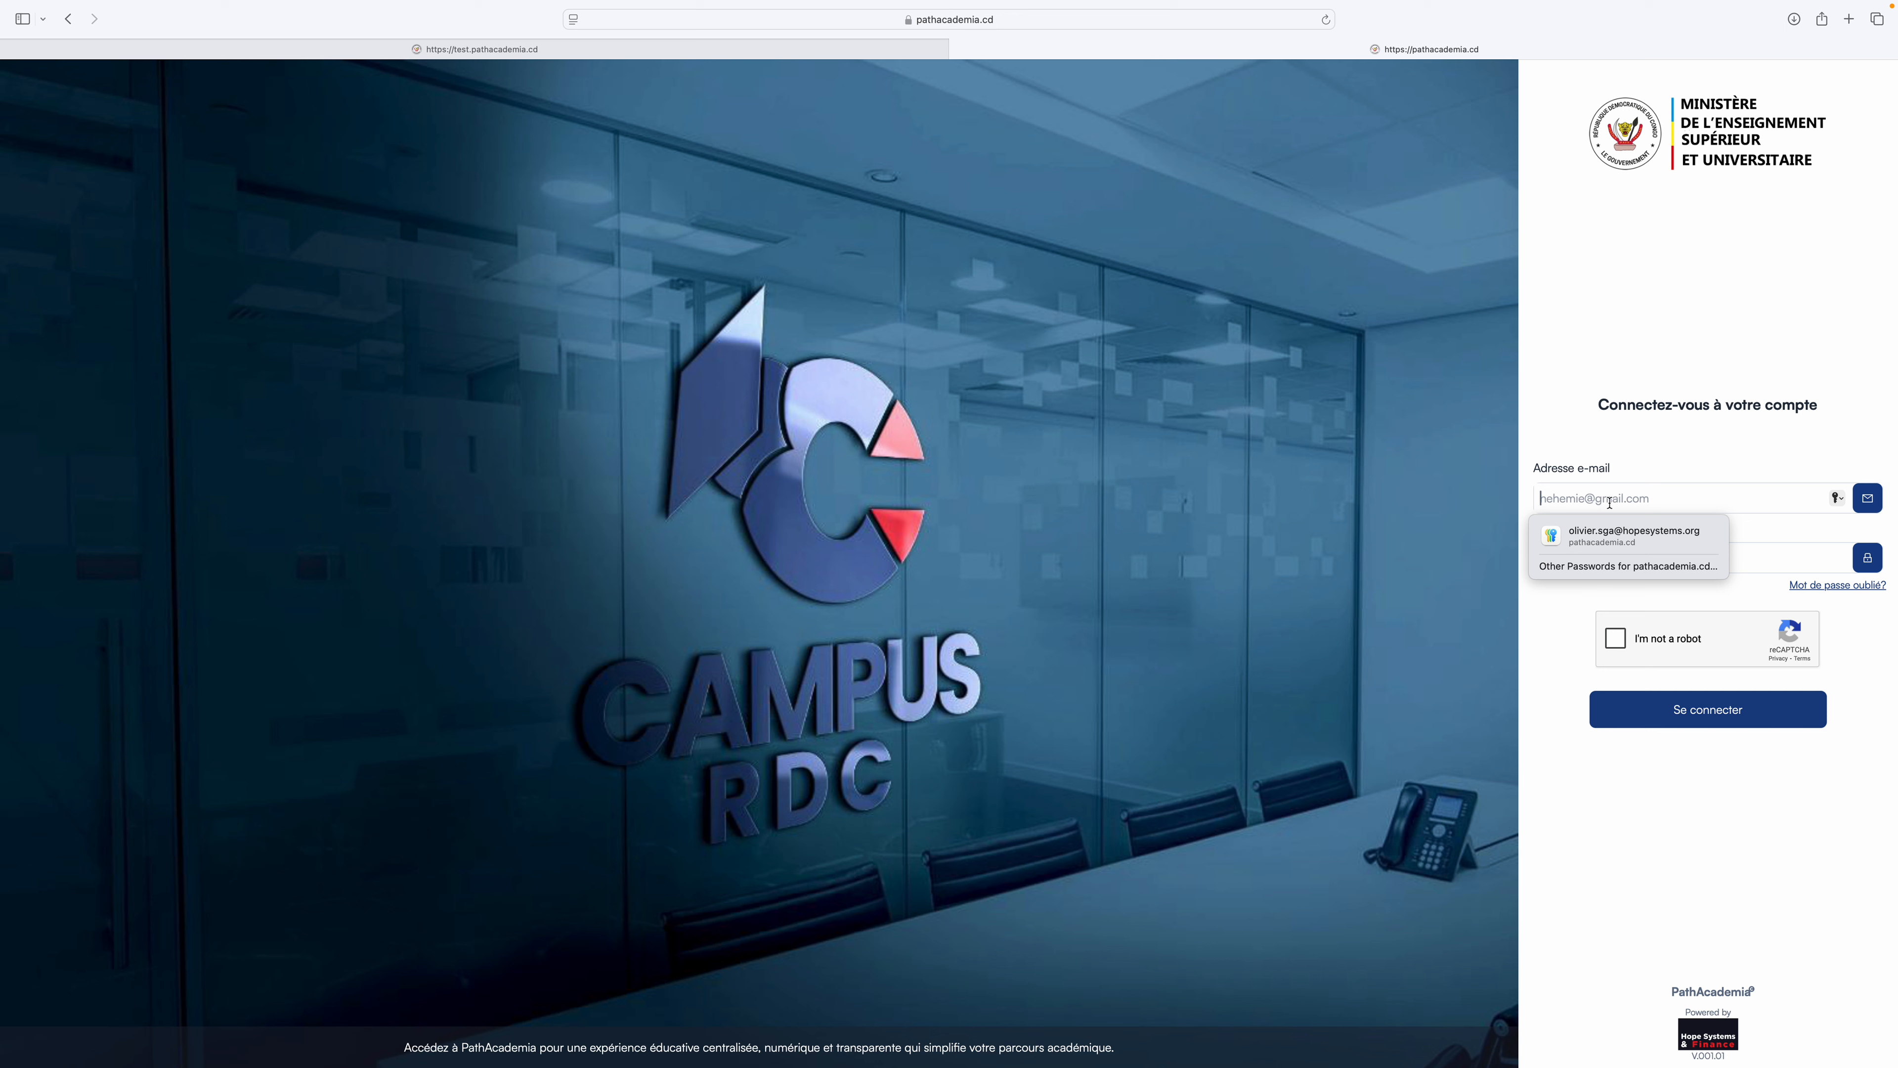
click(1780, 556)
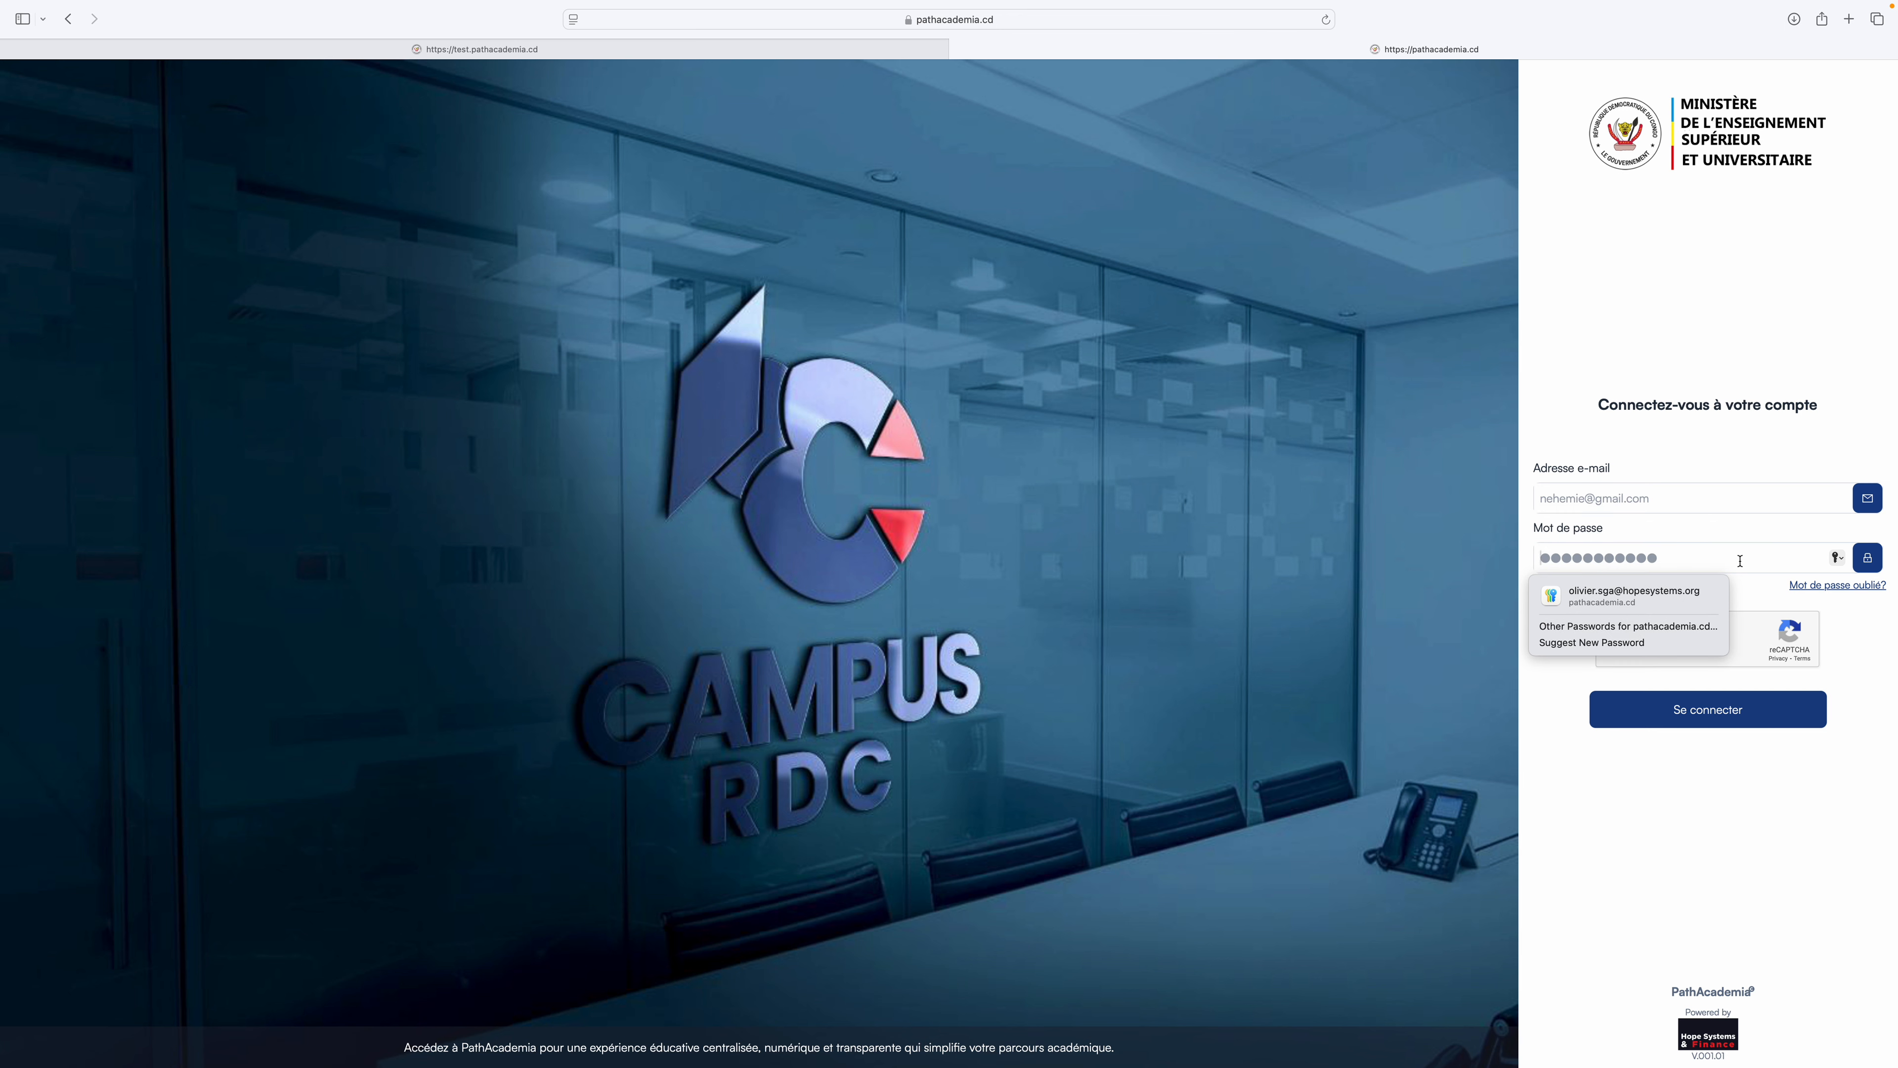
click(1809, 812)
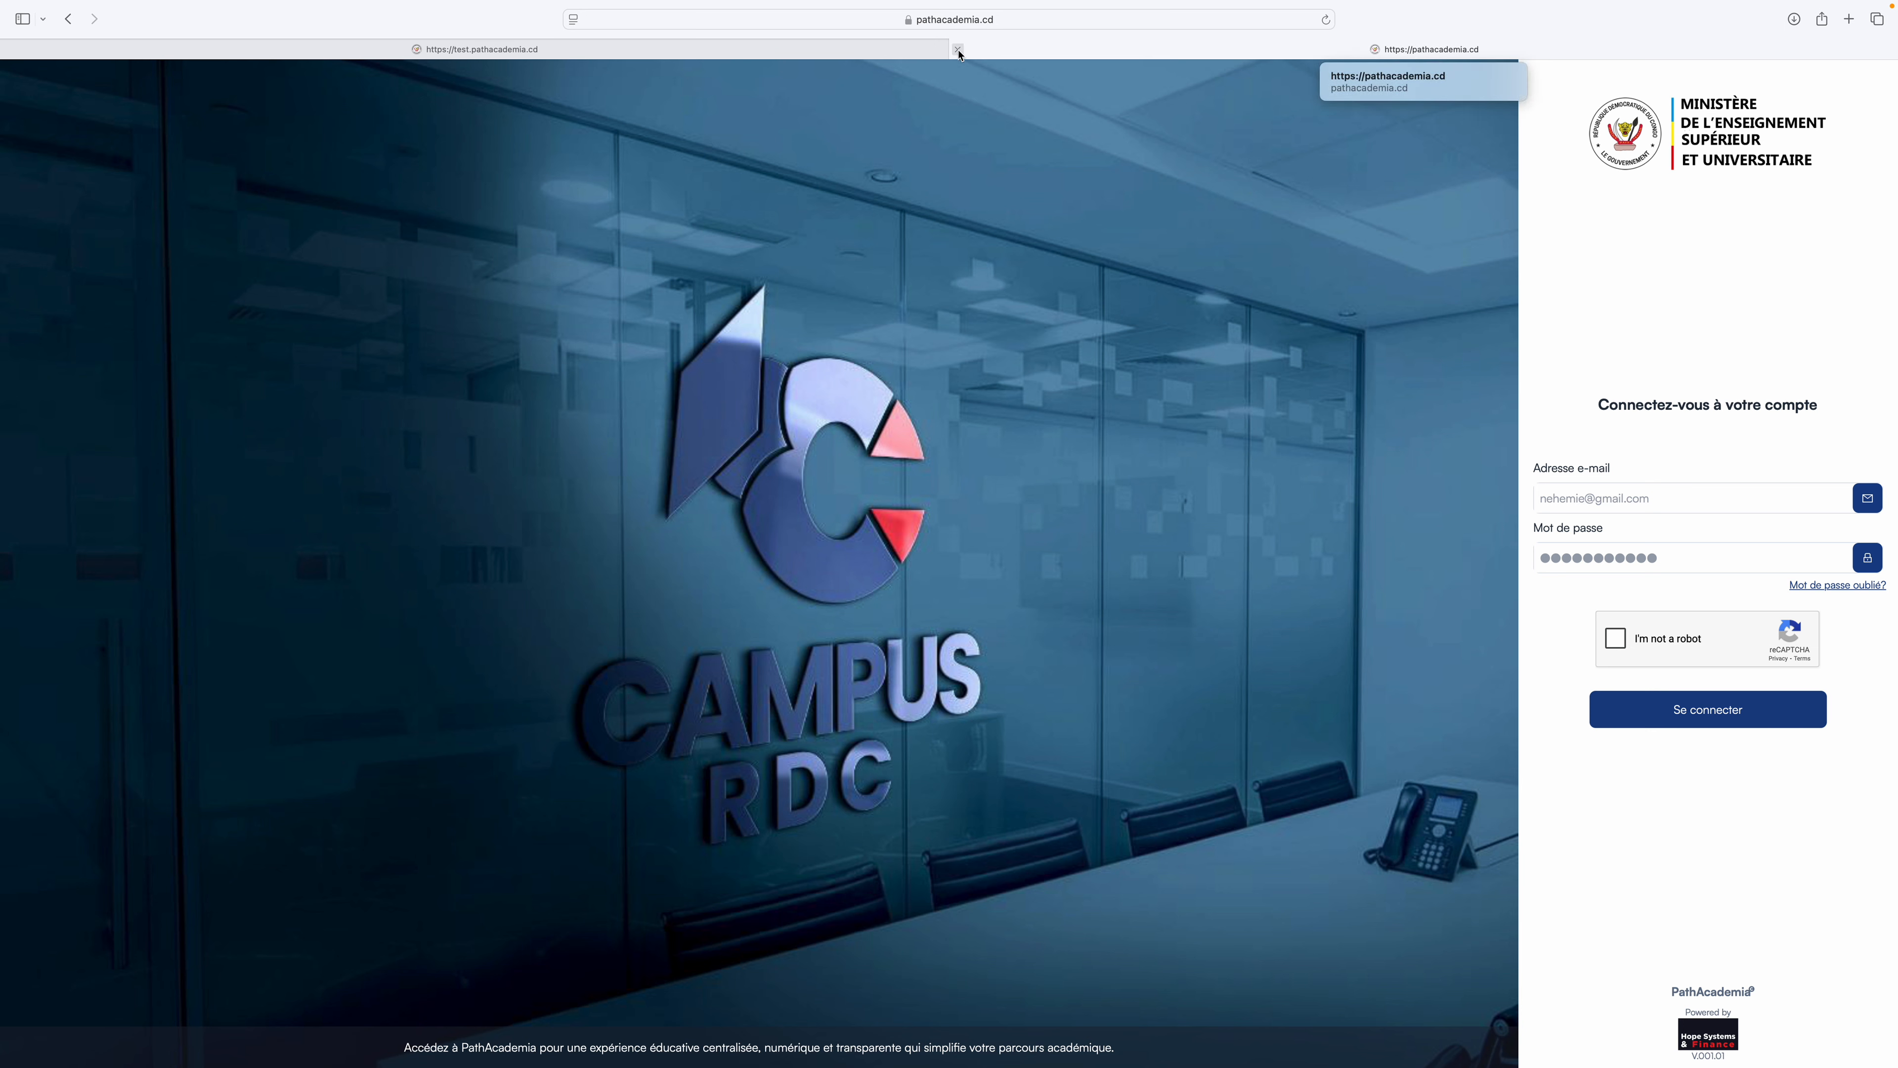
click(958, 49)
click(958, 49)
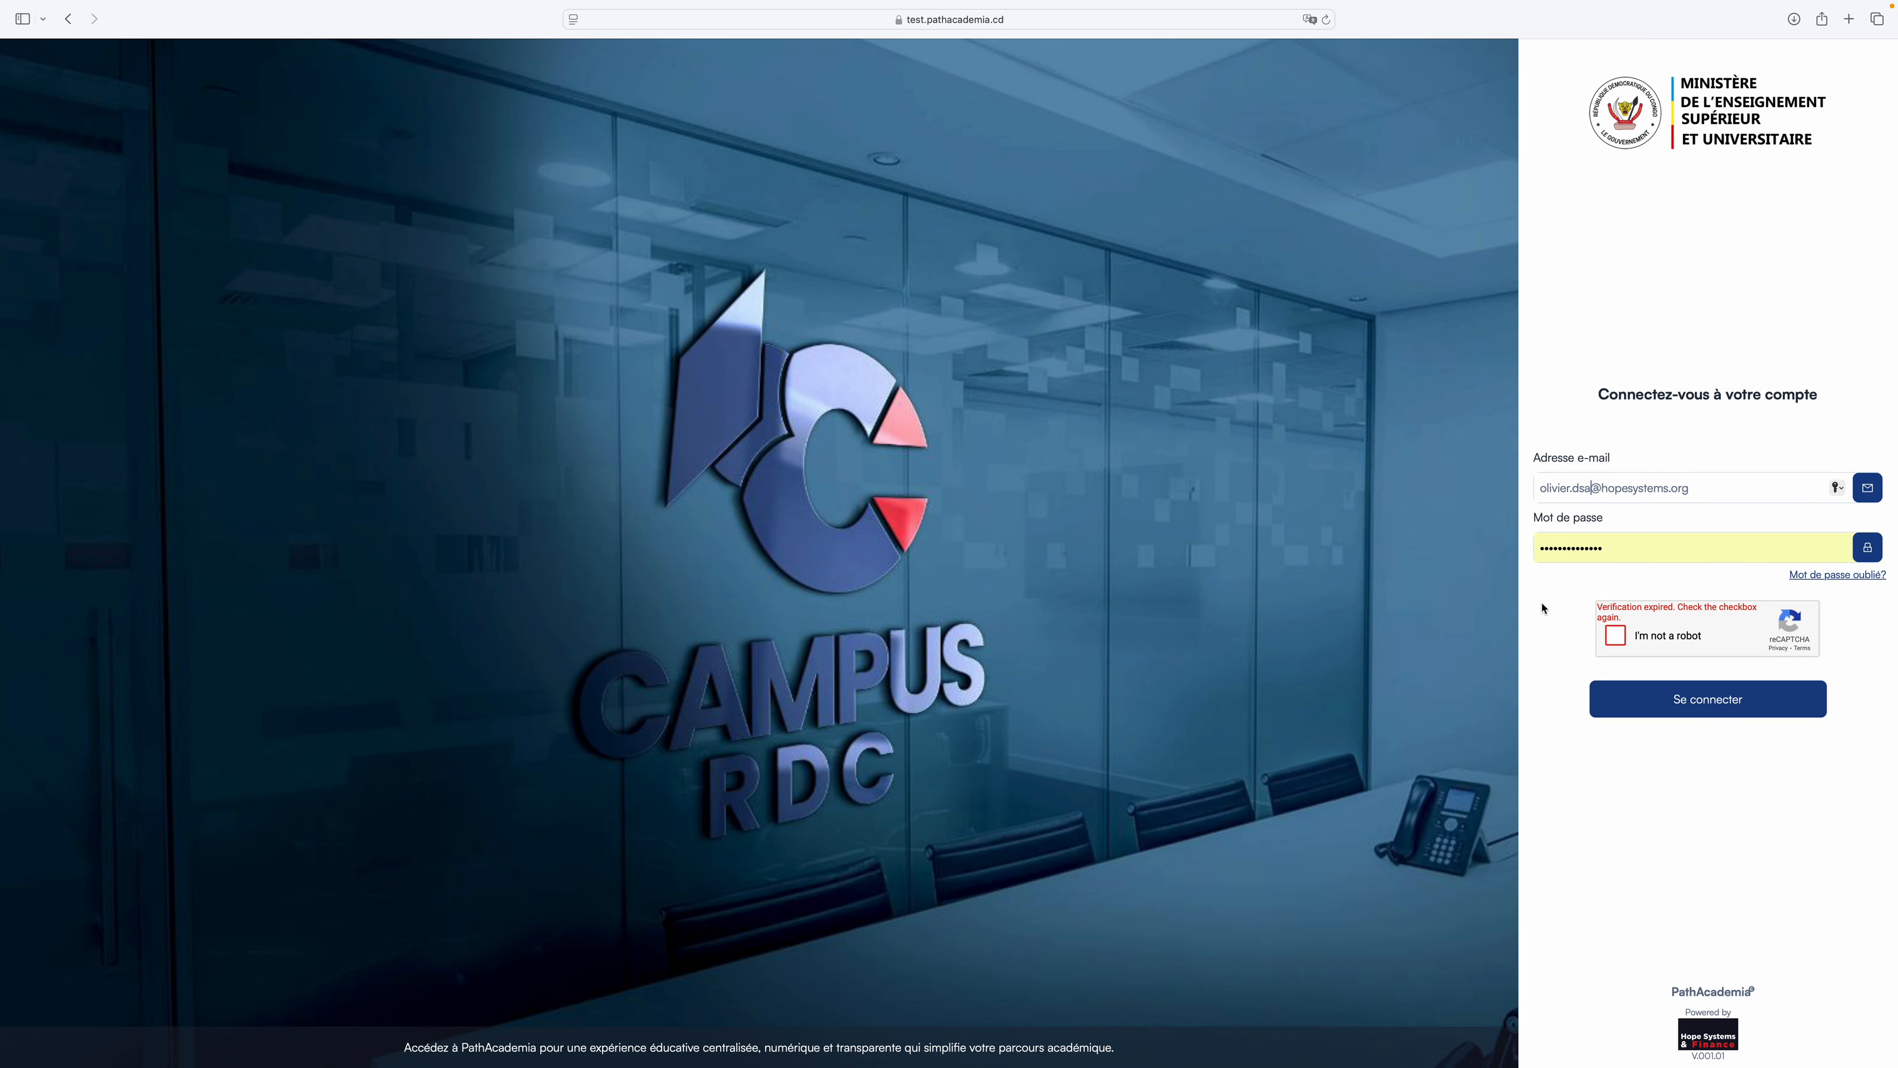
Pass the reCAPTCHA on the test.pathacademia.cd sign-in page by selecting every motorcycle square, and try to sign in.
click(1616, 639)
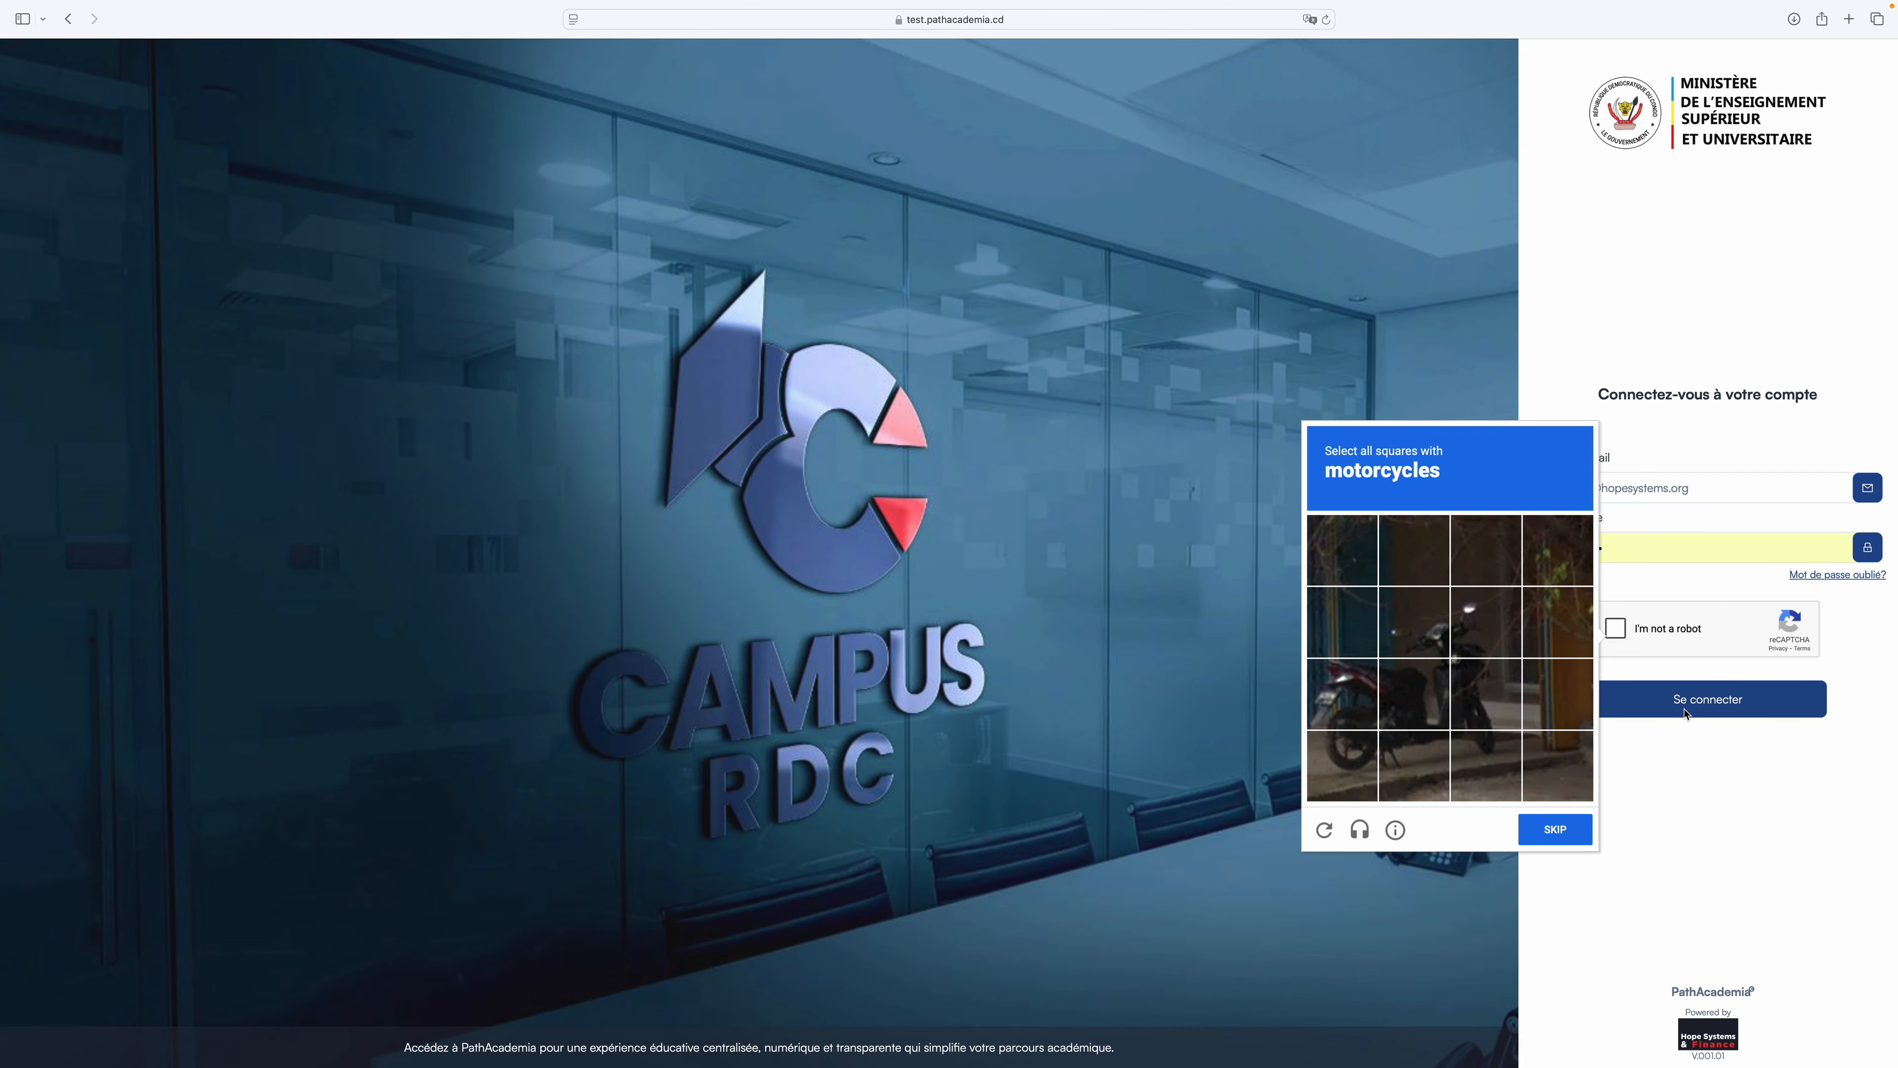
click(1434, 689)
click(1360, 702)
click(1438, 645)
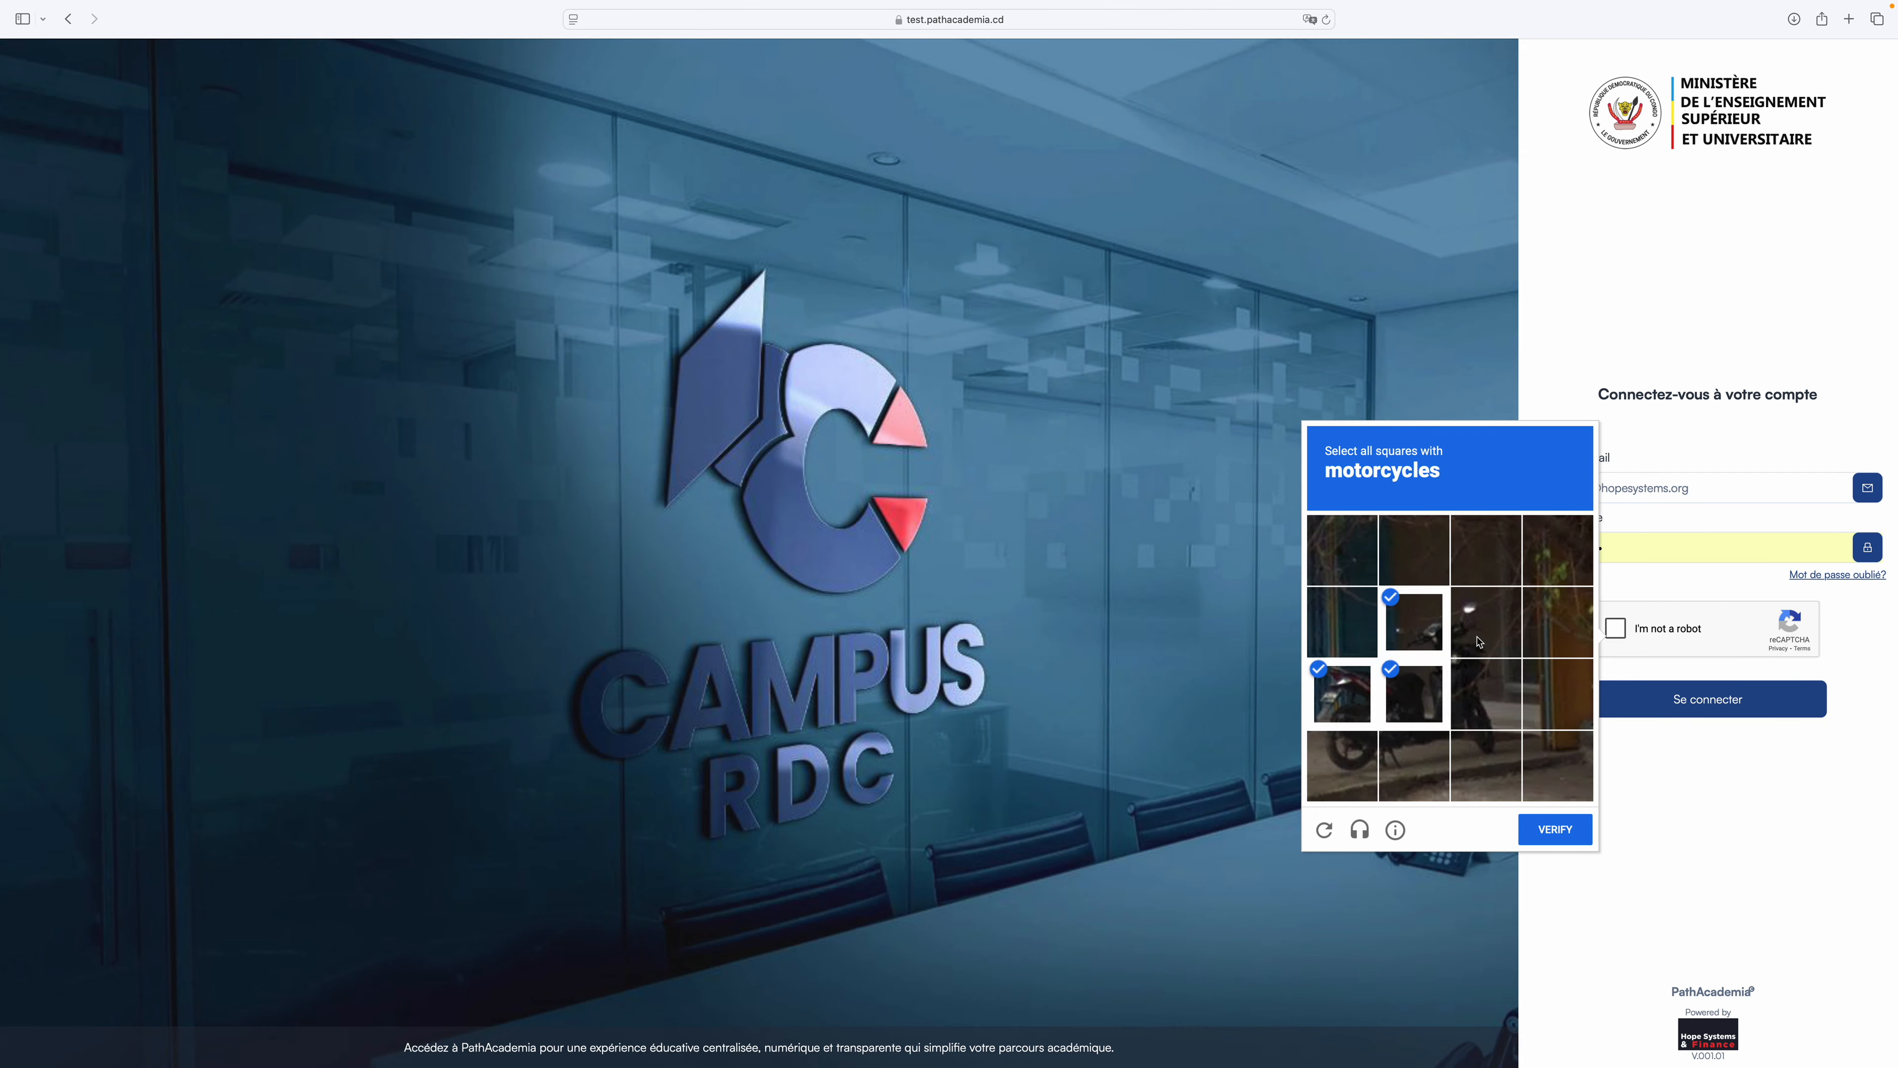
click(1480, 642)
click(1493, 757)
click(1488, 723)
click(1415, 767)
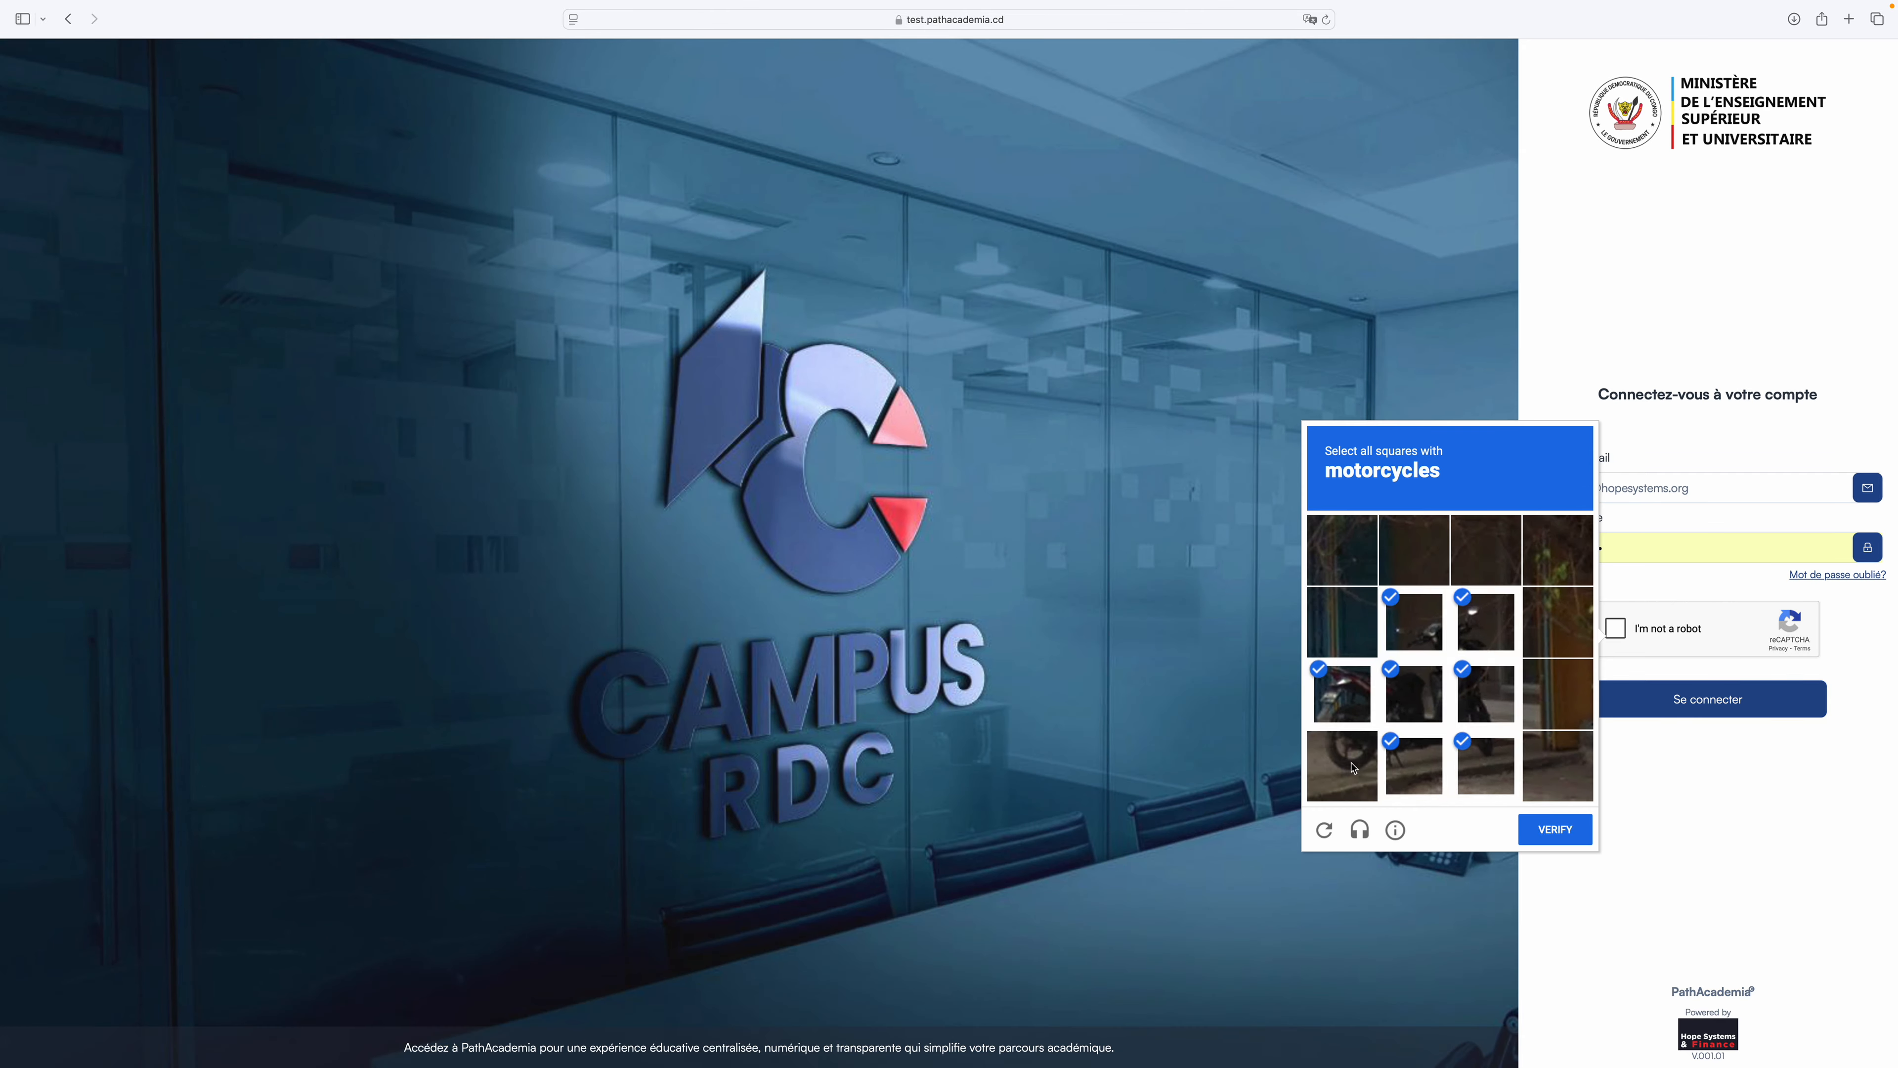
click(1343, 767)
click(1571, 838)
click(1675, 702)
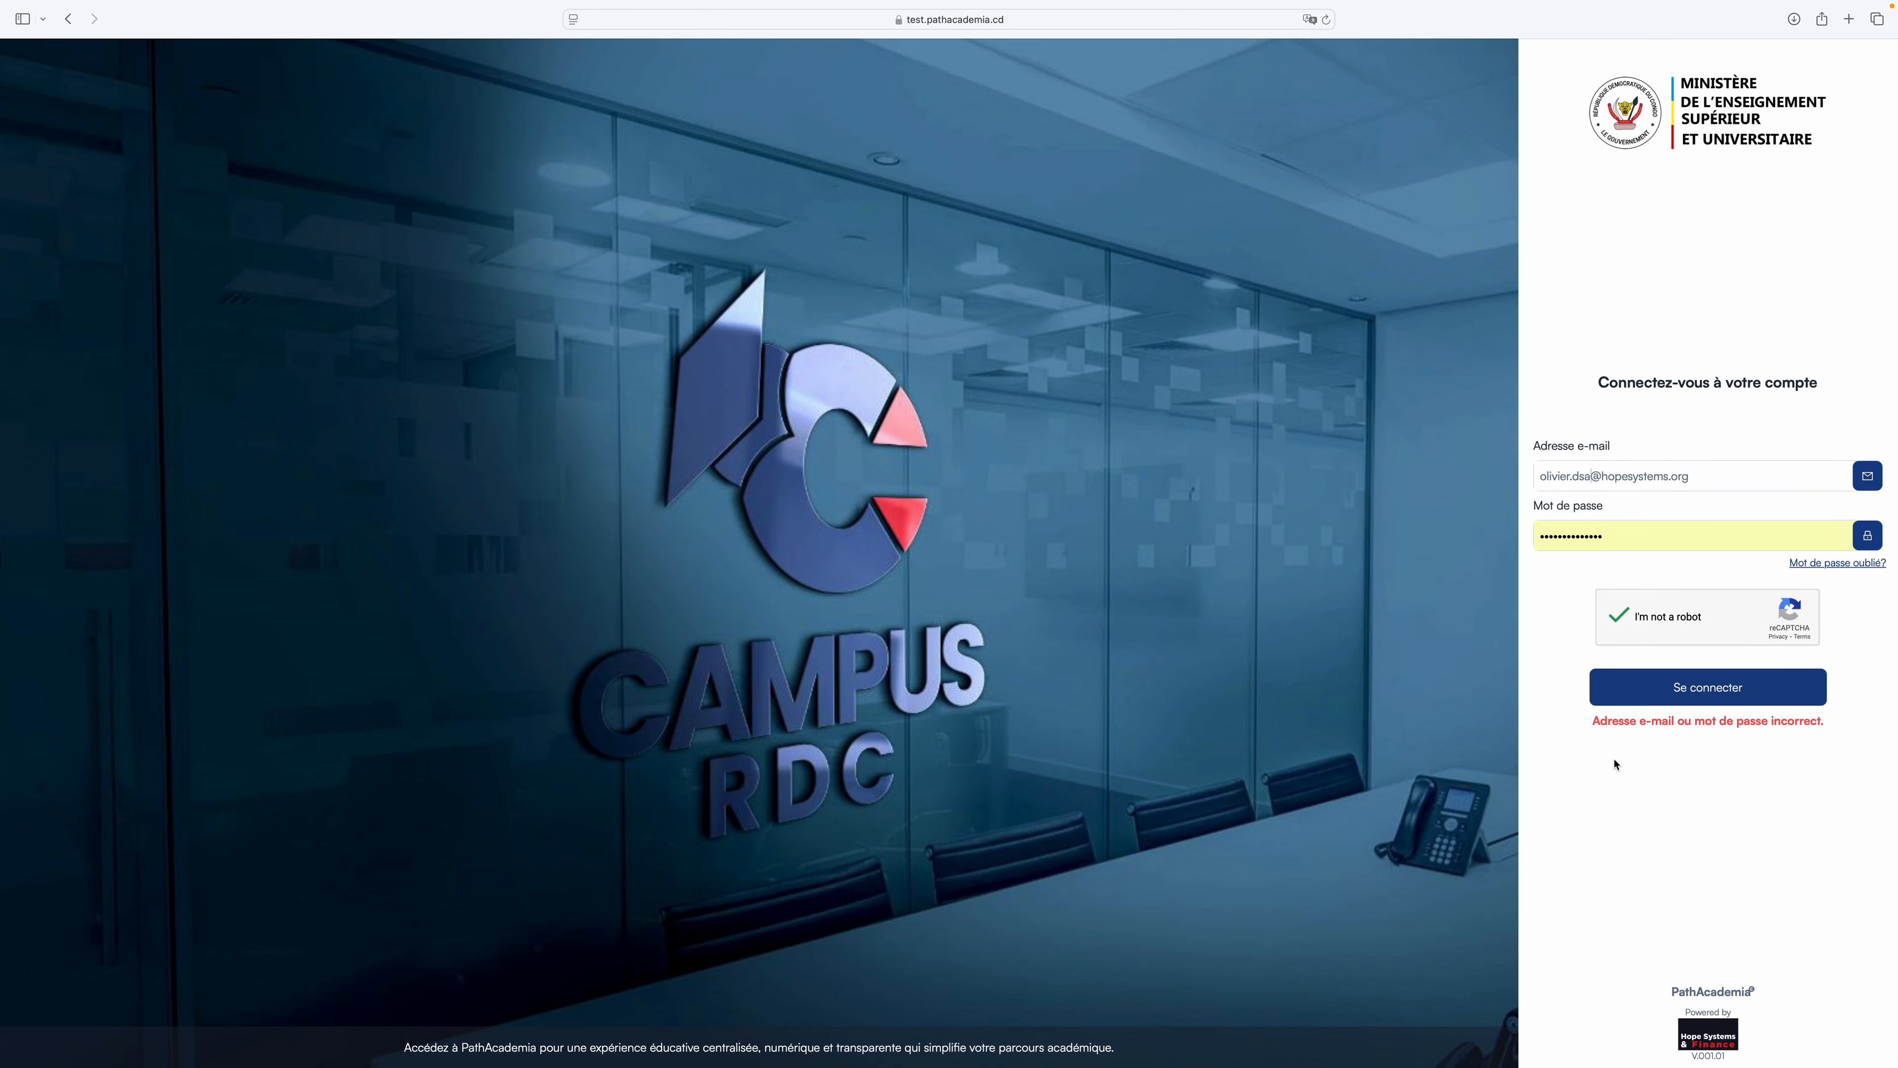
Fill in the saved e-mail and password of the Secrétaire Général Académique account and sign in.
click(1623, 540)
click(1615, 486)
click(1837, 476)
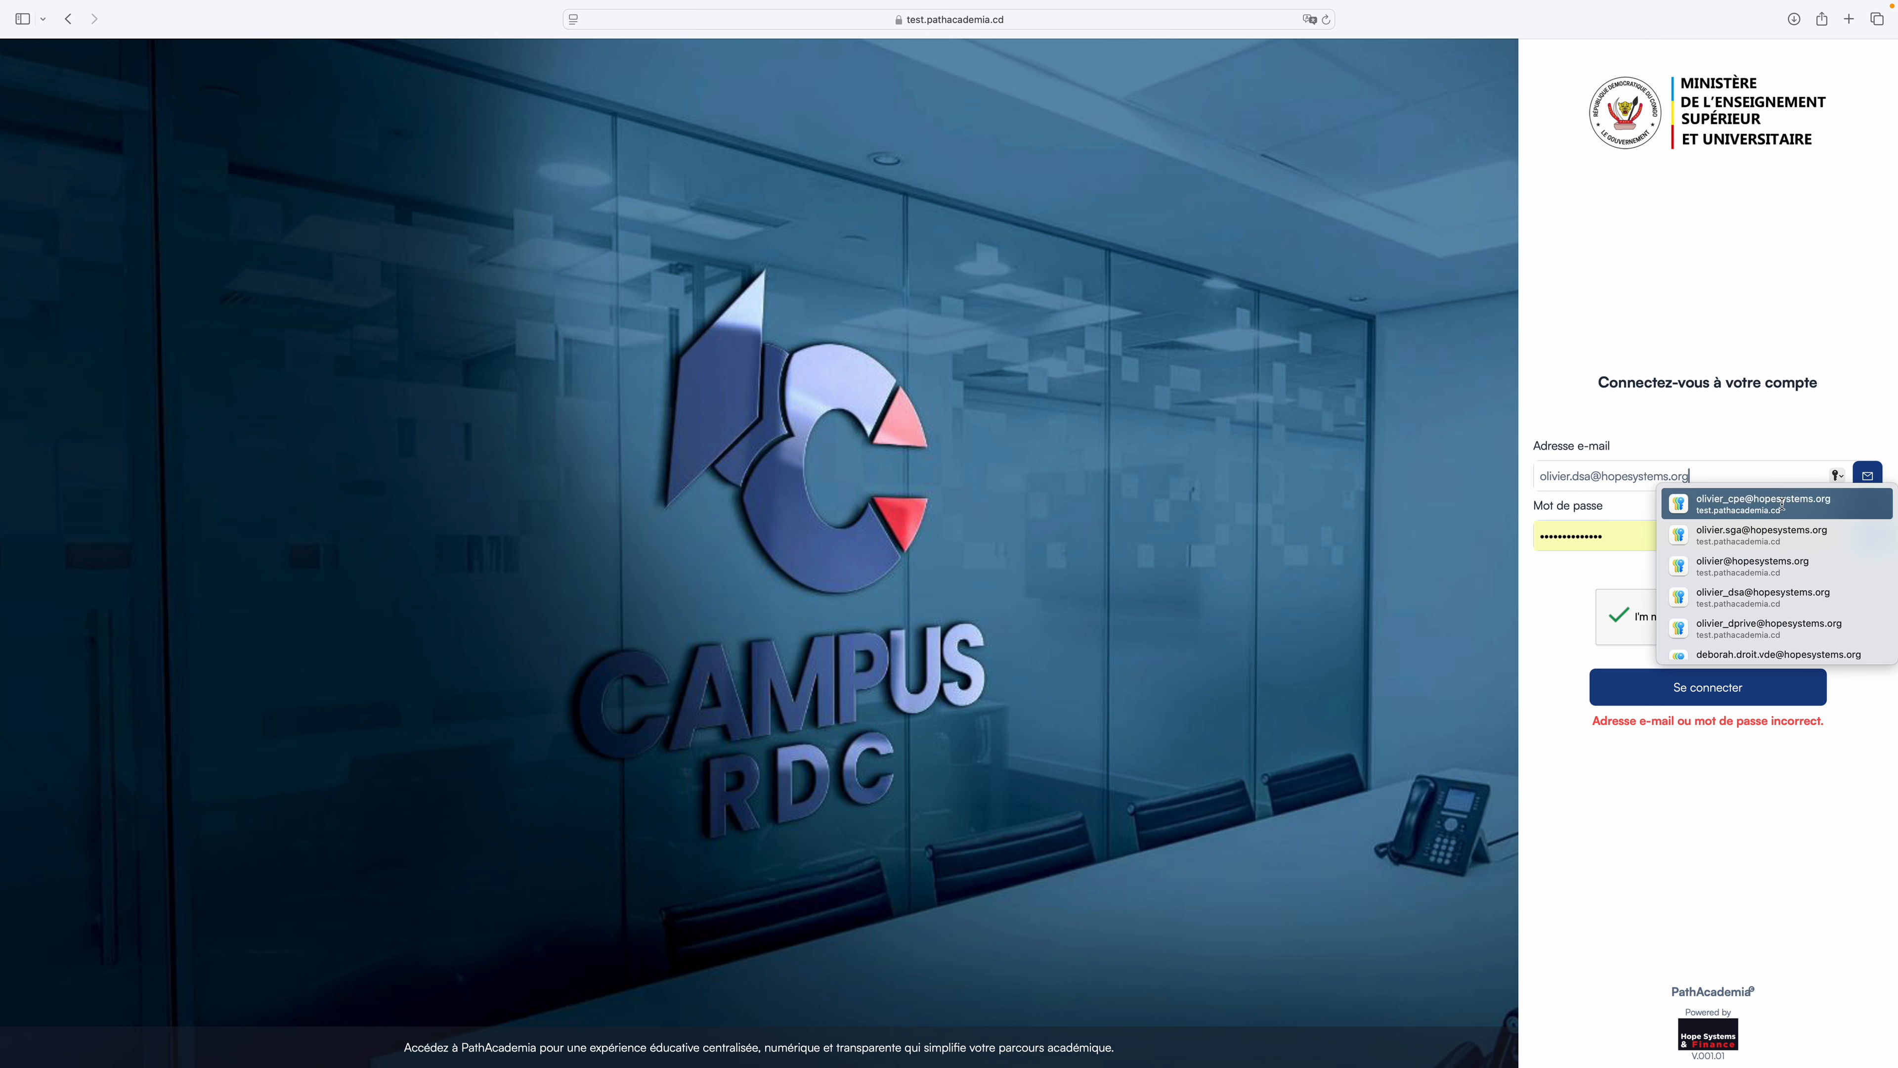
click(1779, 532)
click(1635, 683)
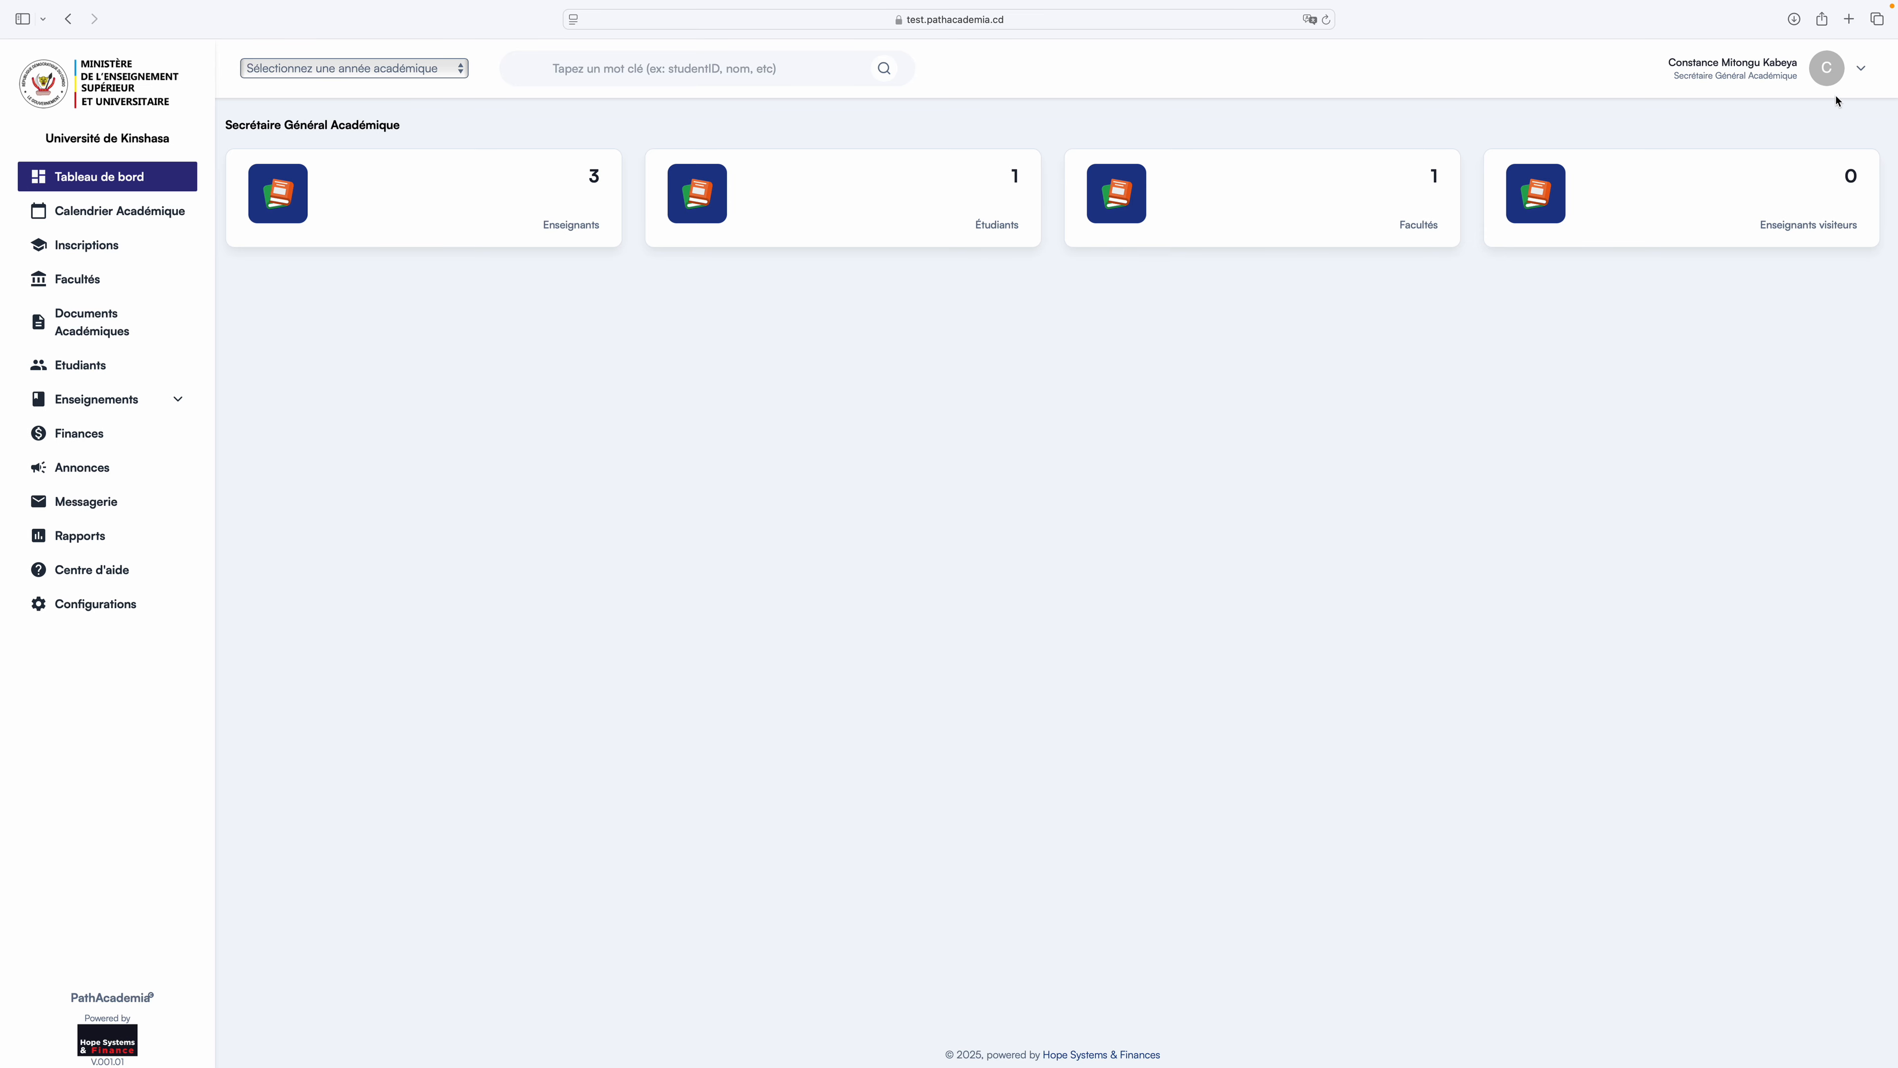
View the account's profile page and return to the dashboard.
click(1858, 70)
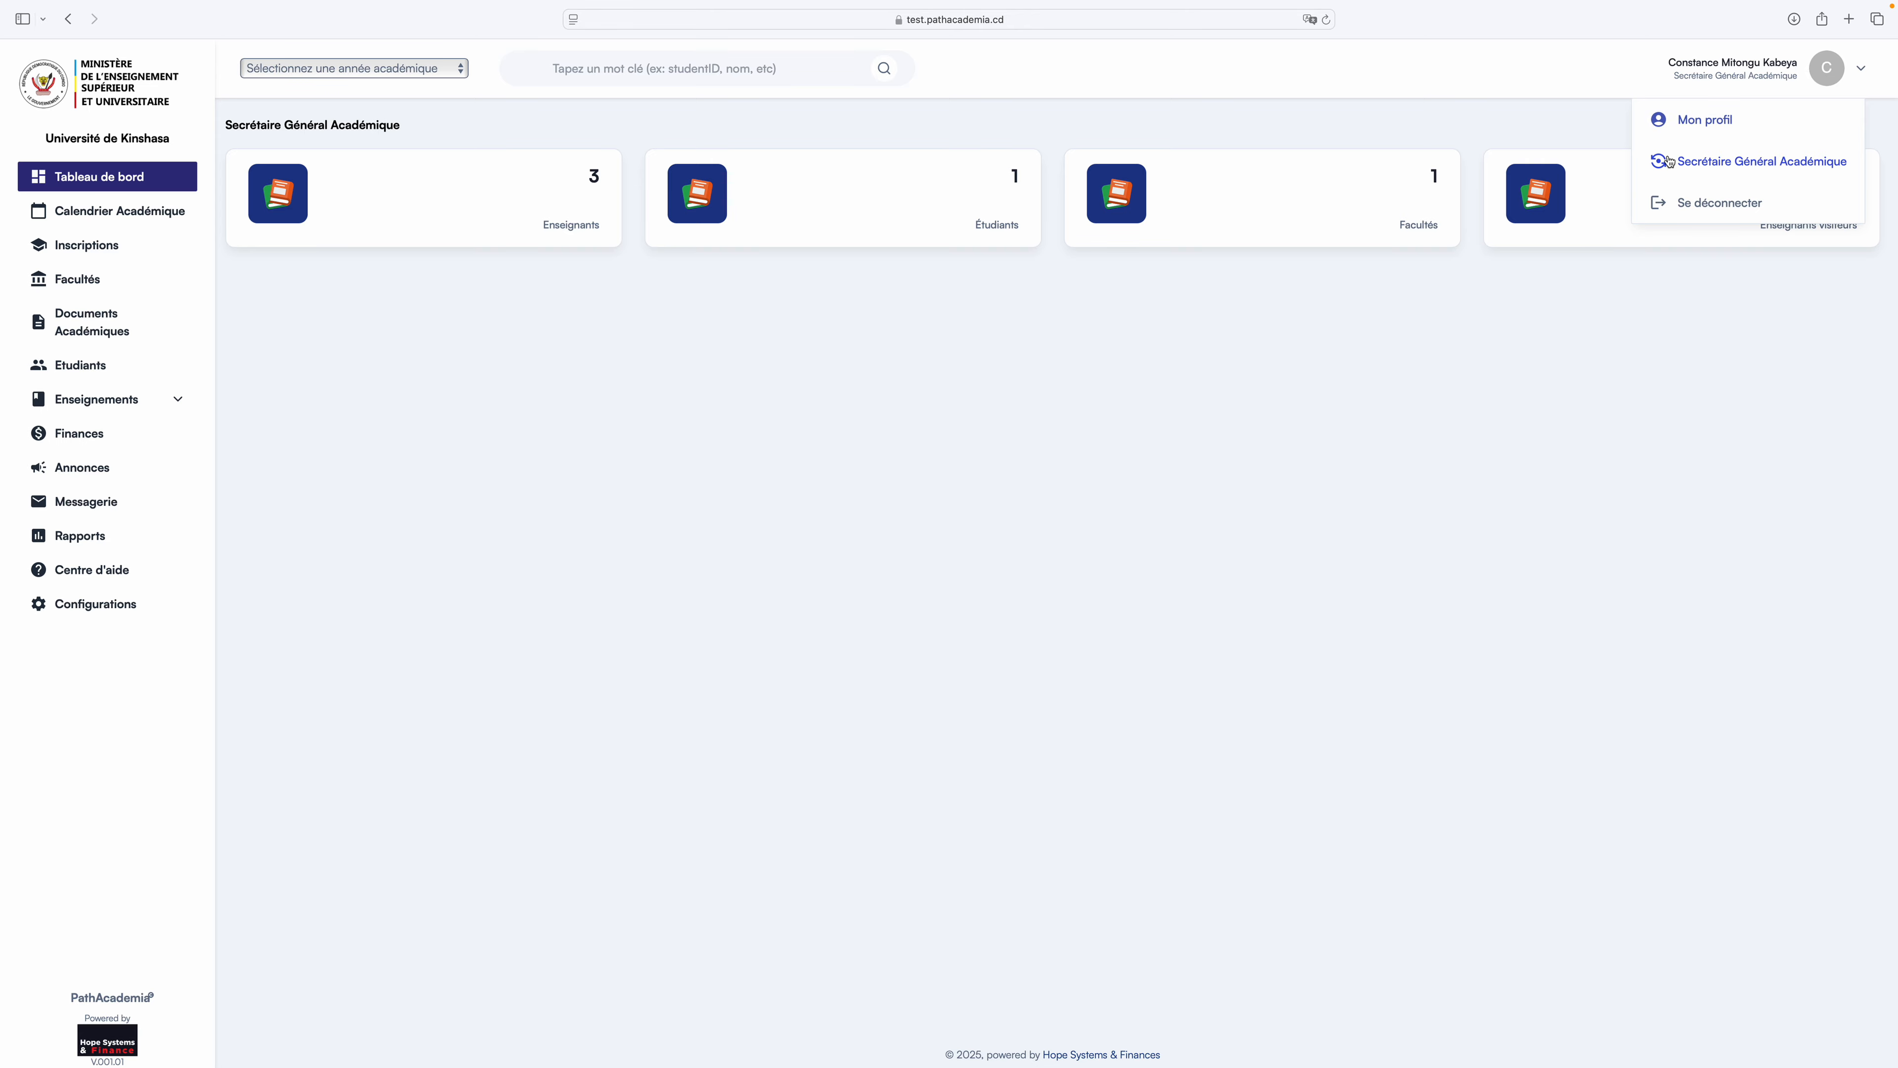
click(1708, 122)
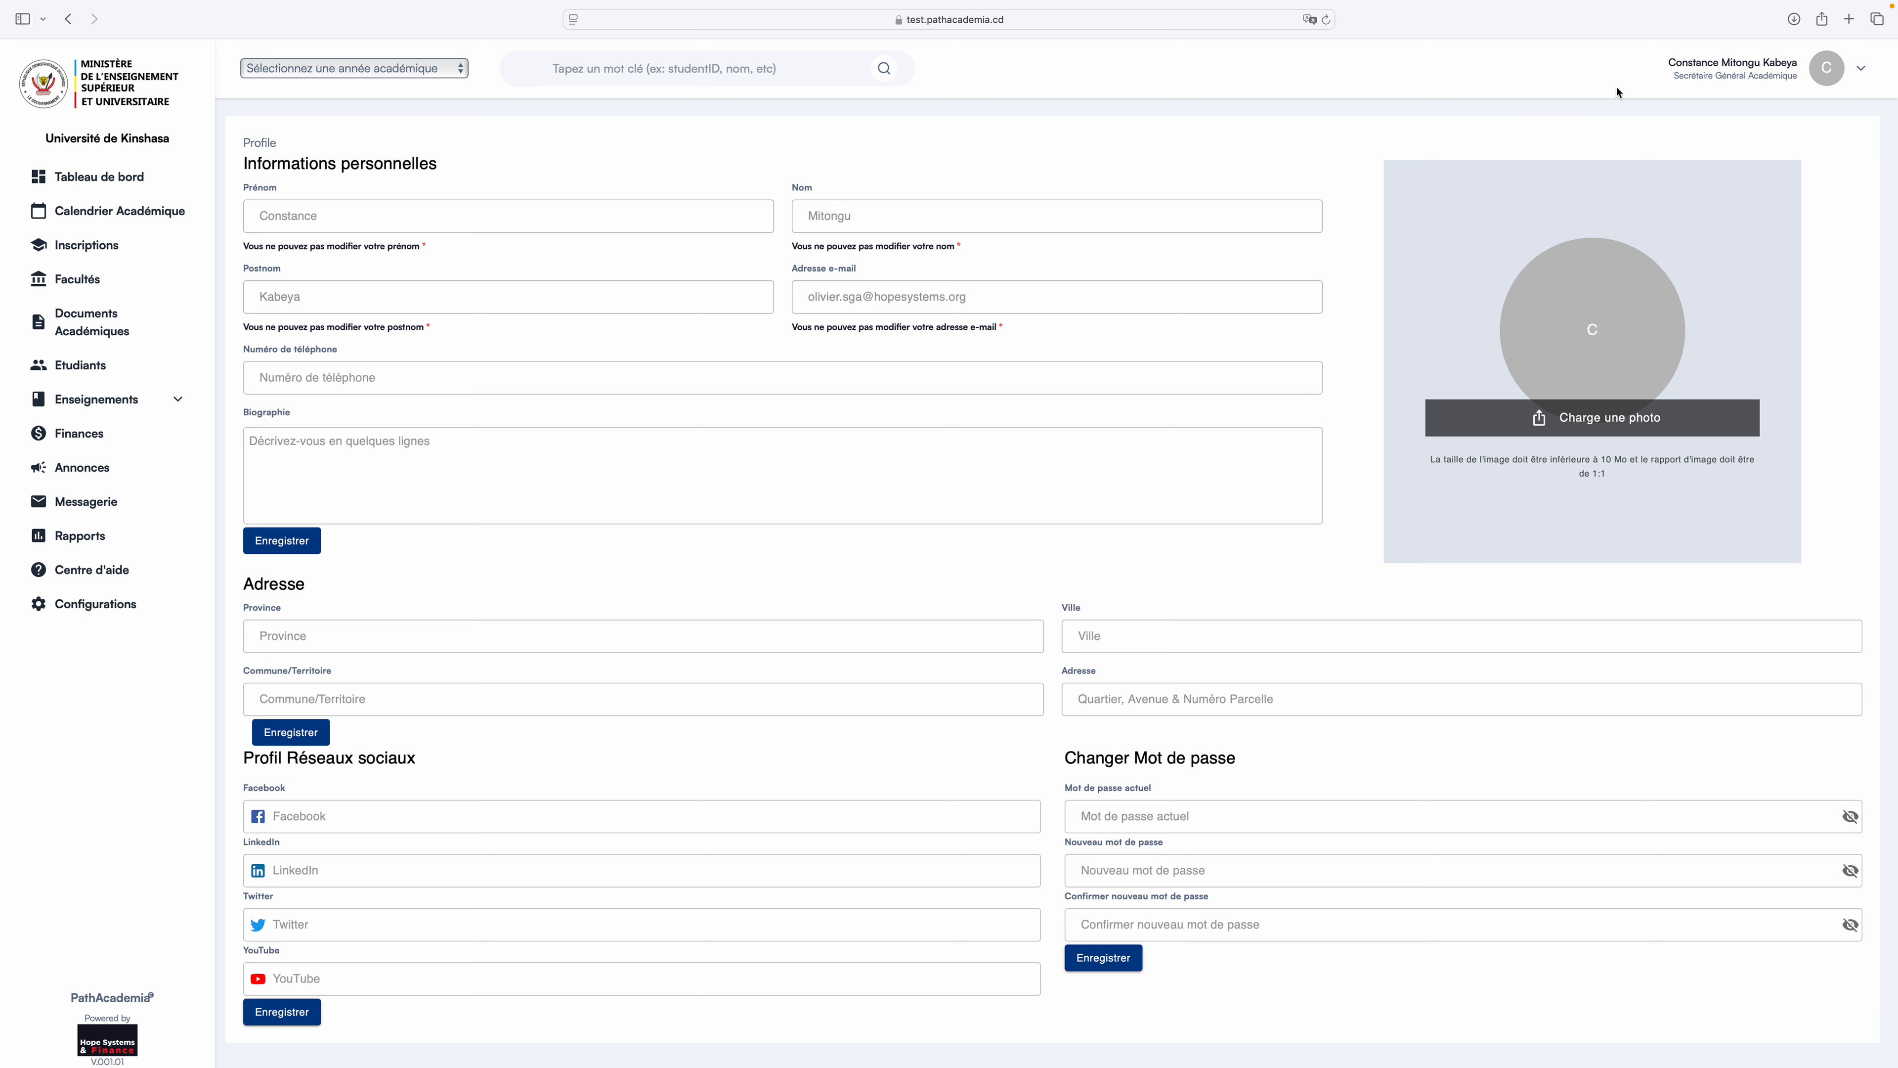
click(106, 176)
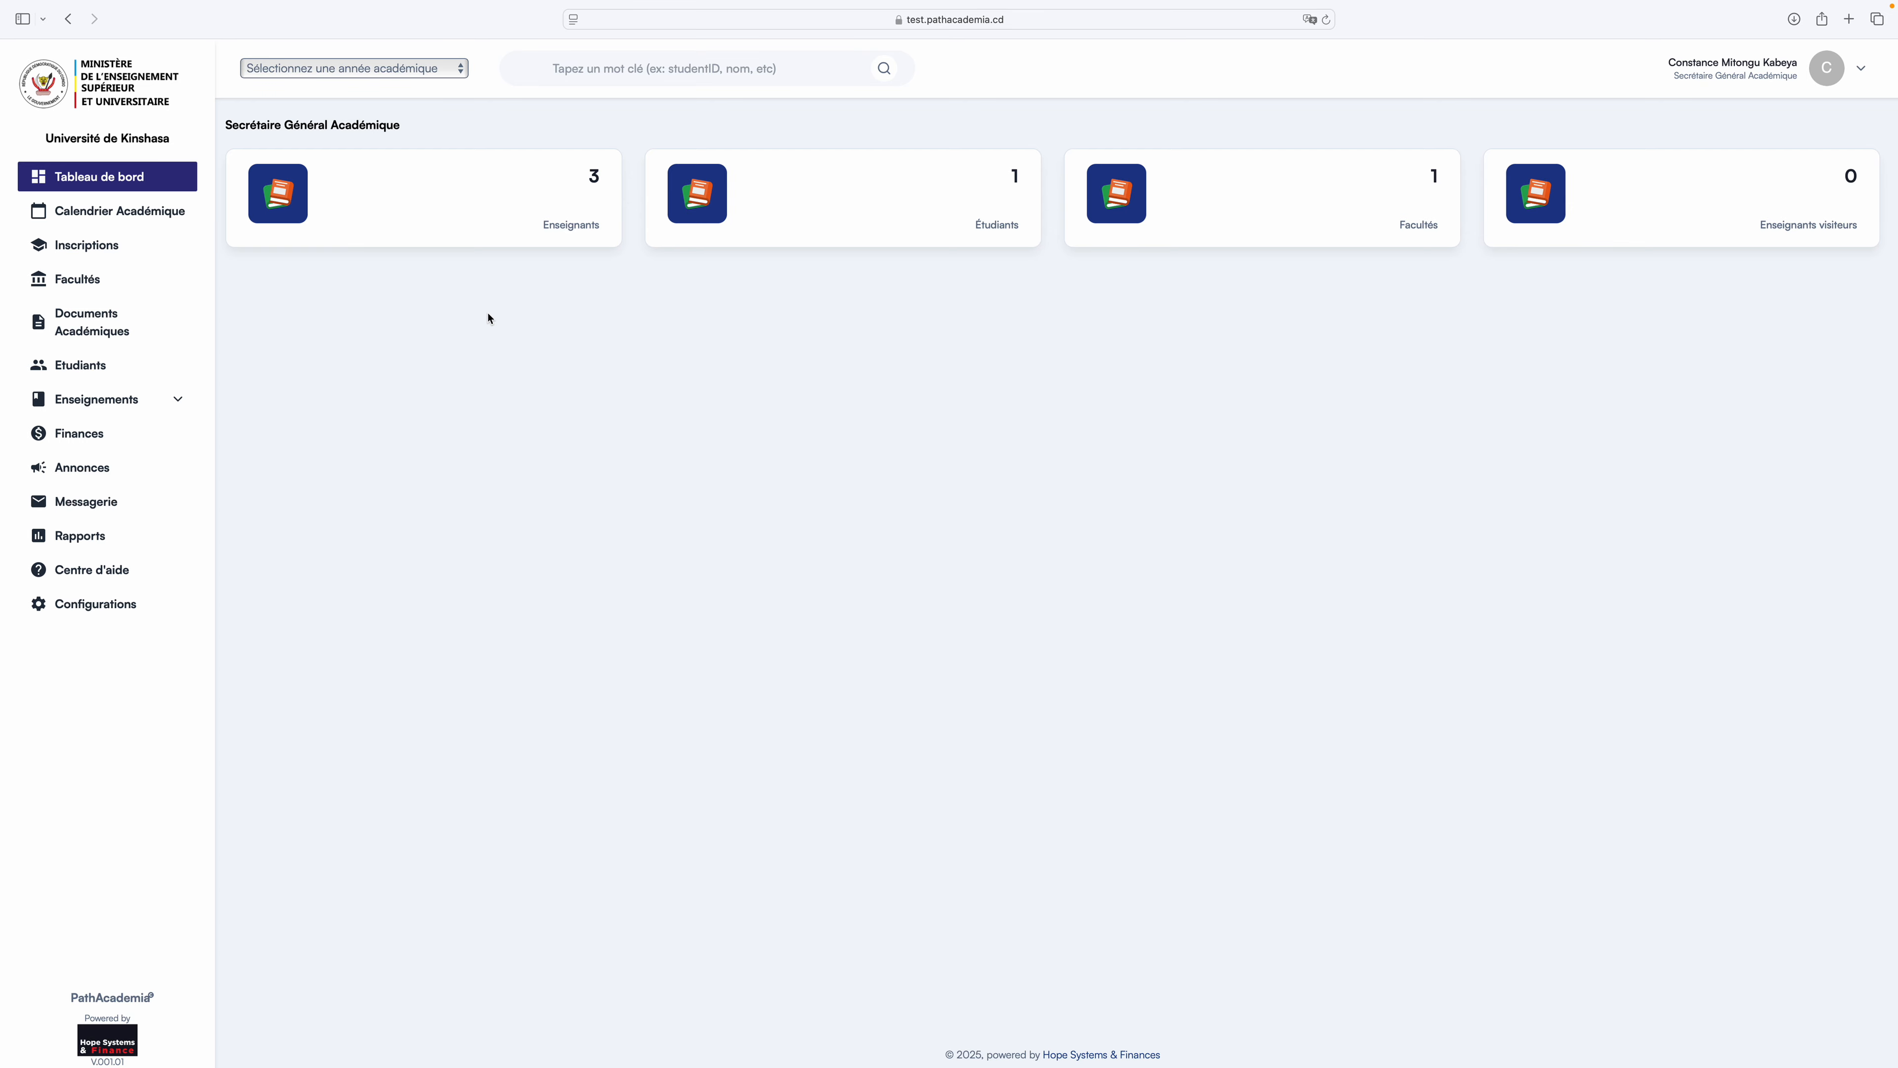
Start adding a faculty named "Faculté des Sciences Economiques et de Gestion" with the study domain Sciences Economiques et de Gestion.
click(105, 287)
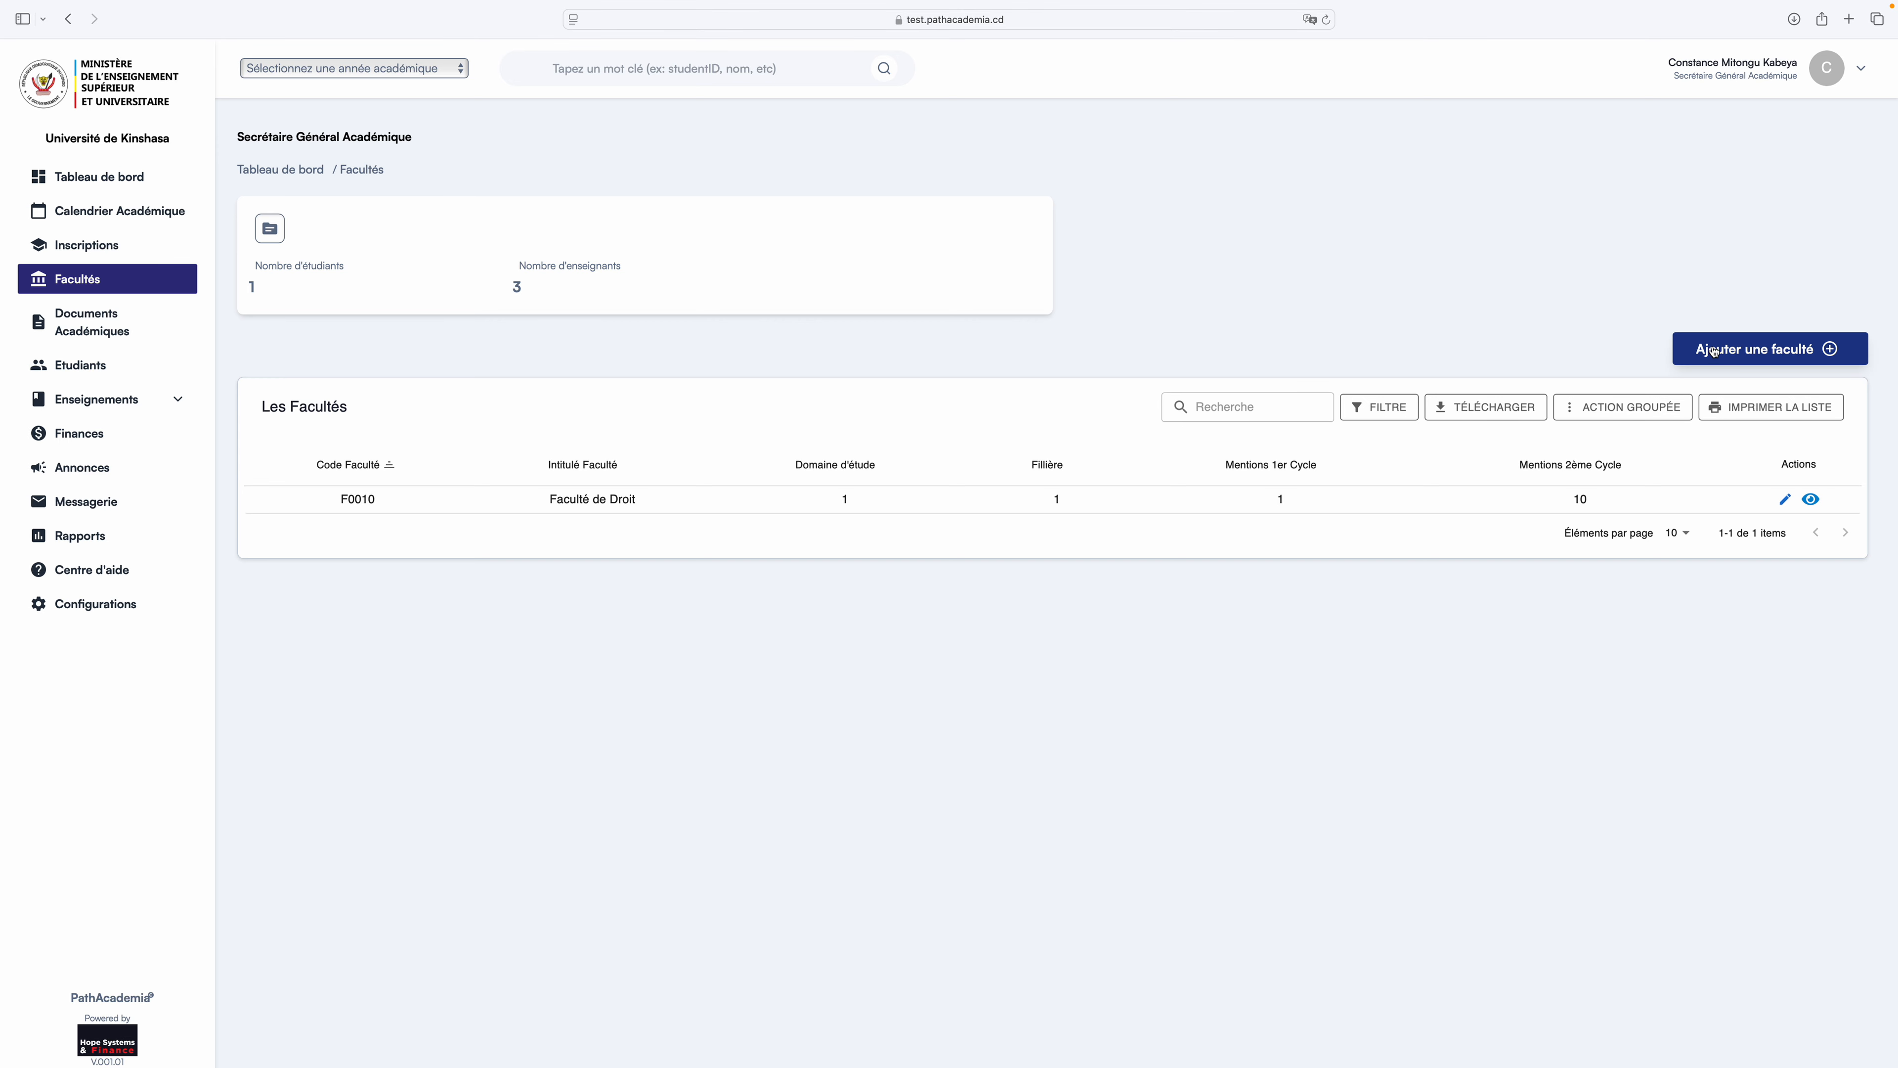
click(1765, 356)
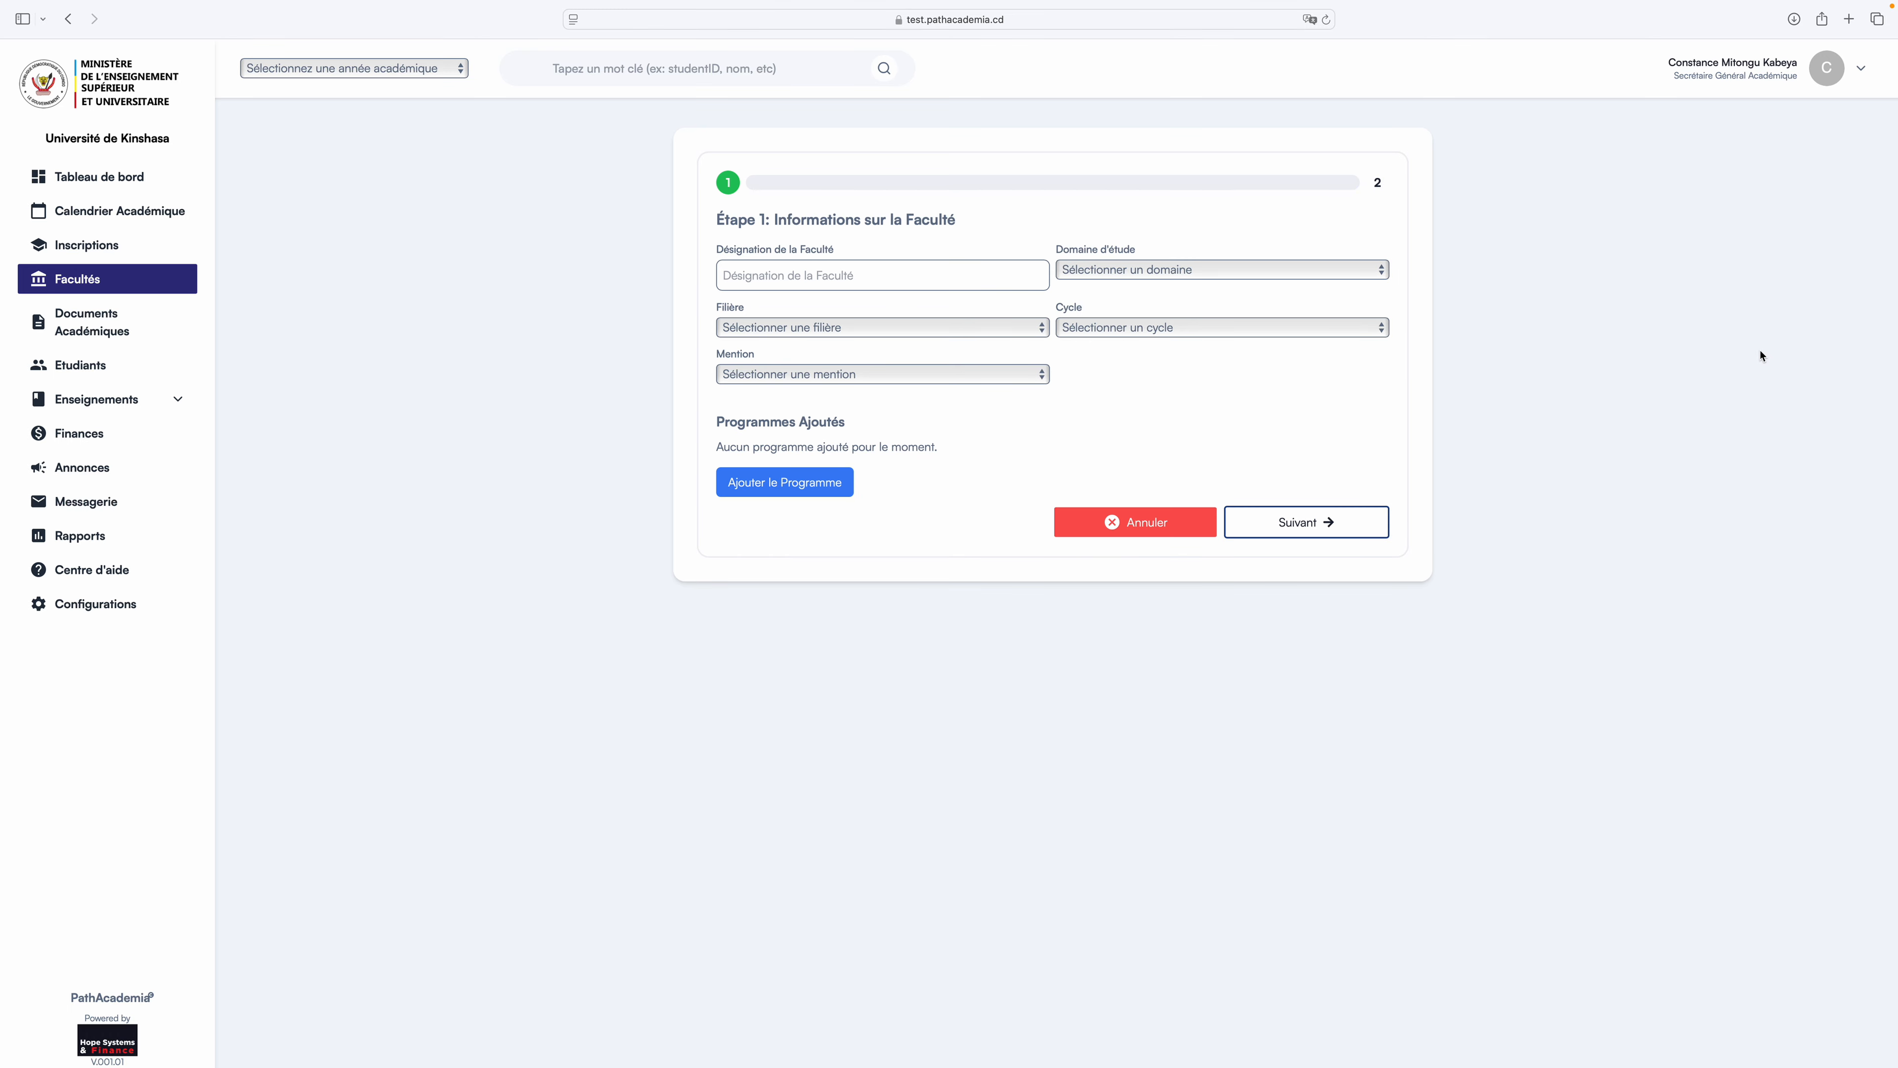
scroll(1029, 352, down, 1)
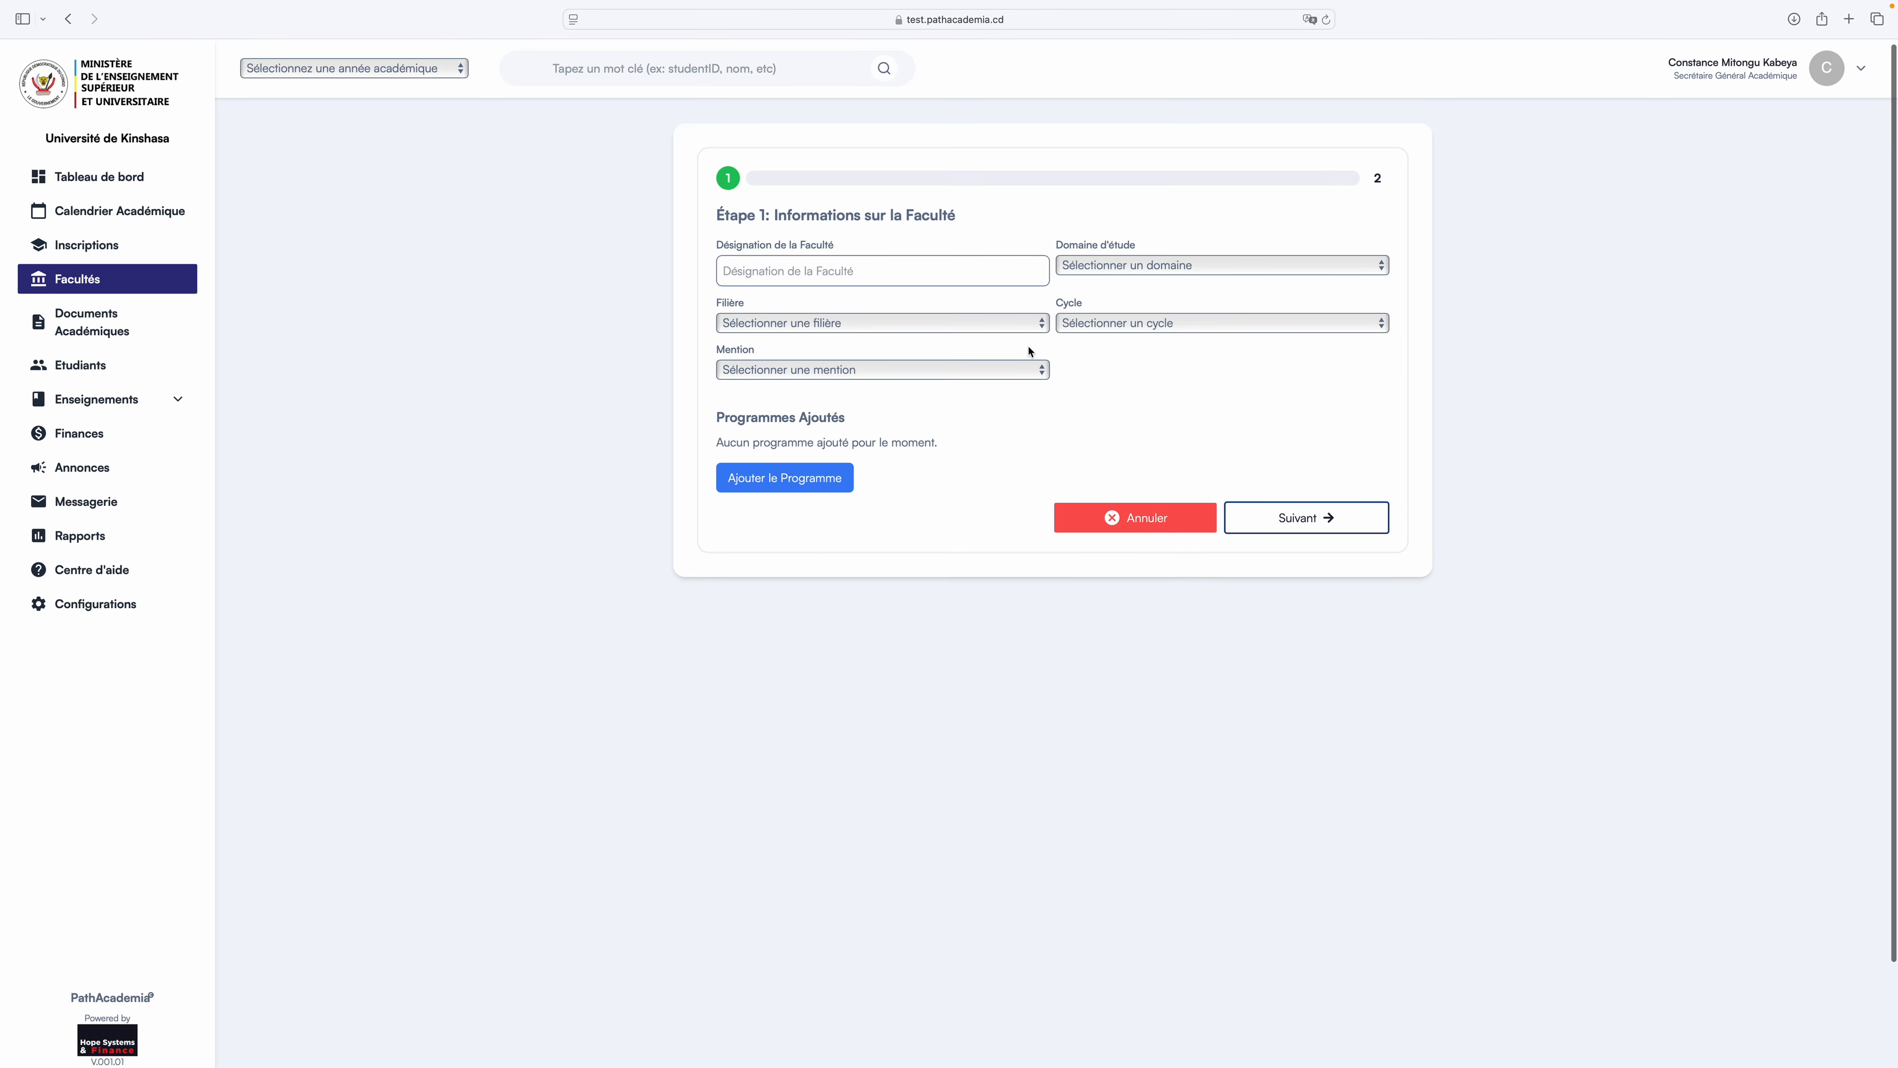
click(926, 273)
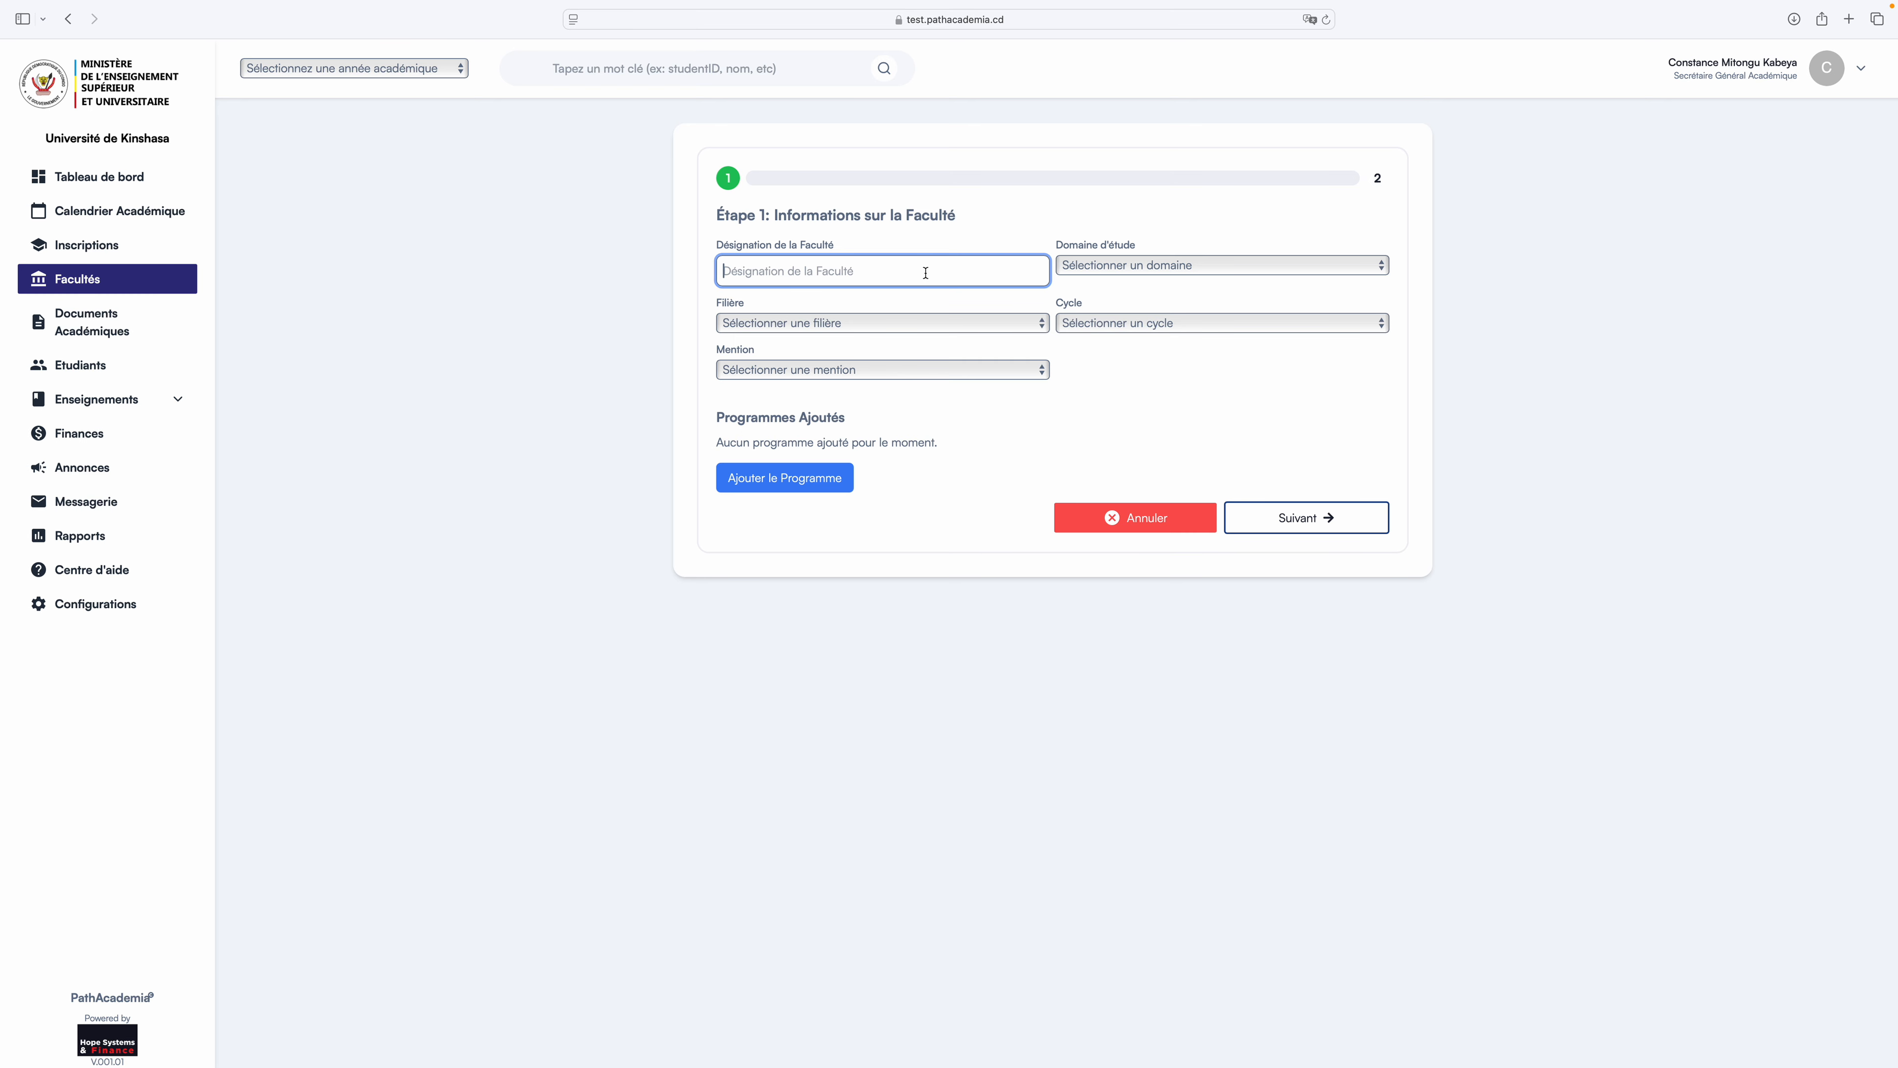
text(Faculté des Sciences Economiques eet de Gestion)
click(1093, 270)
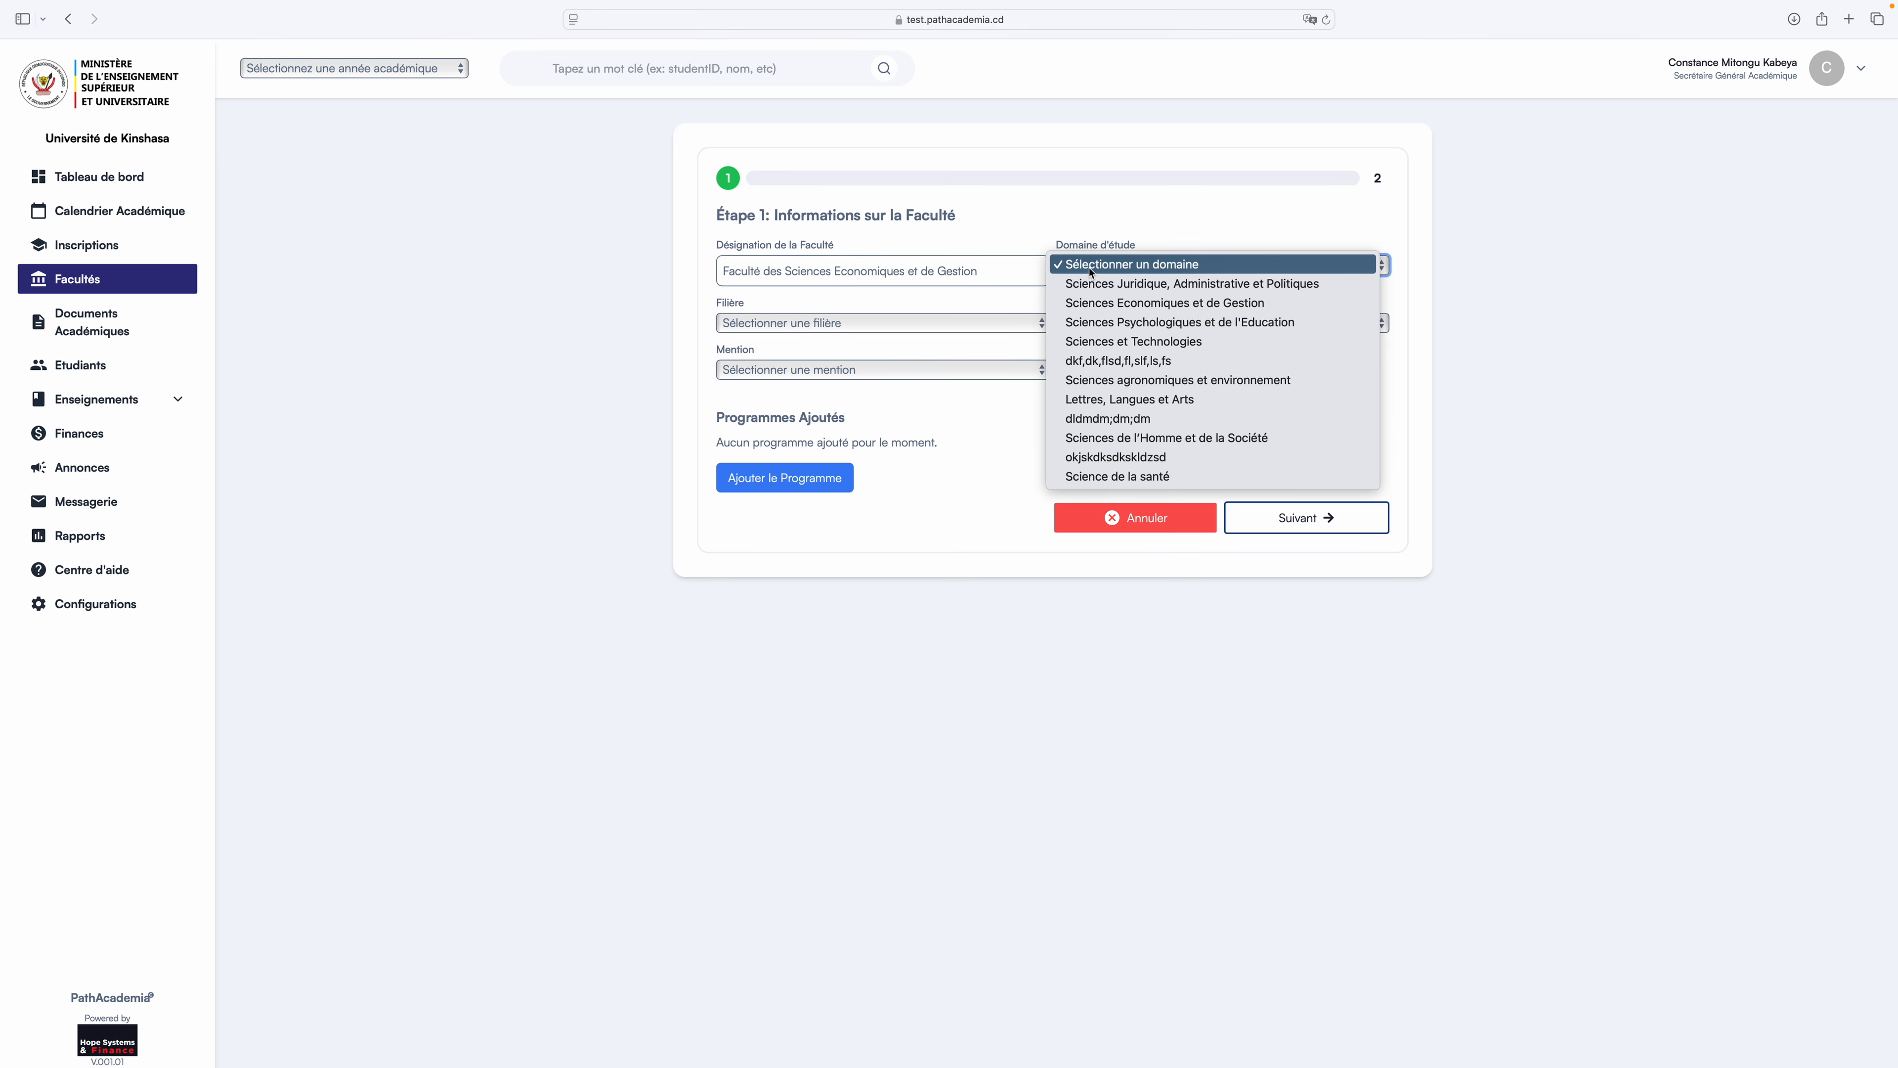
click(1140, 303)
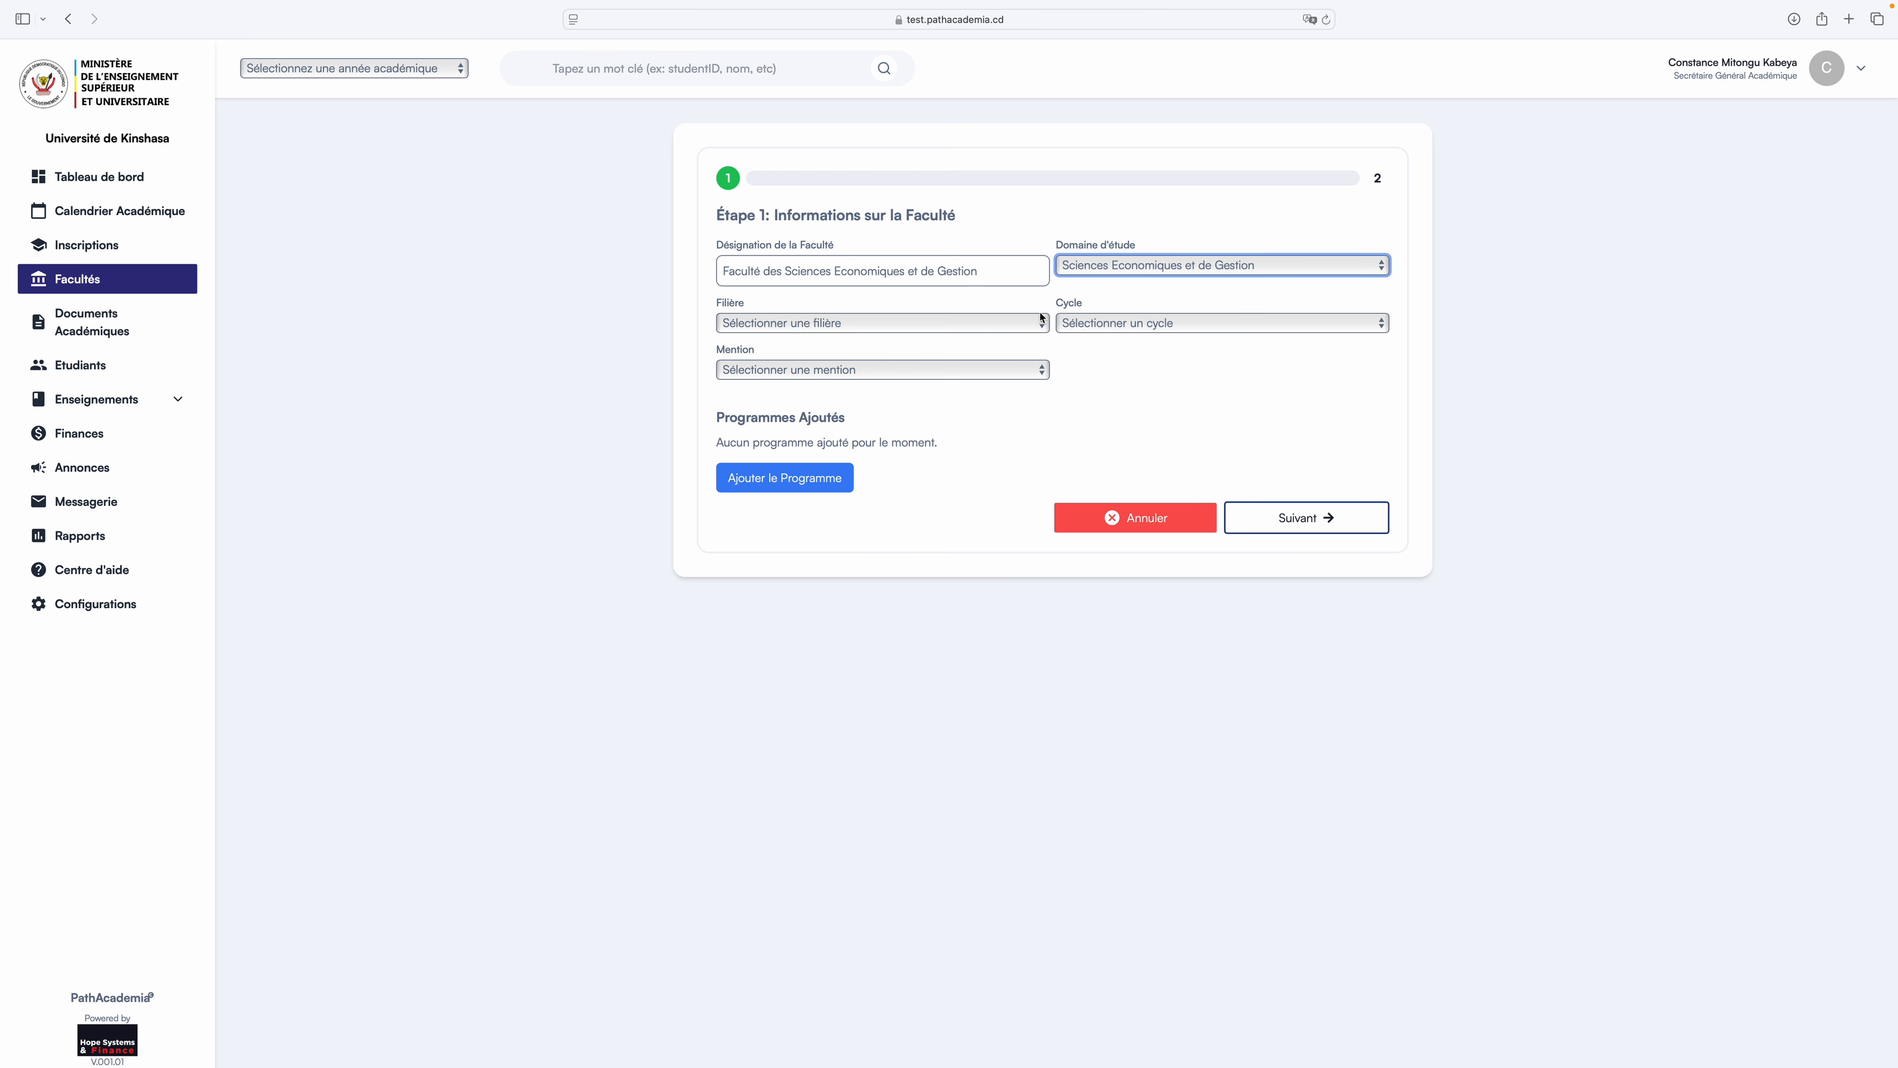
Try the study domain Sciences Juridique, Administrative et Politiques with the filière Sciences Juridiques, and restore the domain Sciences Economiques et de Gestion.
click(846, 326)
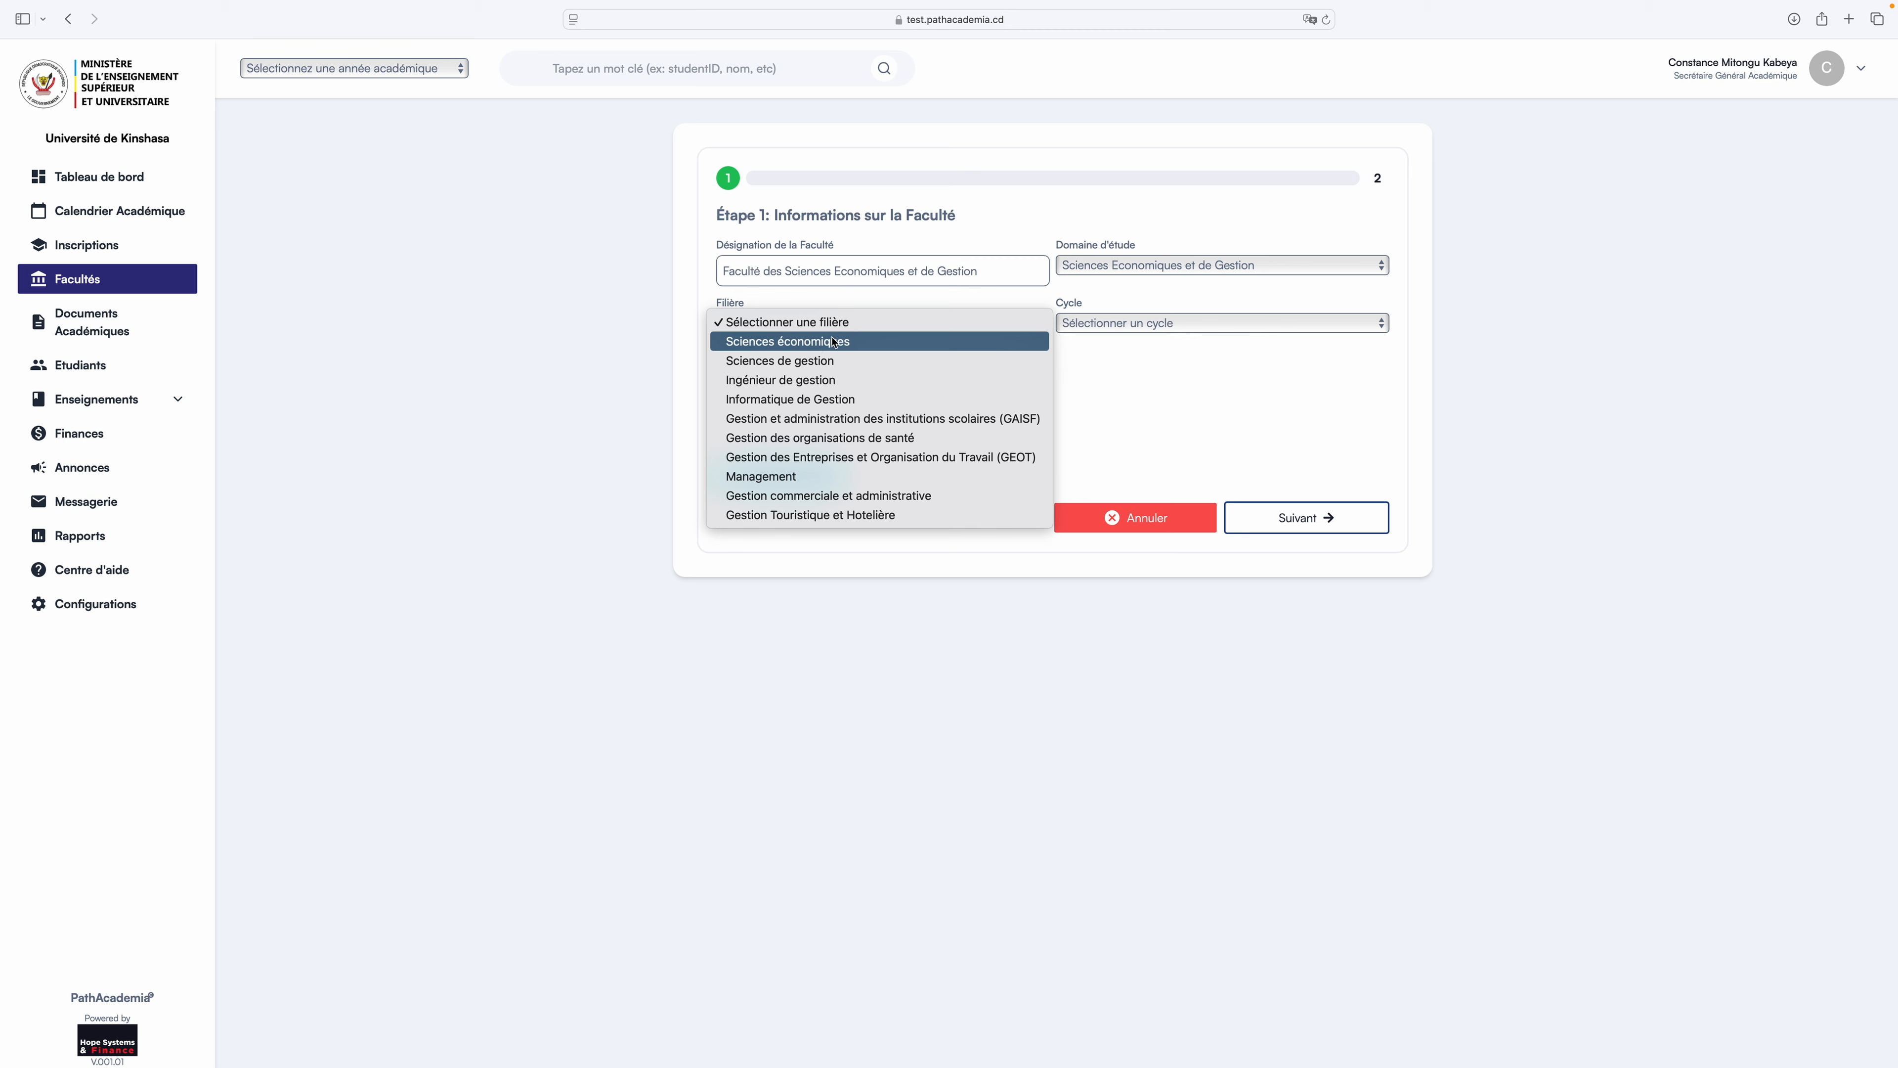
click(1506, 372)
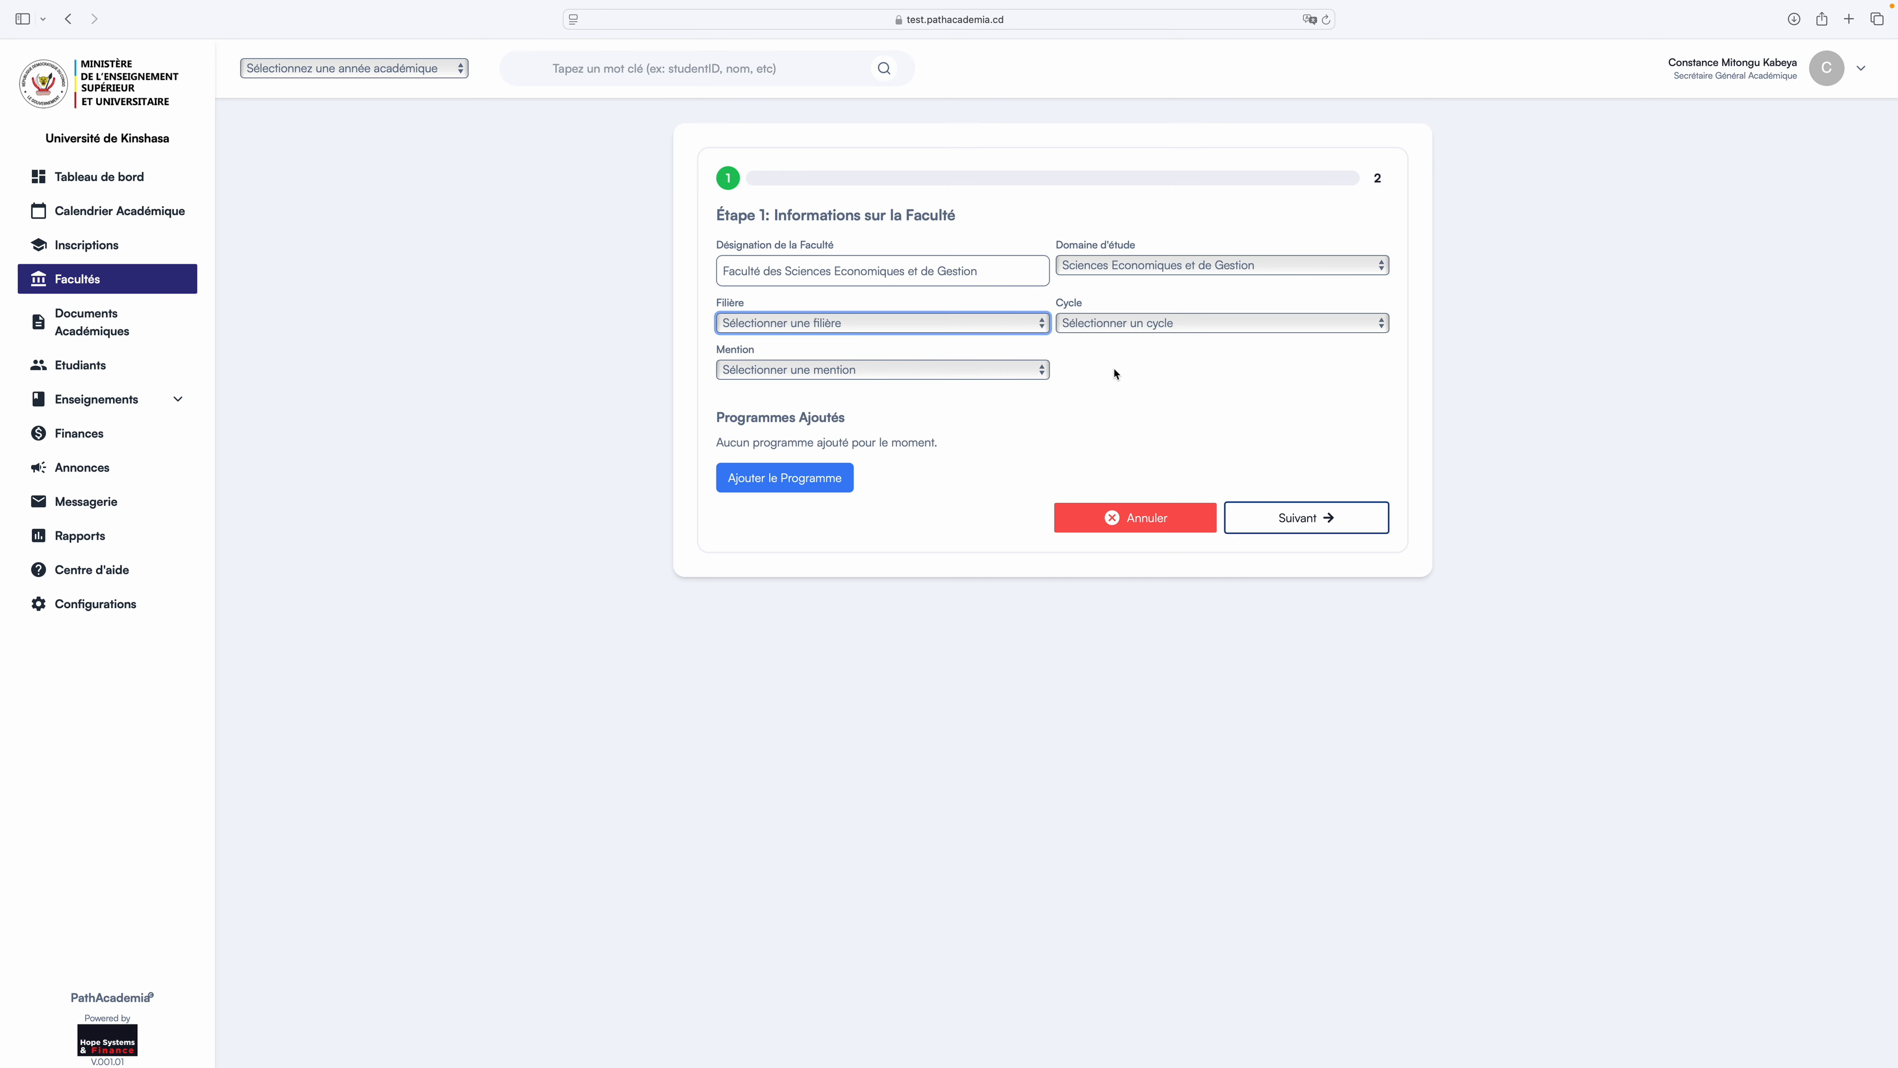
click(1125, 274)
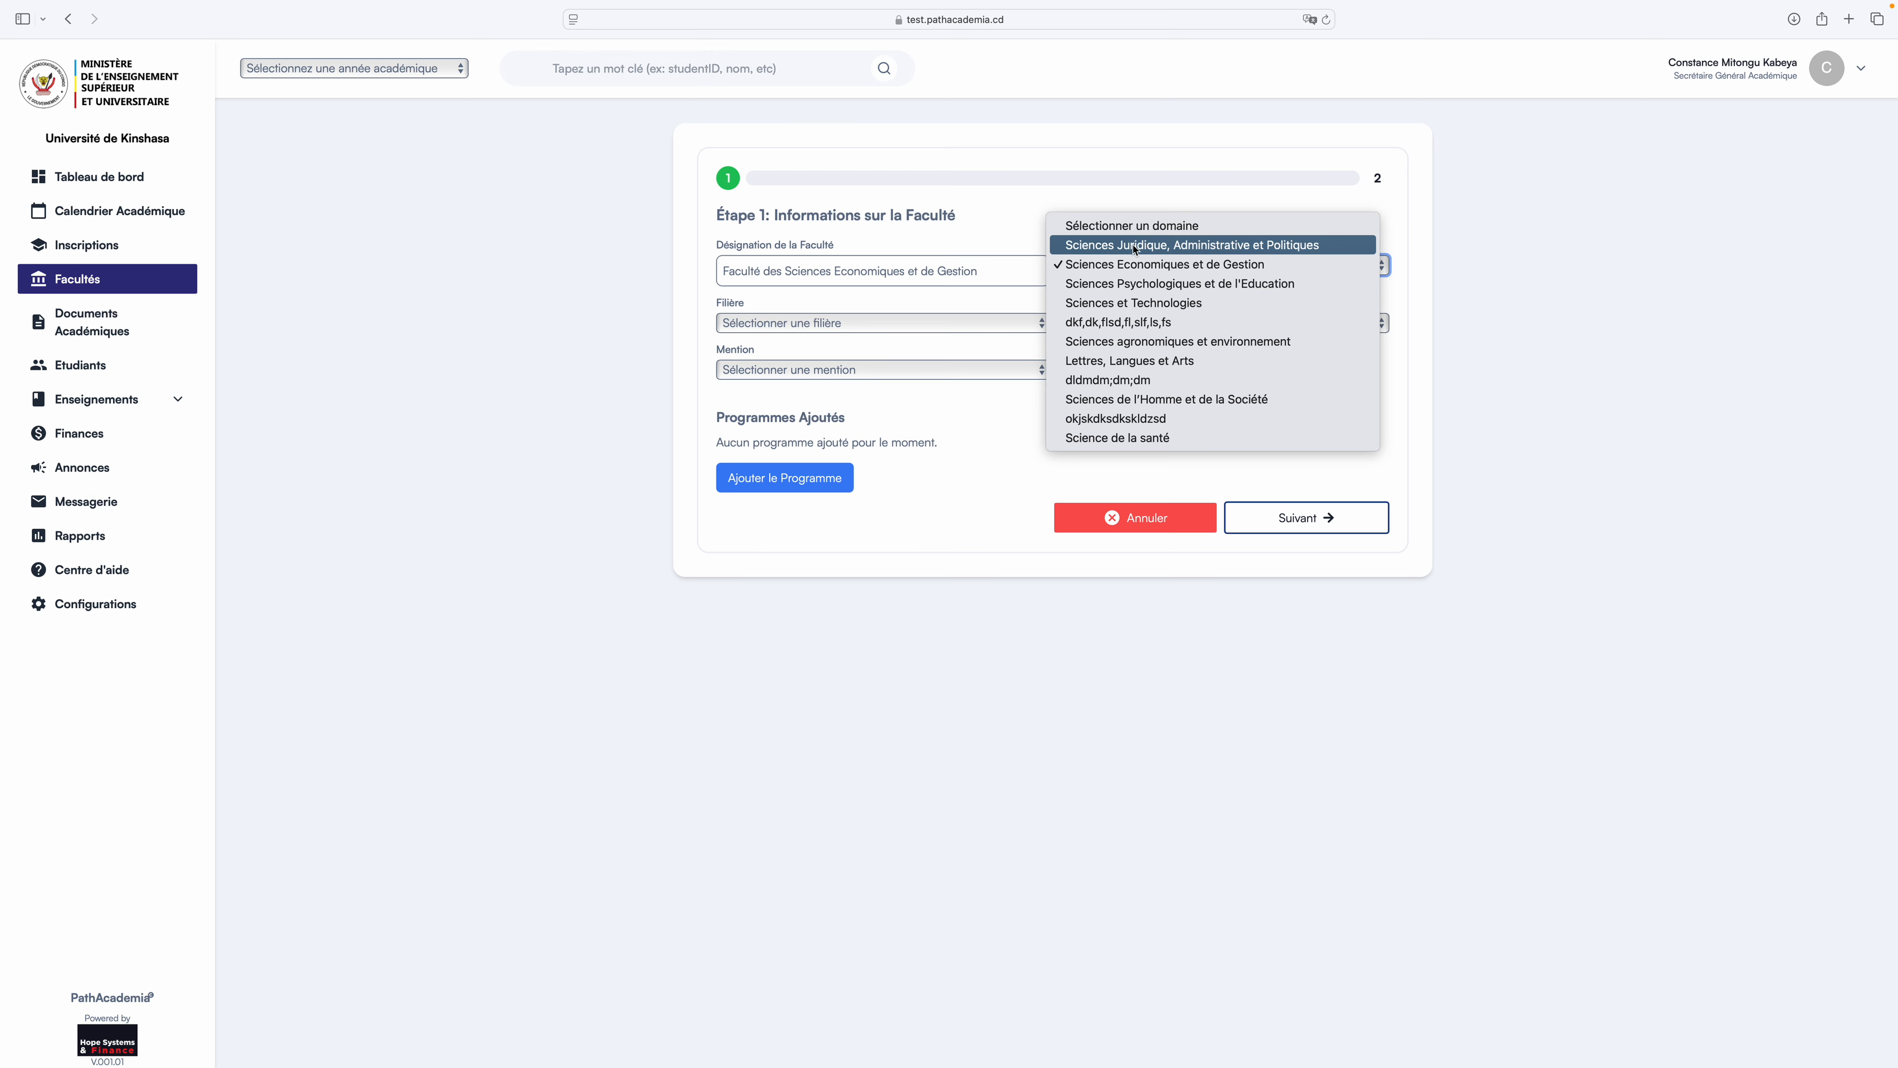
click(1110, 249)
click(884, 327)
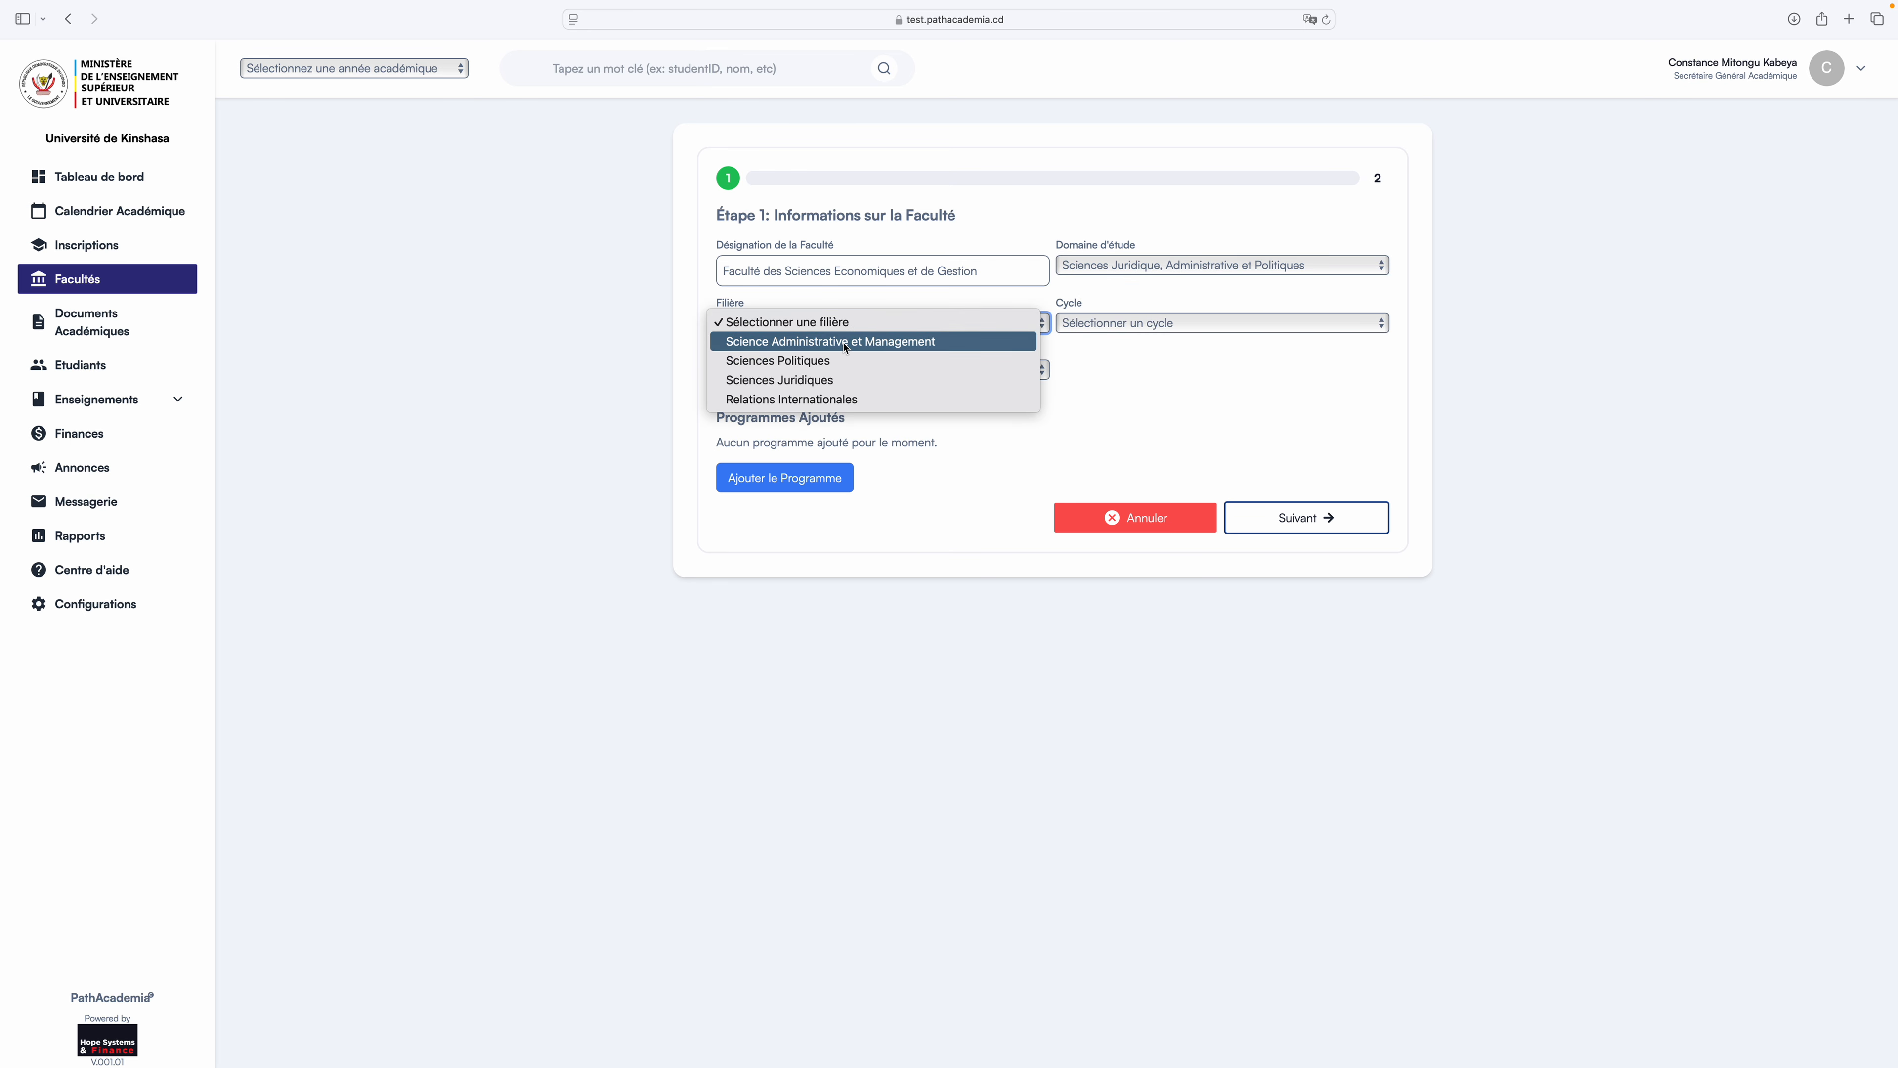
click(843, 382)
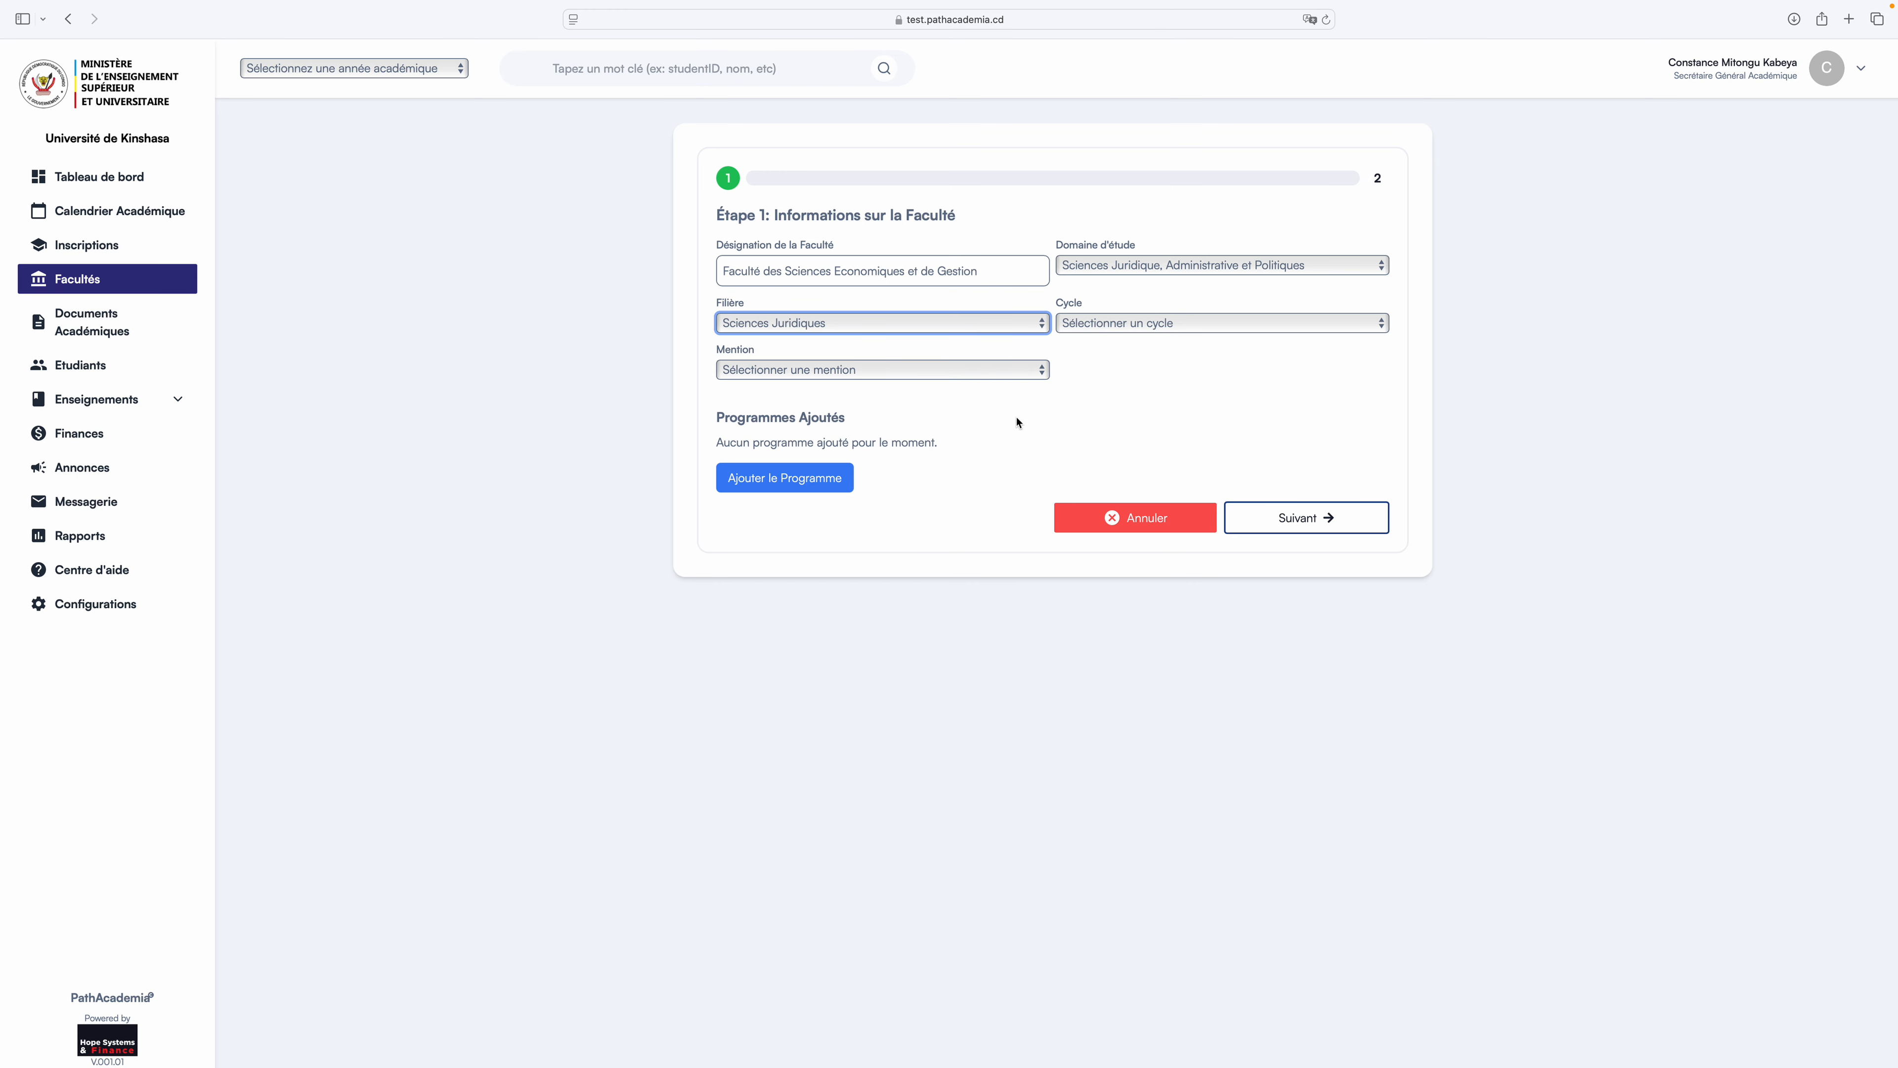
click(1114, 267)
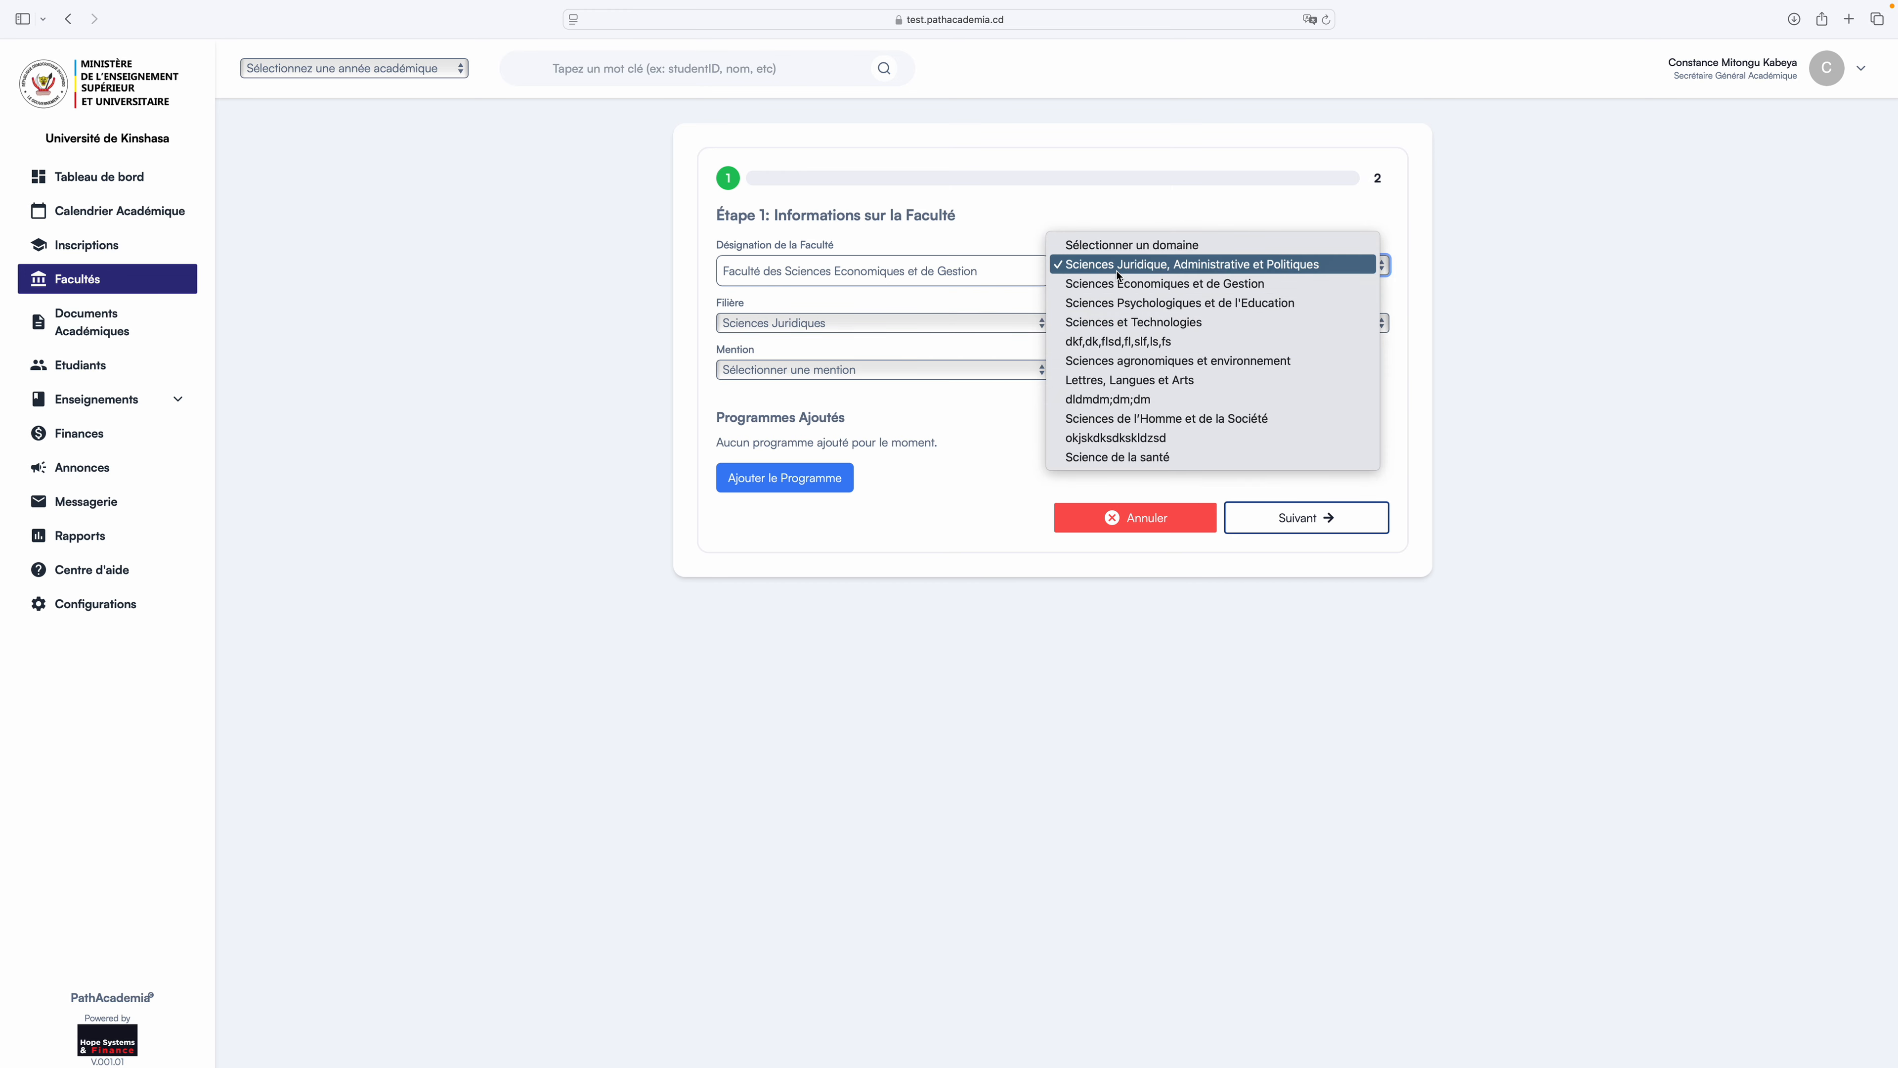
click(1132, 290)
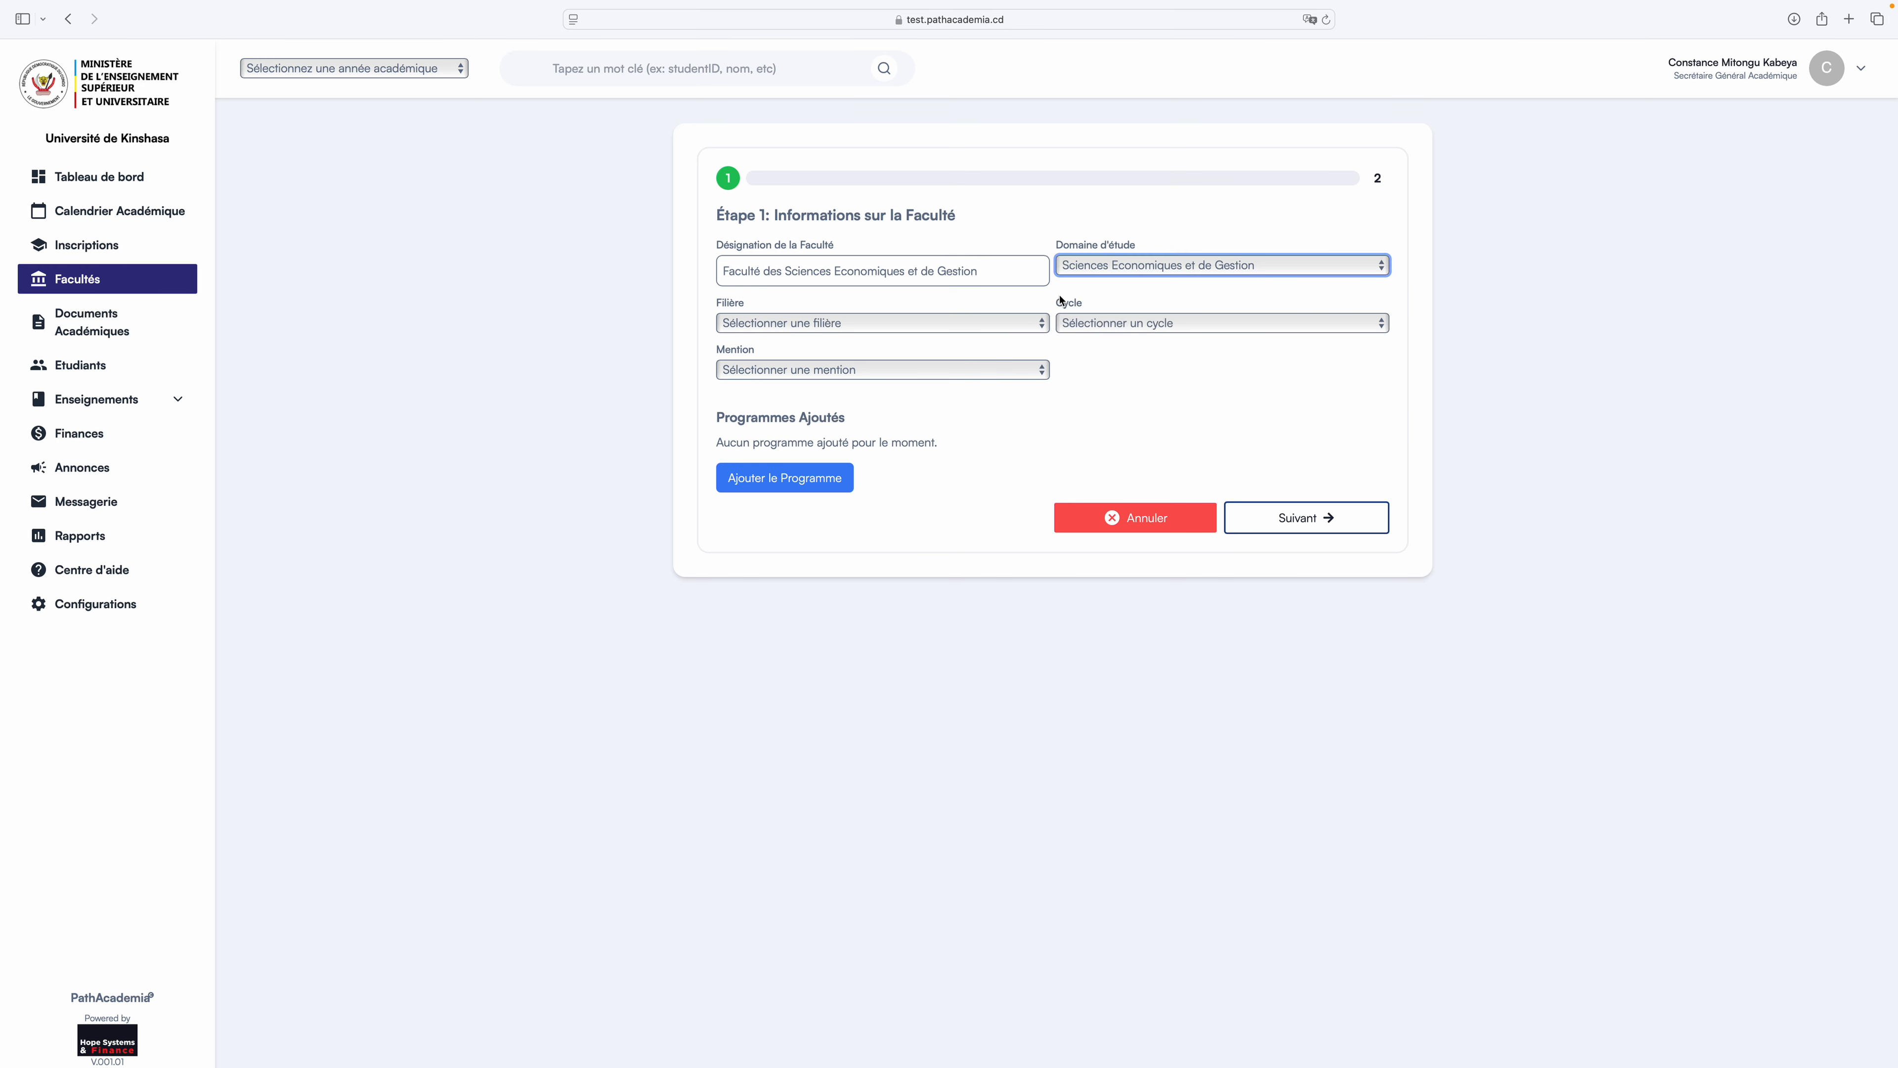
Select the filière Sciences économiques under the domain Sciences Economiques et de Gestion for the faculty's first programme.
click(936, 328)
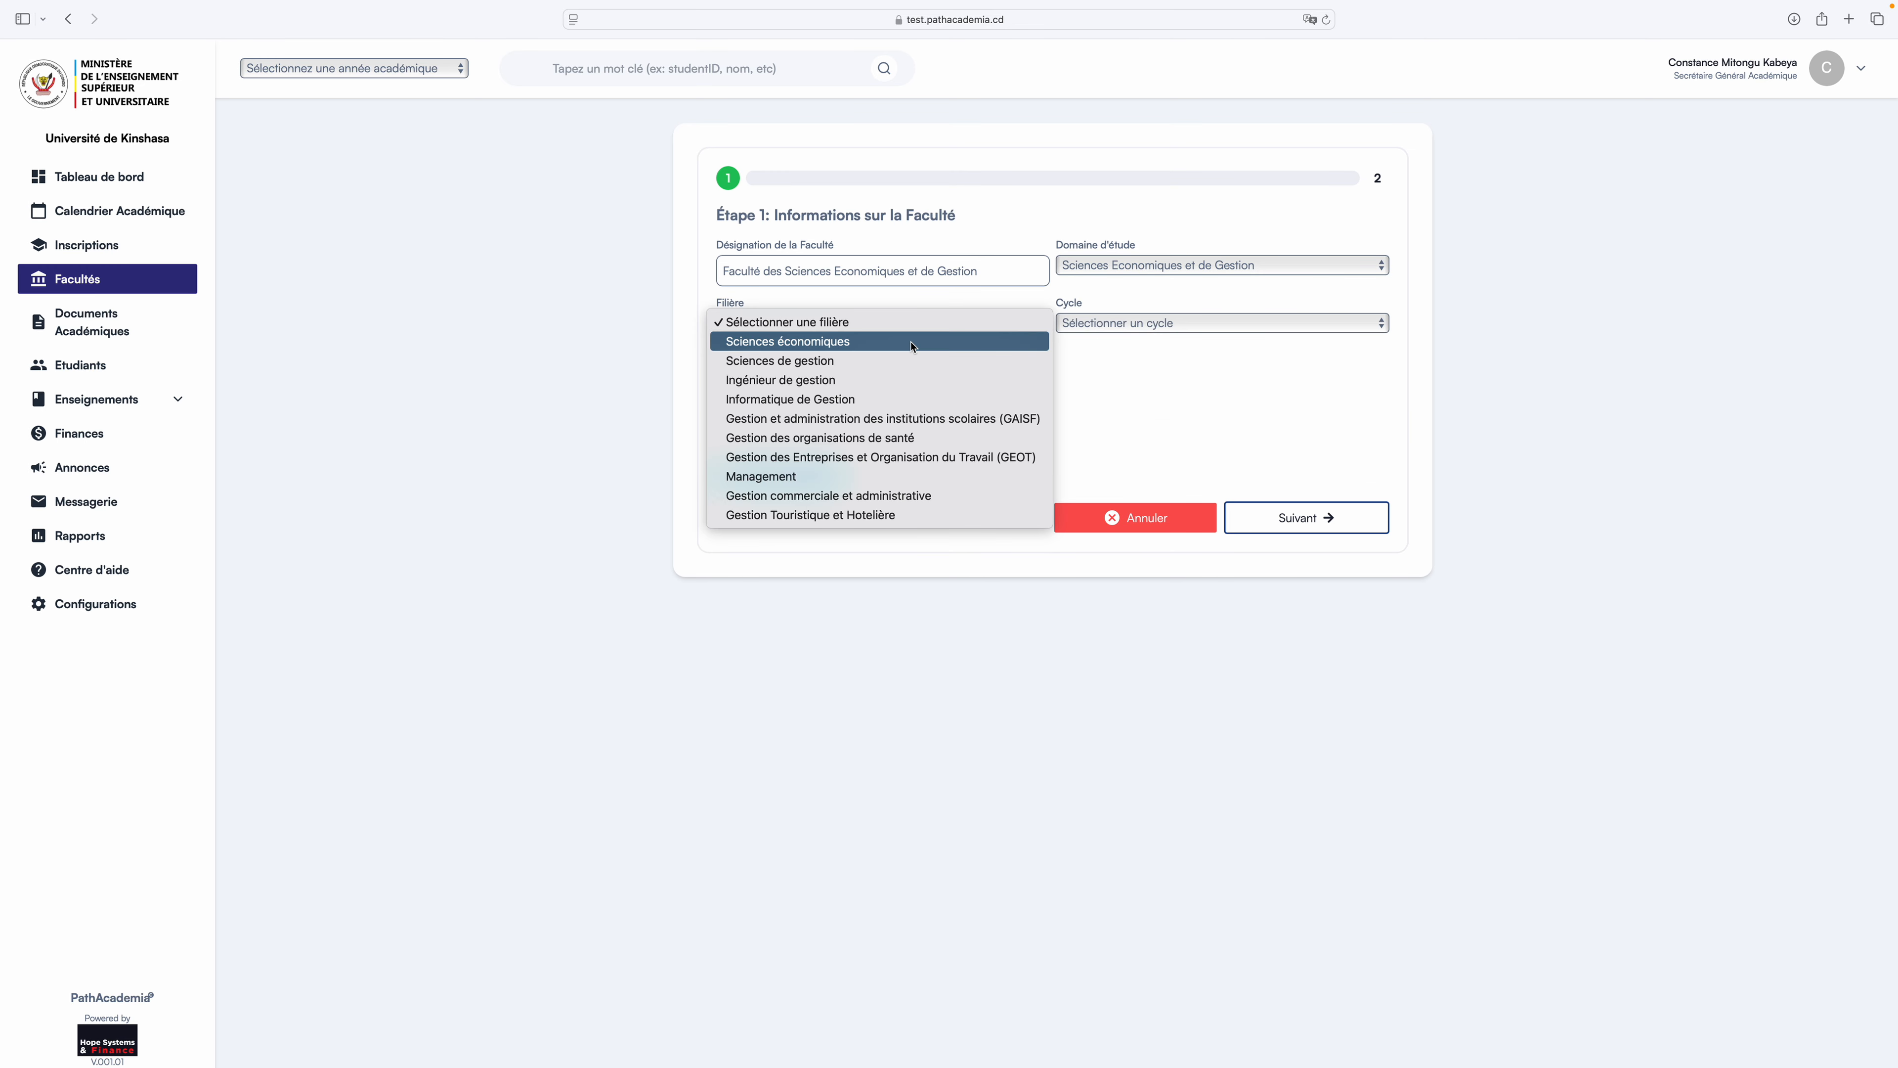
click(912, 346)
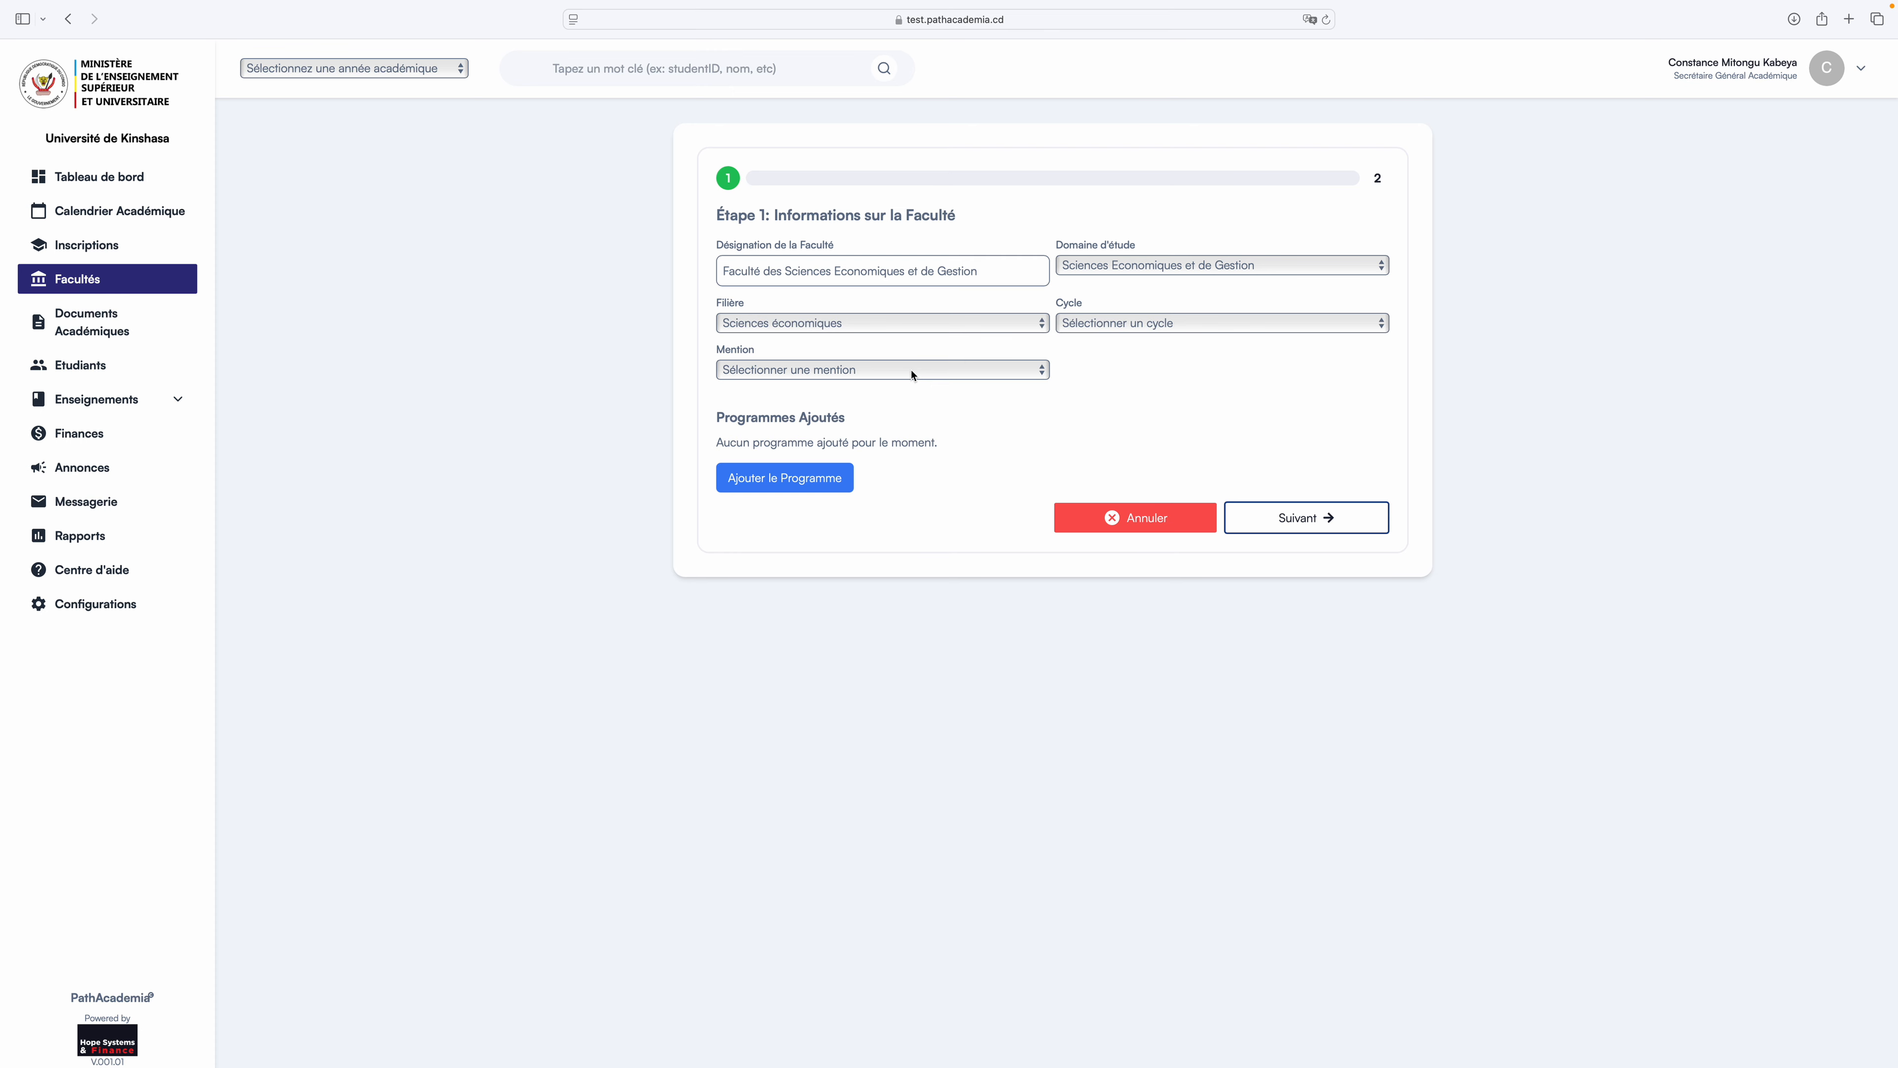
click(1118, 326)
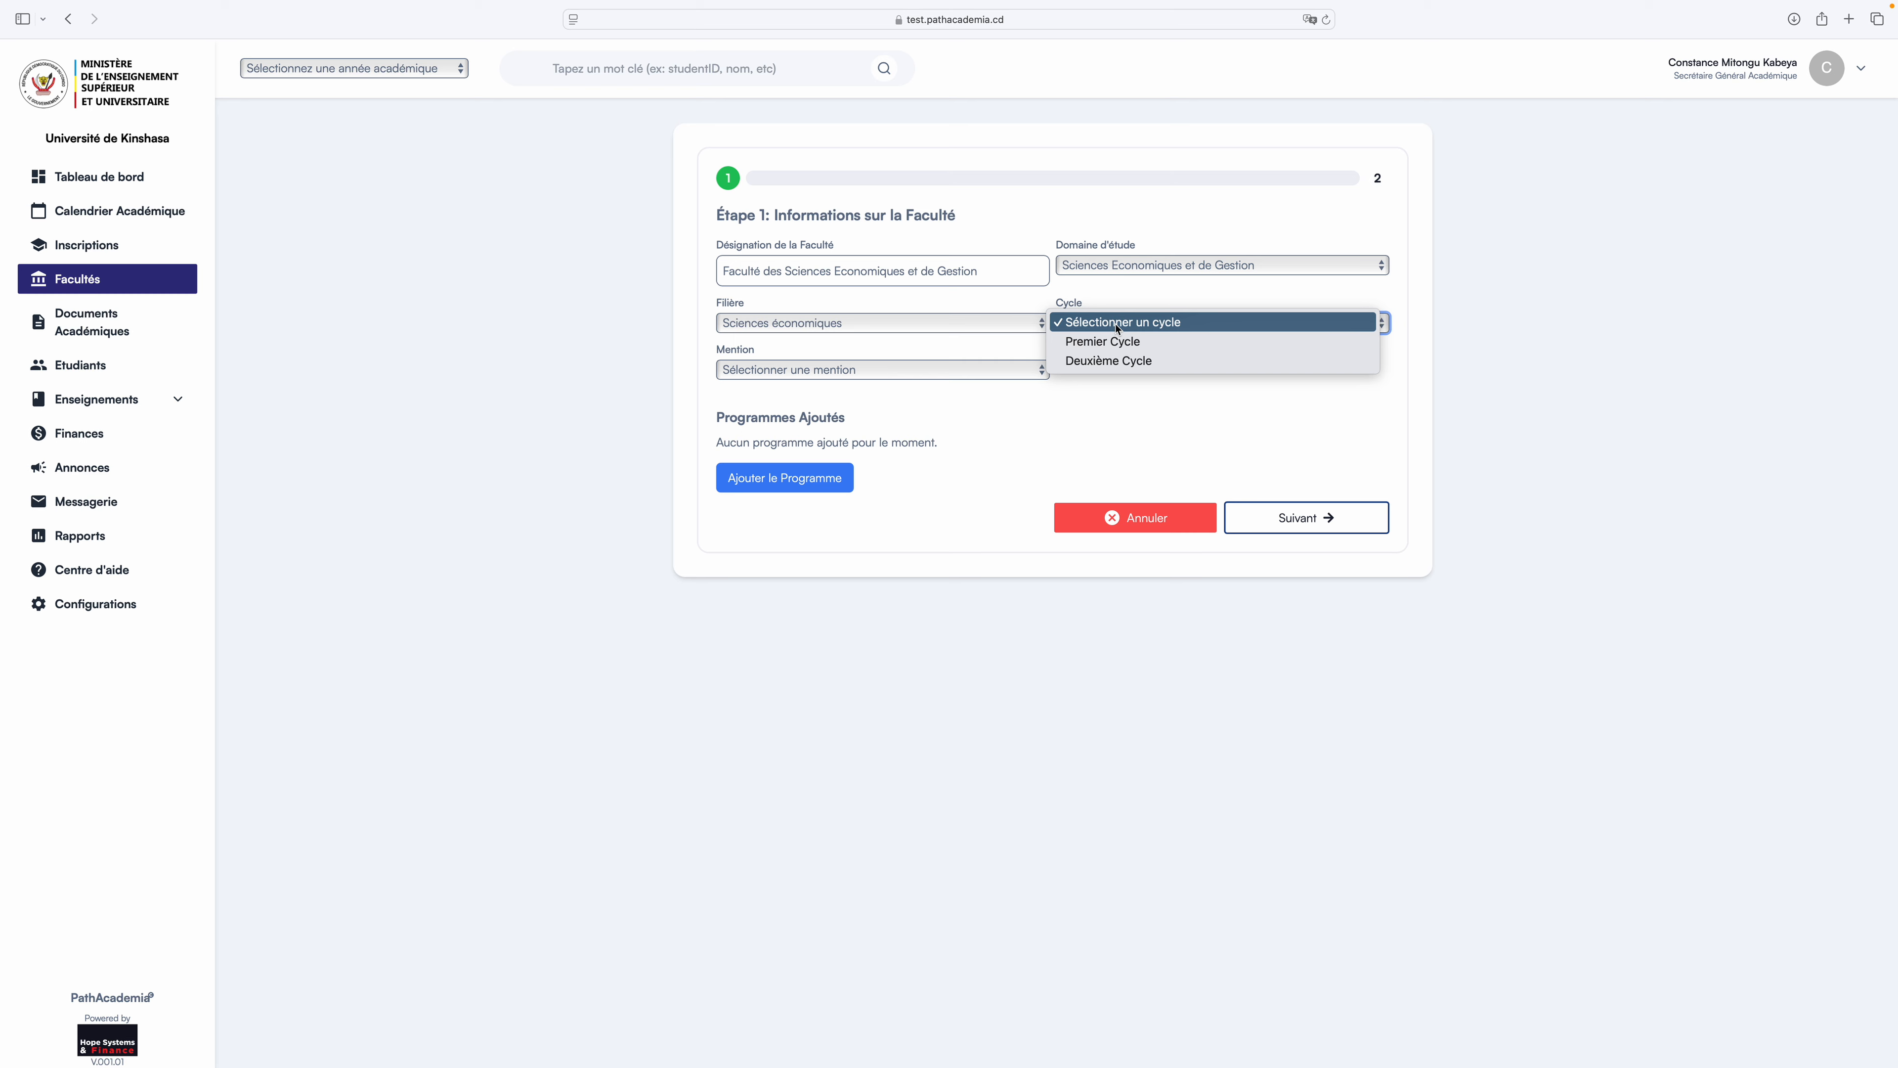
click(1392, 408)
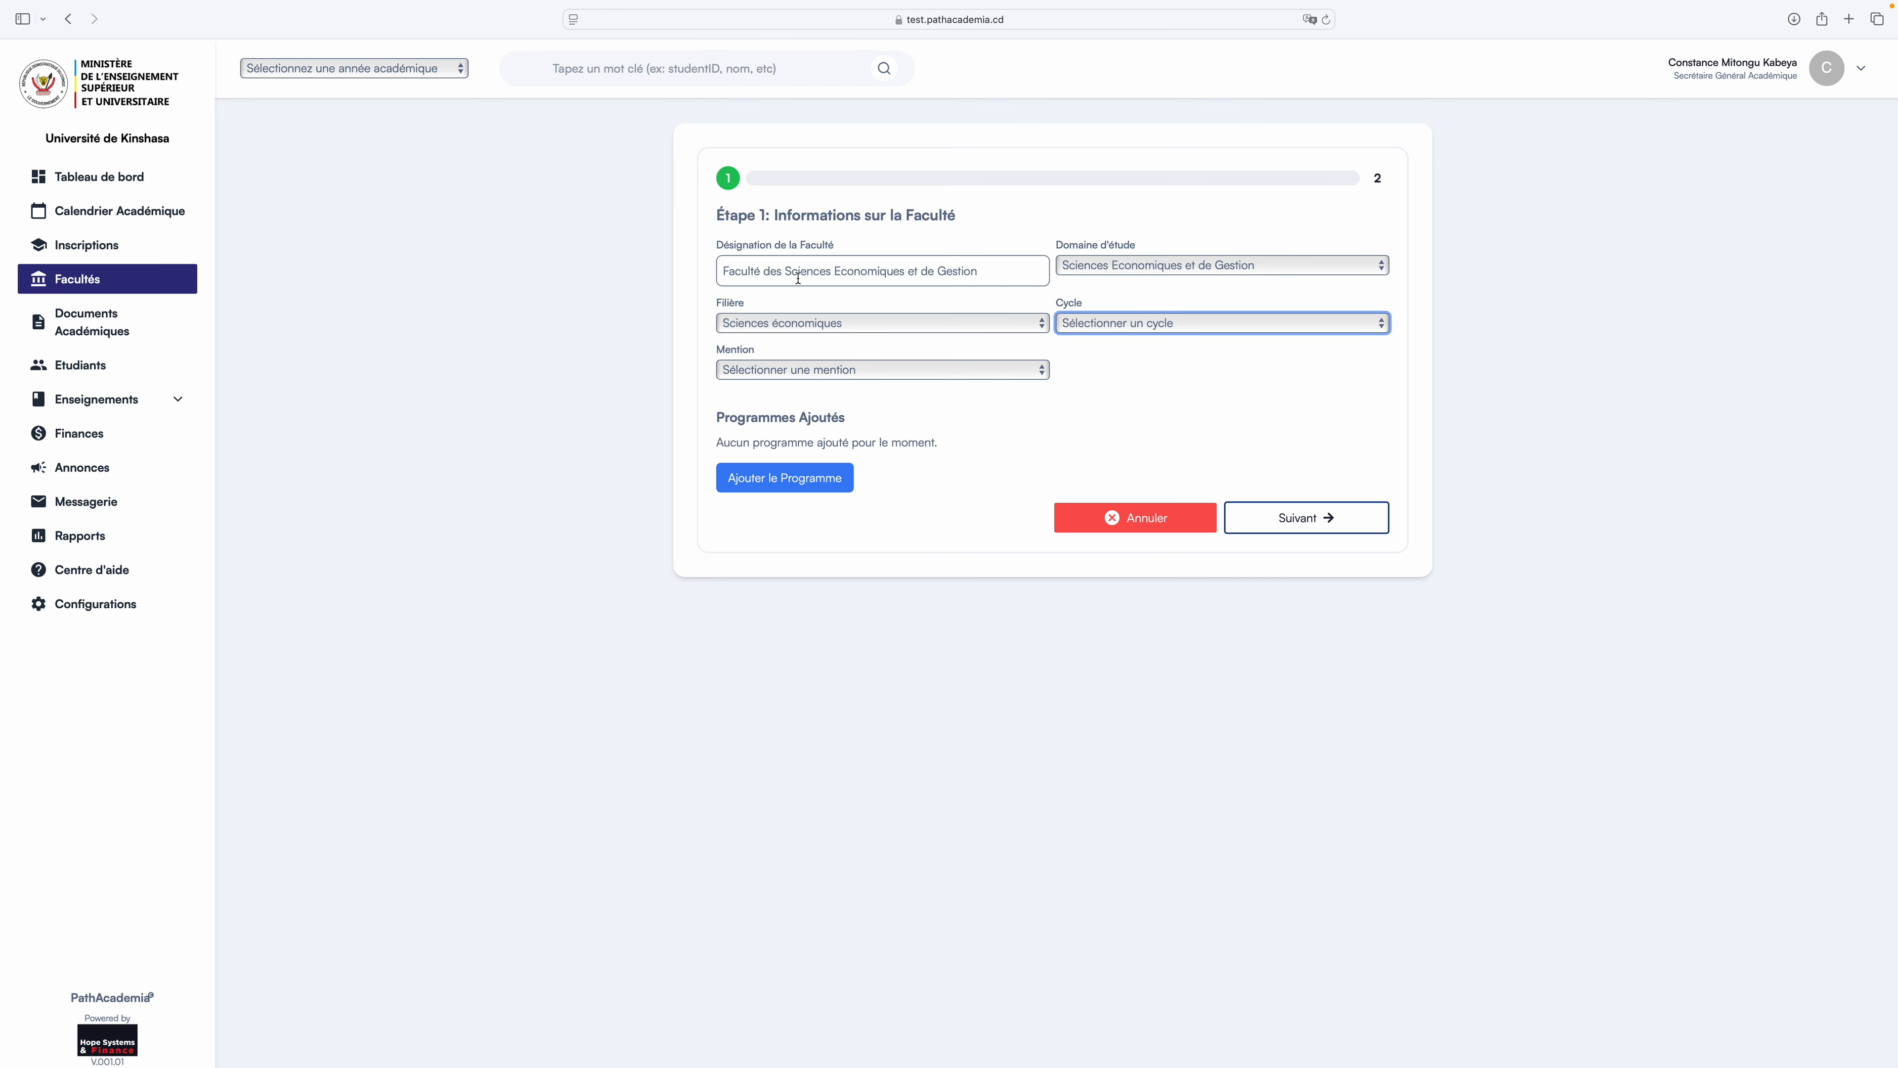
click(1132, 265)
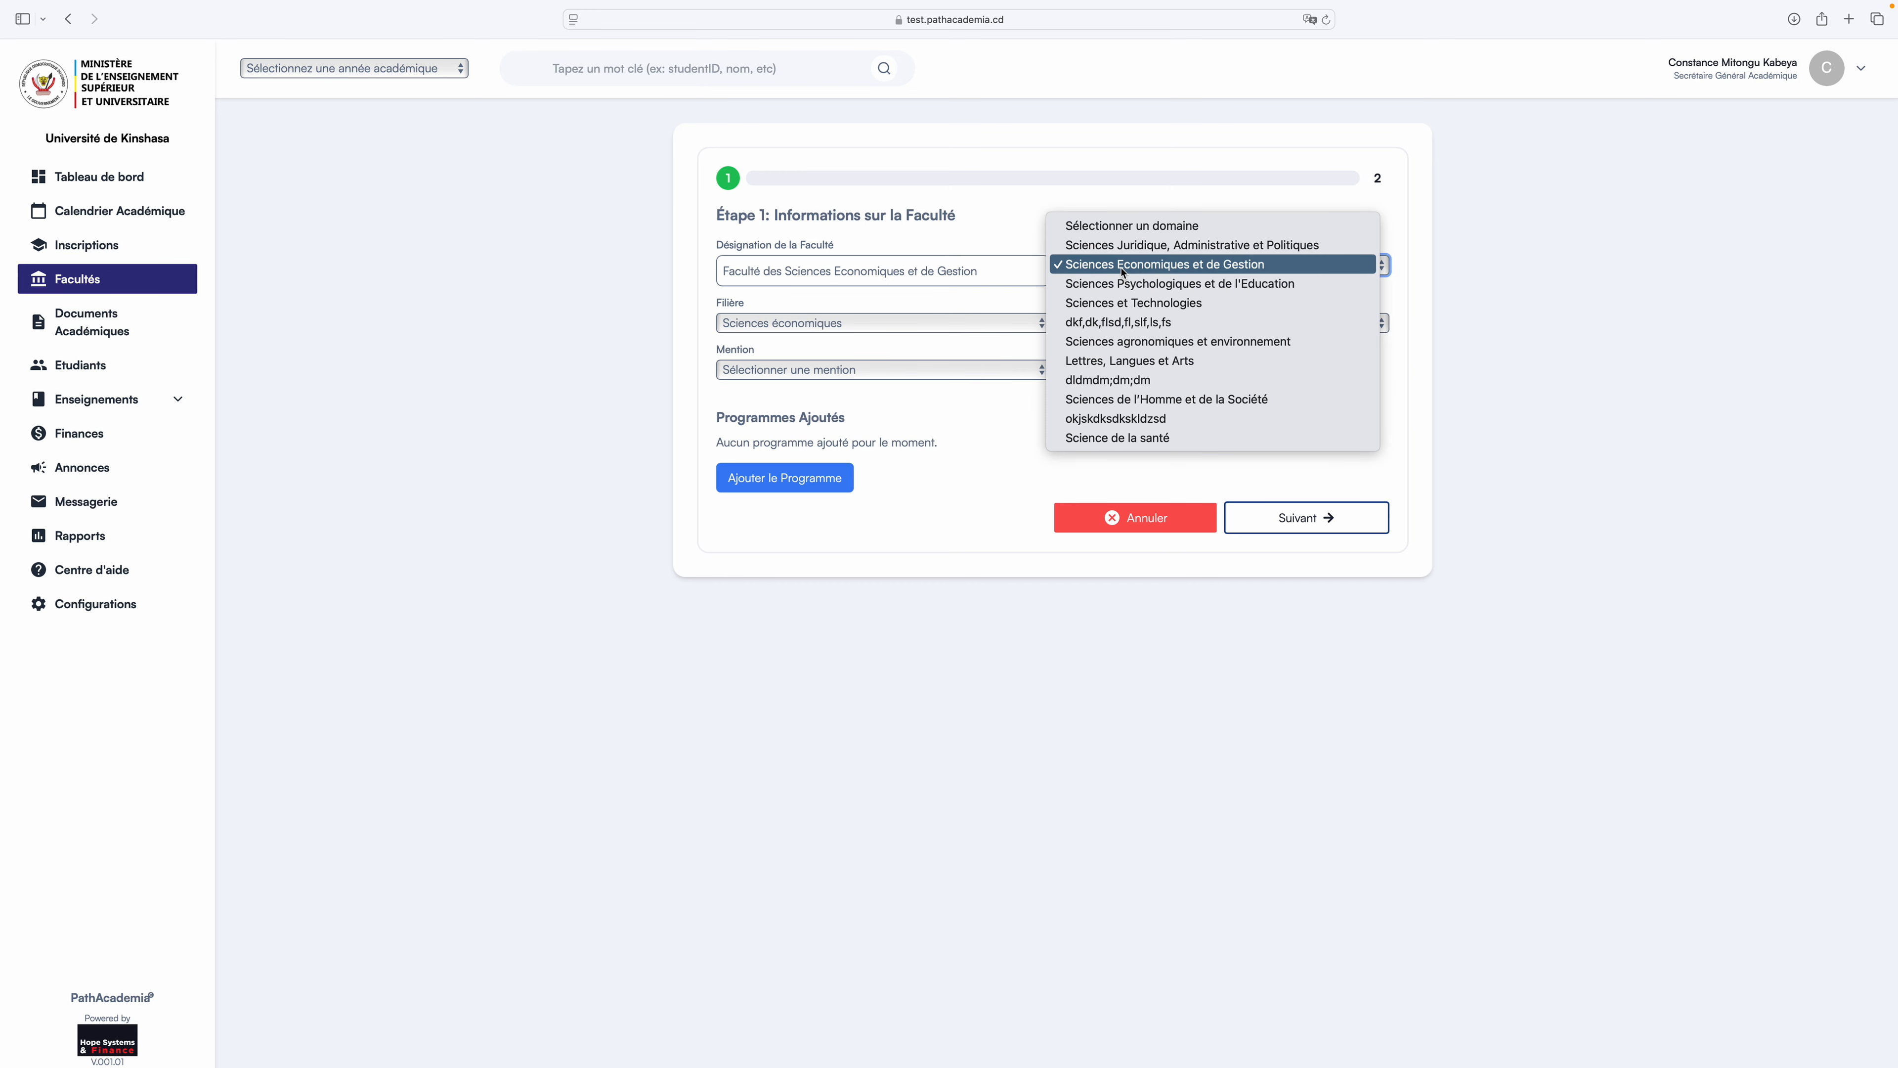
click(1123, 266)
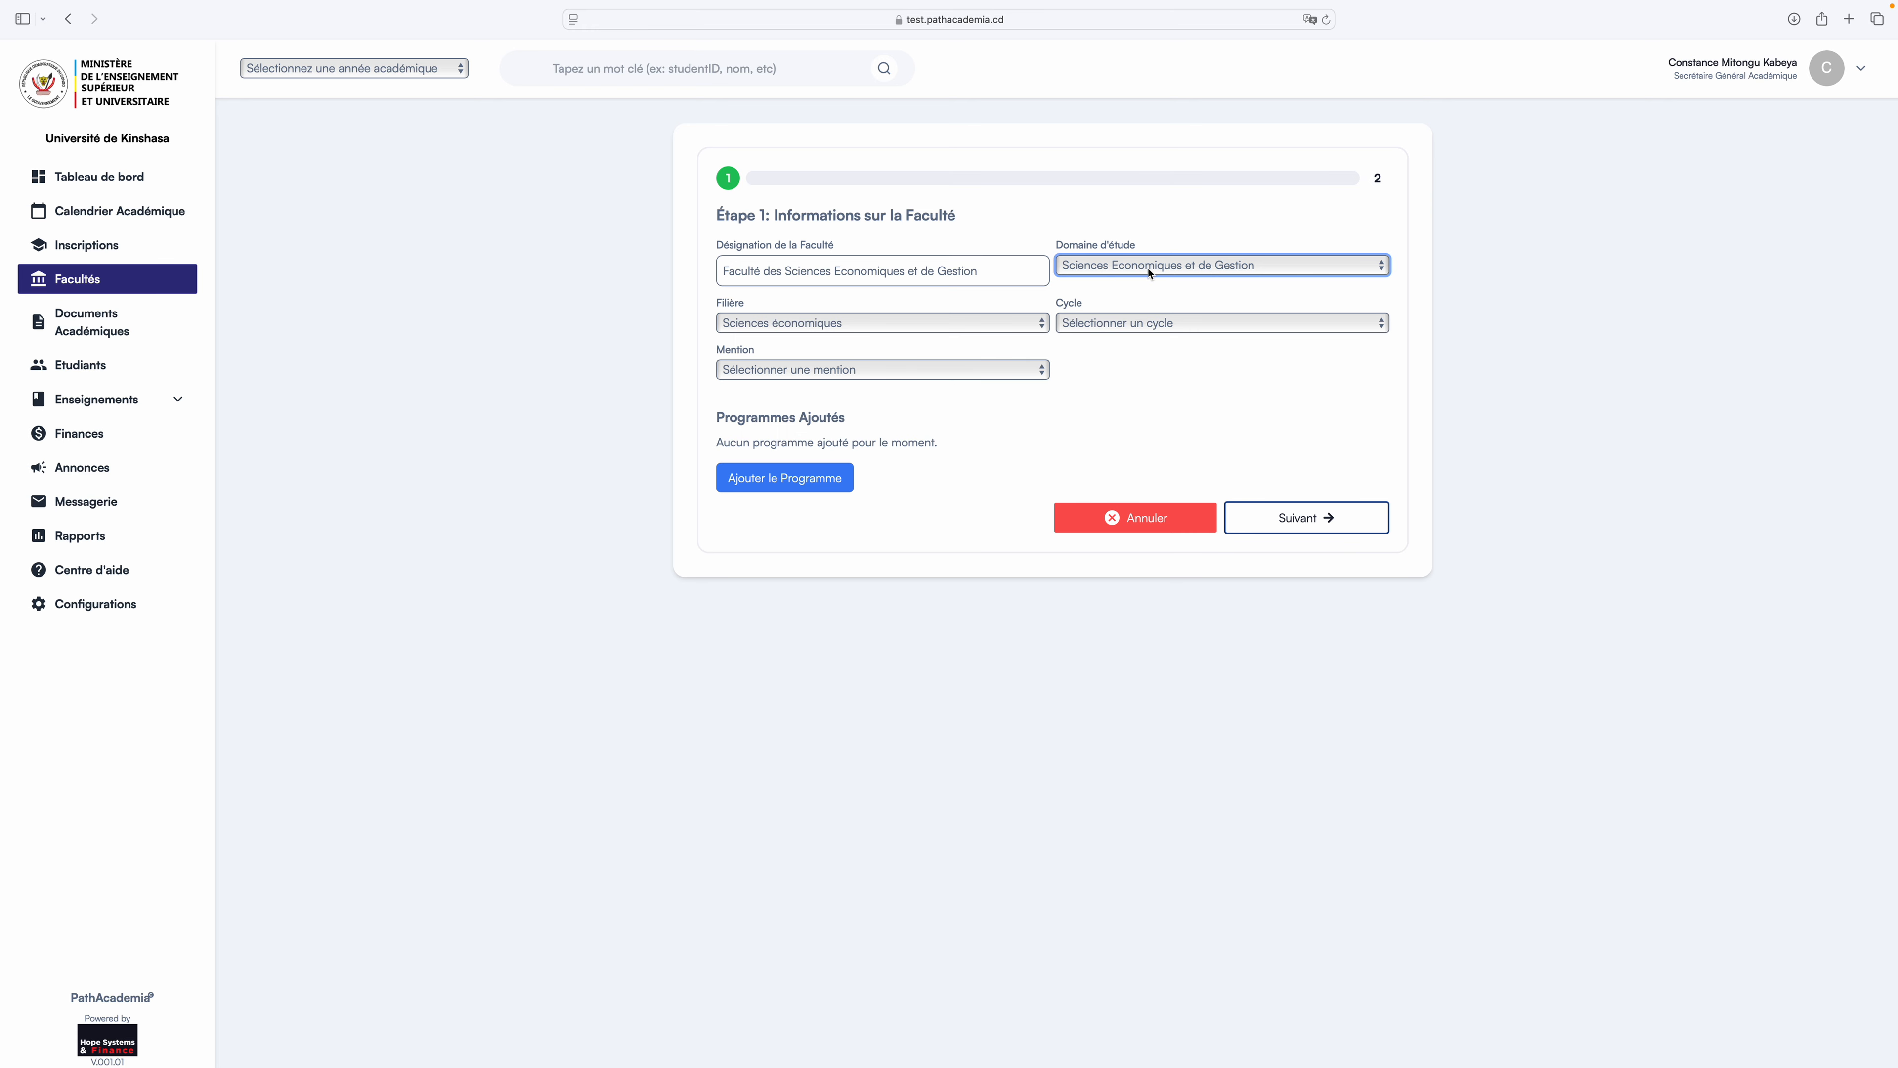
click(929, 325)
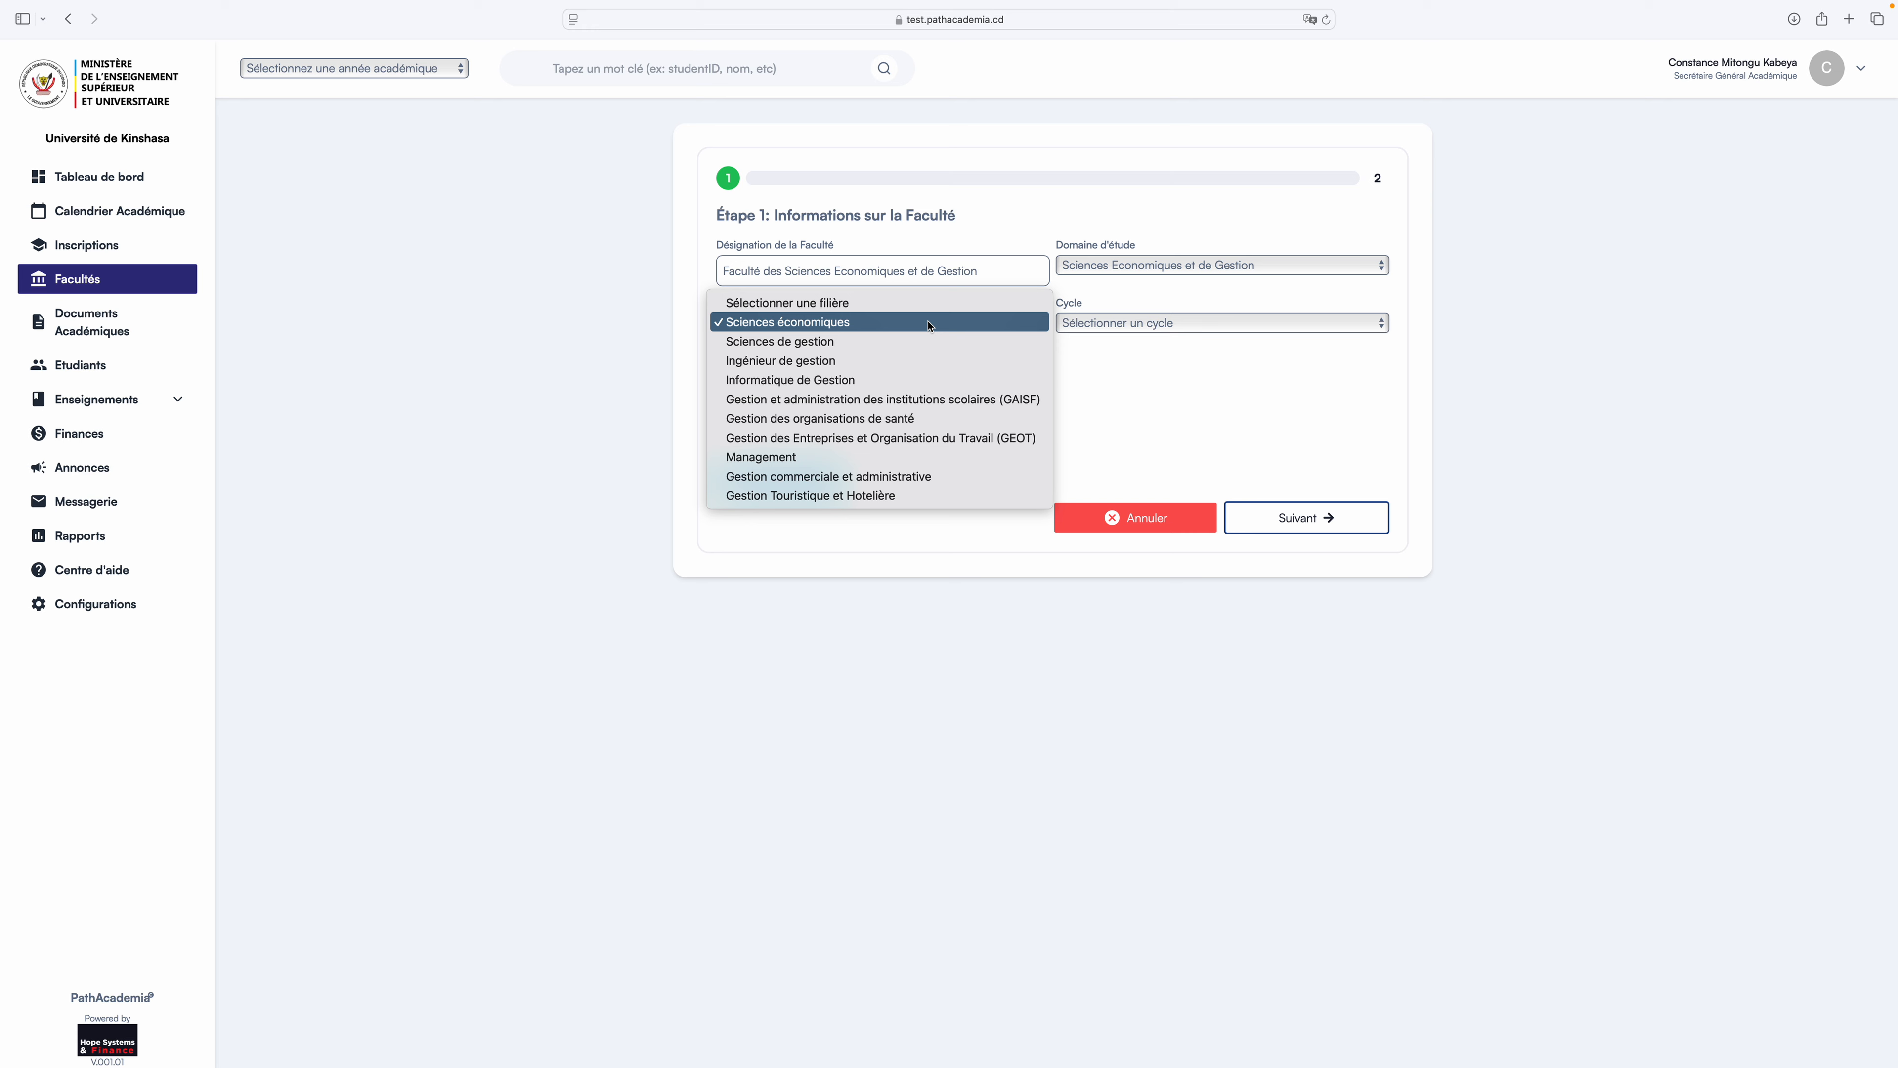
click(846, 322)
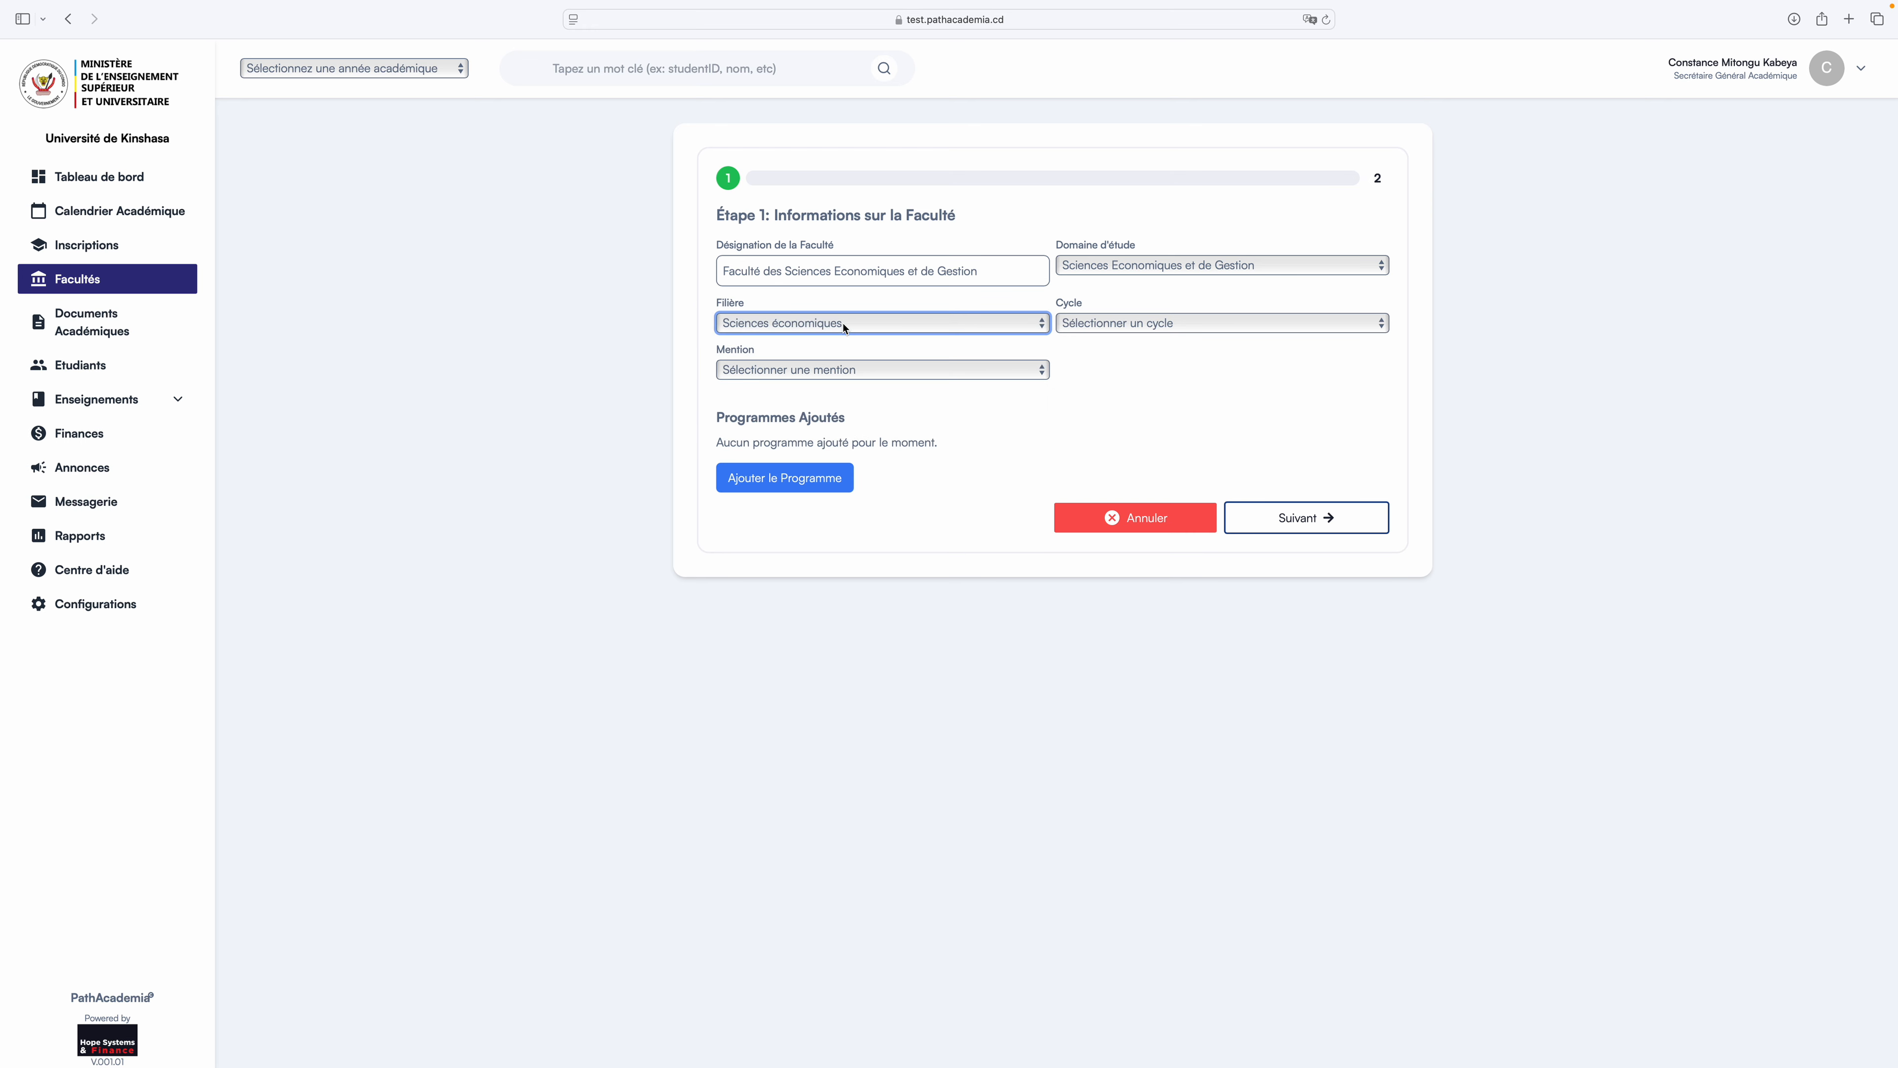
Set the cycle to Premier Cycle and the mention to Sciences économiques, and add the programme to the faculty.
click(1111, 328)
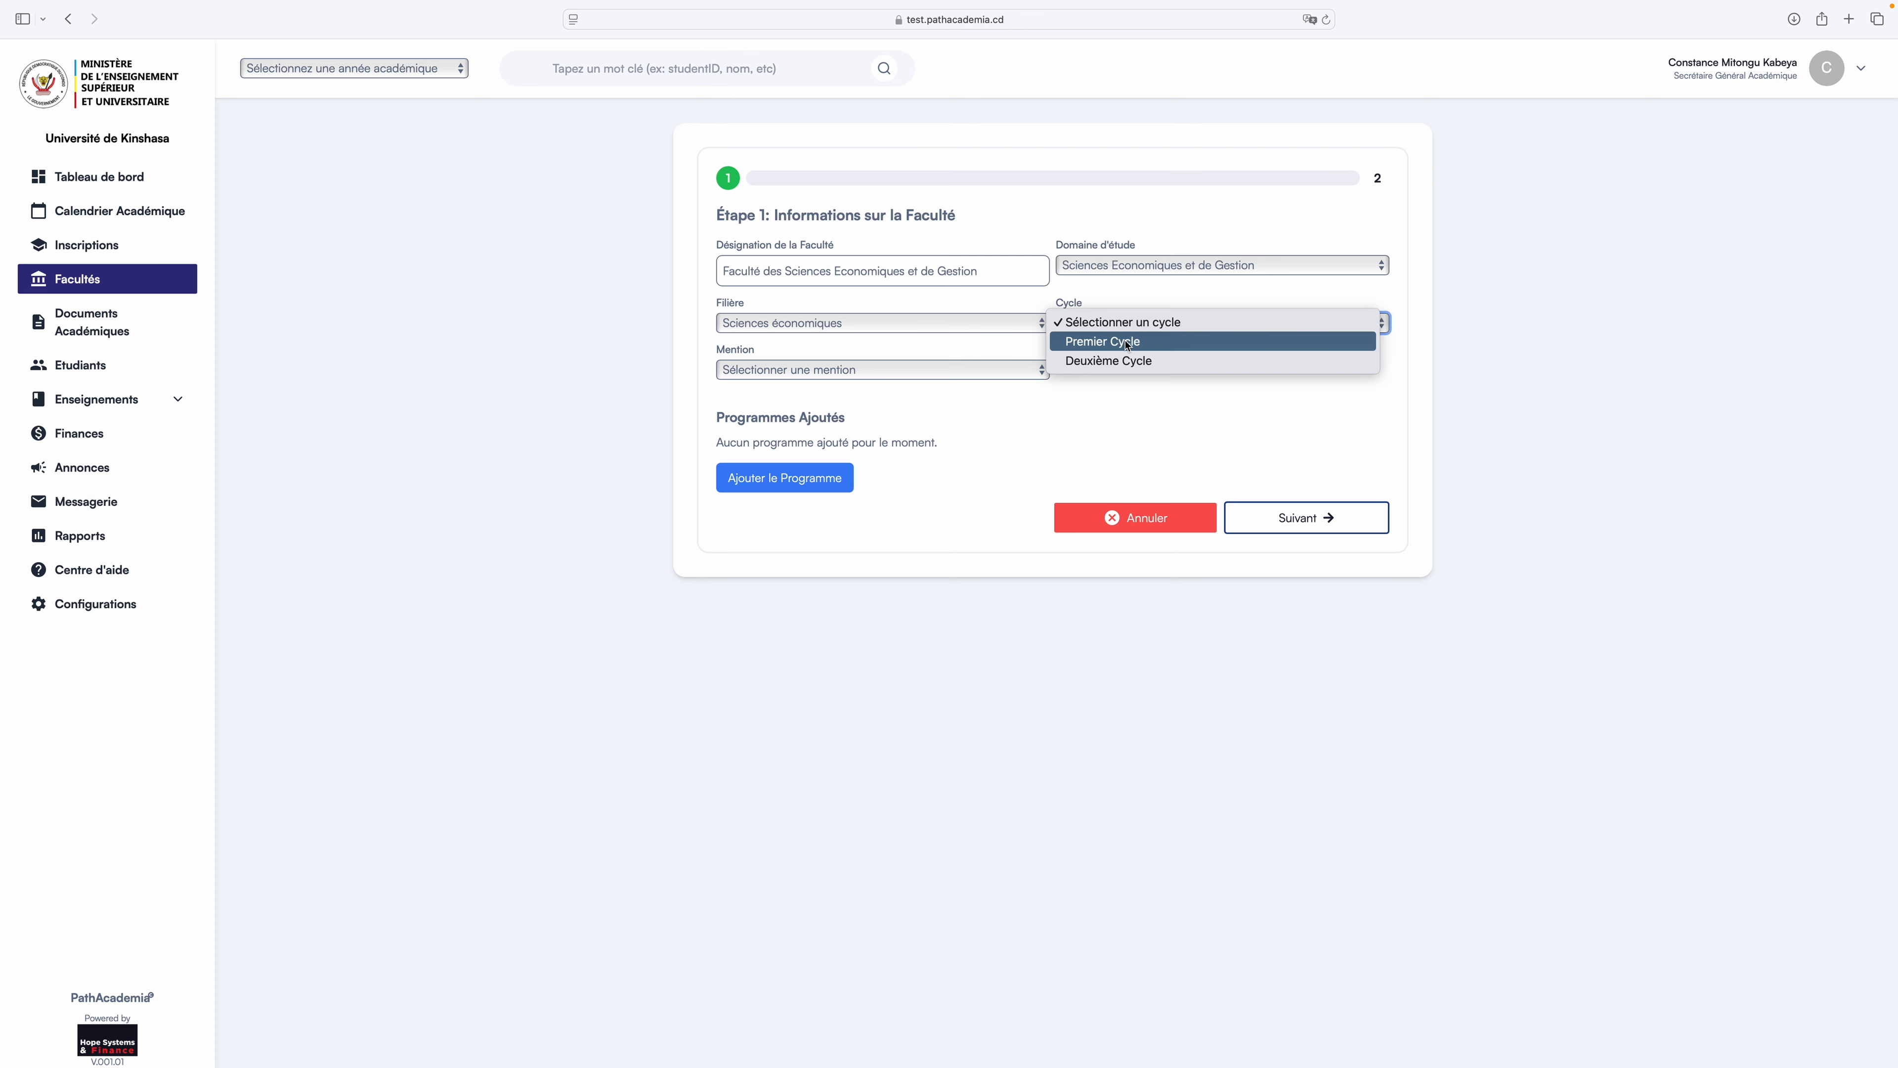
click(1130, 343)
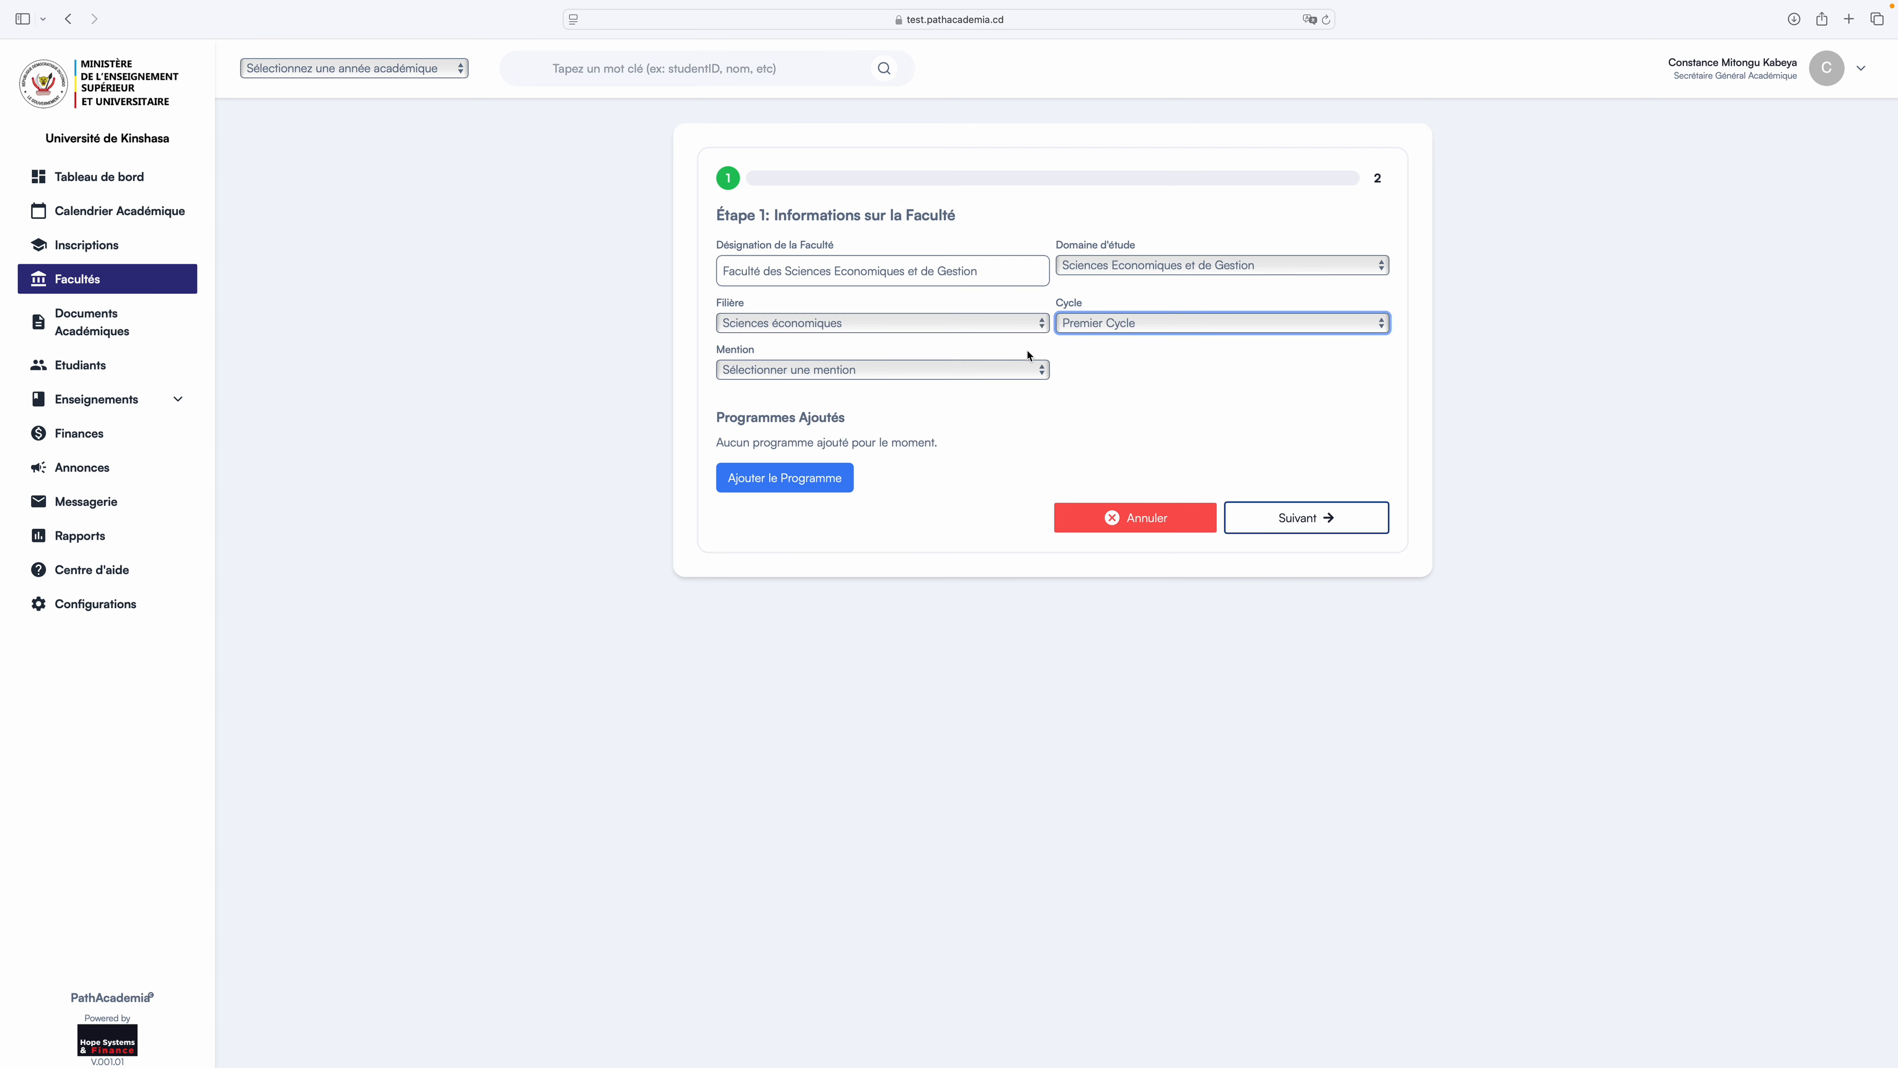
click(979, 372)
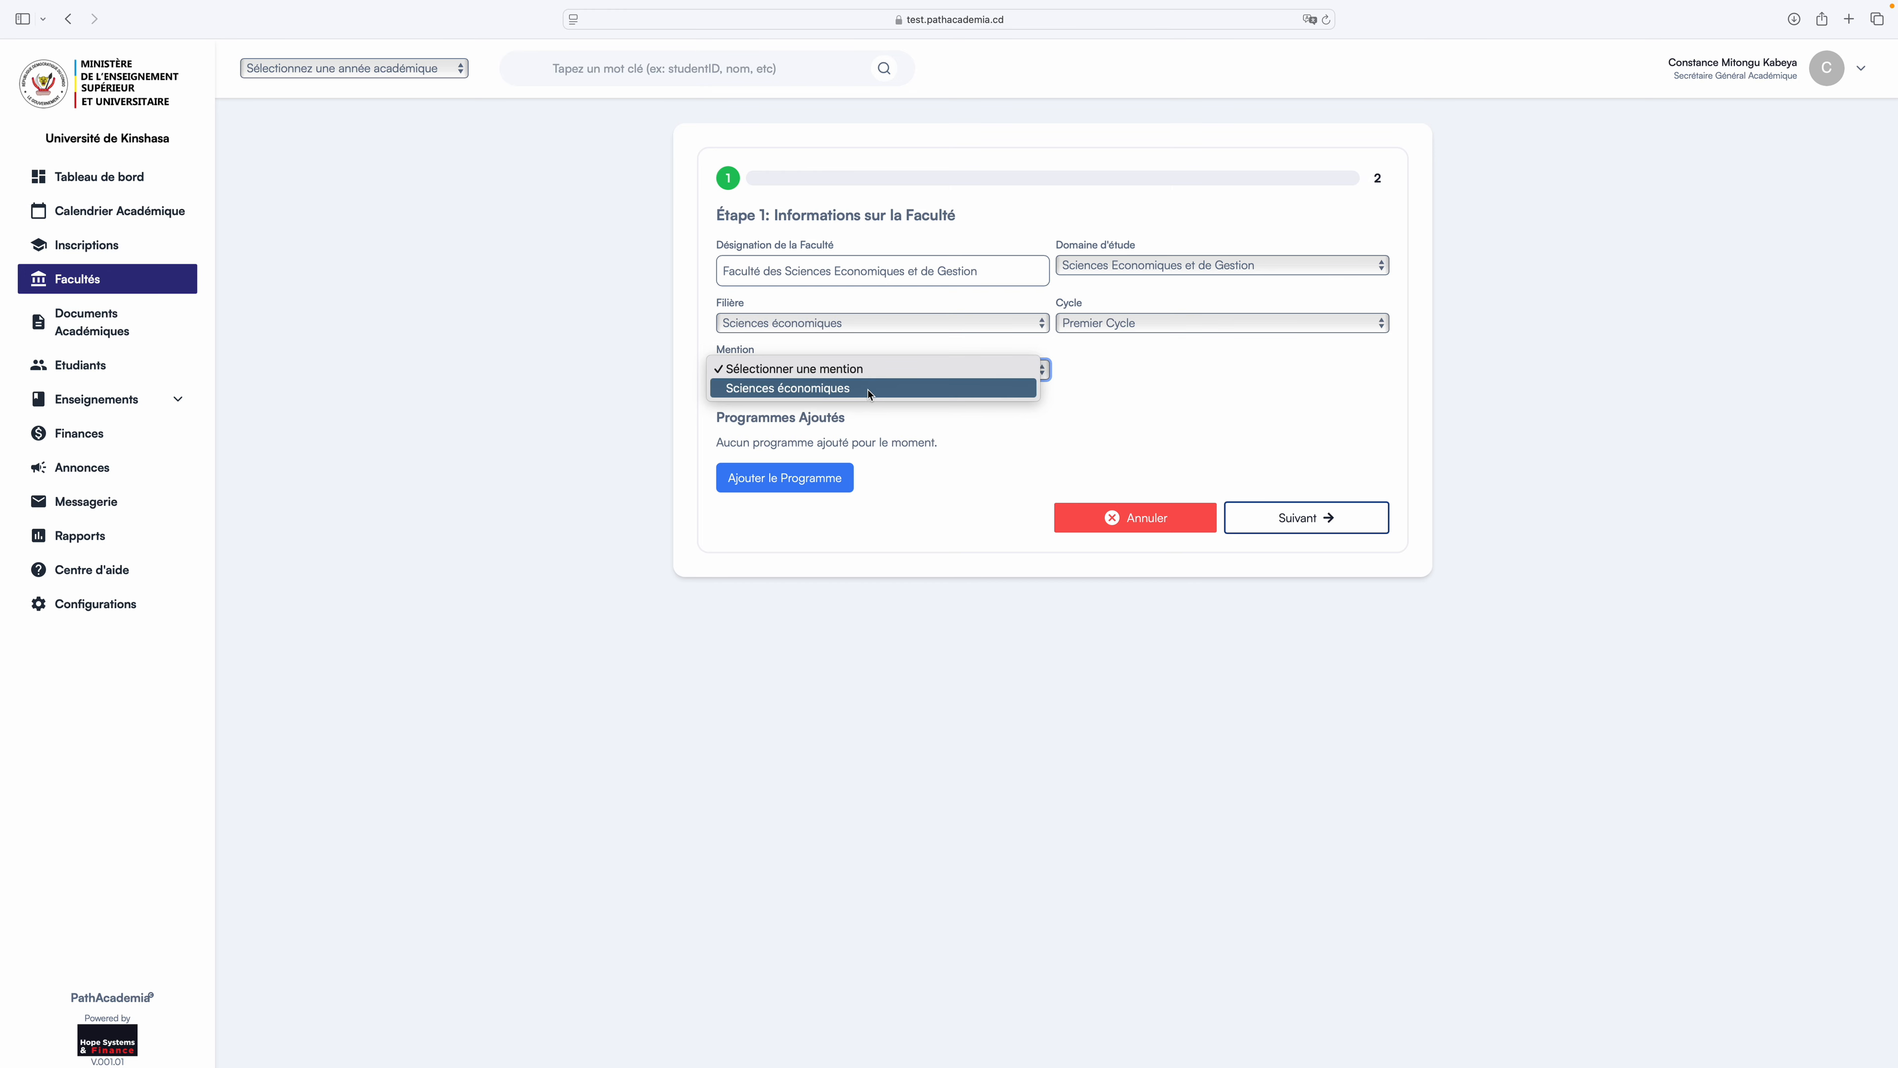
click(1160, 378)
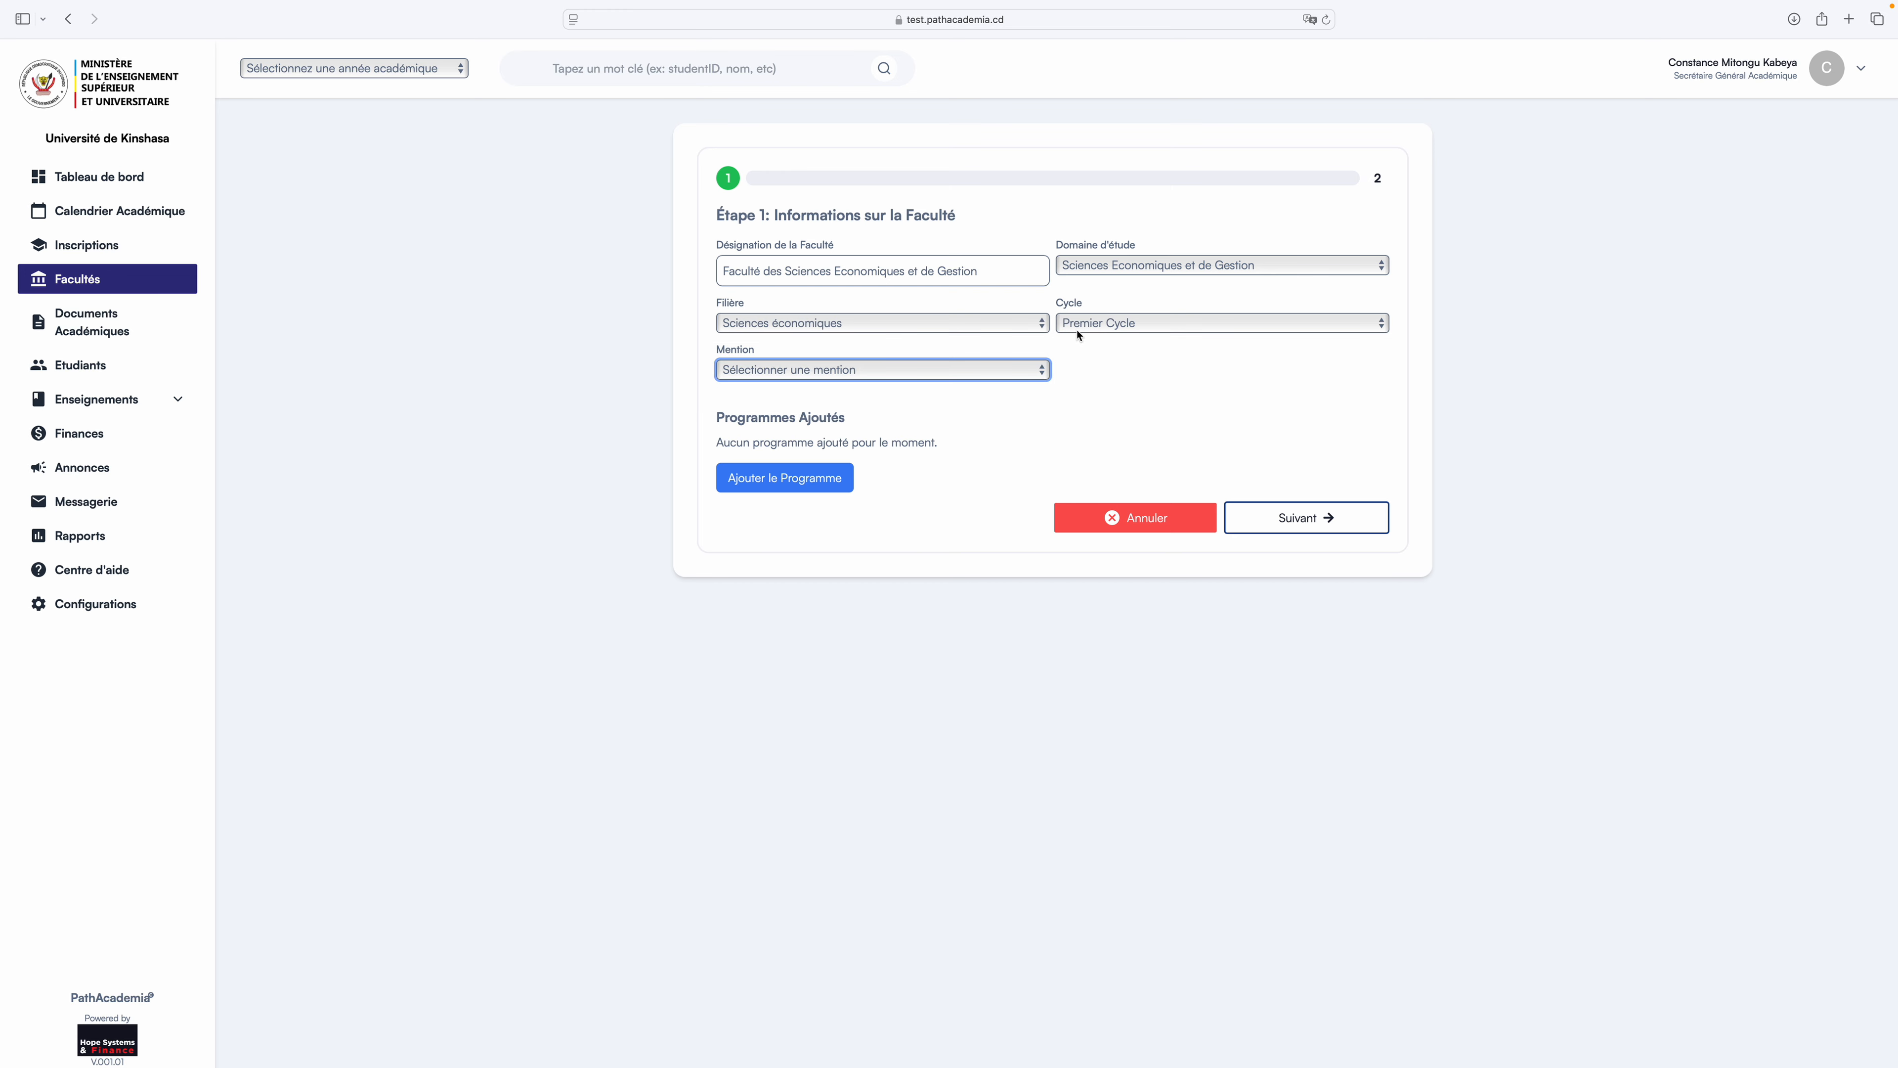
click(1022, 378)
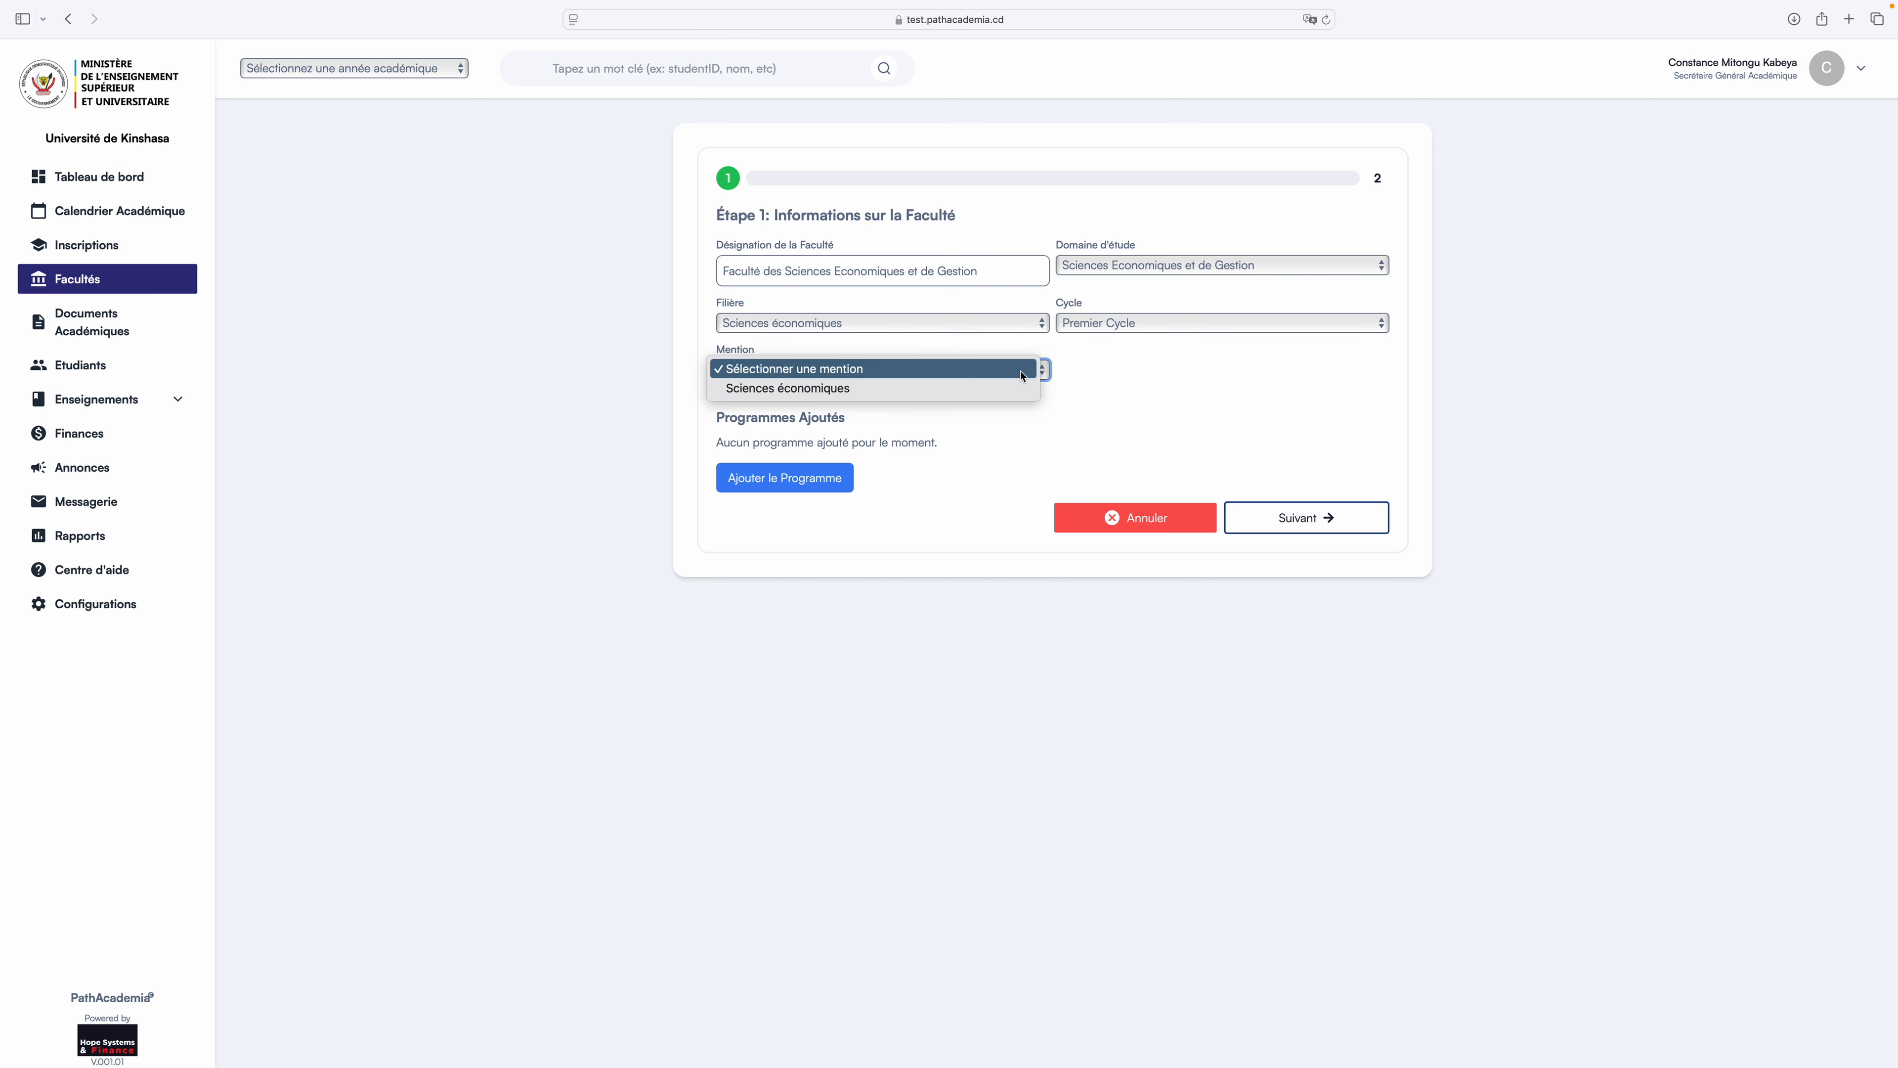
click(961, 392)
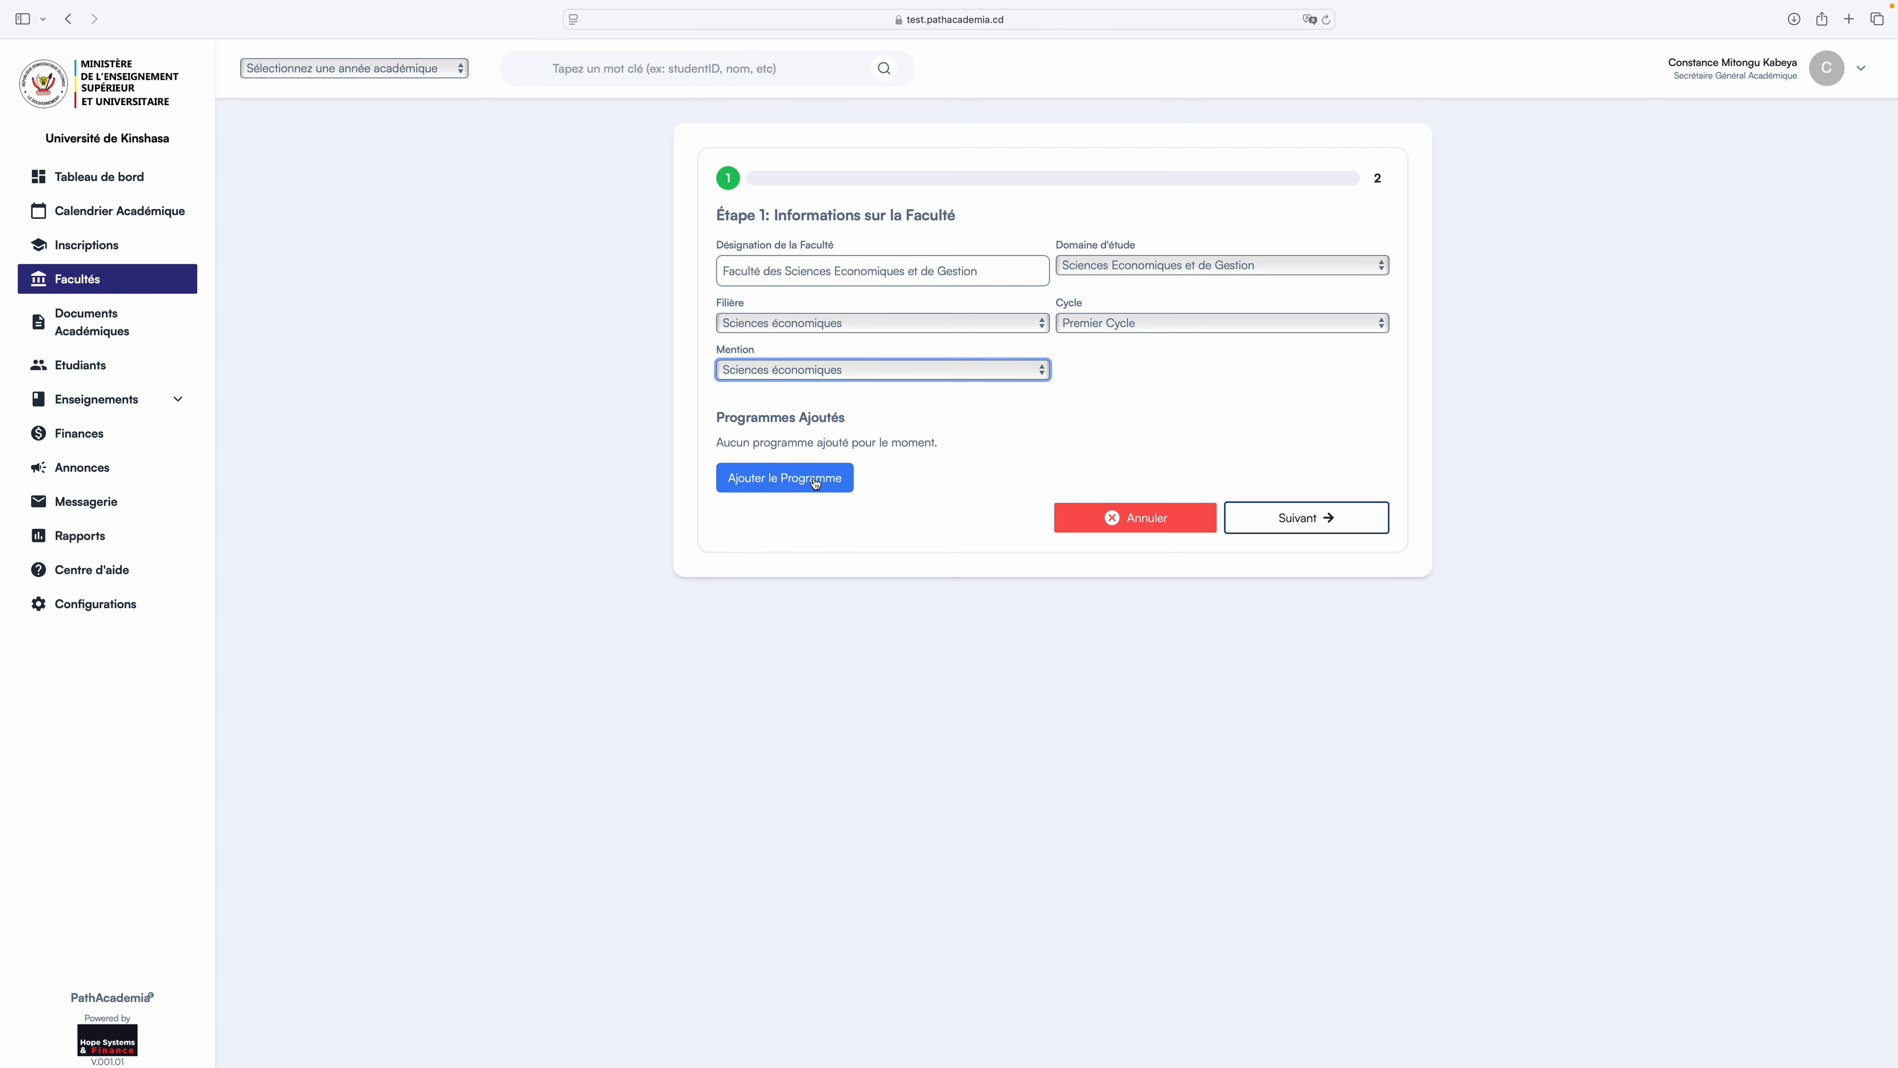
click(817, 480)
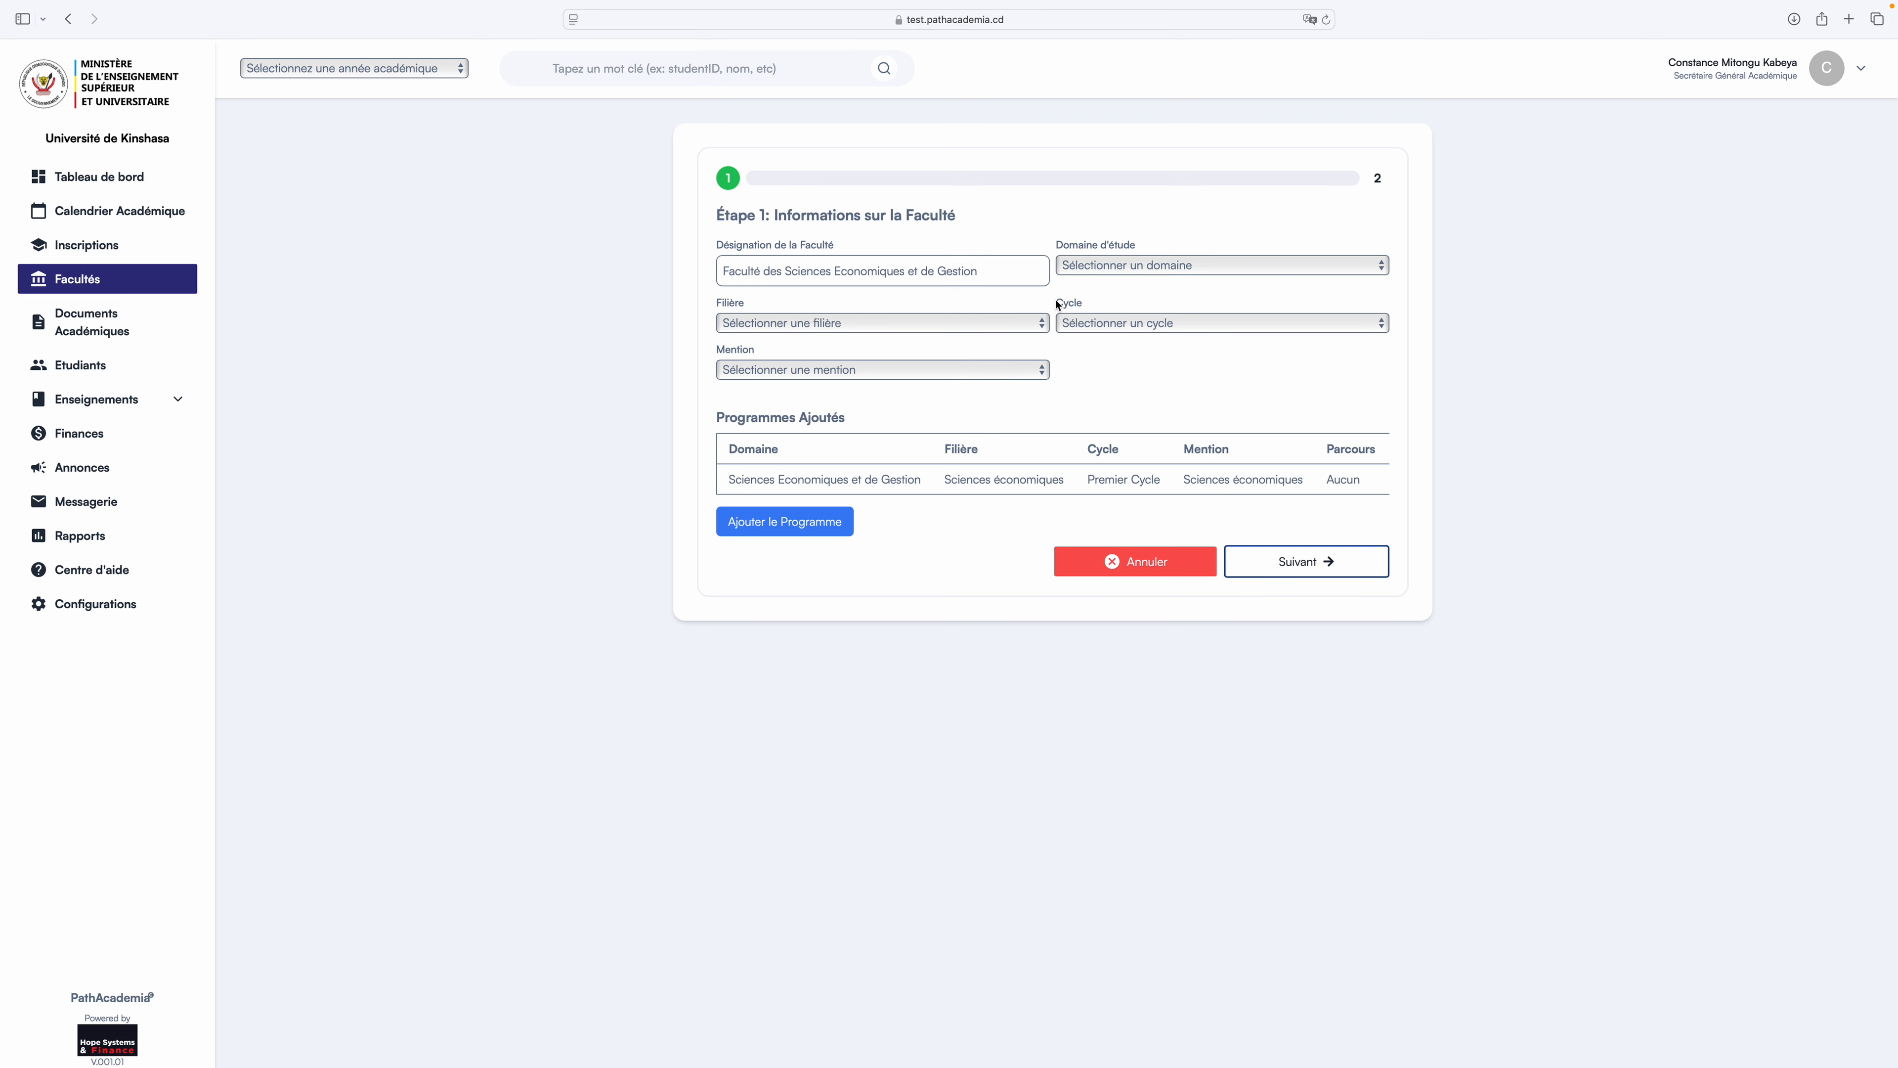
Start a second programme with the domain Sciences Economiques et de Gestion and the filière Sciences économiques.
scroll(1074, 274, down, 1)
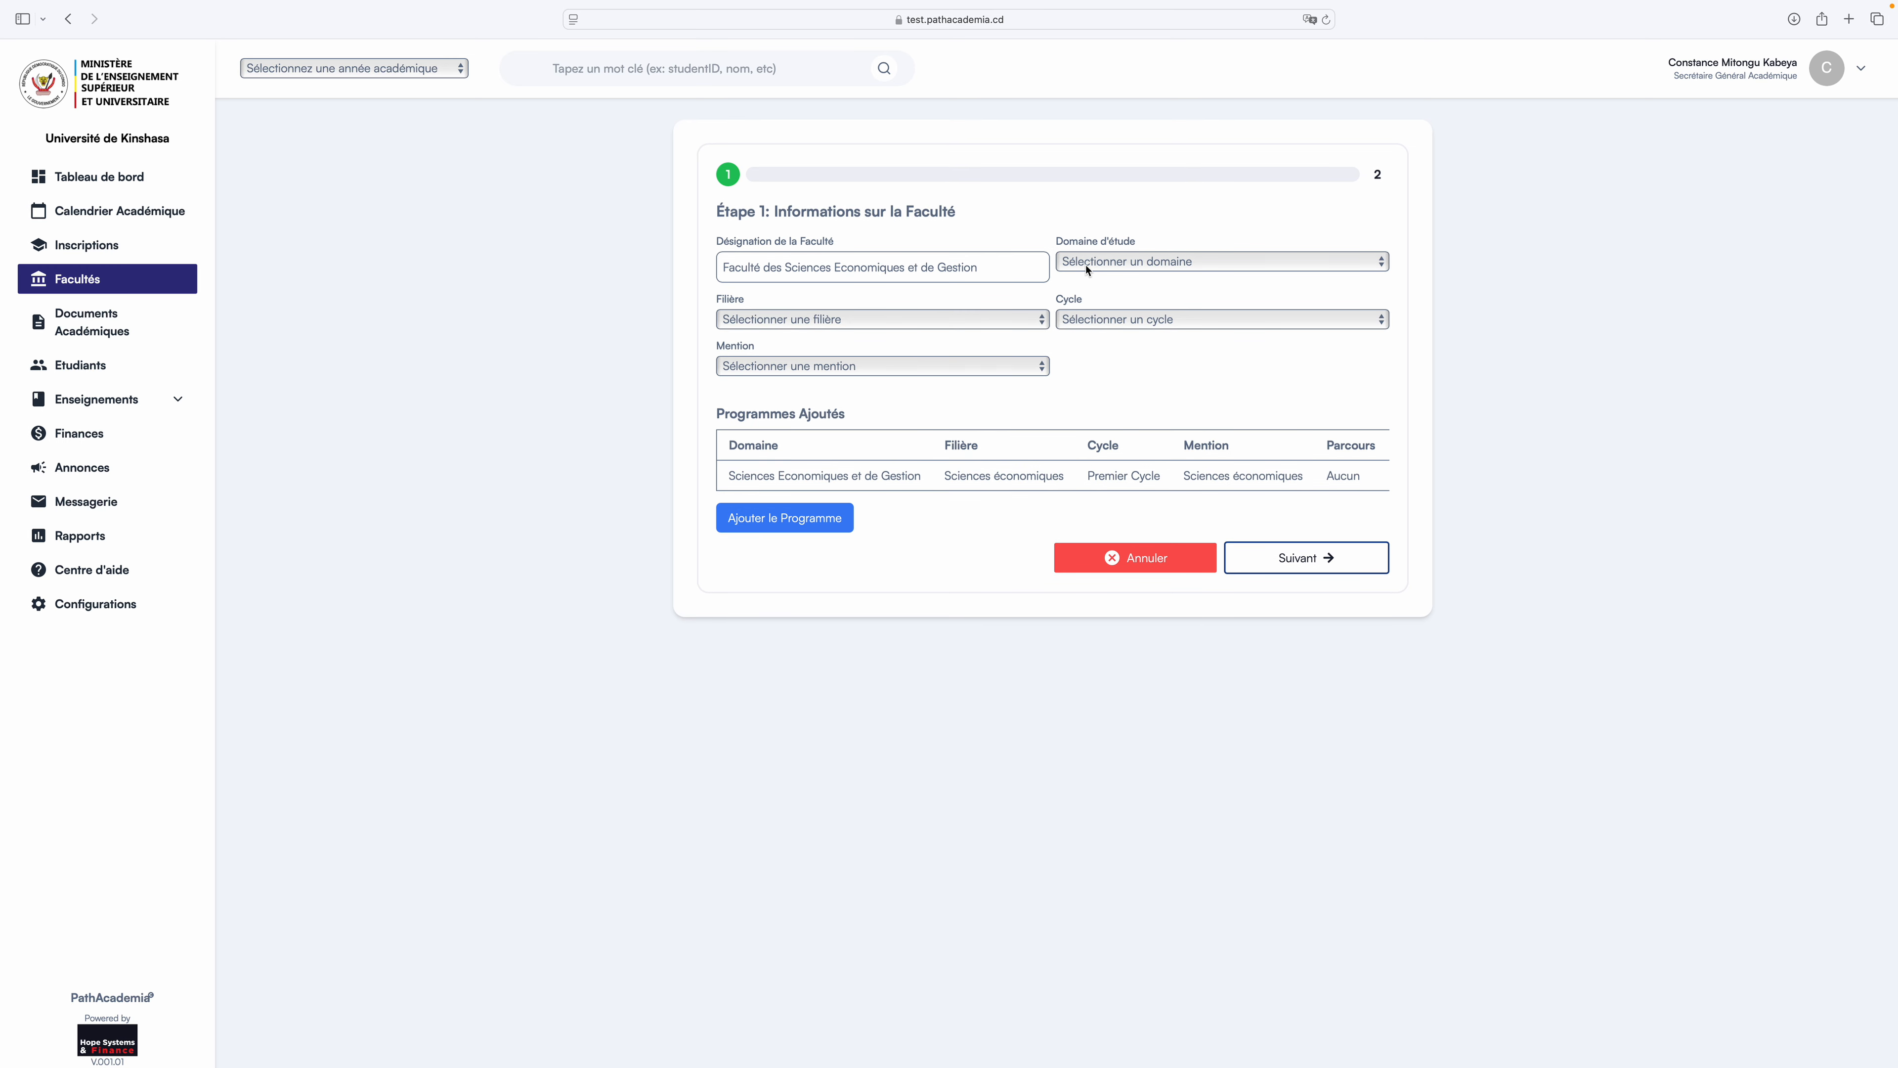
click(1087, 268)
click(1107, 299)
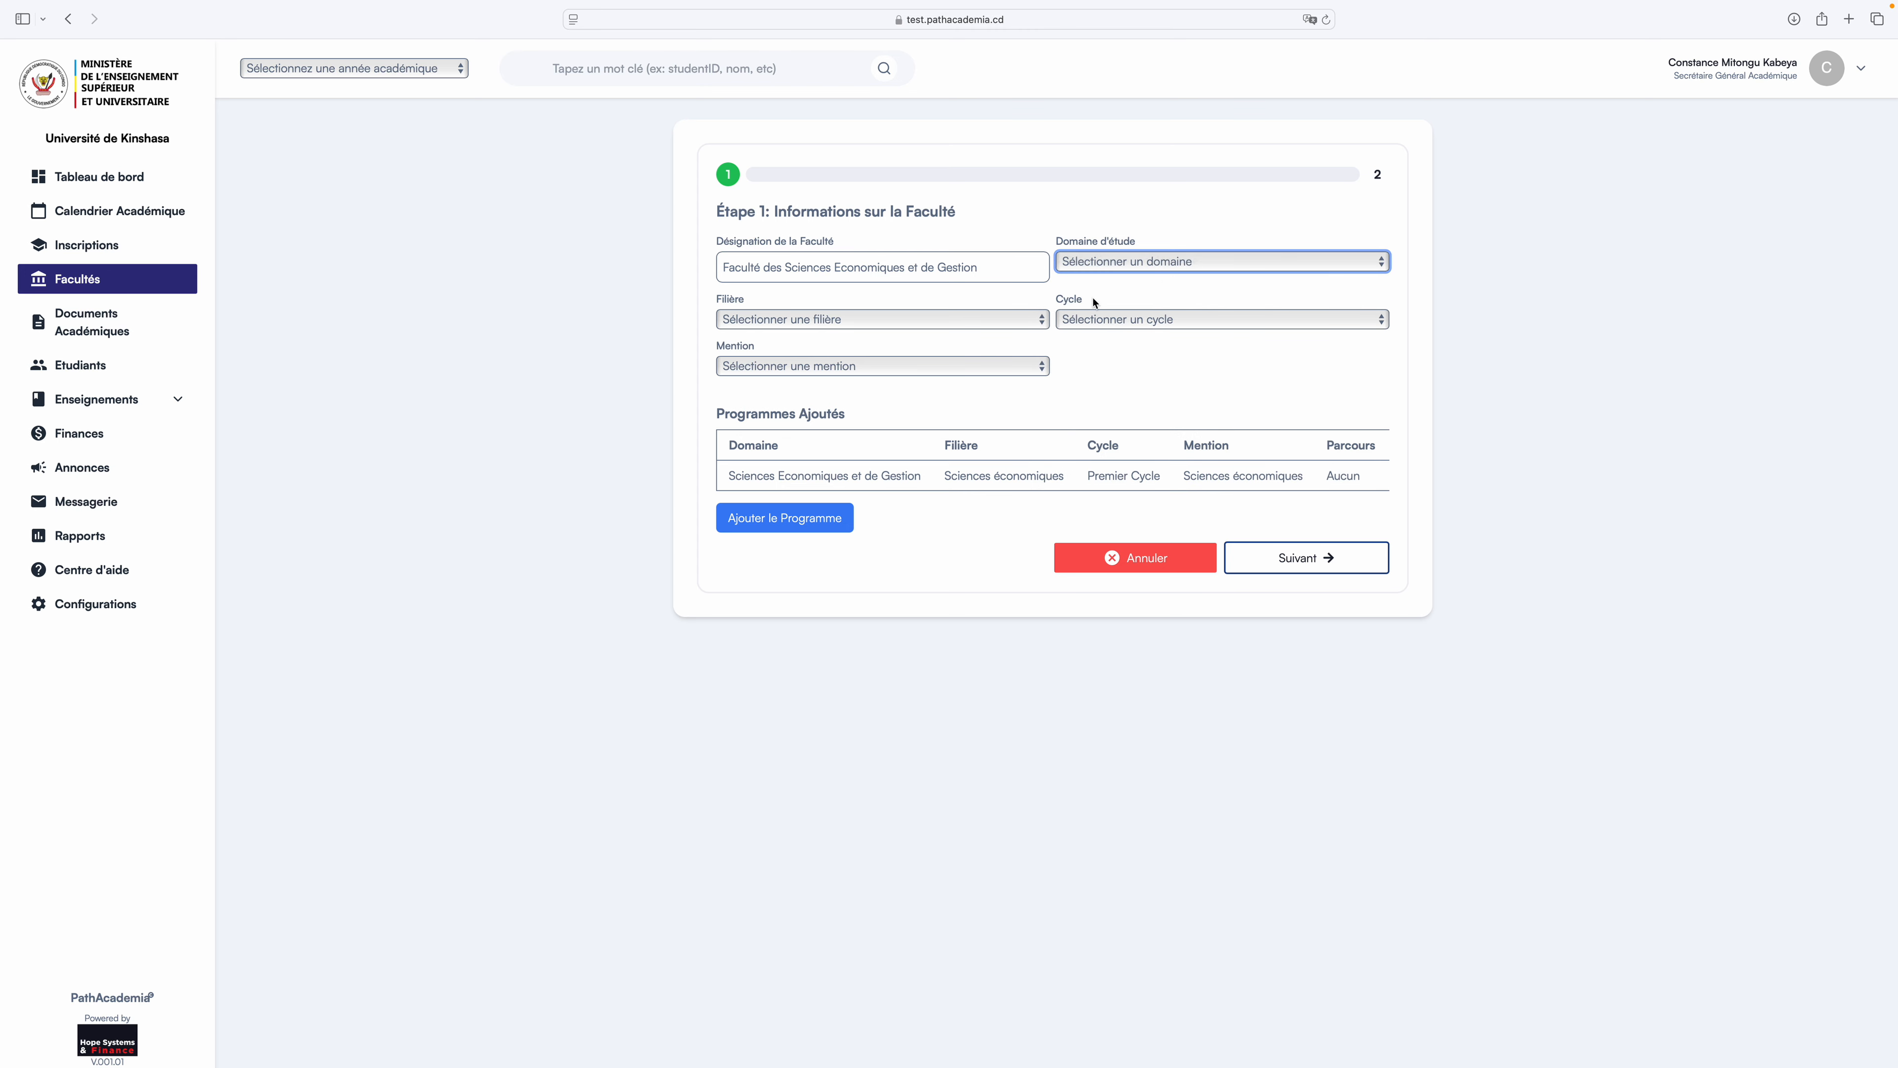
click(1008, 320)
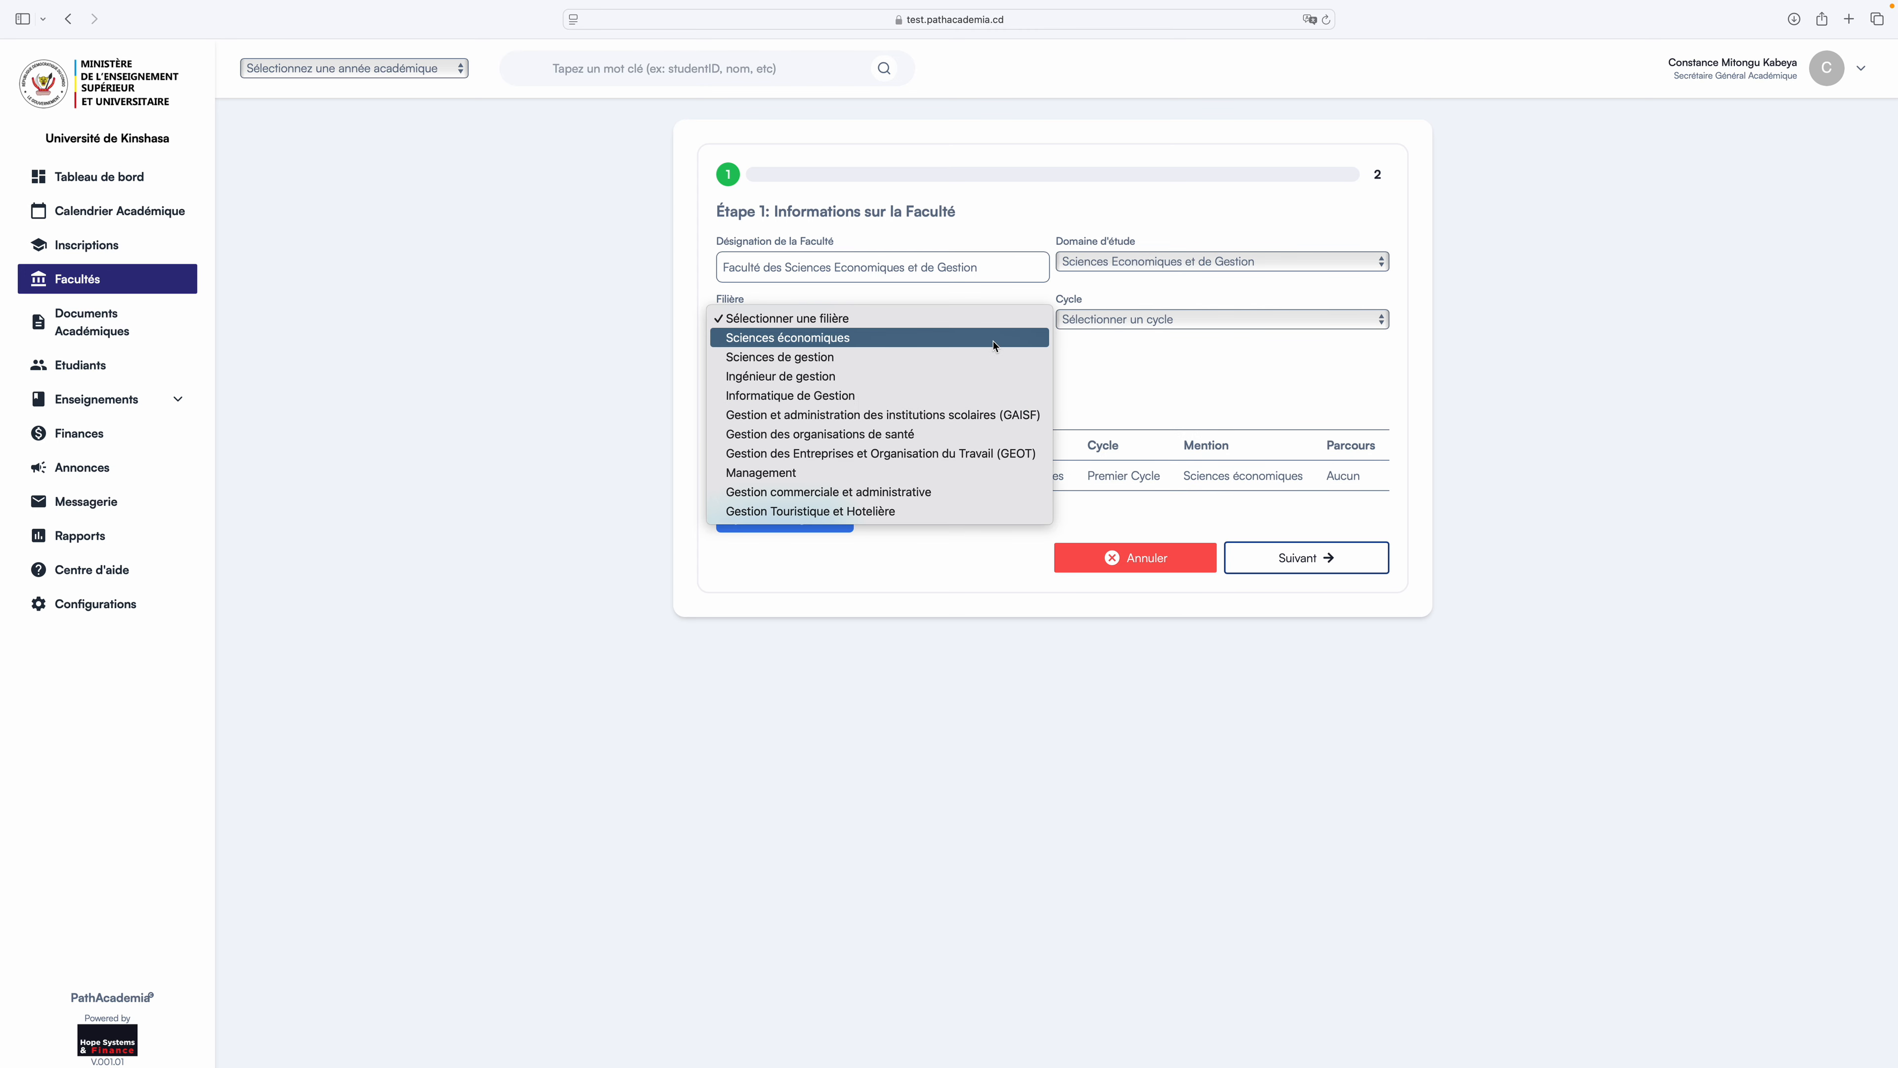
click(995, 340)
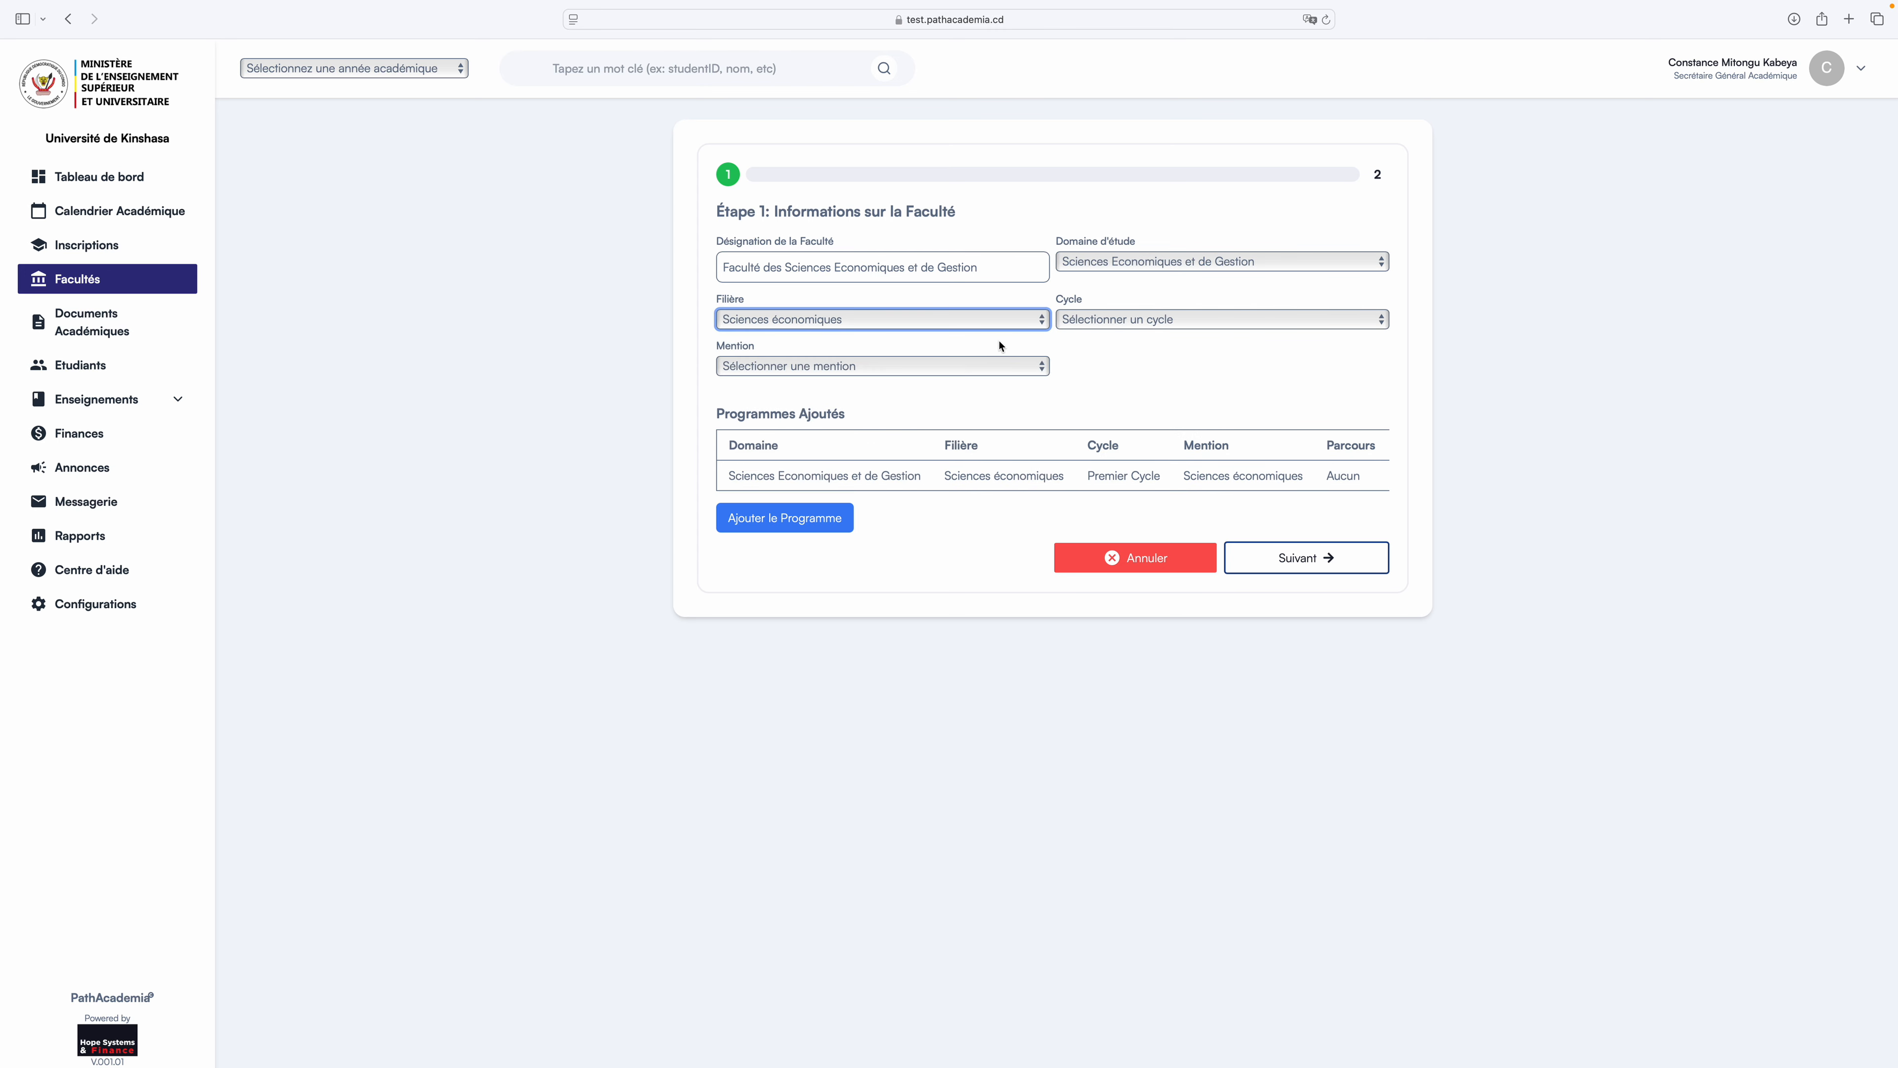
Try the cycle Premier Cycle for the second programme and check the mentions it offers.
click(1111, 321)
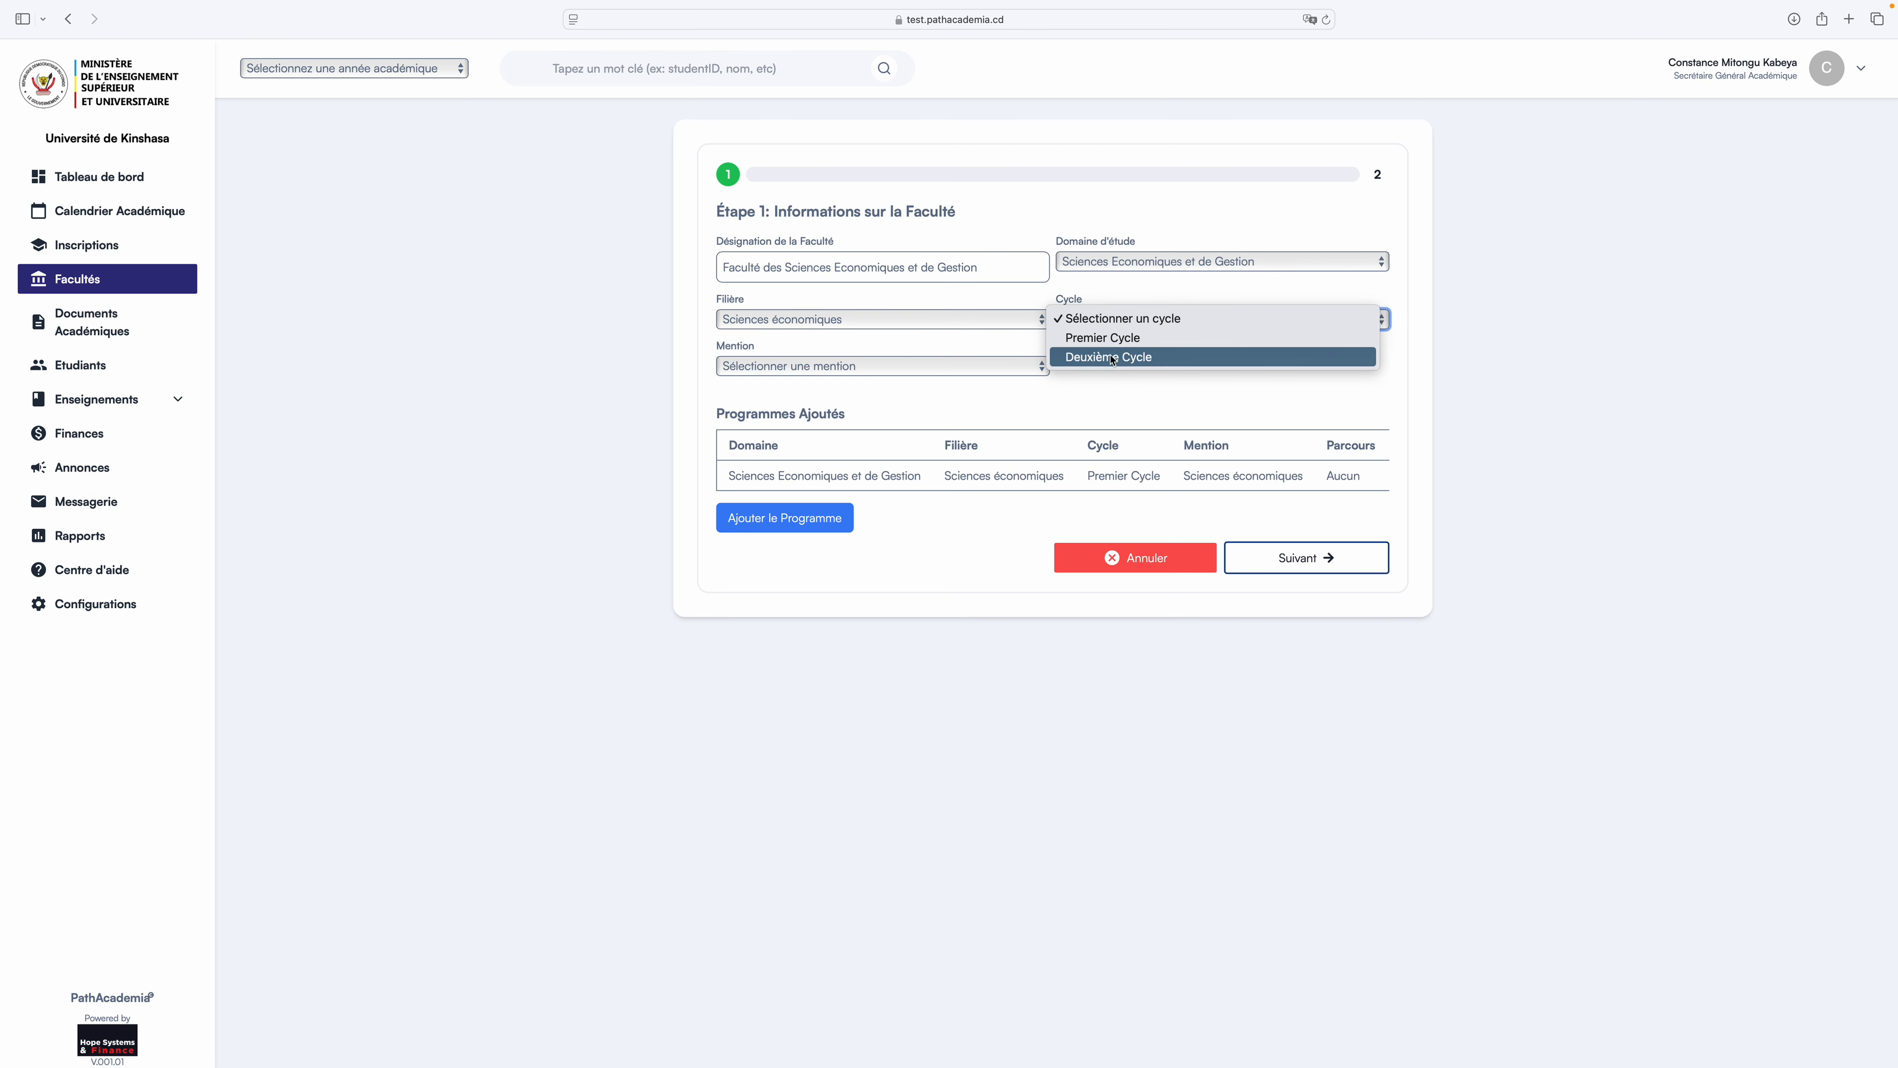
click(1080, 338)
click(966, 366)
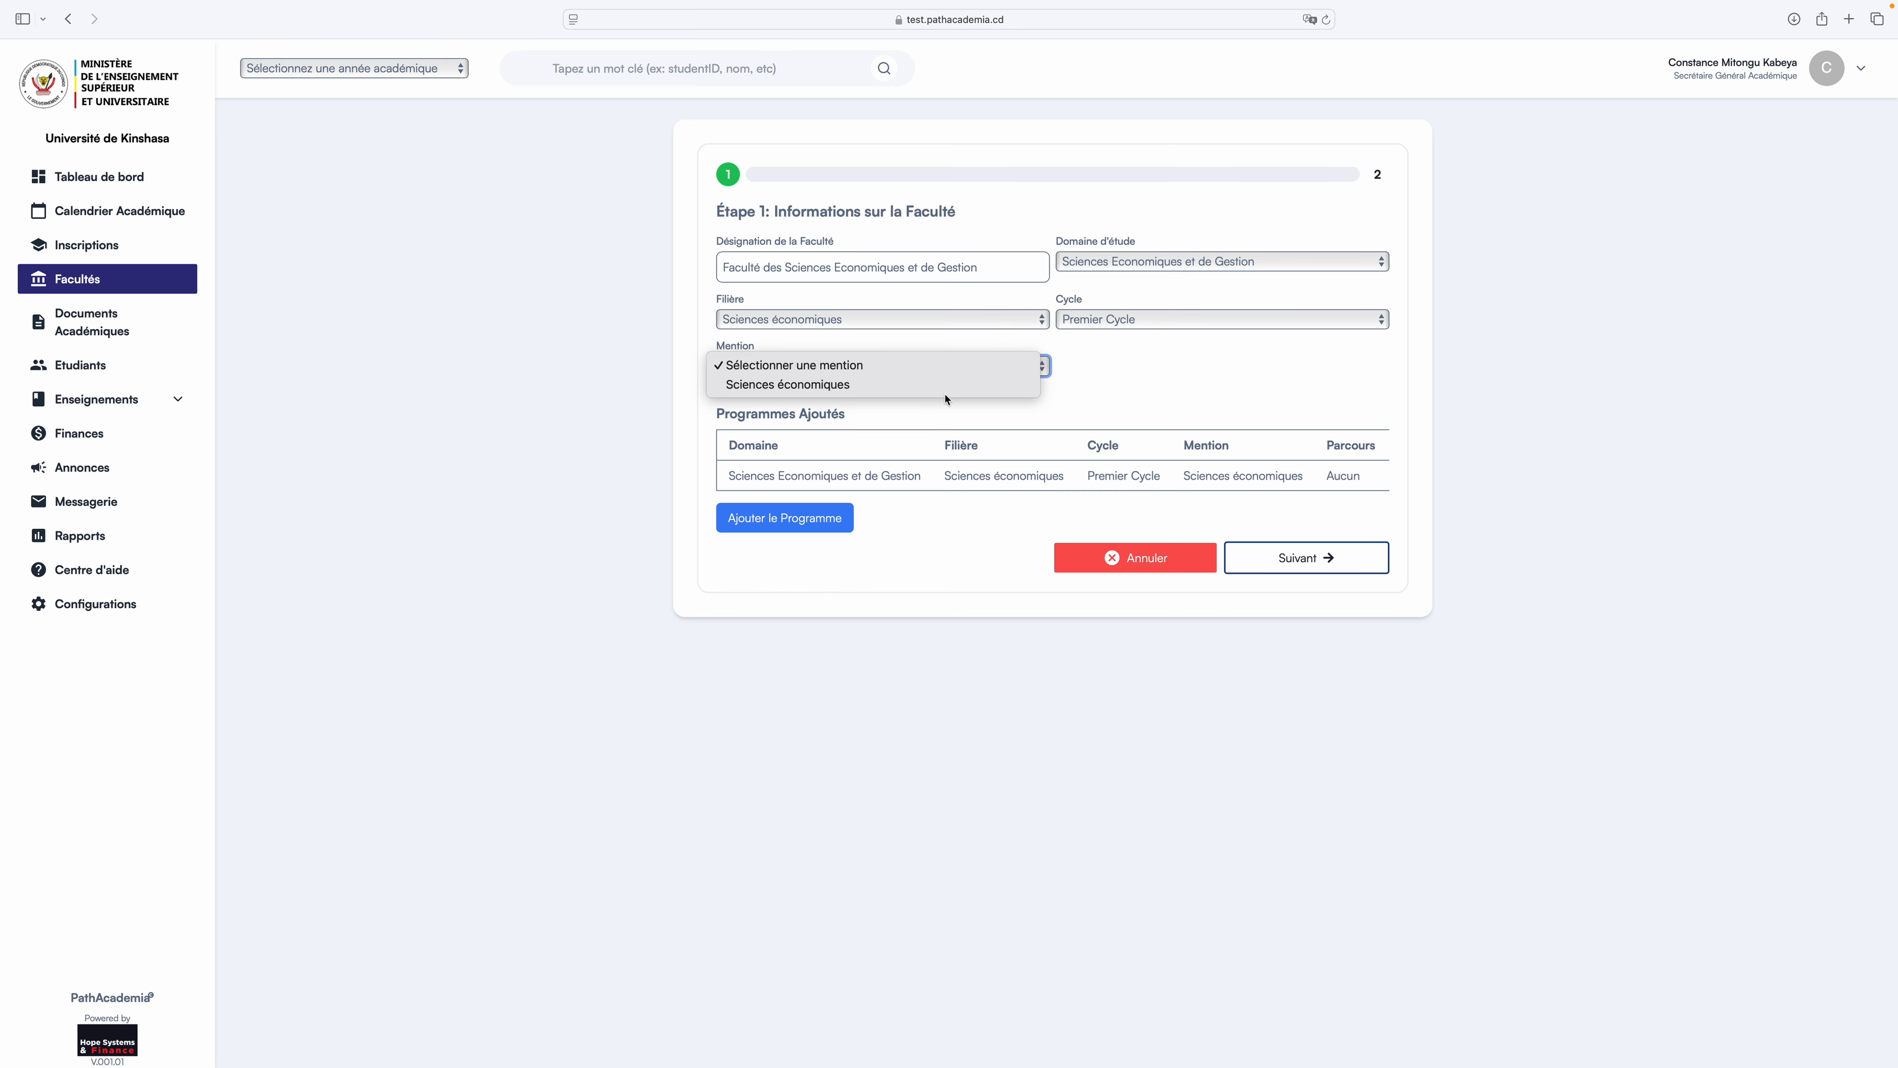
click(1165, 368)
Set the cycle to Deuxième Cycle and the mention to Economie Monétaire et Financière (MEMF), and add the second programme.
click(1166, 320)
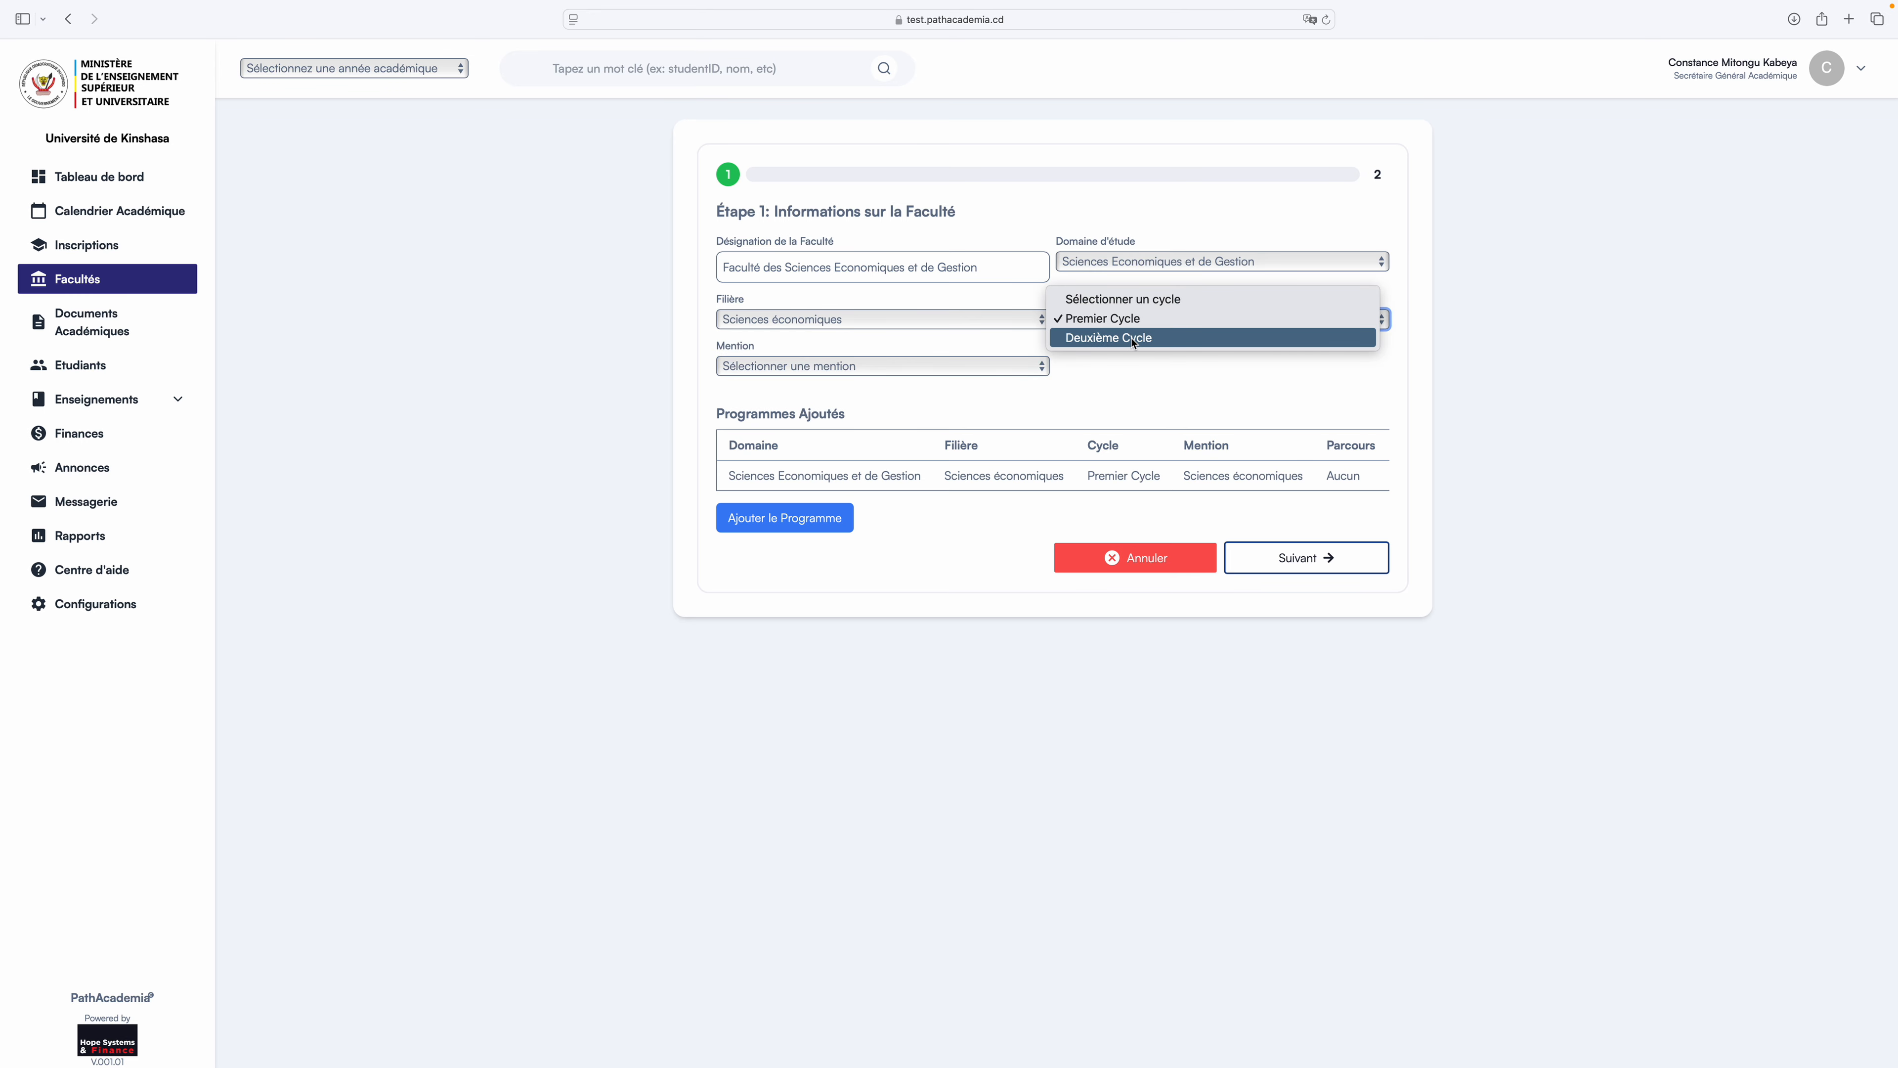
click(1133, 339)
click(1021, 366)
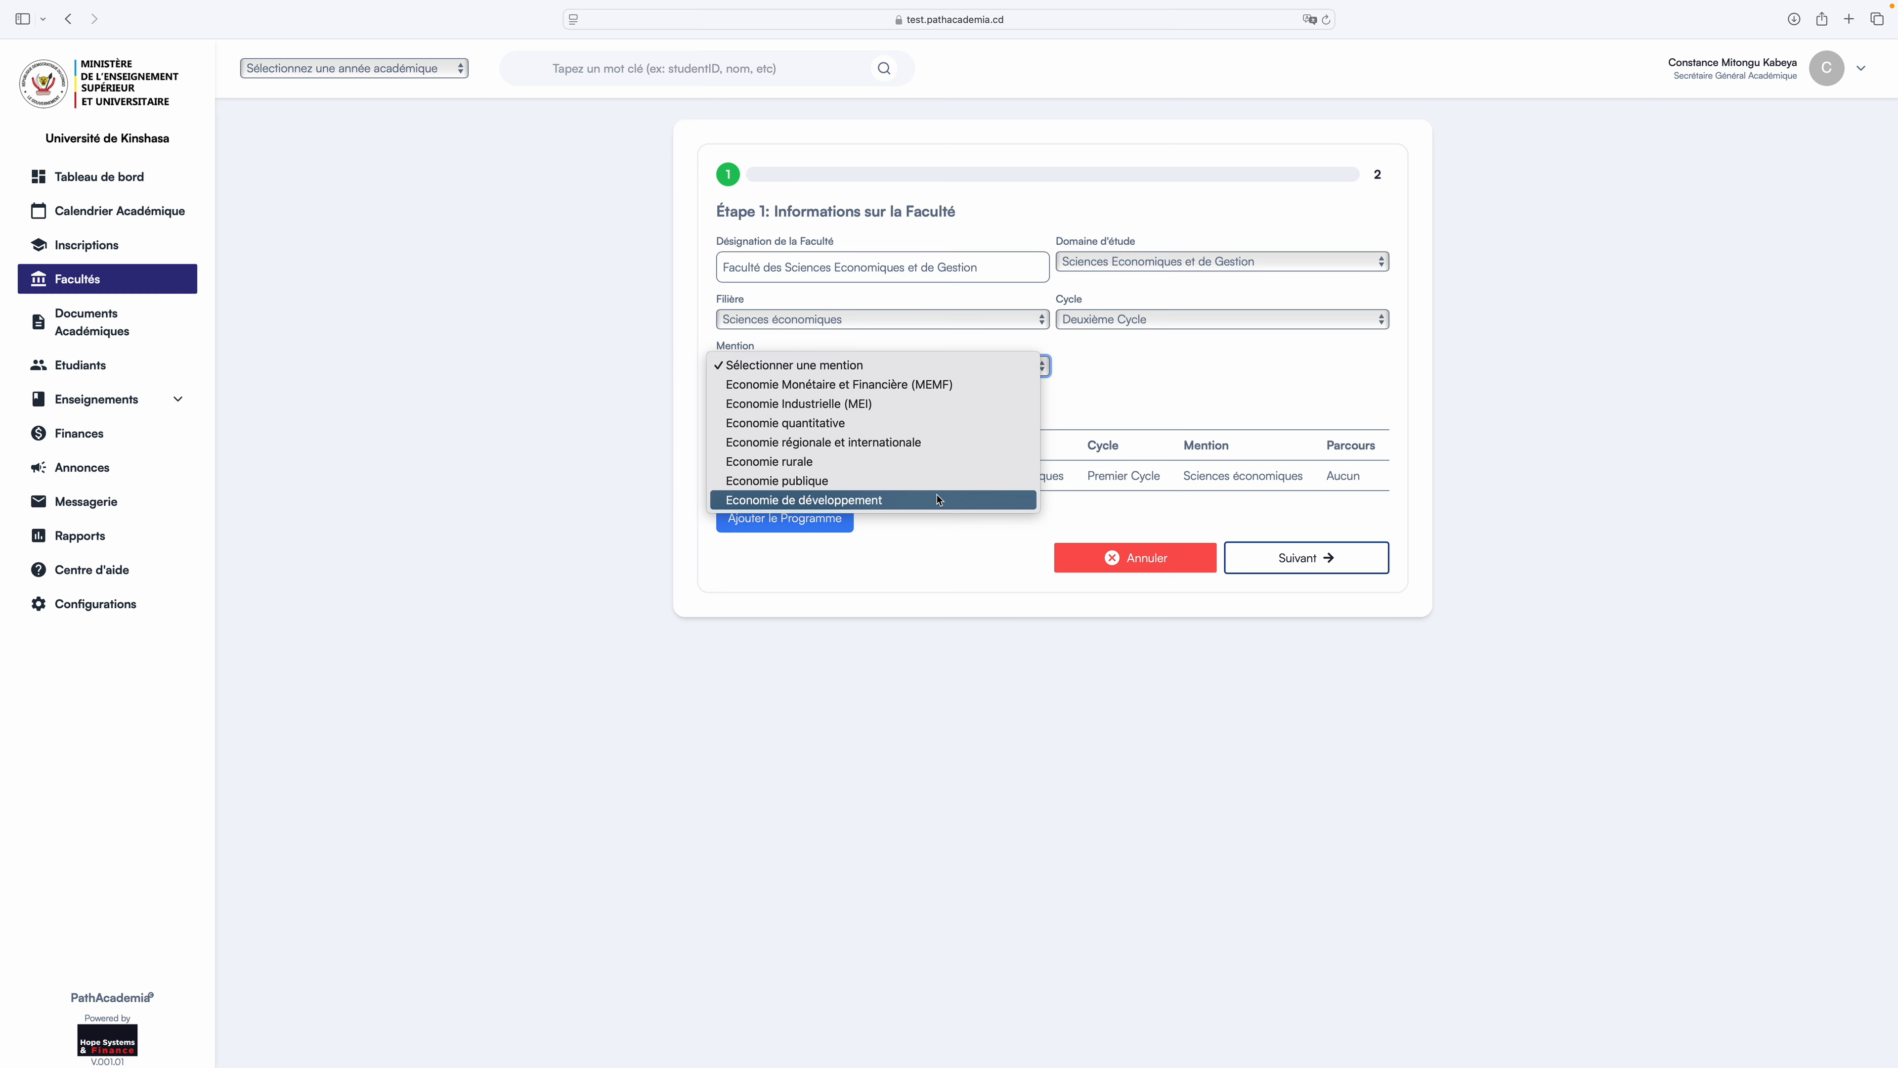
click(964, 385)
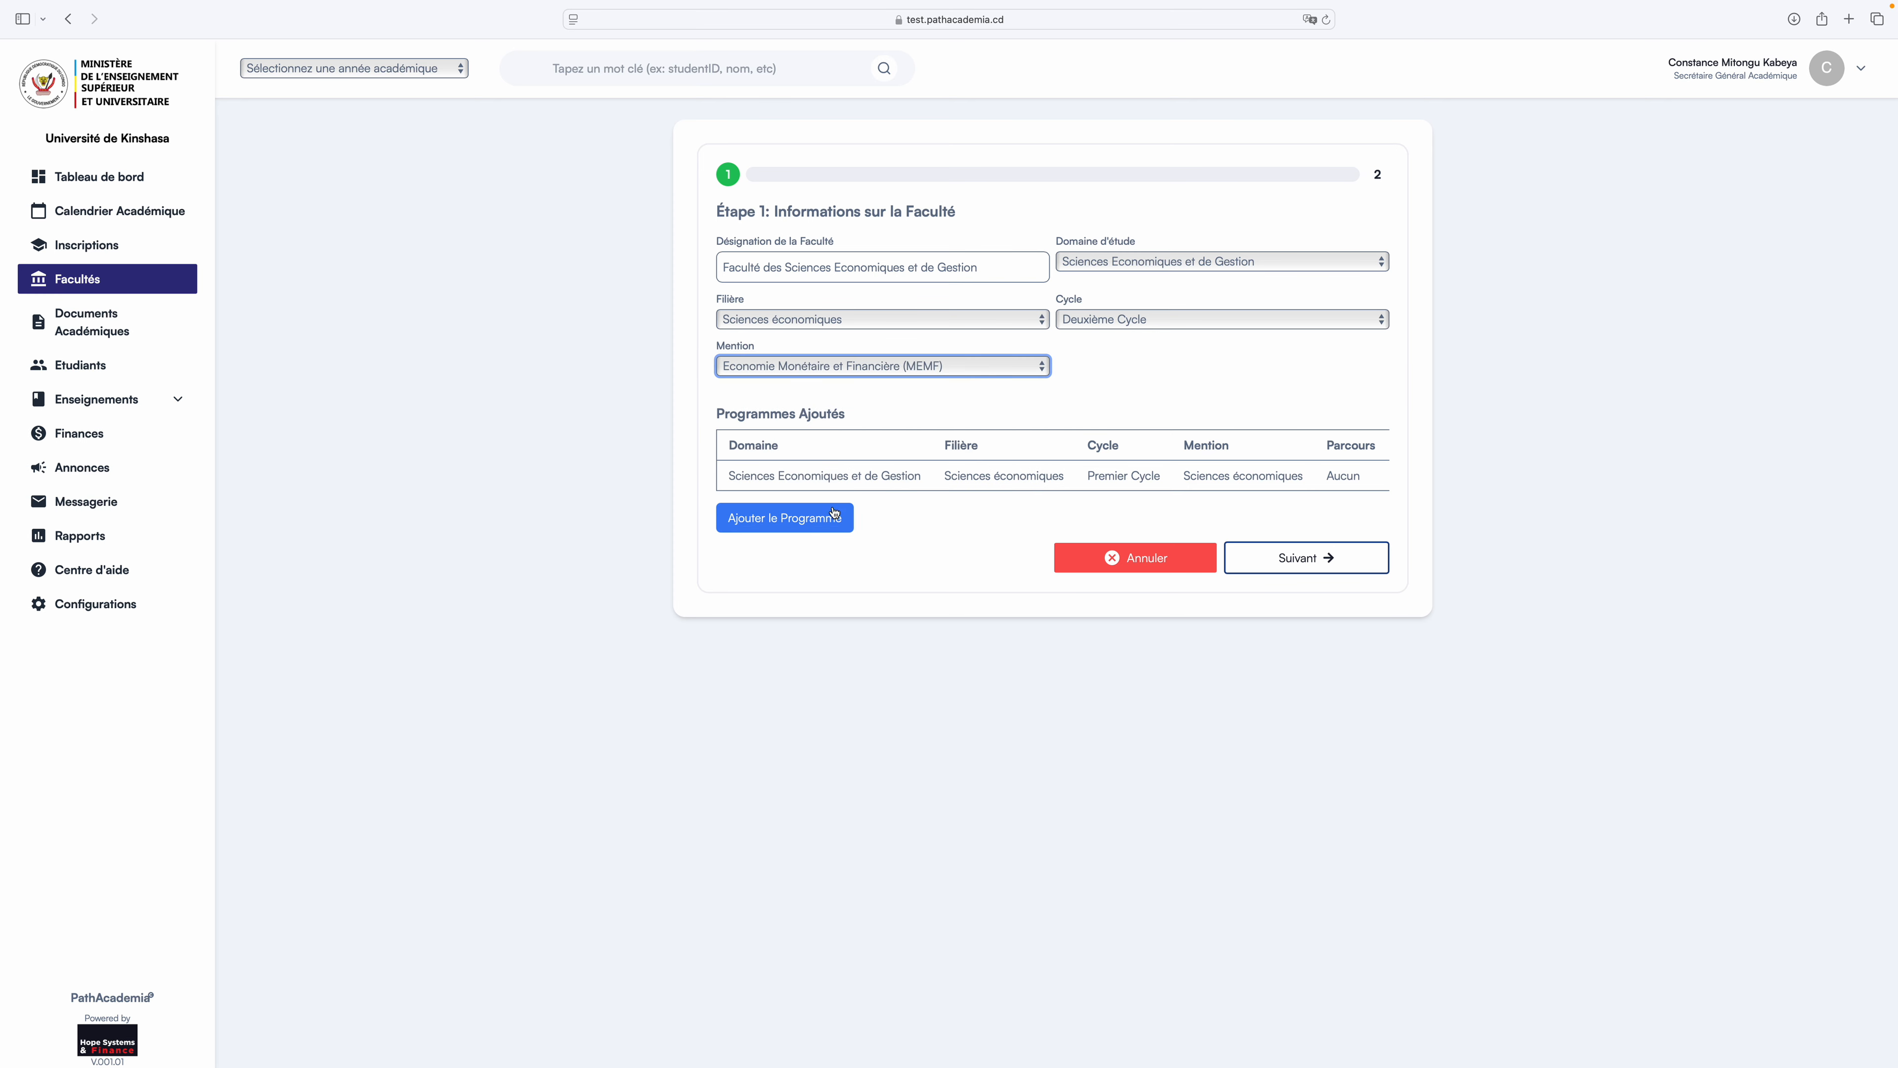
click(798, 519)
Start a third programme with the domain Sciences Economiques et de Gestion, the filière Sciences économiques and the cycle Deuxième Cycle.
click(1117, 259)
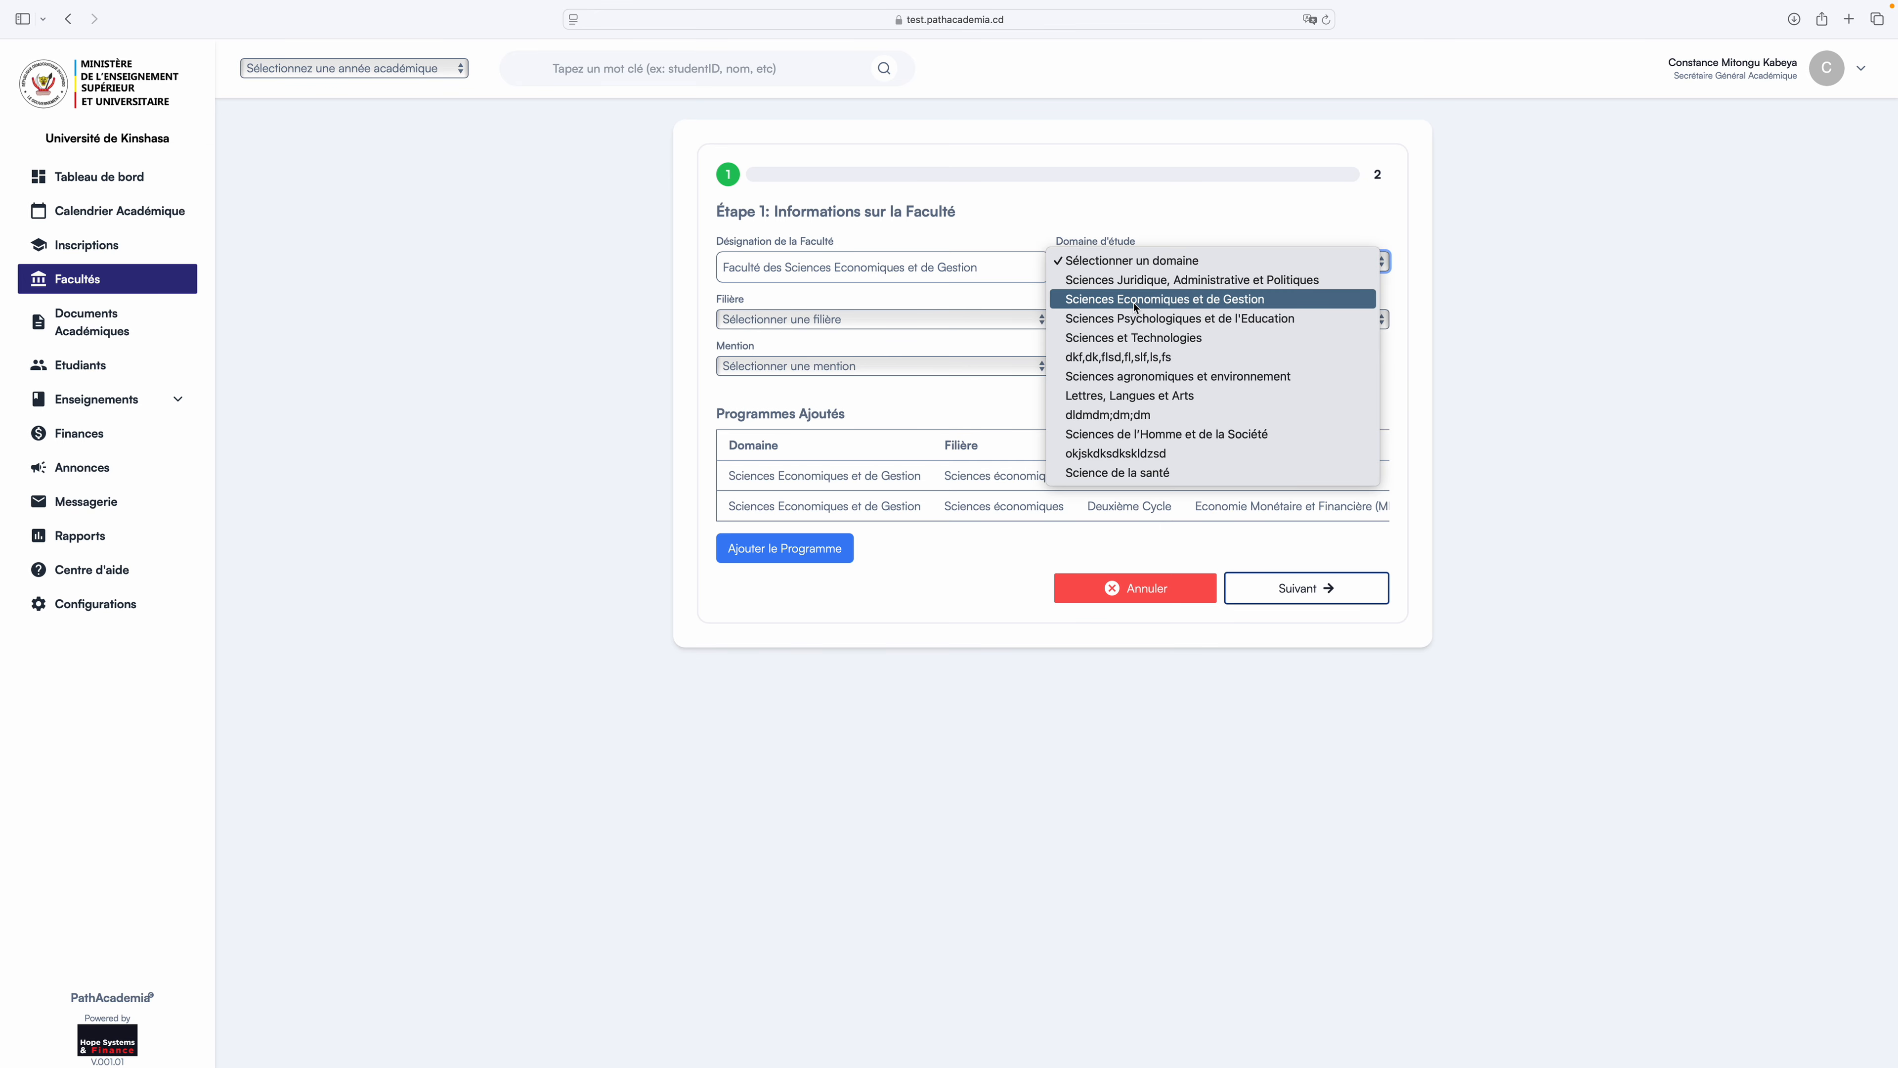
click(1134, 300)
click(1005, 320)
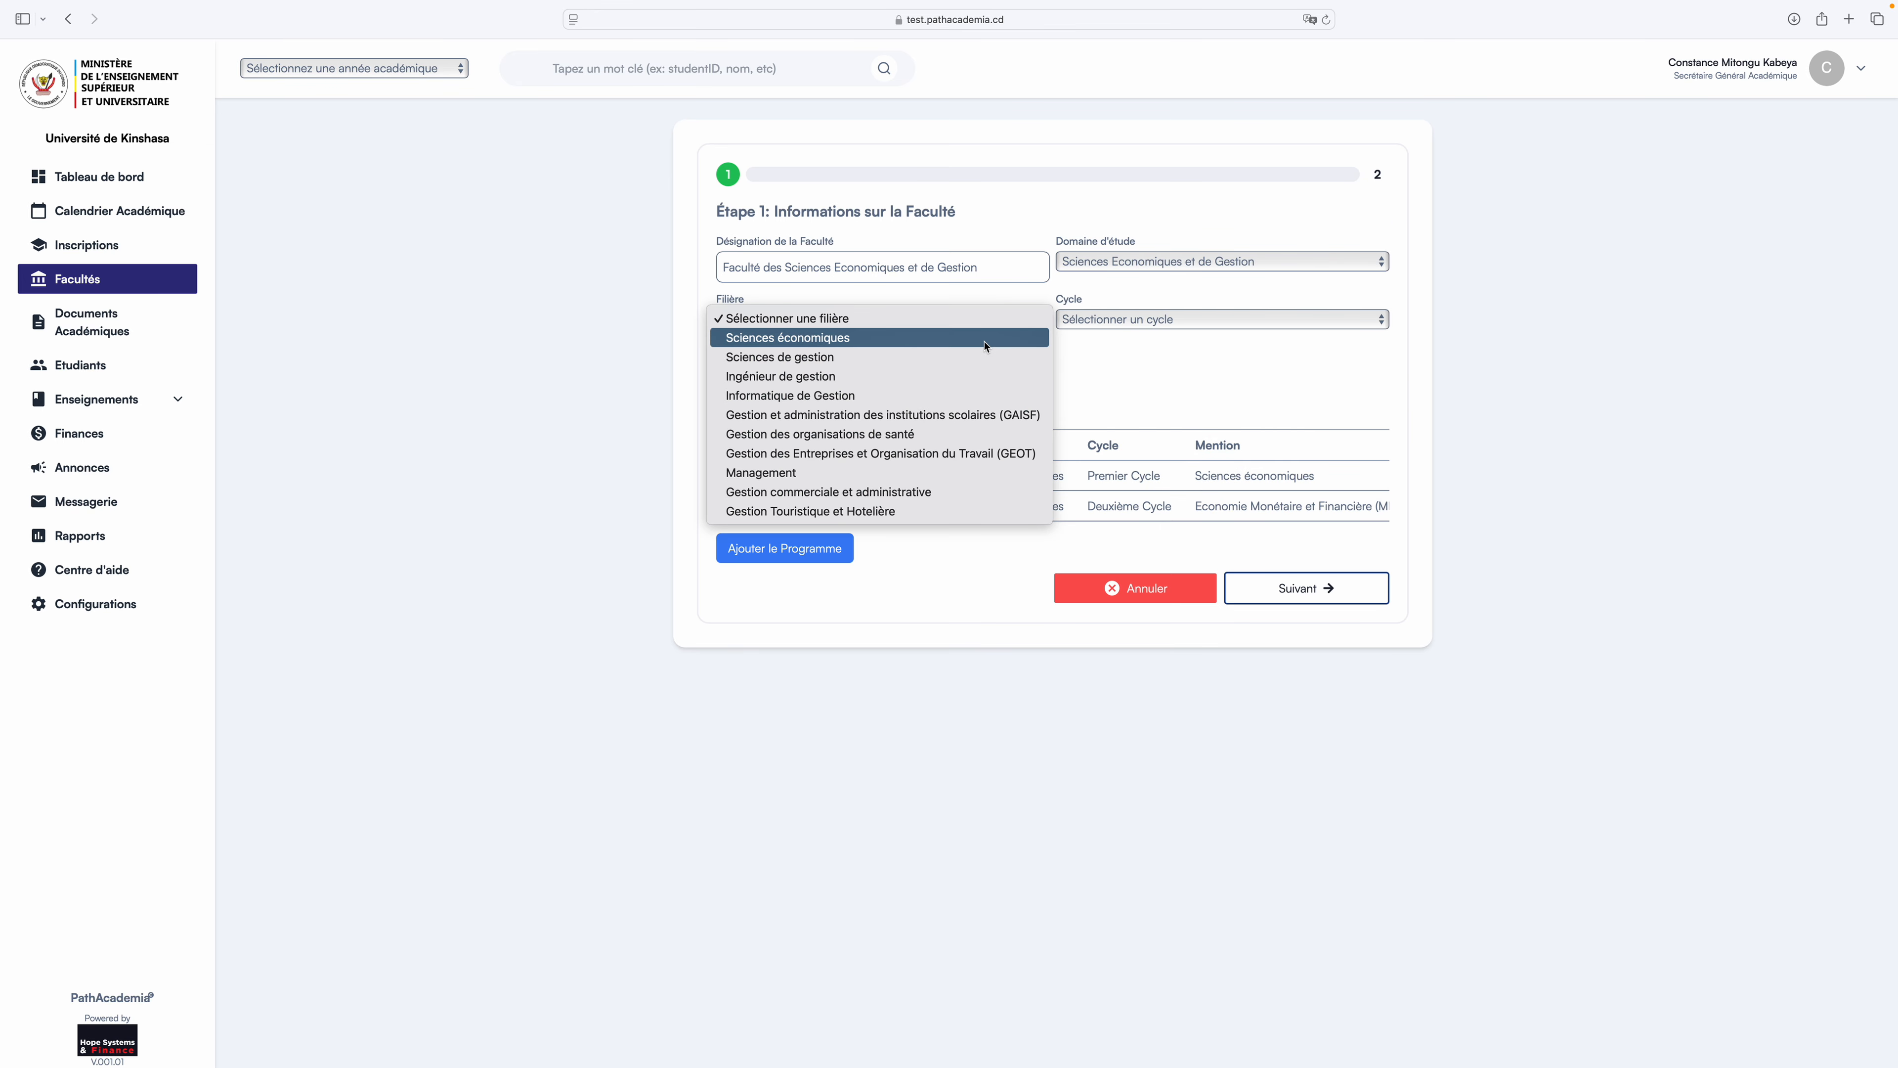
click(985, 340)
click(1102, 321)
Choose the mention Economie Industrielle (MEI) for the third programme and add it to the faculty.
click(1021, 368)
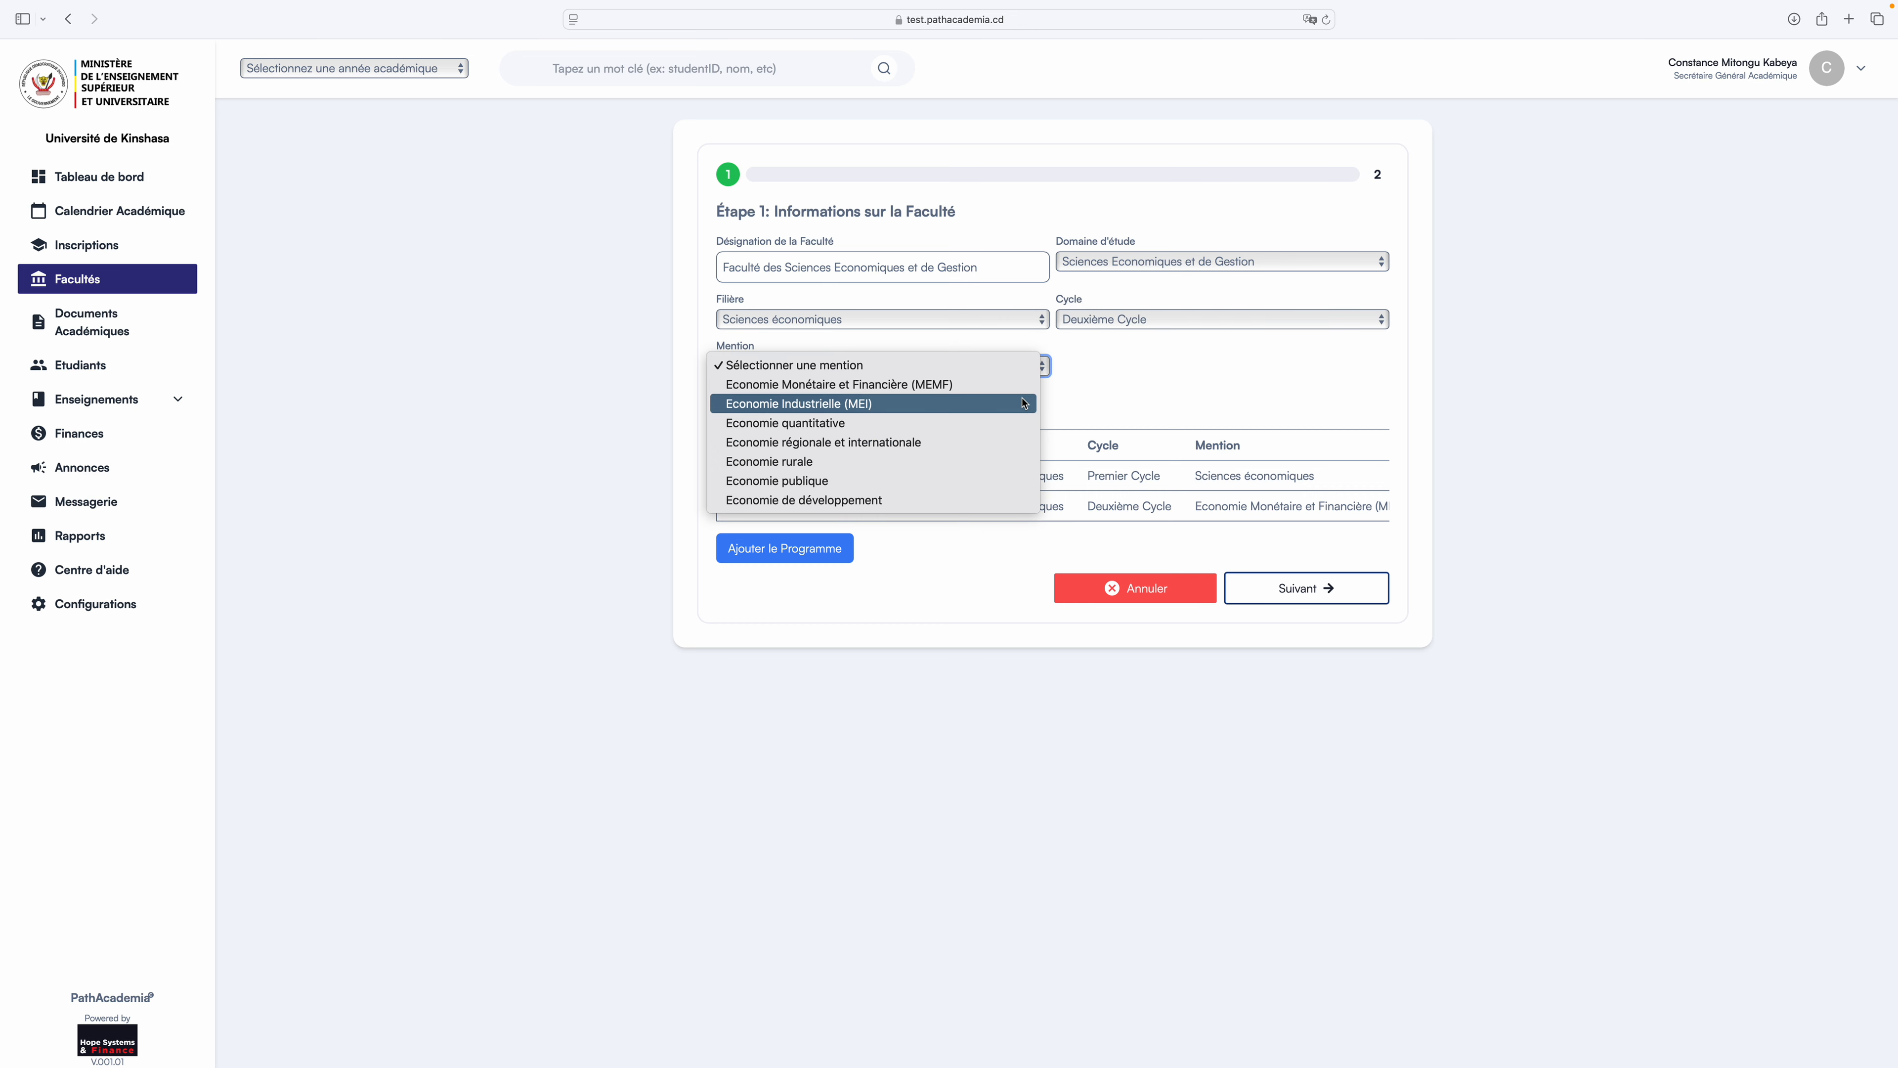
click(1153, 388)
scroll(1305, 509, right, 3)
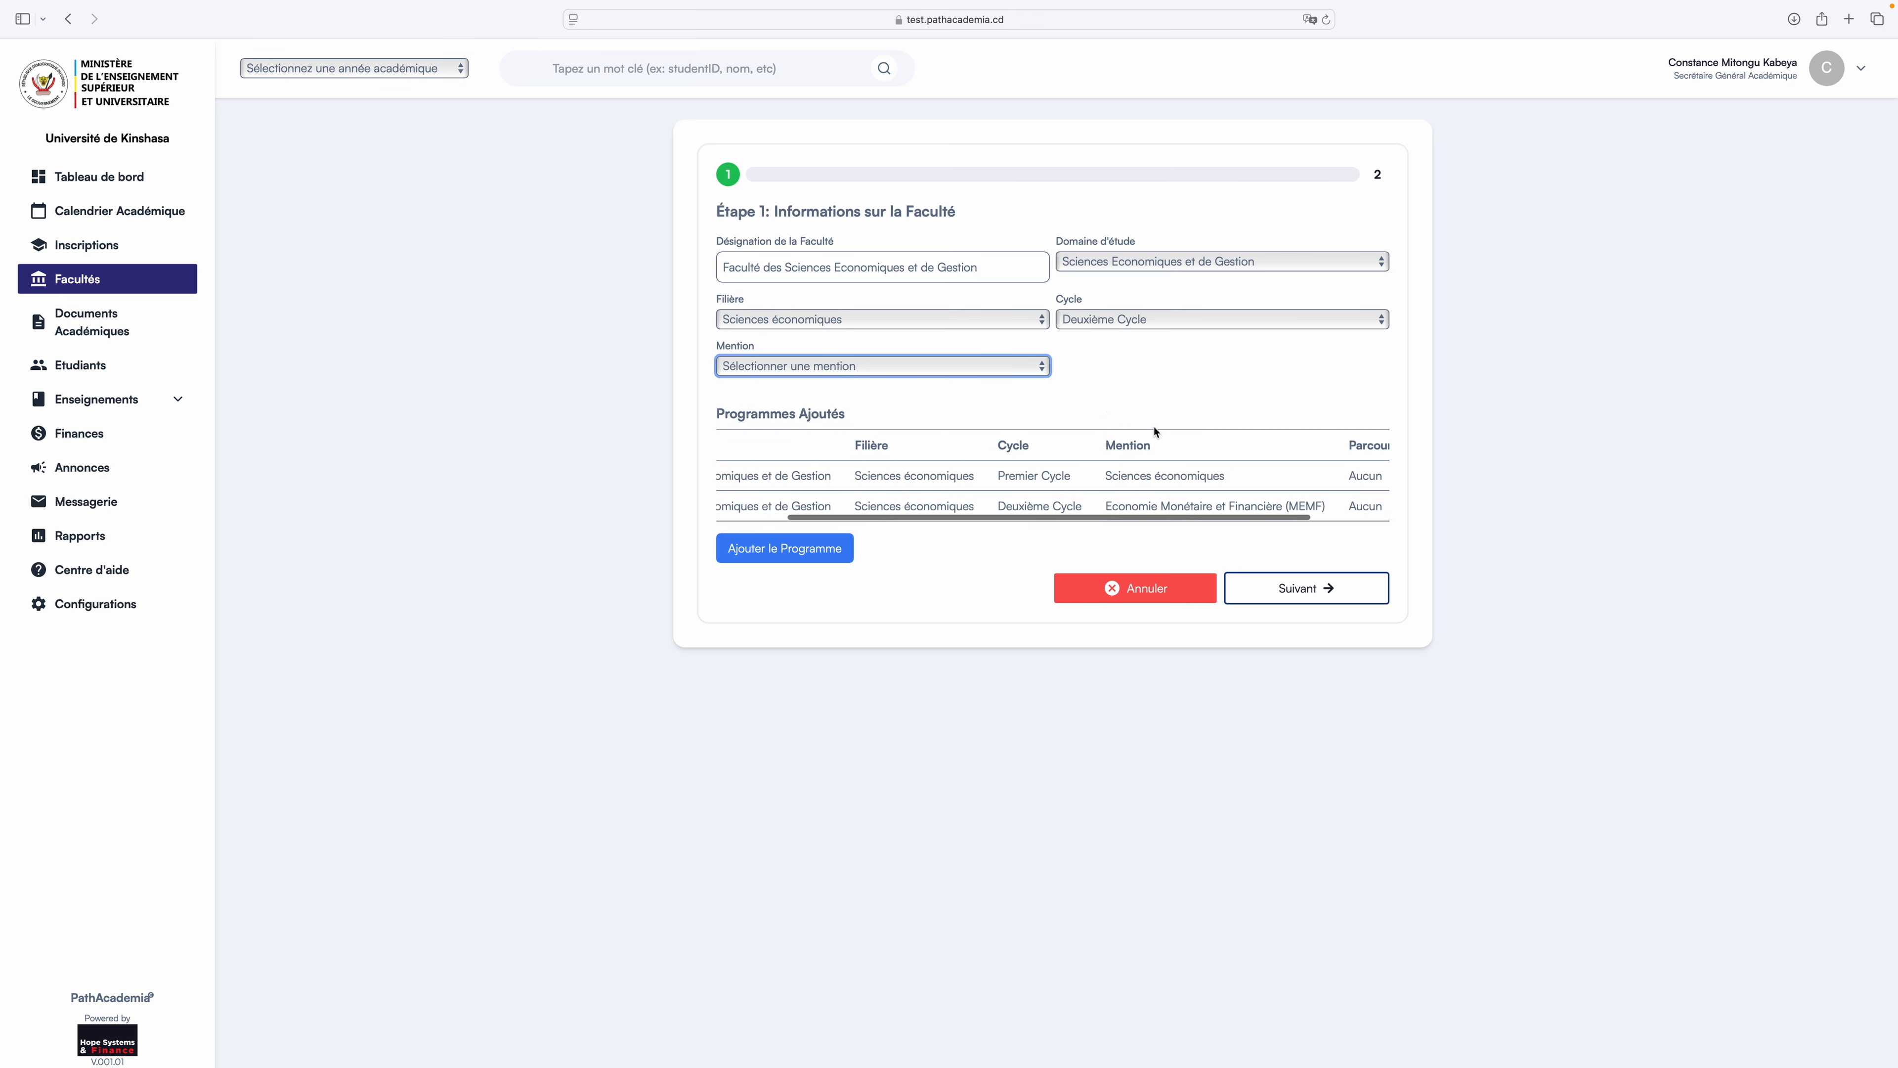
click(1018, 366)
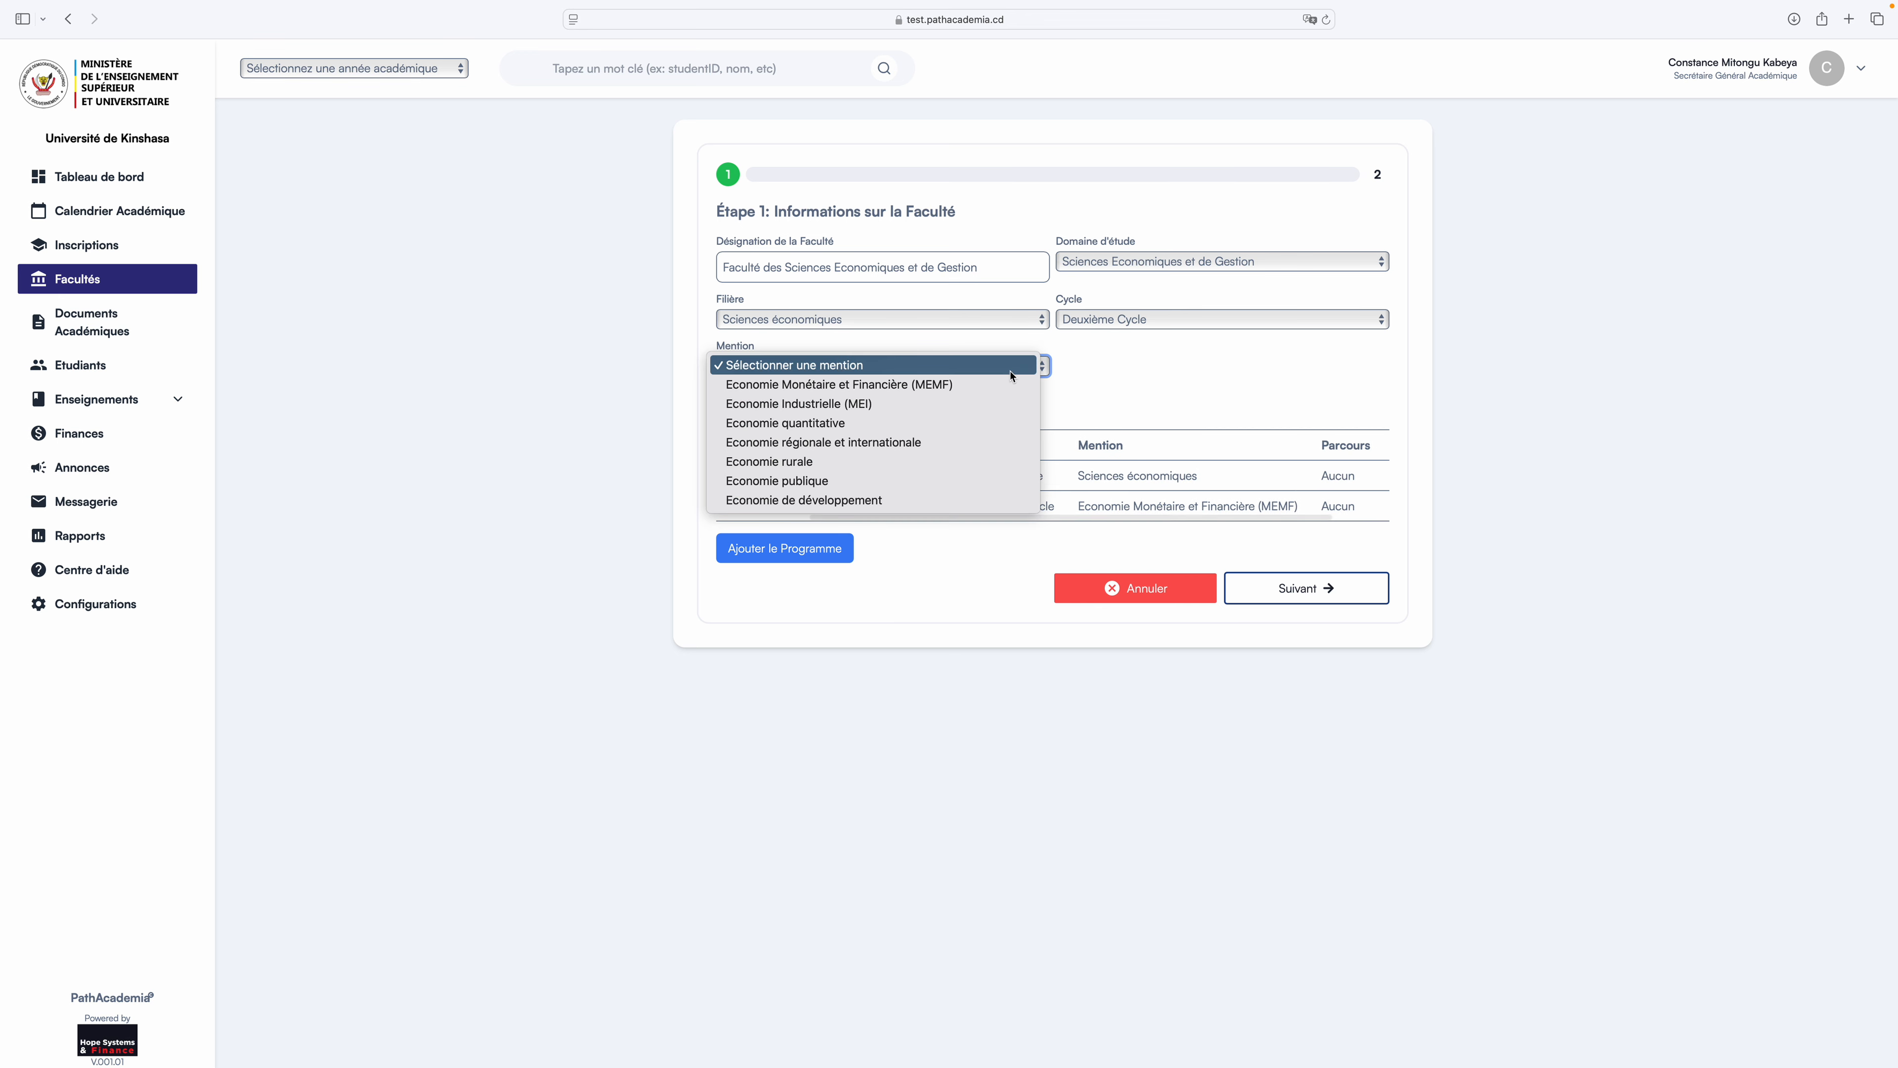
click(964, 406)
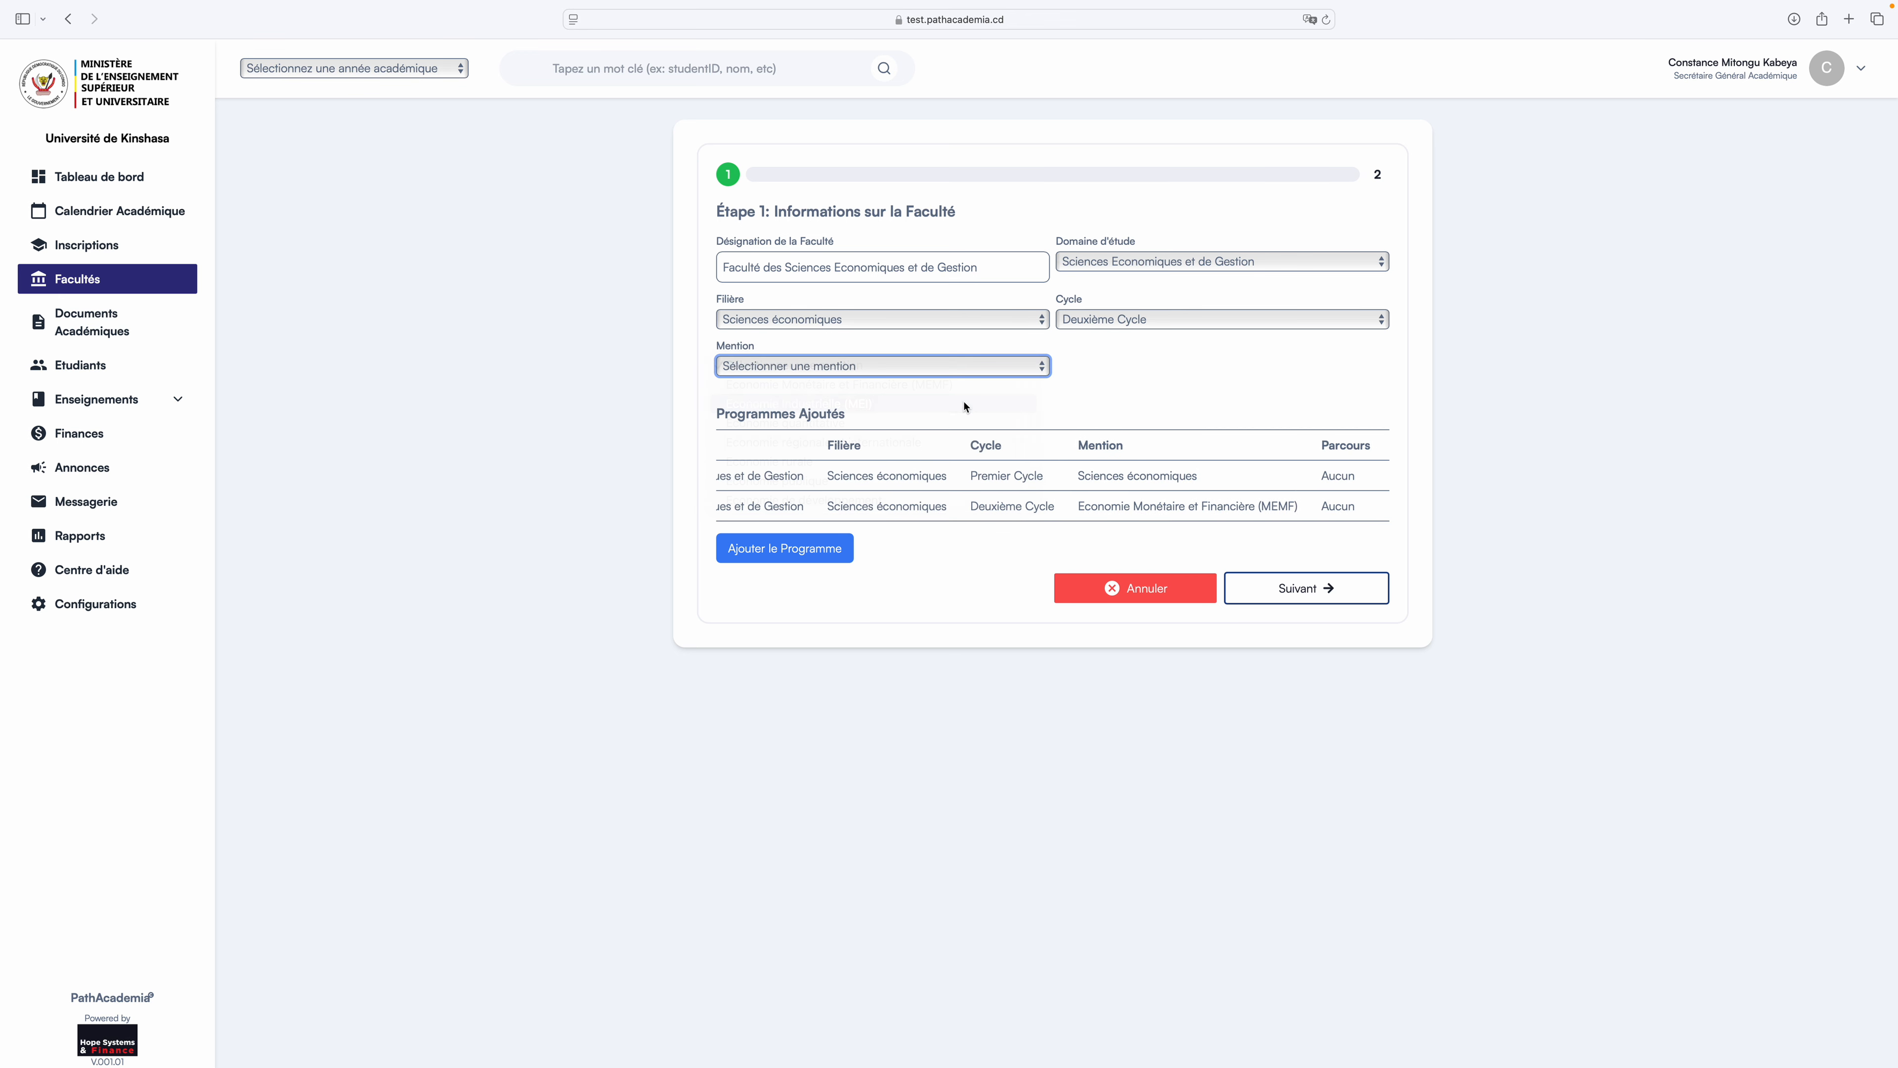
click(790, 553)
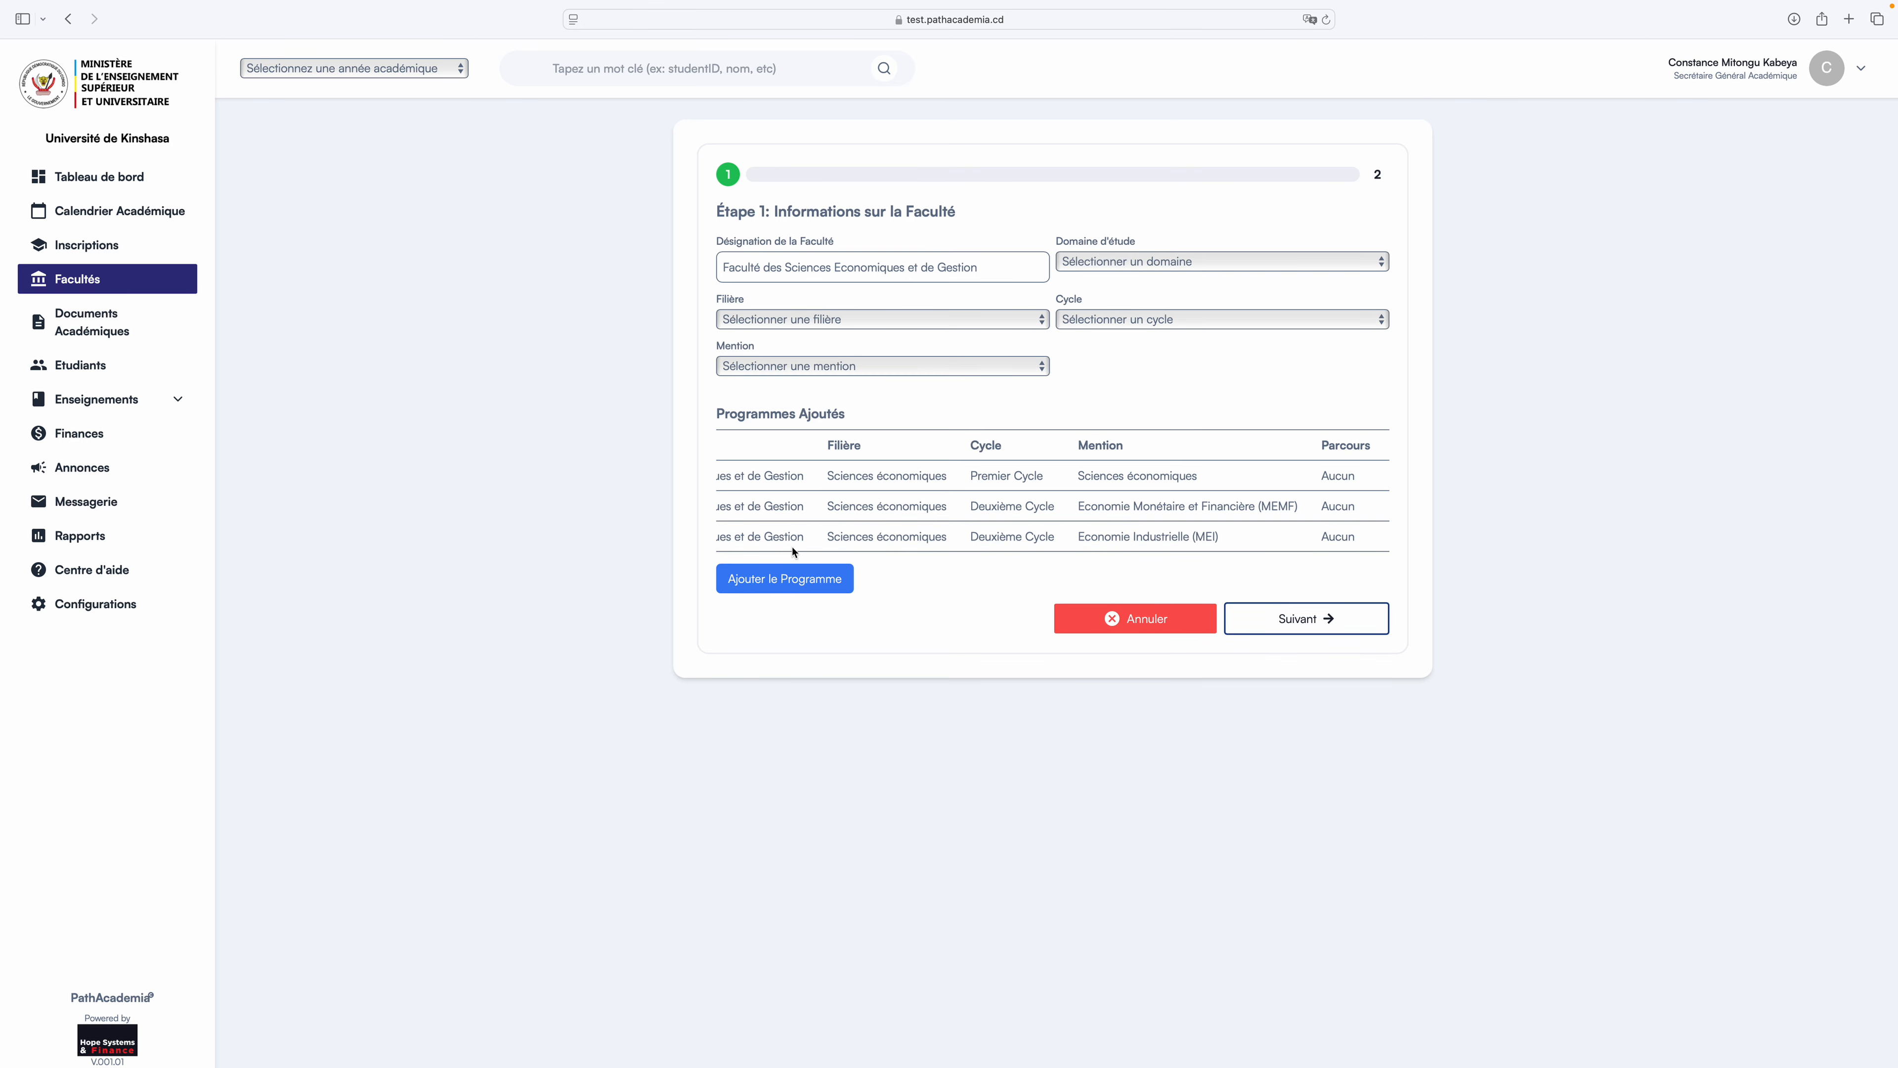
Add a fourth programme with the domain Sciences Economiques et de Gestion, filière Sciences économiques, cycle Deuxième Cycle and mention Economie quantitative.
click(1089, 263)
click(1094, 297)
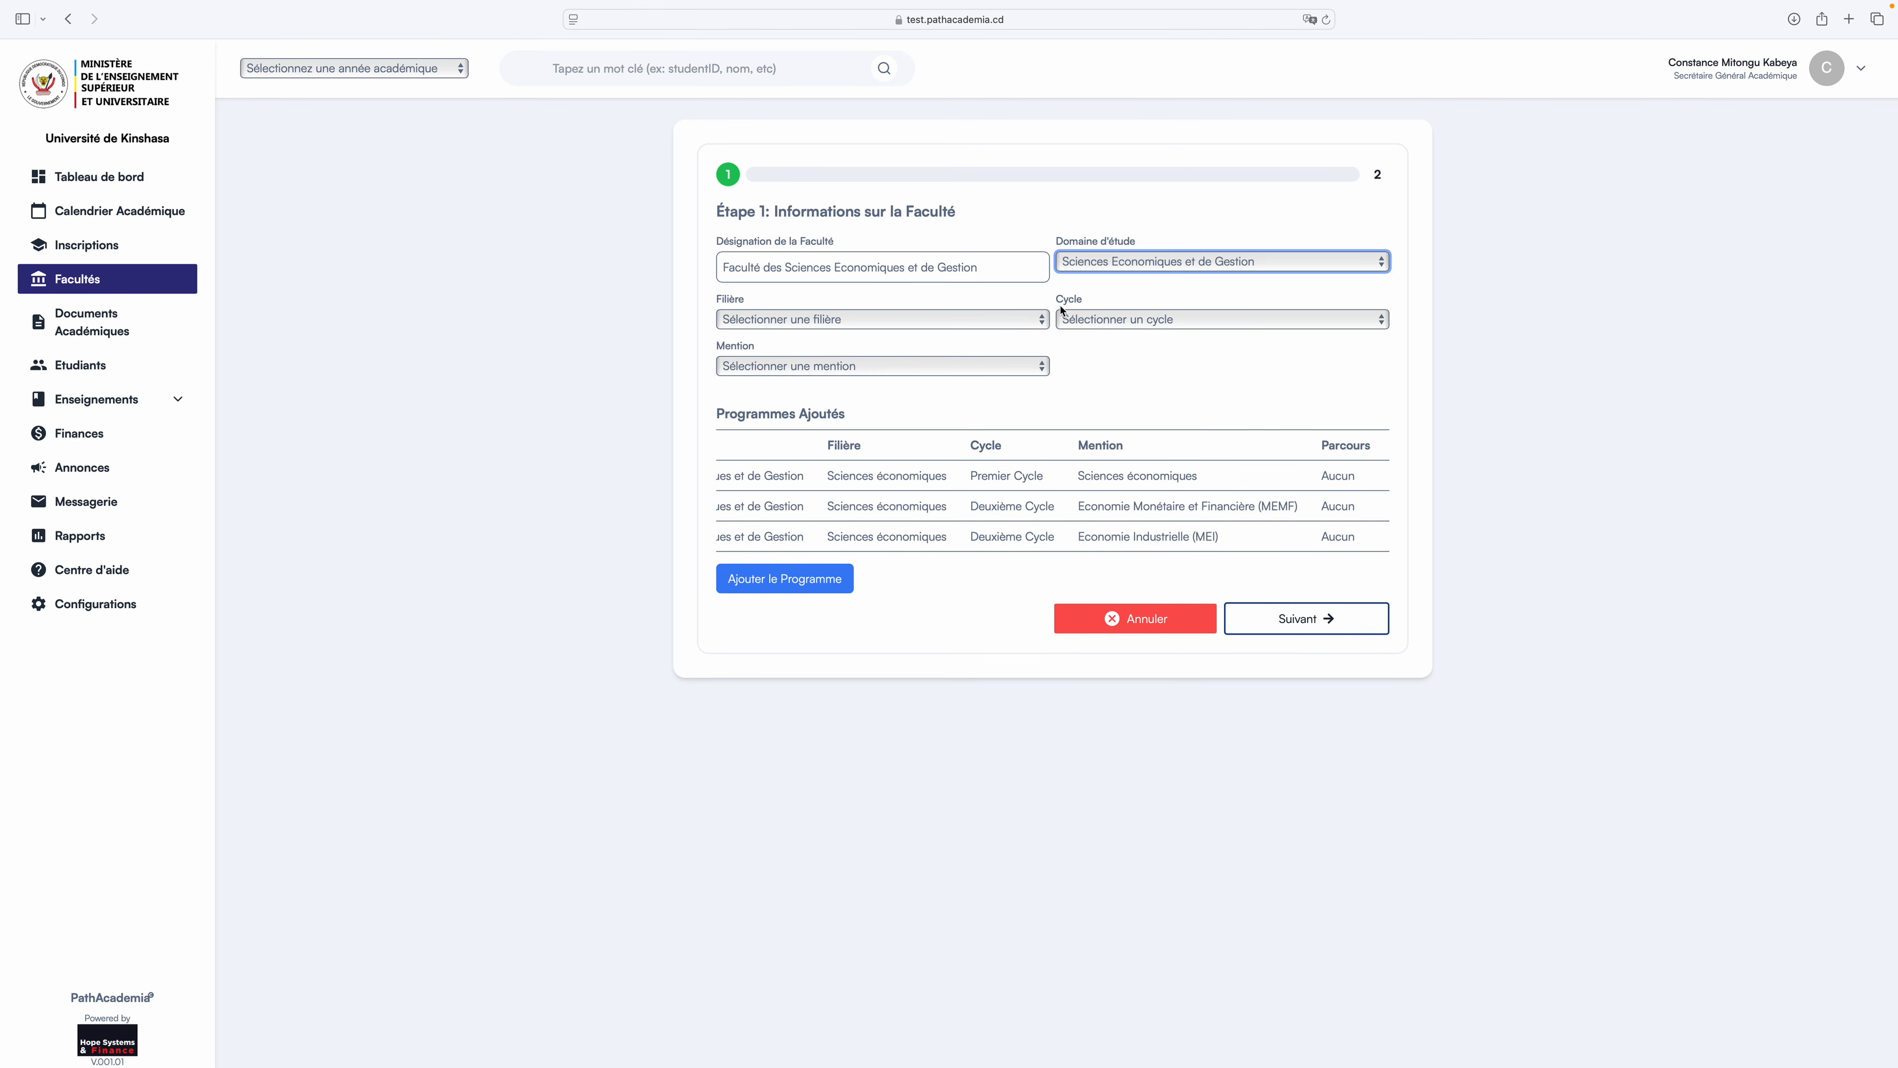
click(1035, 319)
click(1001, 340)
click(1112, 319)
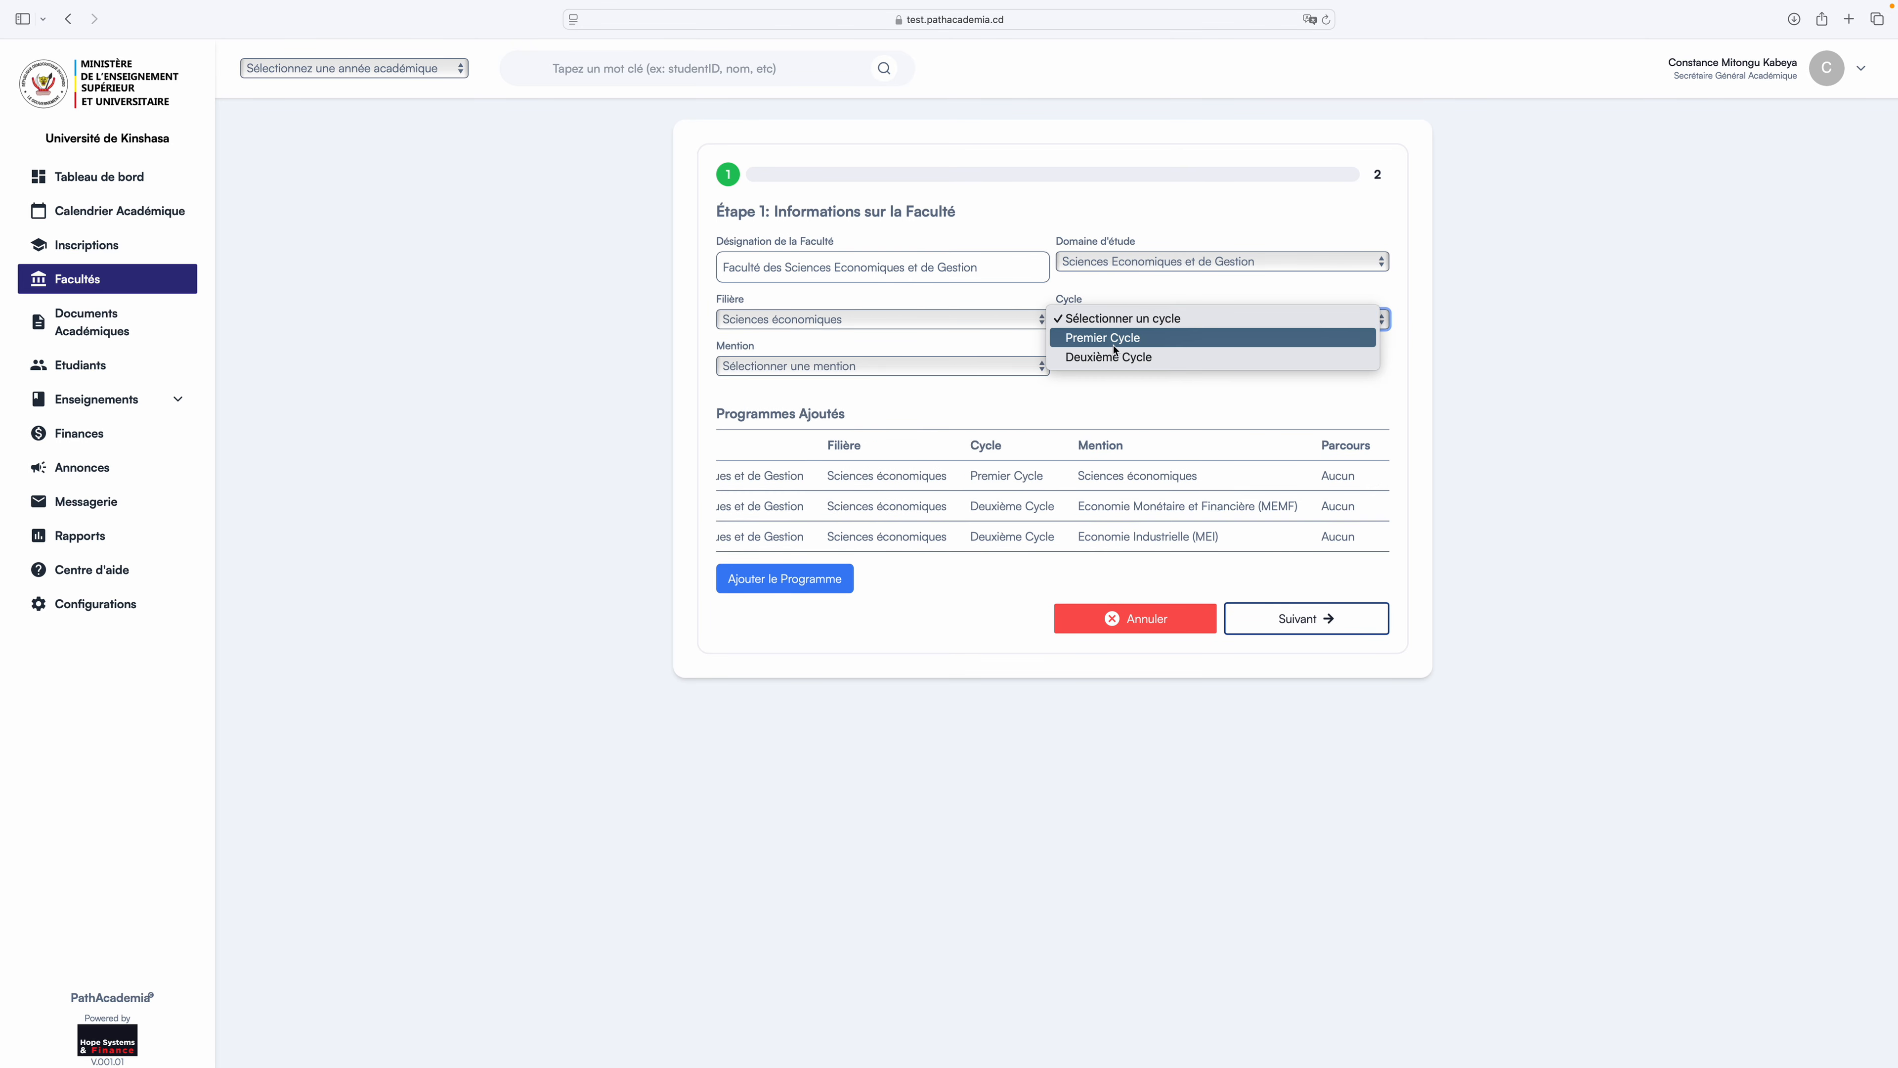
click(1117, 360)
click(1006, 368)
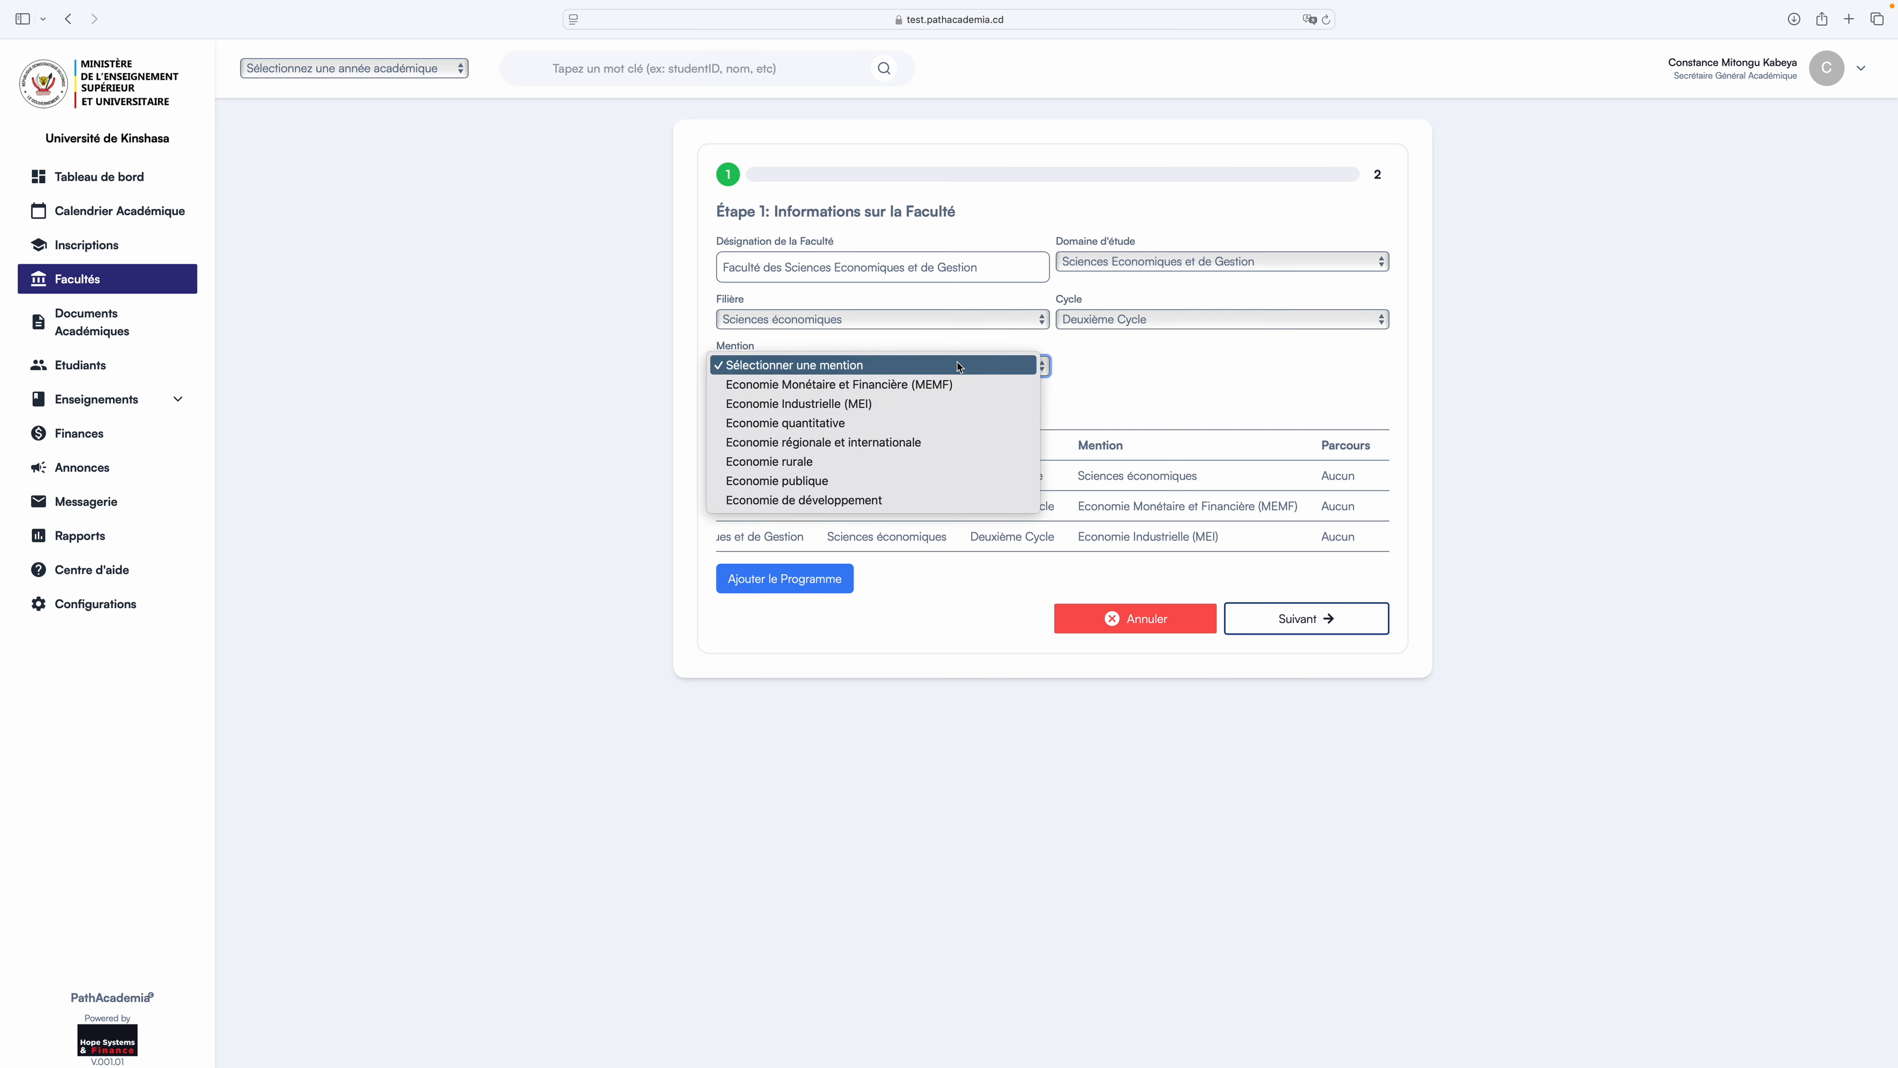
click(894, 424)
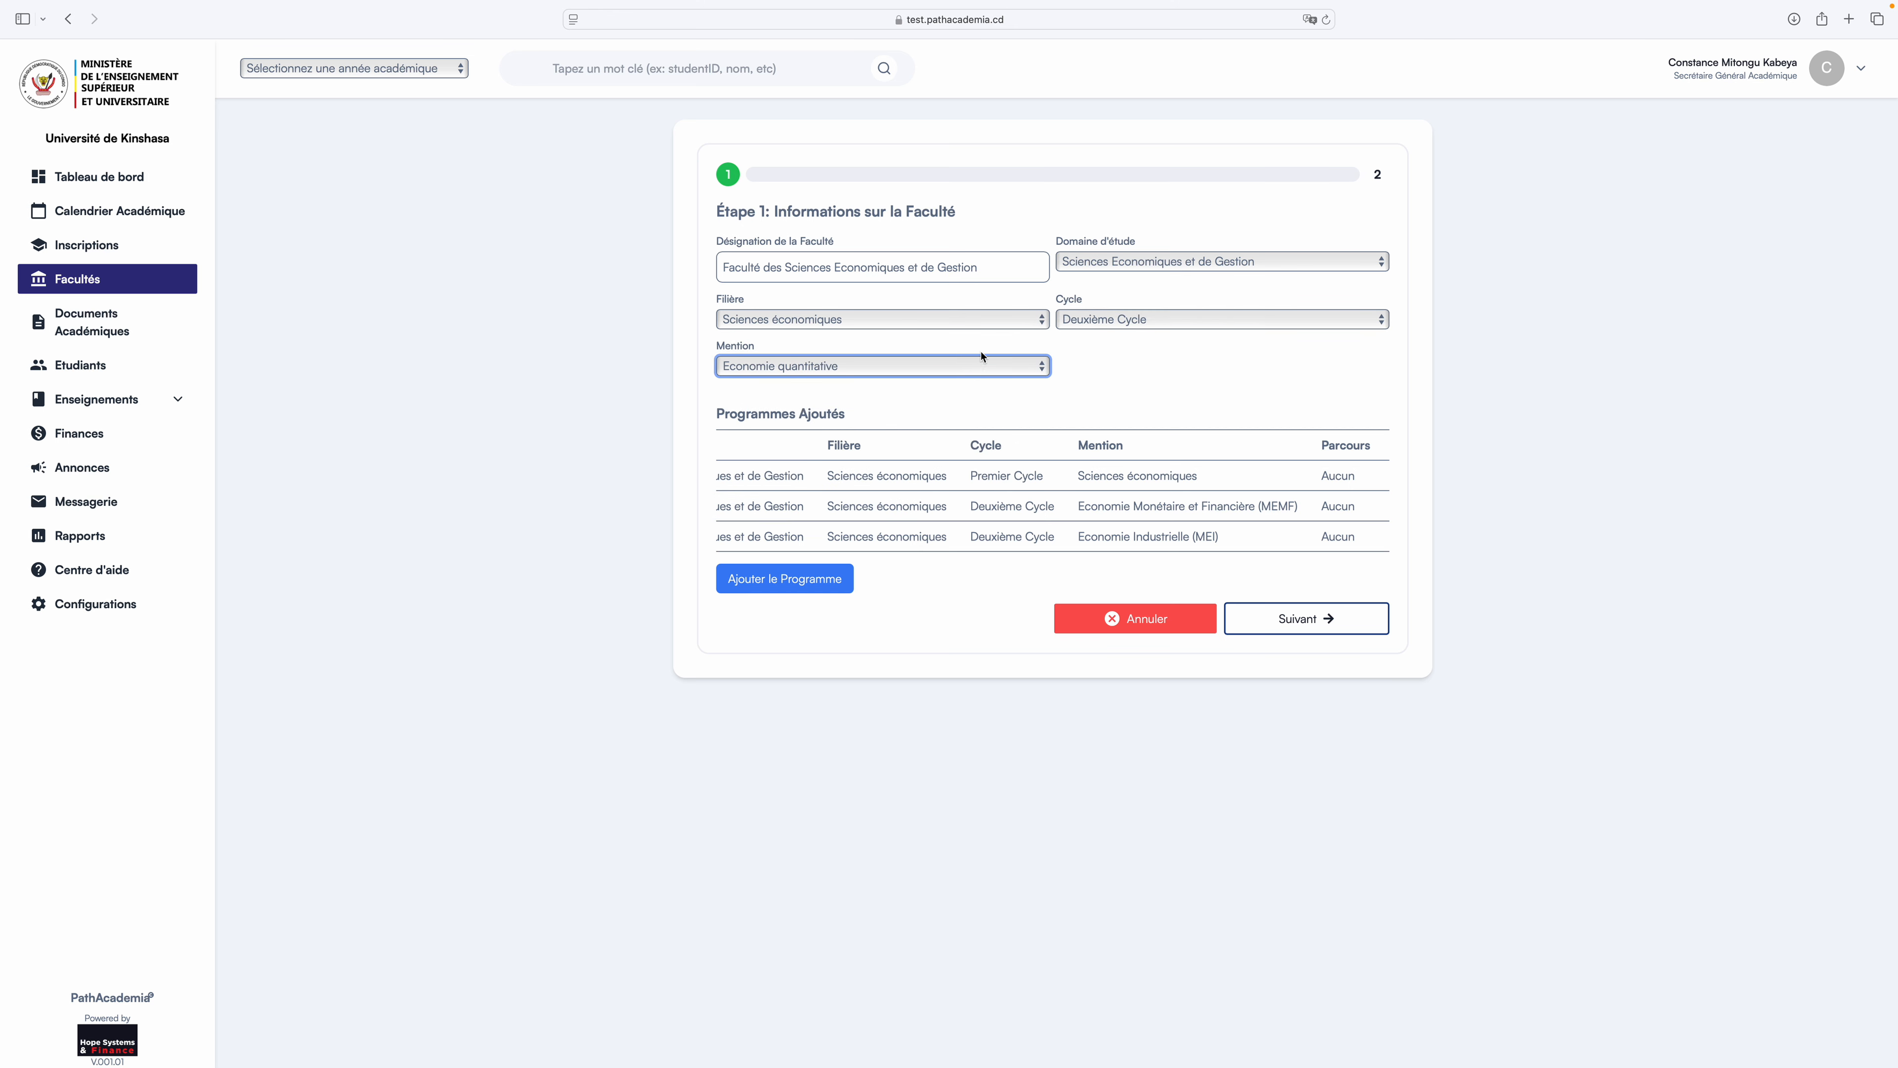
click(815, 575)
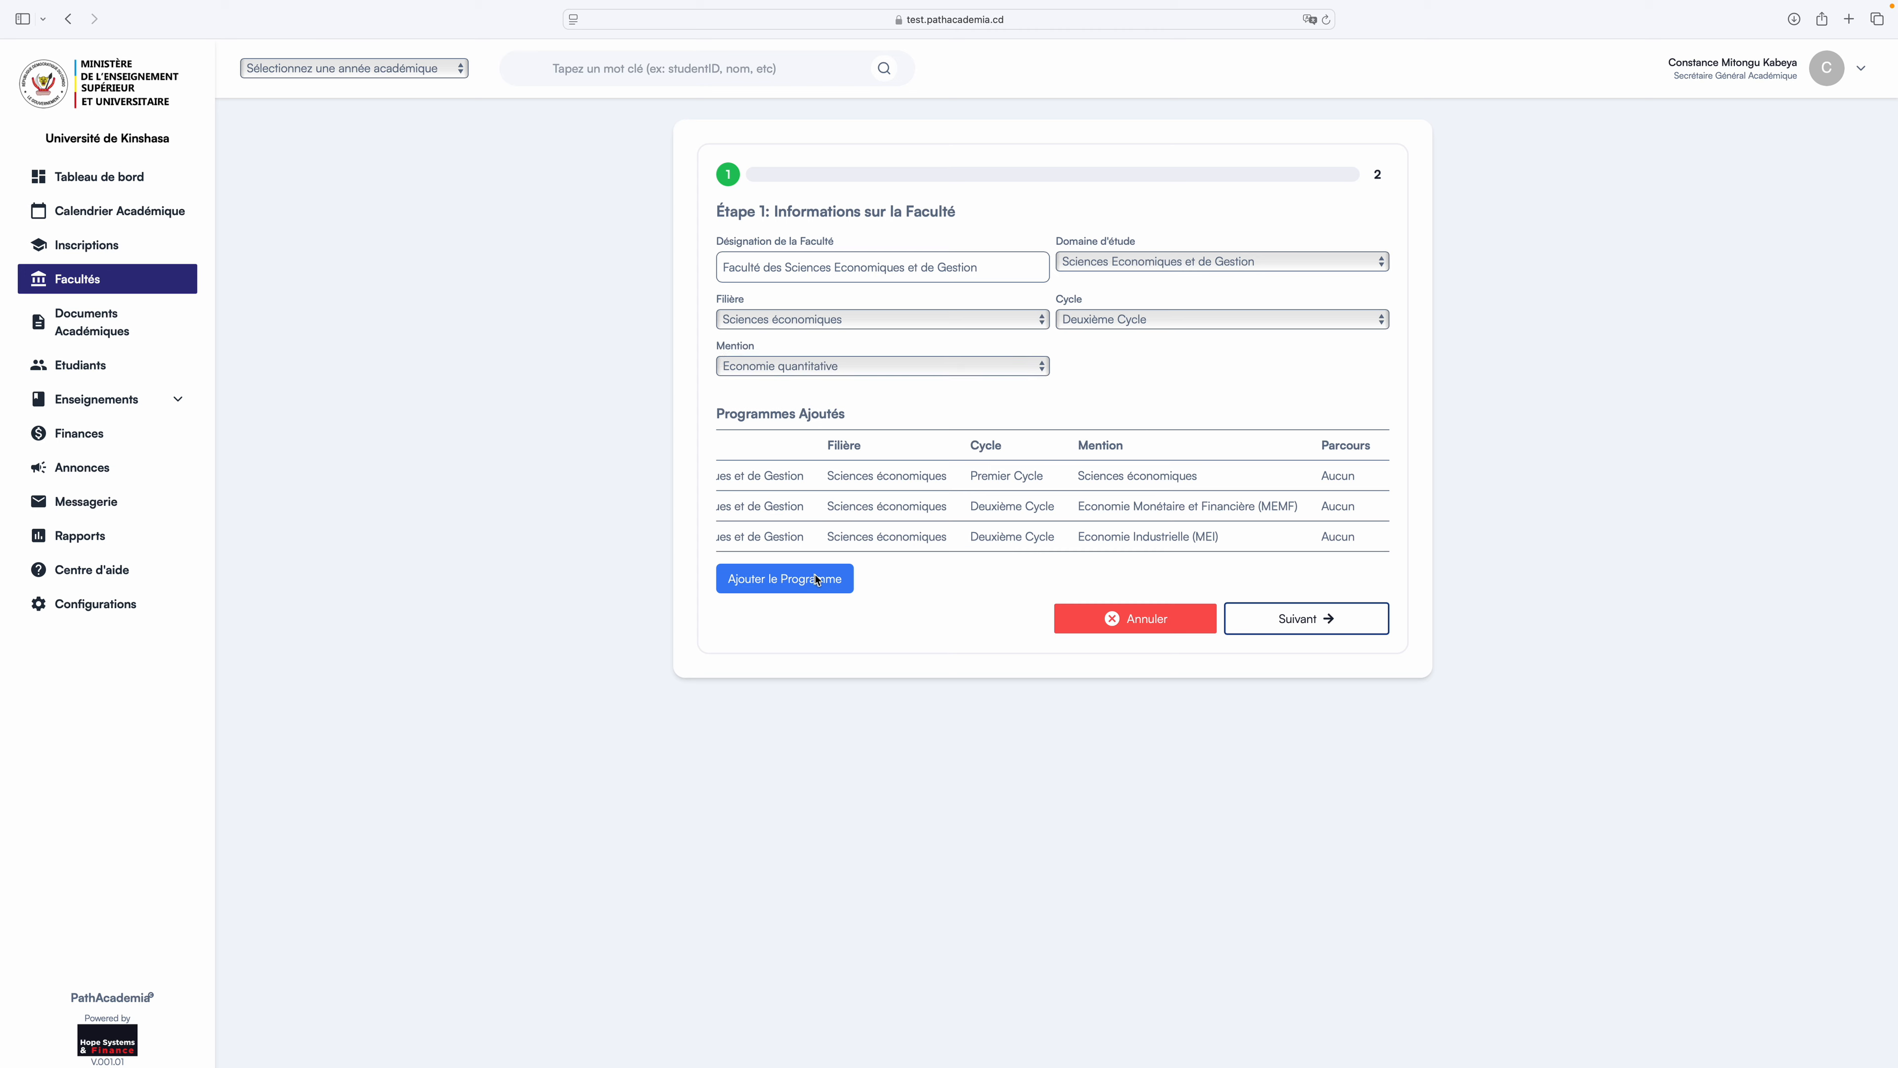
Add a fifth programme with the domain Sciences Economiques et de Gestion, filière Sciences économiques, cycle Deuxième Cycle and mention Economie régionale et internationale.
click(1125, 262)
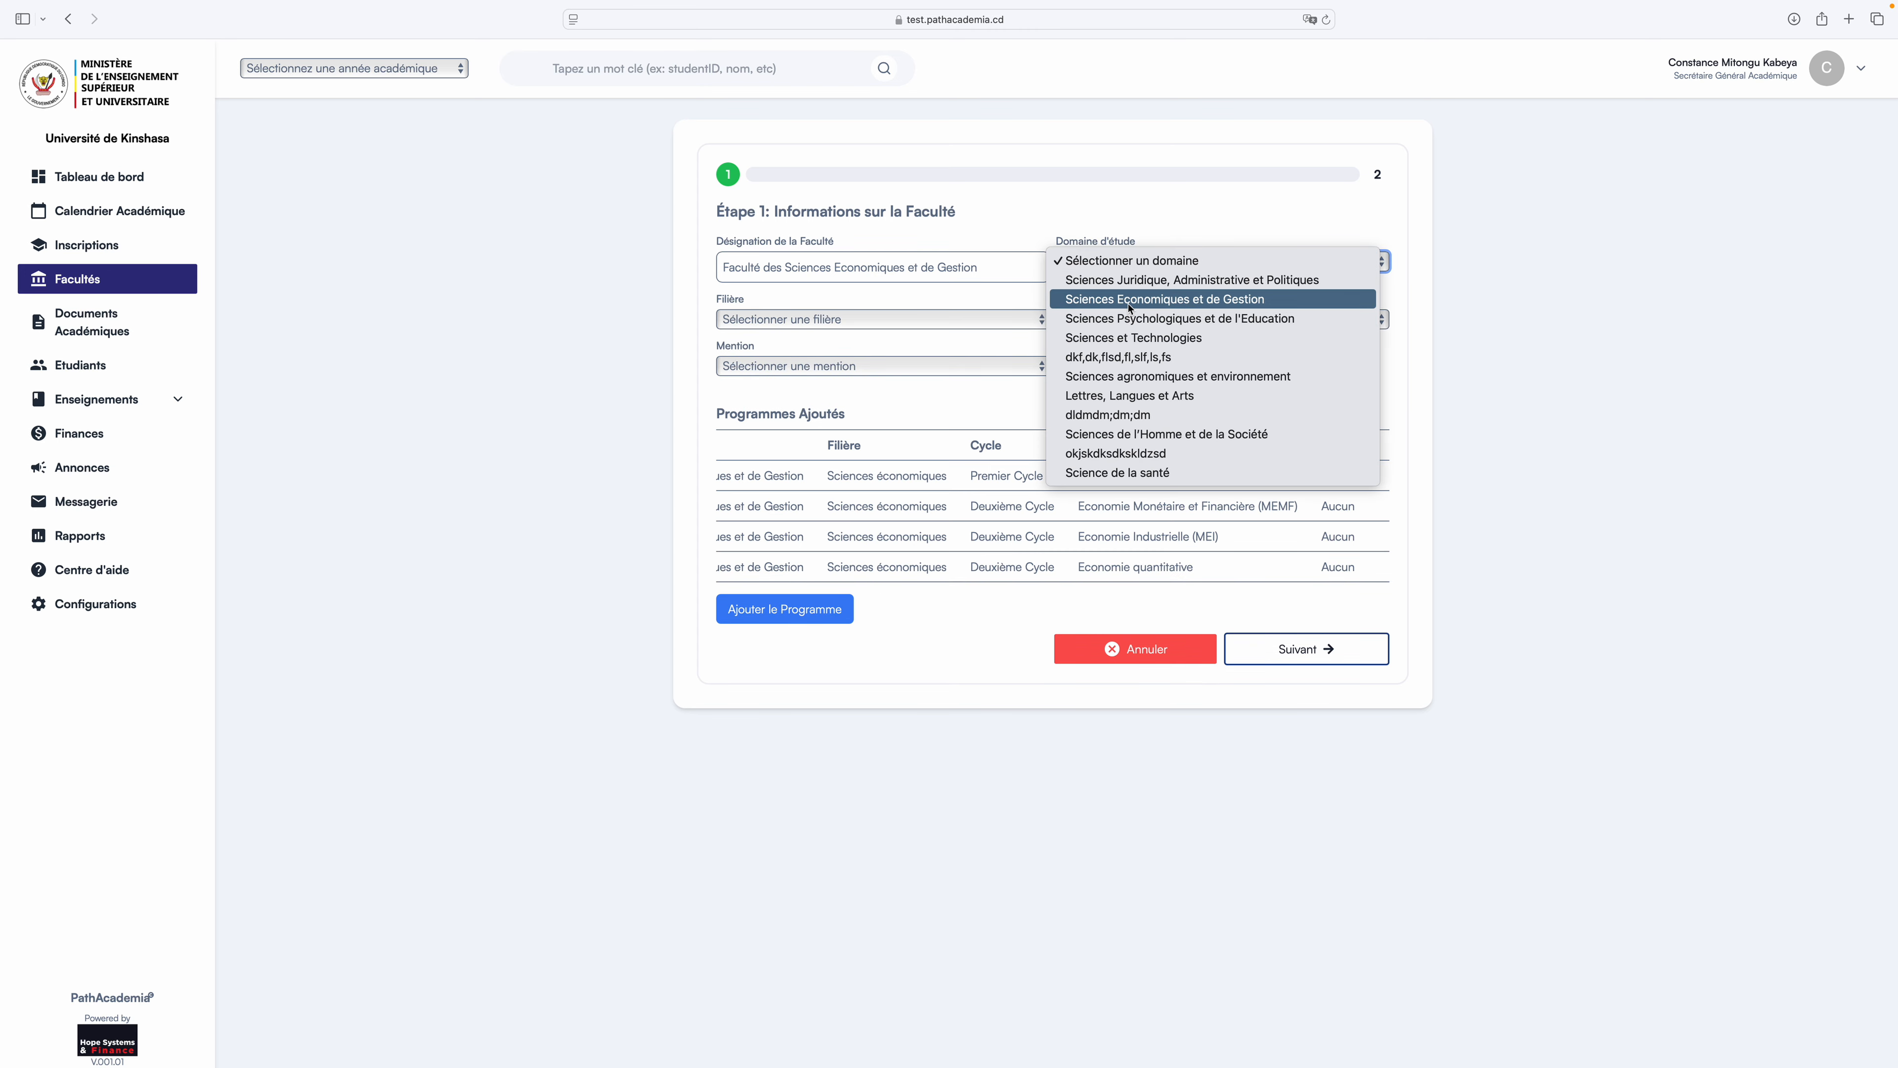
click(1129, 299)
click(1015, 320)
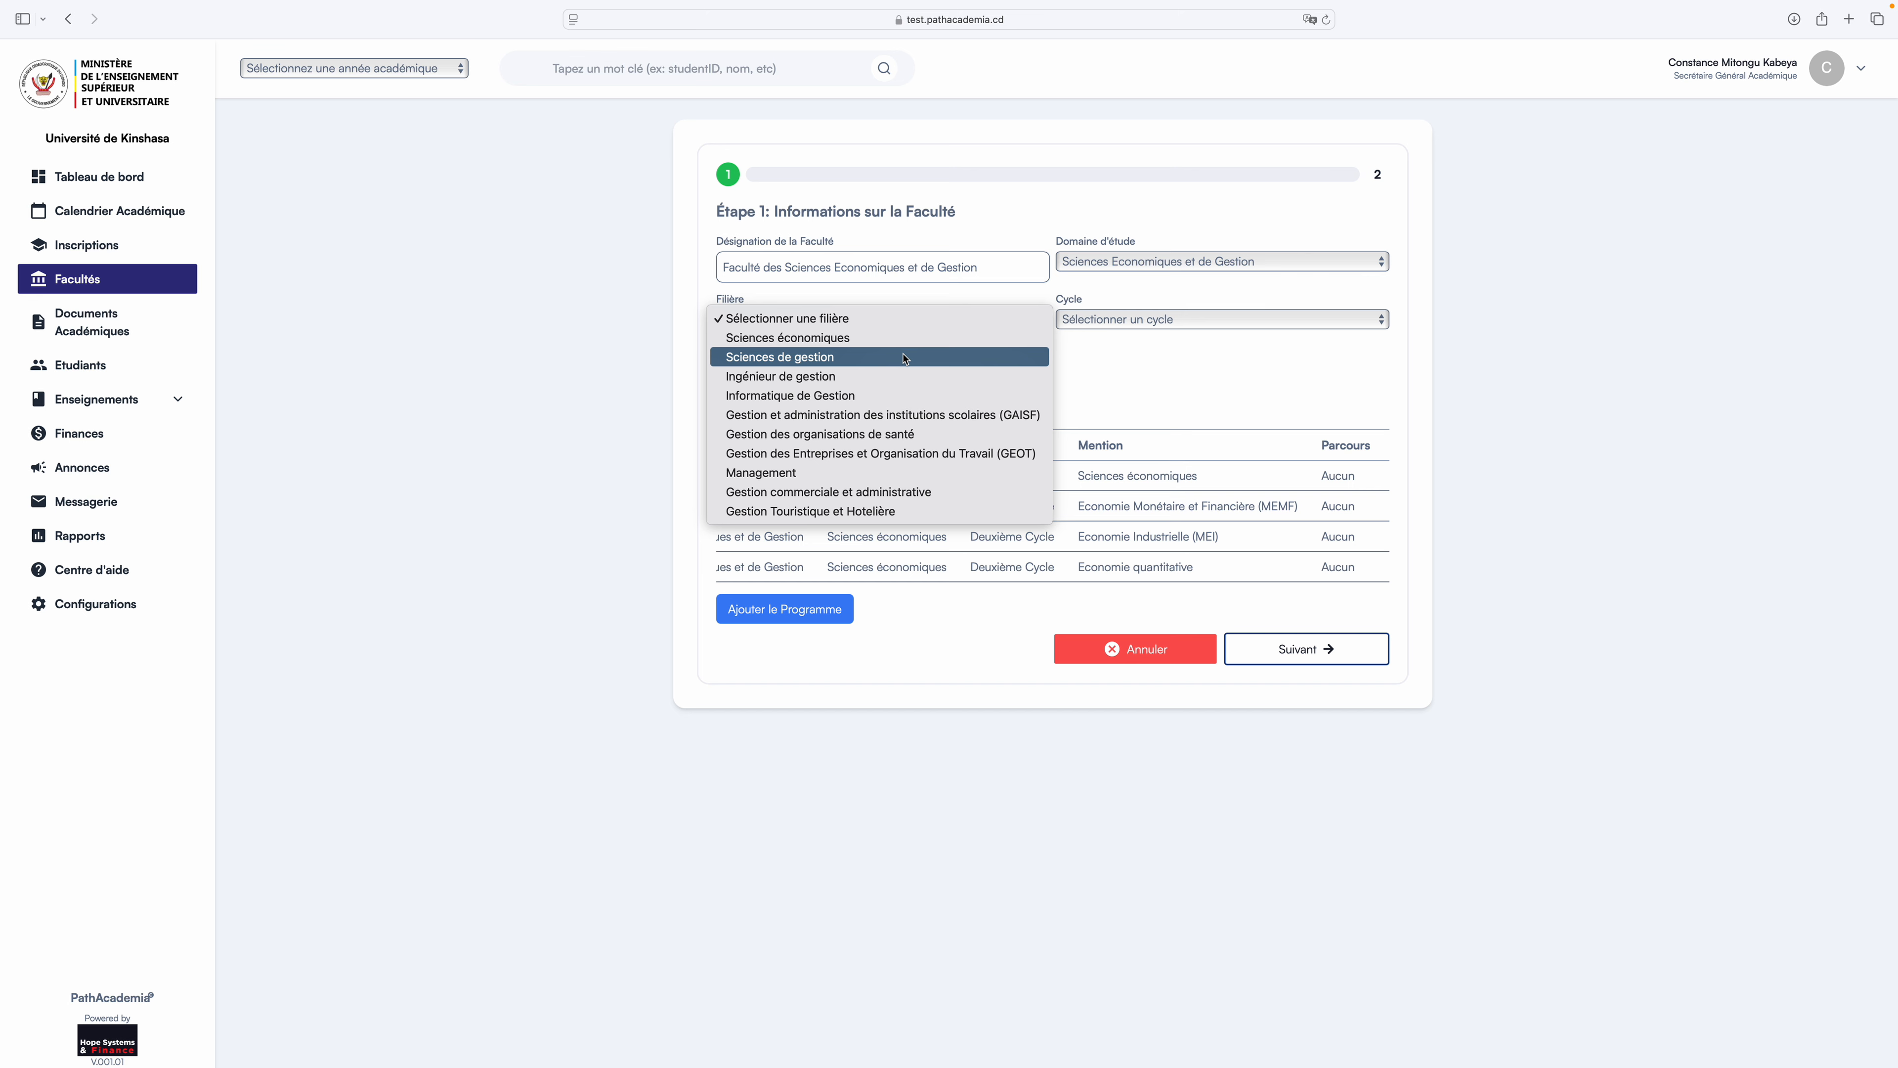
click(901, 337)
click(1092, 322)
click(1099, 358)
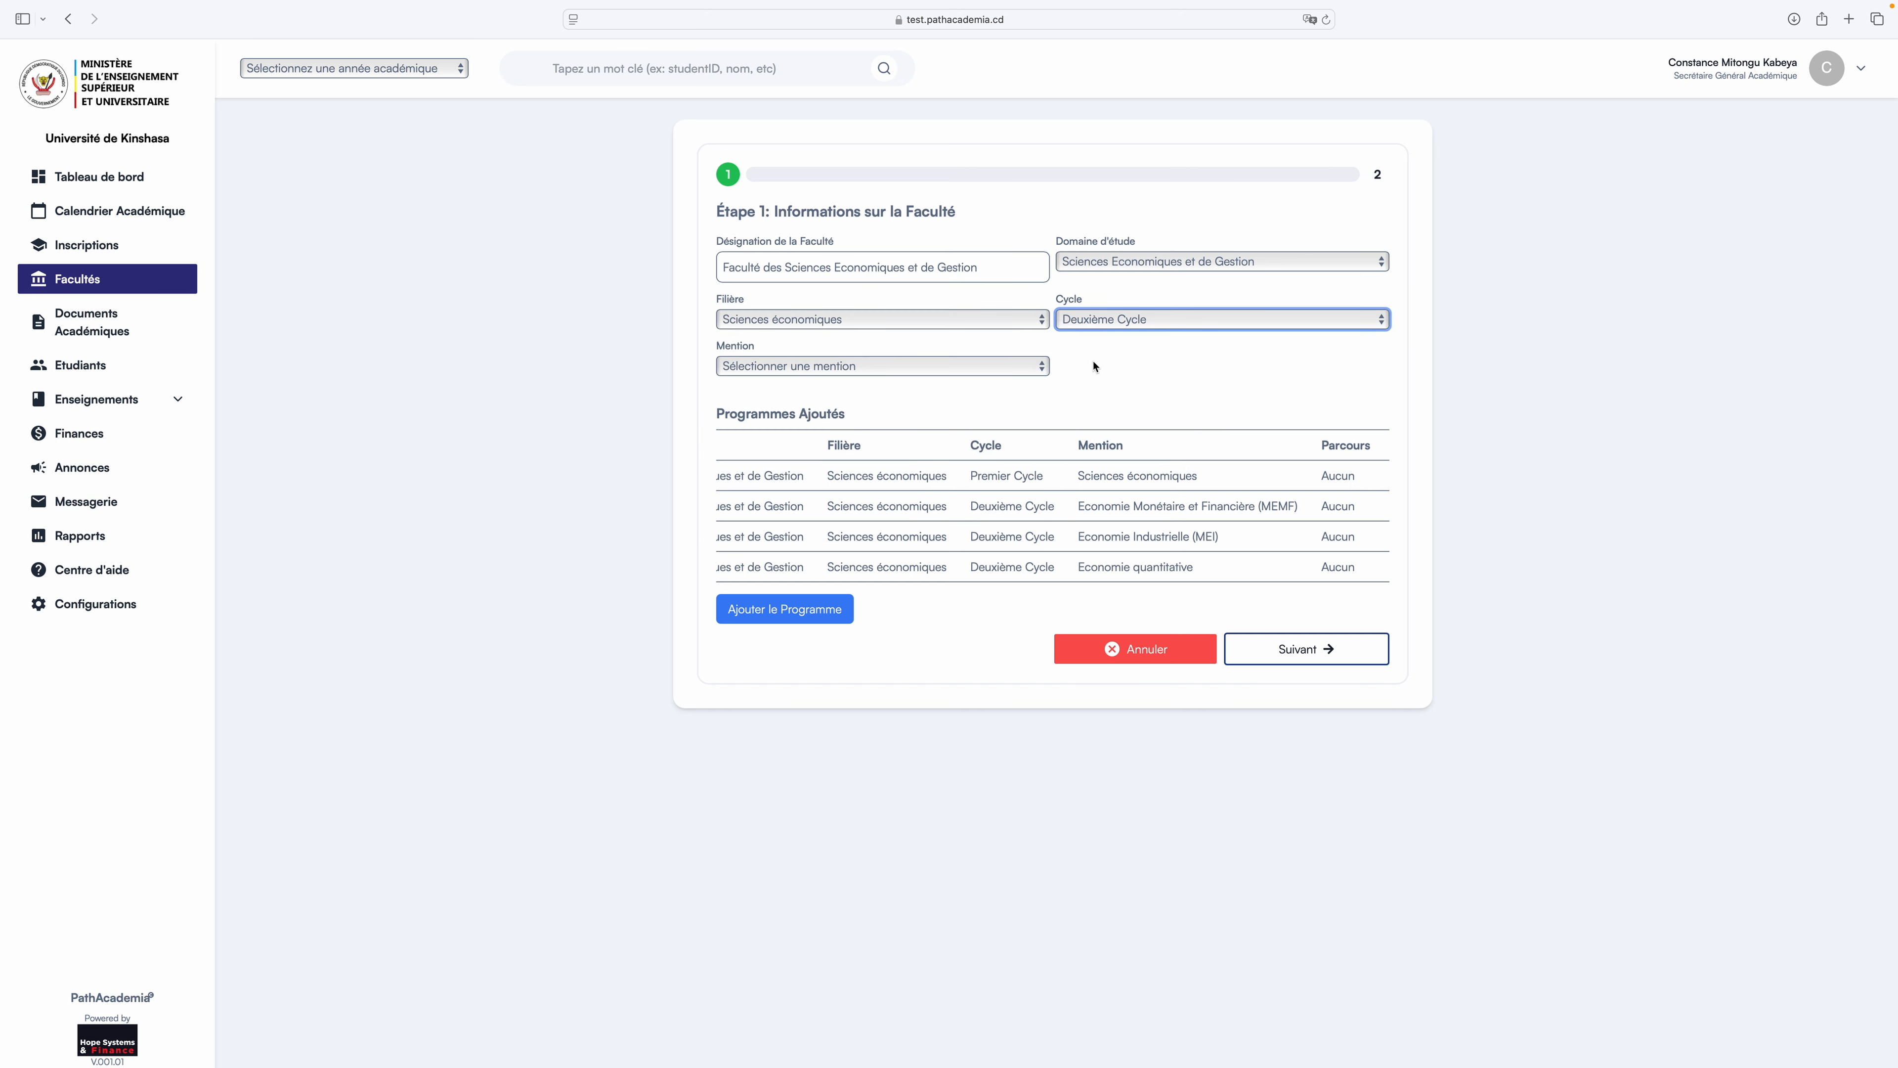
click(948, 371)
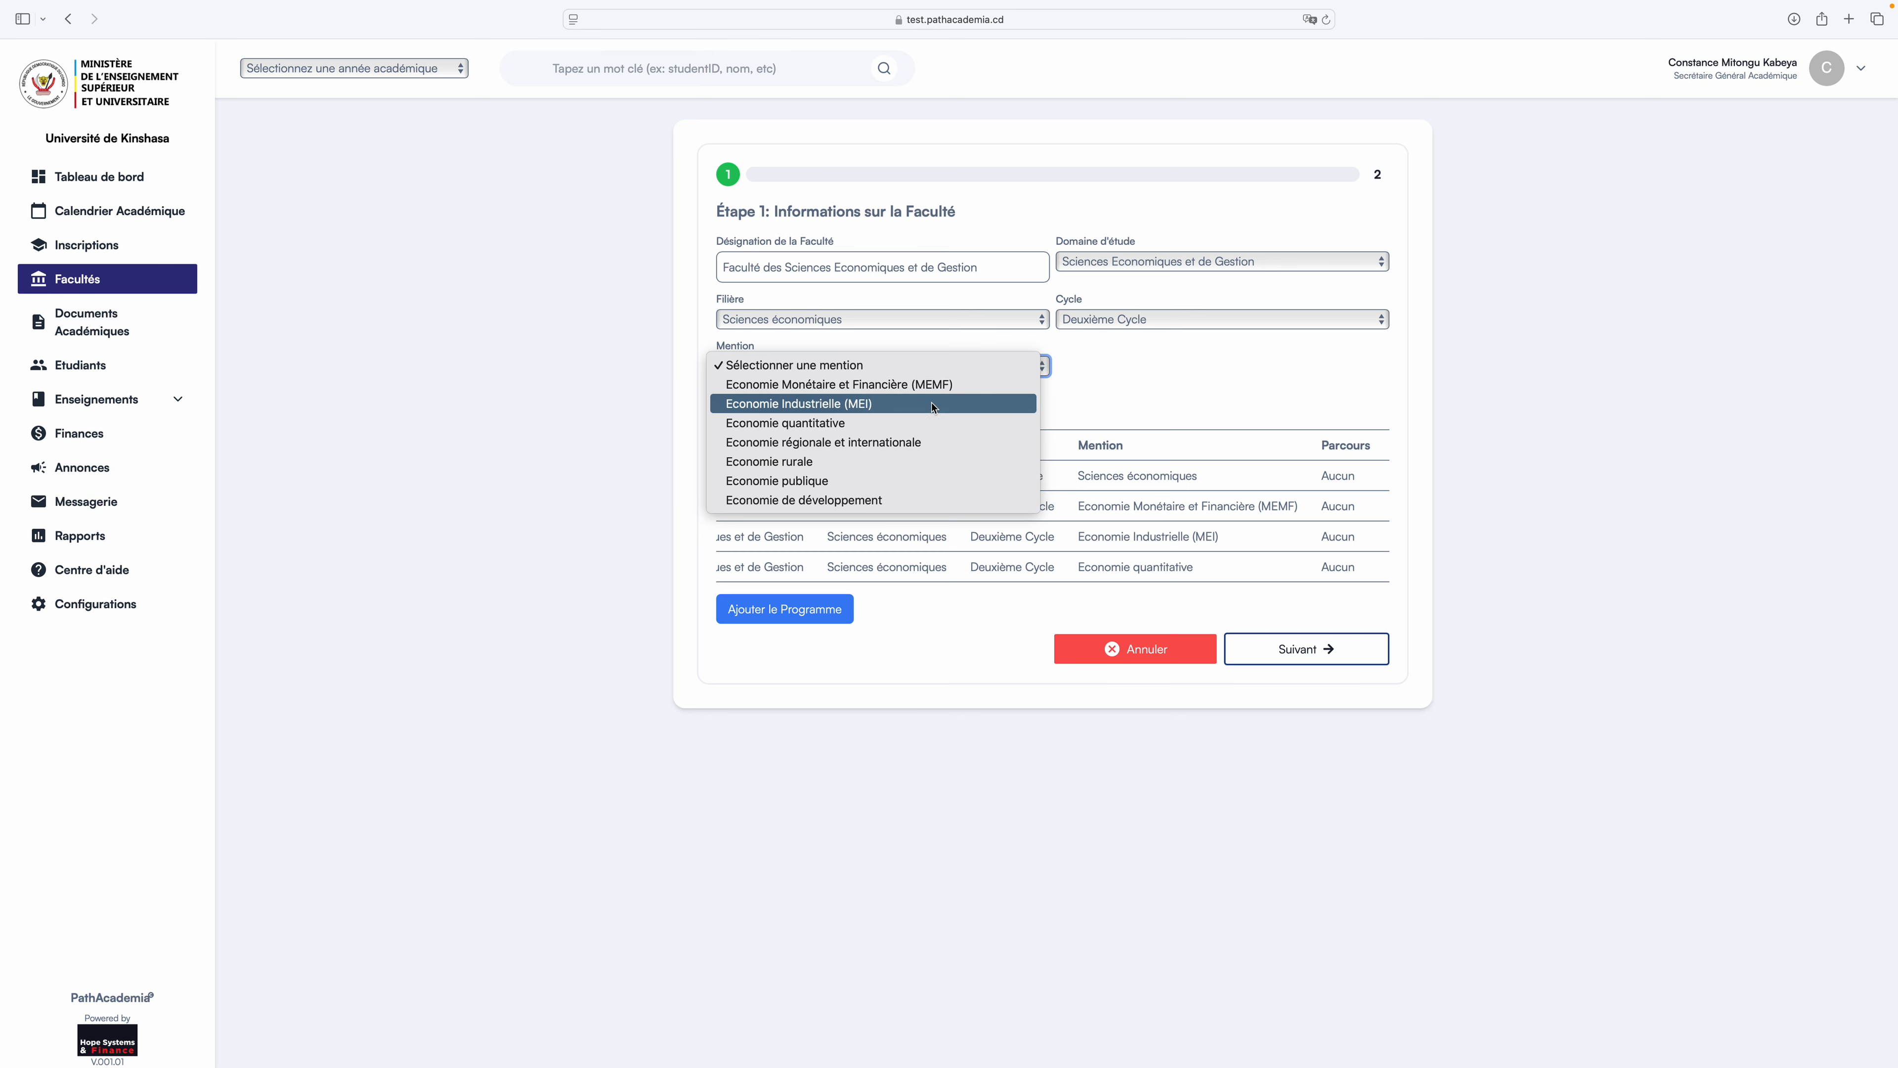
click(932, 441)
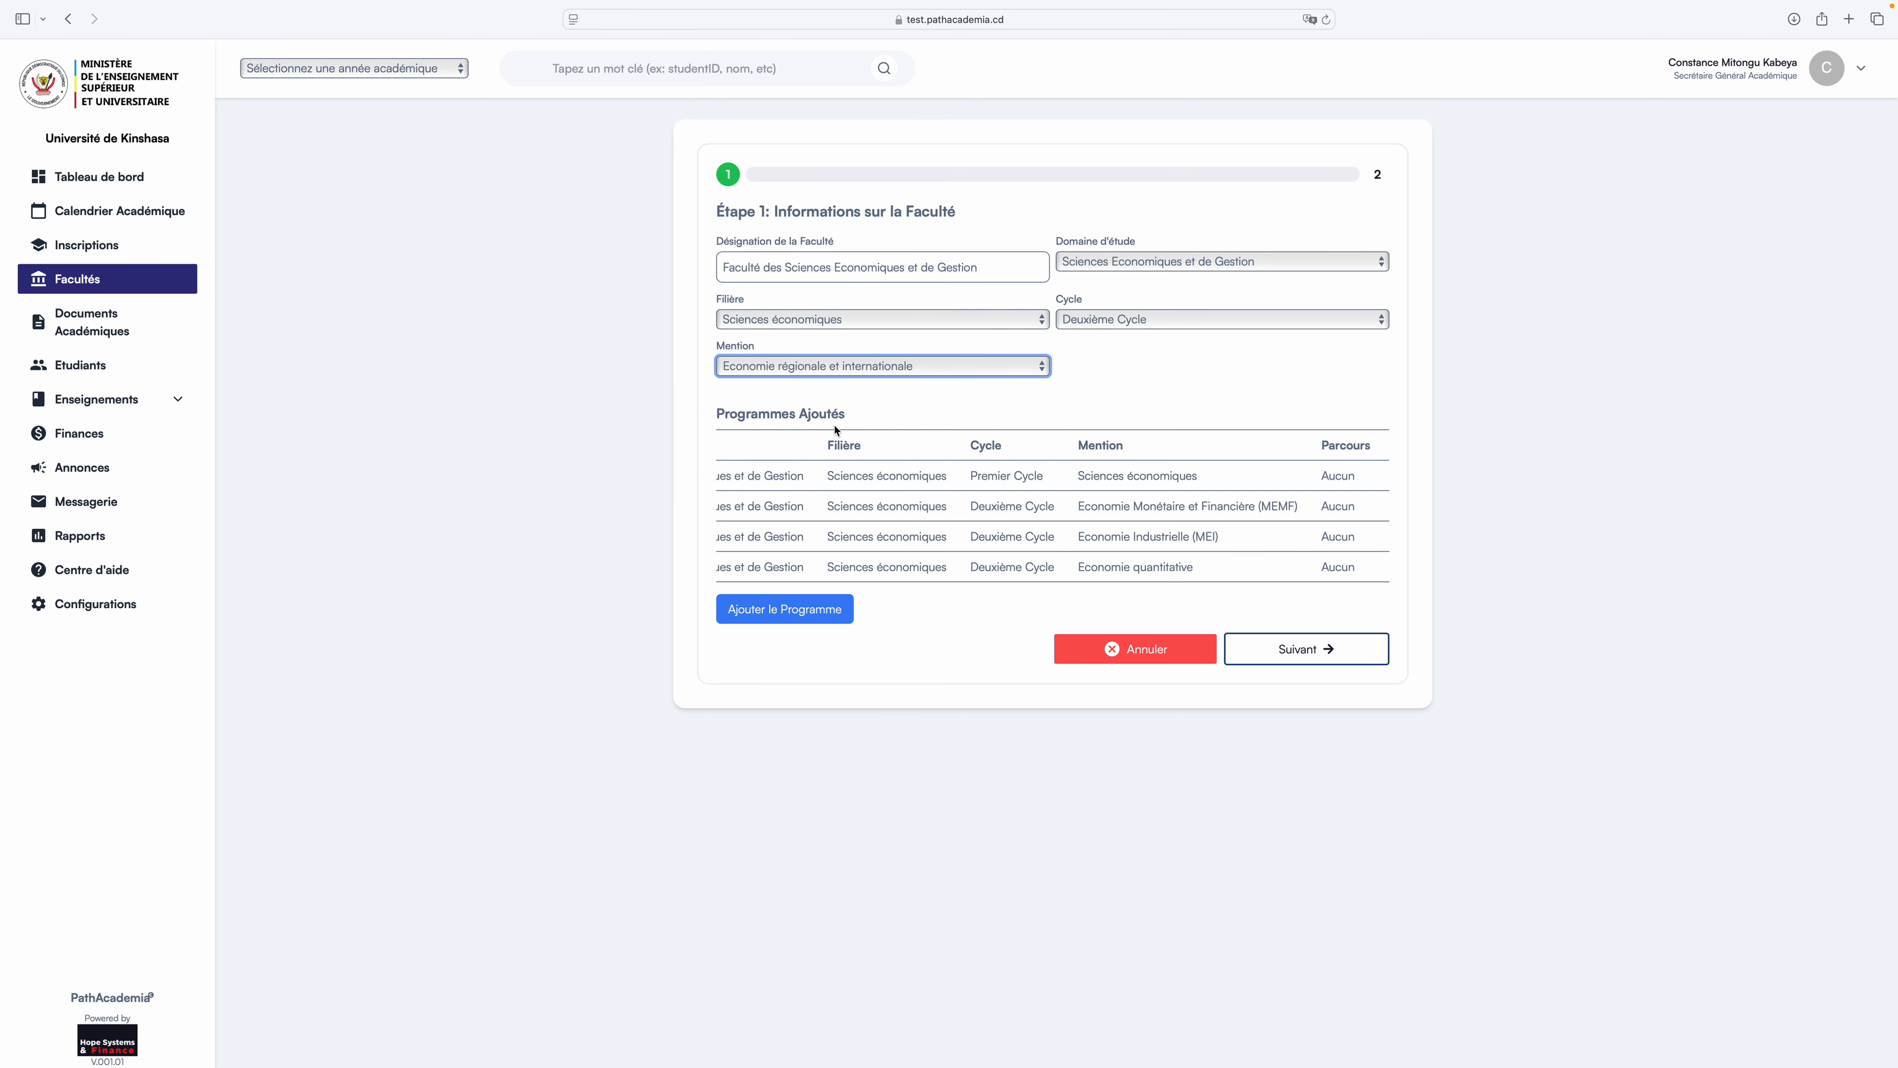
click(785, 608)
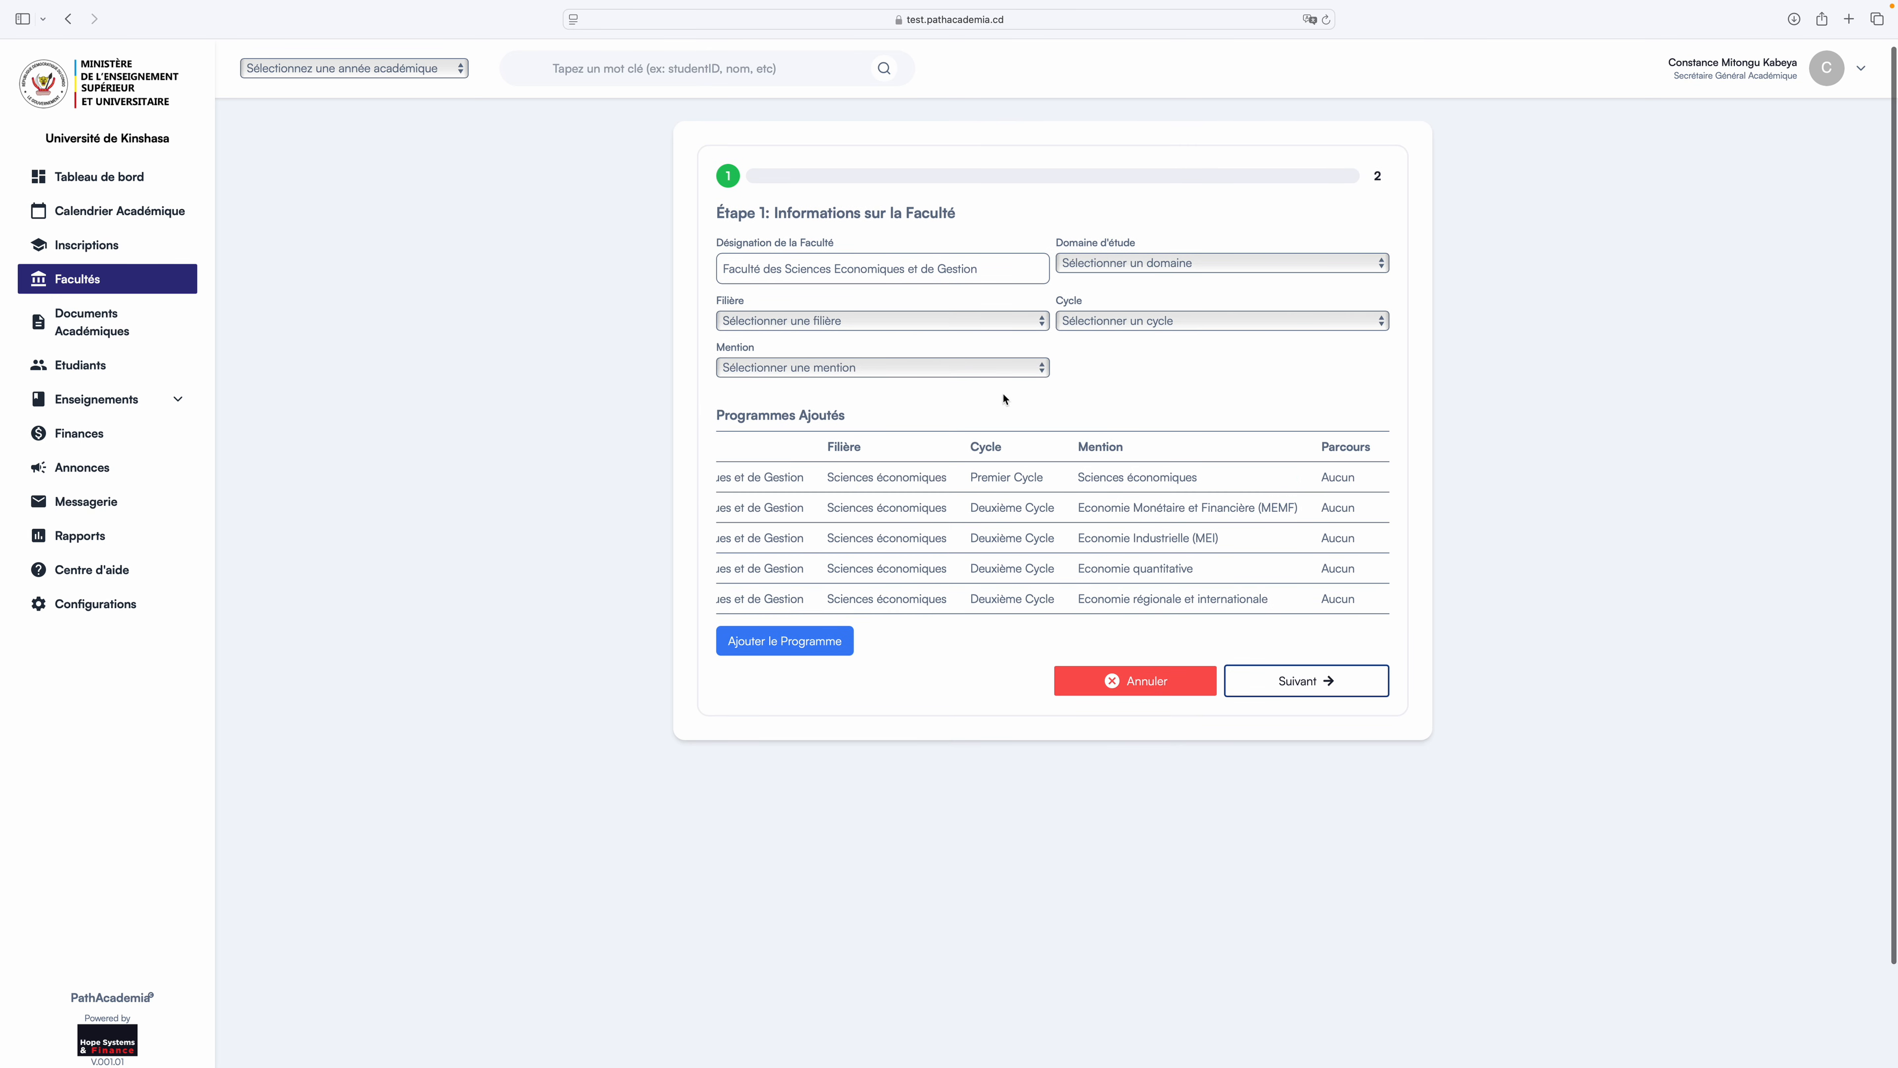
Add a sixth programme with the domain Sciences Economiques et de Gestion, filière Sciences économiques, cycle Deuxième Cycle and mention Economie rurale.
click(1100, 261)
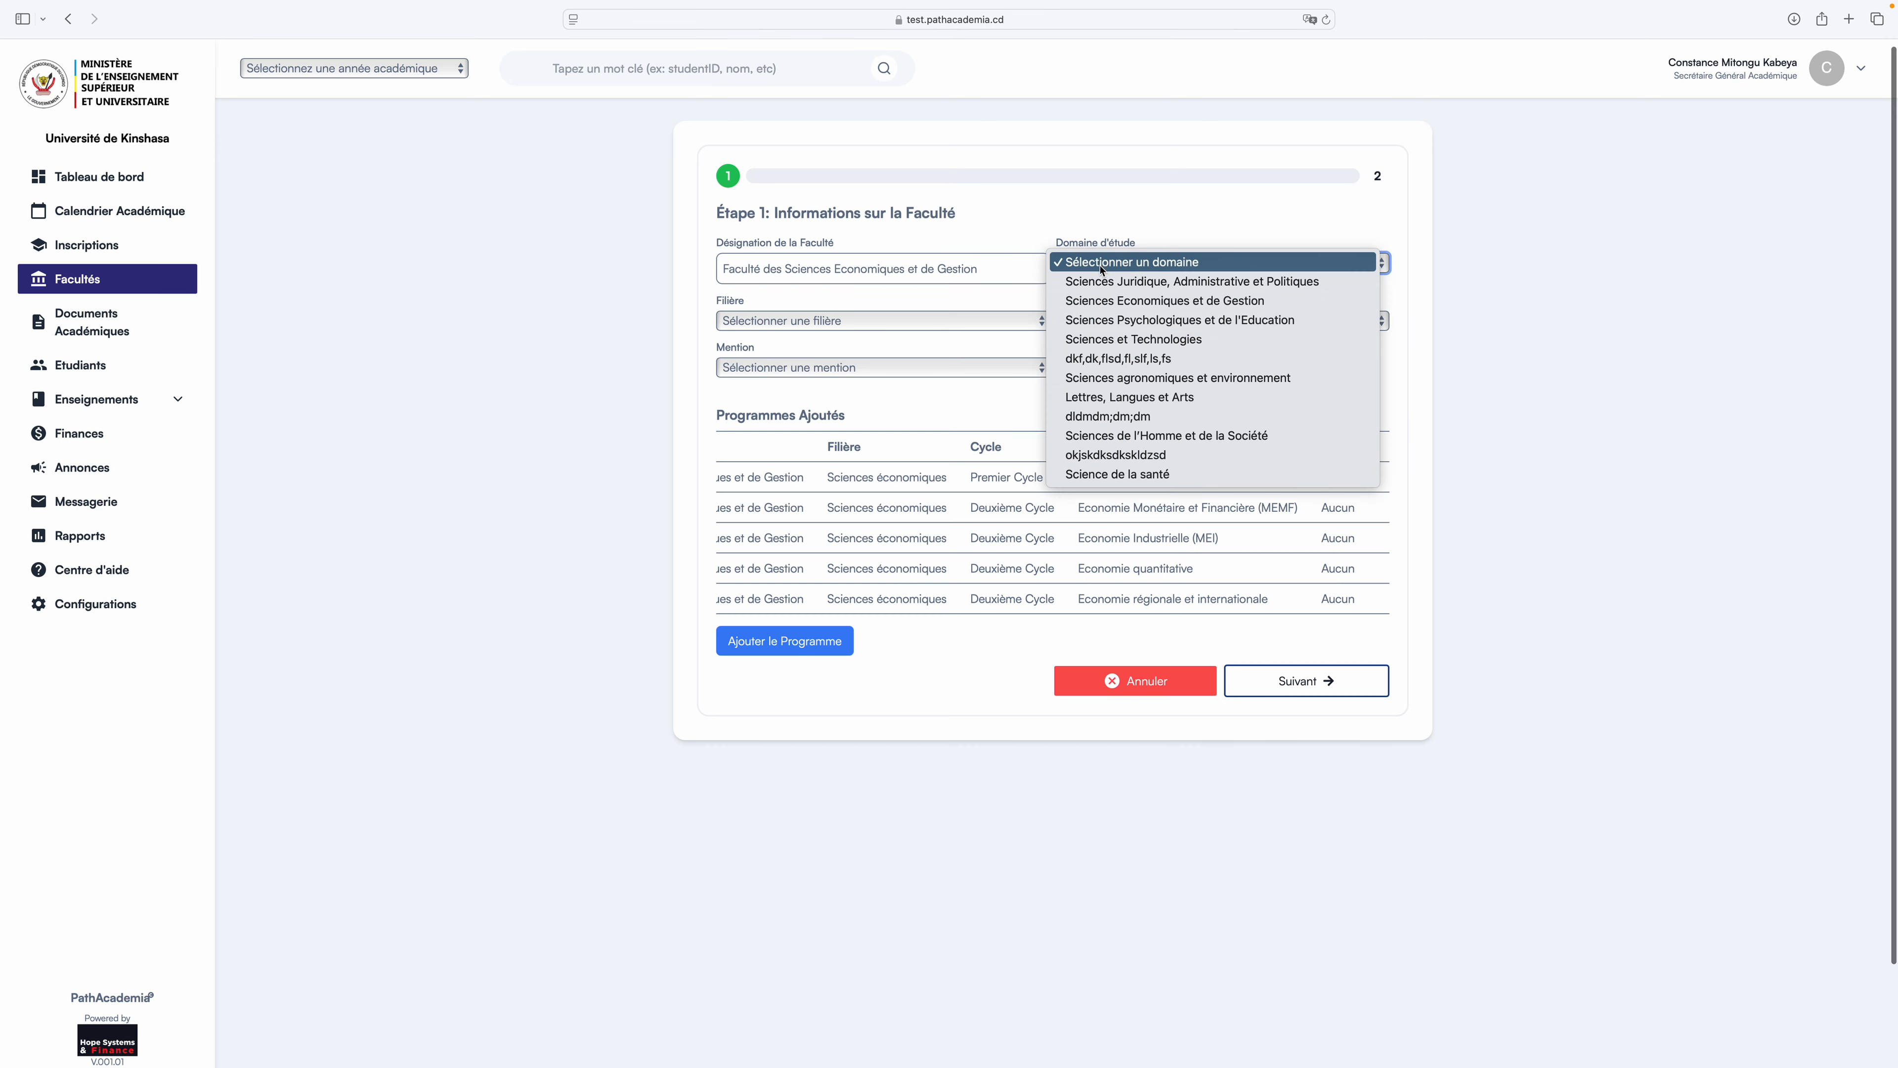
click(1112, 301)
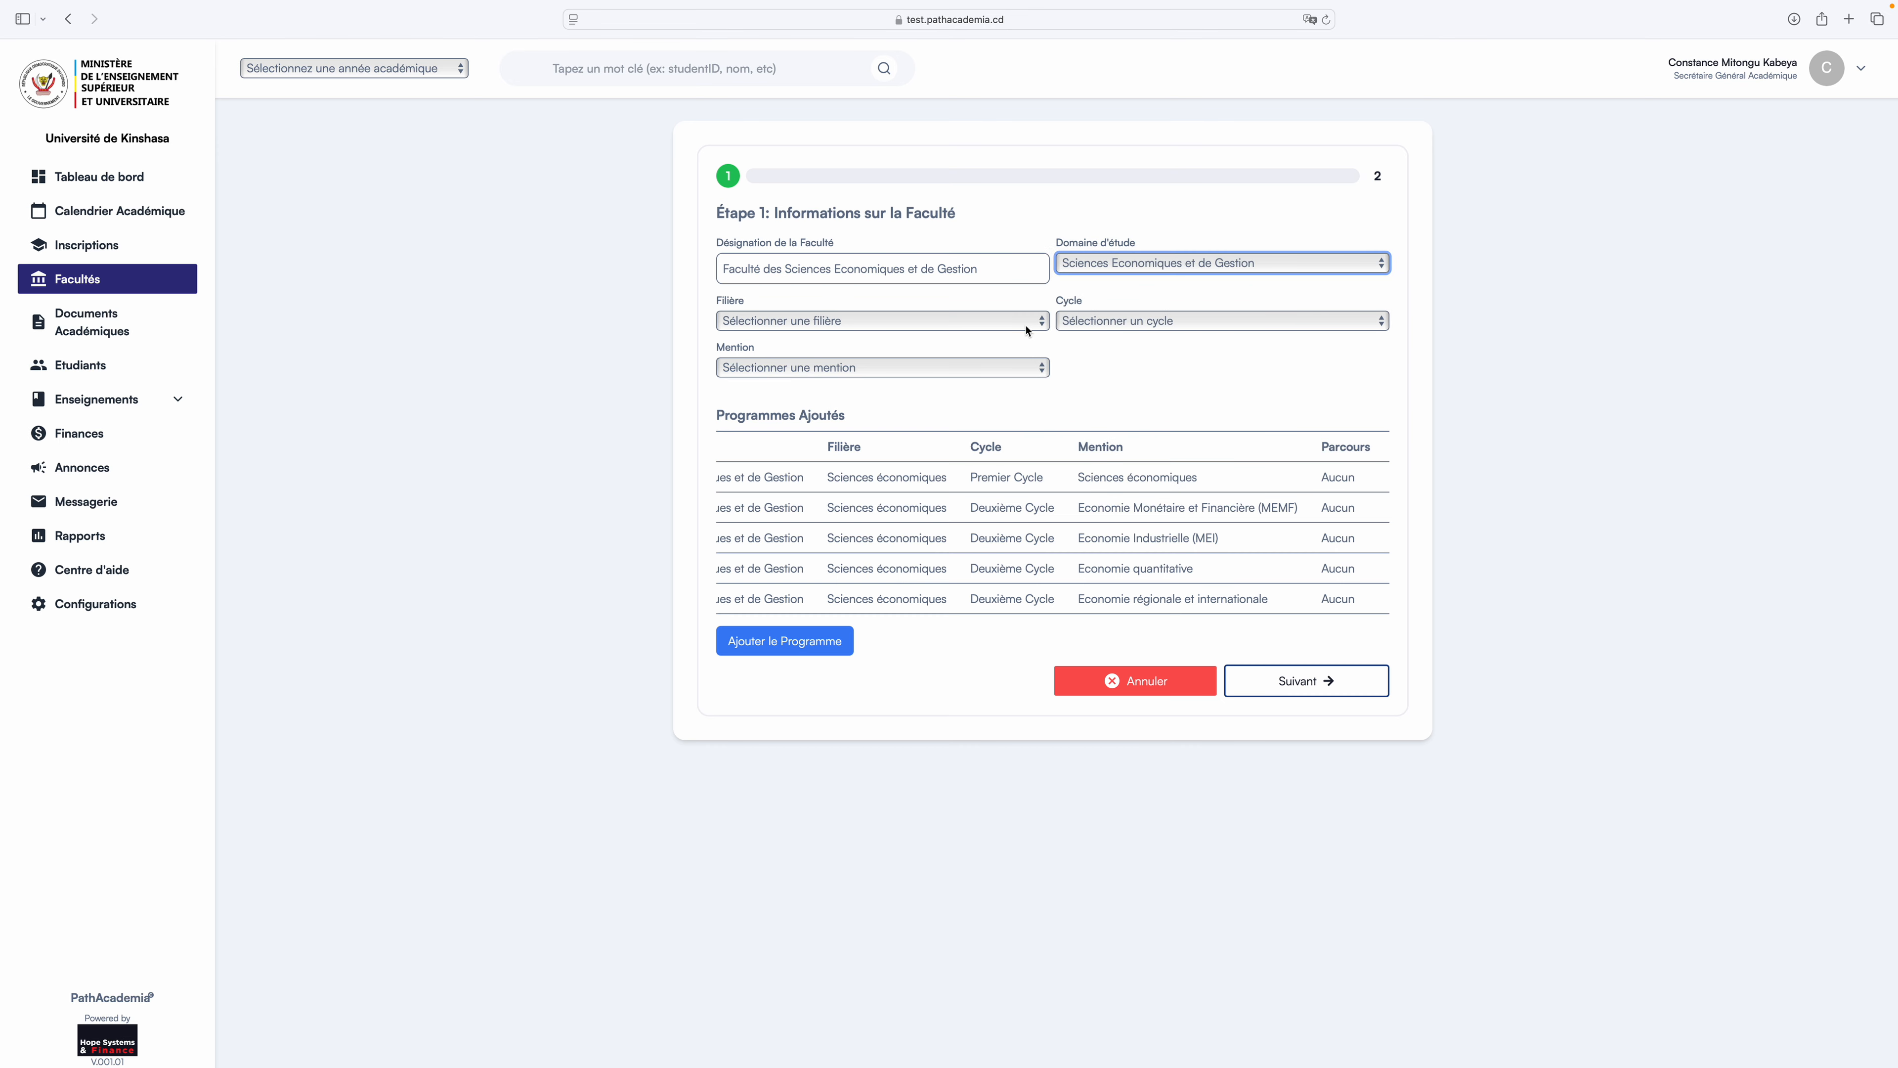
click(1024, 323)
click(999, 340)
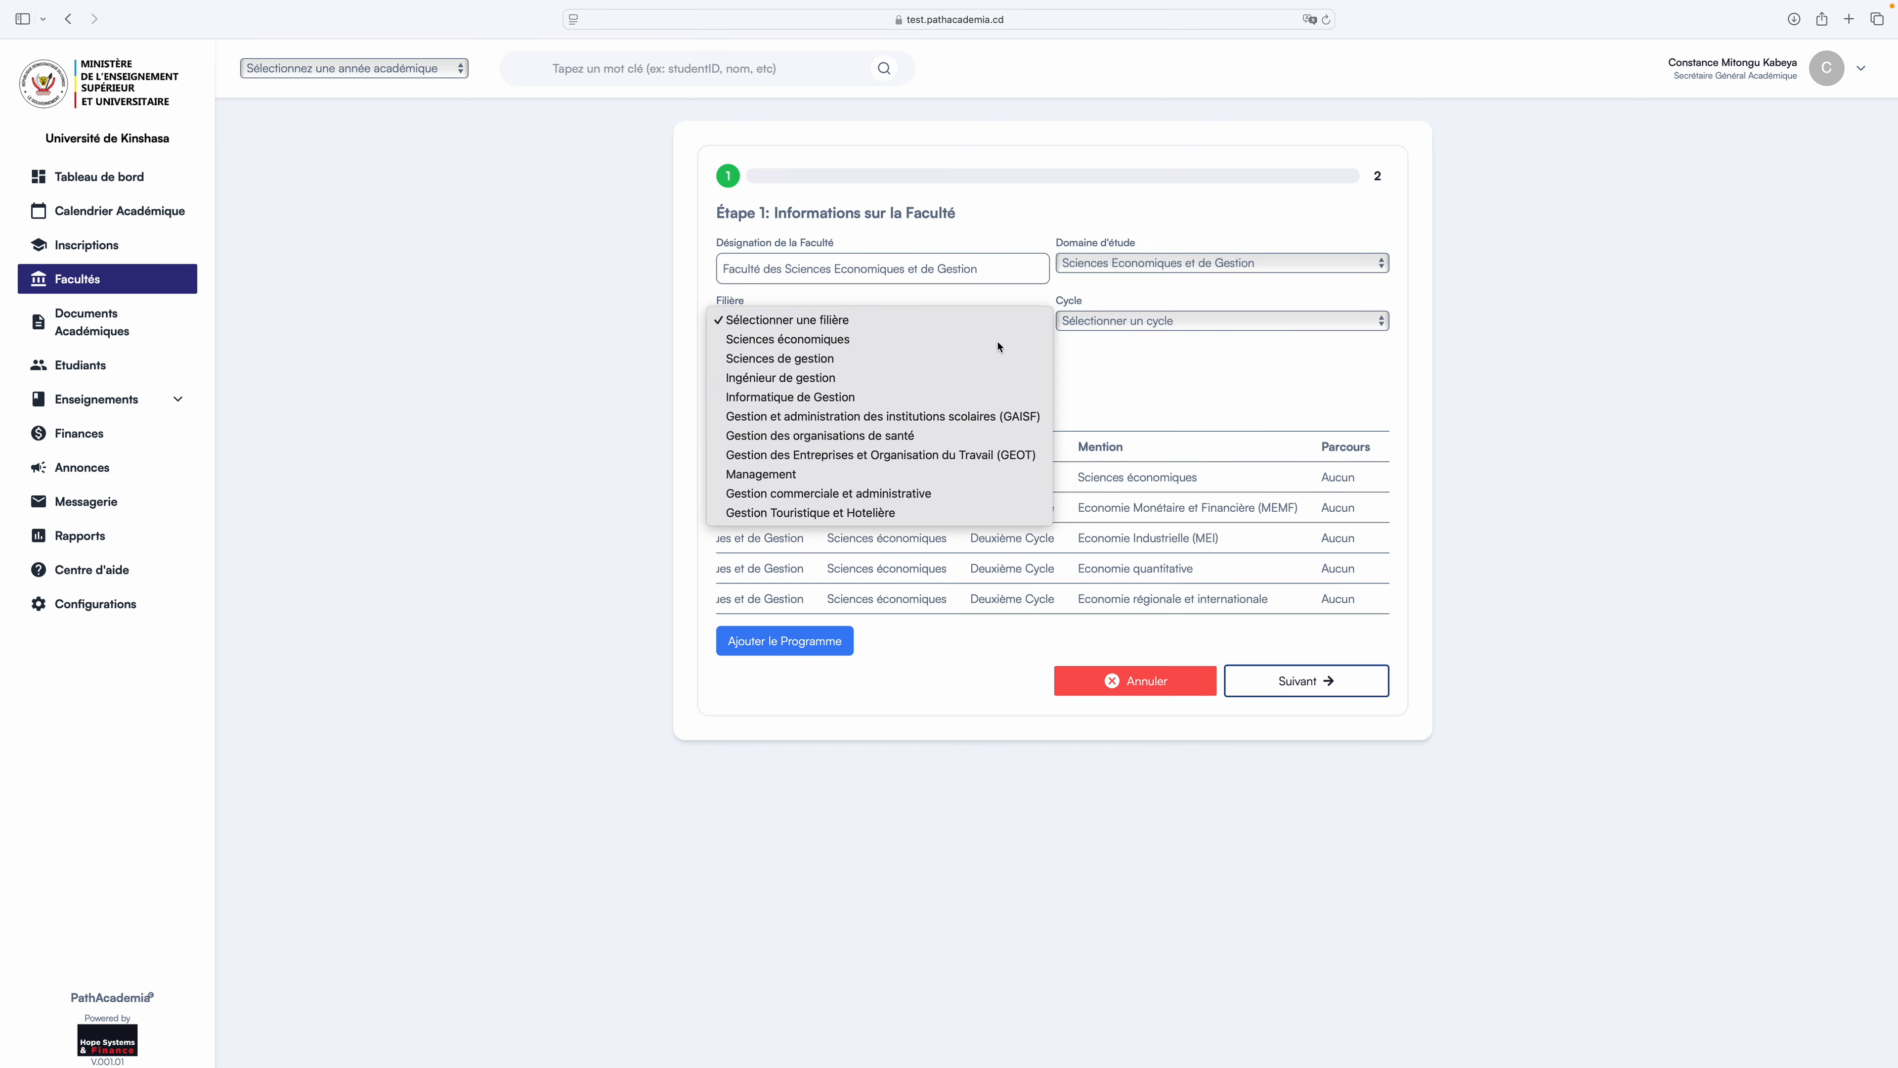
click(1076, 322)
click(1090, 360)
click(1018, 368)
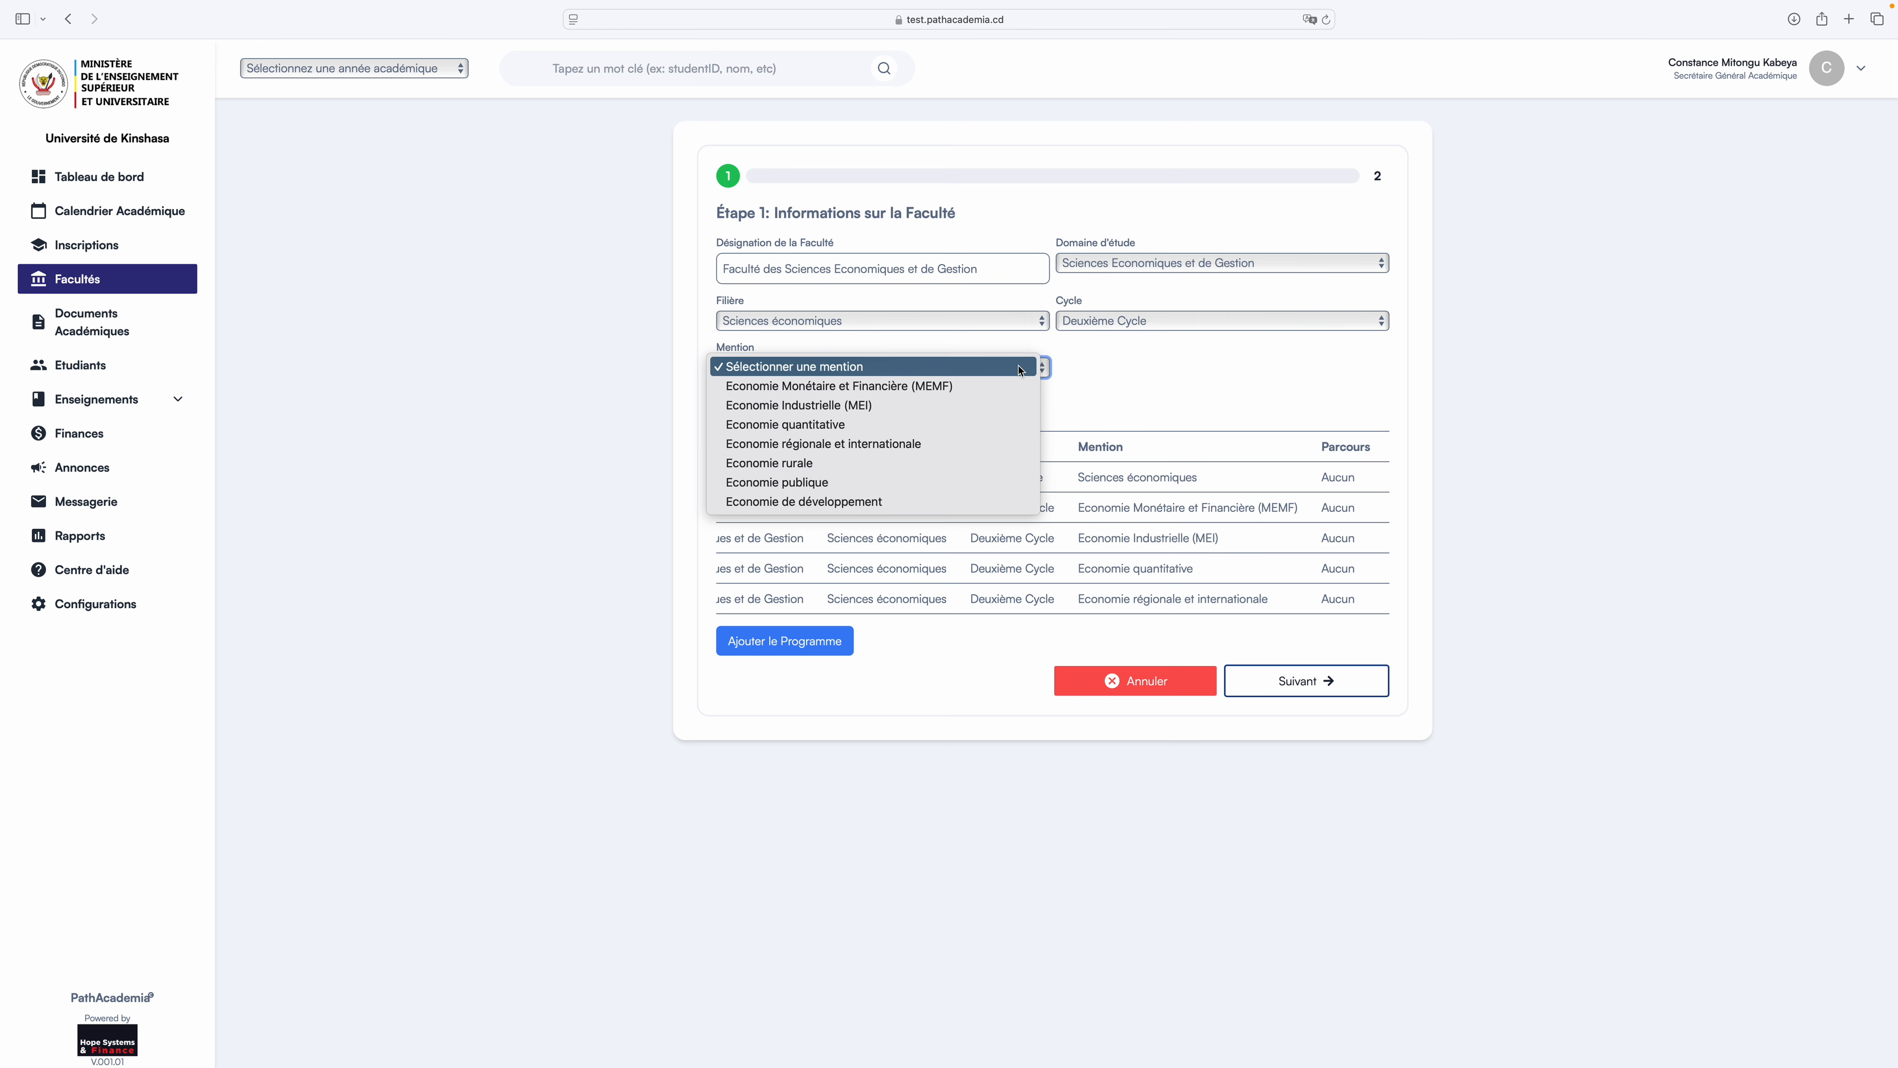
click(964, 464)
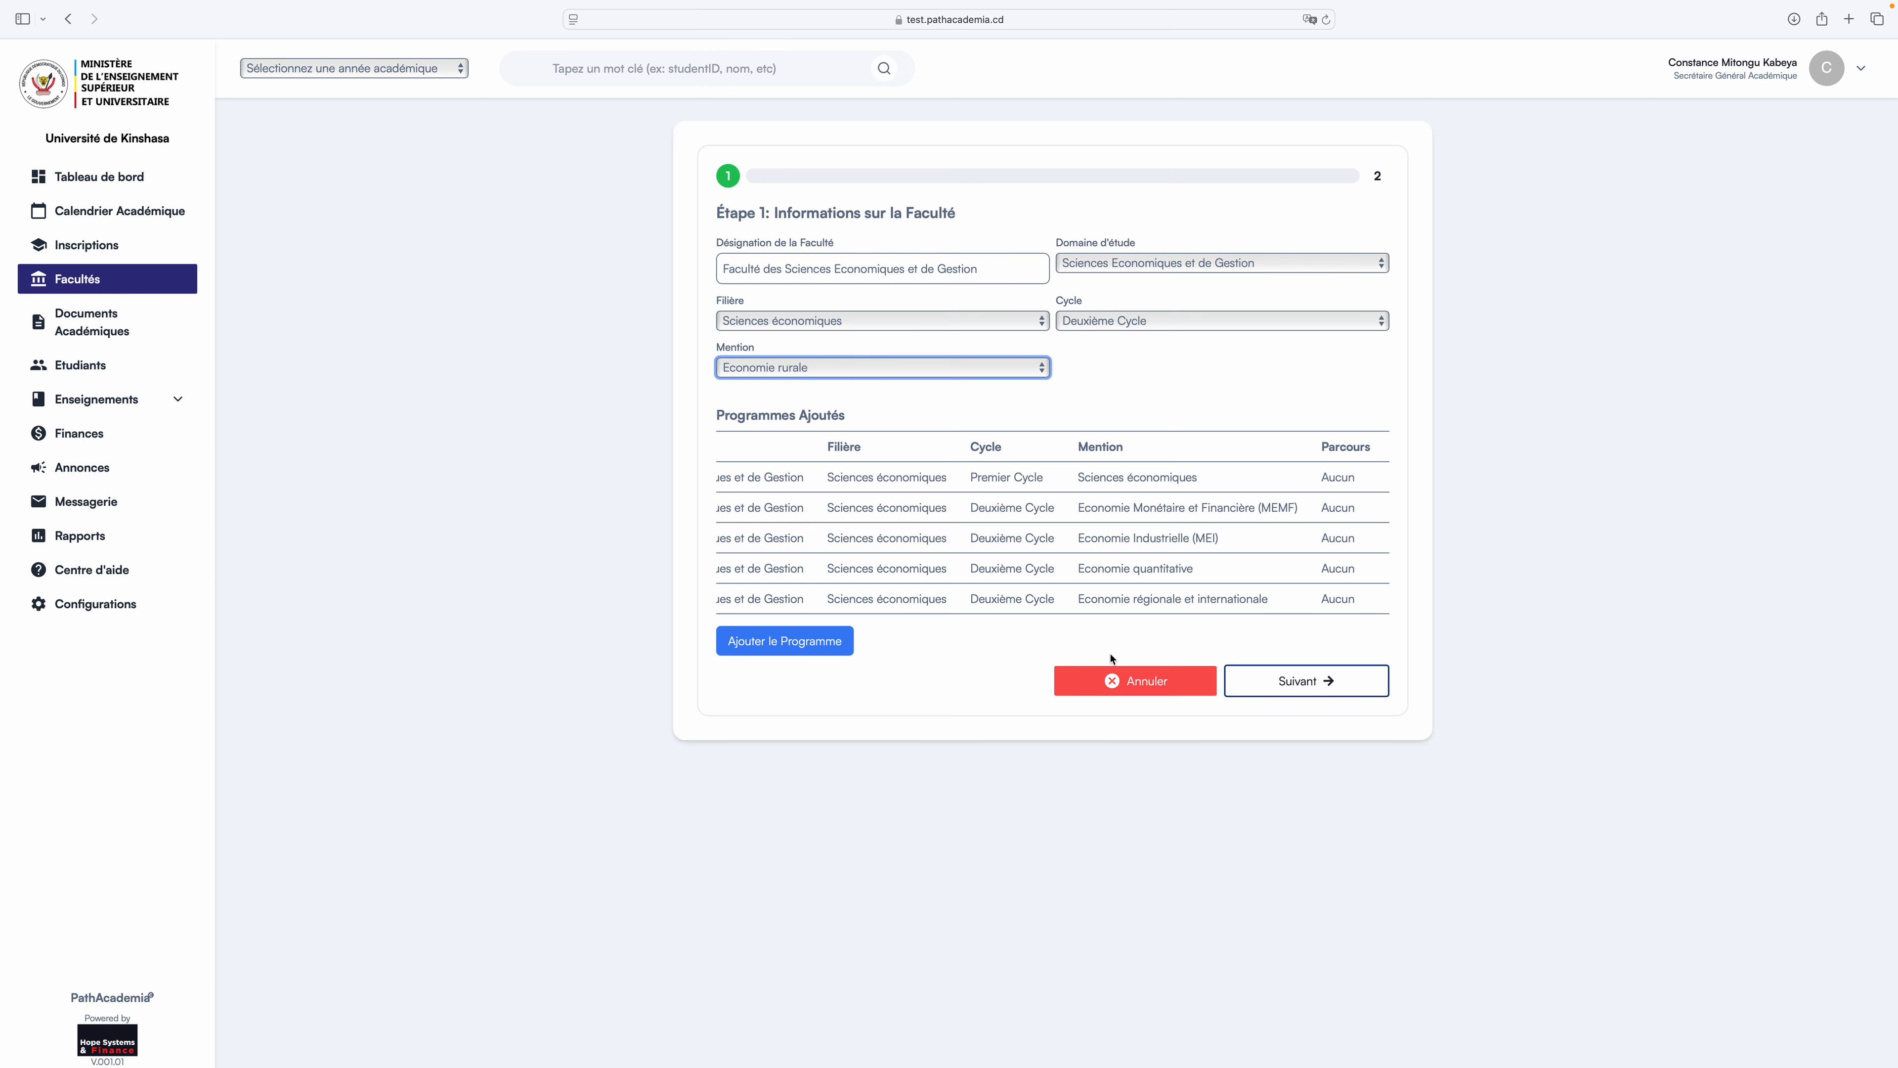
click(794, 644)
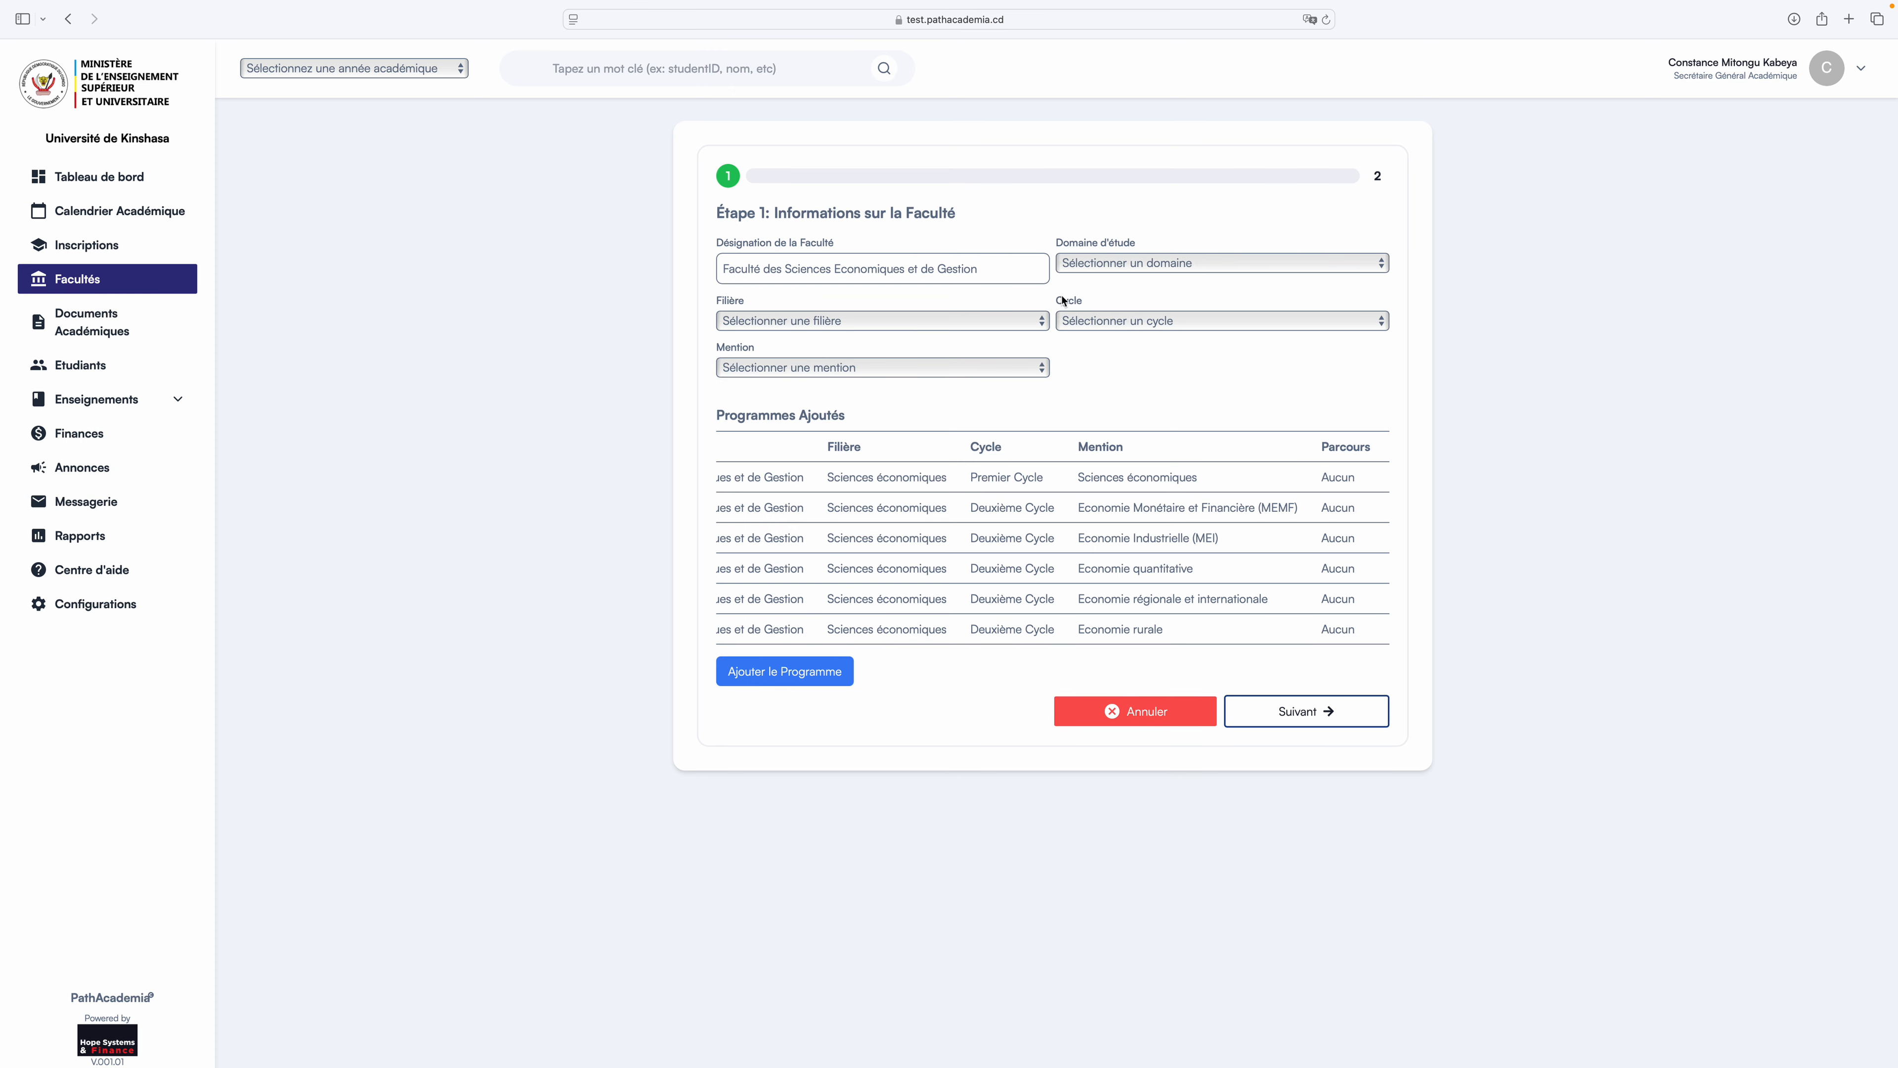
Add a seventh programme with the domain Sciences Economiques et de Gestion, filière Sciences économiques, cycle Deuxième Cycle and mention Economie publique.
click(1069, 262)
click(1077, 300)
click(1023, 323)
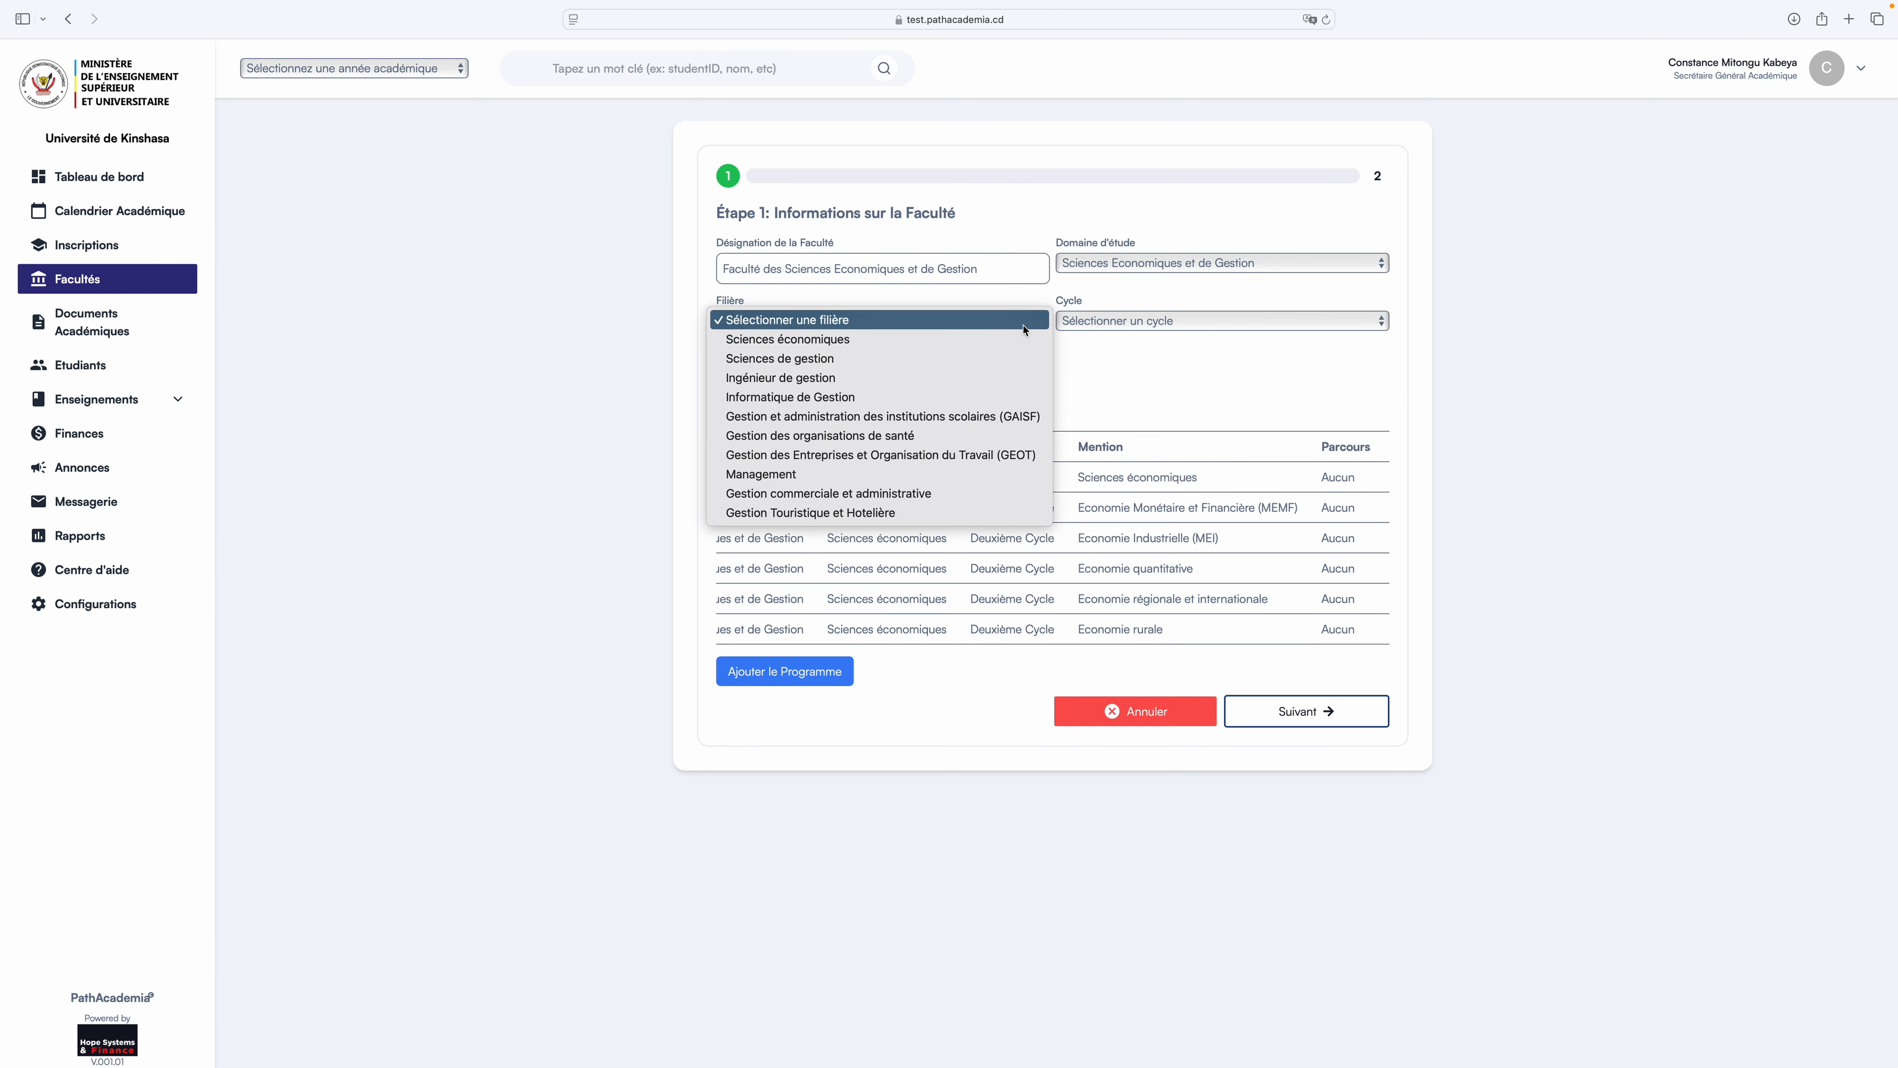
click(1018, 340)
click(1099, 321)
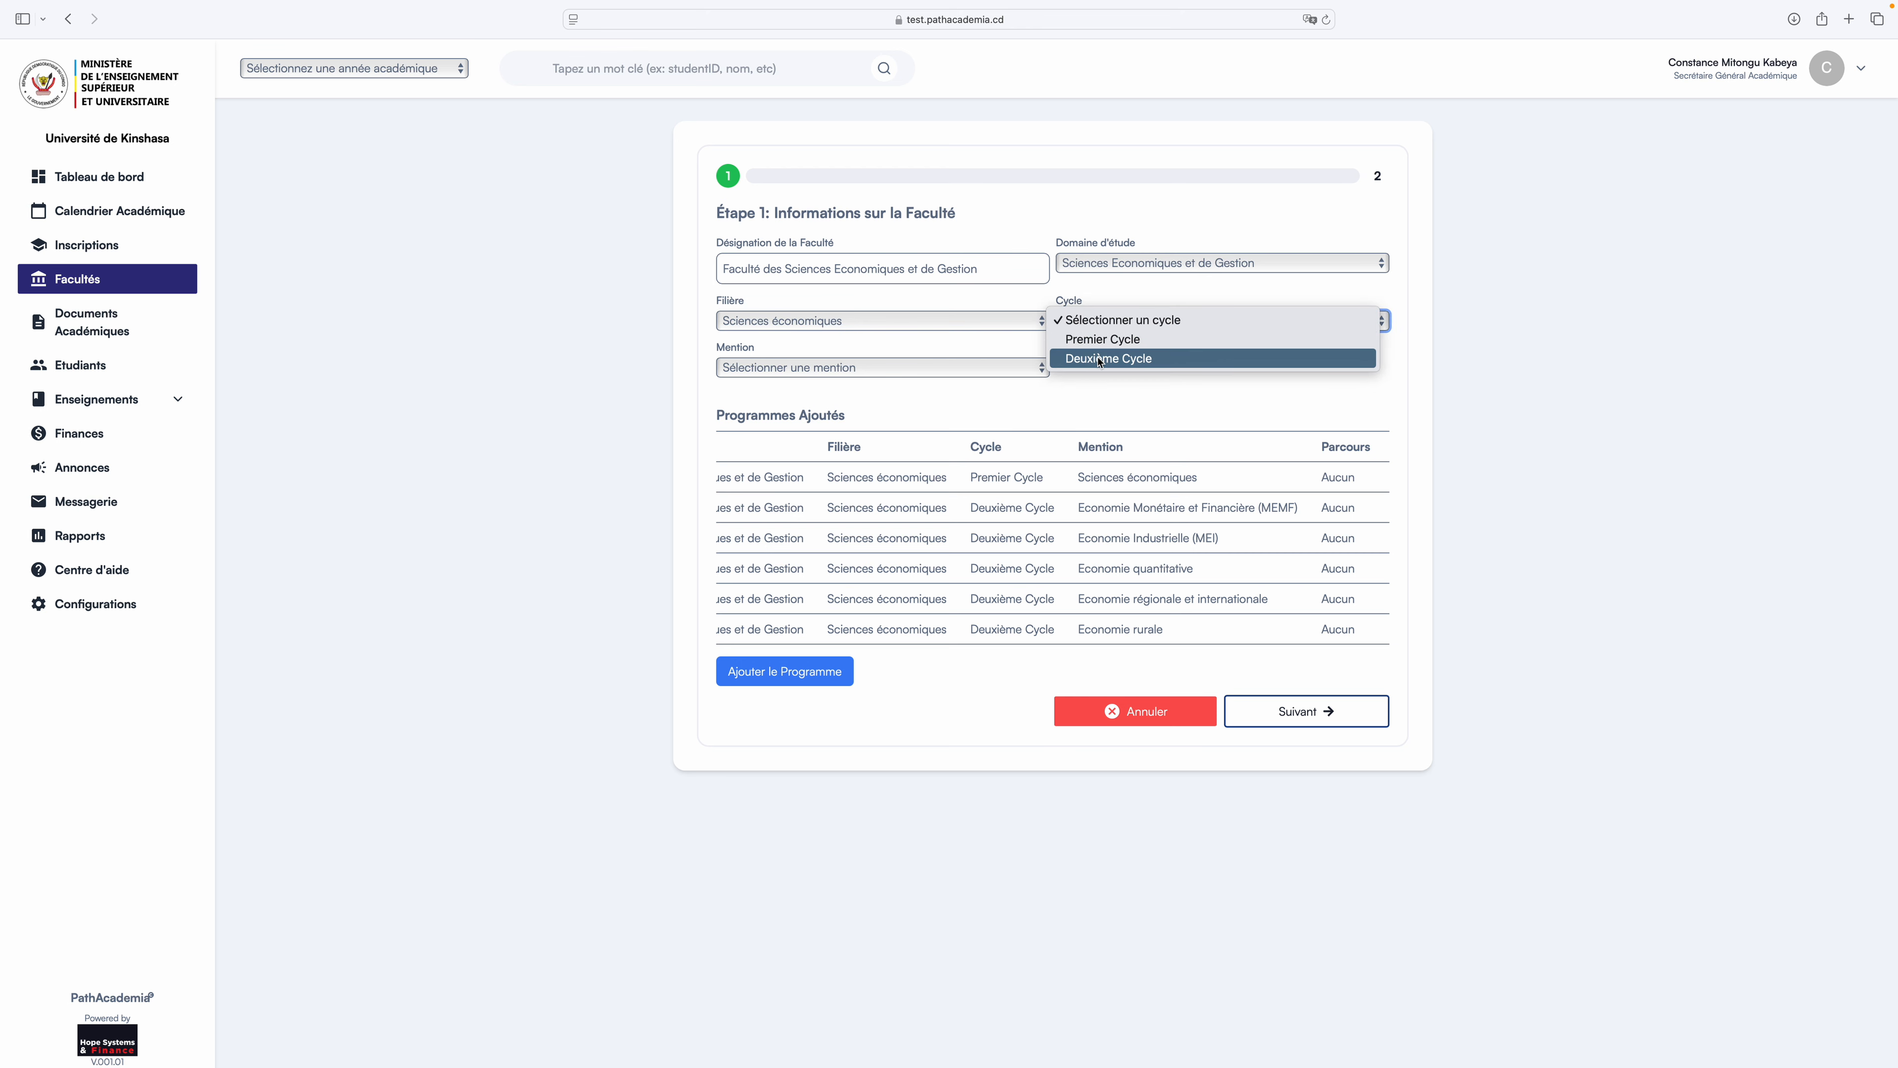
click(1099, 360)
click(1017, 369)
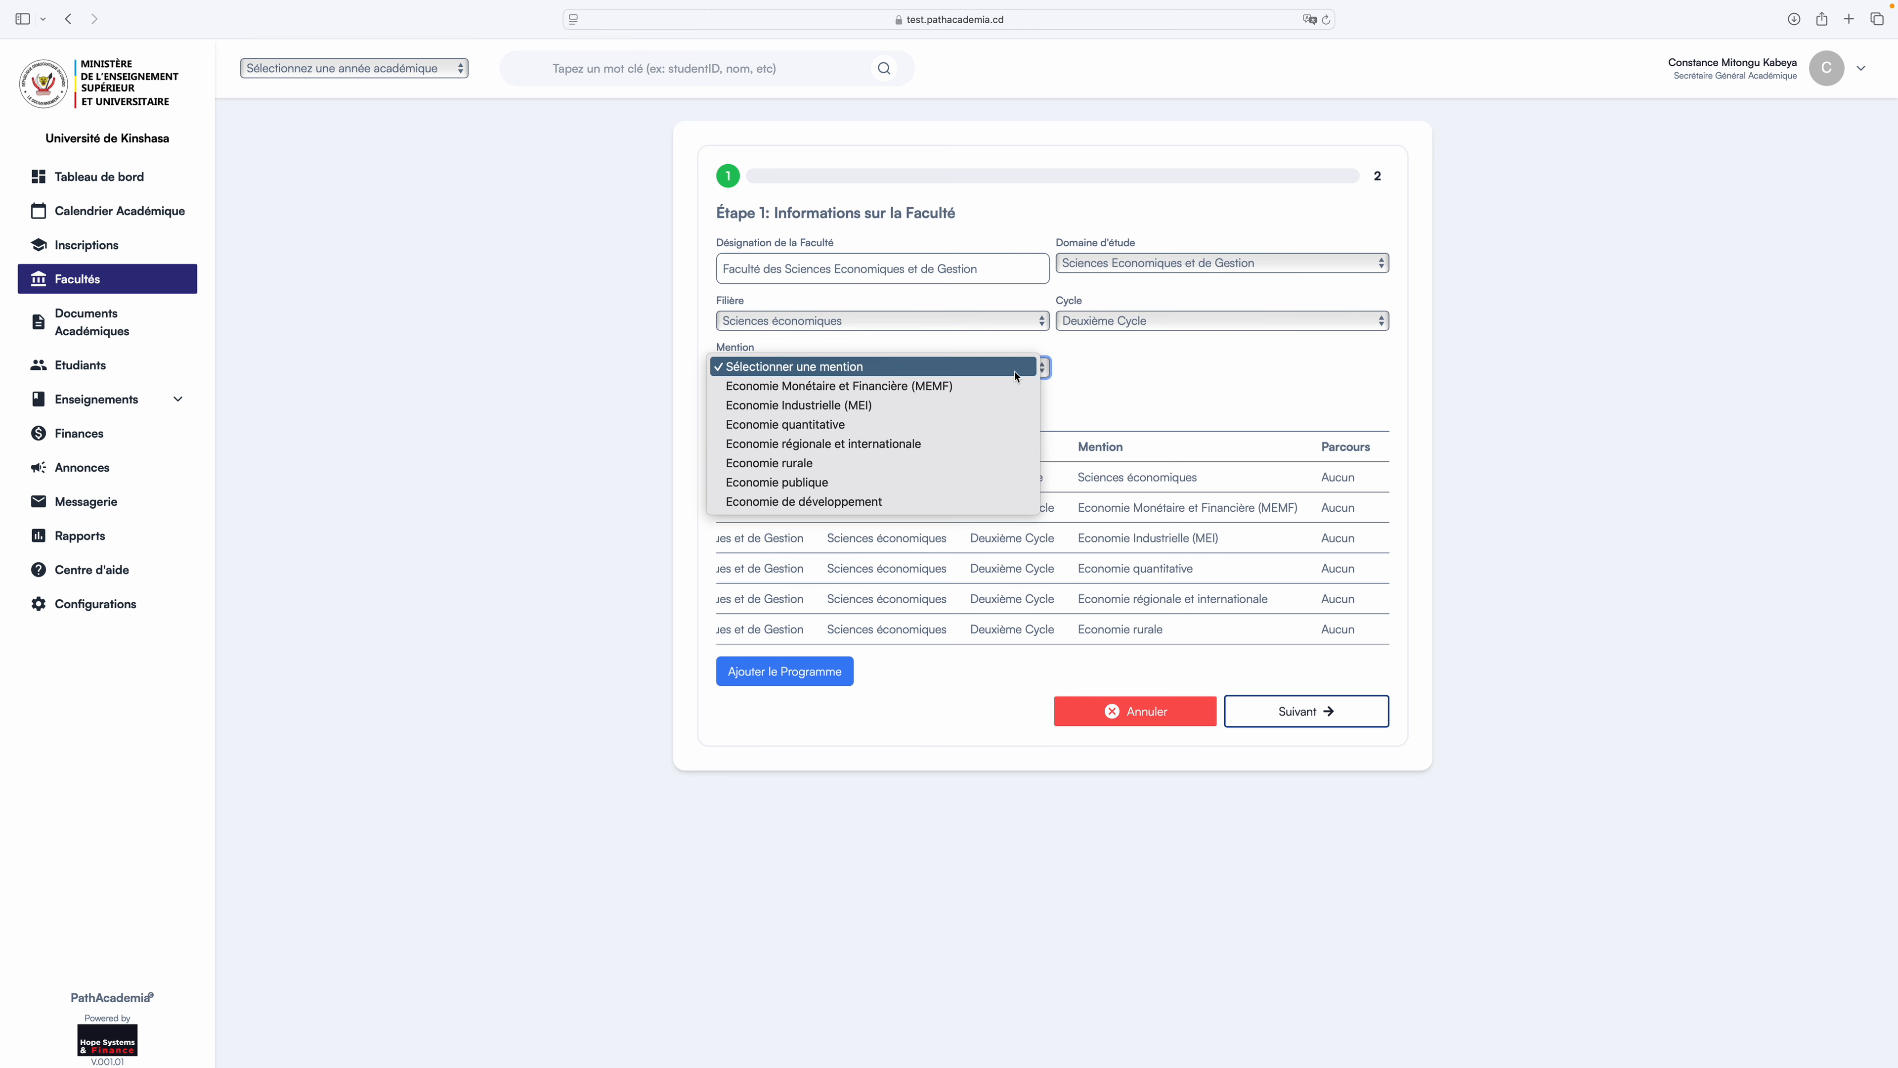
click(996, 483)
click(848, 671)
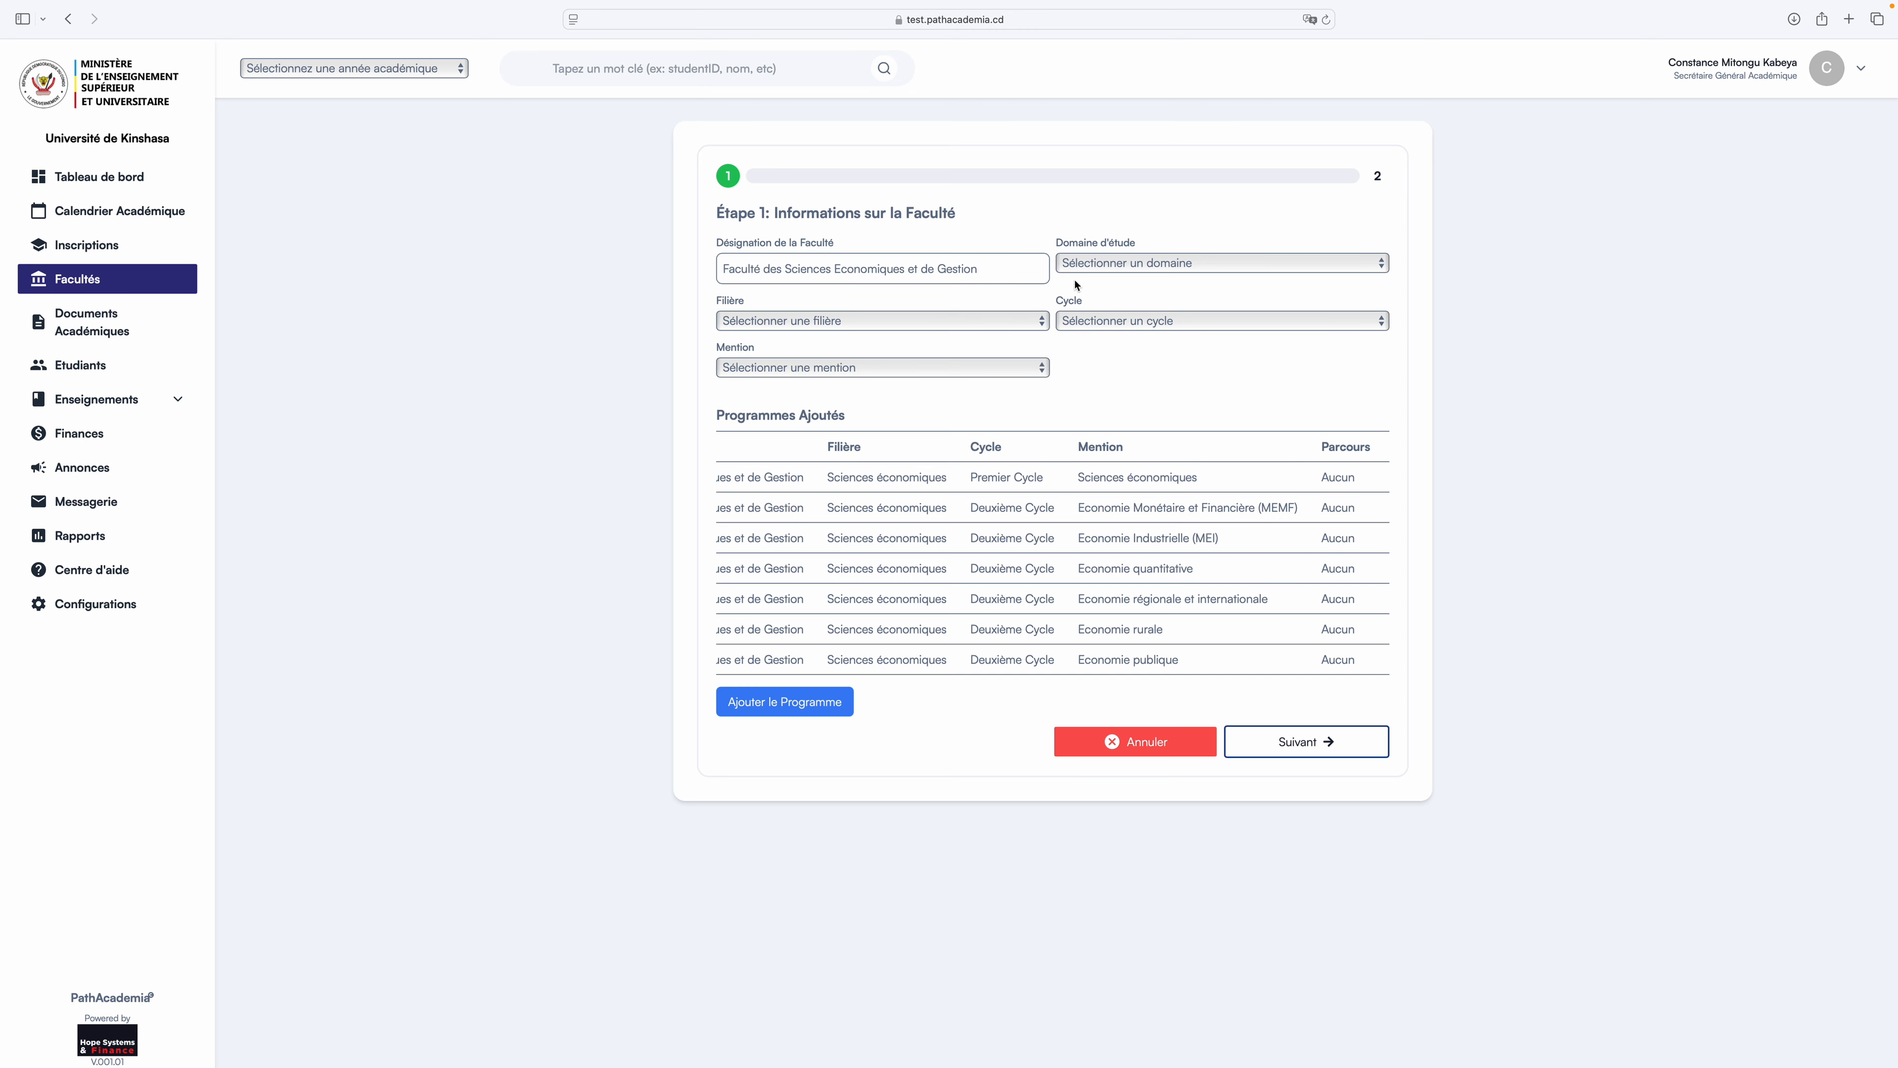
Add an eighth programme with the domain Sciences Economiques et de Gestion, filière Sciences économiques, cycle Deuxième Cycle and mention Economie de développement.
click(1099, 263)
click(1101, 301)
click(1002, 321)
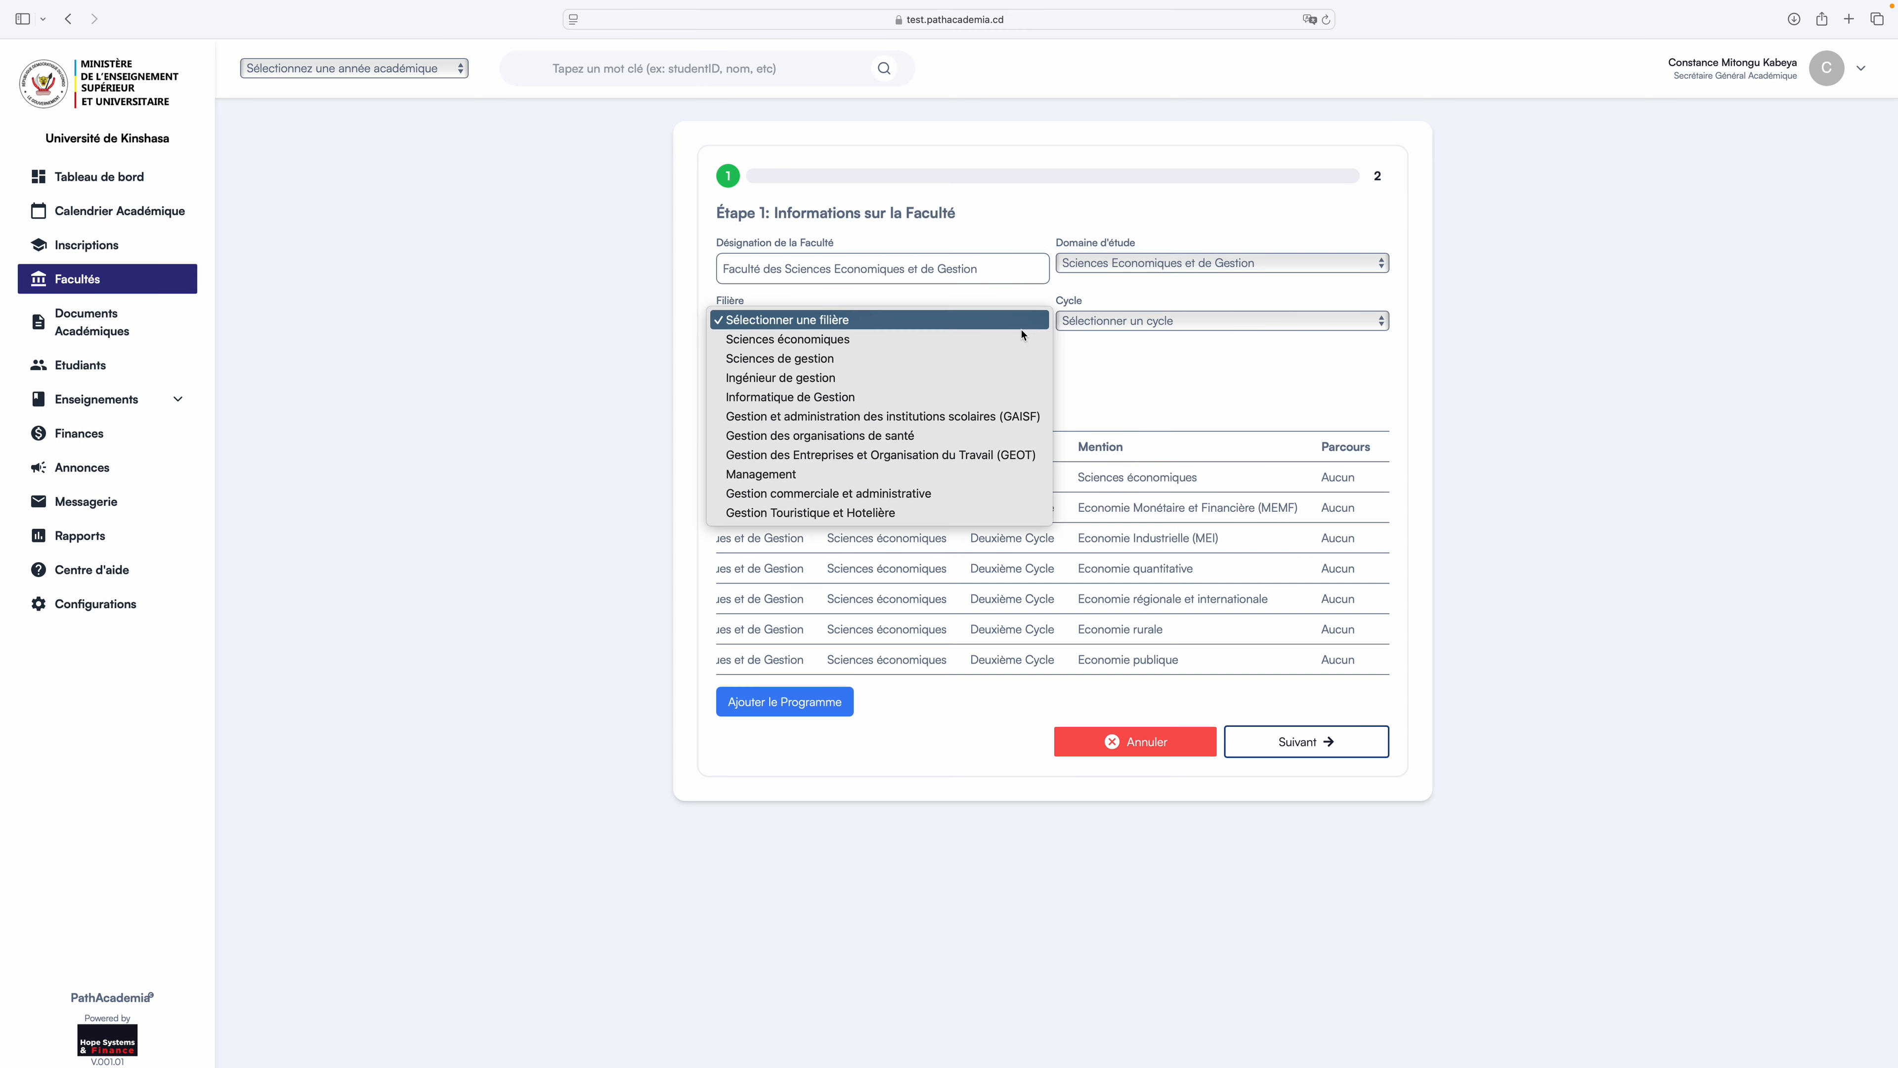
click(1004, 340)
click(1069, 321)
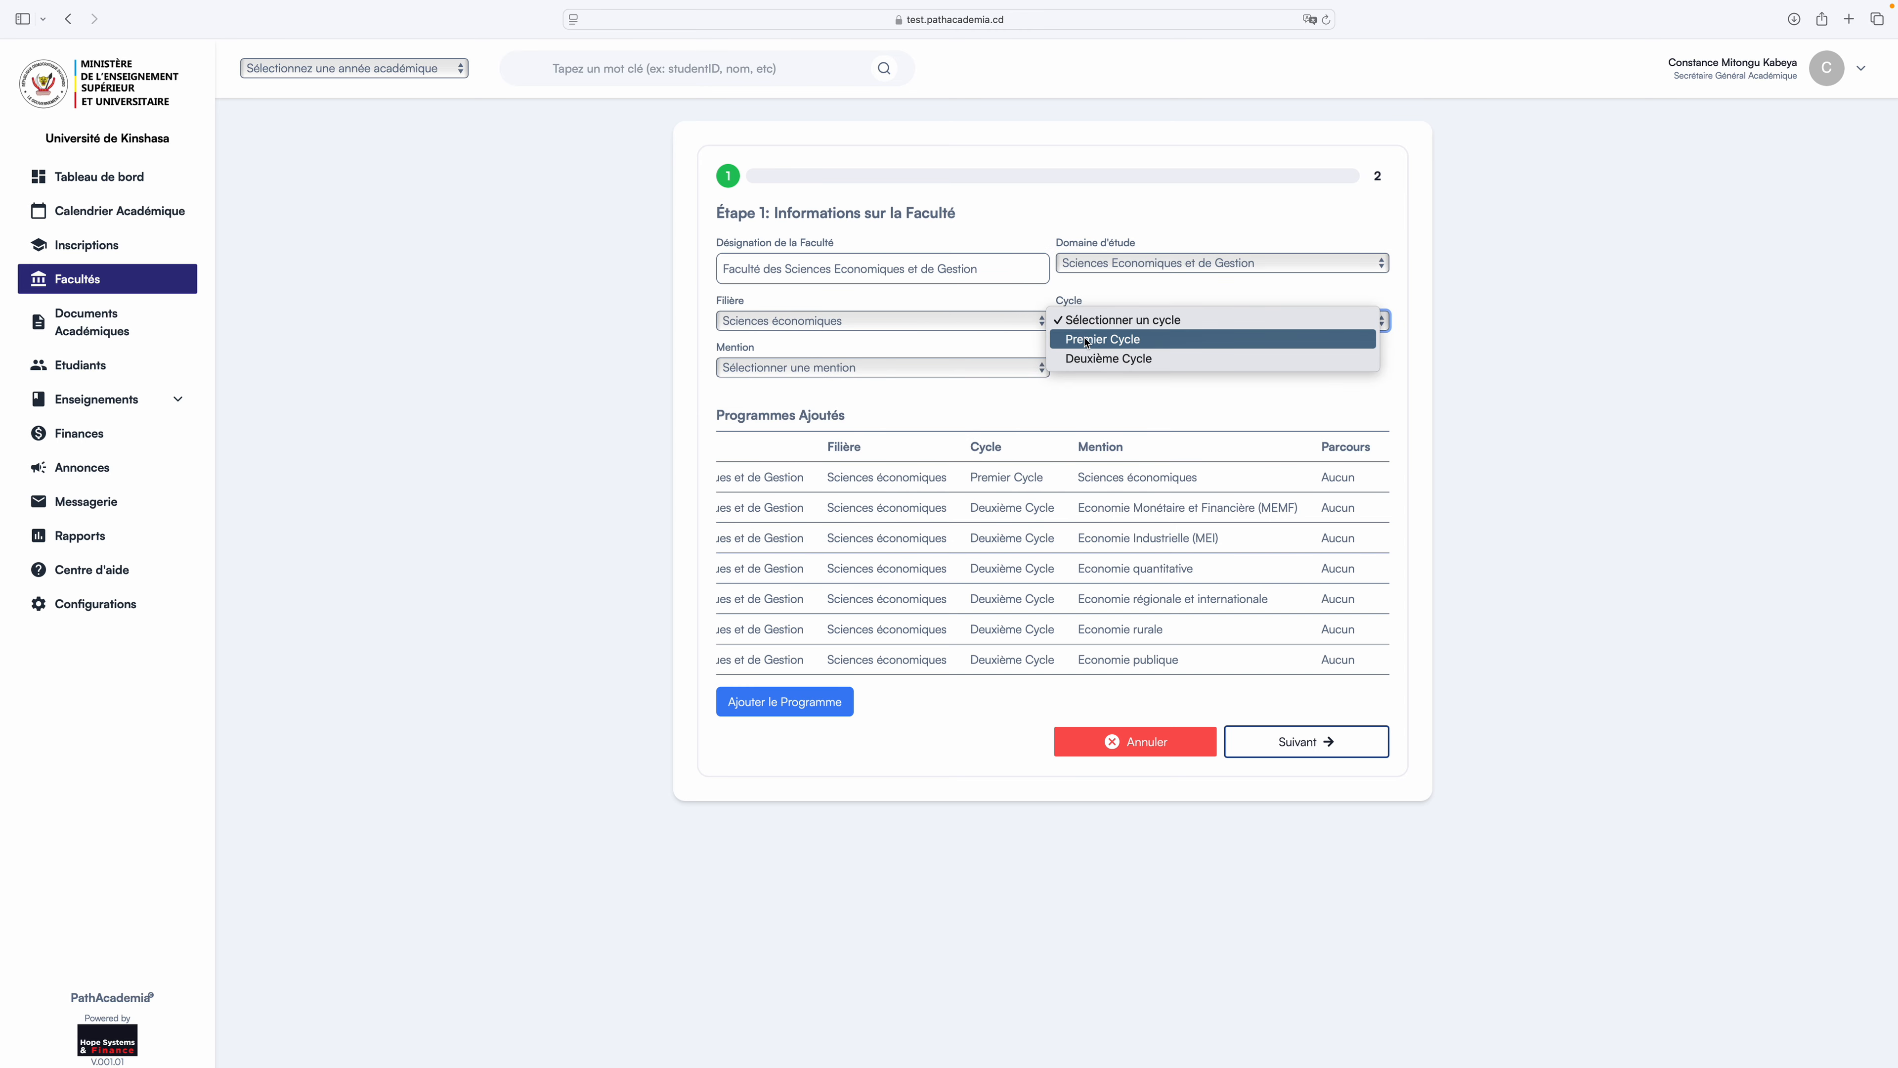
click(1069, 356)
click(1023, 373)
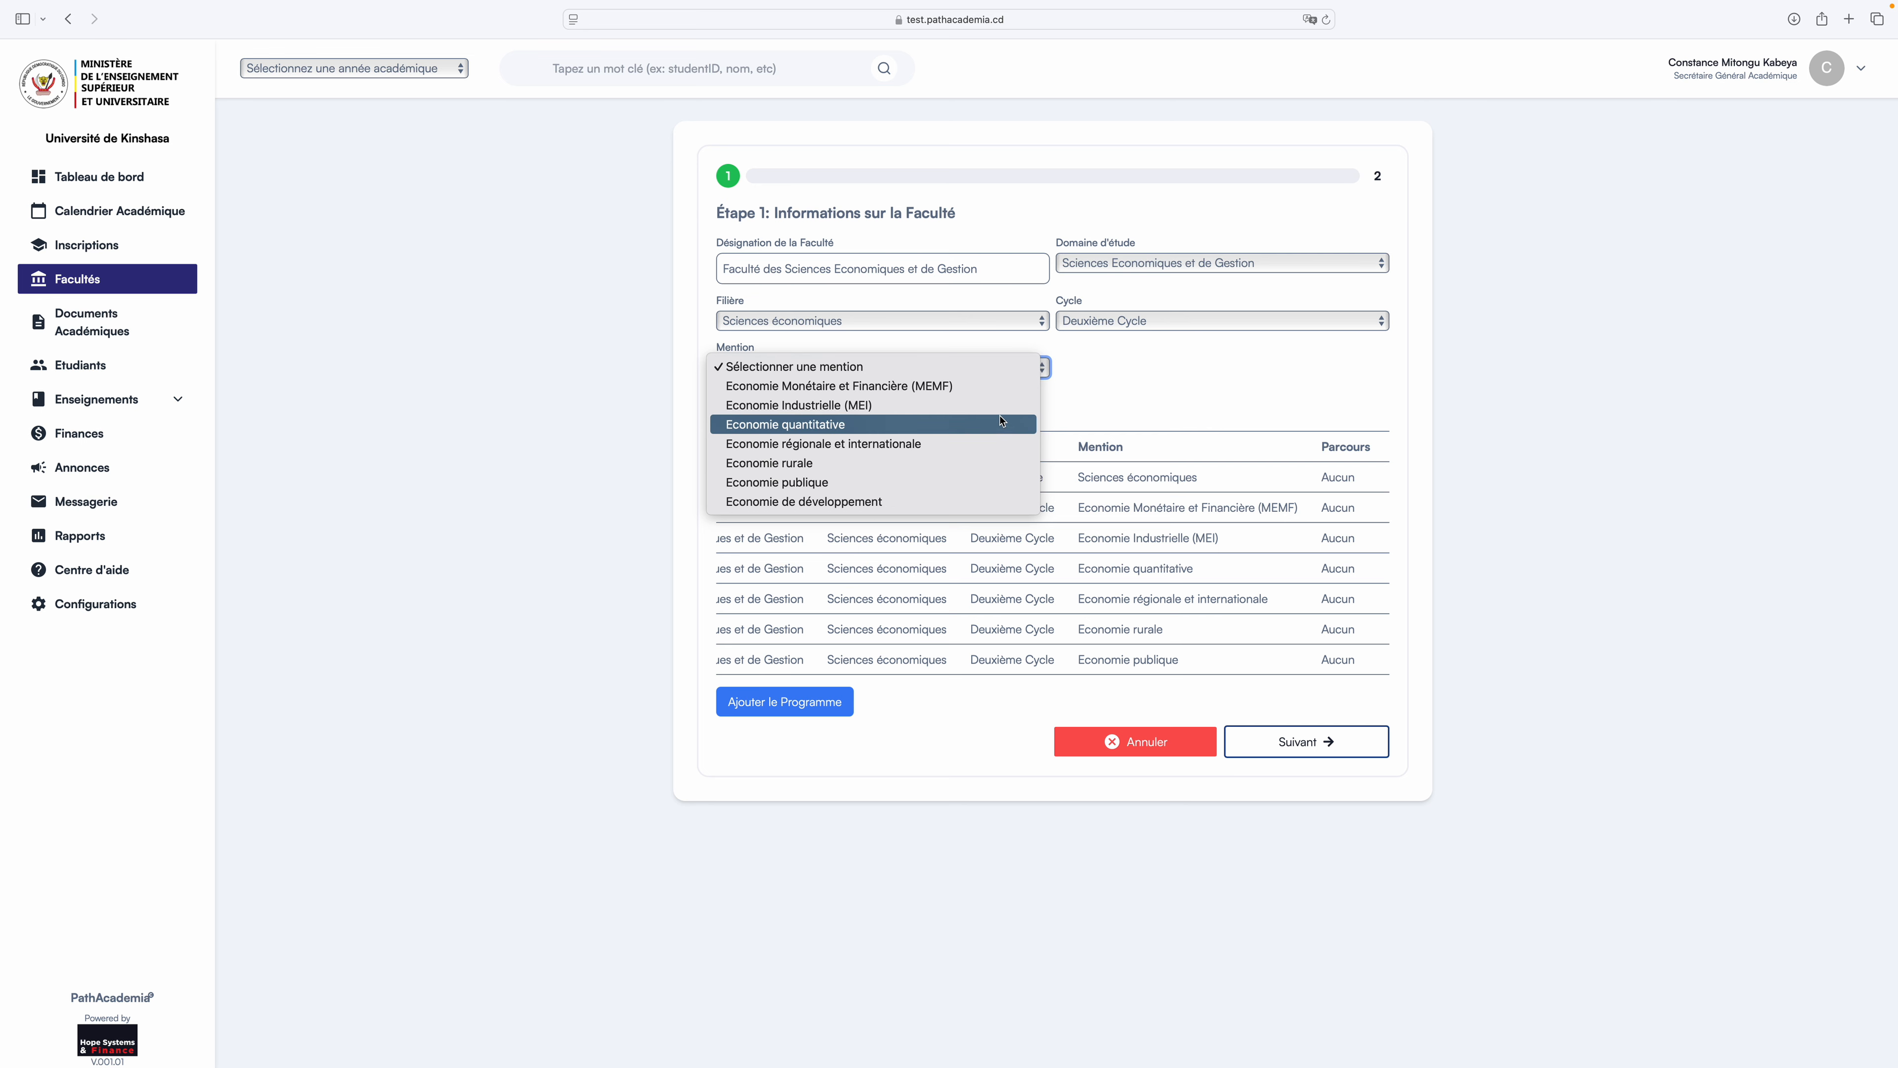
click(972, 502)
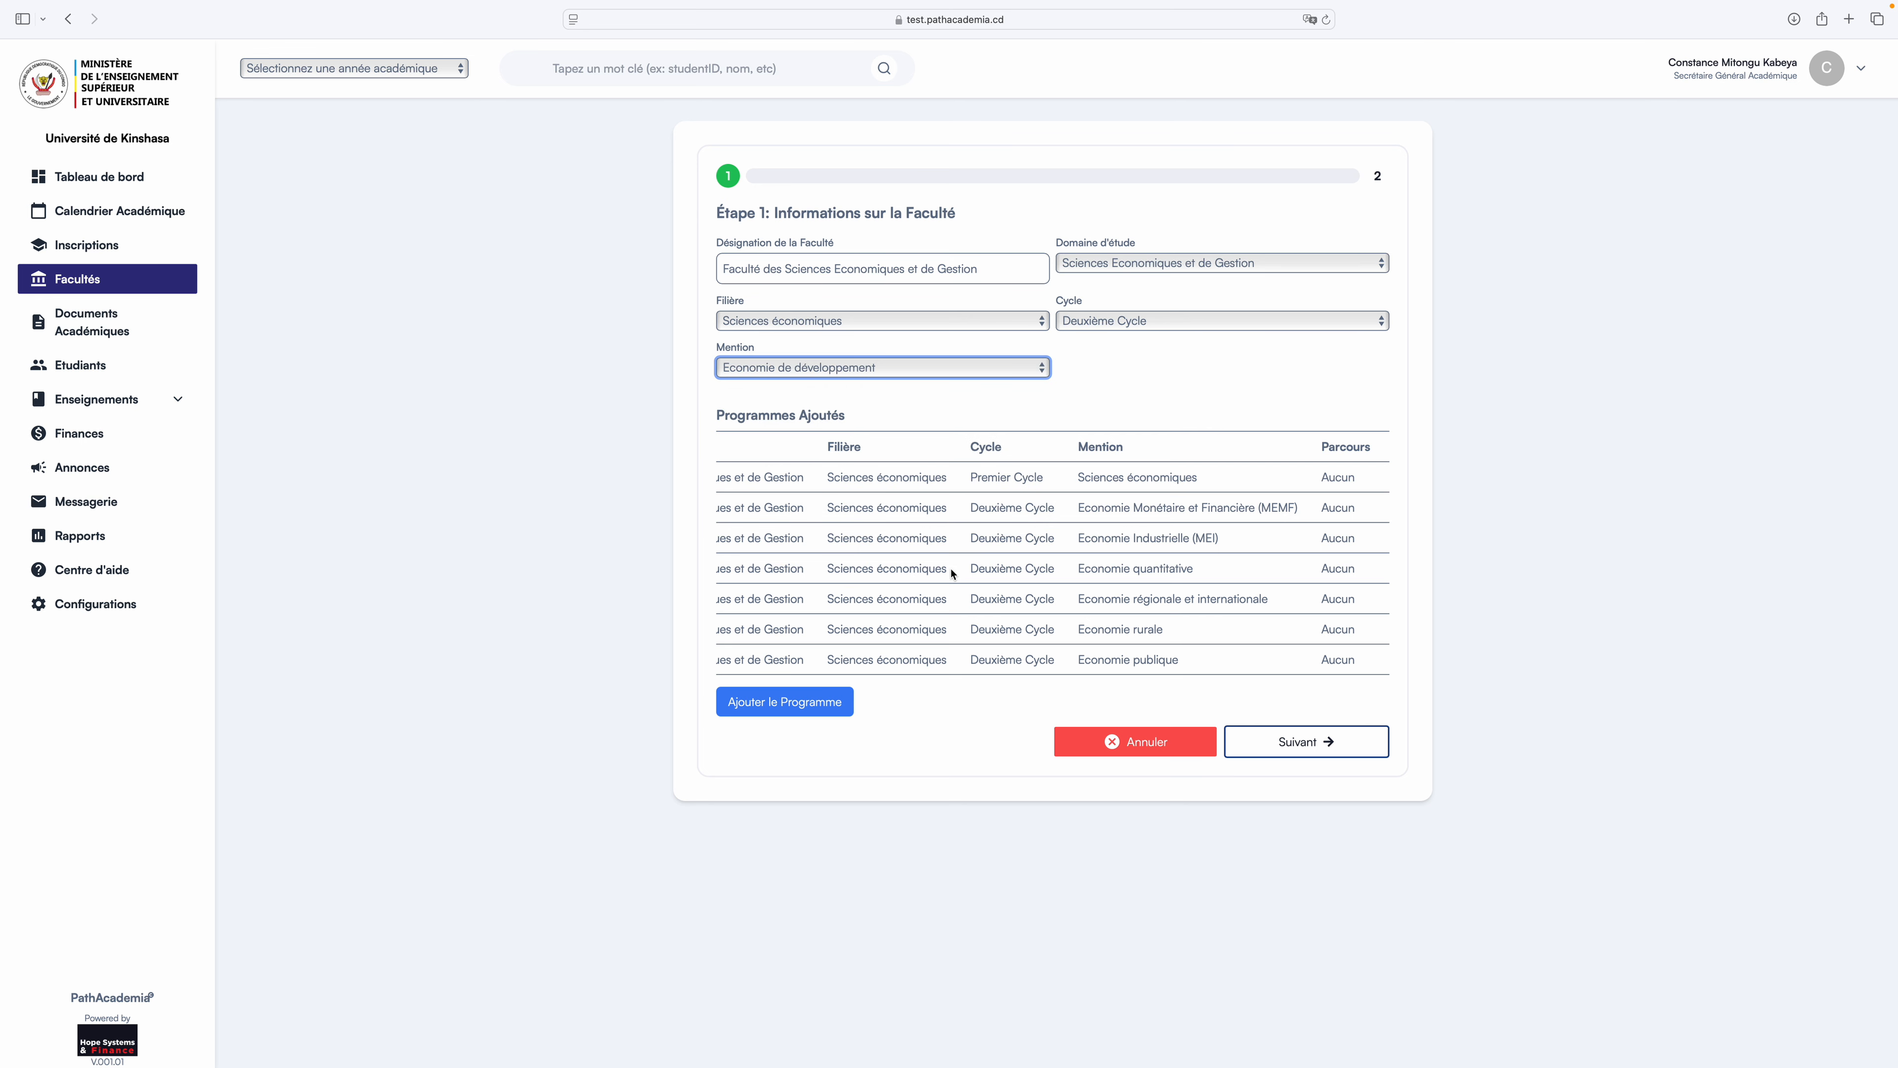
click(811, 703)
Start a ninth programme for the faculty with the domain Sciences Economiques et de Gestion.
scroll(831, 556, left, 5)
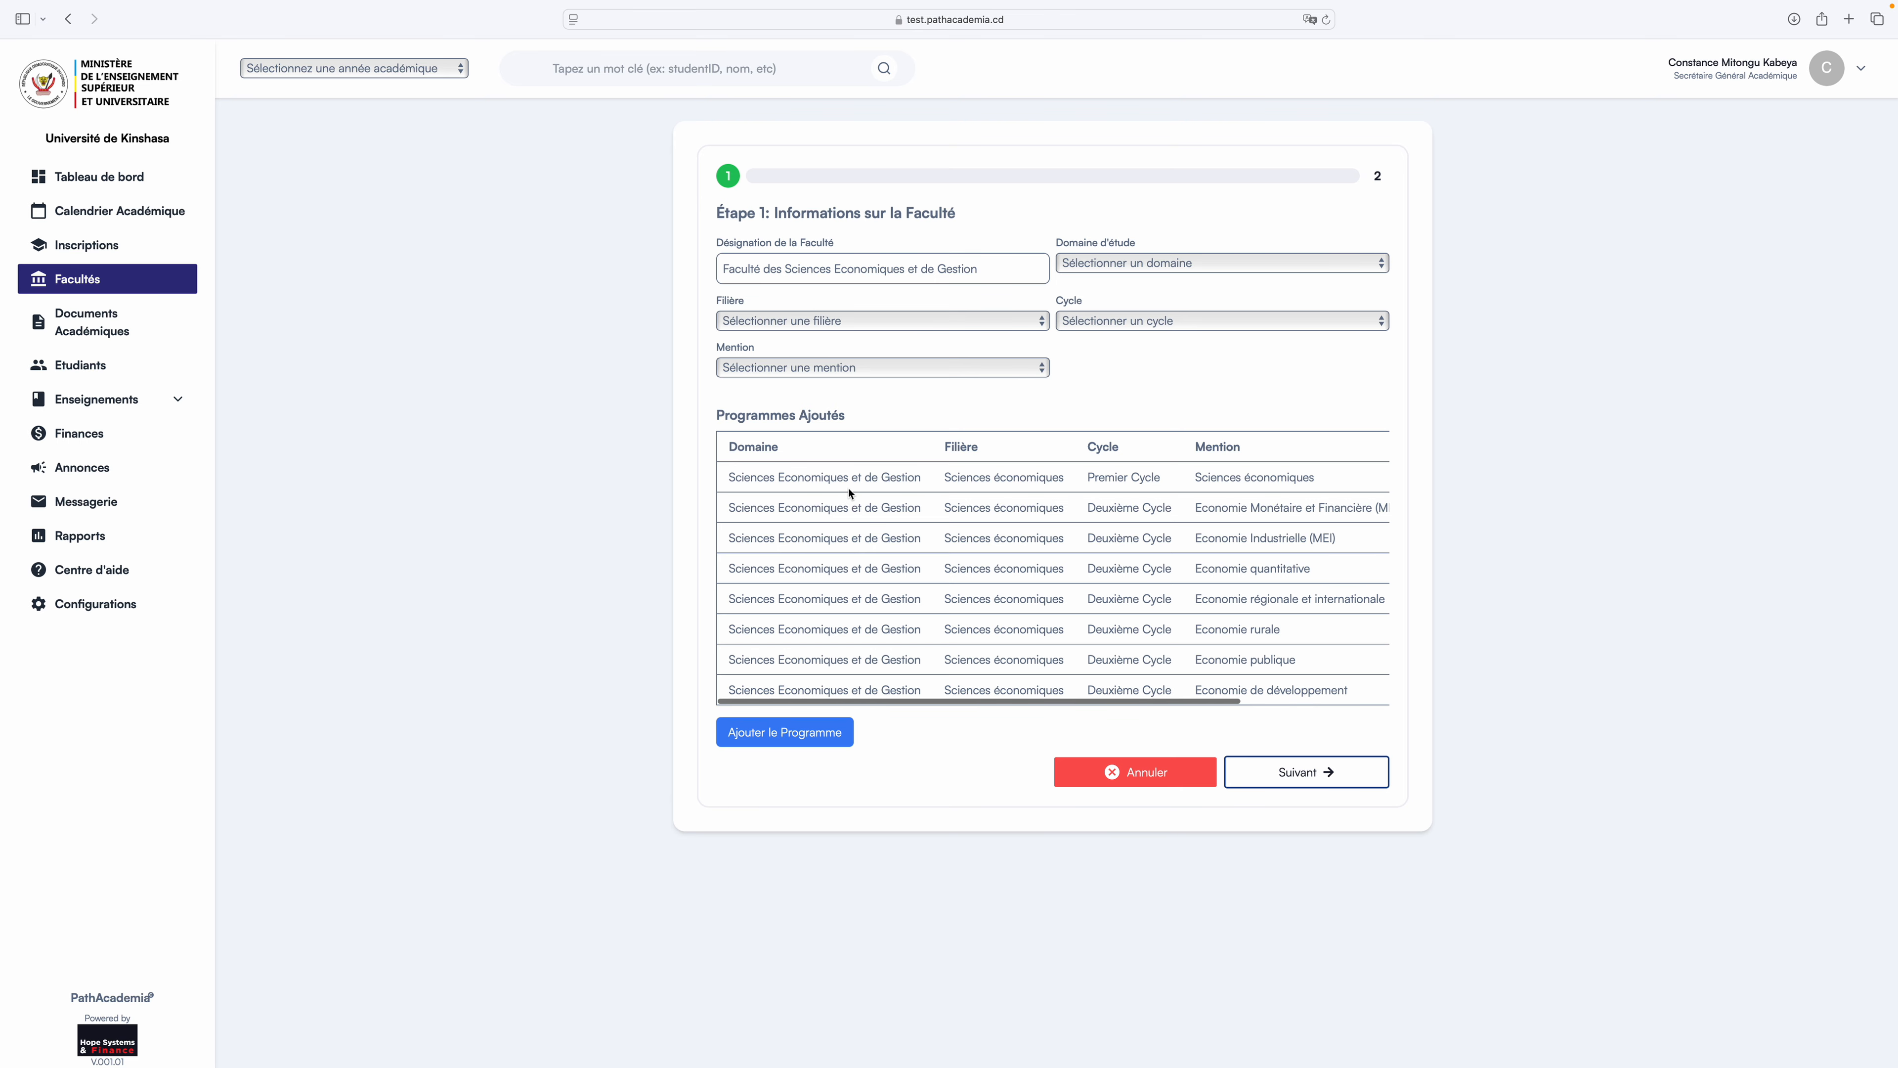
scroll(859, 486, down, 3)
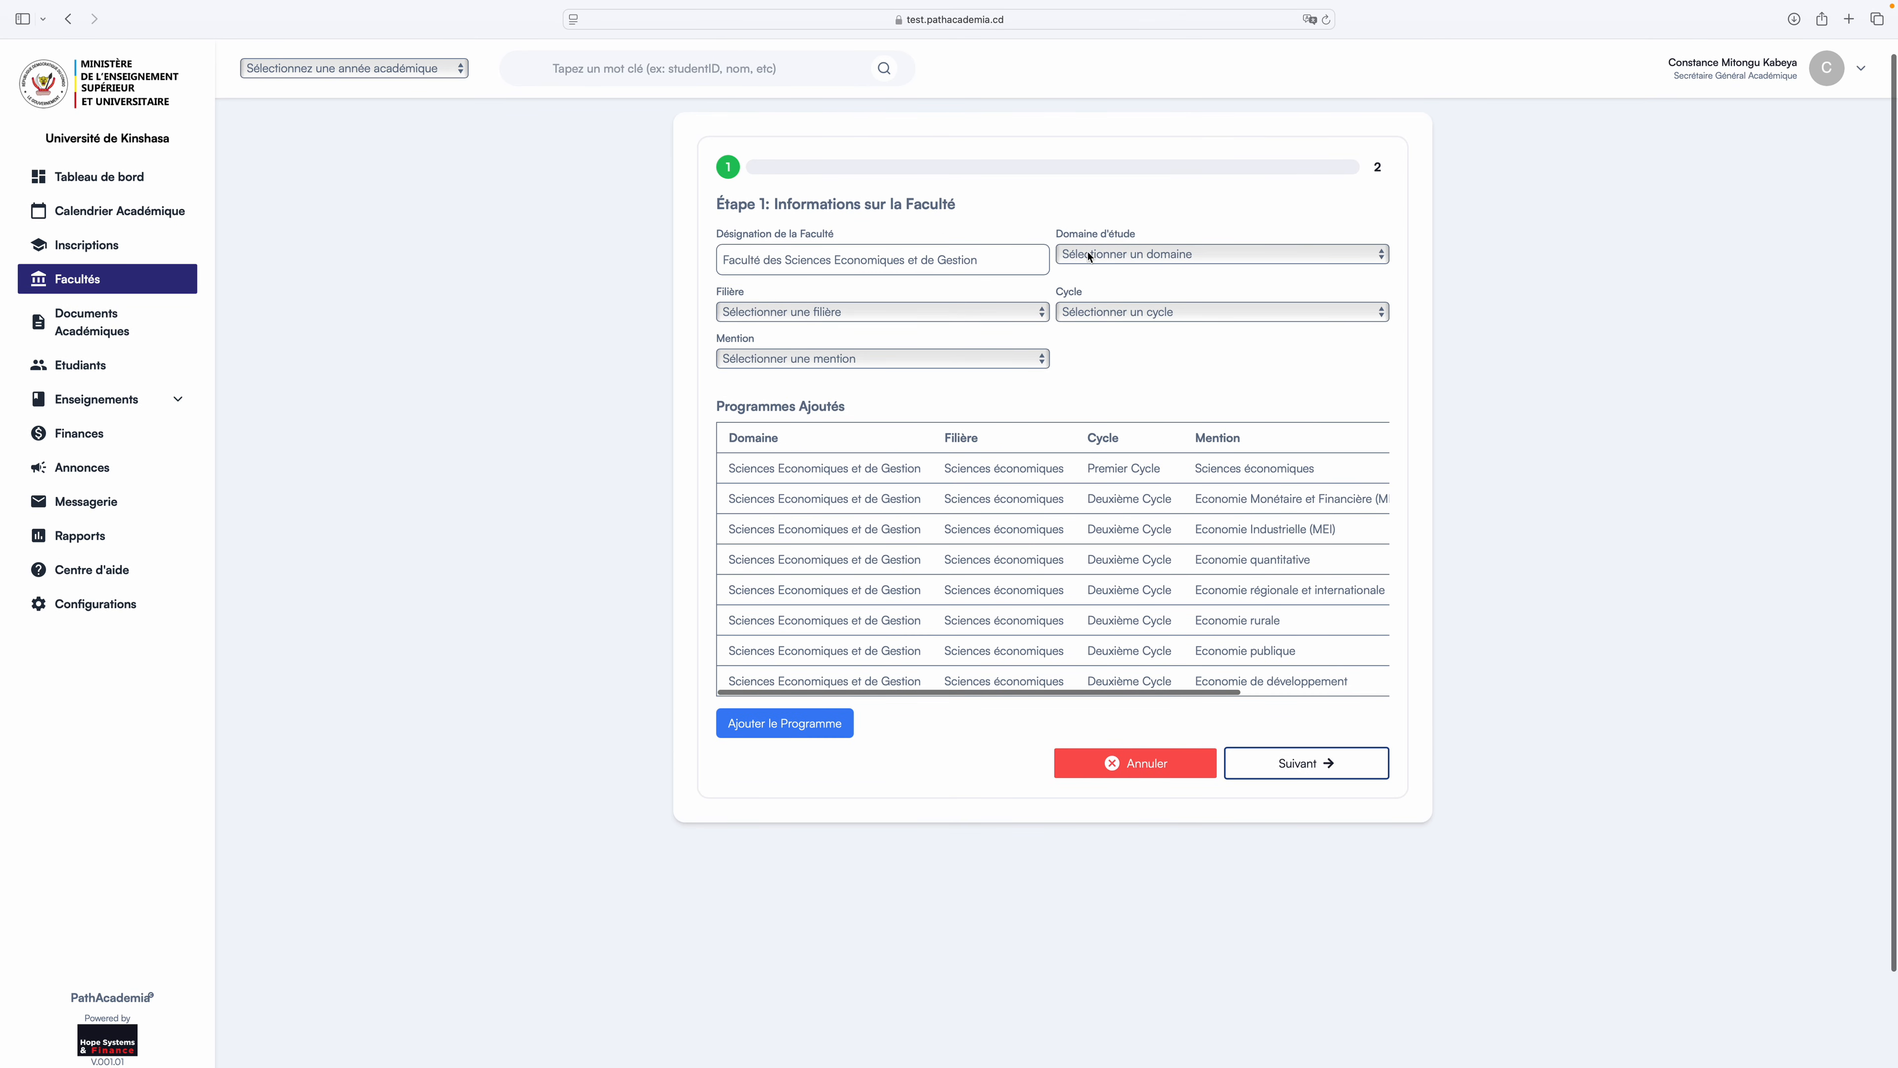
click(1088, 257)
click(1090, 294)
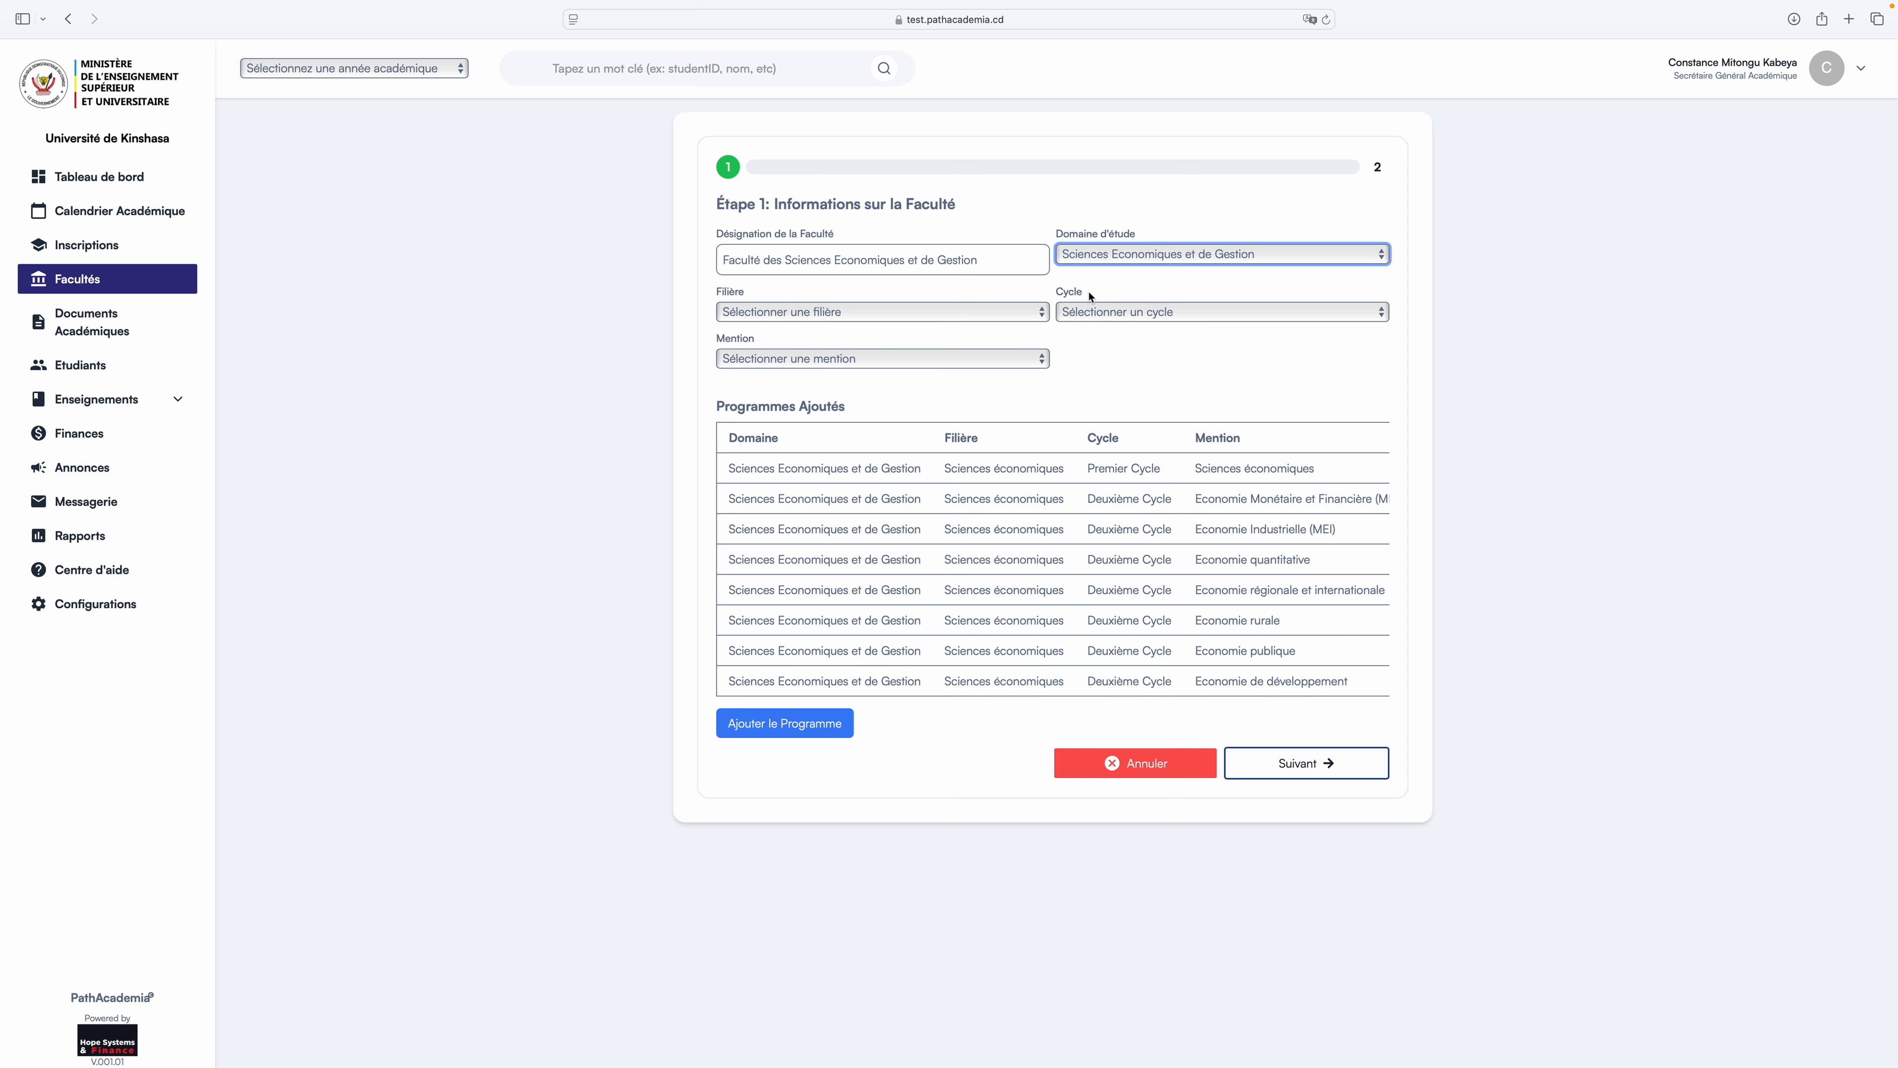
click(1014, 320)
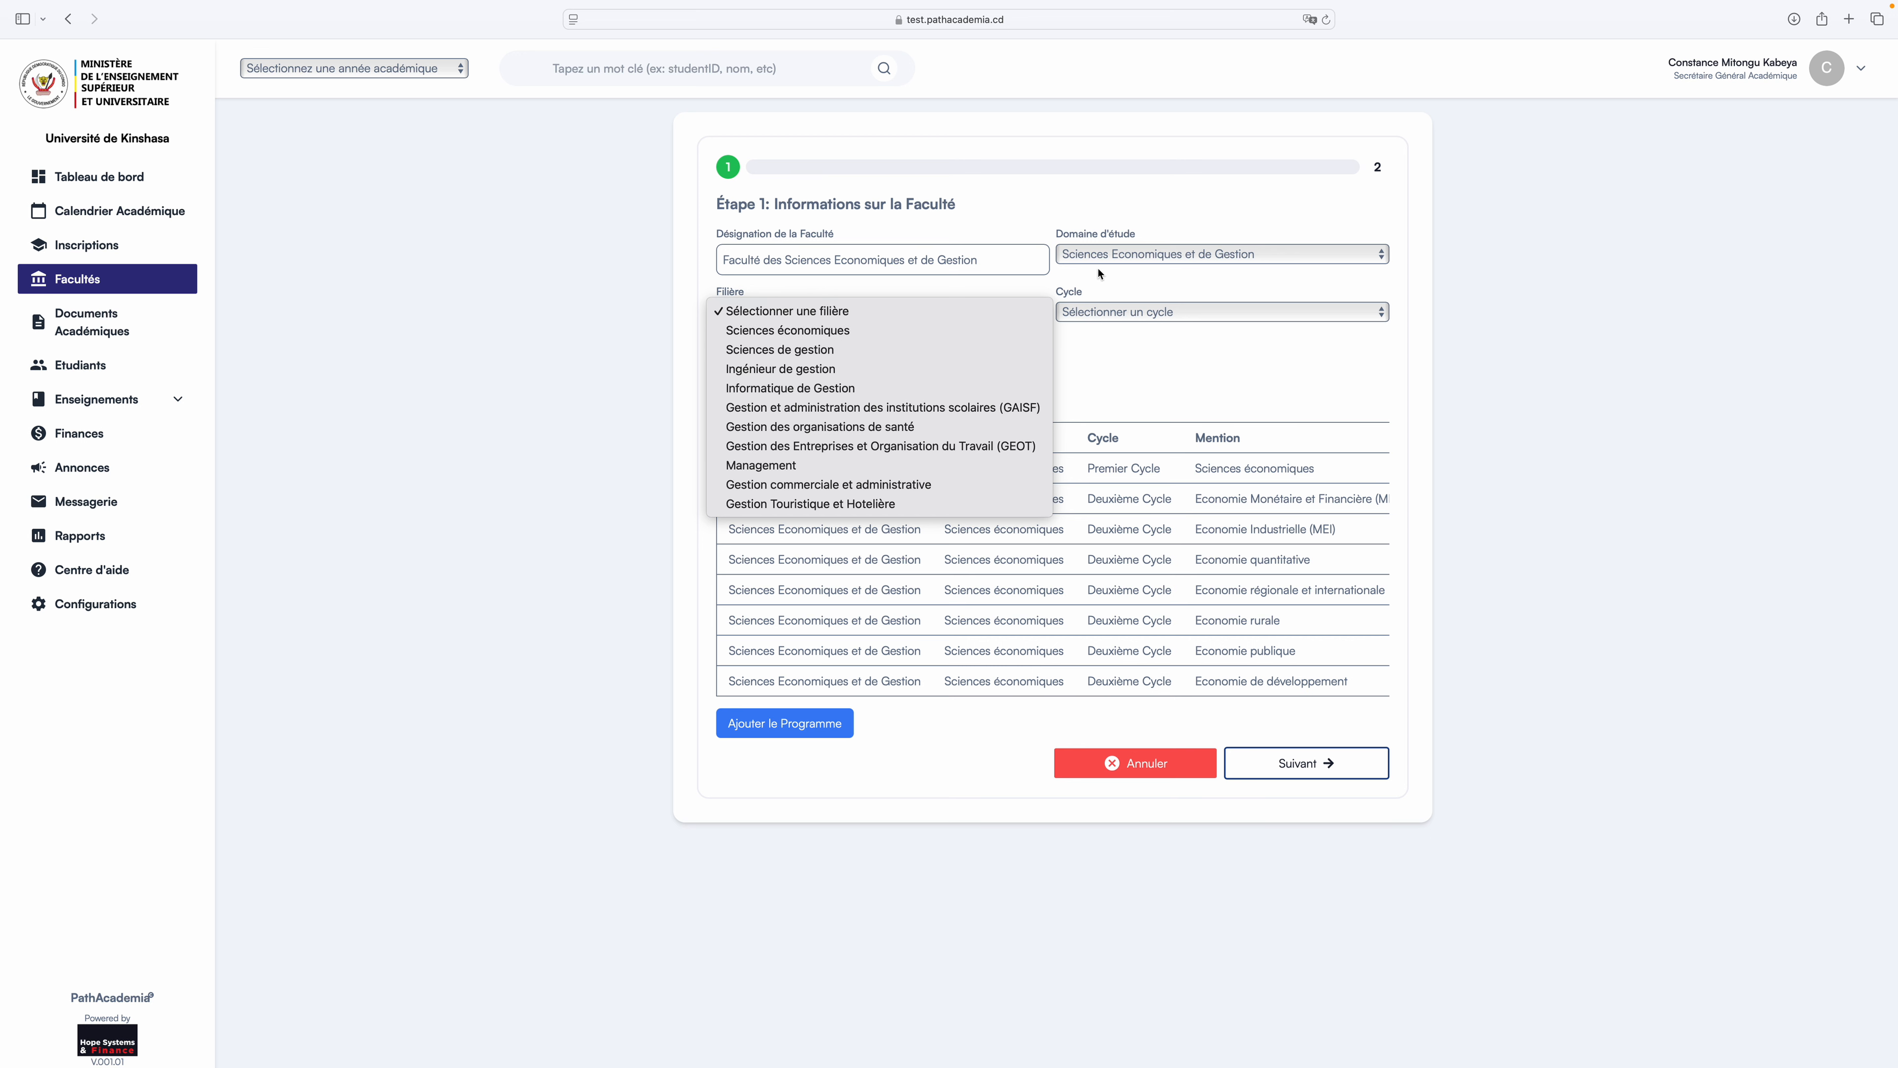
click(1123, 352)
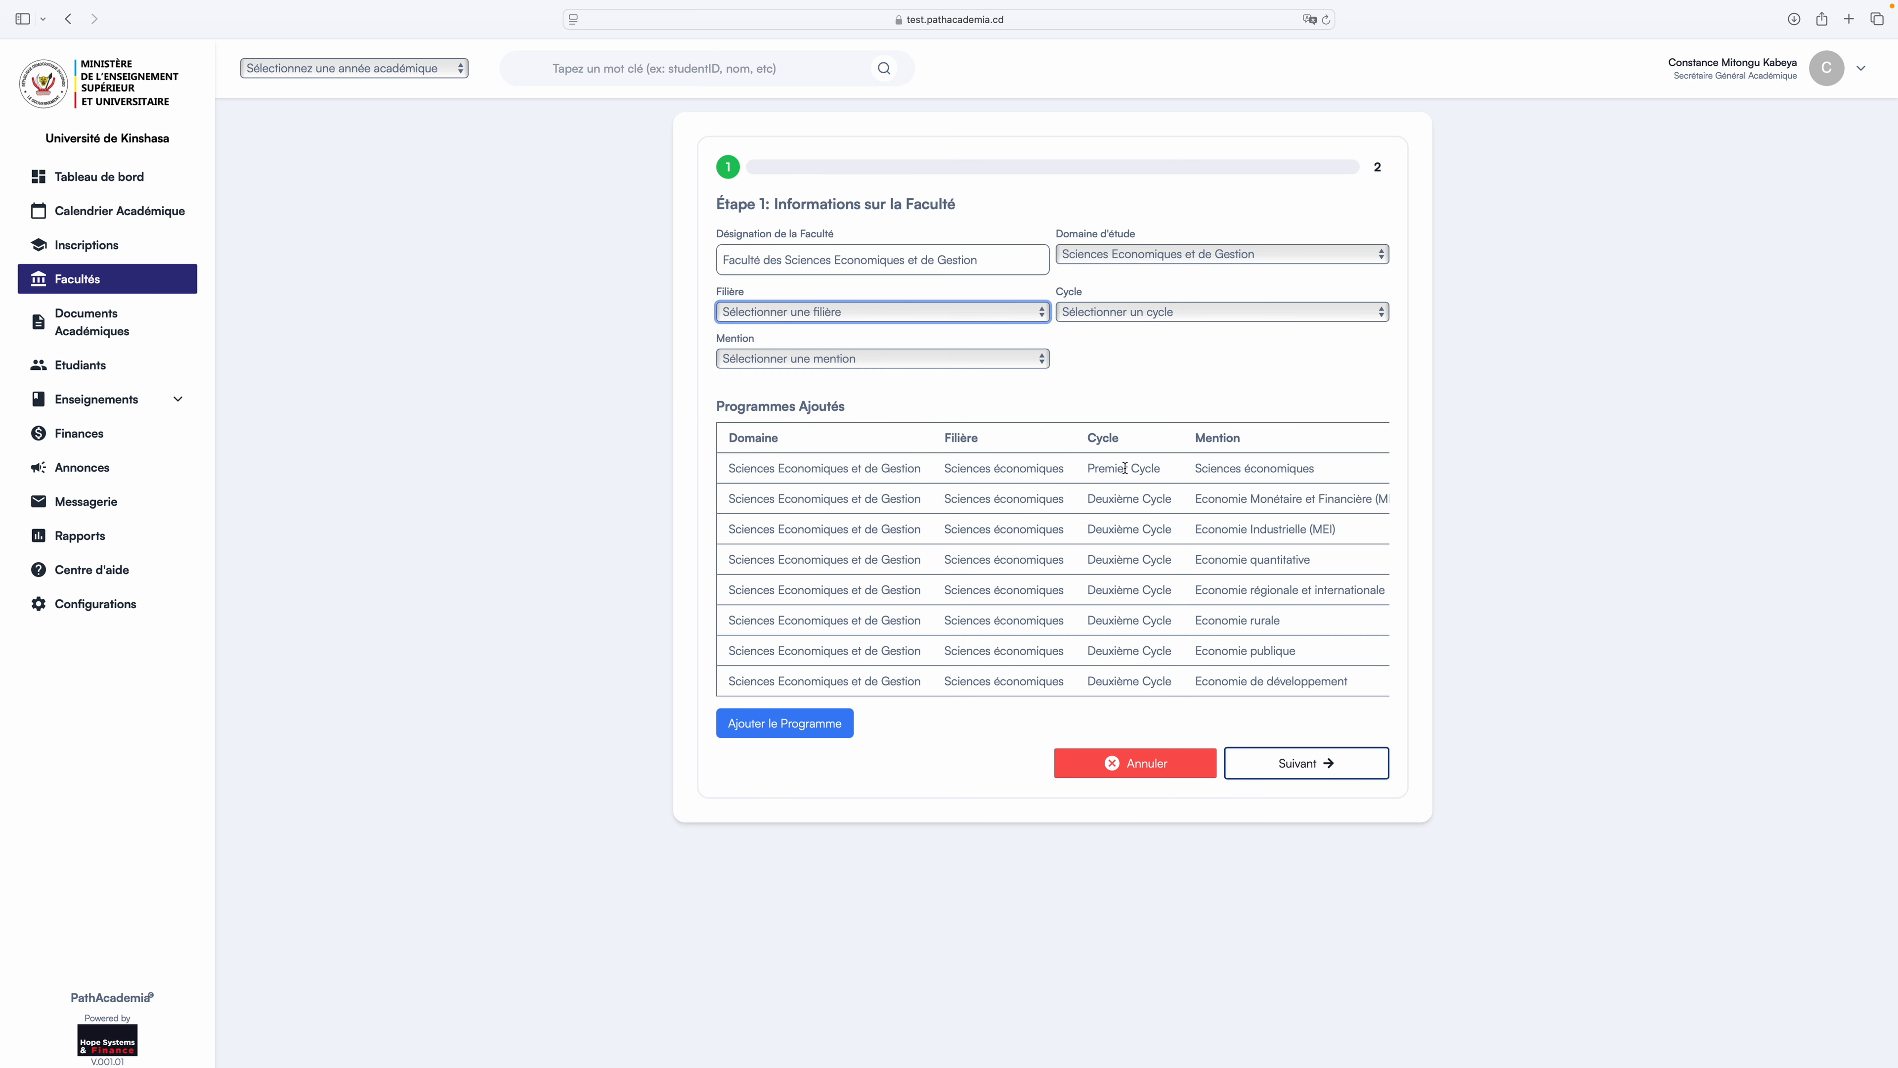
drag(1097, 472, 1205, 665)
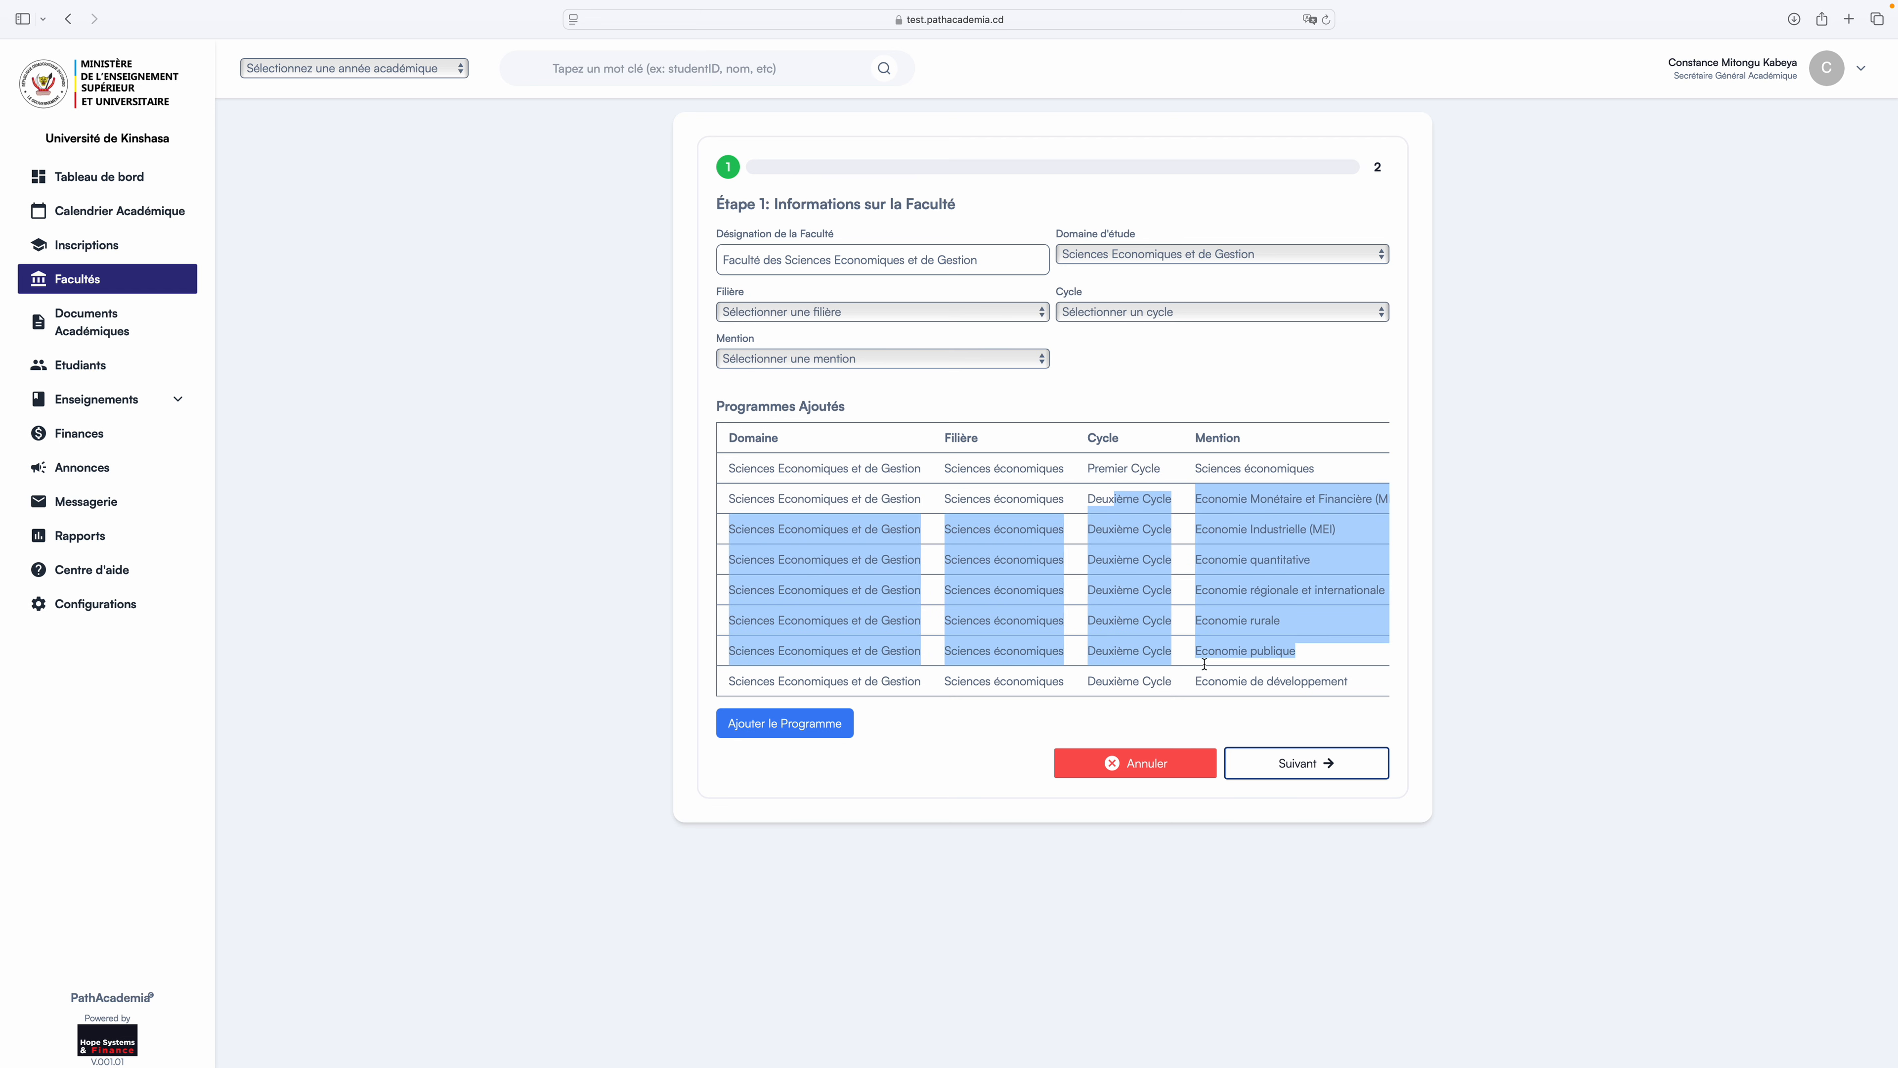
click(1149, 493)
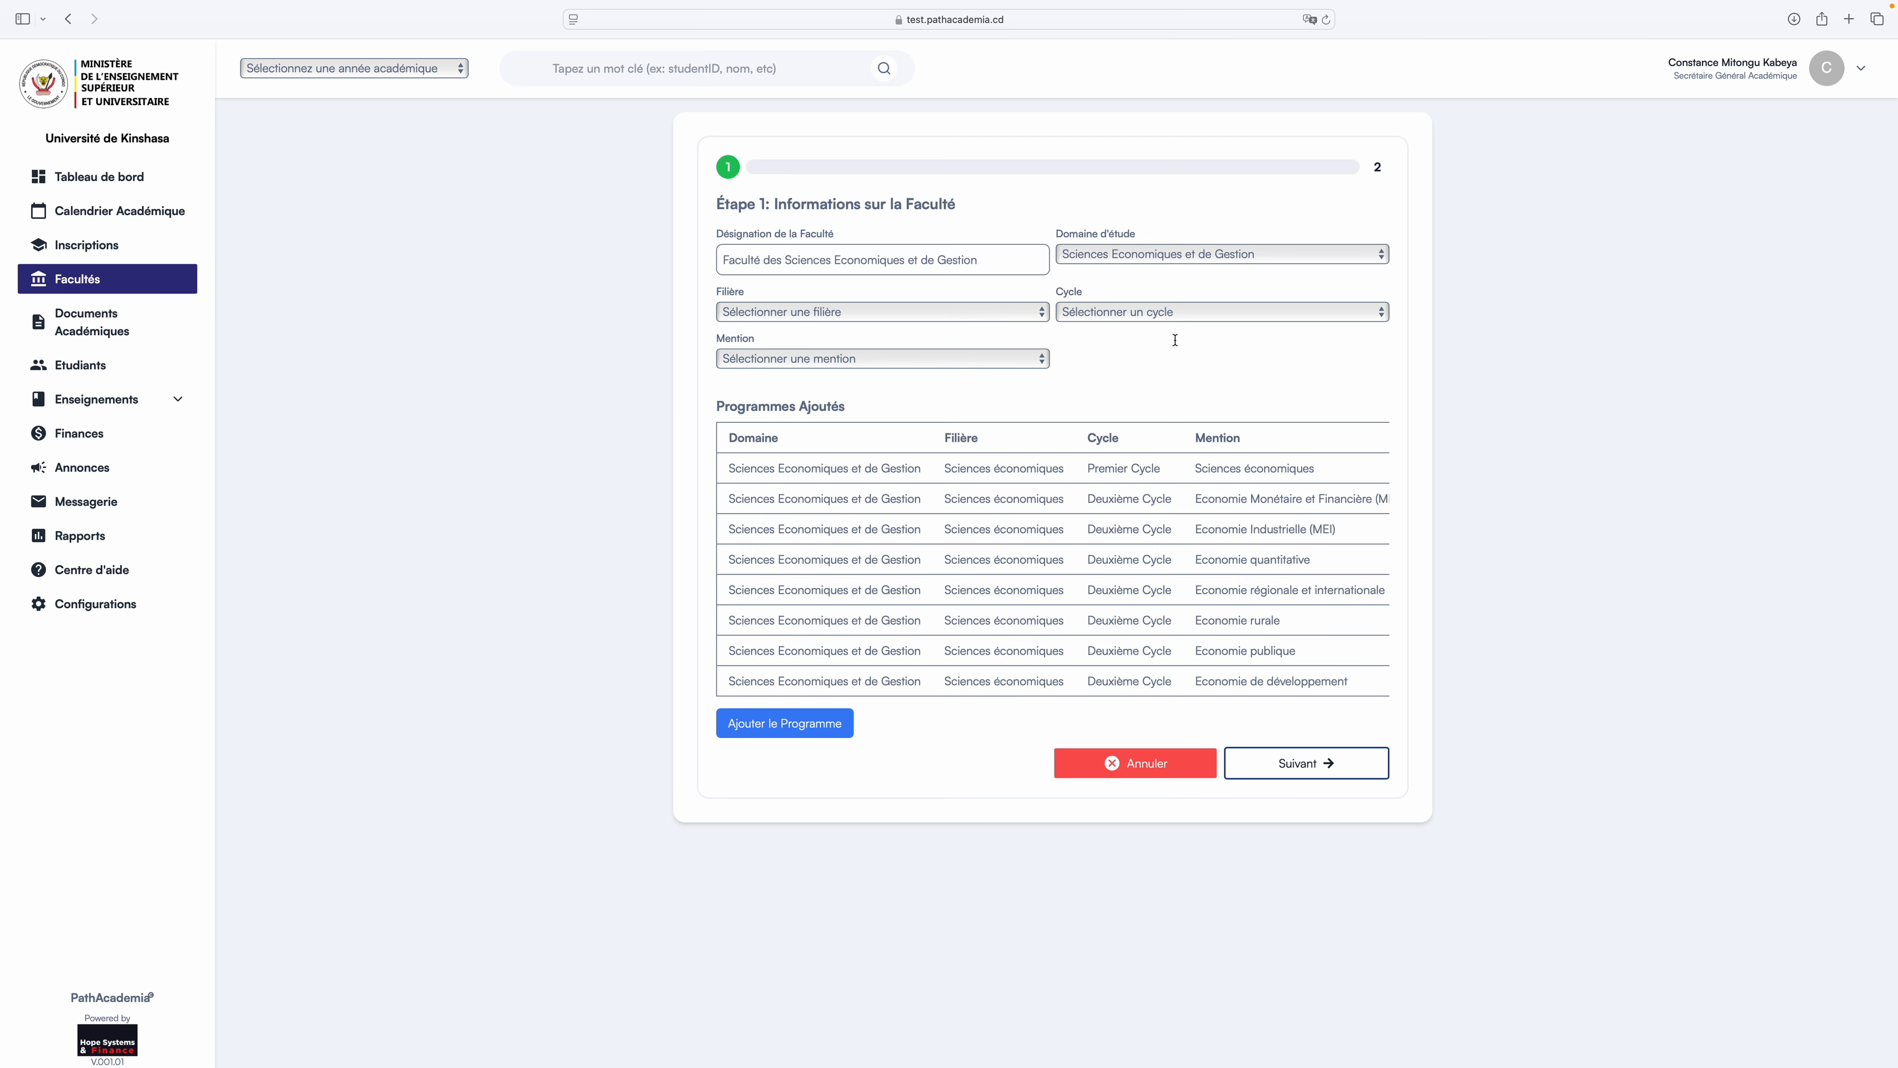
Set the ninth programme's filière to Sciences de gestion and its cycle to Deuxième Cycle.
click(981, 317)
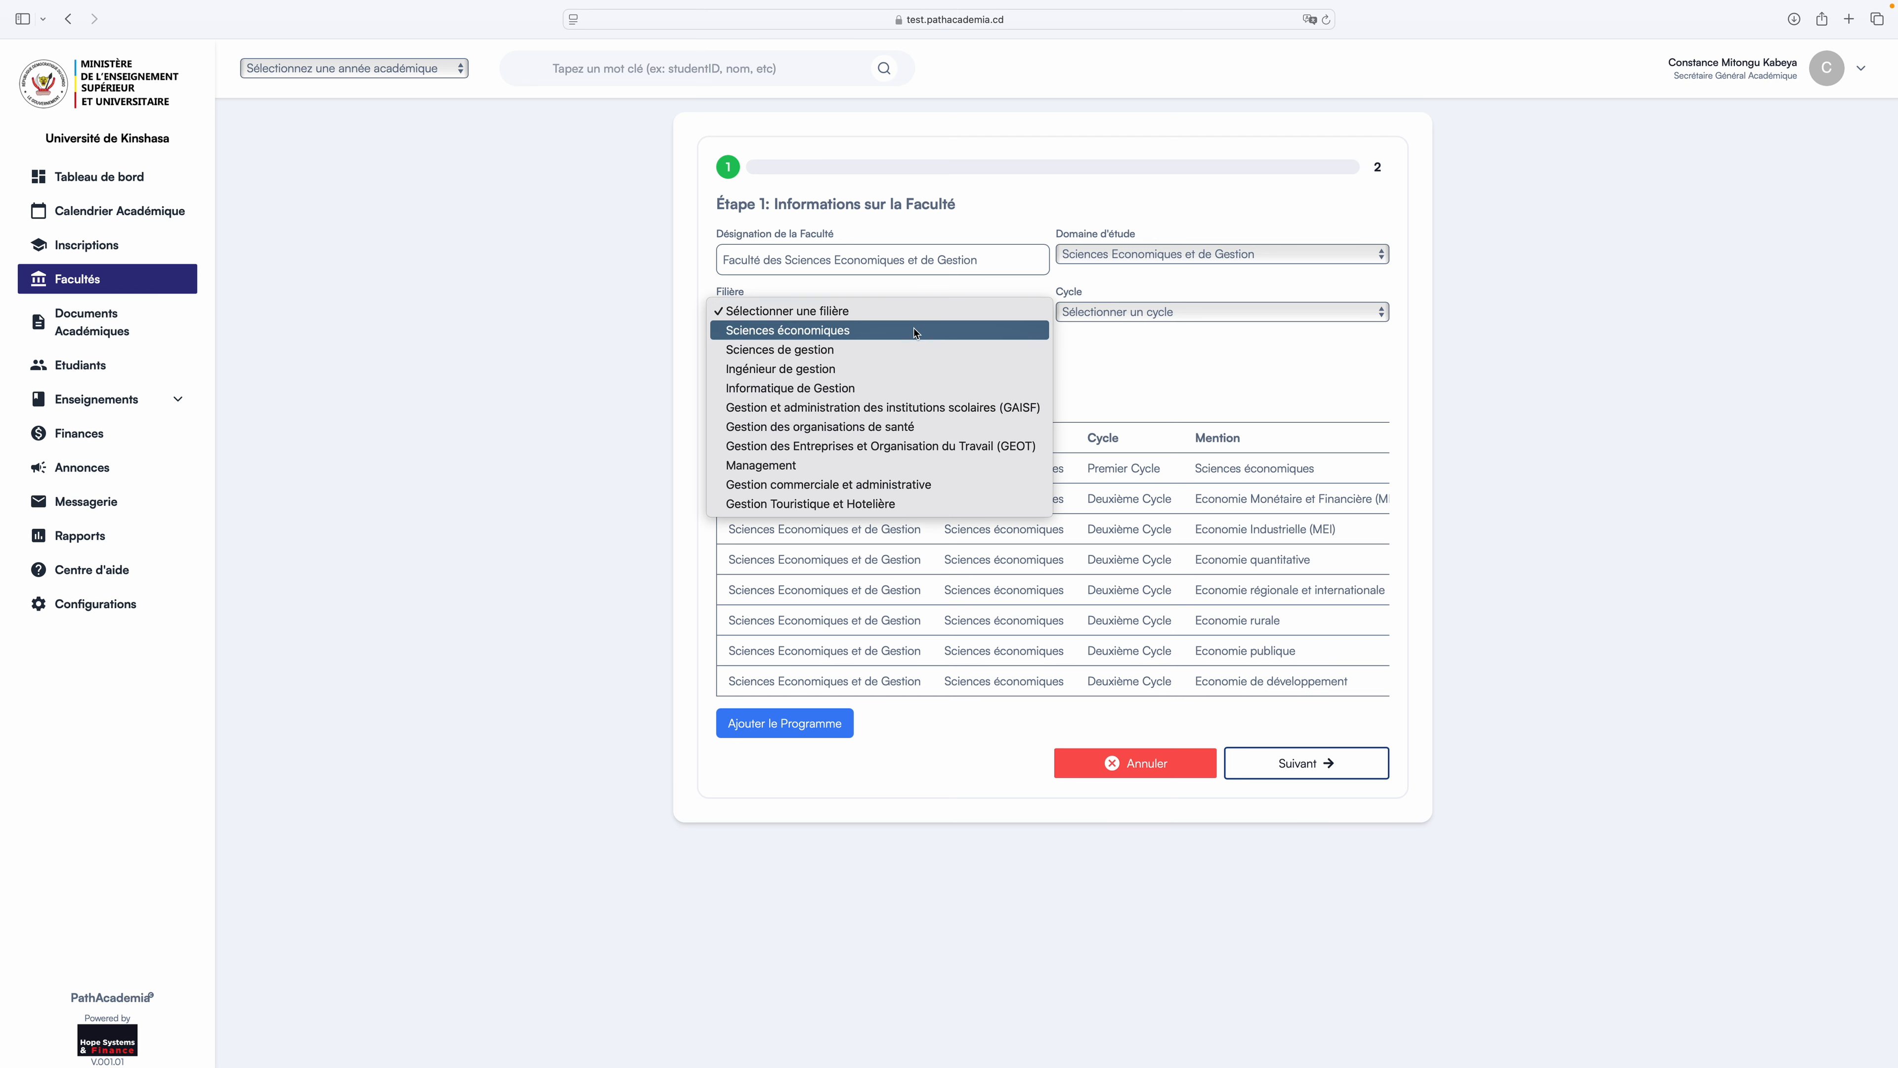
click(888, 358)
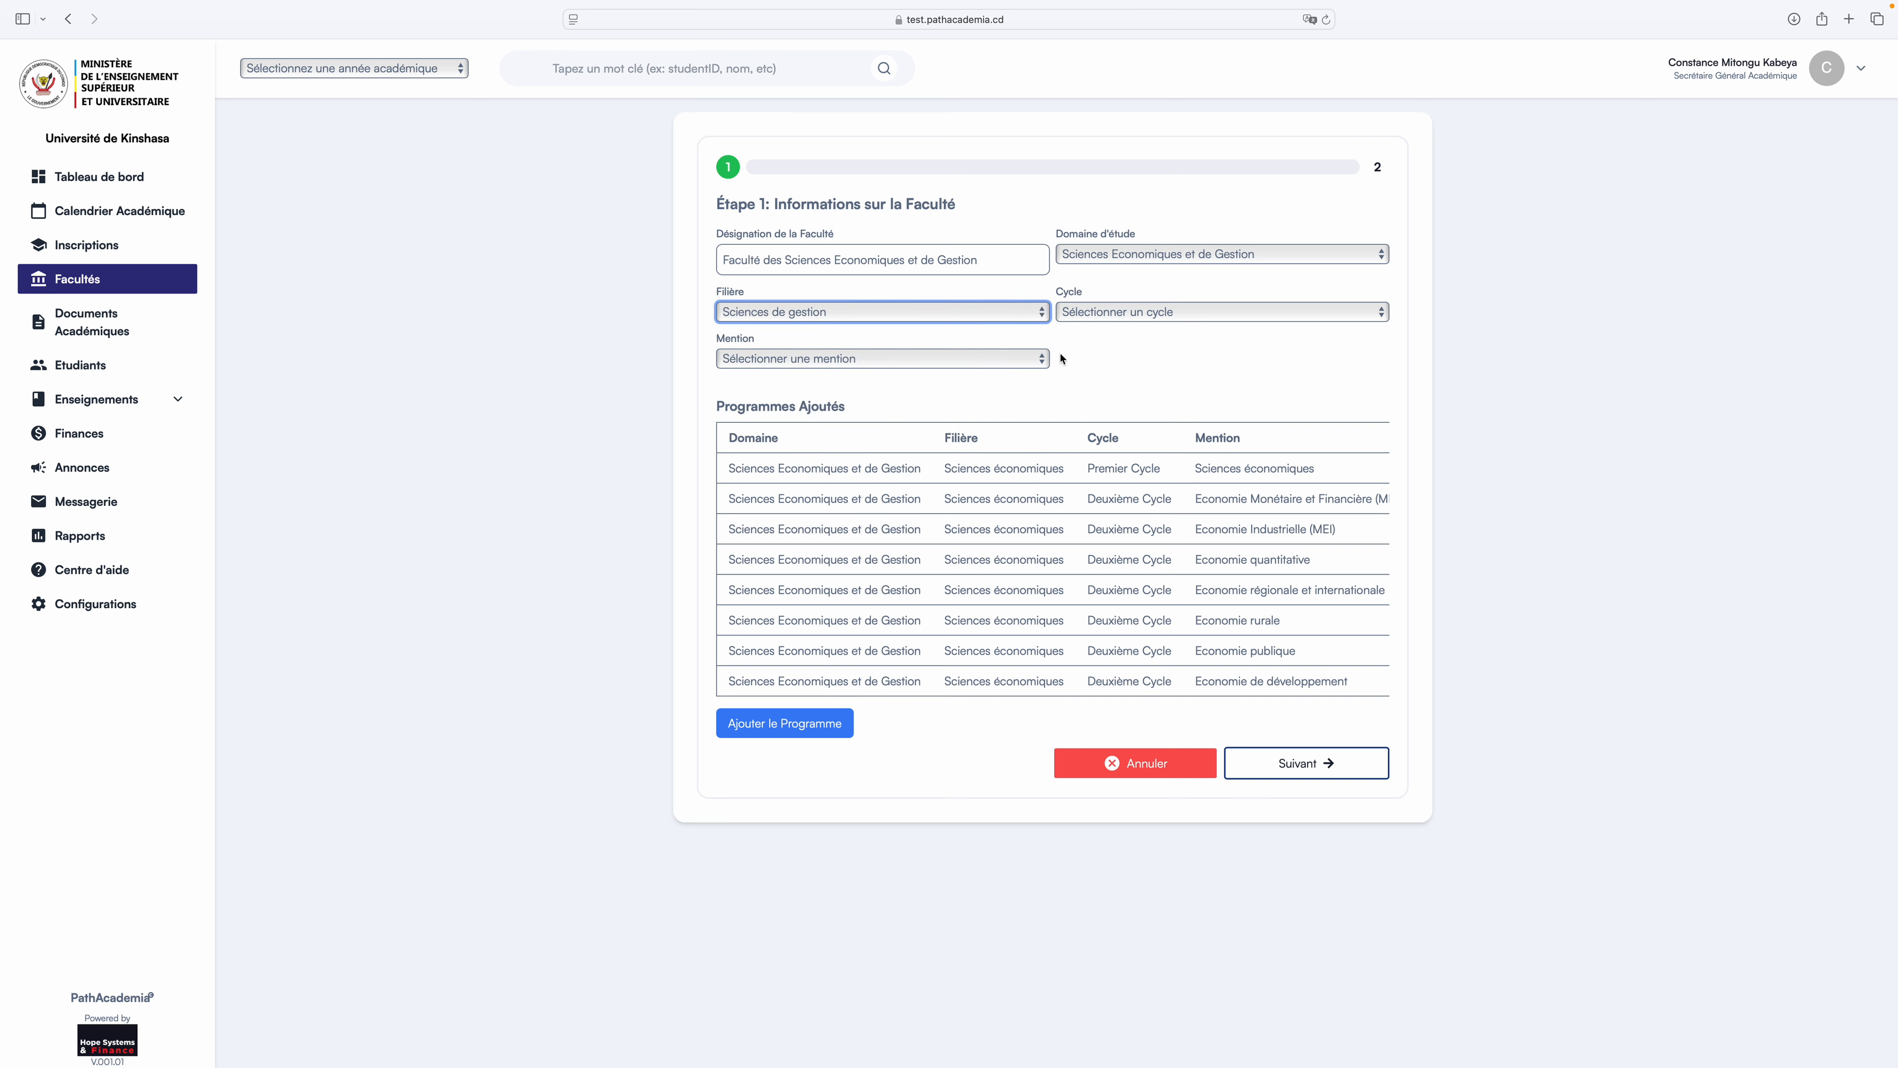
click(1119, 311)
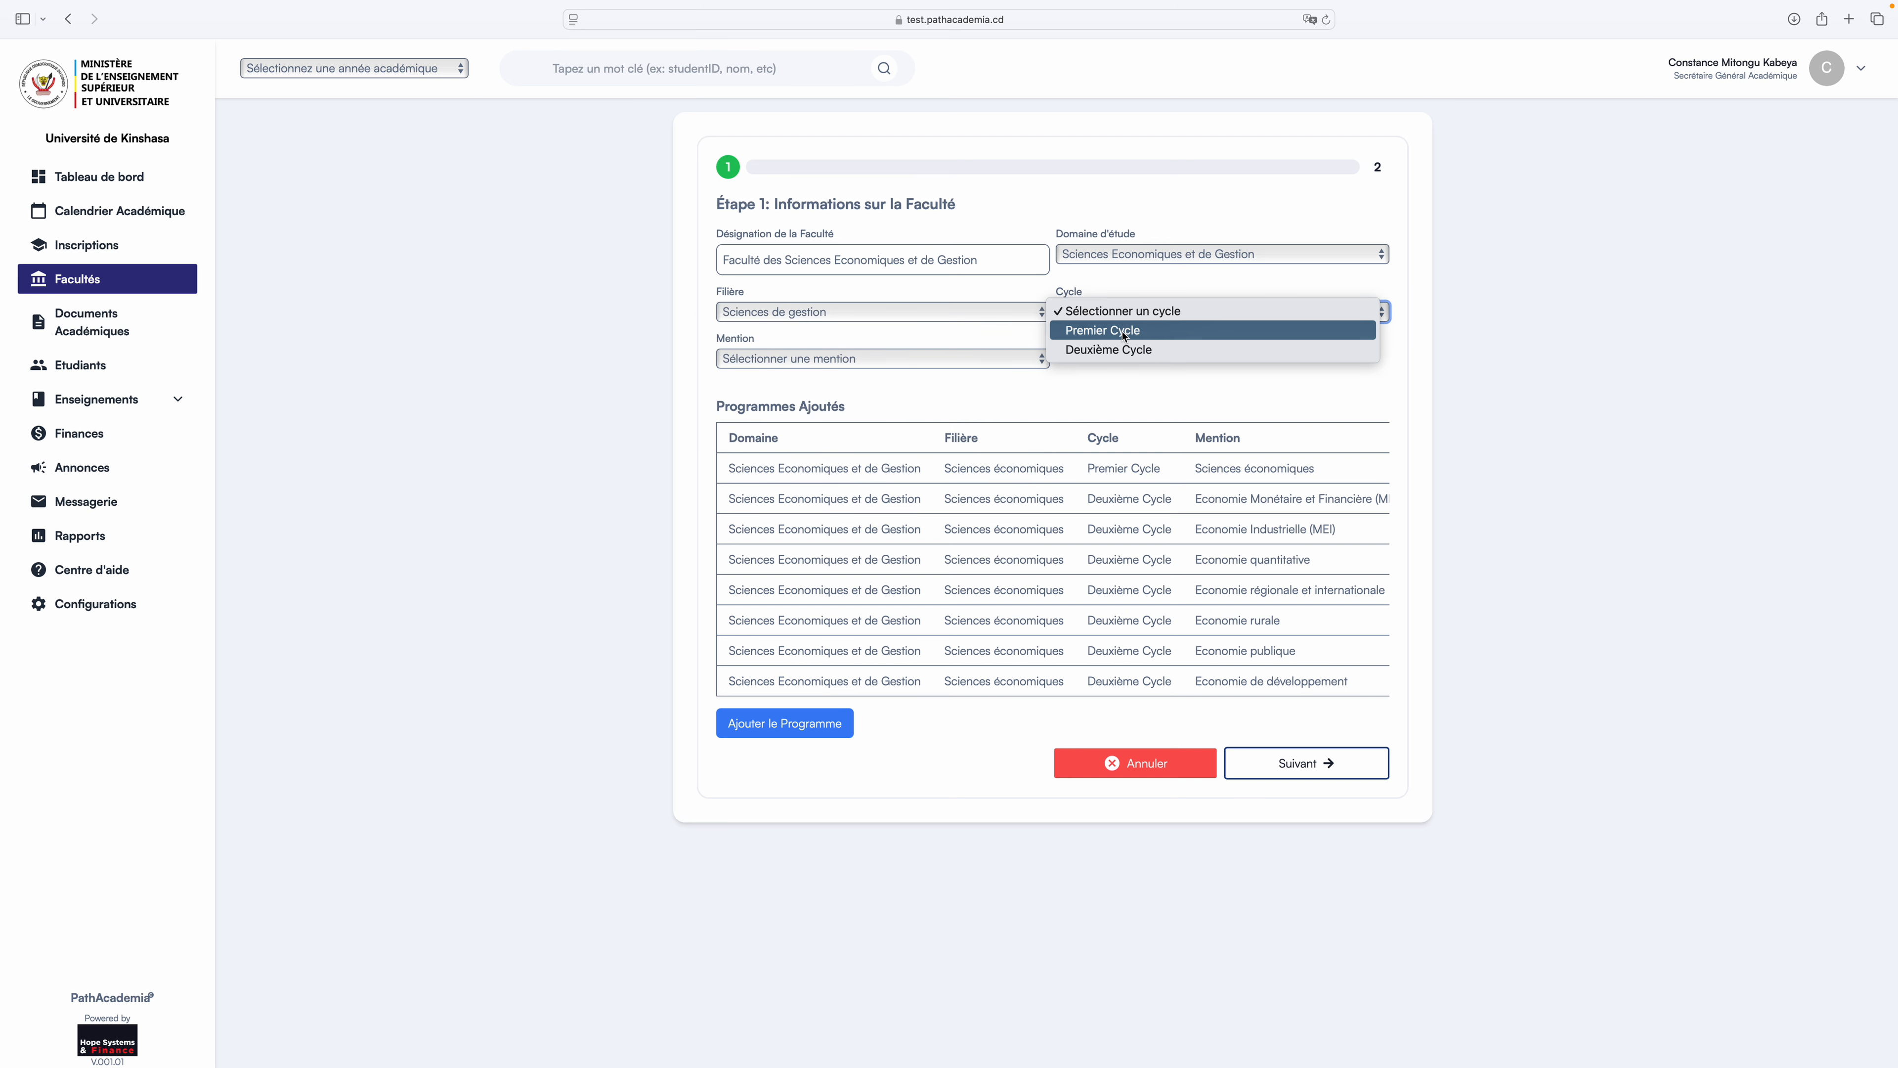
click(1117, 348)
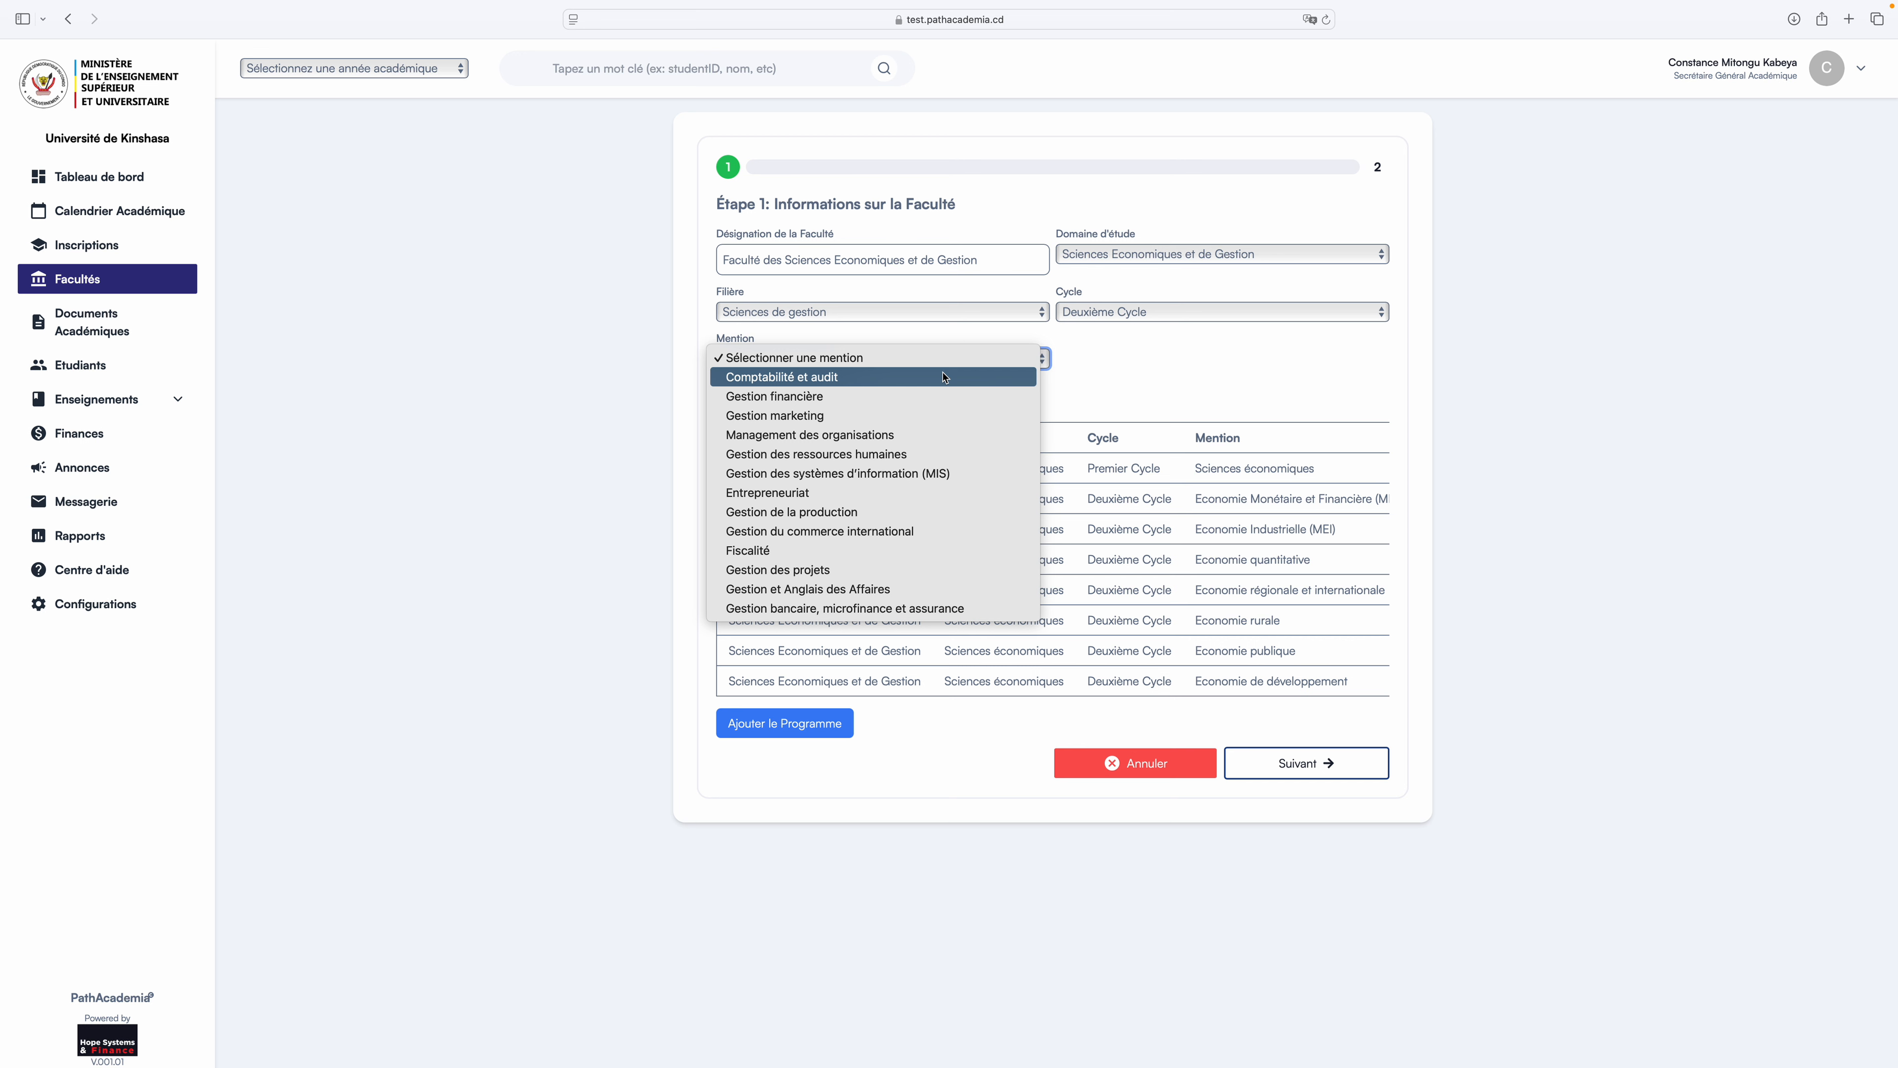
click(1151, 357)
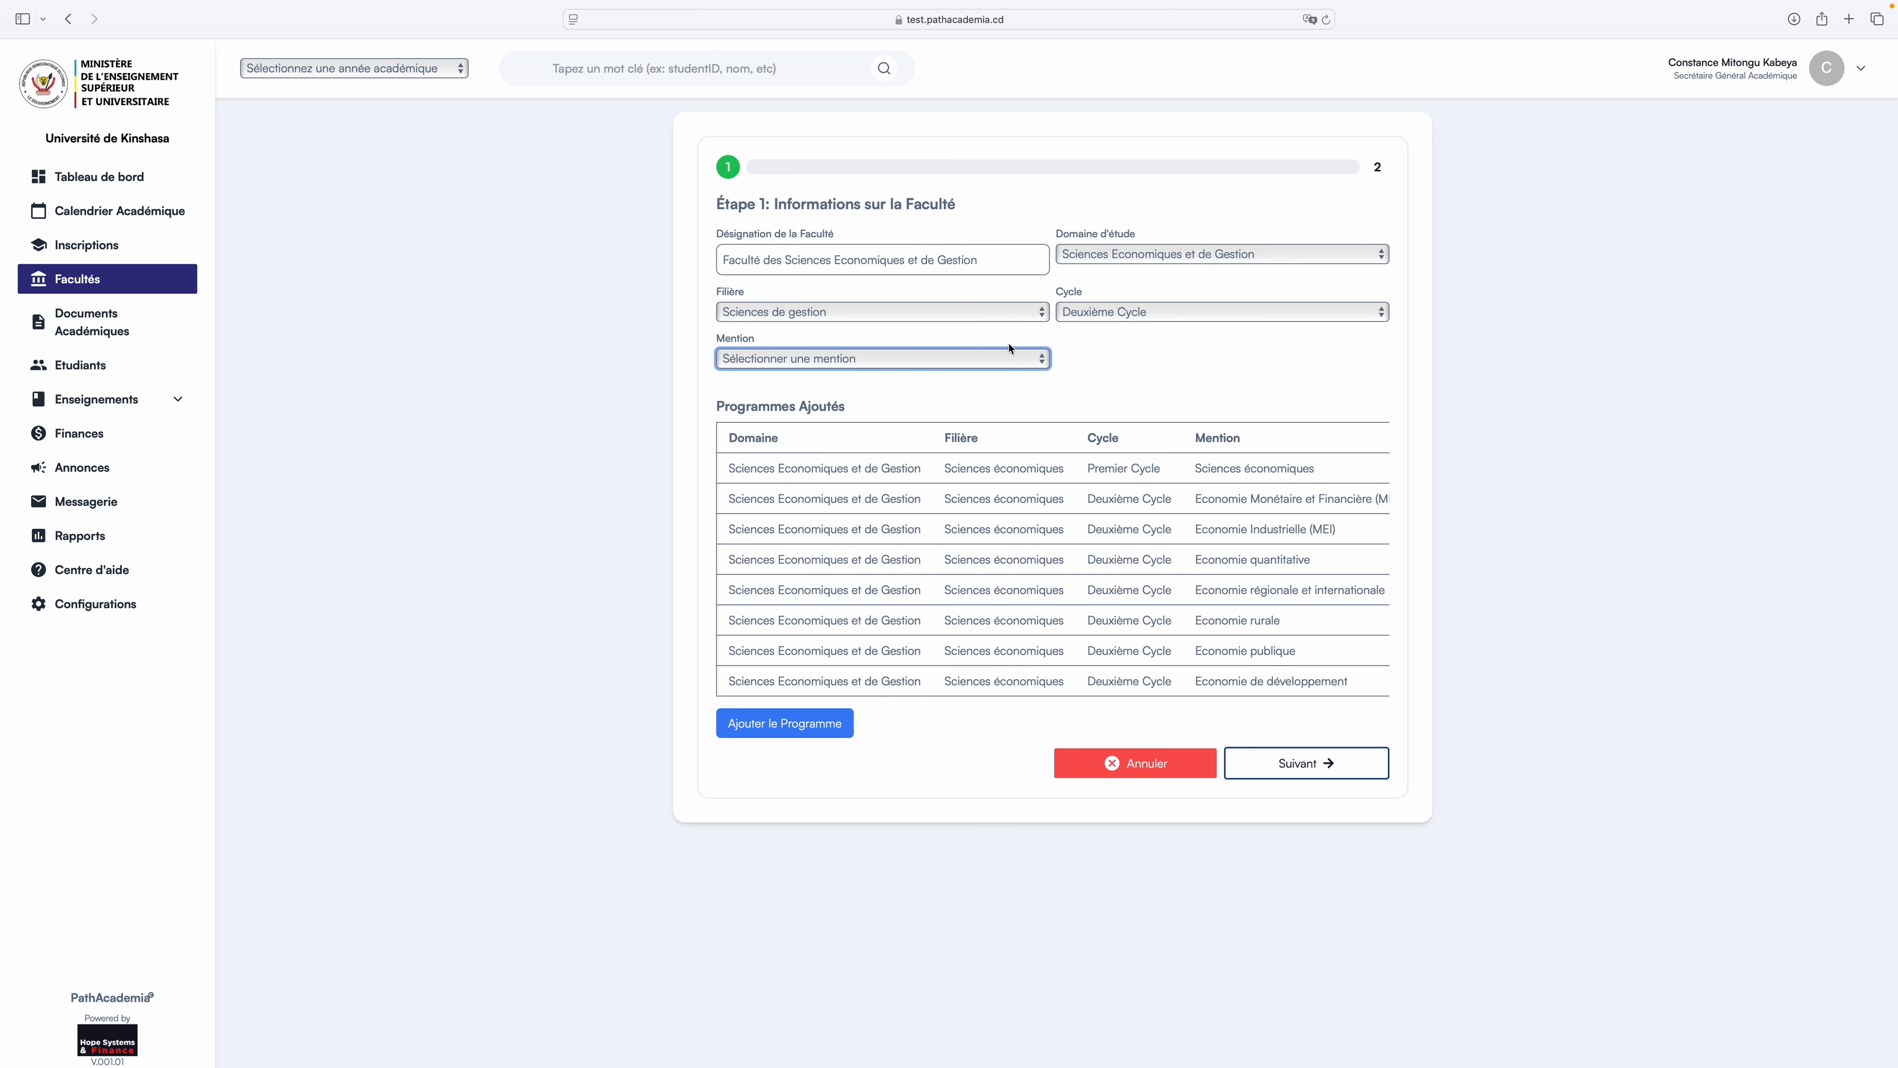
click(1005, 314)
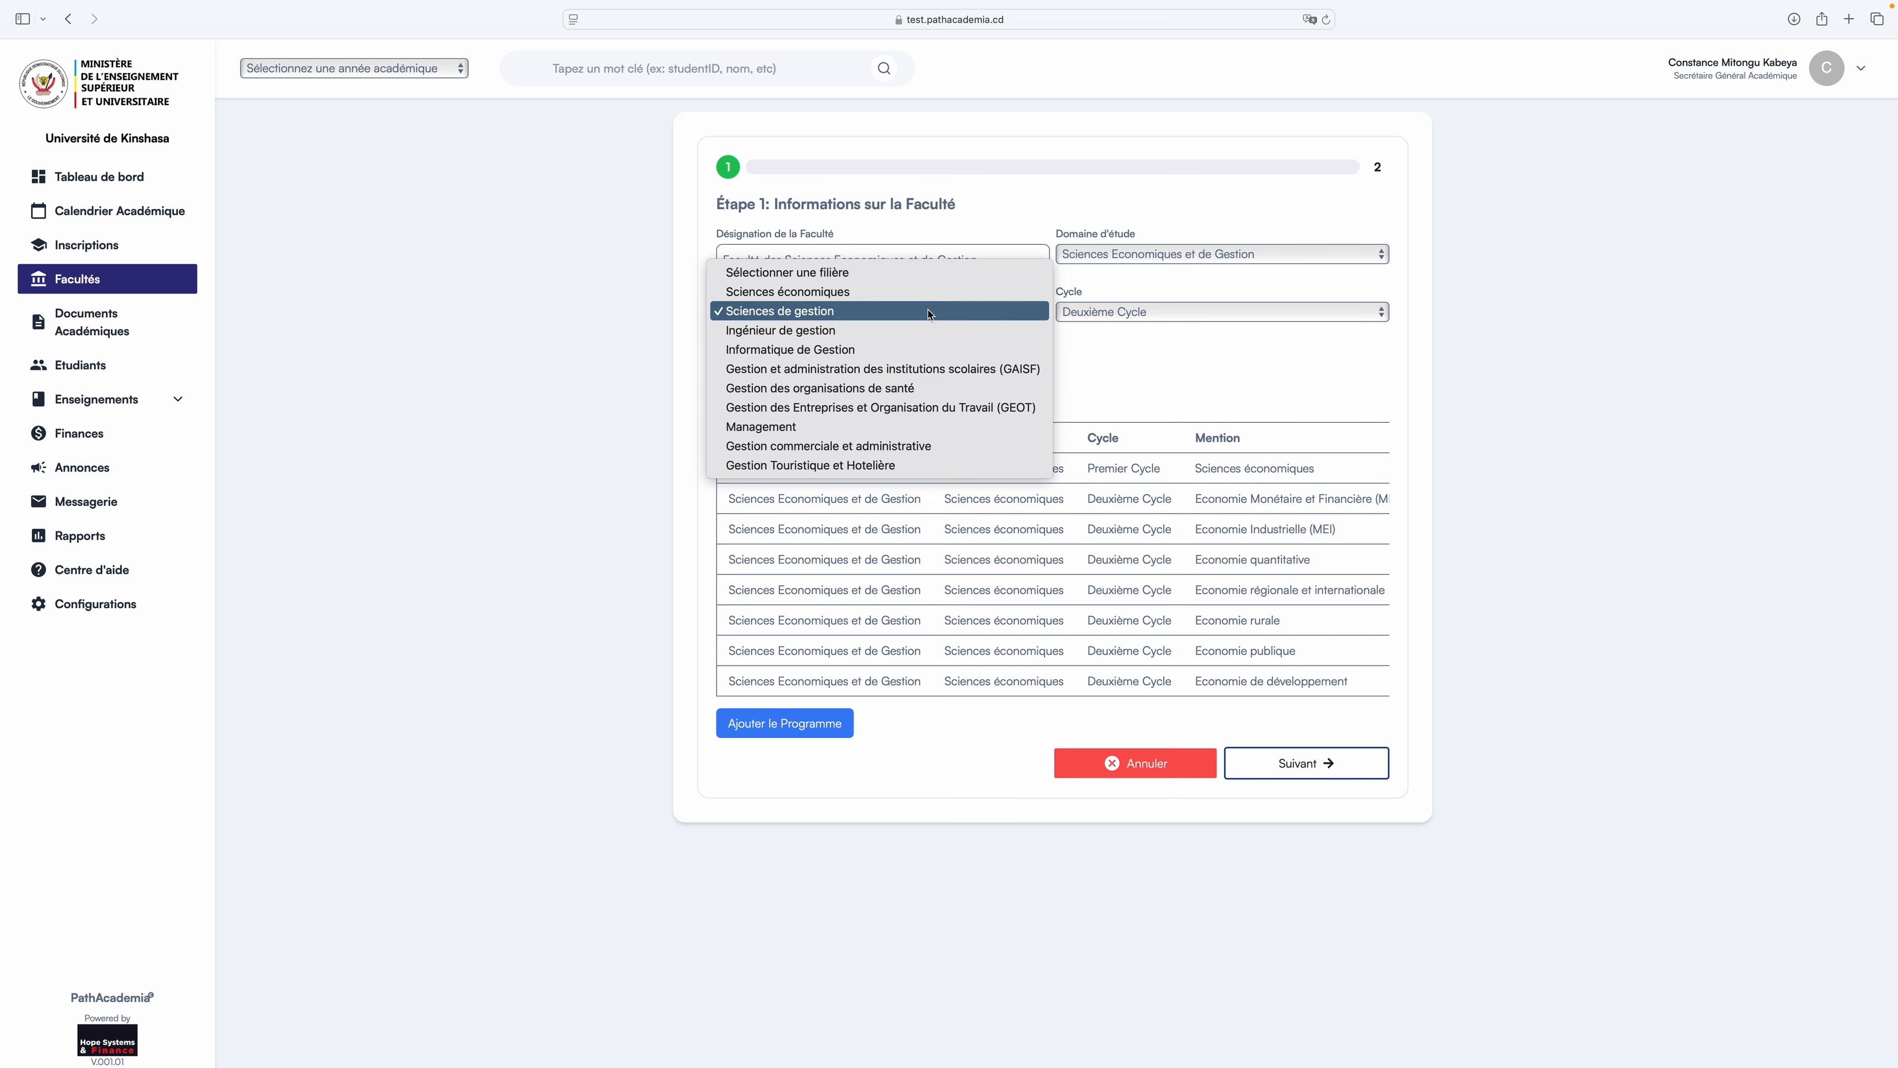
click(1120, 367)
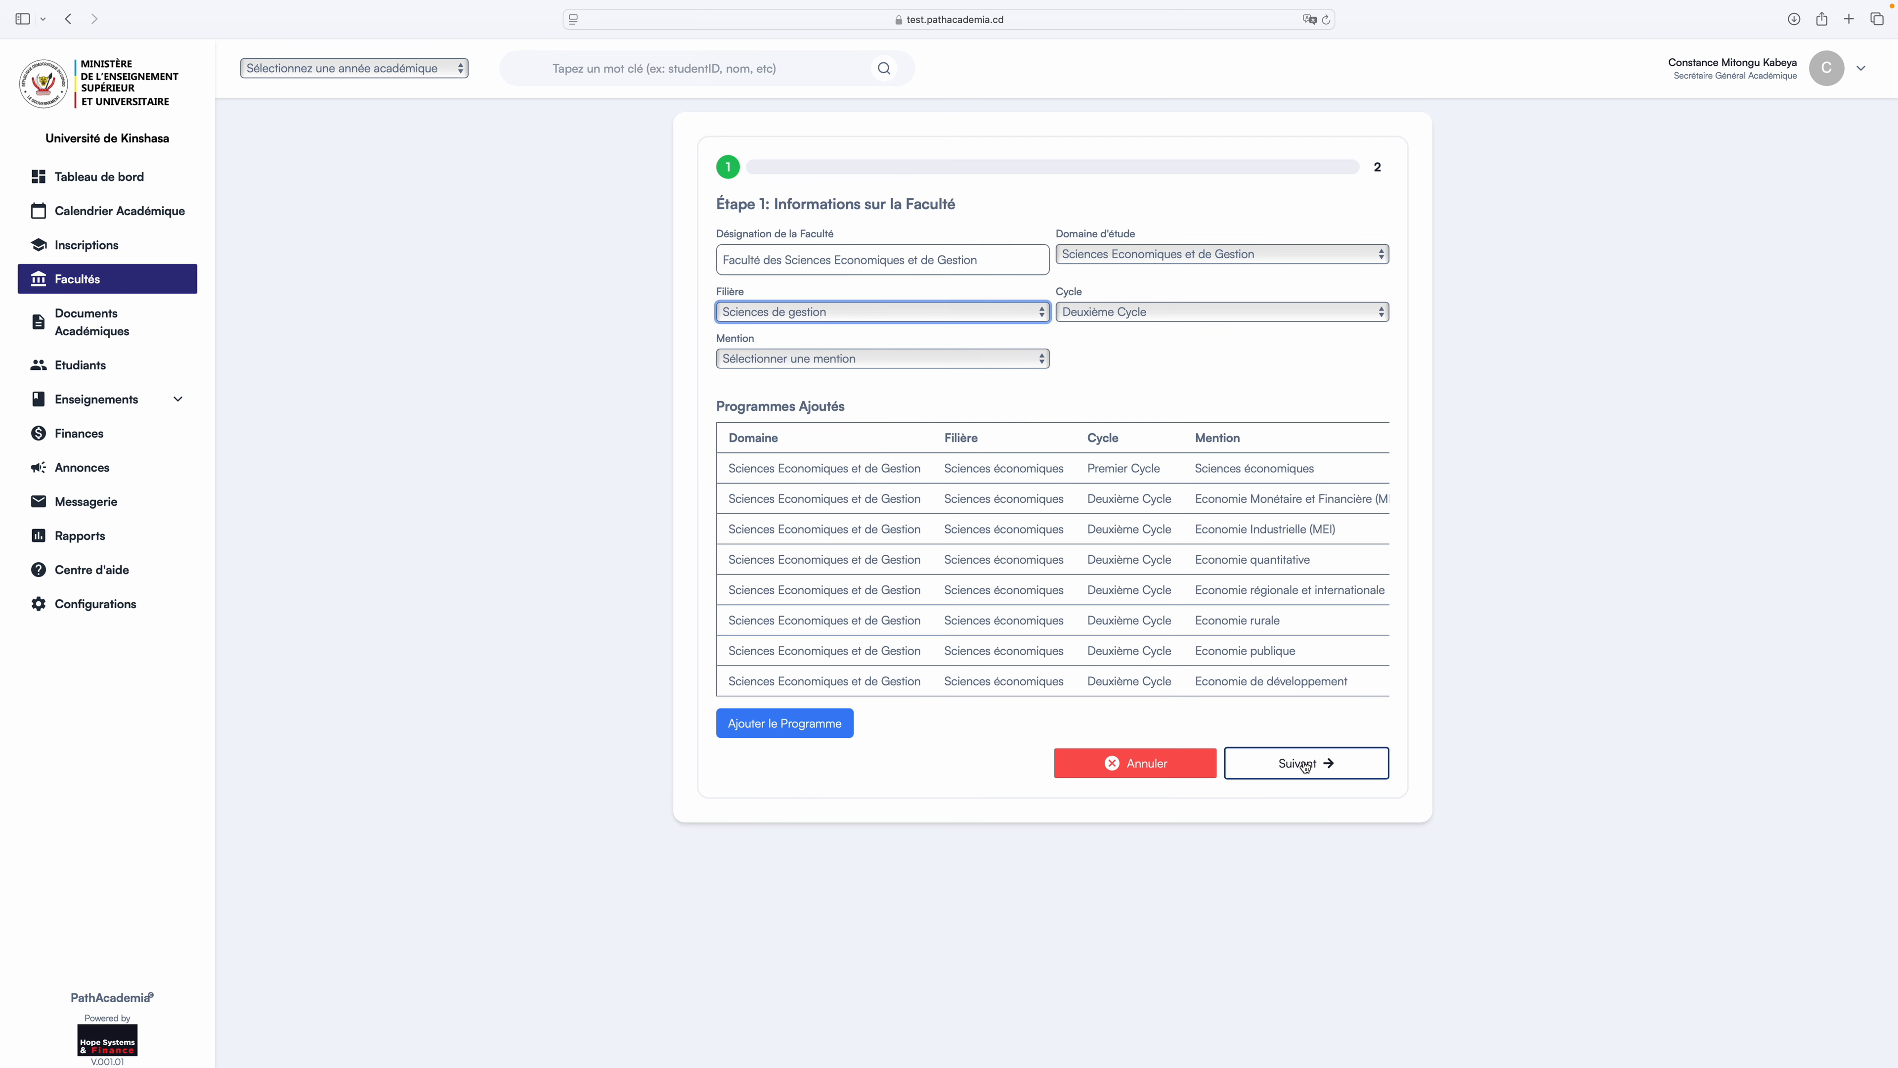
scroll(1304, 766, up, 1)
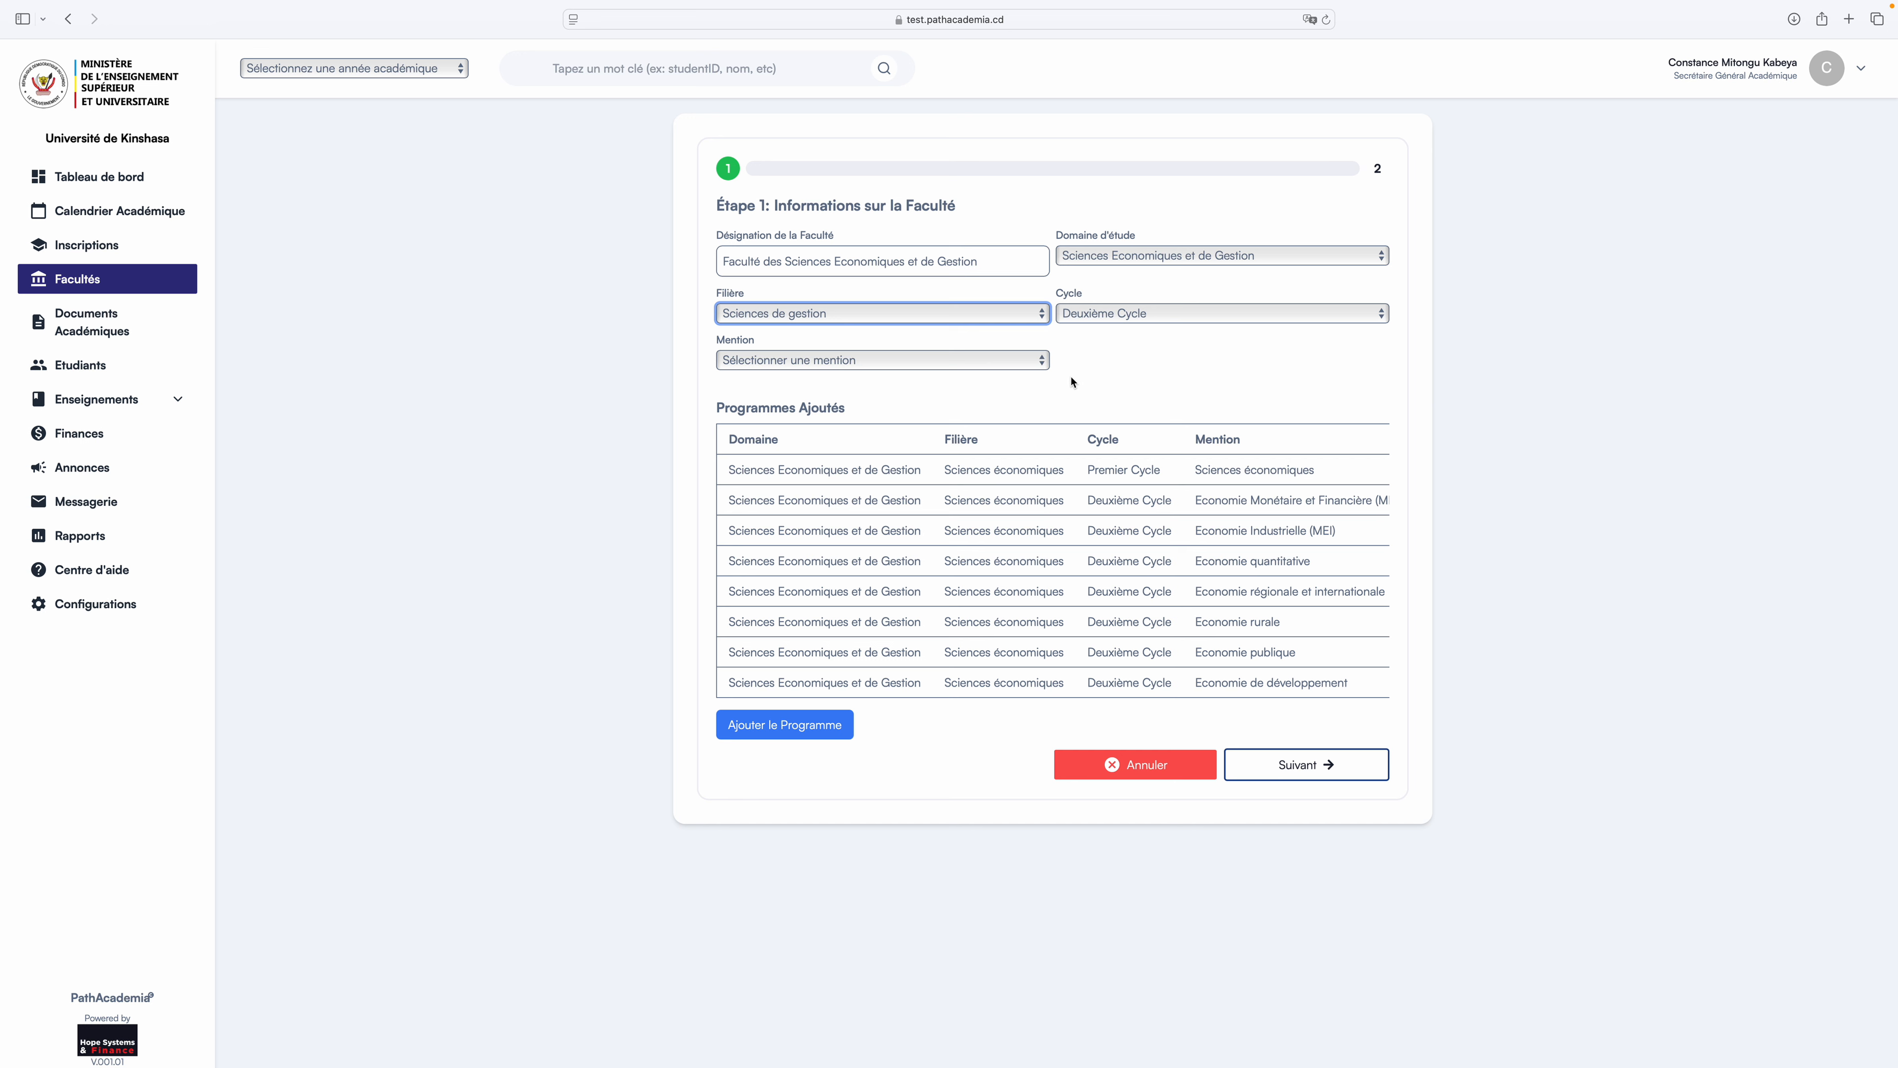
drag(1063, 353, 1069, 383)
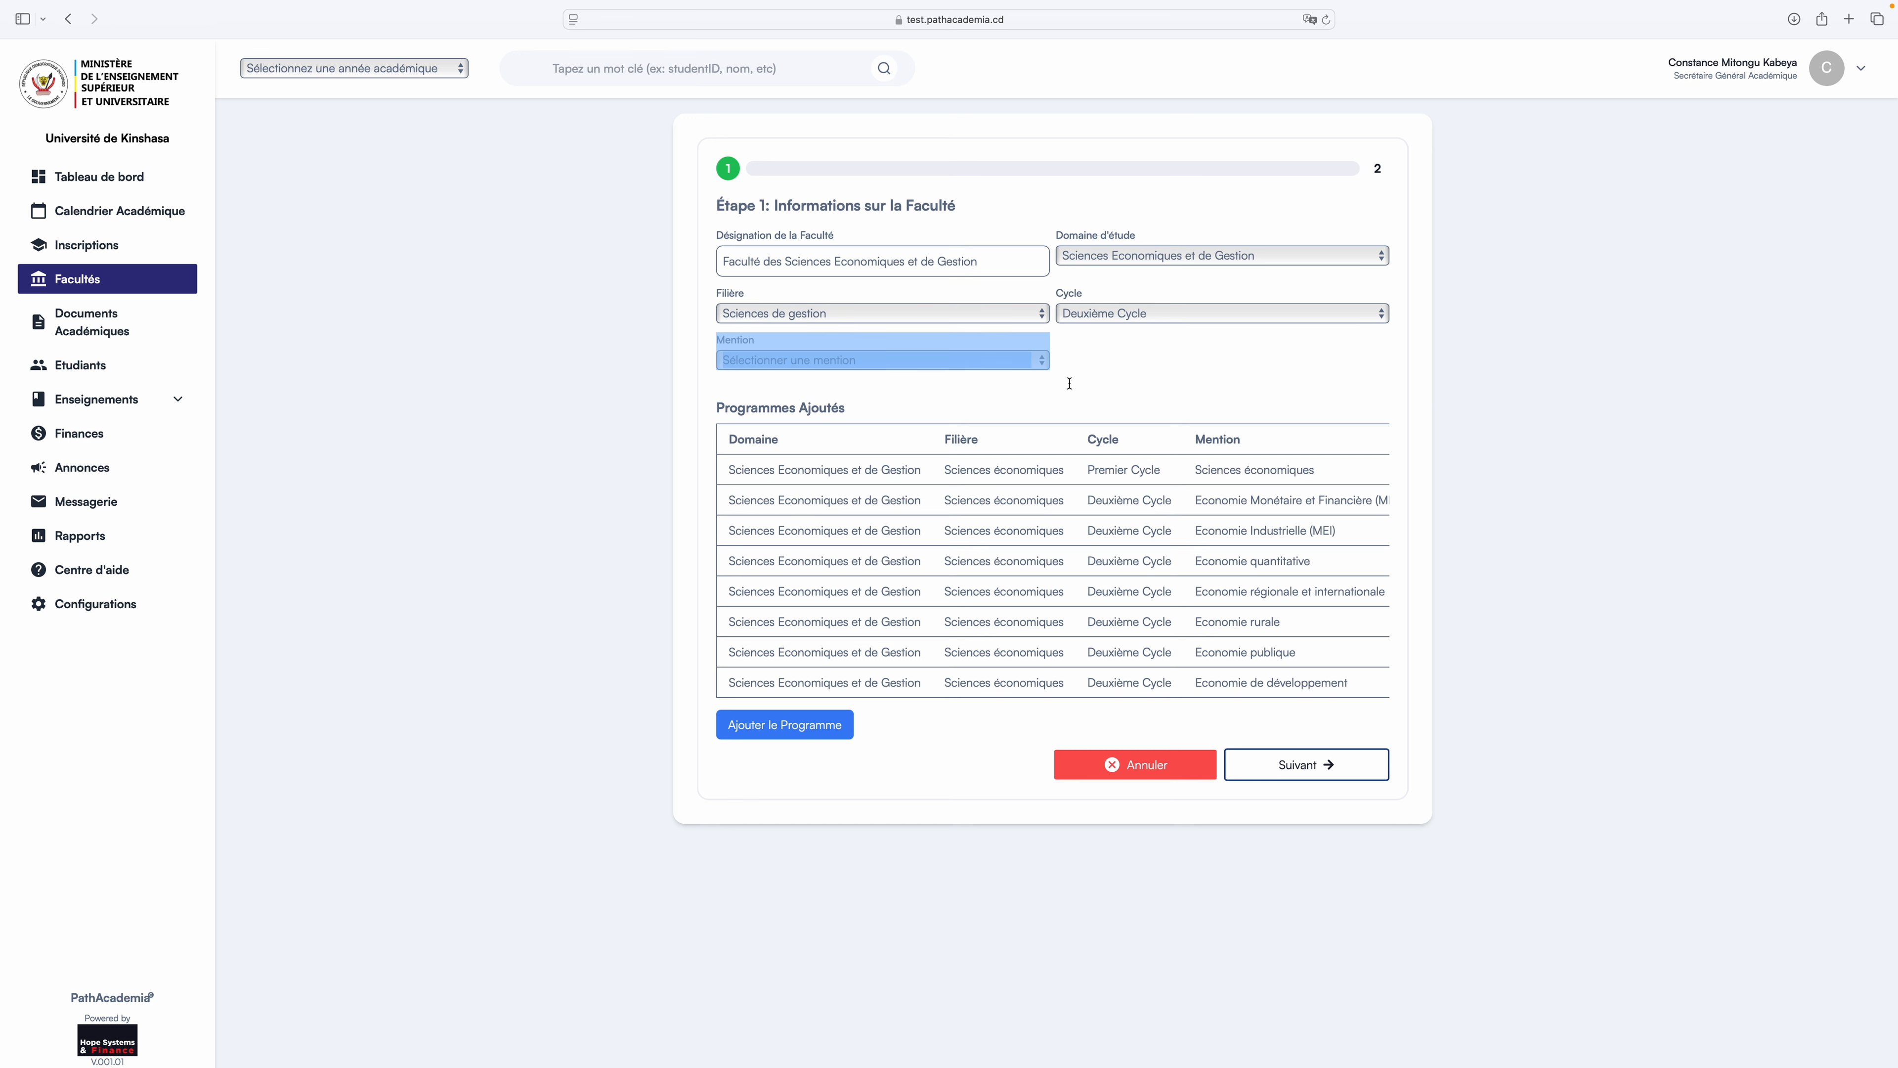
click(1109, 385)
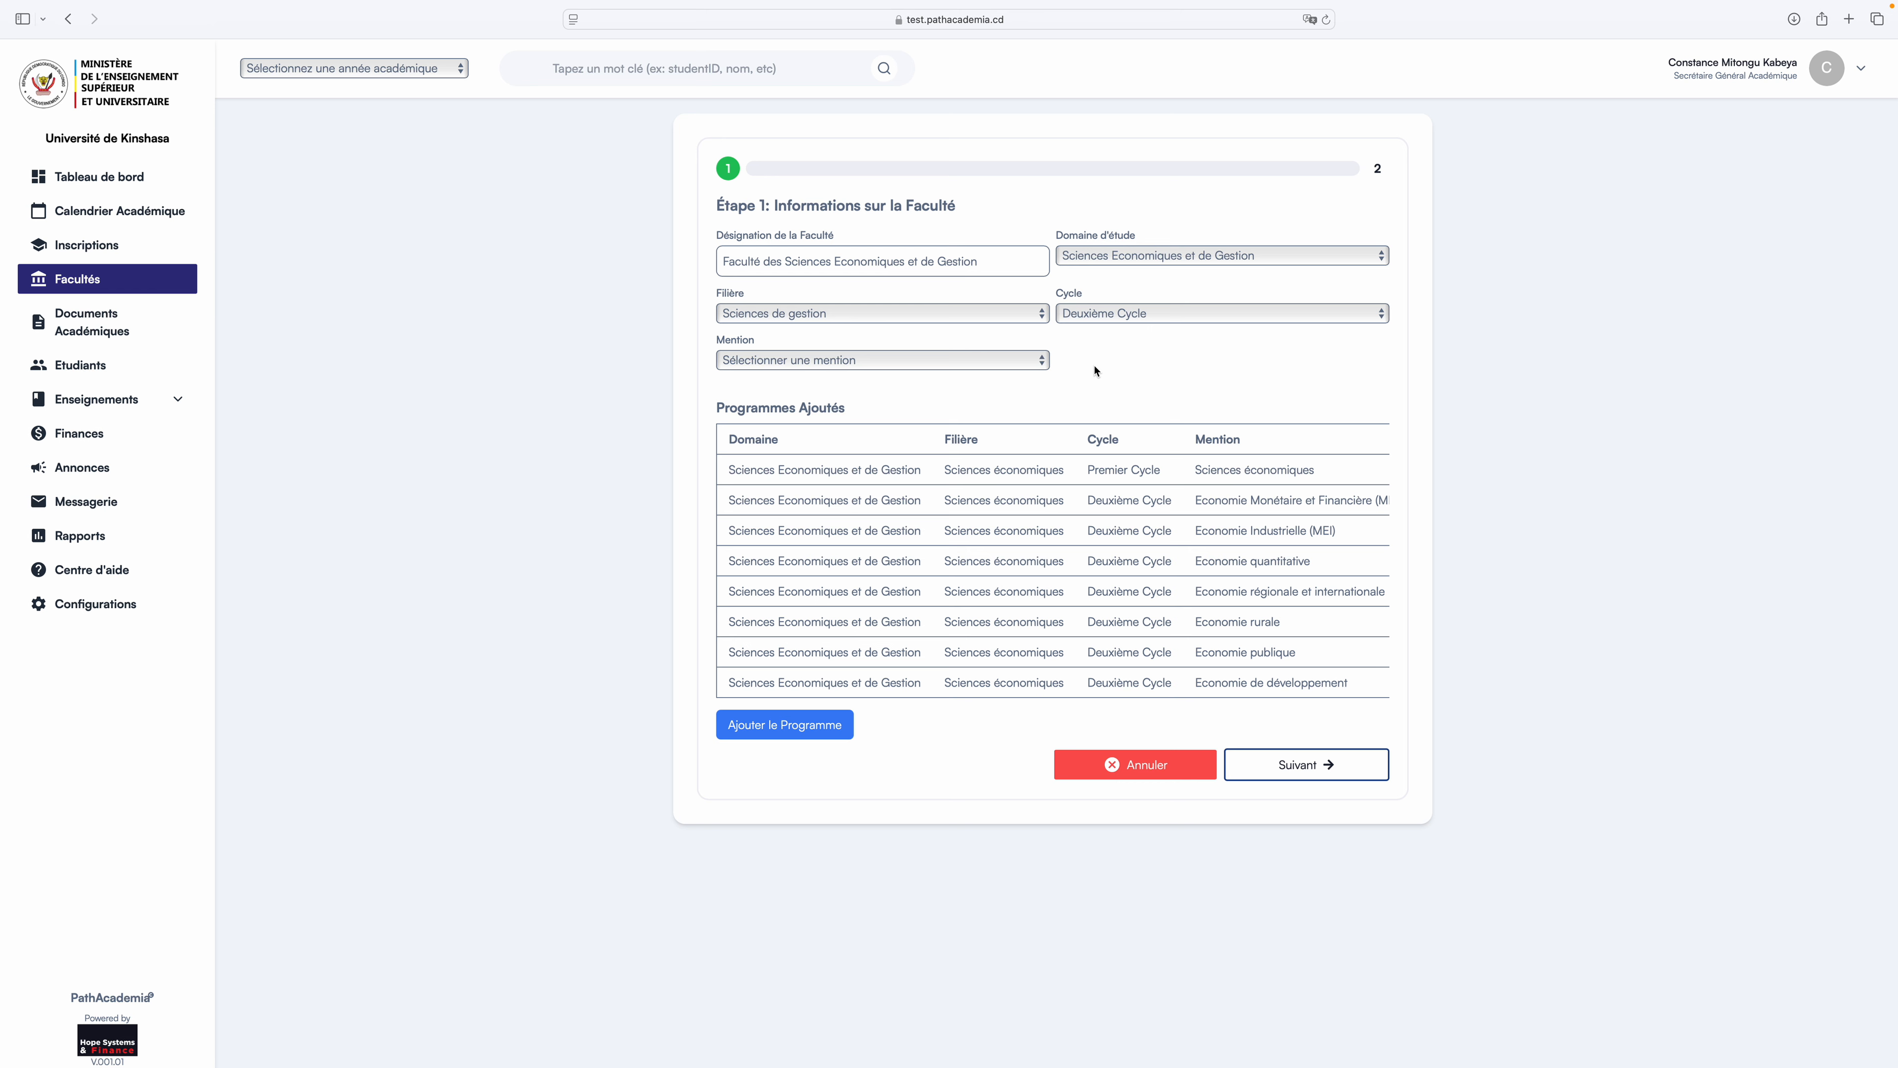
scroll(1125, 499, down, 2)
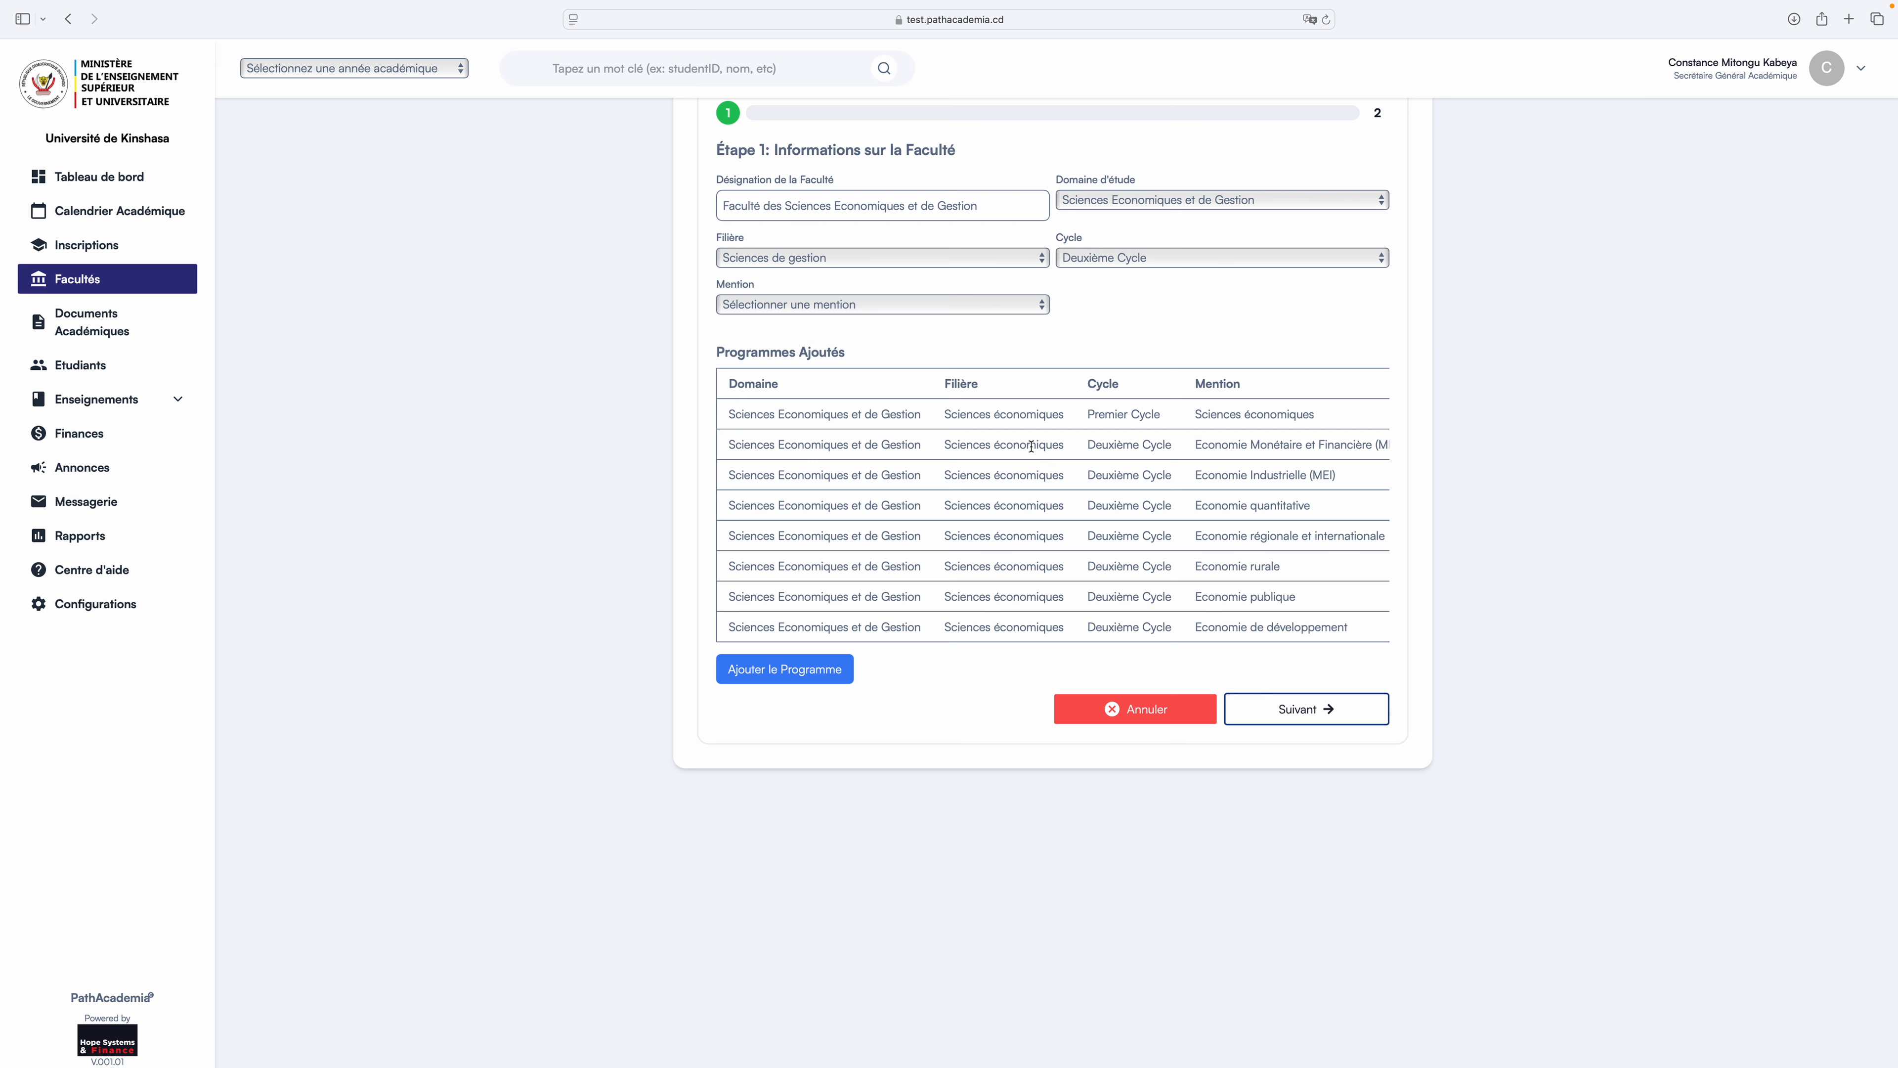
scroll(1031, 447, up, 1)
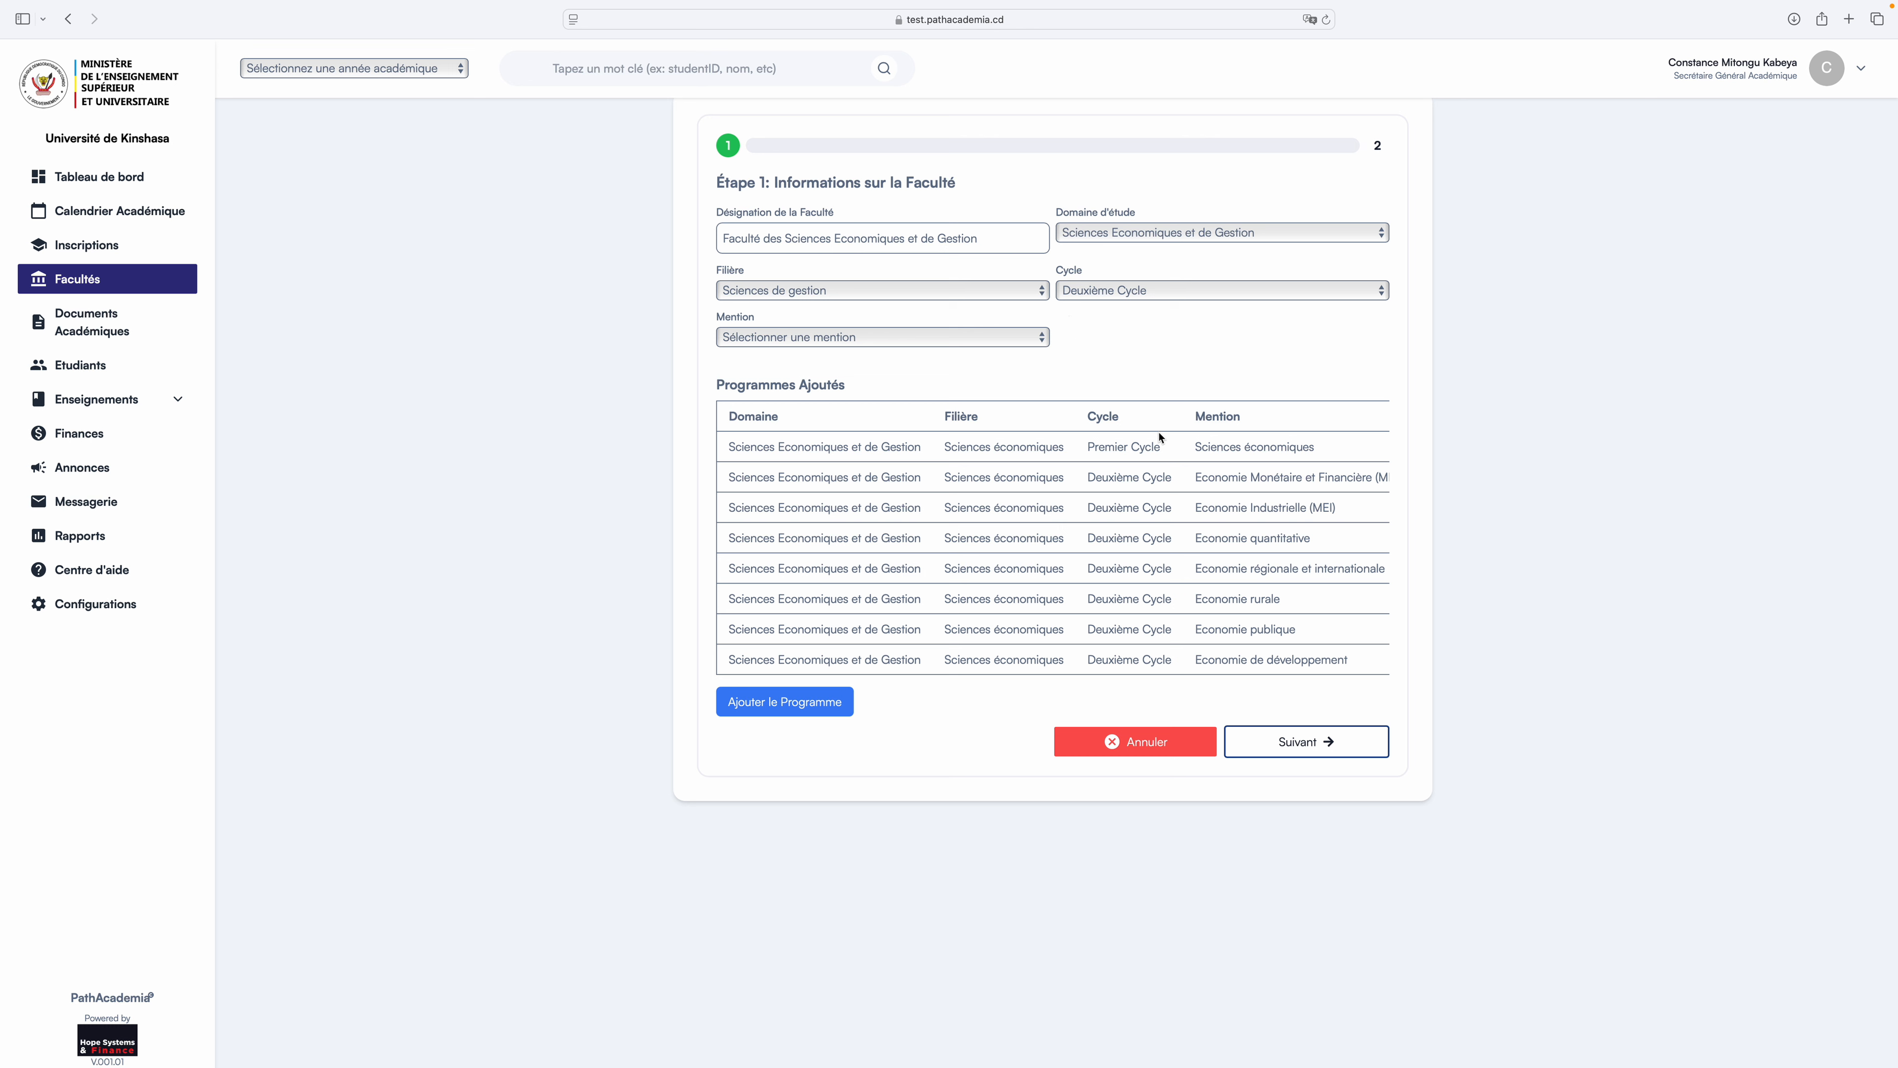
Try several mentions for the programme, including Gestion marketing, Gestion financière and Comptabilité et audit, ending with Gestion bancaire, microfinance et assurance.
click(871, 339)
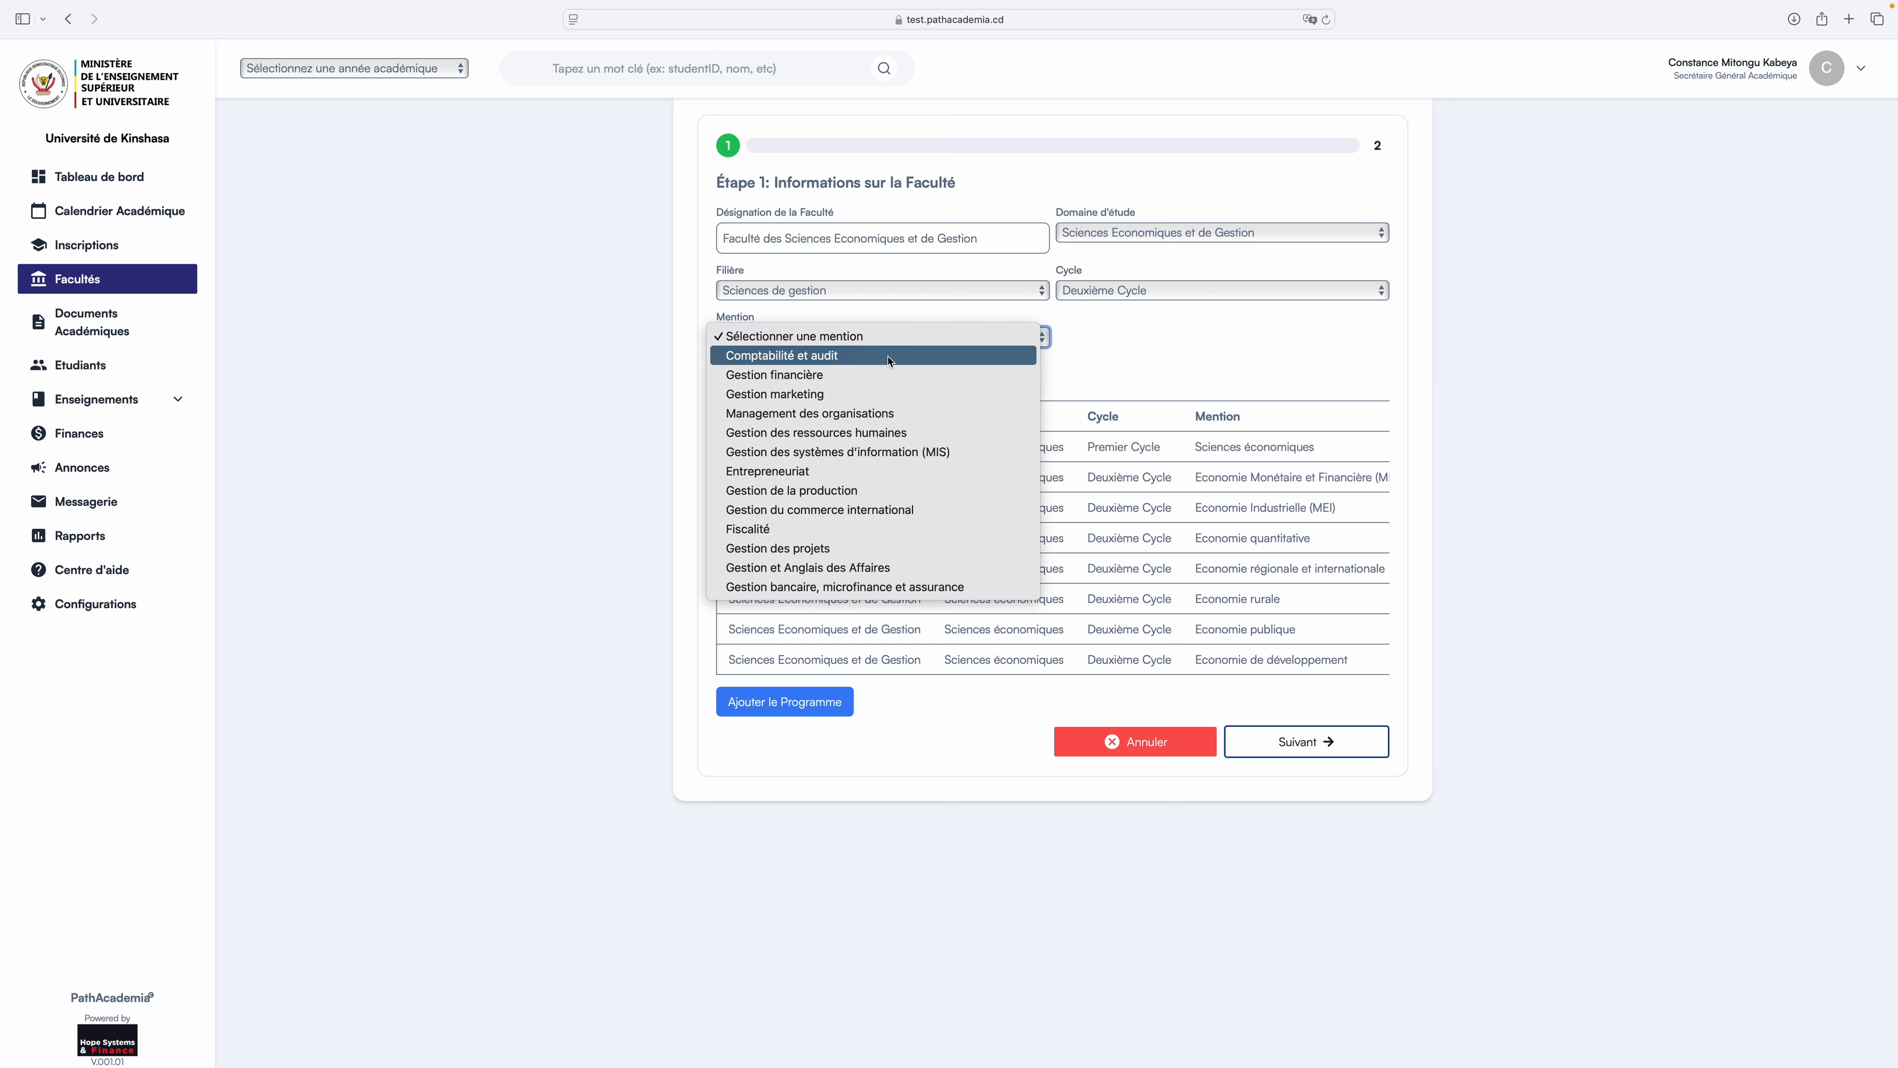
click(893, 397)
click(980, 346)
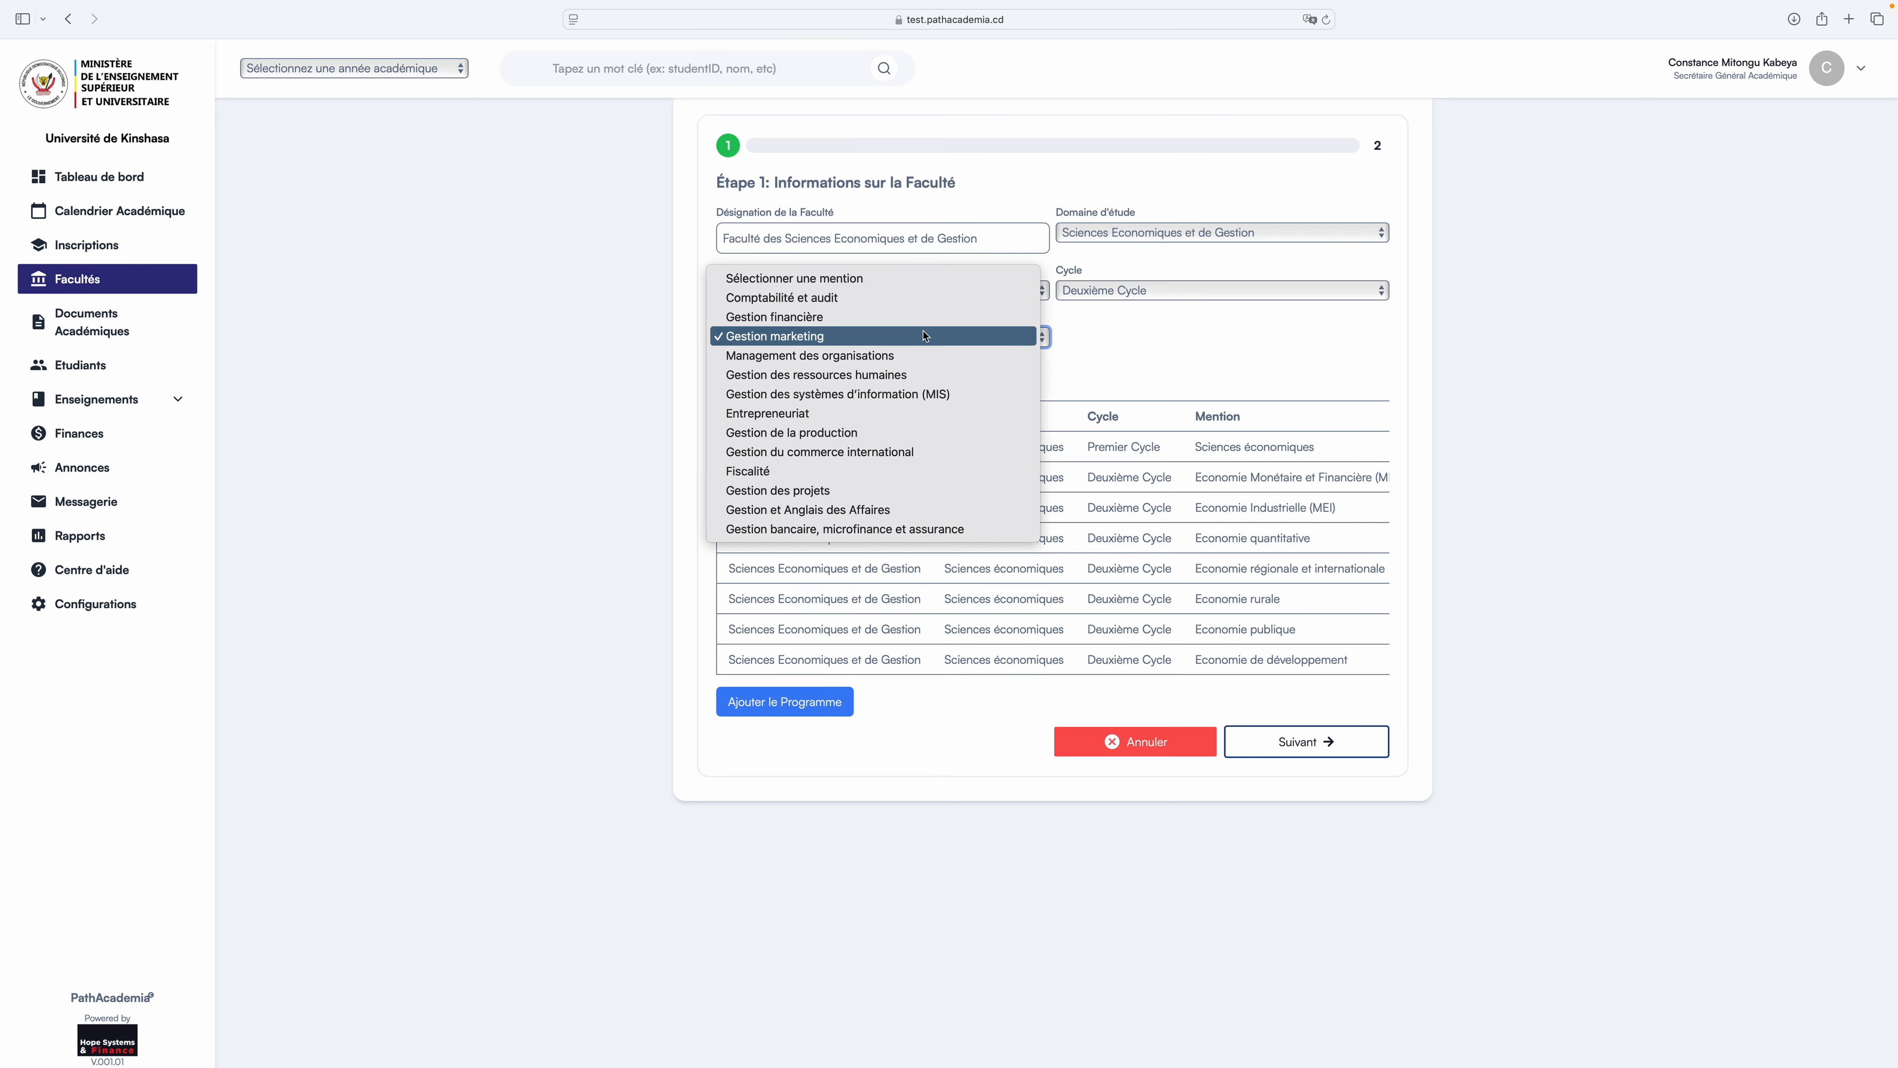
click(987, 317)
click(1002, 345)
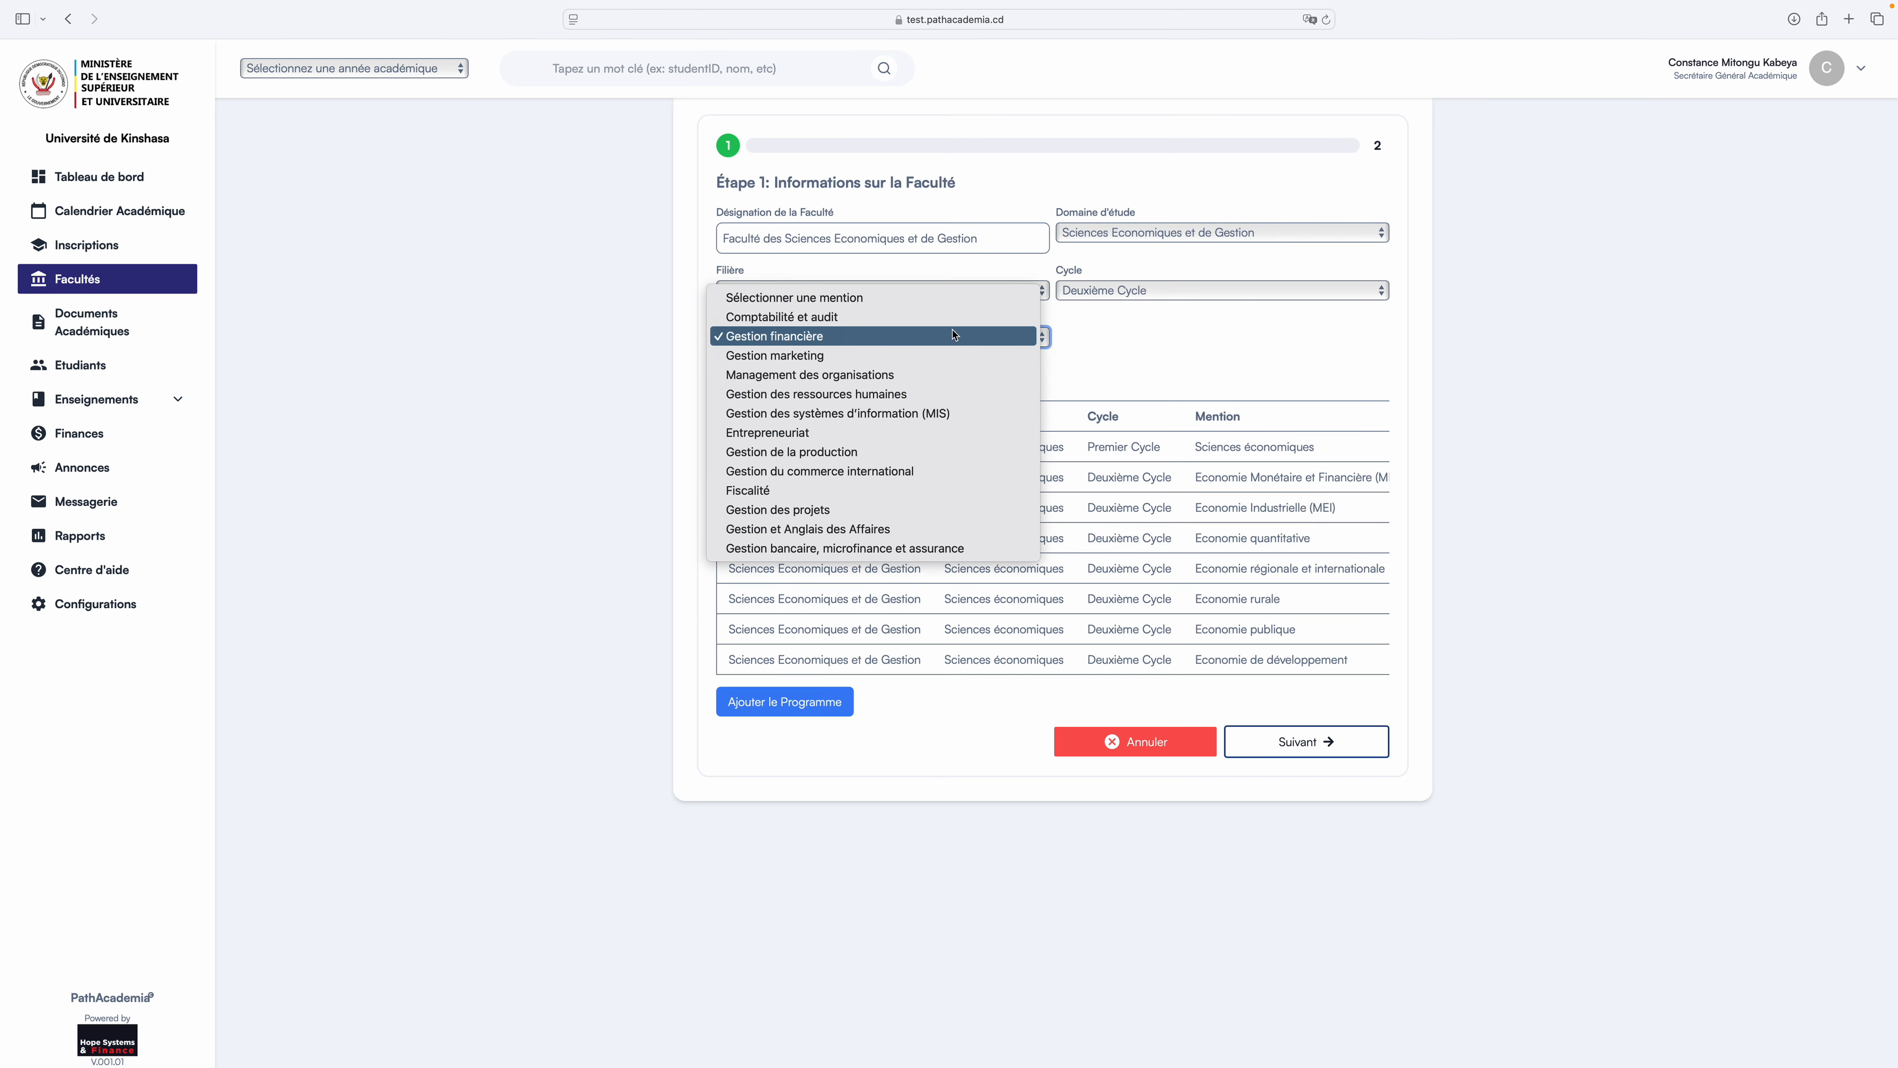
click(972, 317)
click(992, 336)
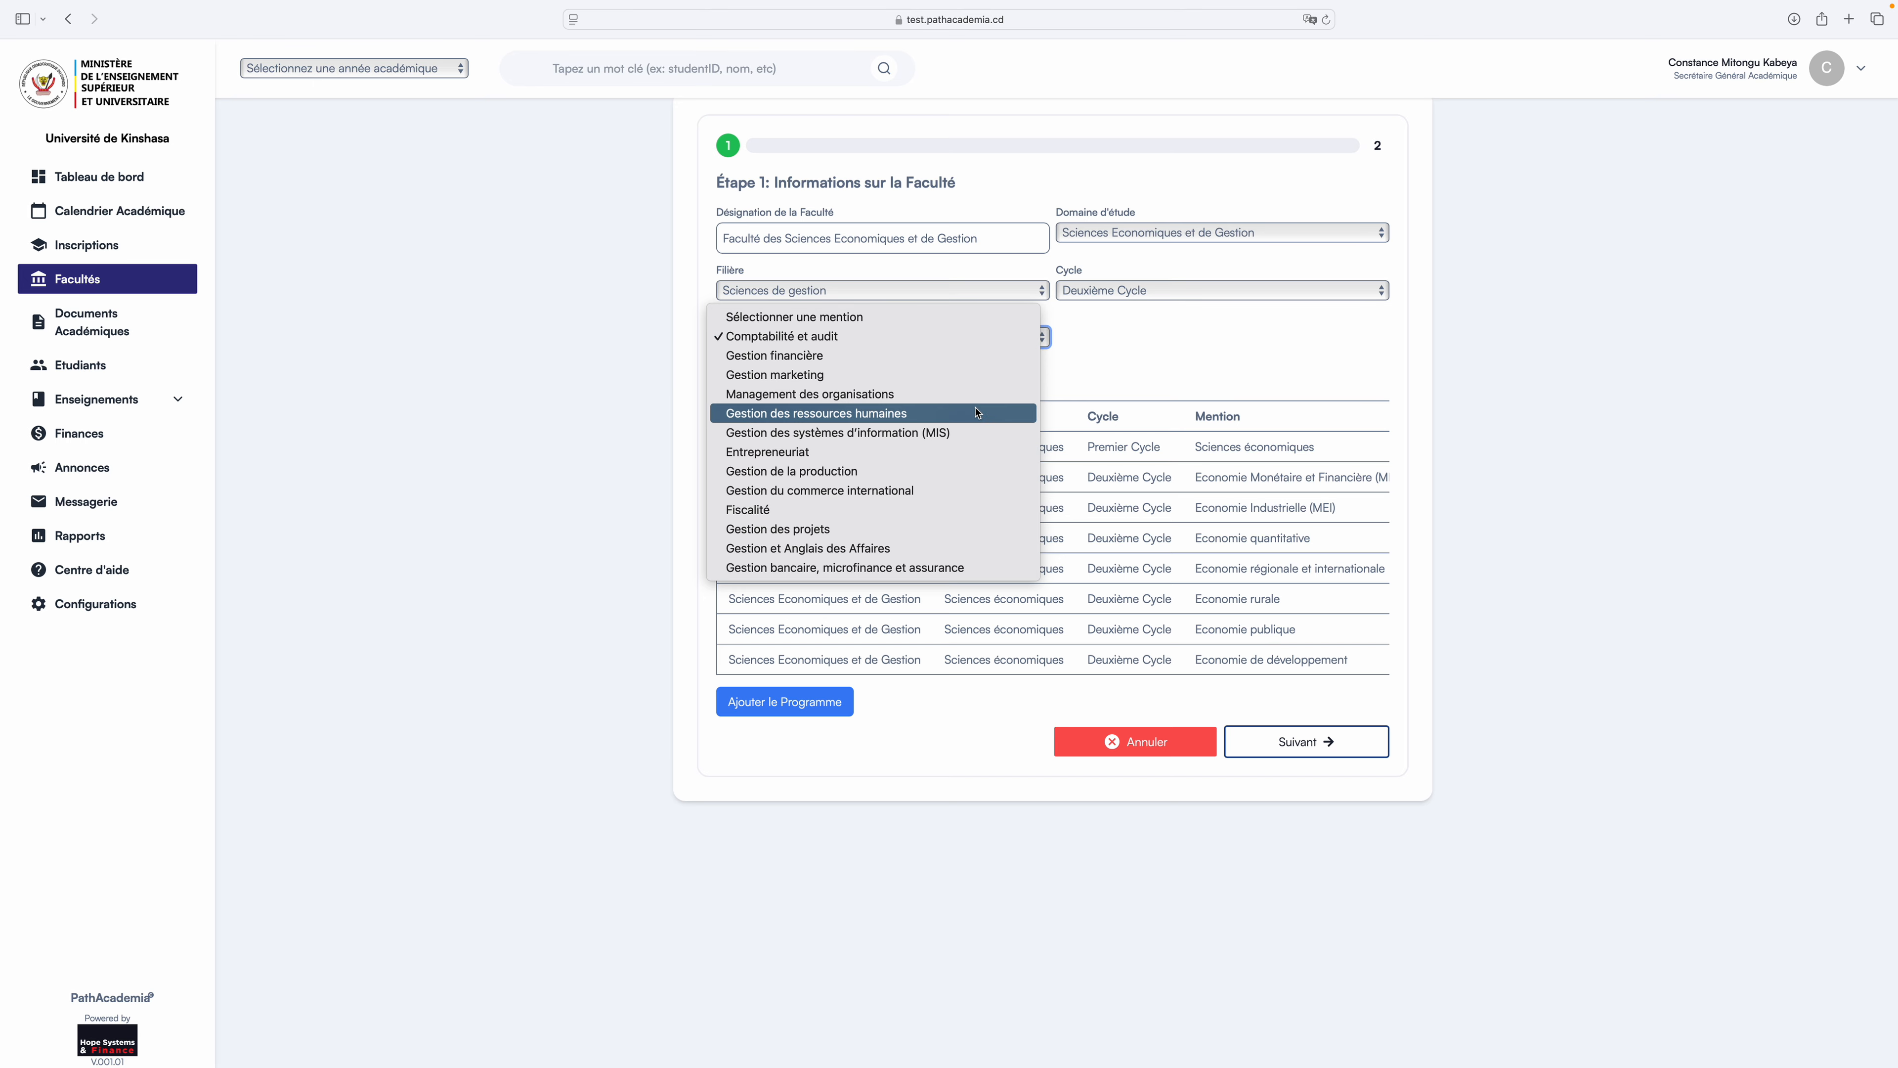
click(976, 413)
click(988, 336)
click(987, 413)
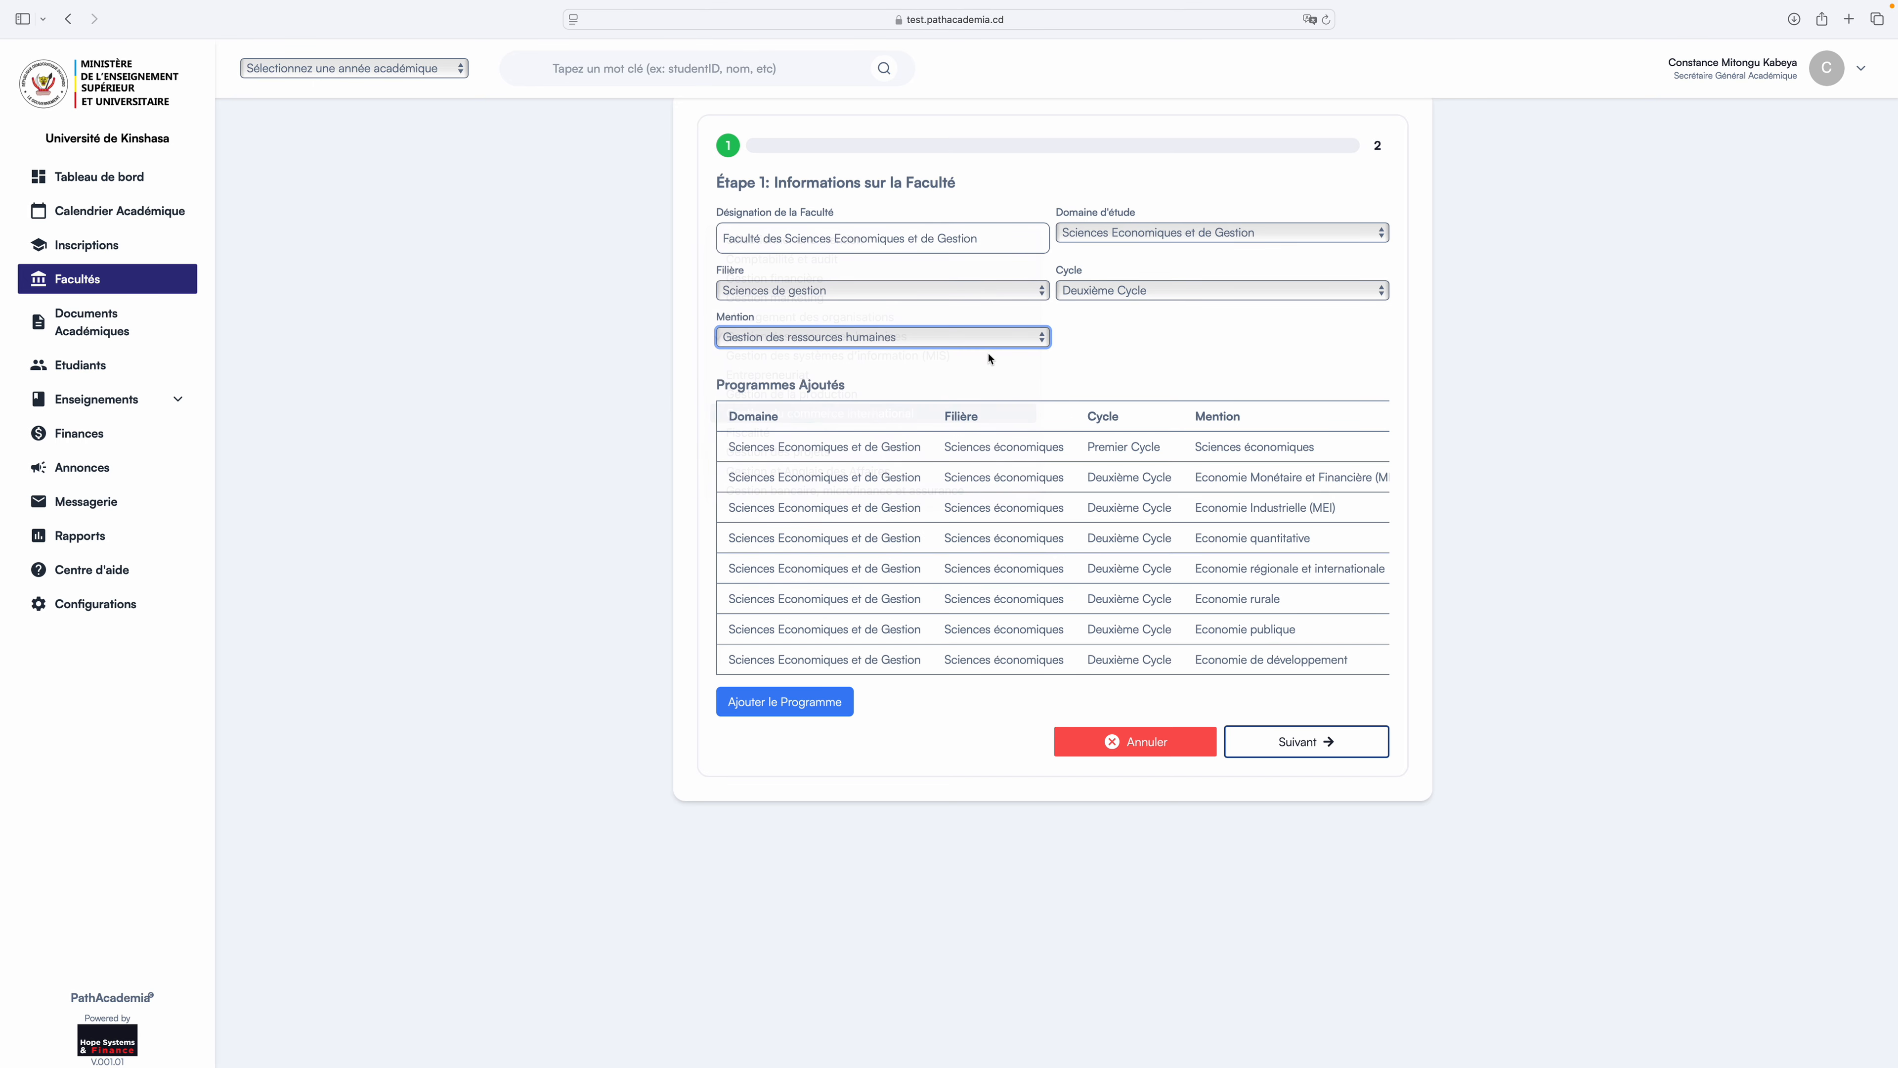
click(988, 338)
click(987, 411)
click(983, 338)
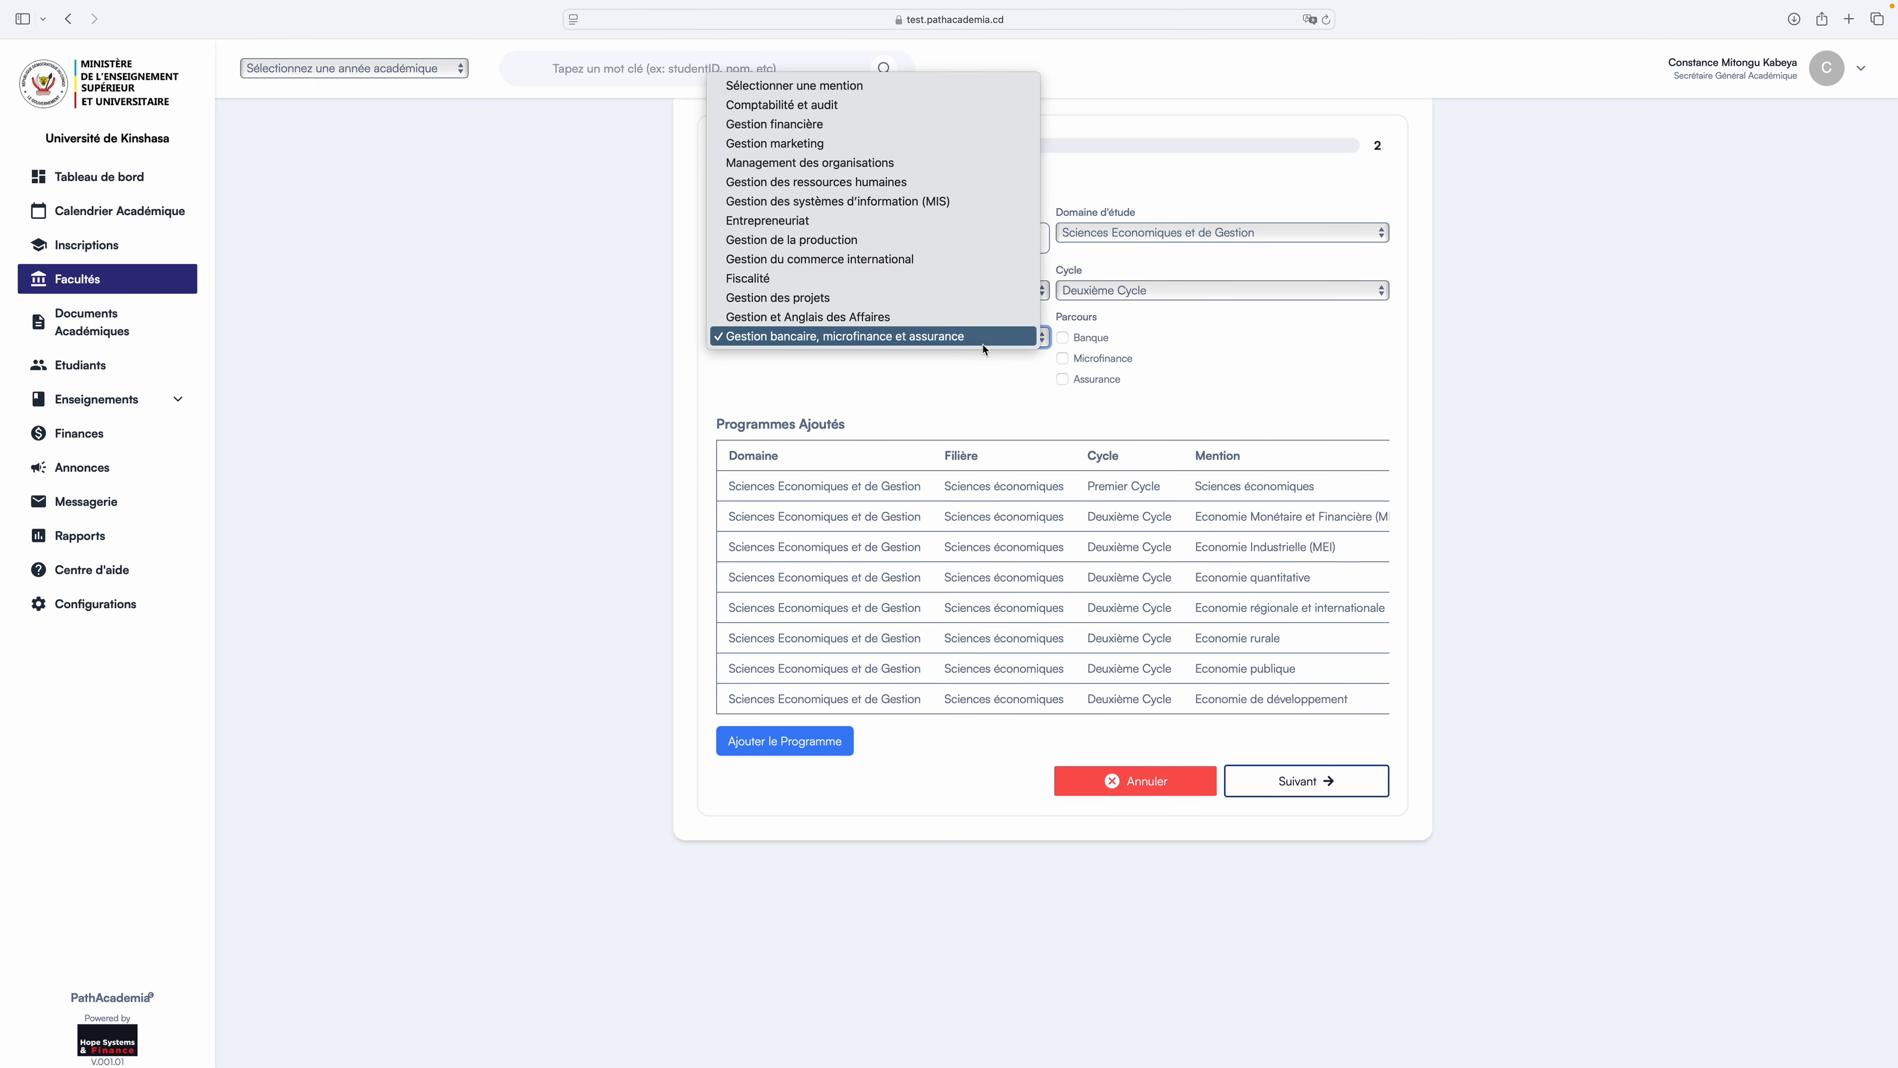
click(1261, 374)
scroll(1031, 314, down, 1)
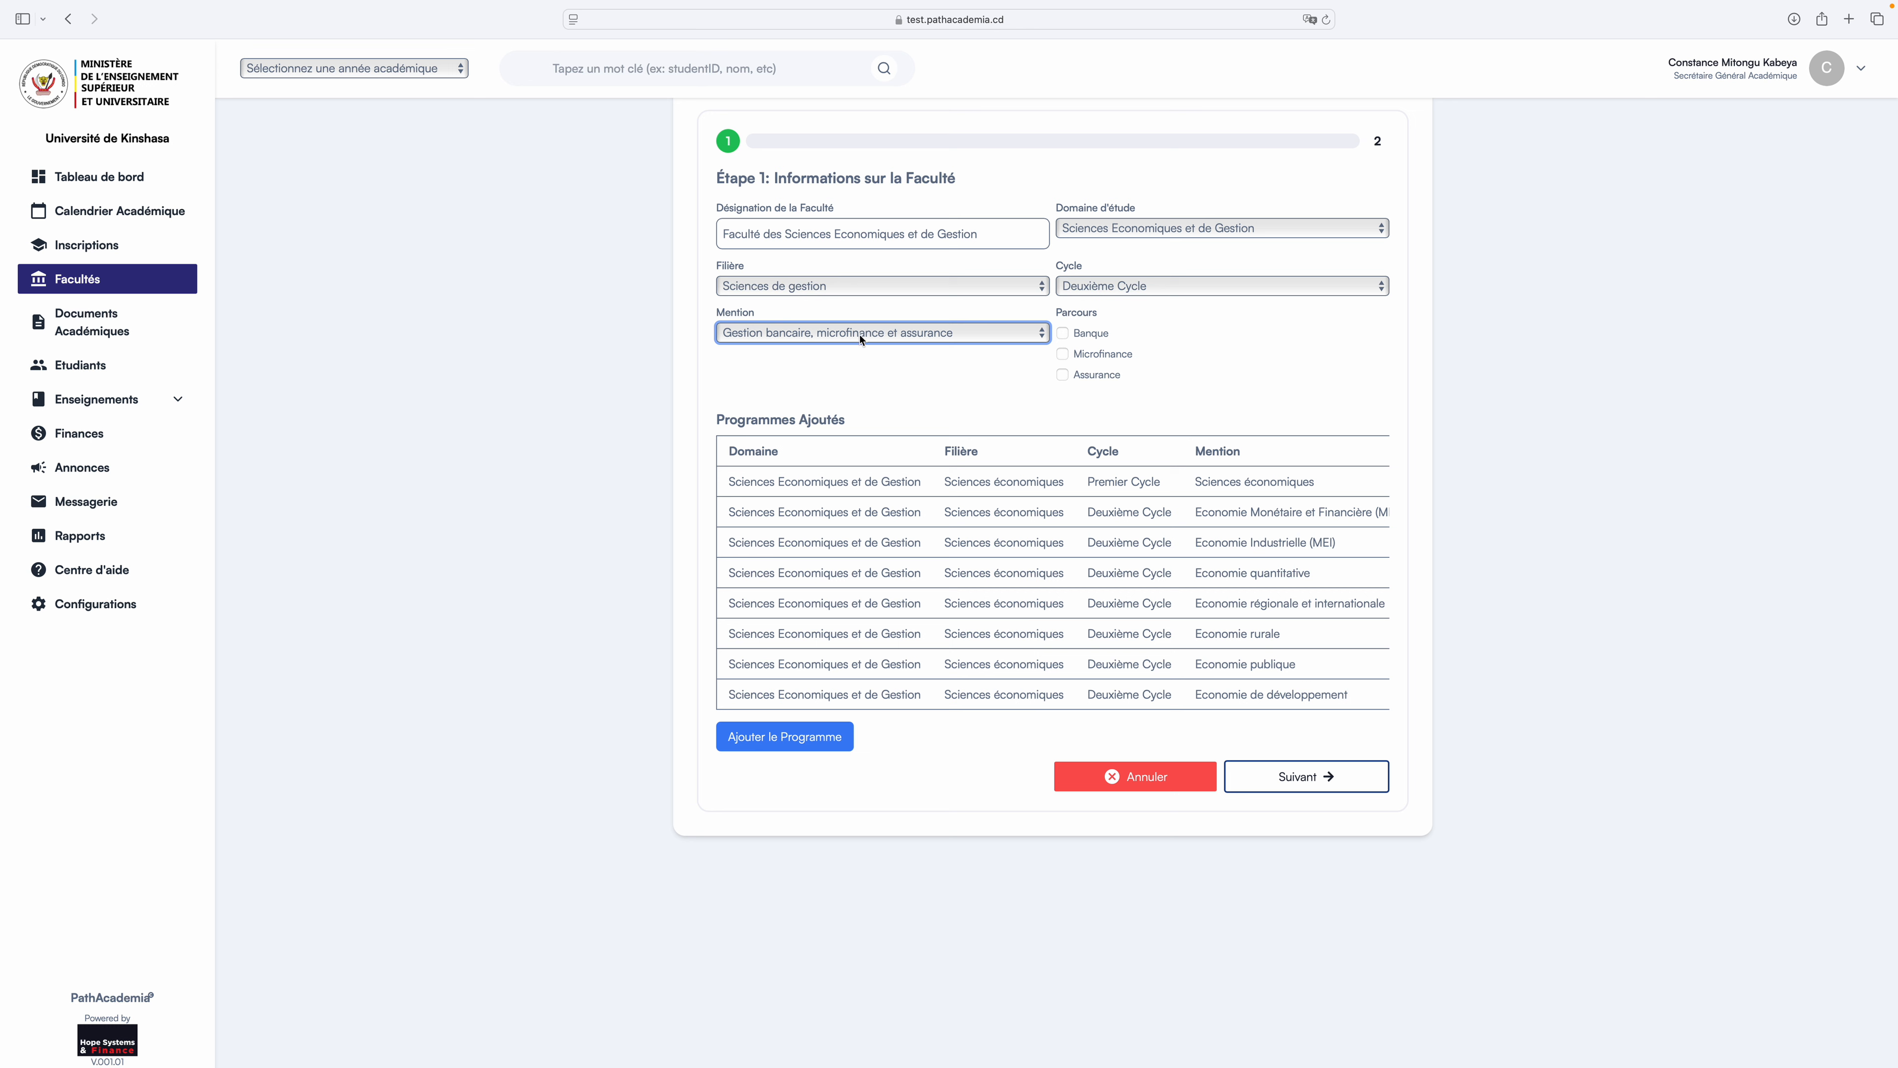
Select the parcours Banque, Microfinance and Assurance for the mention Gestion bancaire, microfinance et assurance.
click(1064, 334)
click(1063, 355)
click(1063, 375)
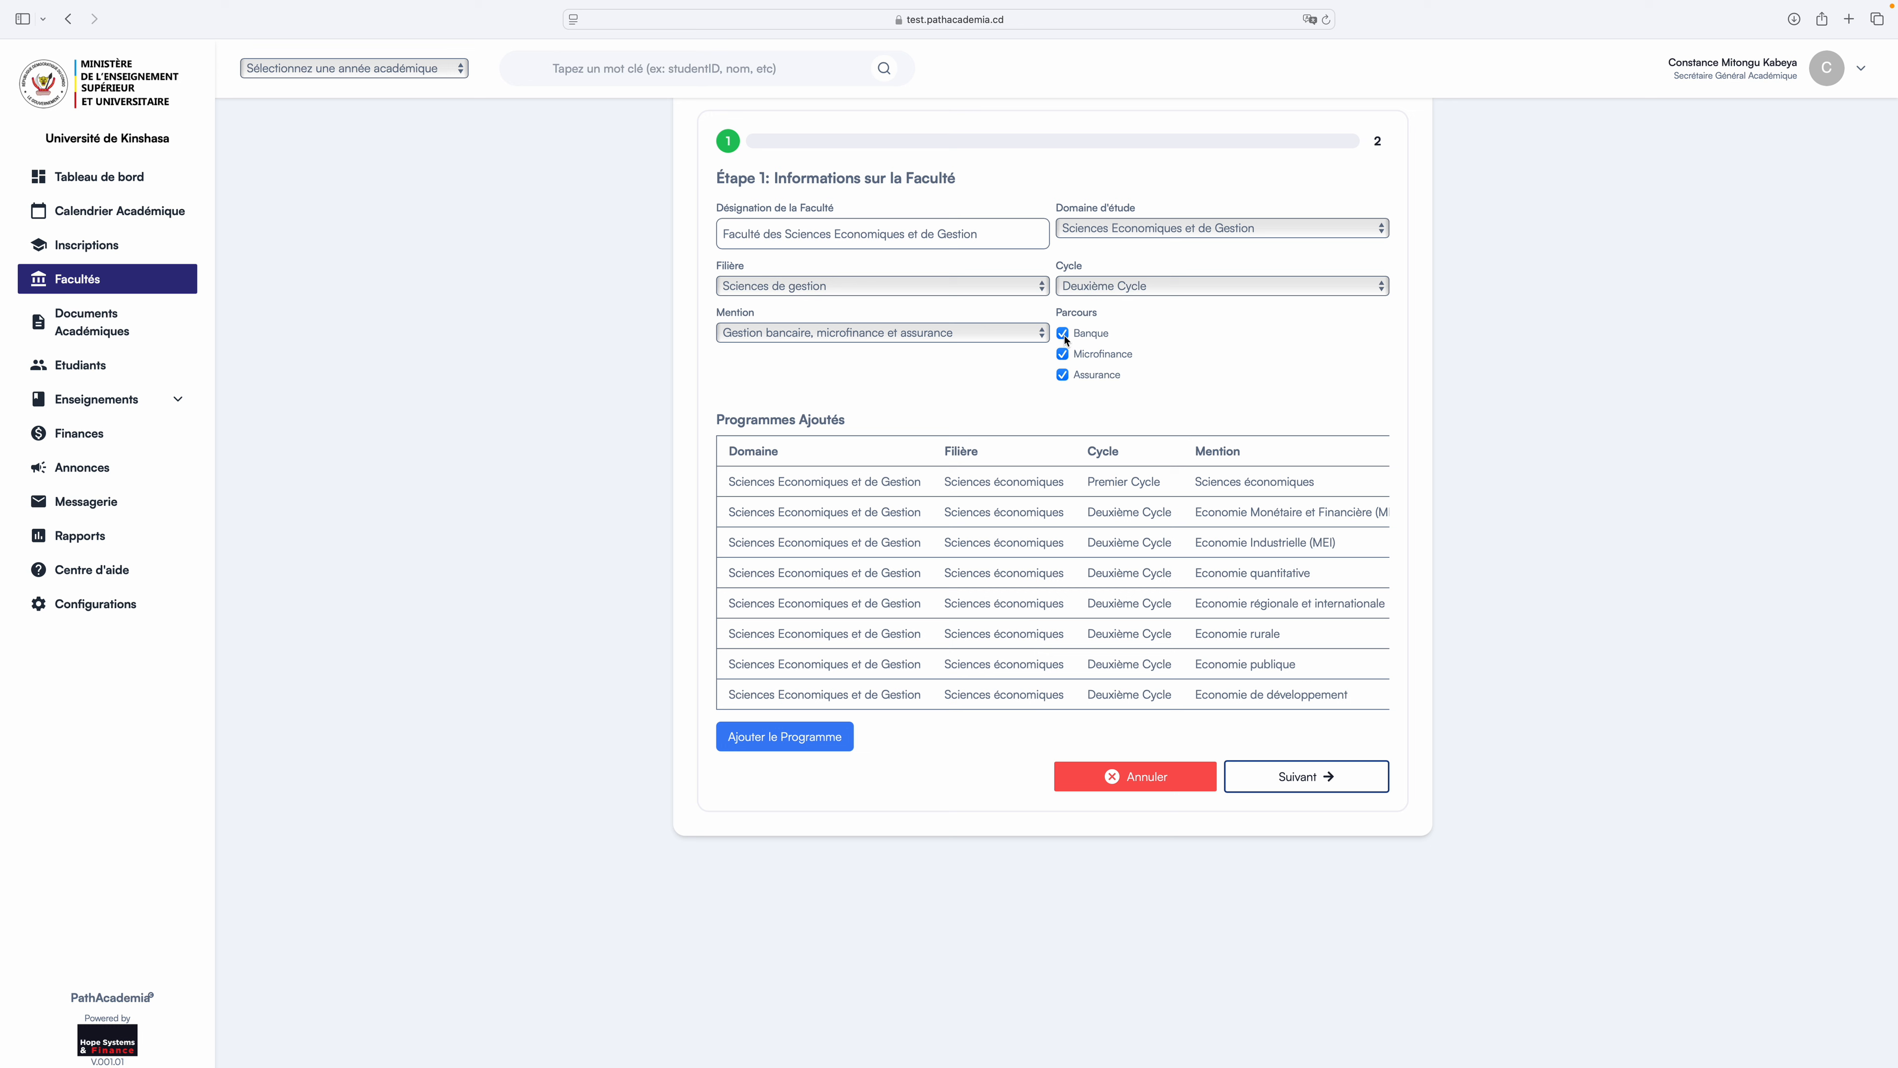
click(1062, 375)
click(1063, 377)
click(1017, 333)
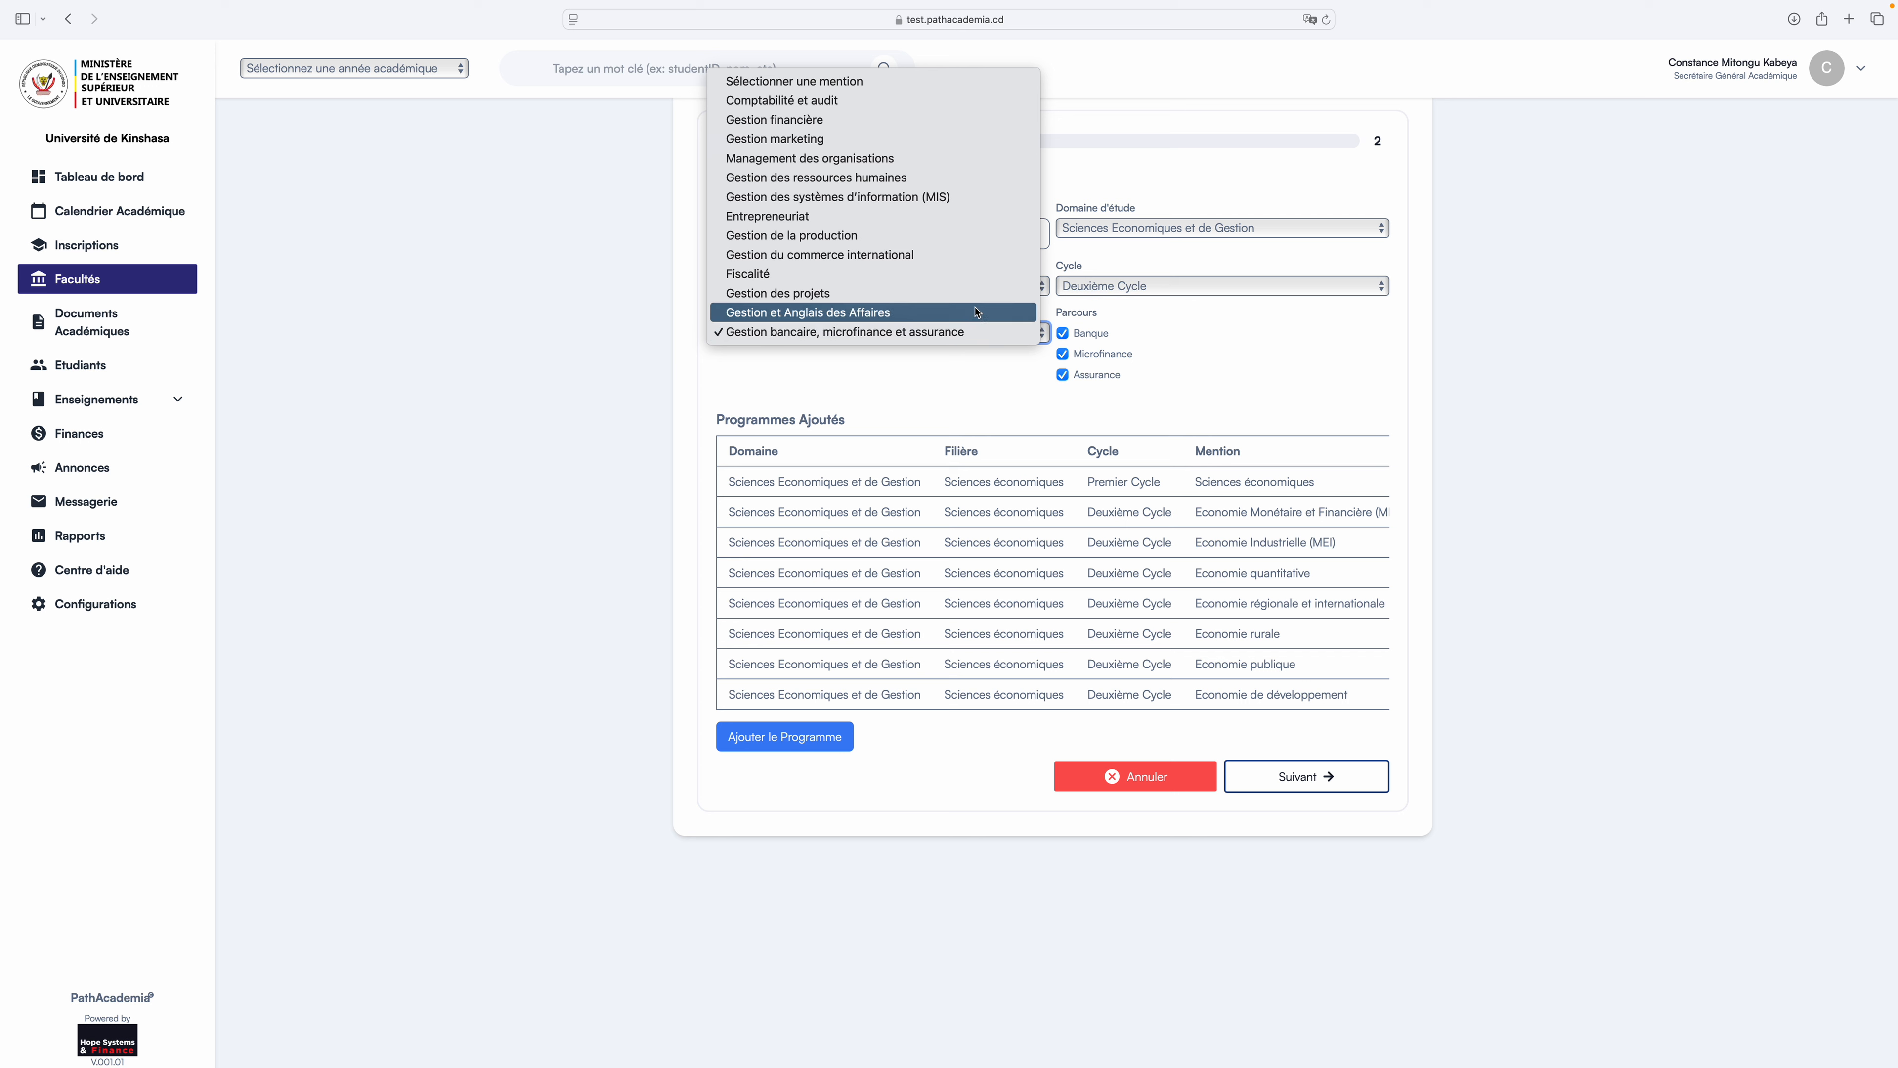
click(1072, 326)
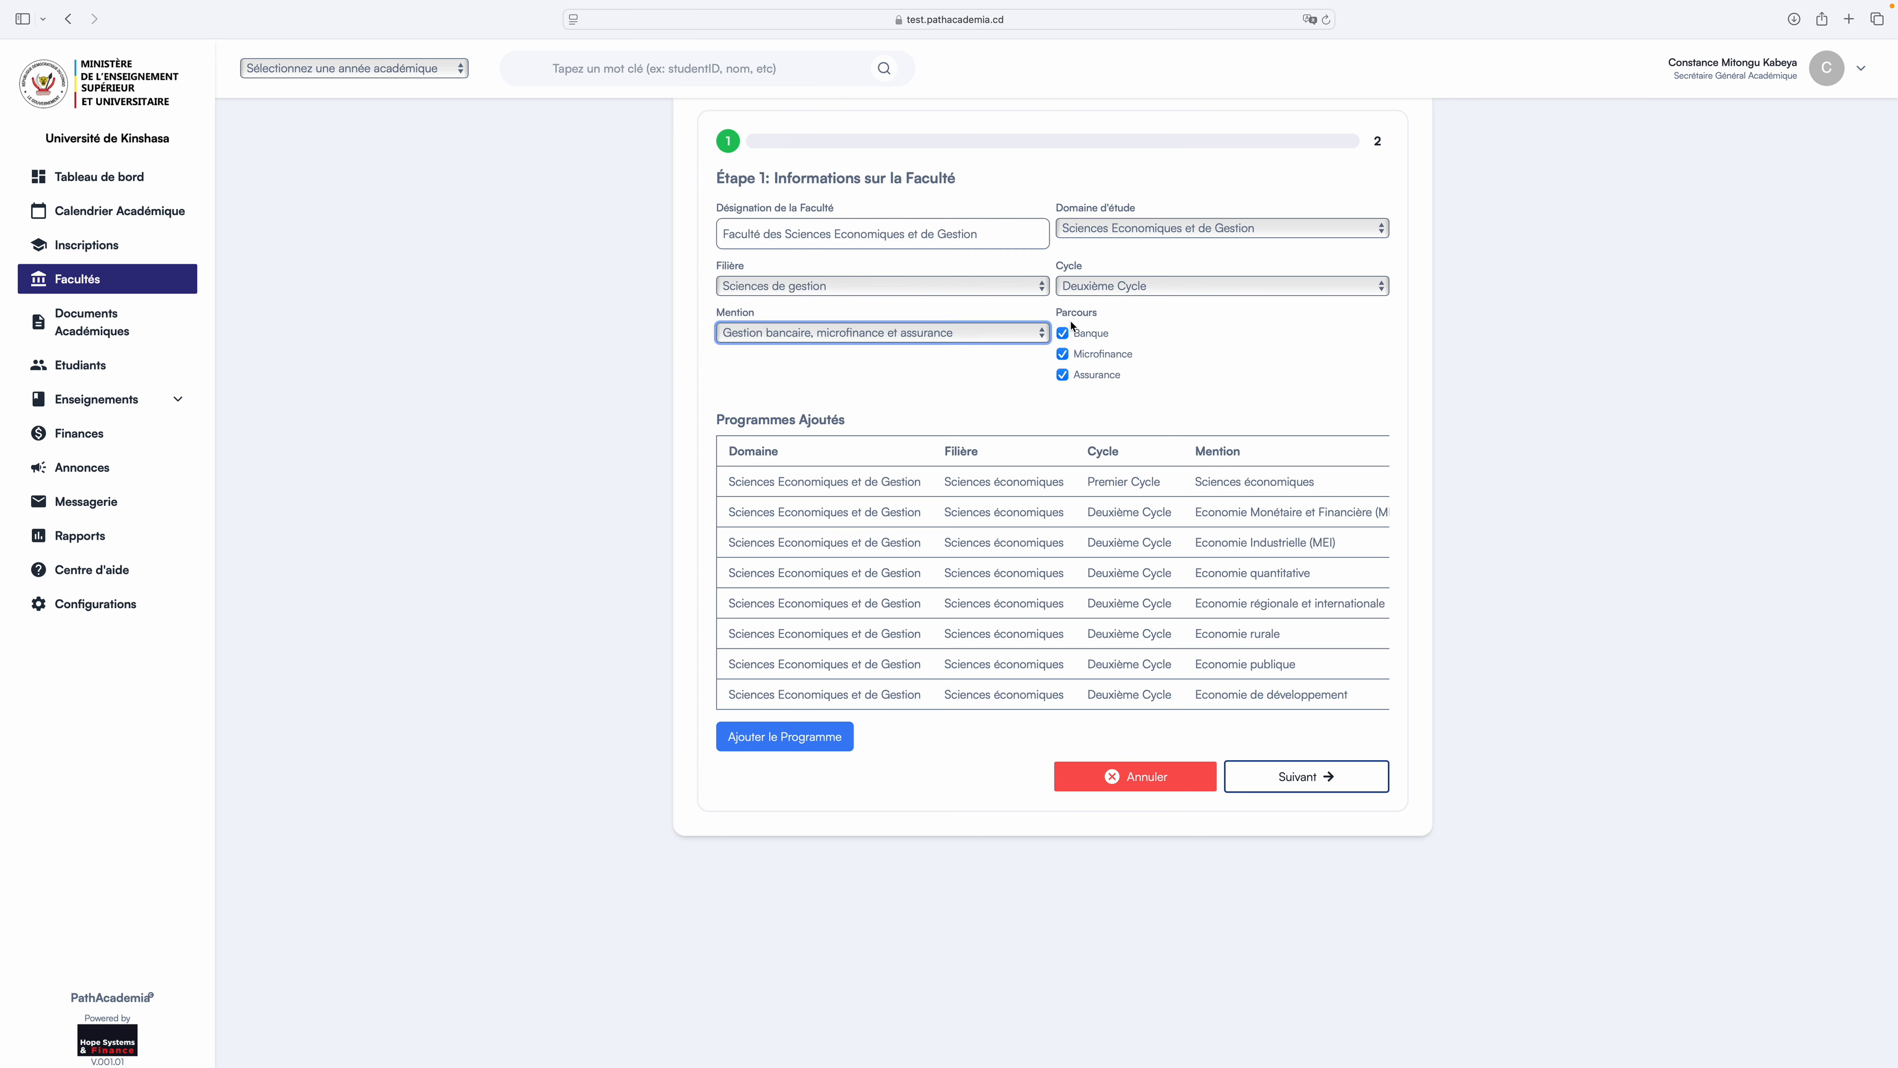
Set the programme's cycle to Premier Cycle and its mention to Sciences de gestion, and add it to the faculty.
click(1169, 291)
click(1114, 265)
click(946, 337)
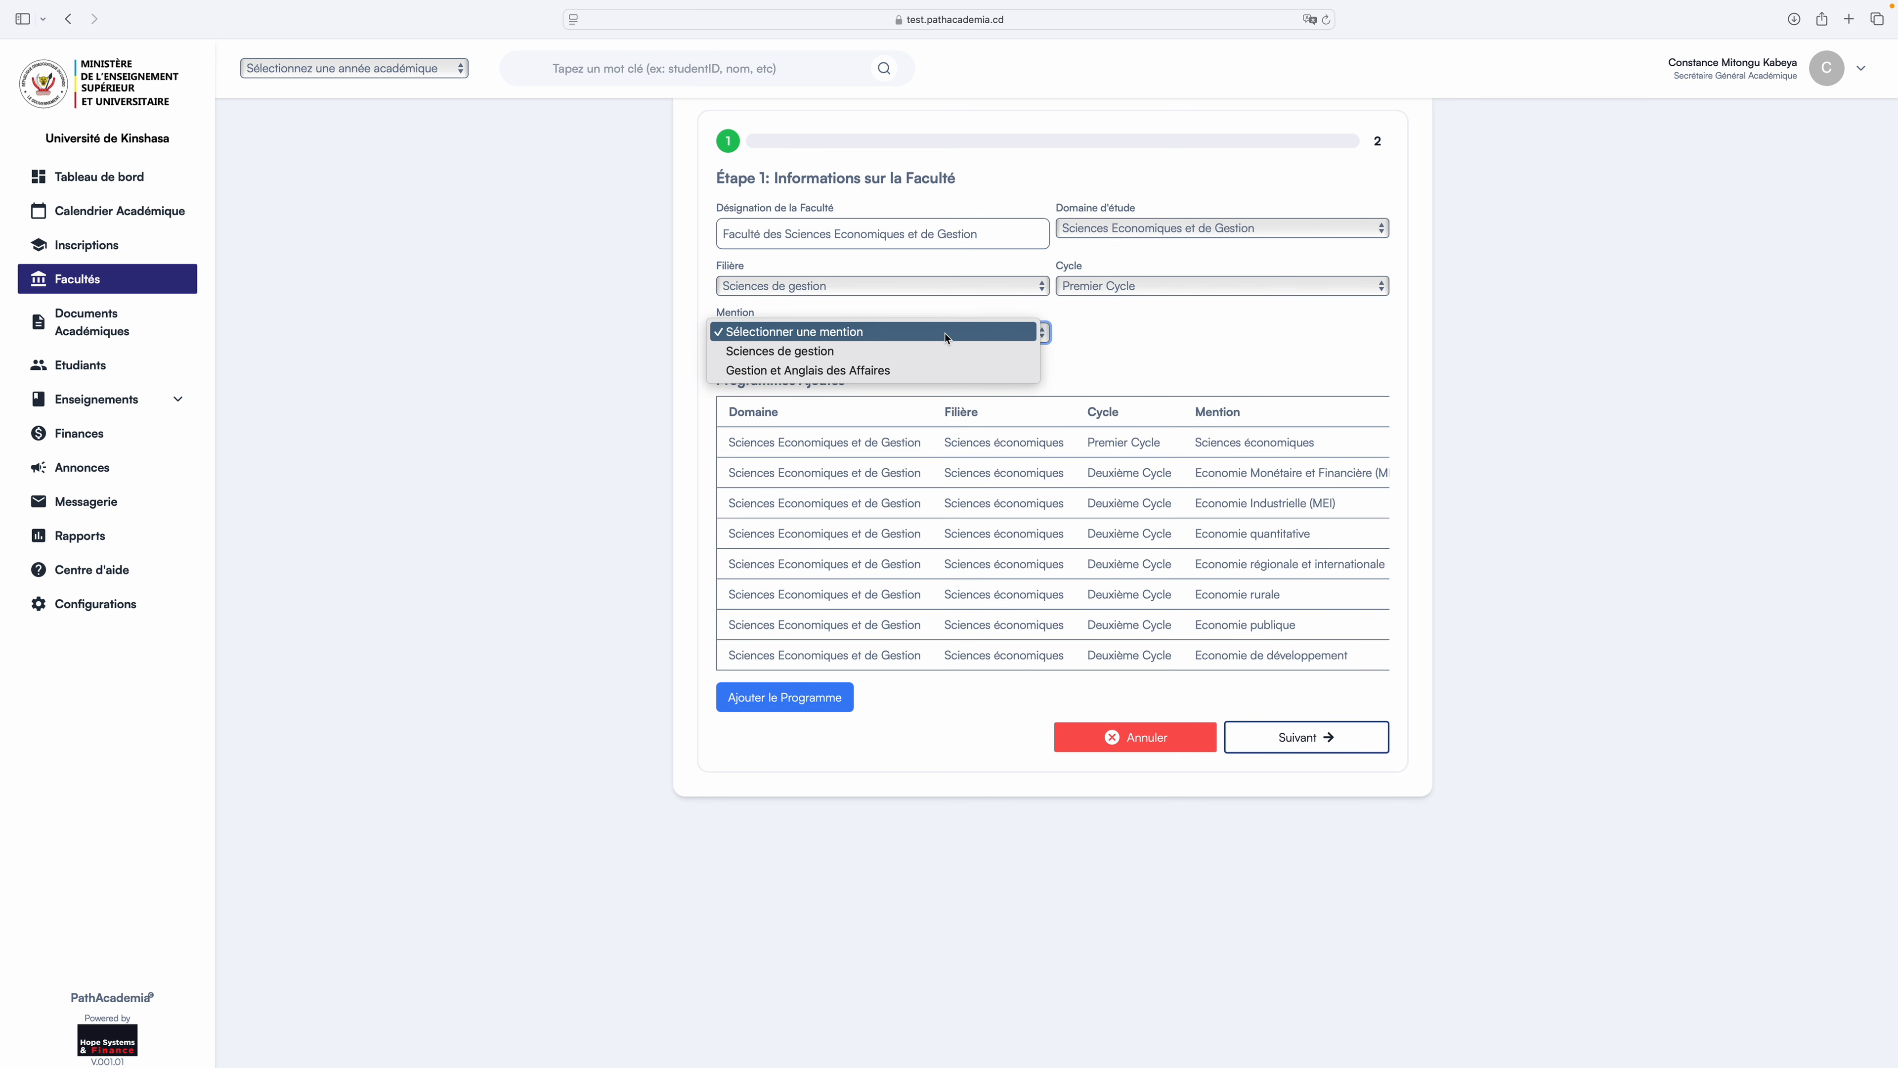
click(933, 354)
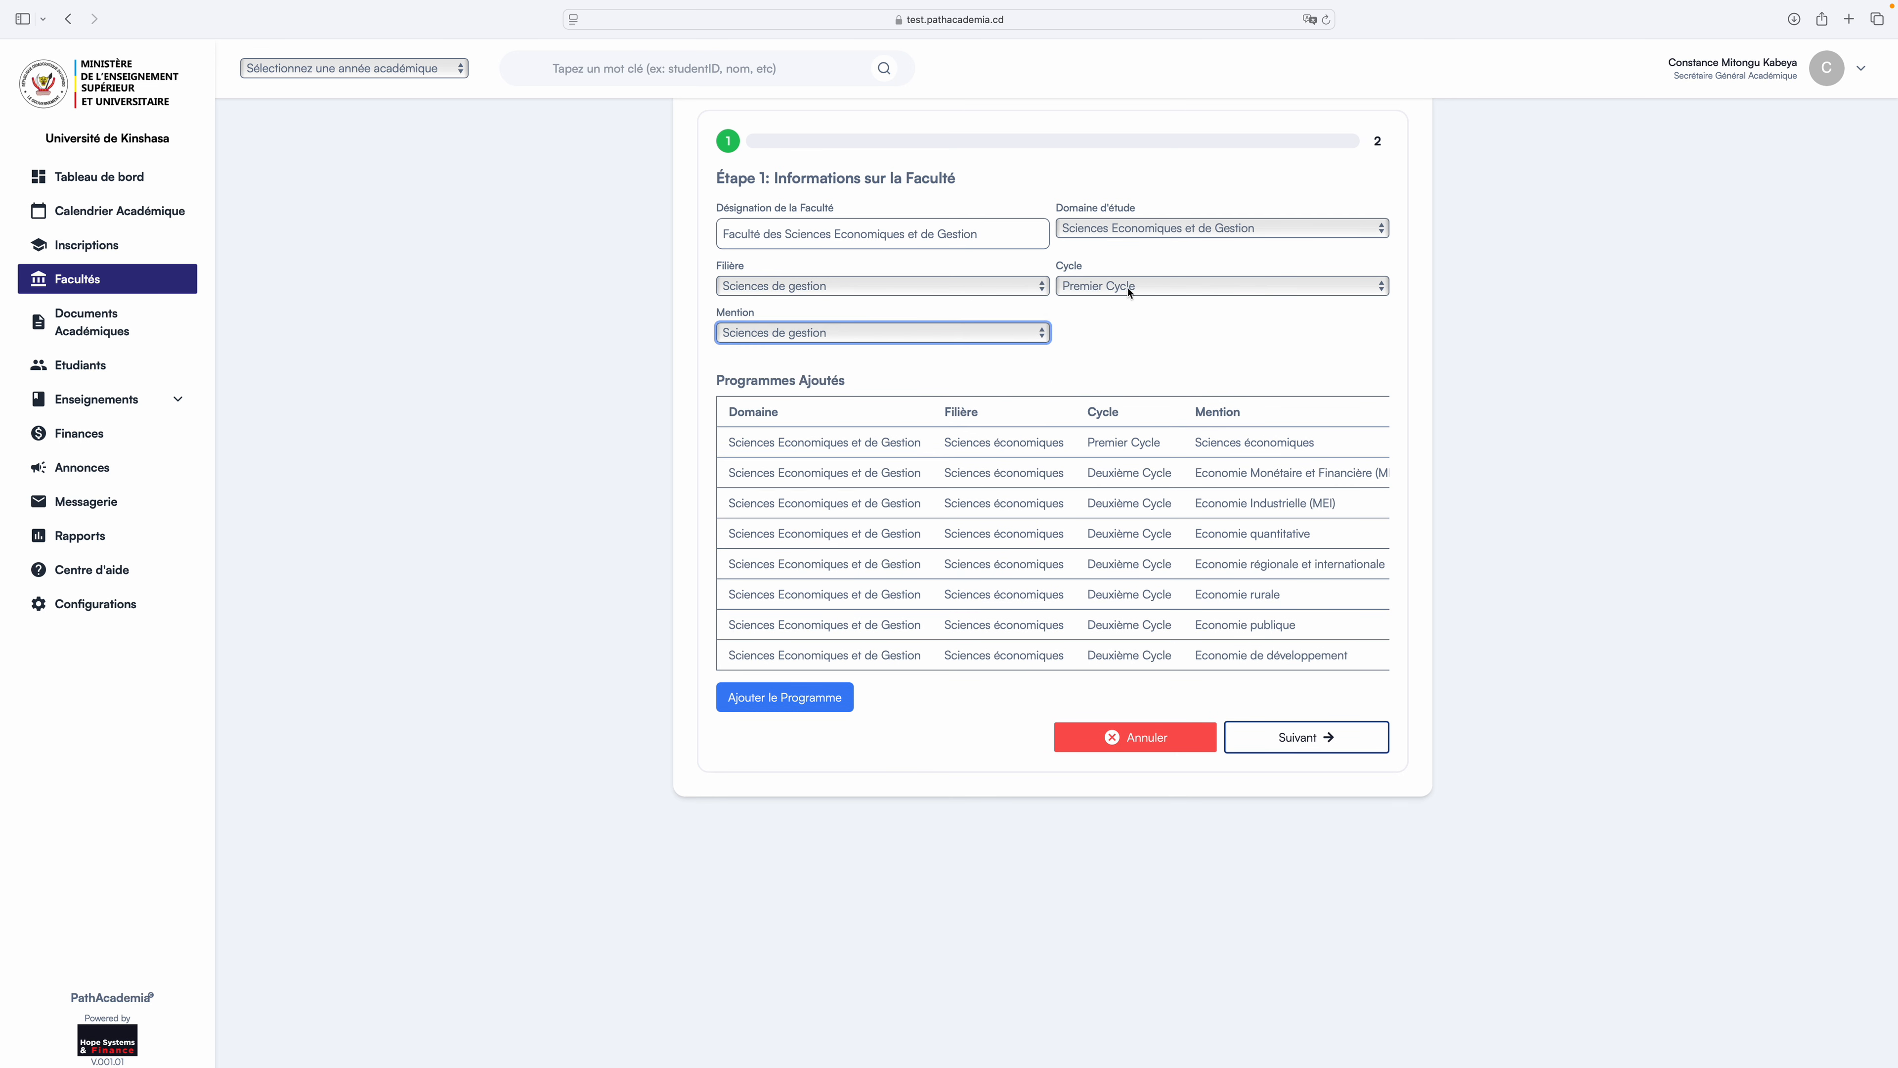
click(1027, 334)
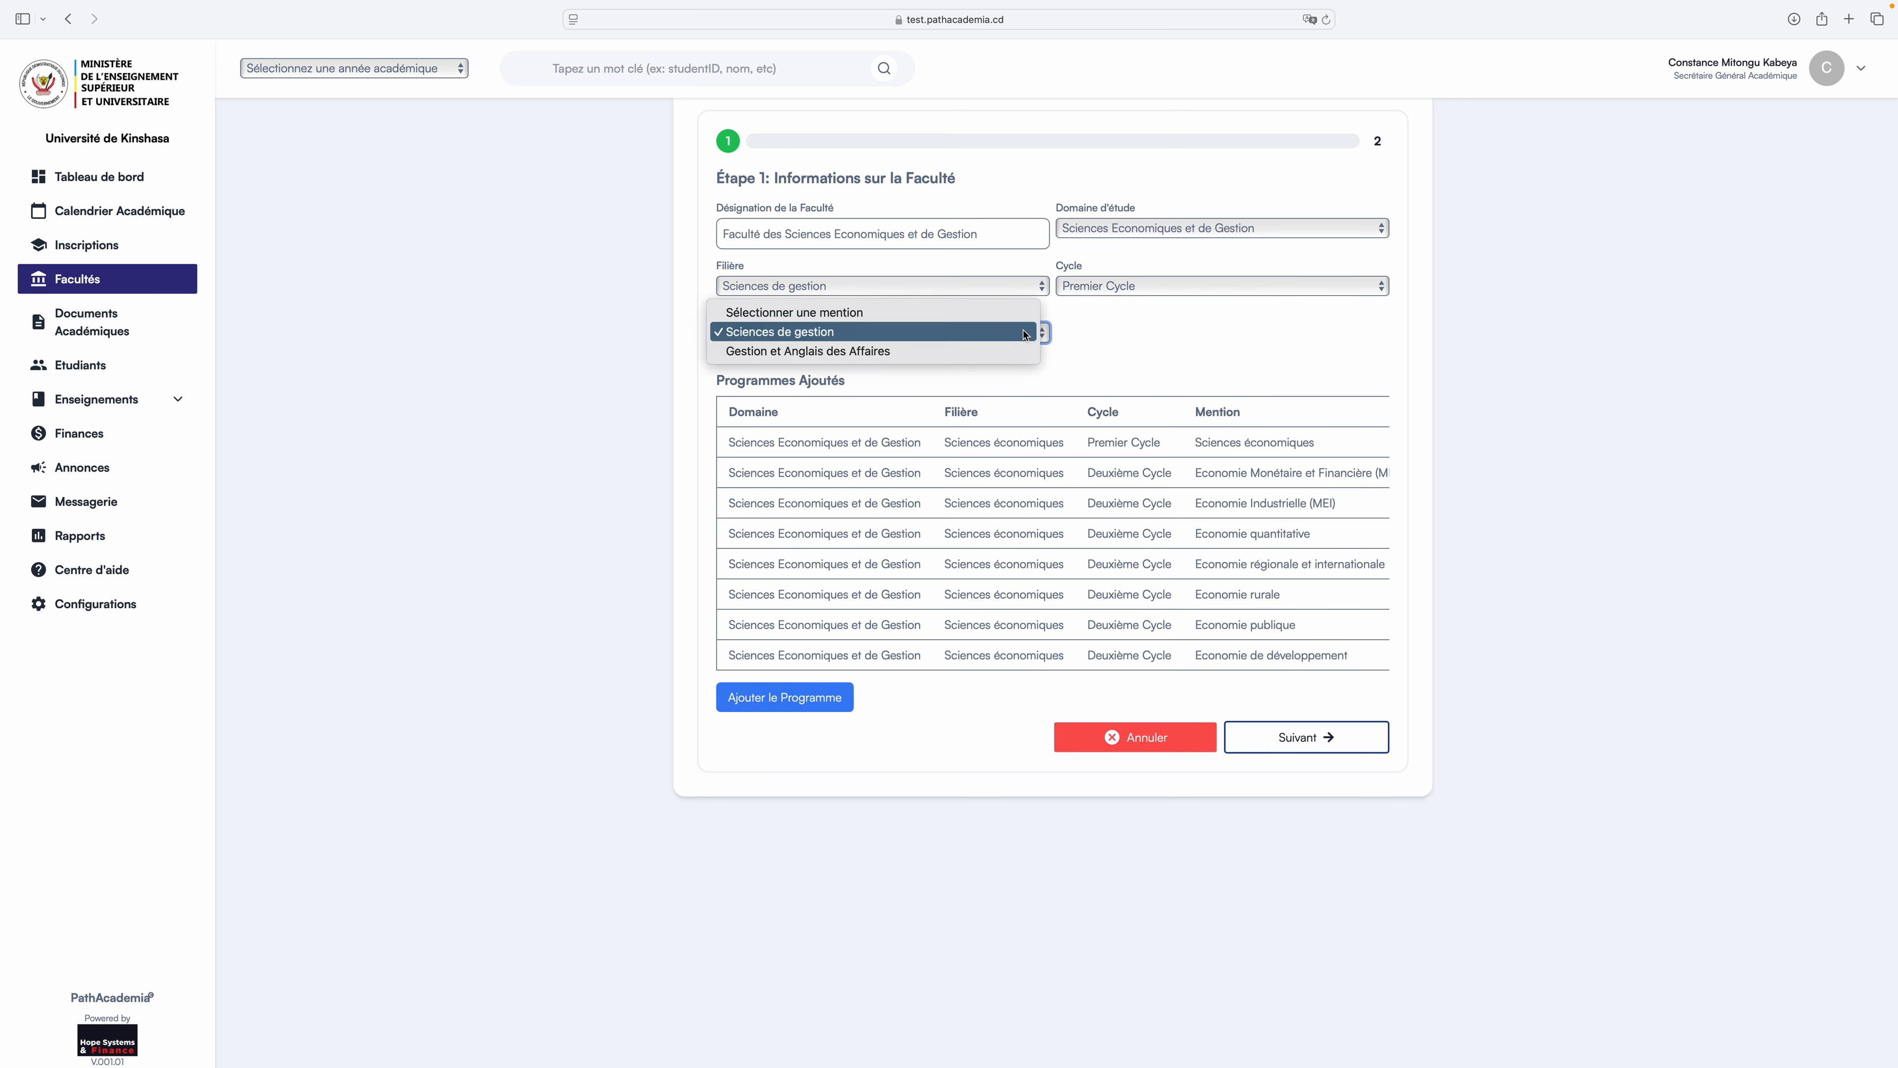
click(964, 334)
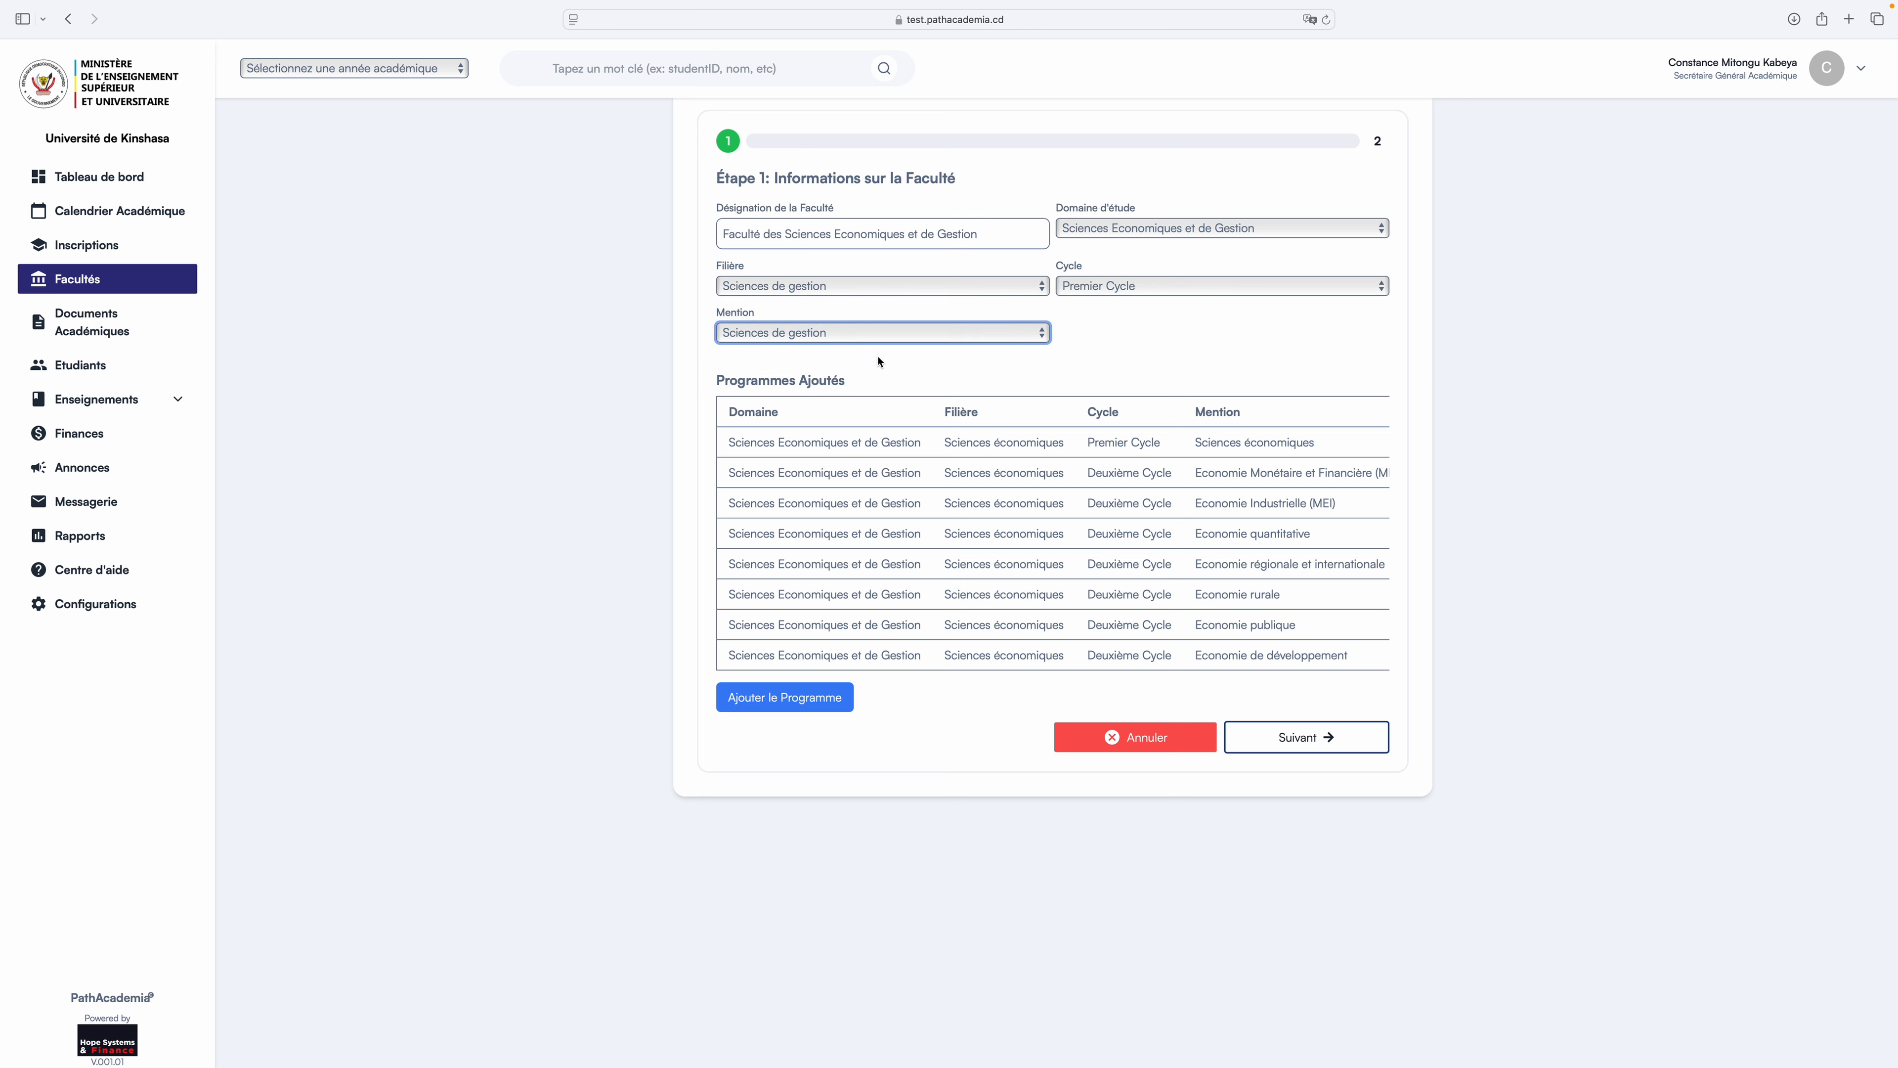
click(813, 699)
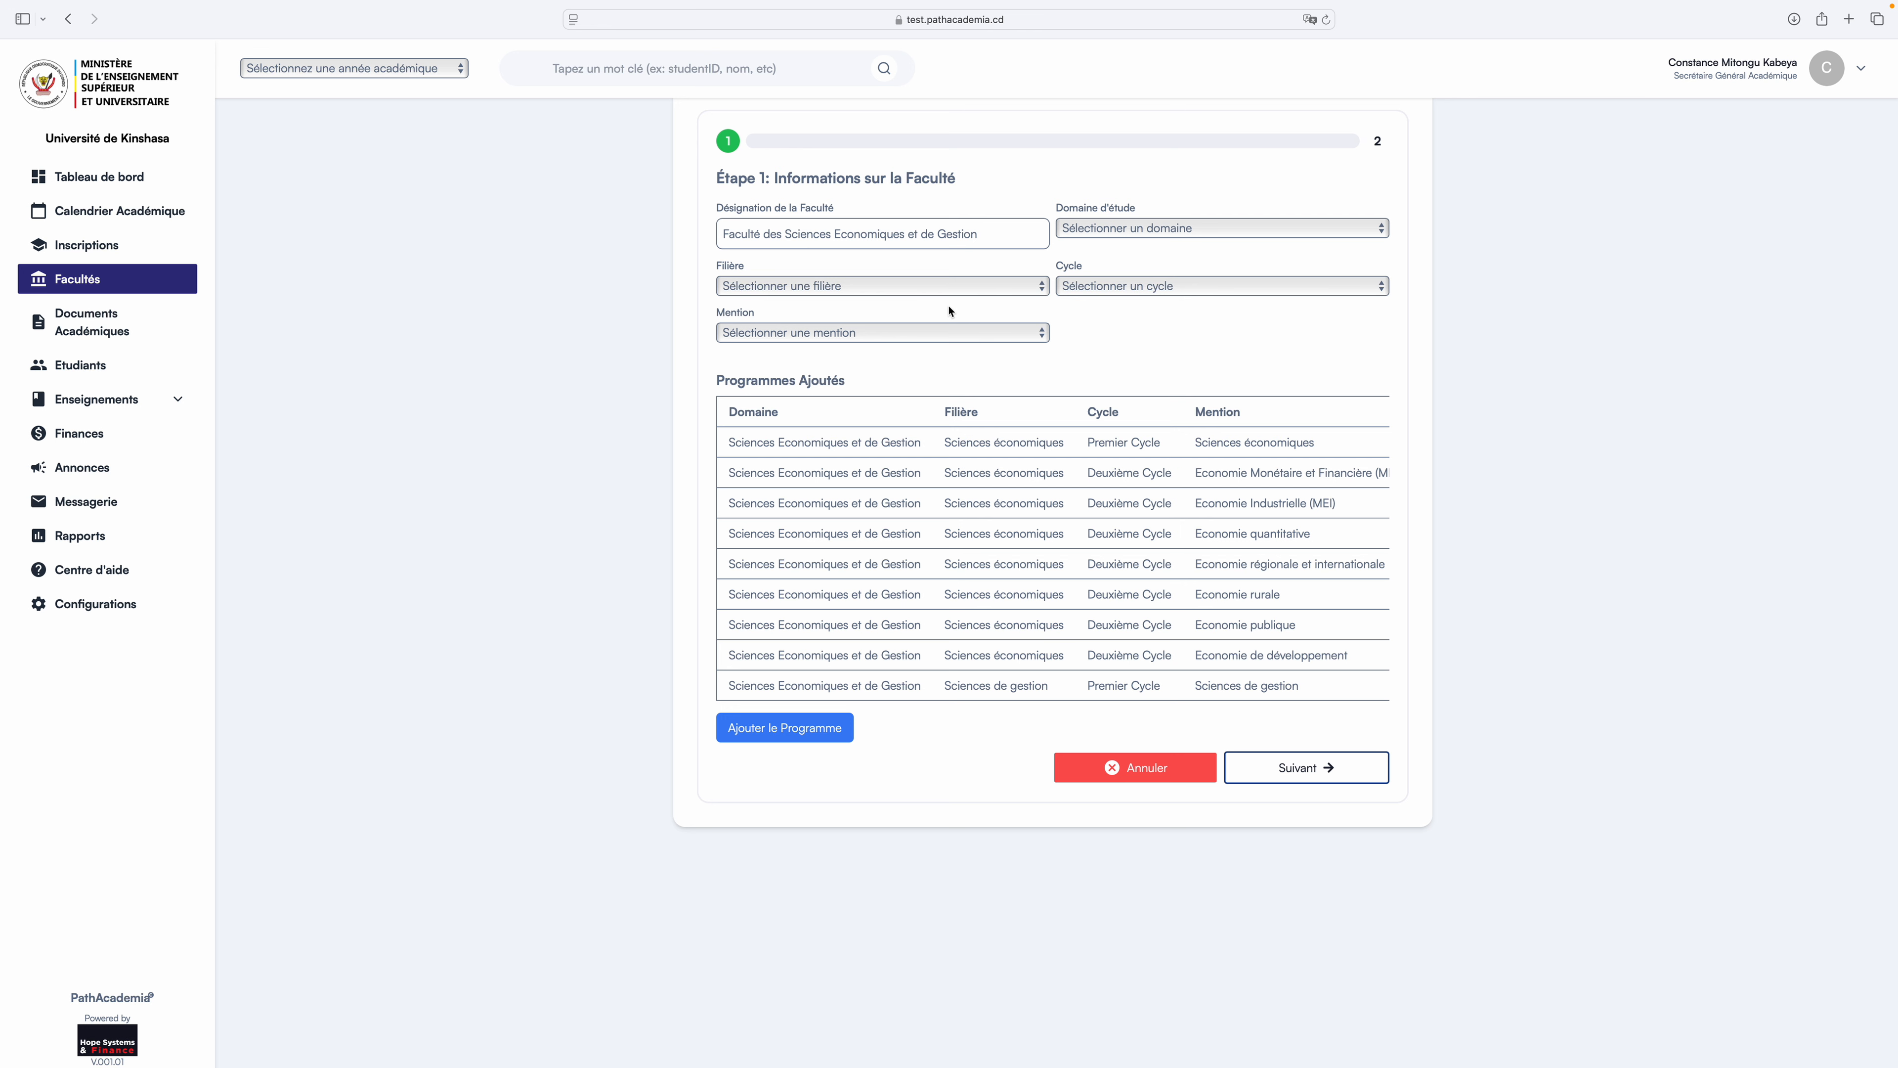
Add a tenth programme with the domain Sciences Economiques et de Gestion, filière Sciences de gestion, cycle Premier Cycle and mention Gestion et Anglais des Affaires.
click(1082, 230)
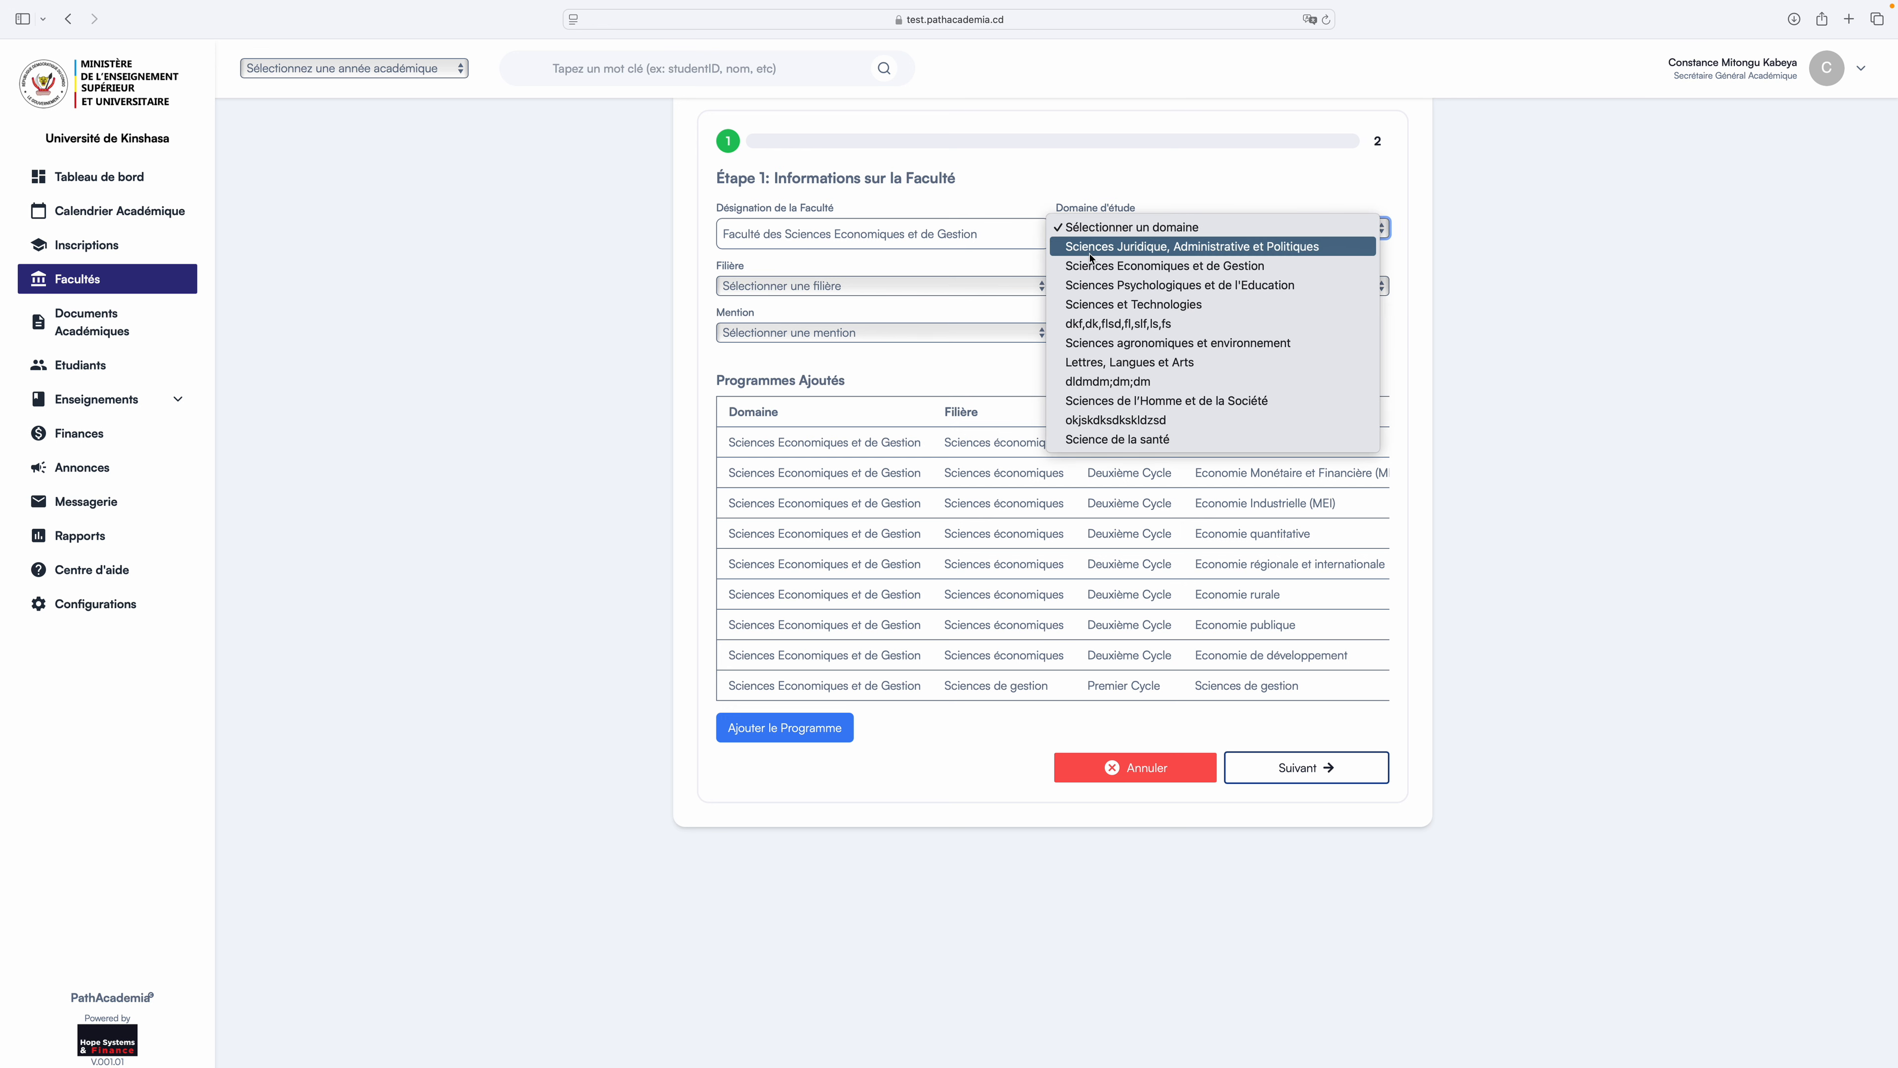
click(1082, 266)
click(987, 288)
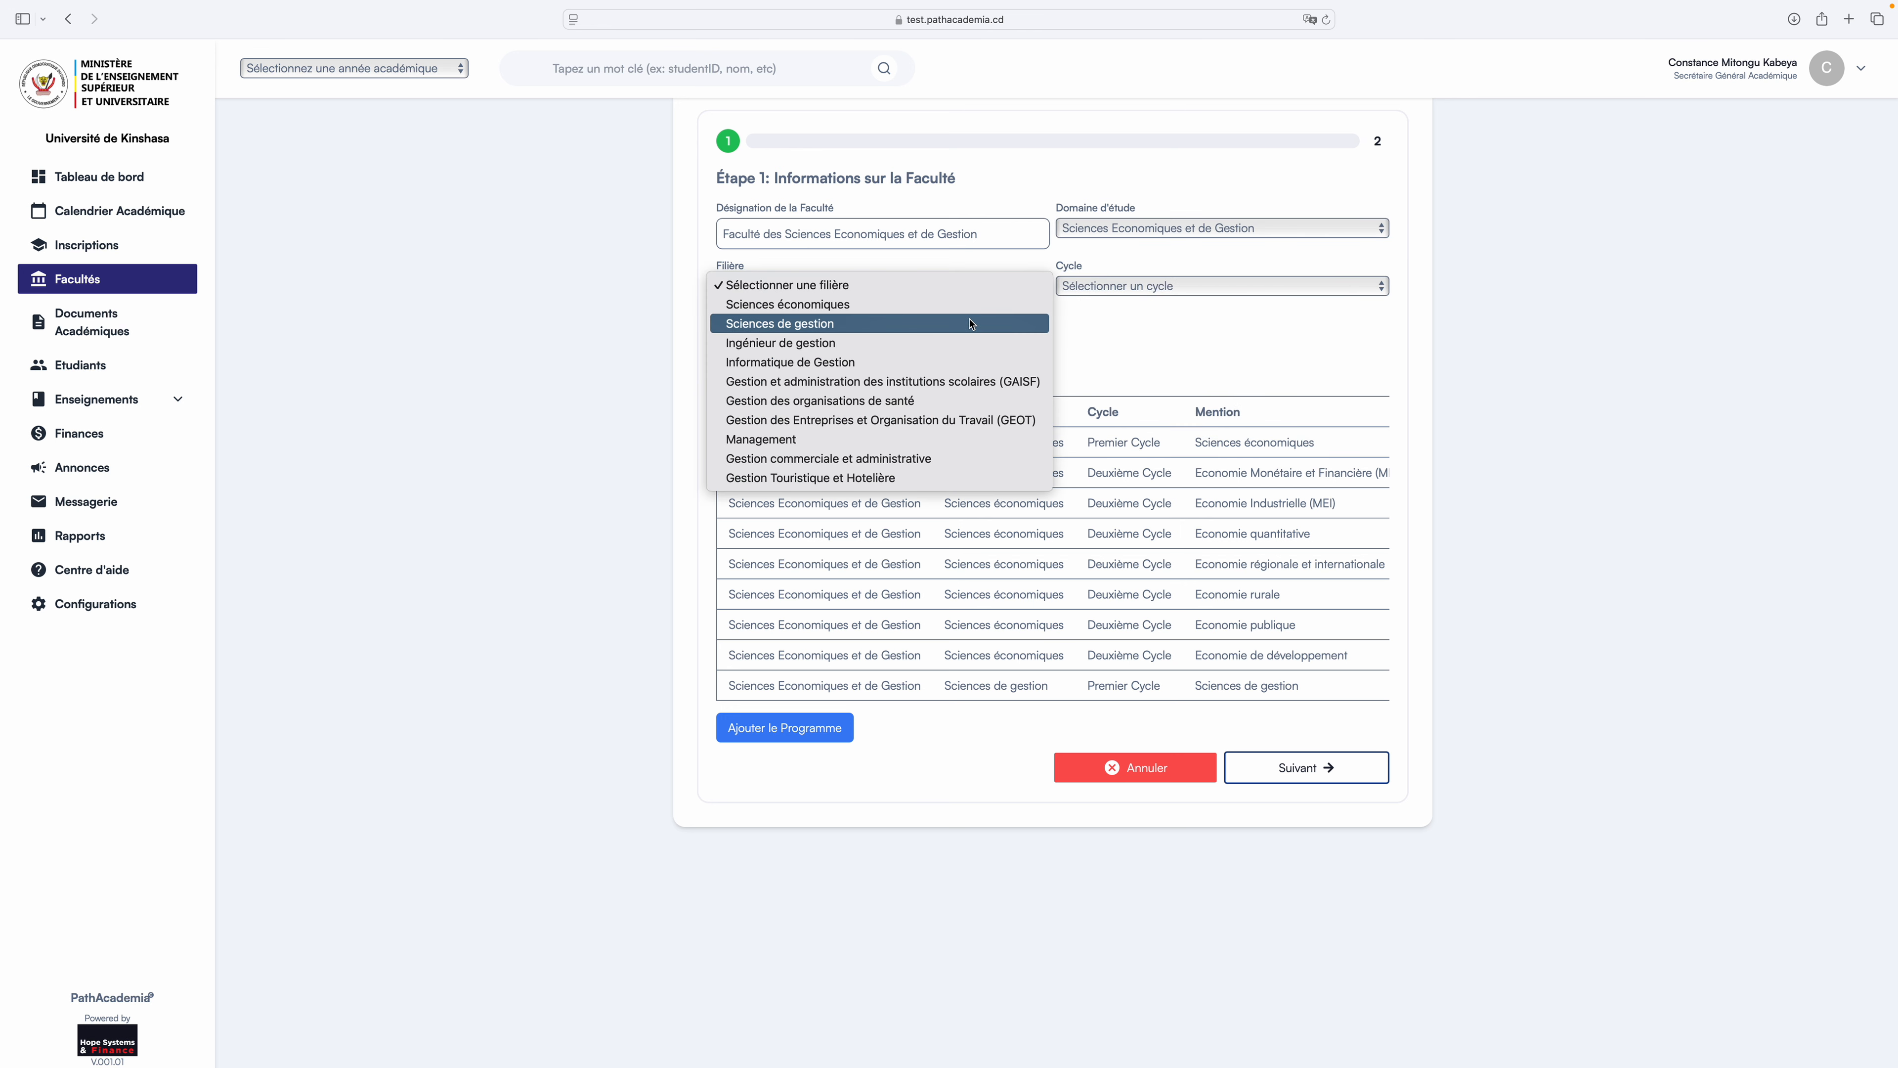
click(976, 323)
click(1058, 289)
click(1084, 302)
click(976, 333)
click(964, 370)
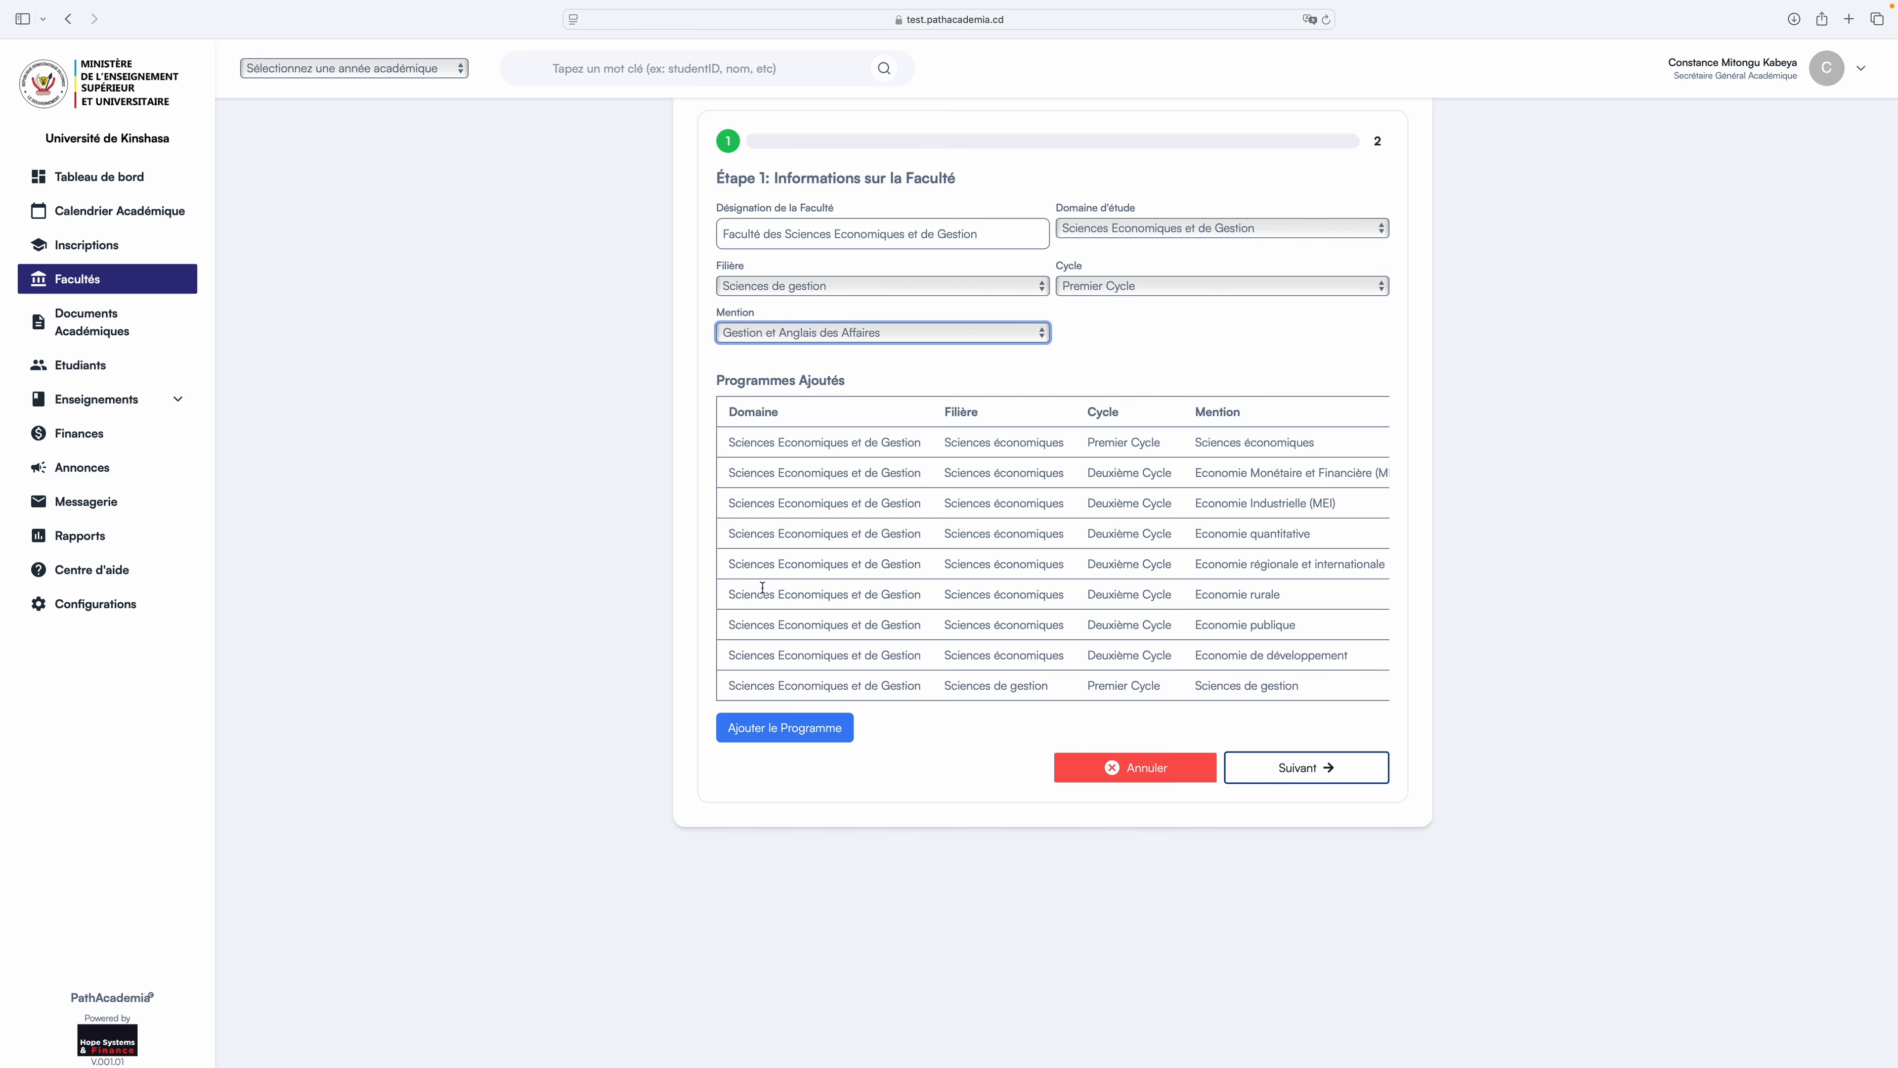
click(802, 728)
scroll(1106, 613, down, 2)
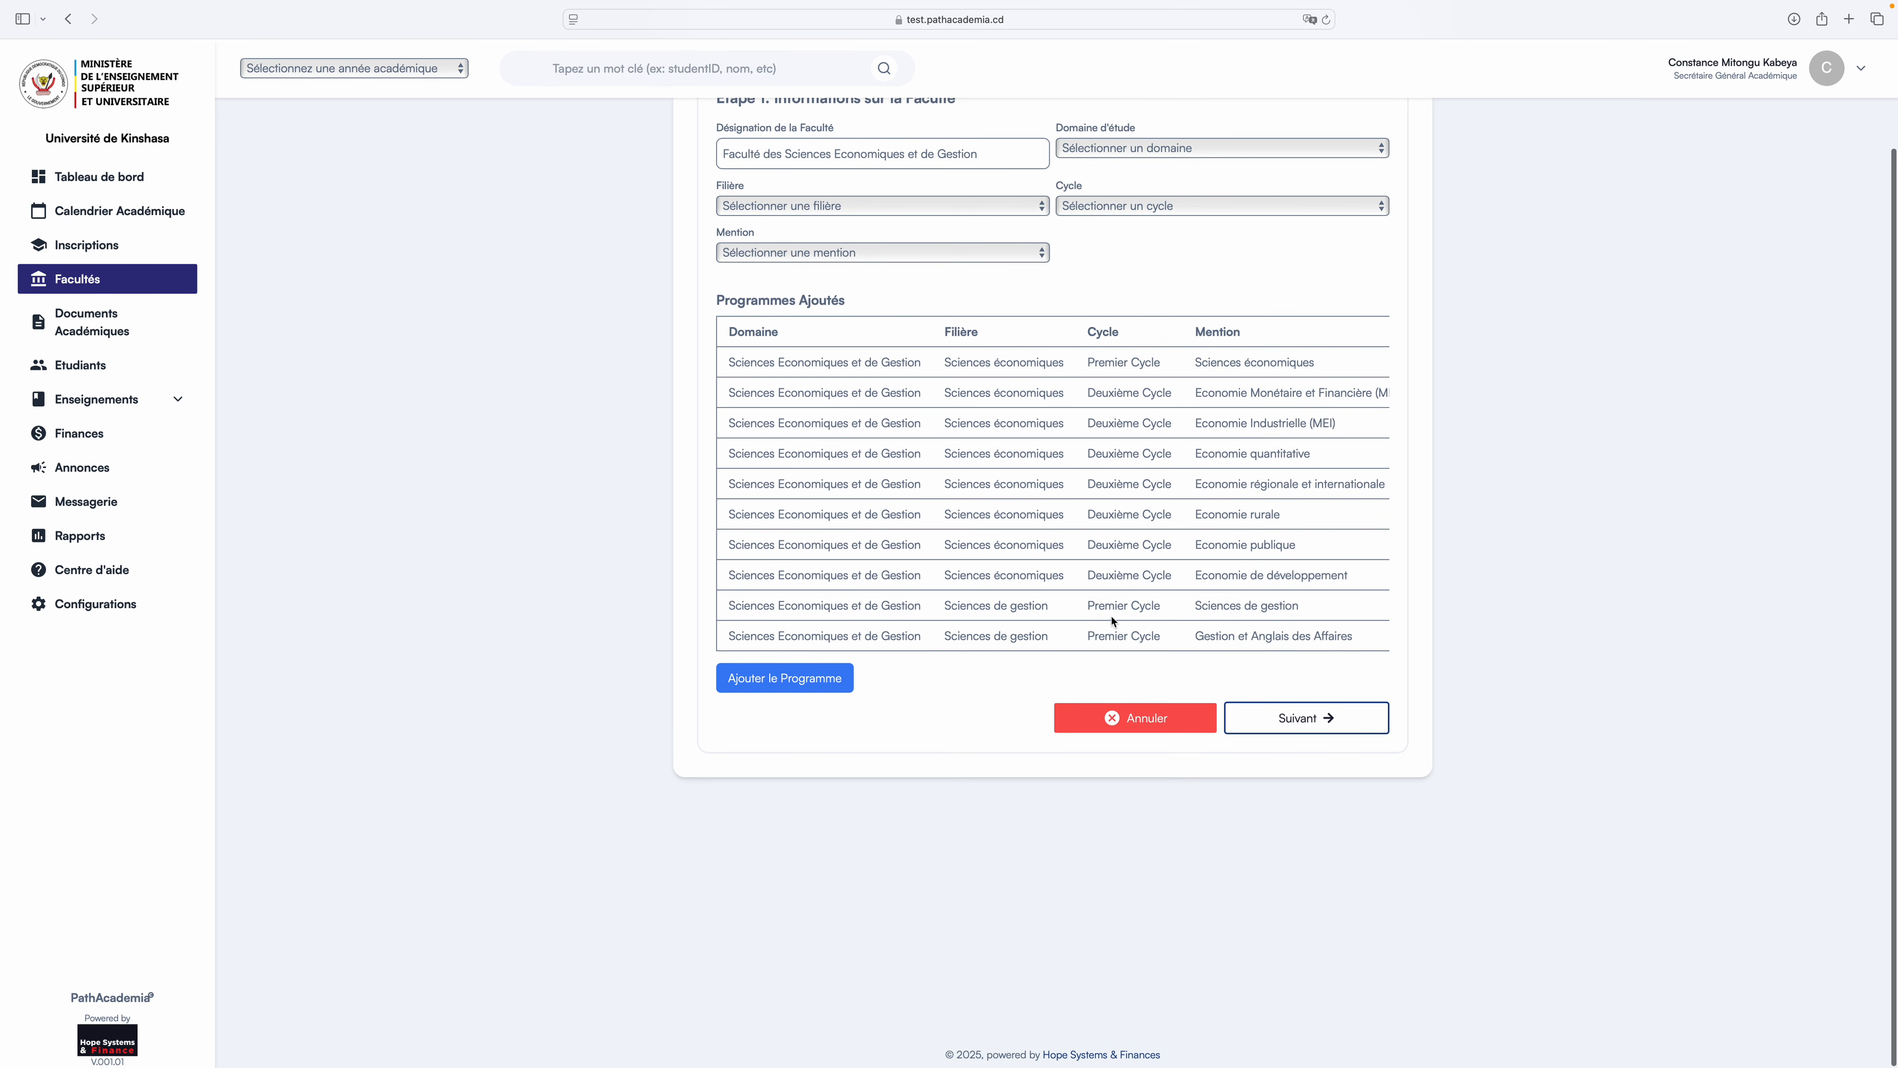
drag(1196, 605, 1308, 642)
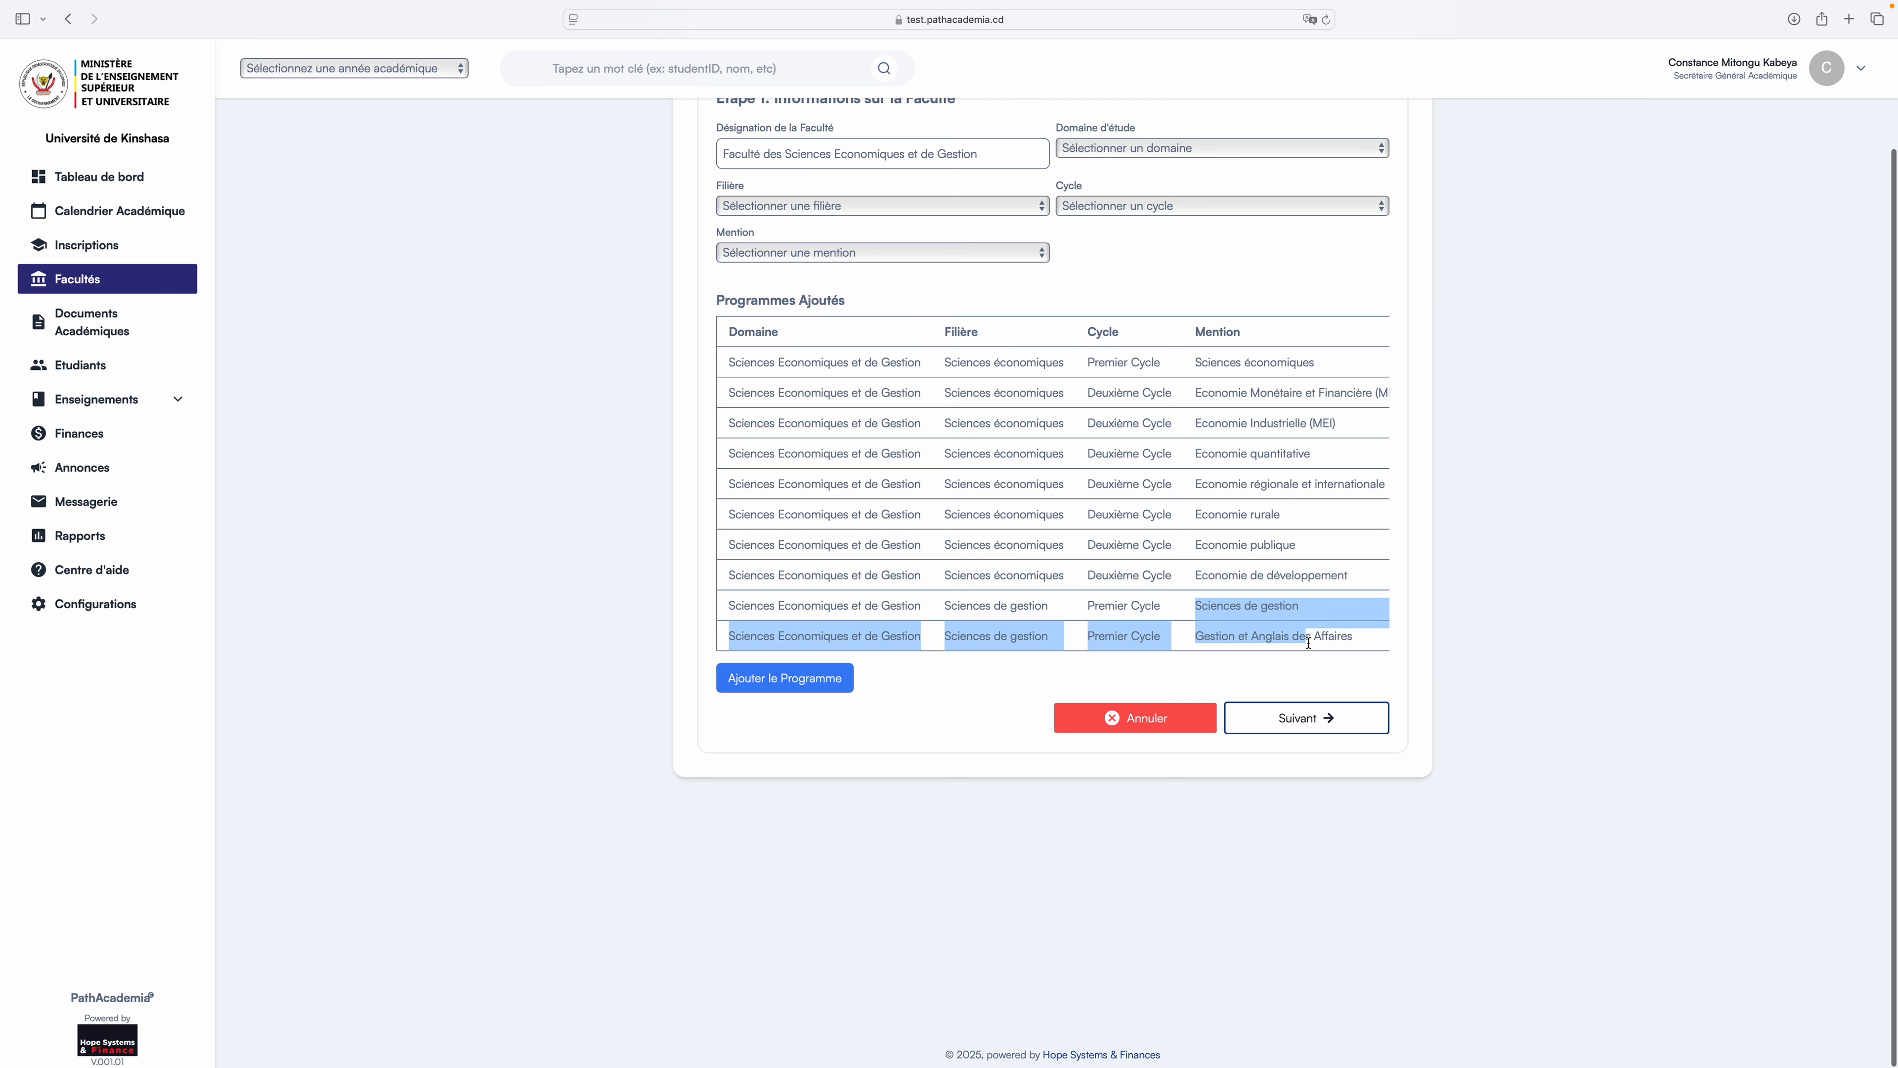
click(923, 702)
Define a programme with domain Sciences Economiques et de Gestion, filière Sciences de gestion, Deuxième Cycle and mention Gestion bancaire, microfinance et assurance.
scroll(1017, 231, up, 2)
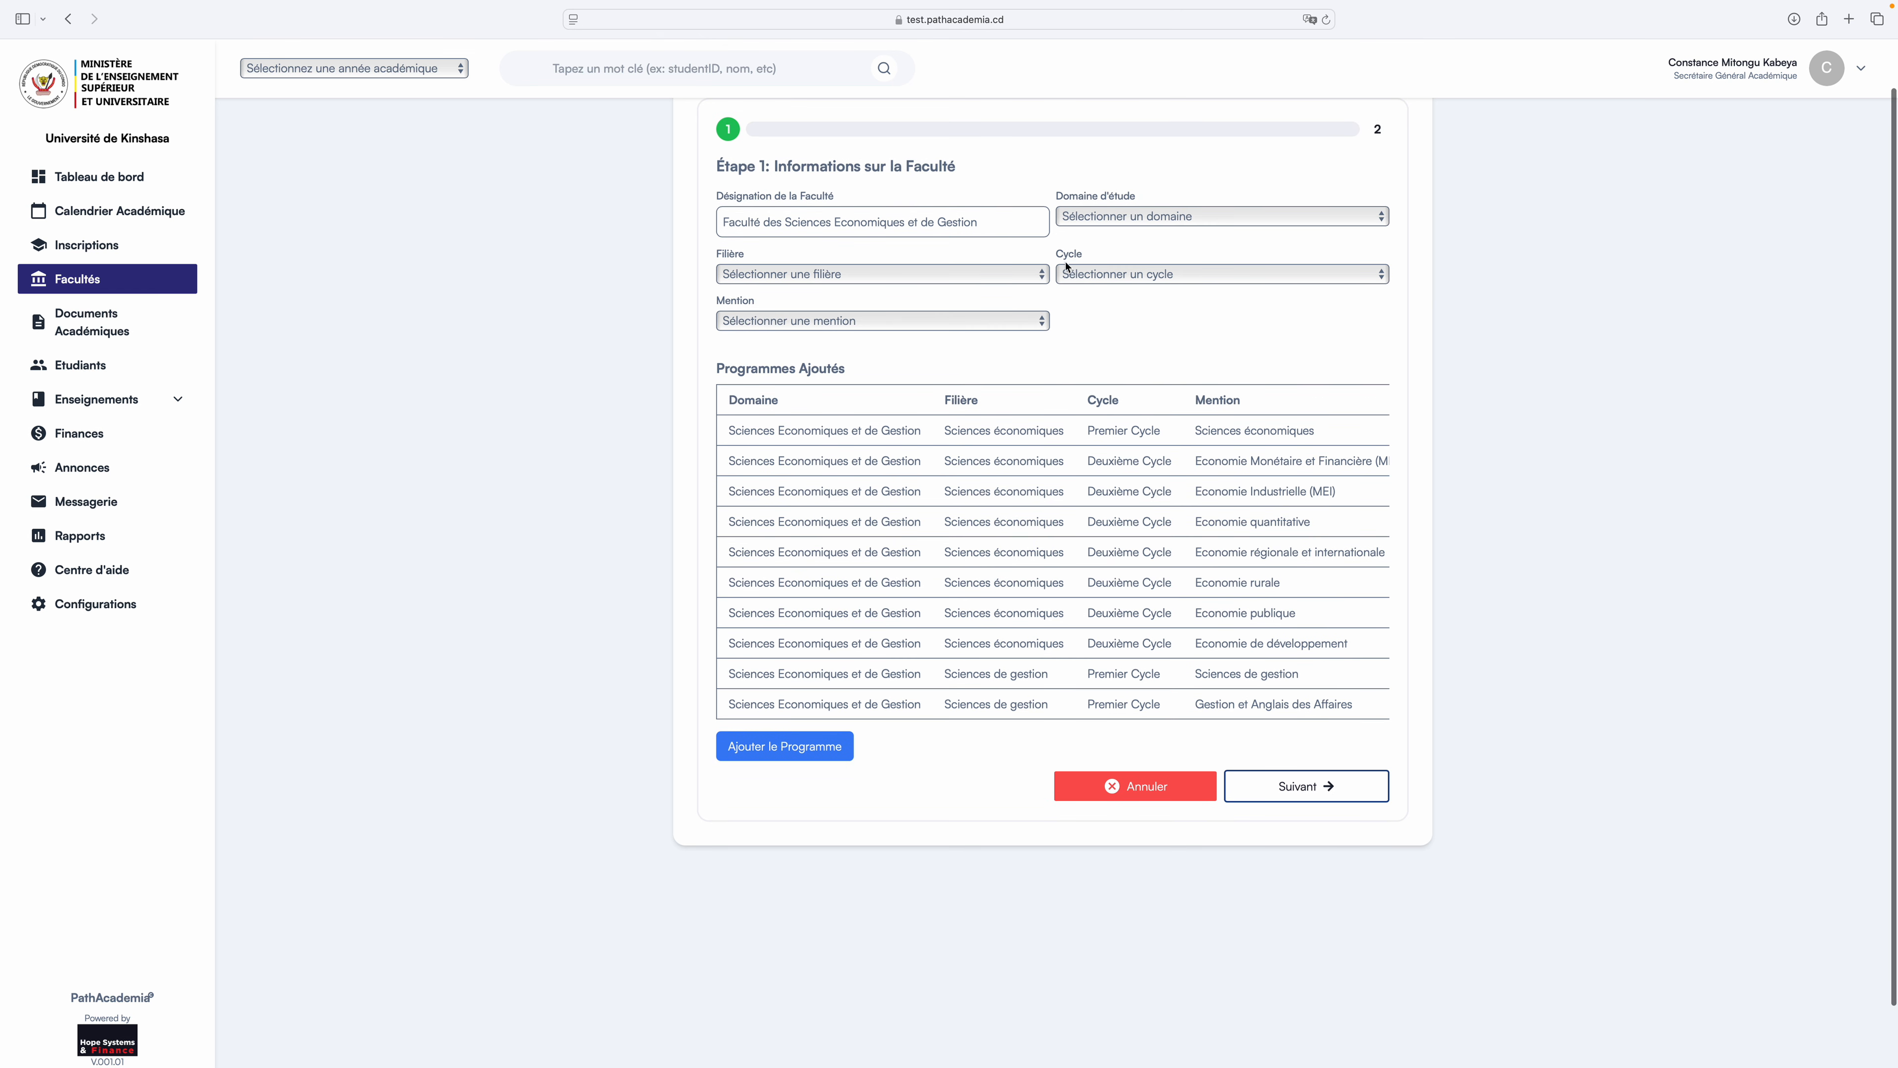
click(1077, 218)
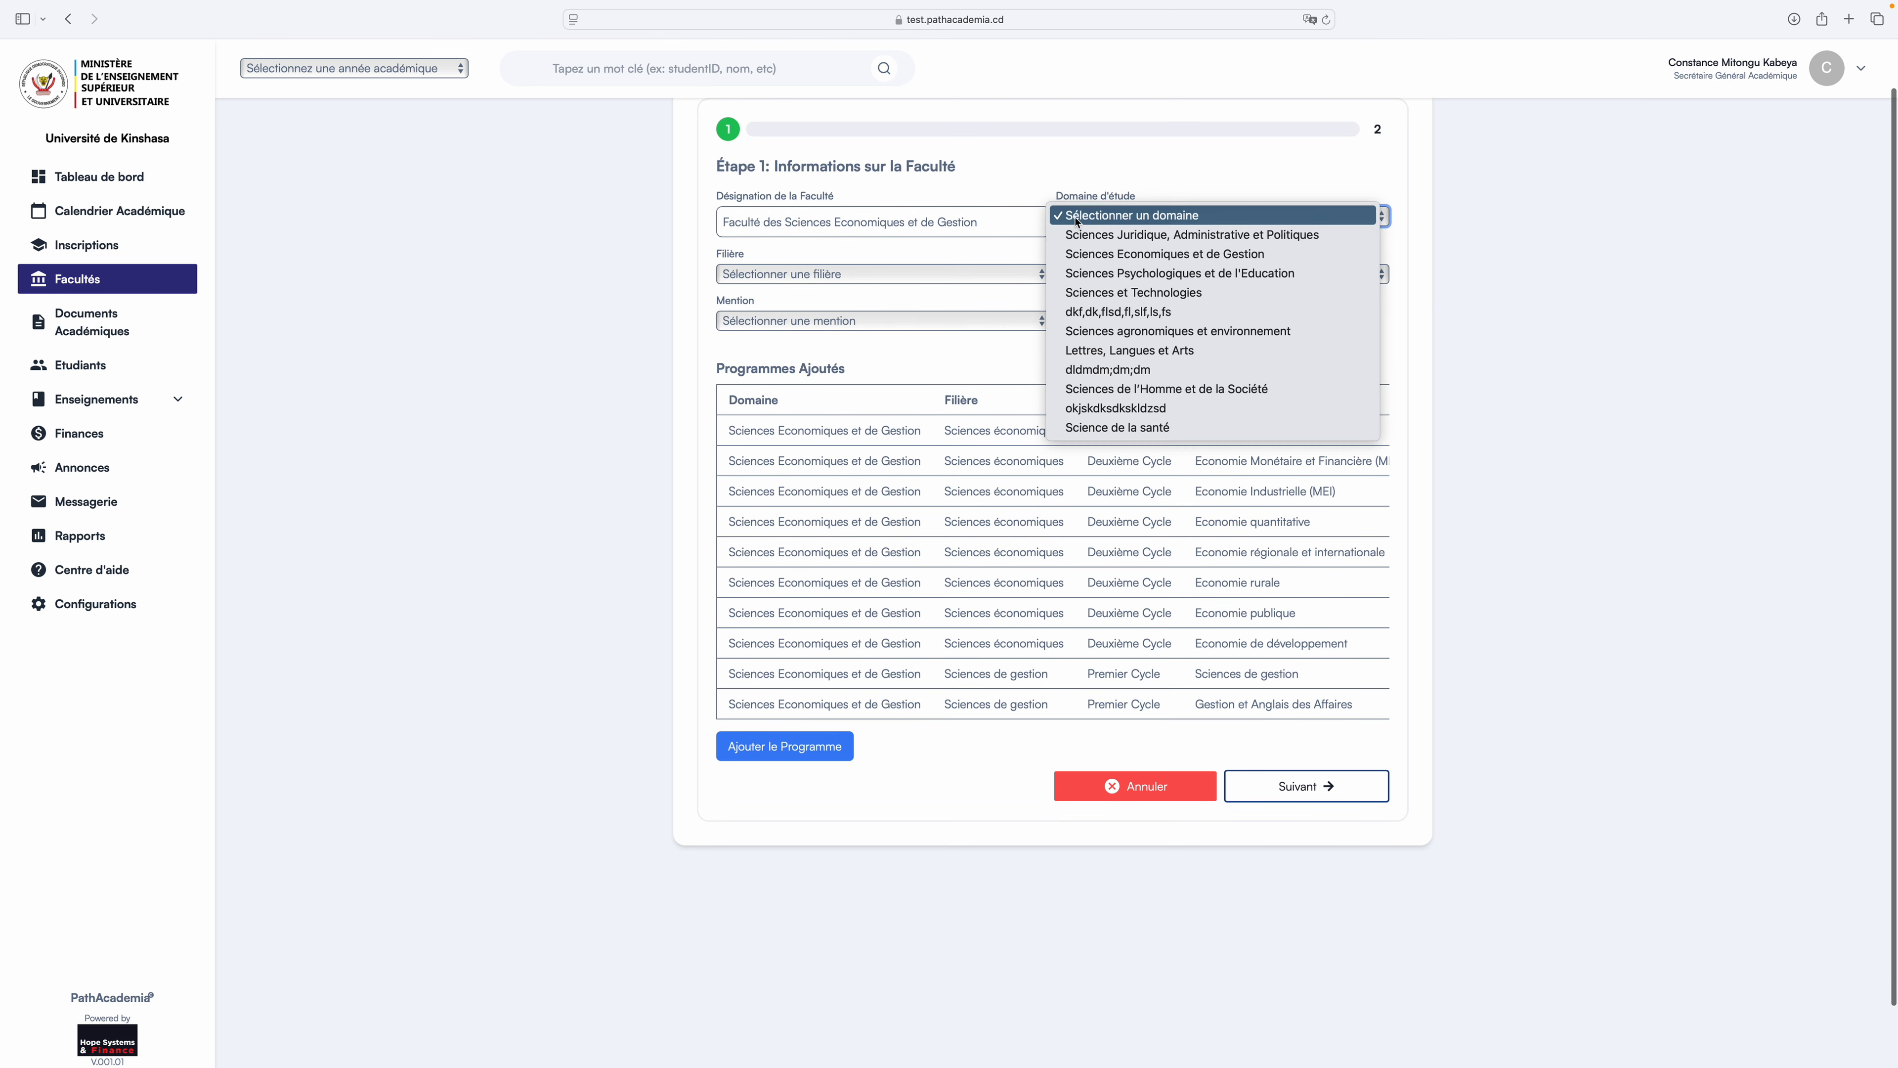
click(1092, 254)
click(979, 275)
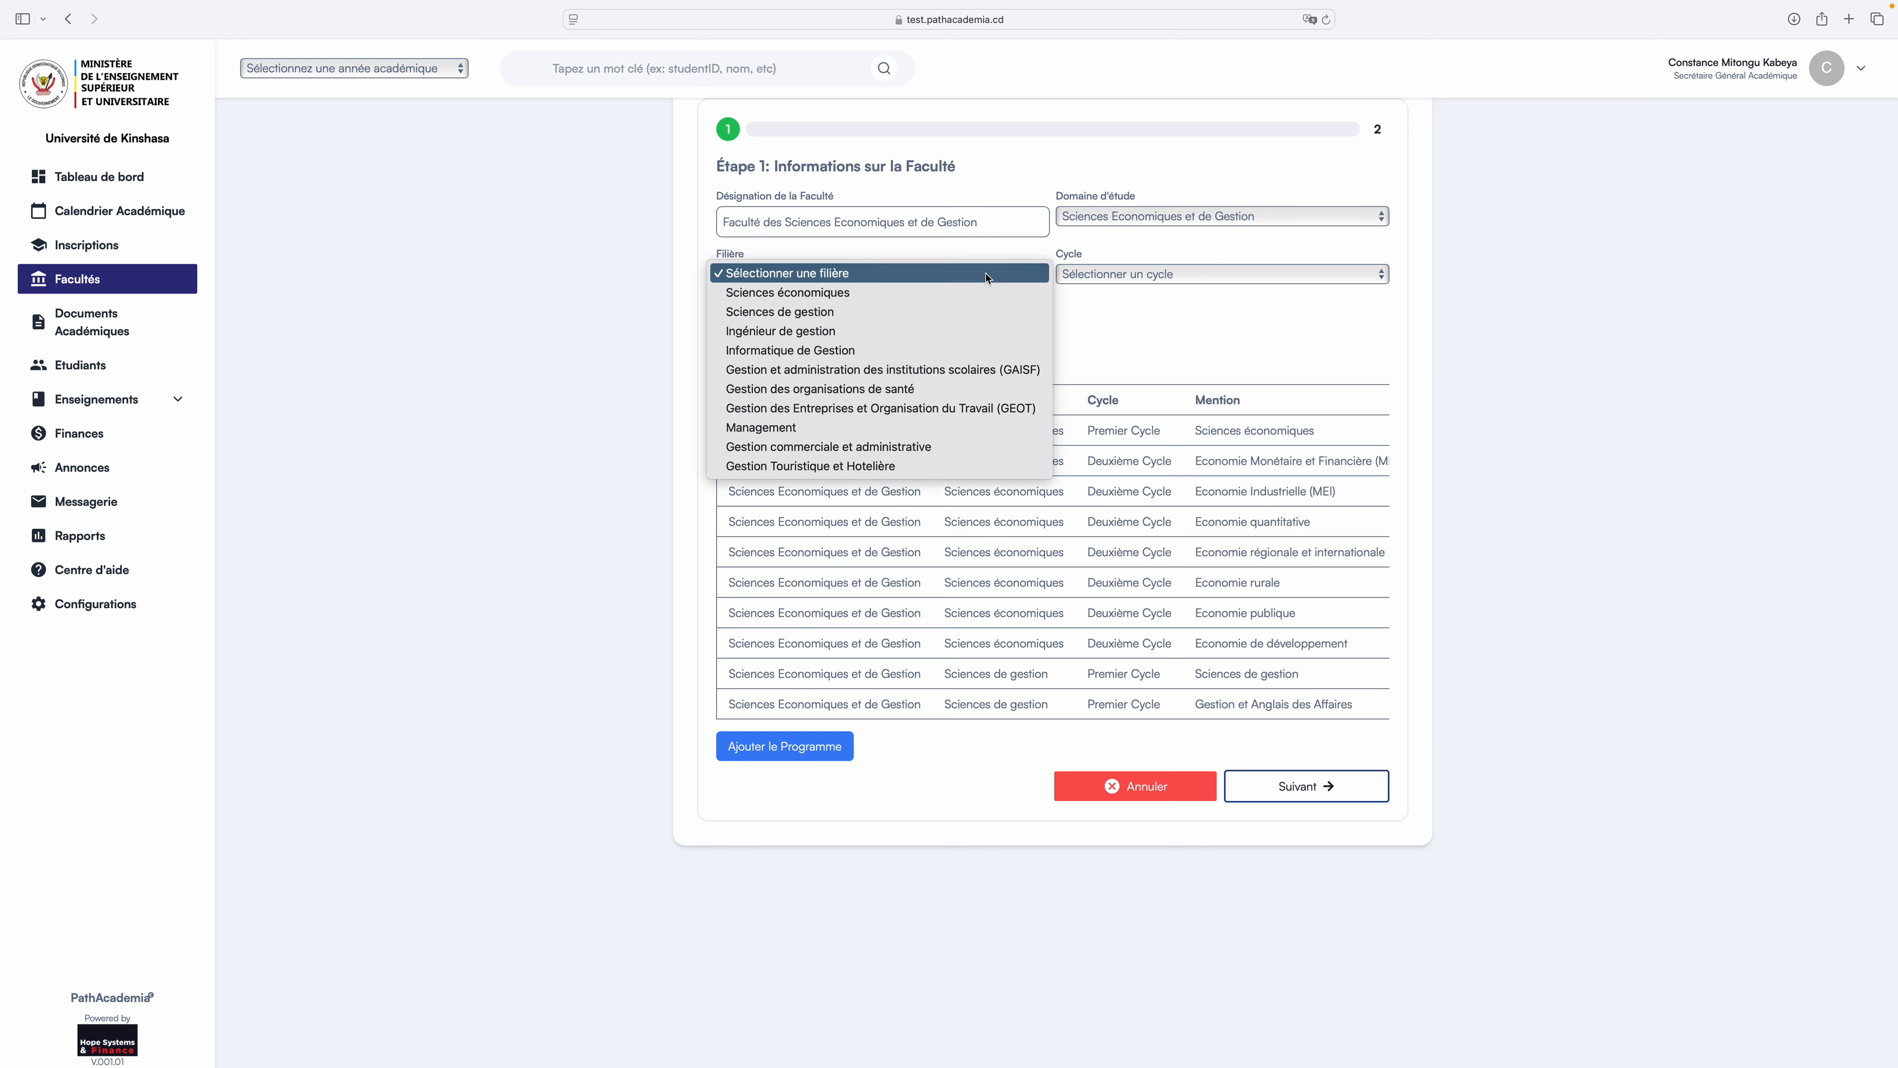
click(976, 310)
click(1133, 274)
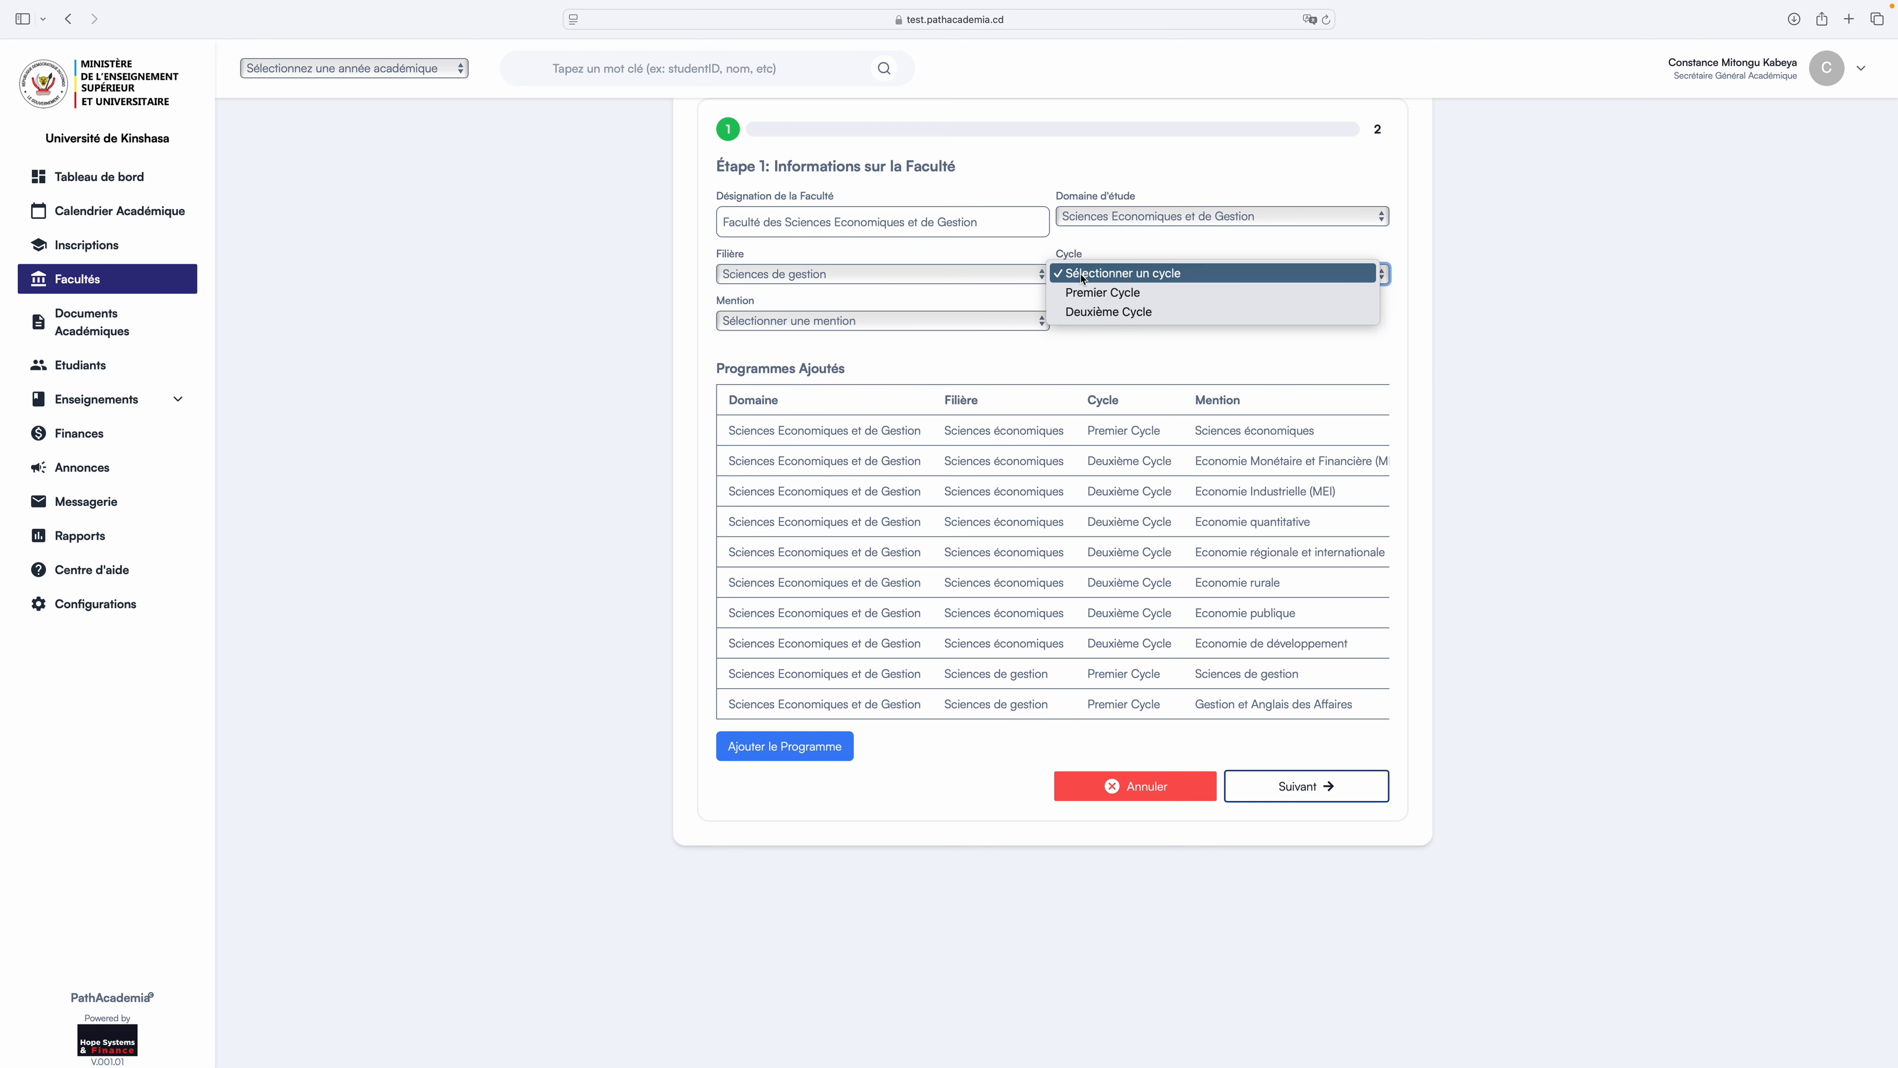
click(1087, 312)
click(954, 320)
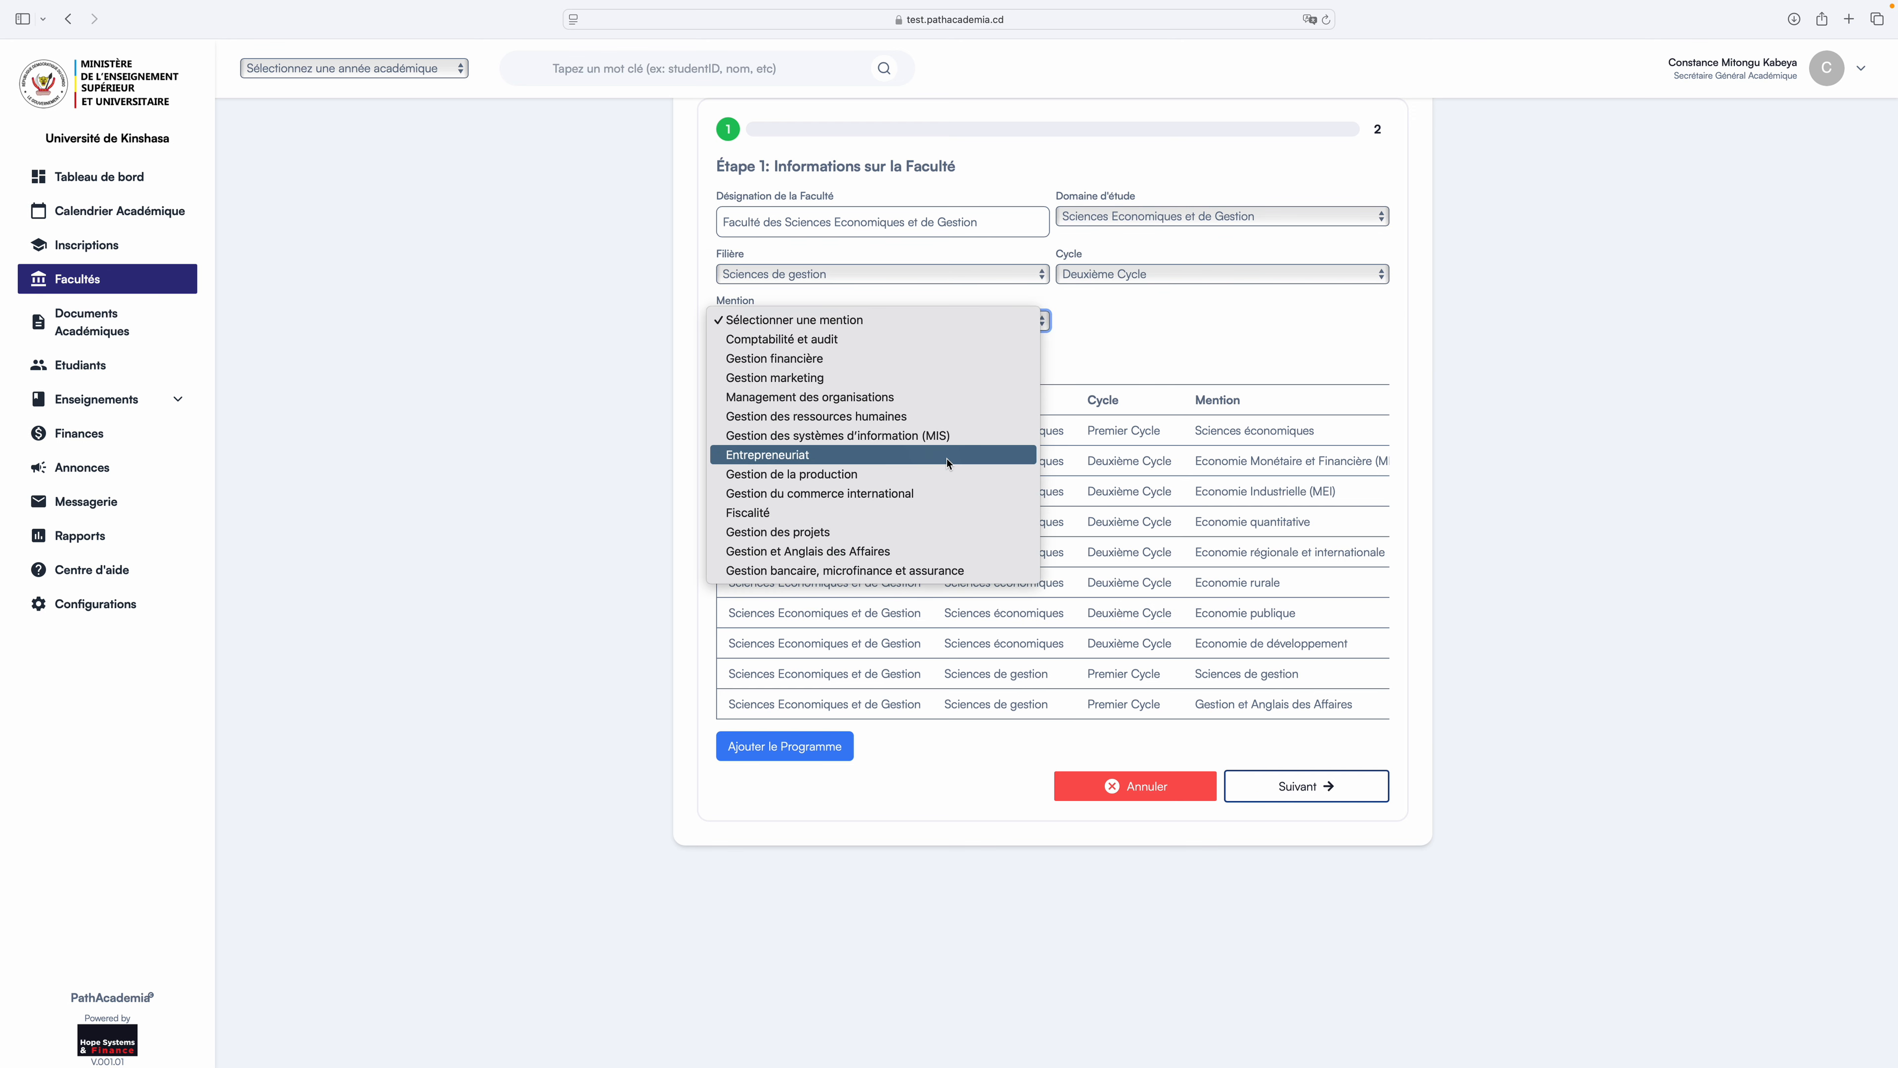
click(934, 571)
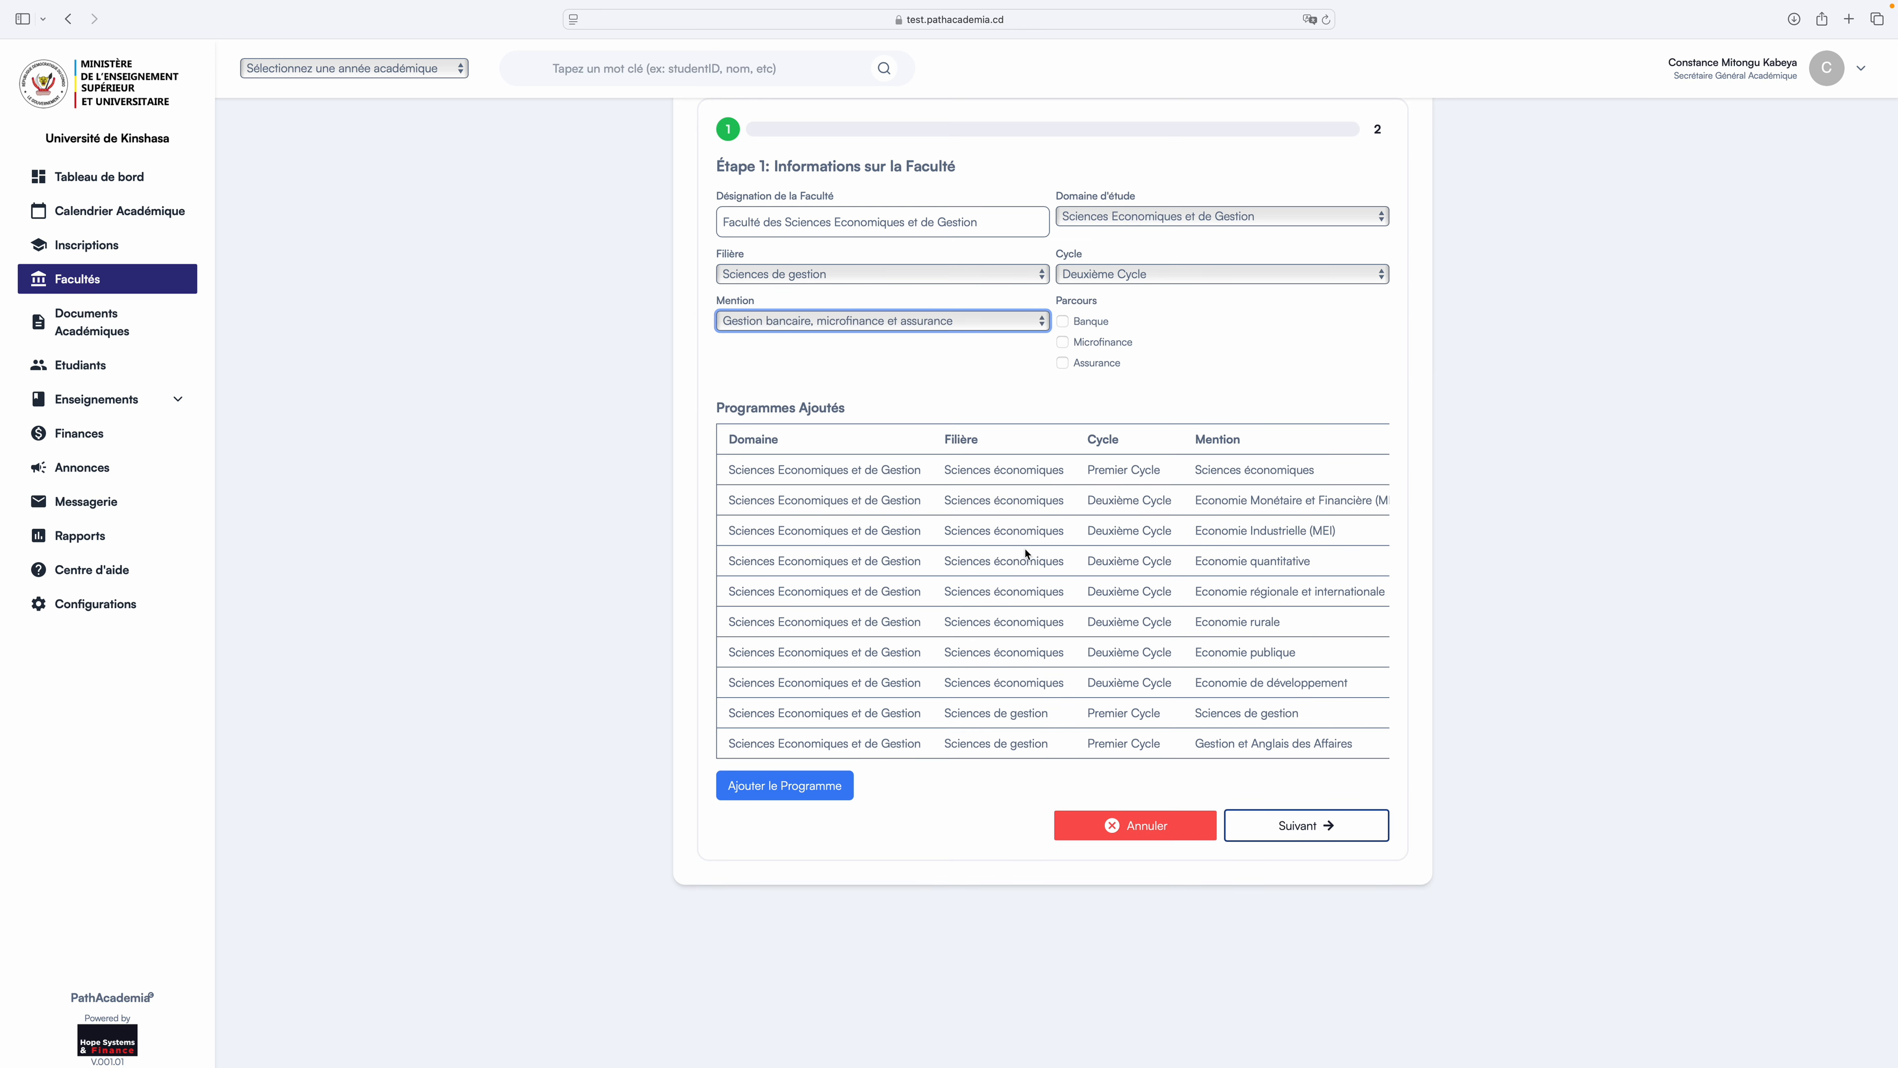
Select the parcours Banque, Microfinance and Assurance, and add the programme to the faculty.
click(1063, 323)
click(1063, 342)
click(1063, 364)
click(1014, 323)
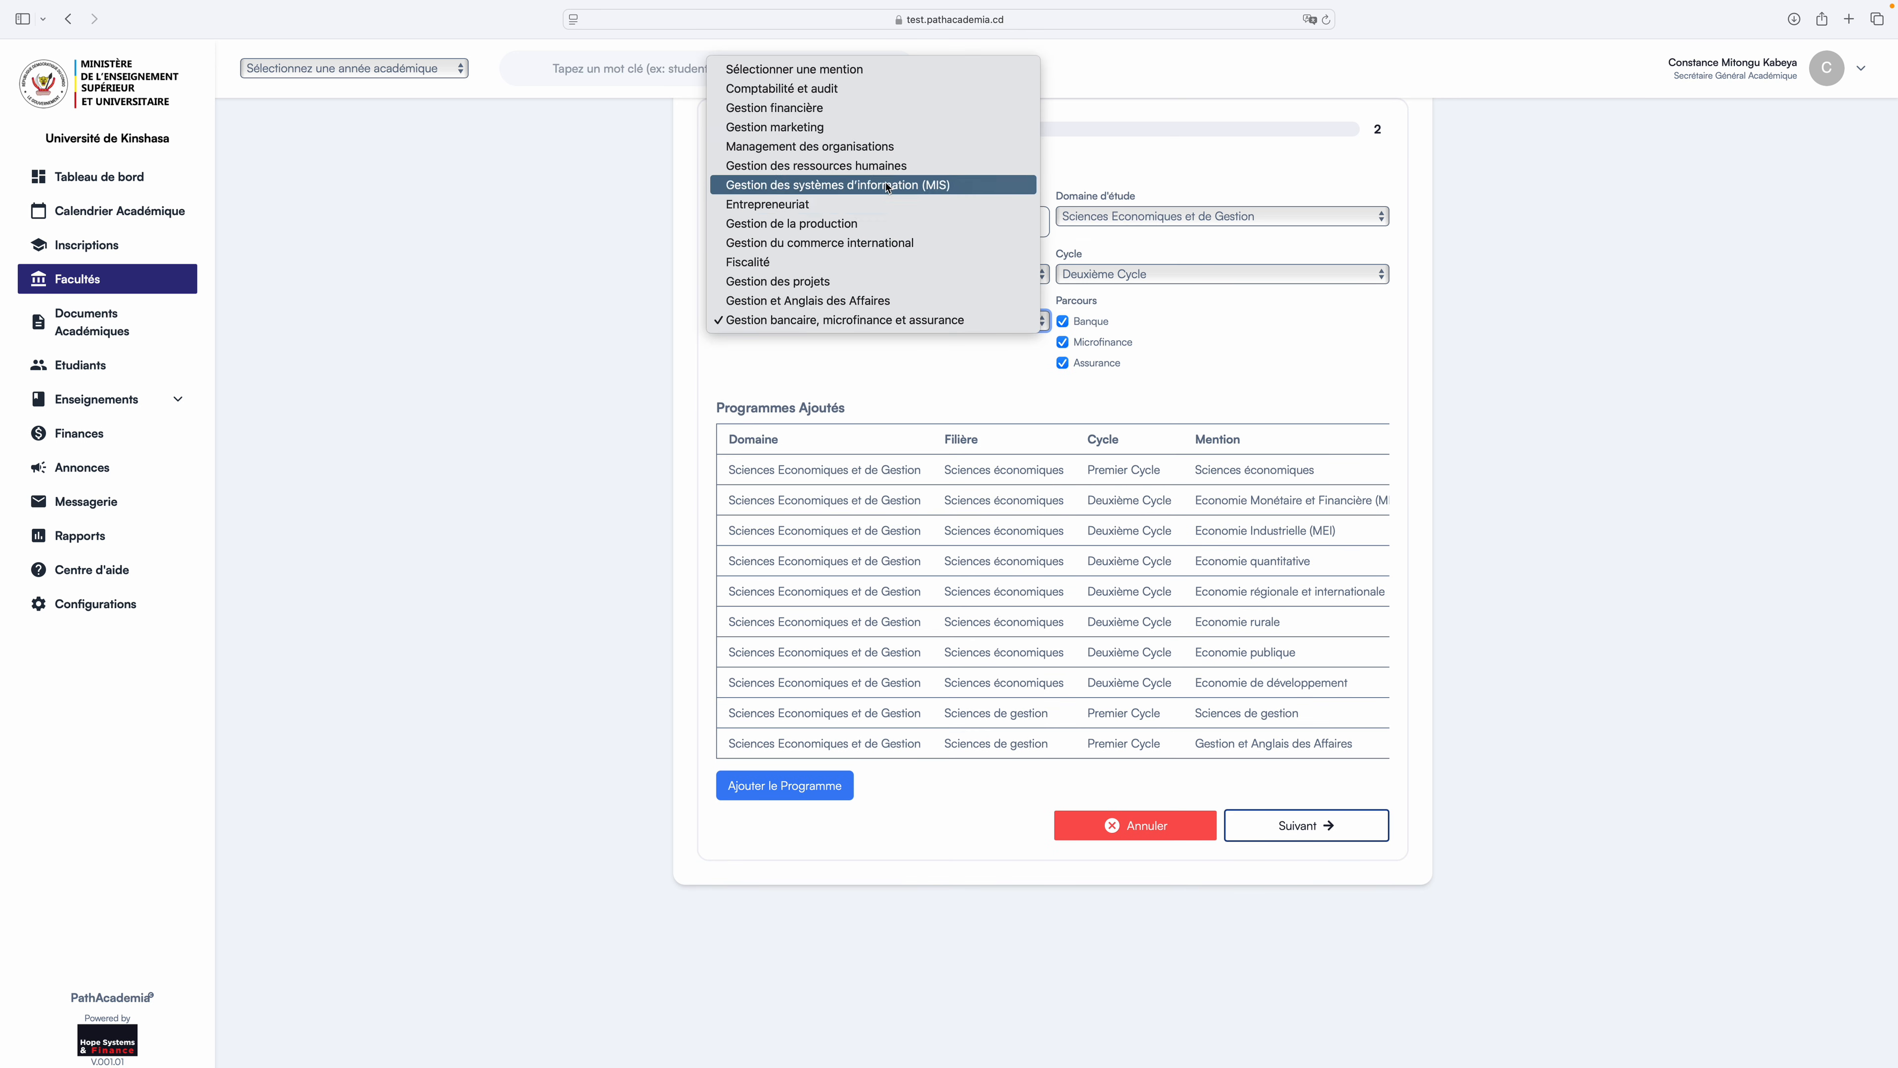
click(1226, 359)
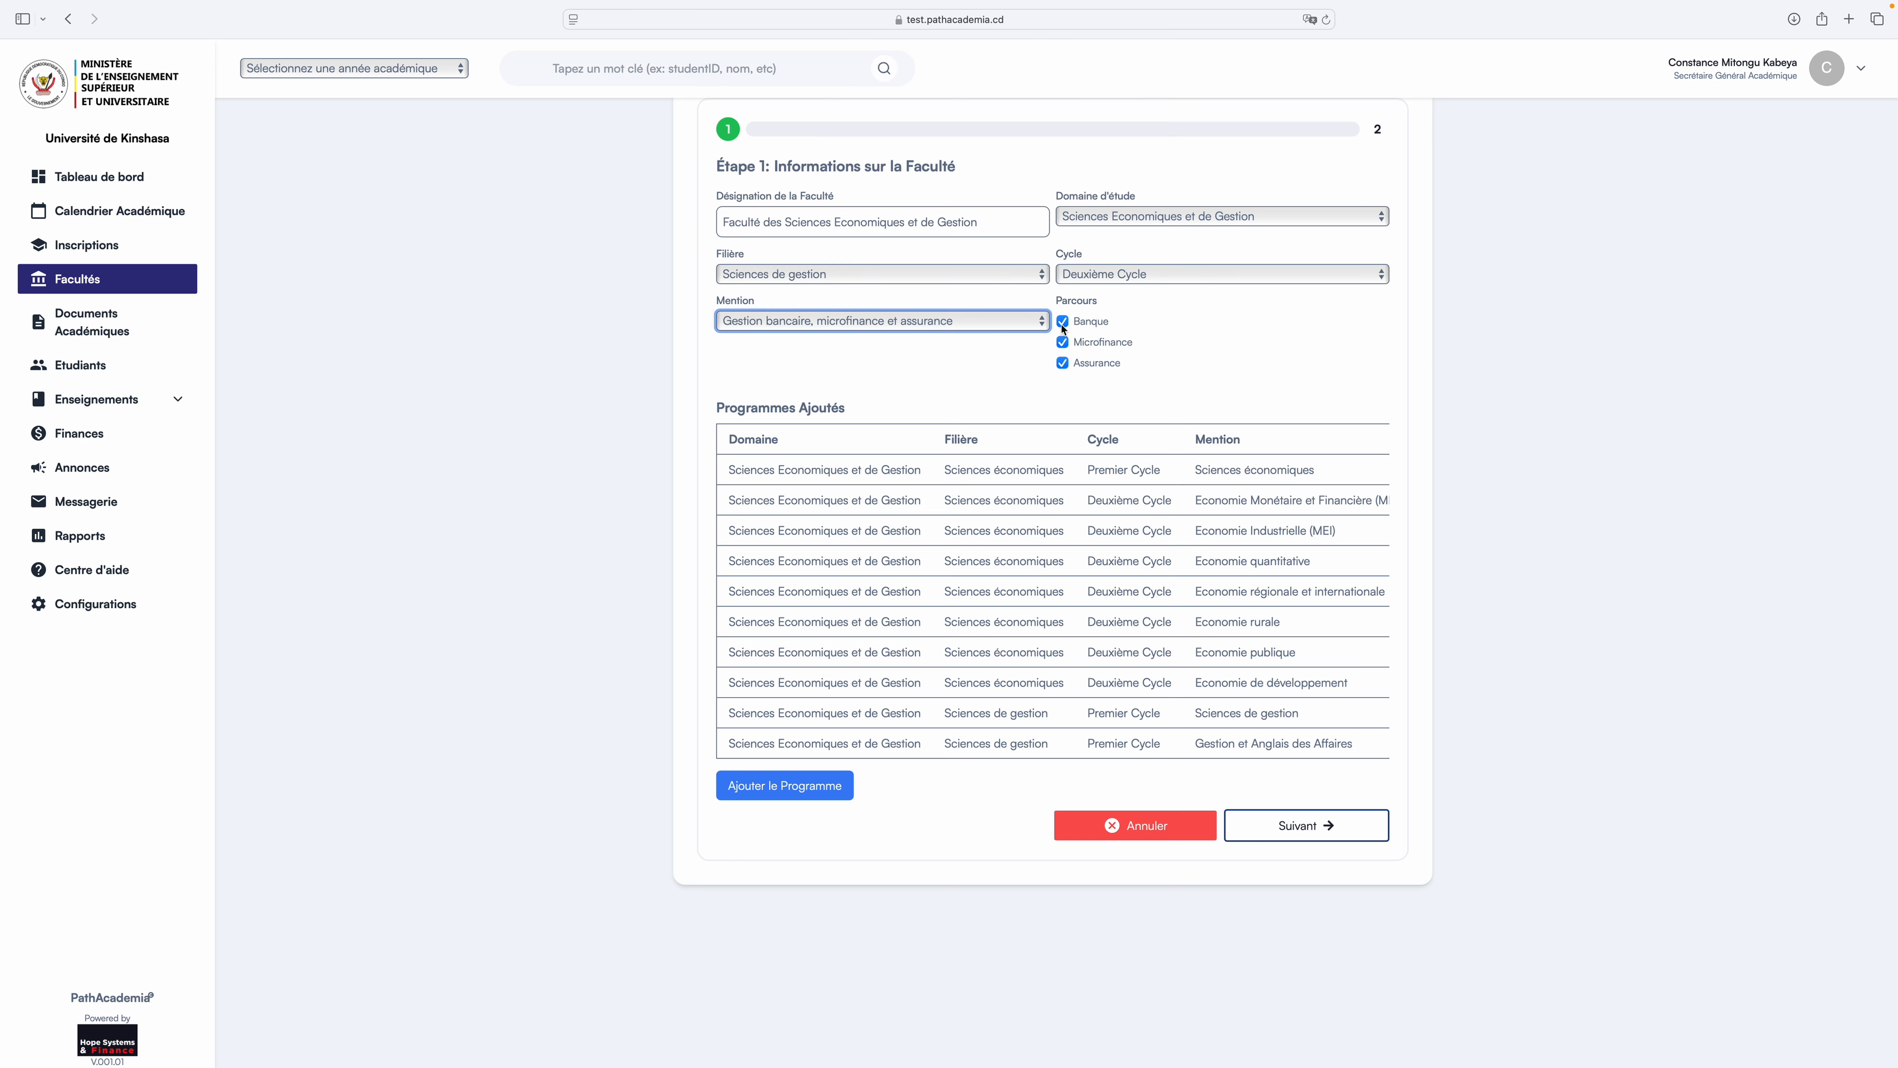
click(828, 783)
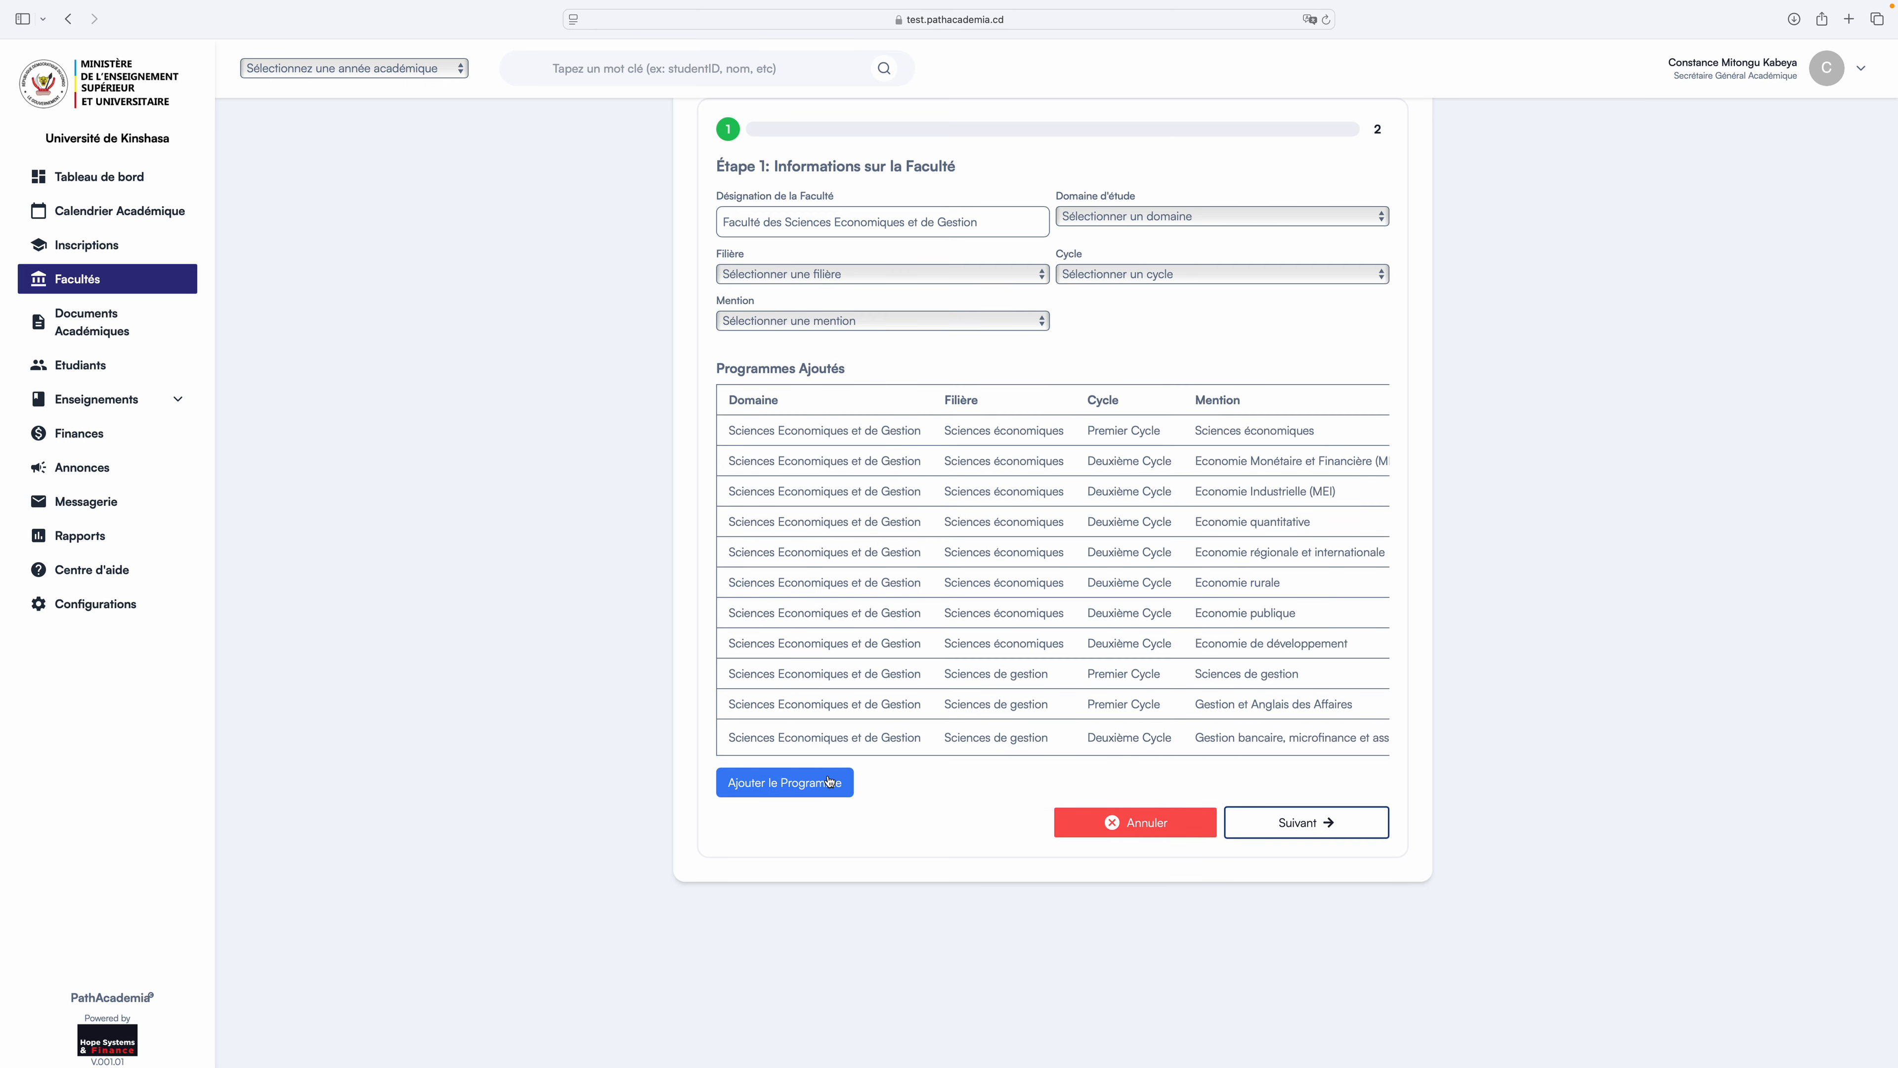
Check the list of parcours attached to the Gestion bancaire, microfinance et assurance programme, and close it.
scroll(1034, 501, down, 2)
scroll(1153, 543, right, 3)
scroll(1127, 541, right, 2)
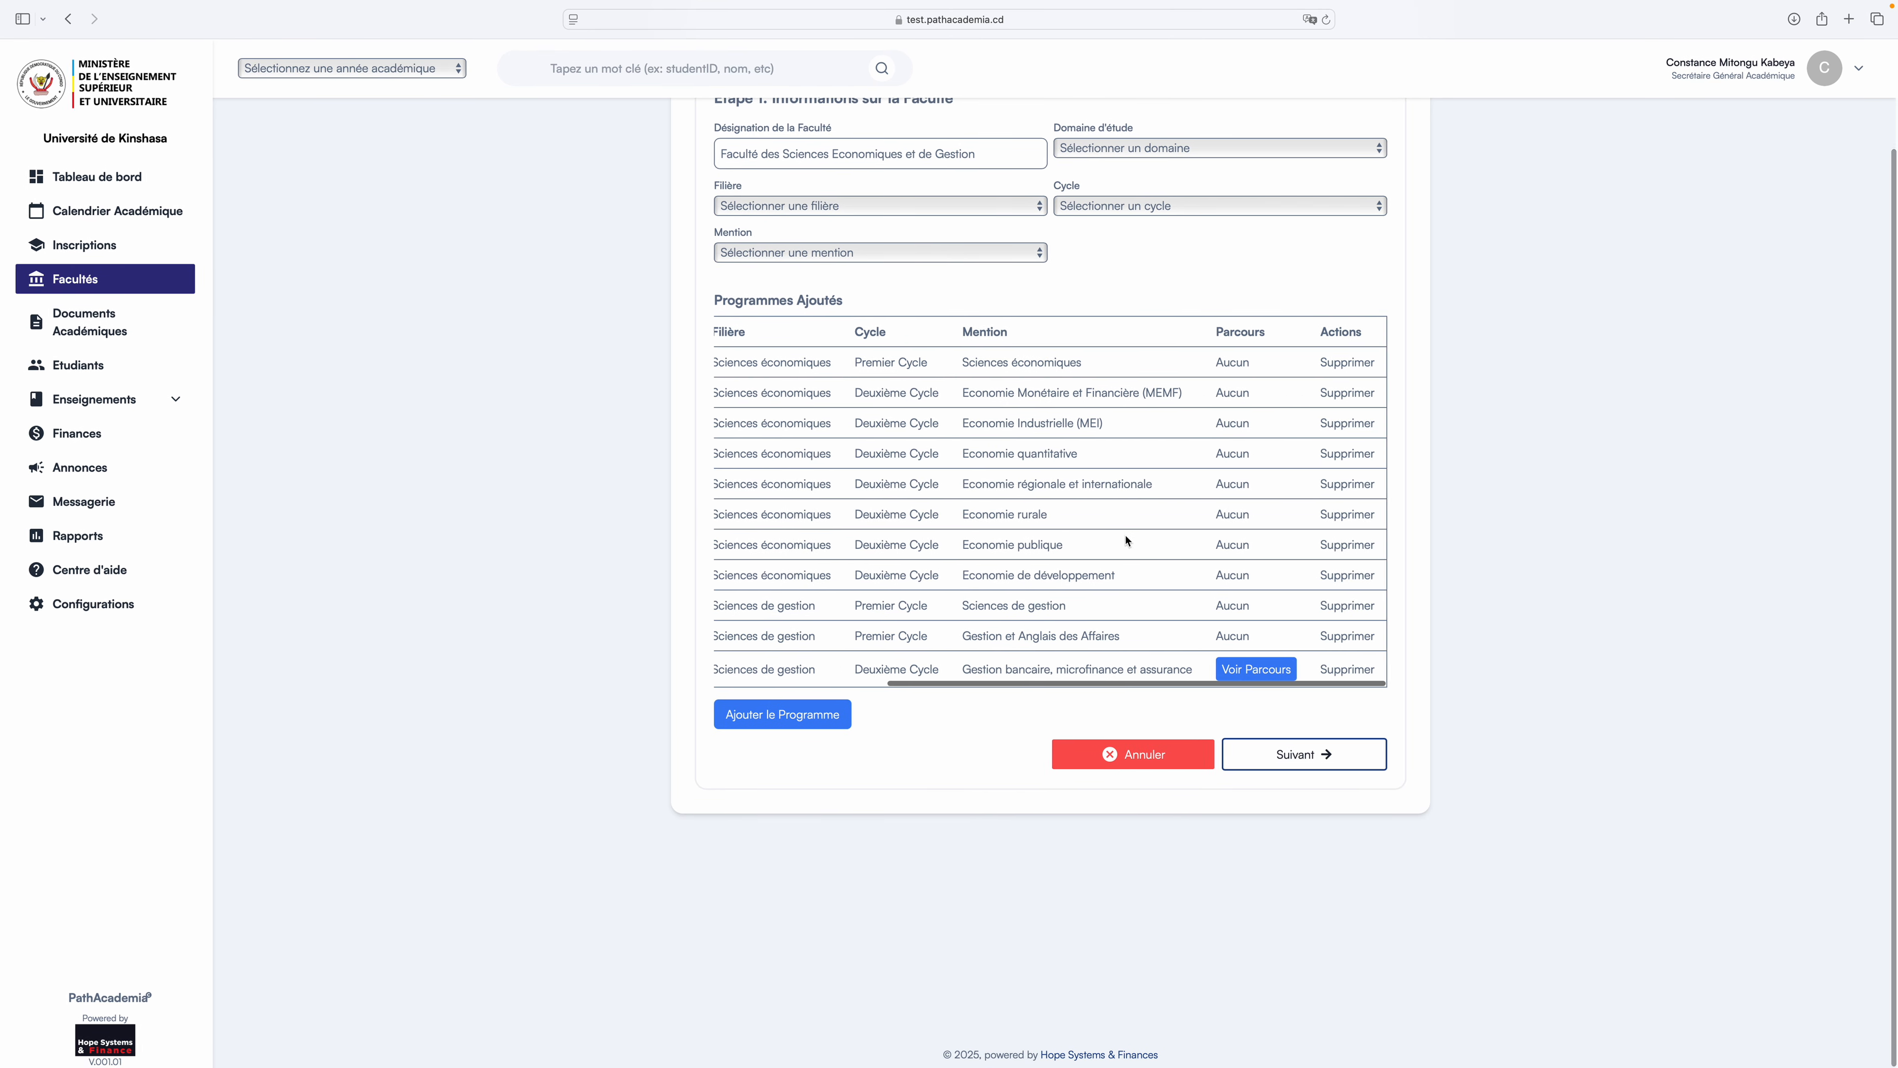
click(1256, 668)
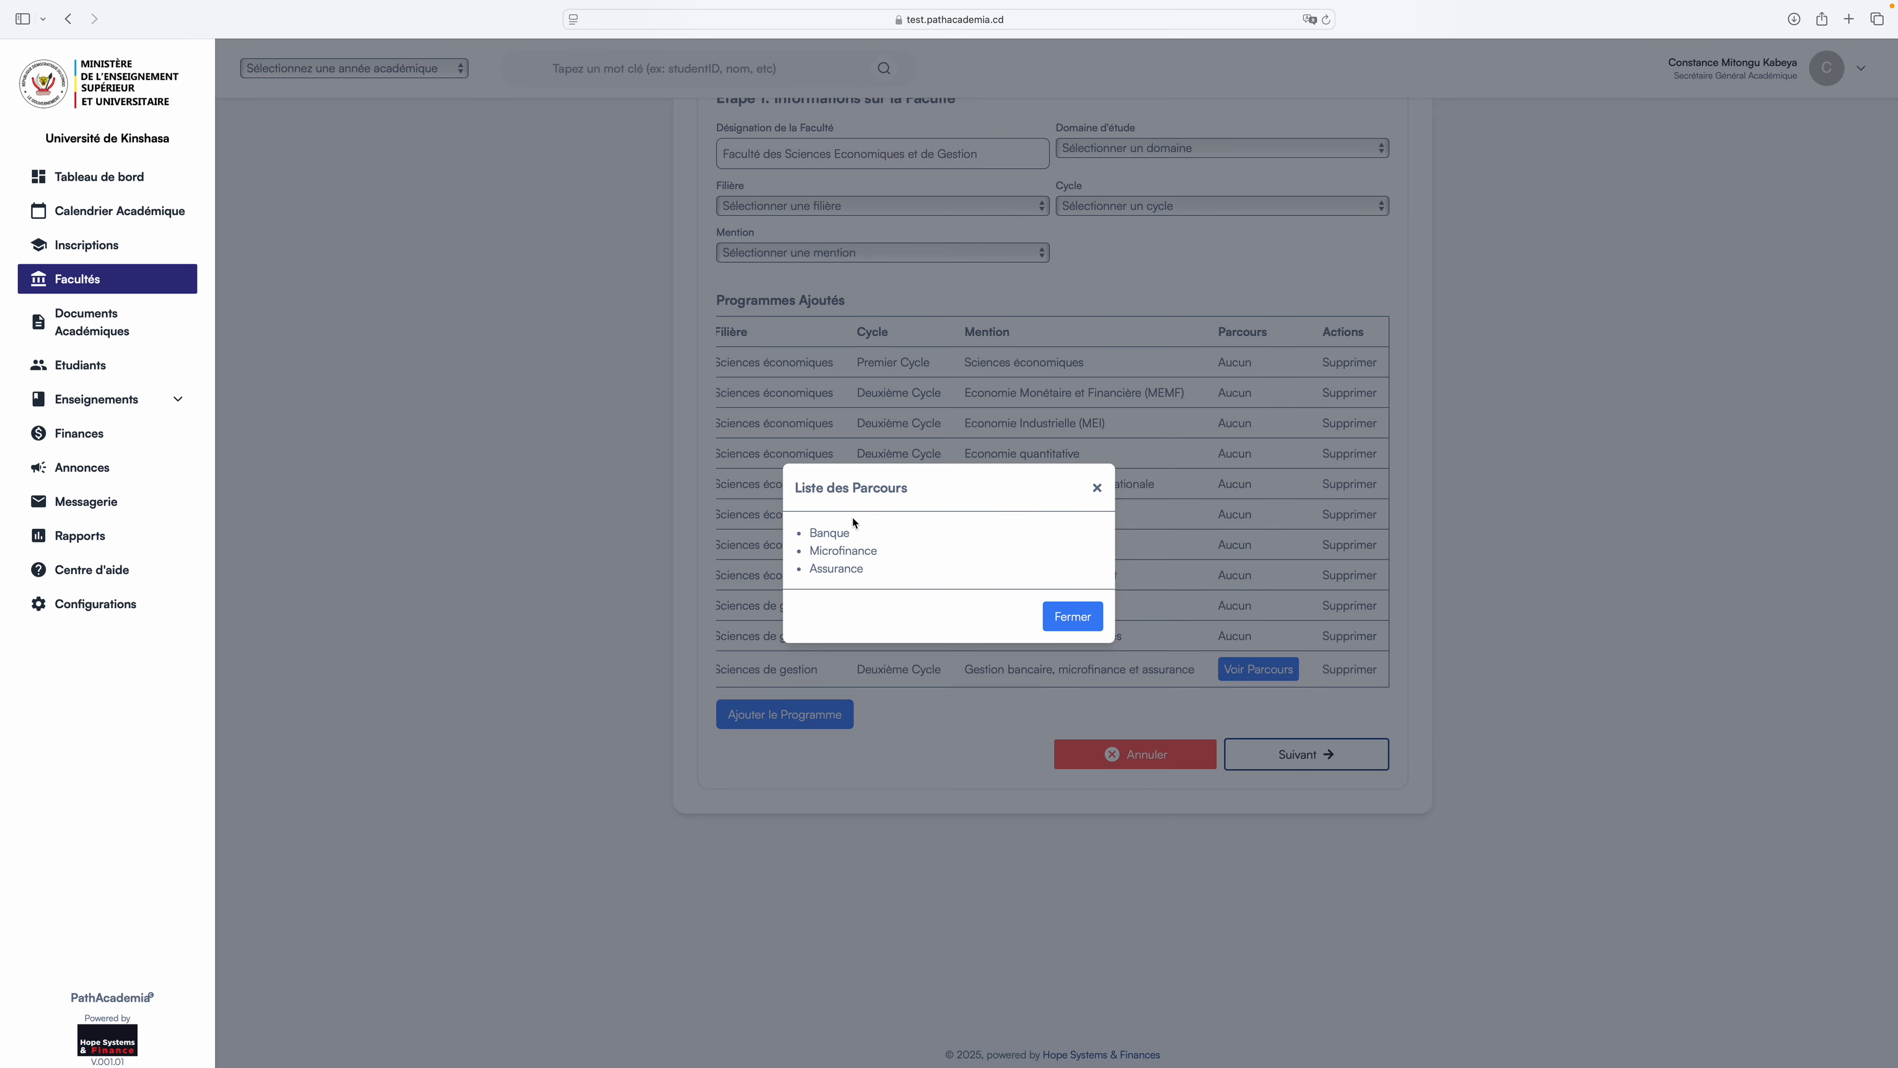
click(1073, 616)
scroll(1114, 628, left, 5)
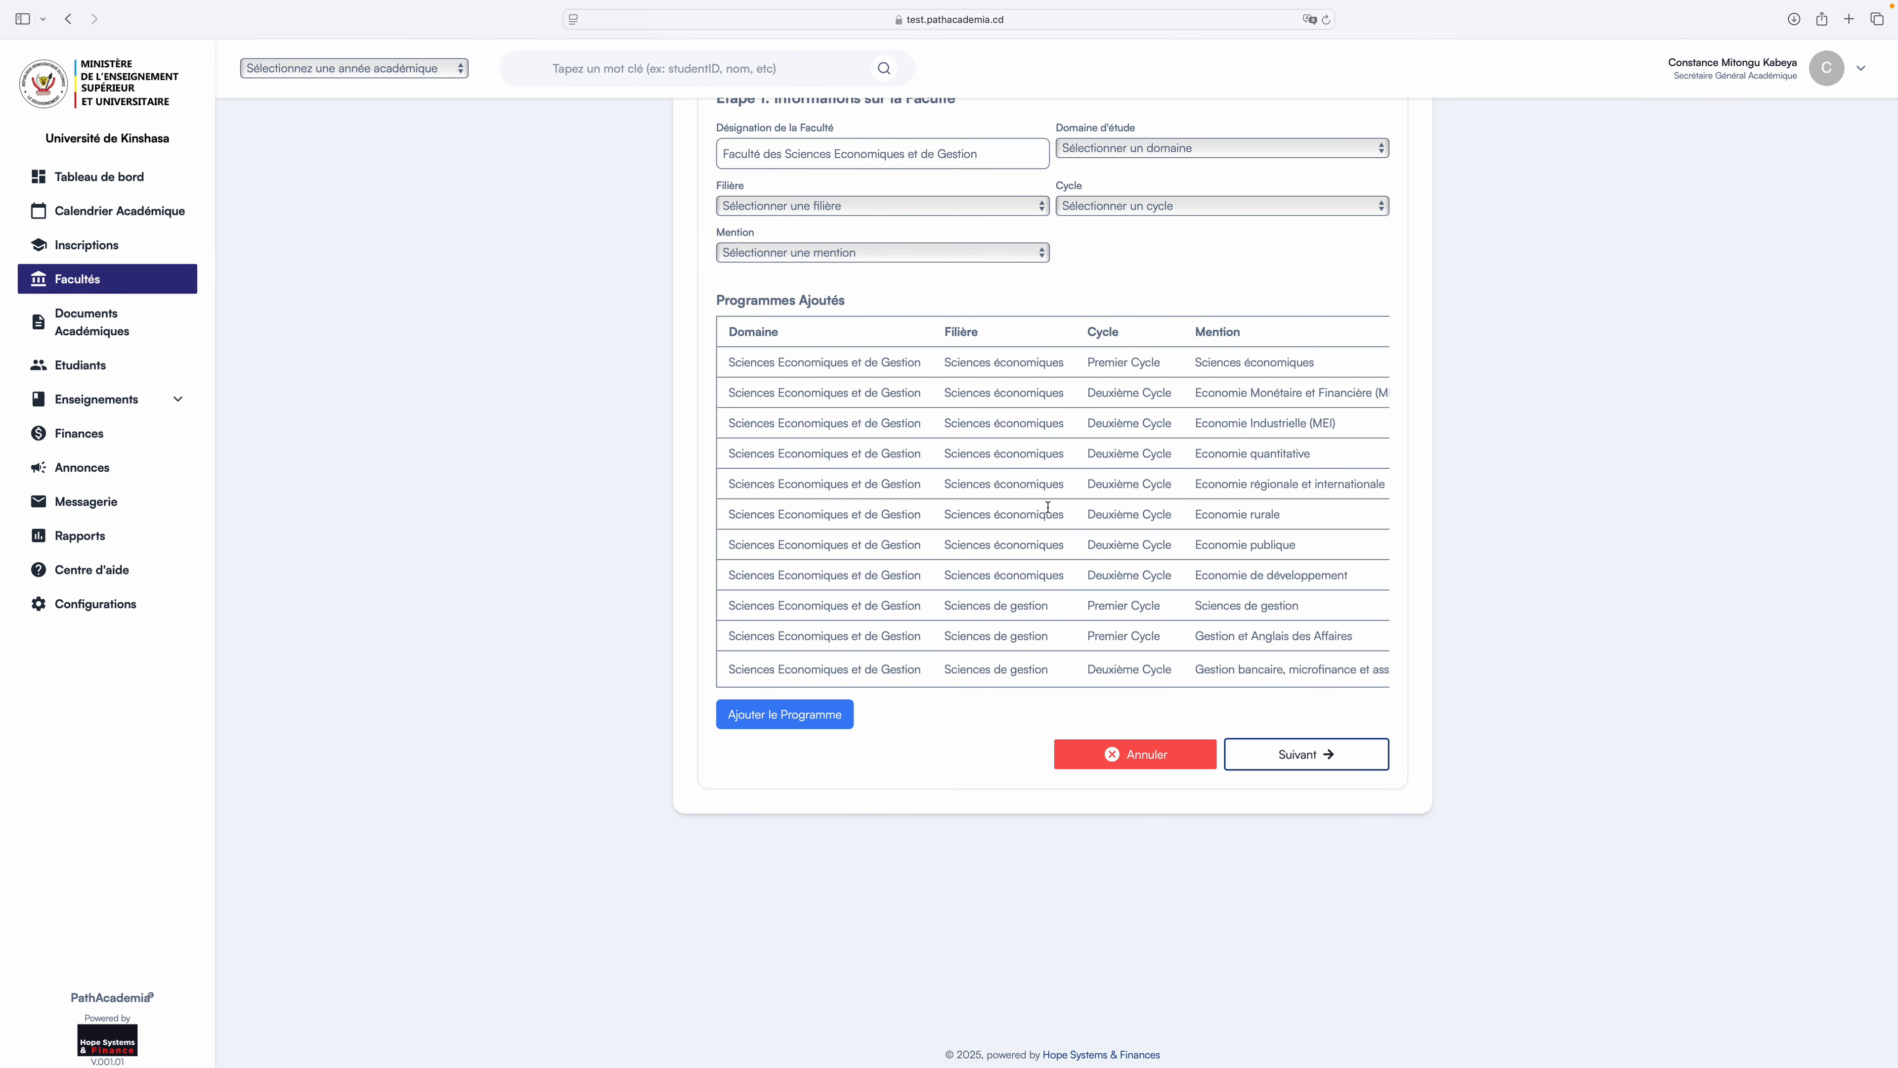
scroll(1061, 546, up, 3)
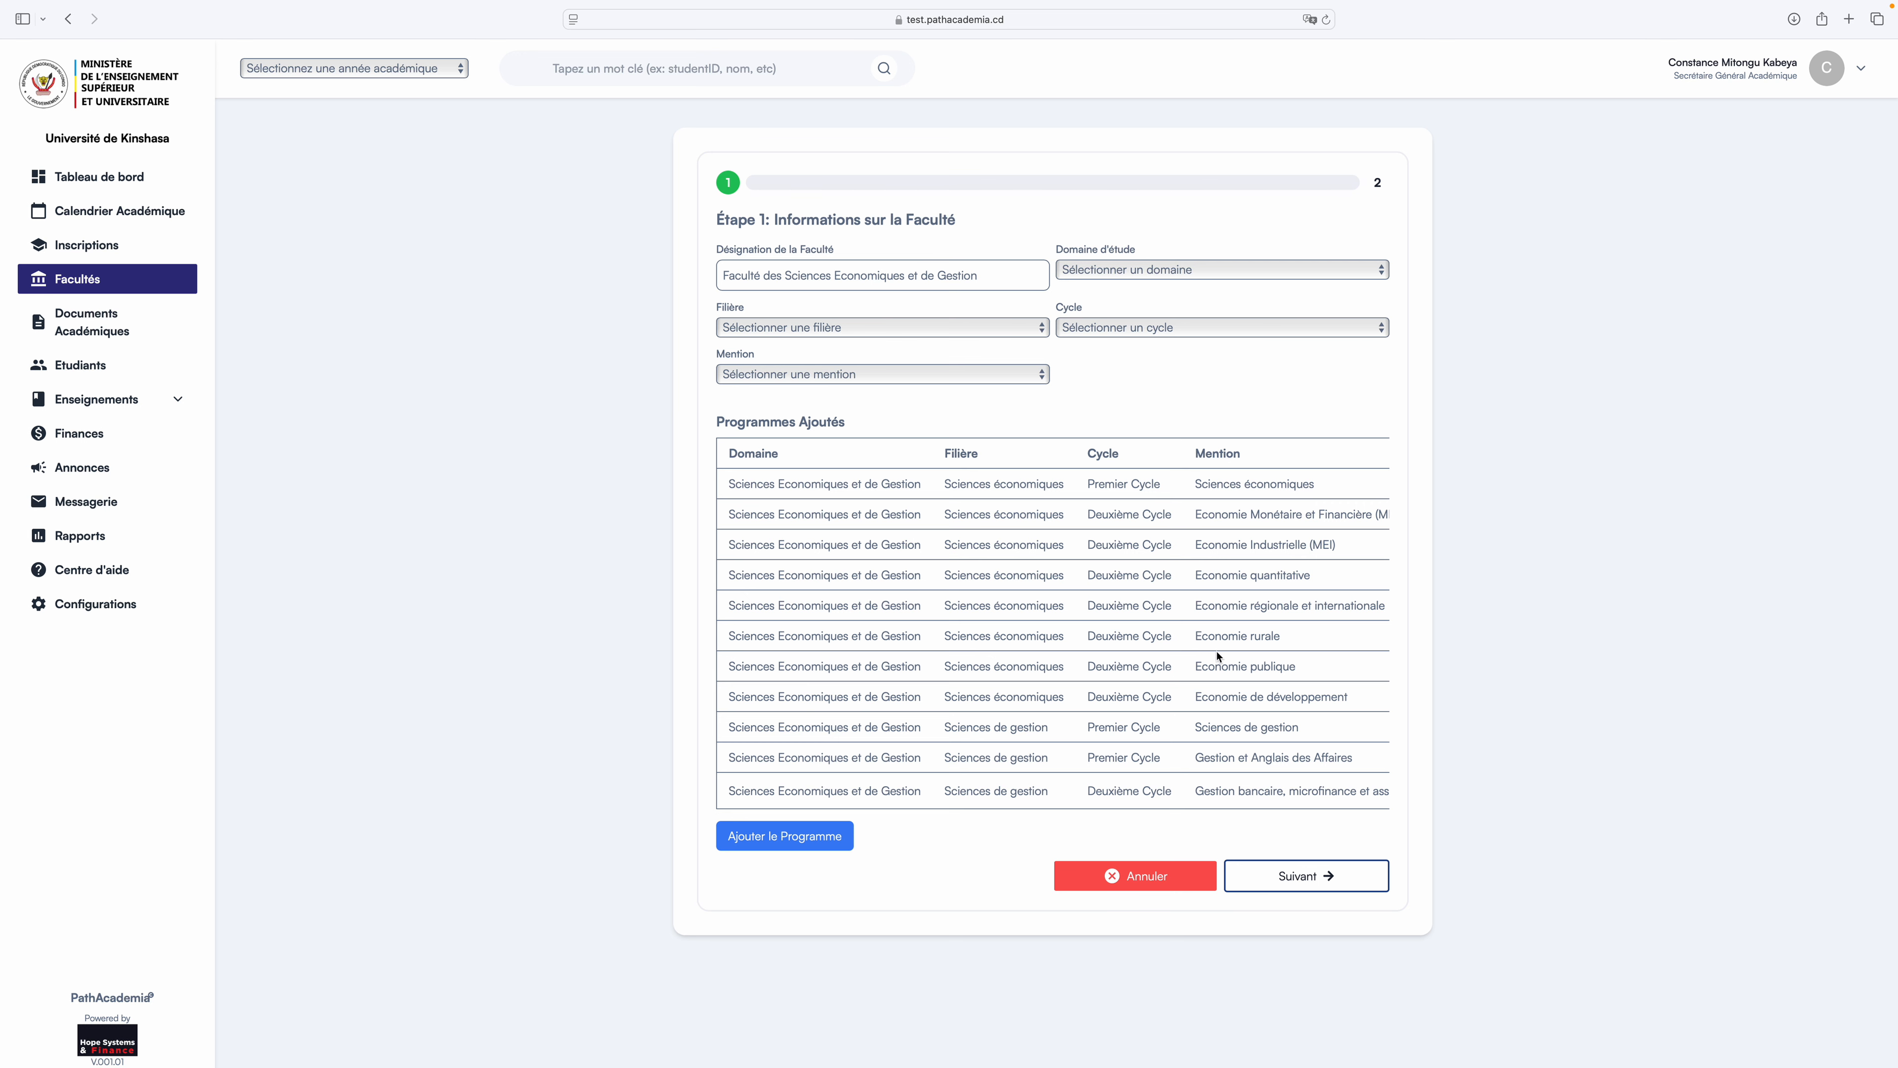
Proceed to the summary of the Faculté des Sciences Economiques et de Gestion, review its programmes and save the faculty.
click(1324, 879)
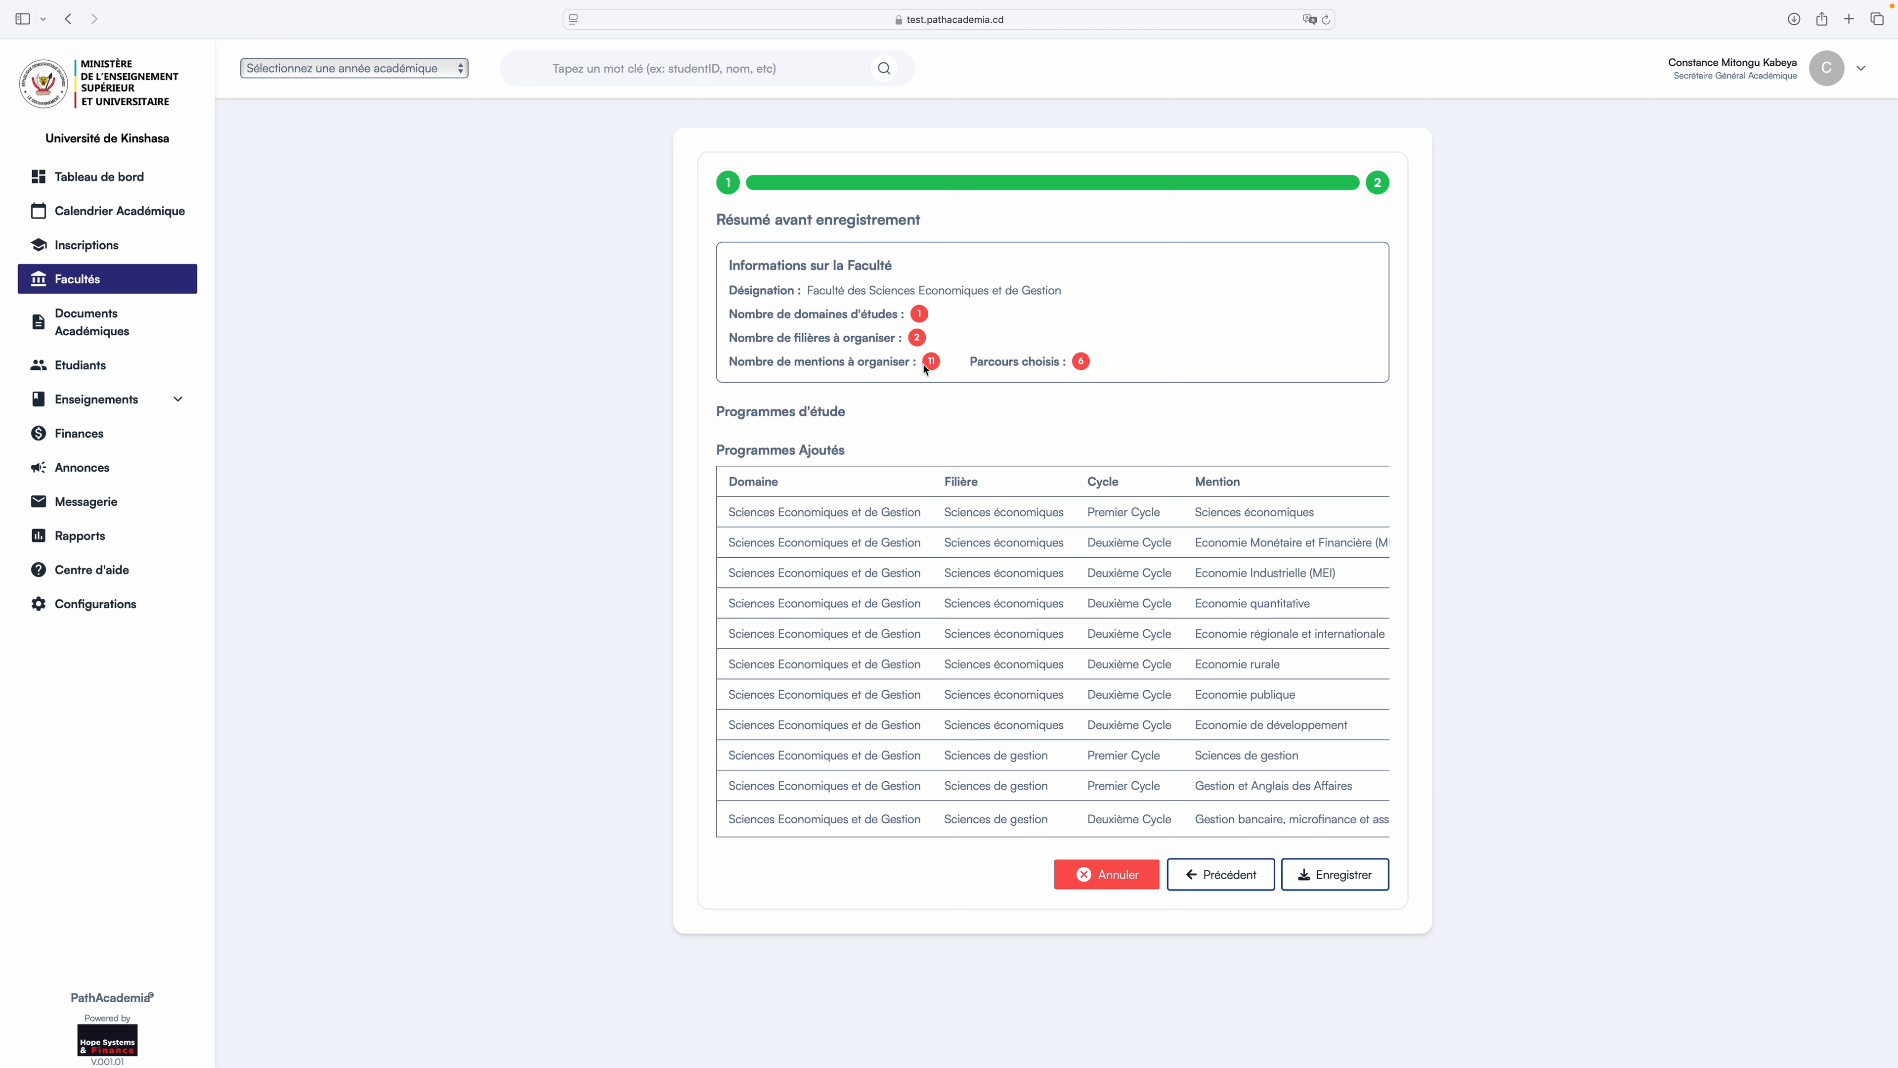
scroll(1033, 452, down, 1)
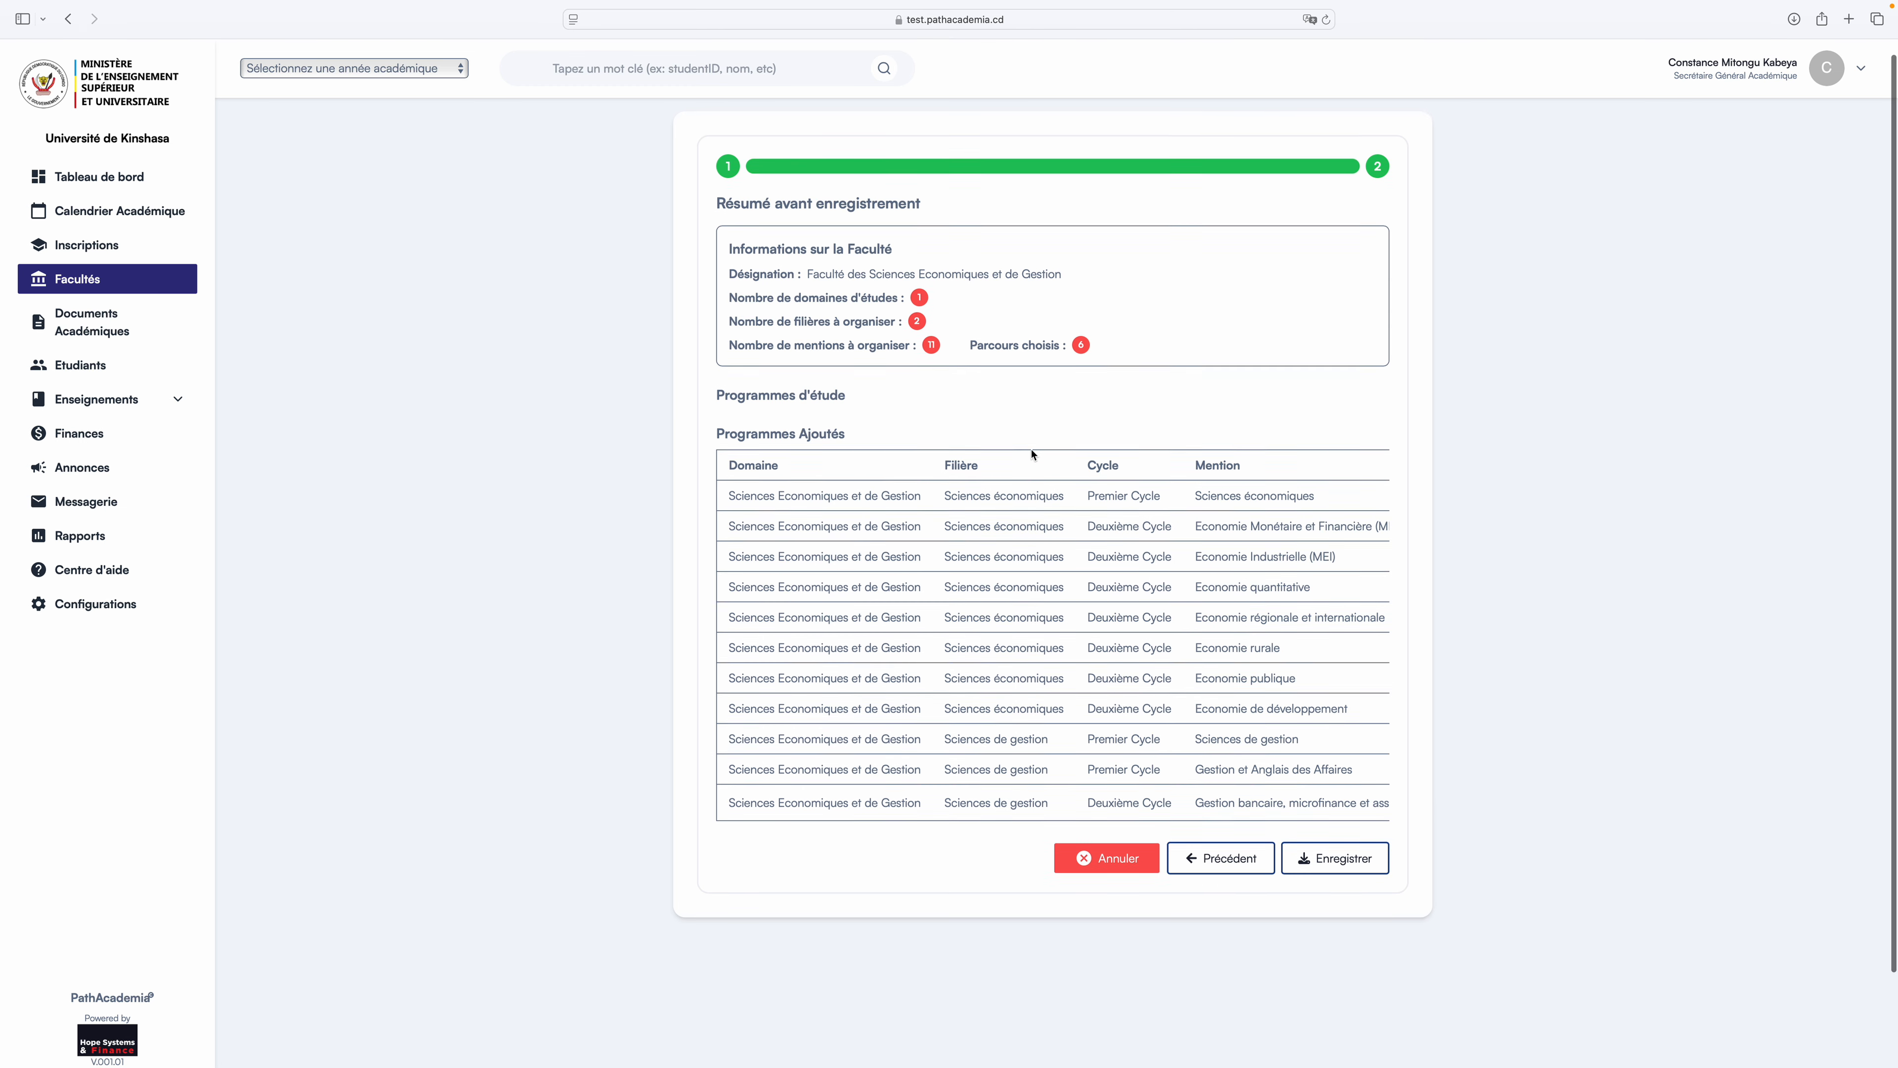
scroll(1048, 450, up, 1)
scroll(1129, 575, down, 3)
scroll(1130, 574, right, 3)
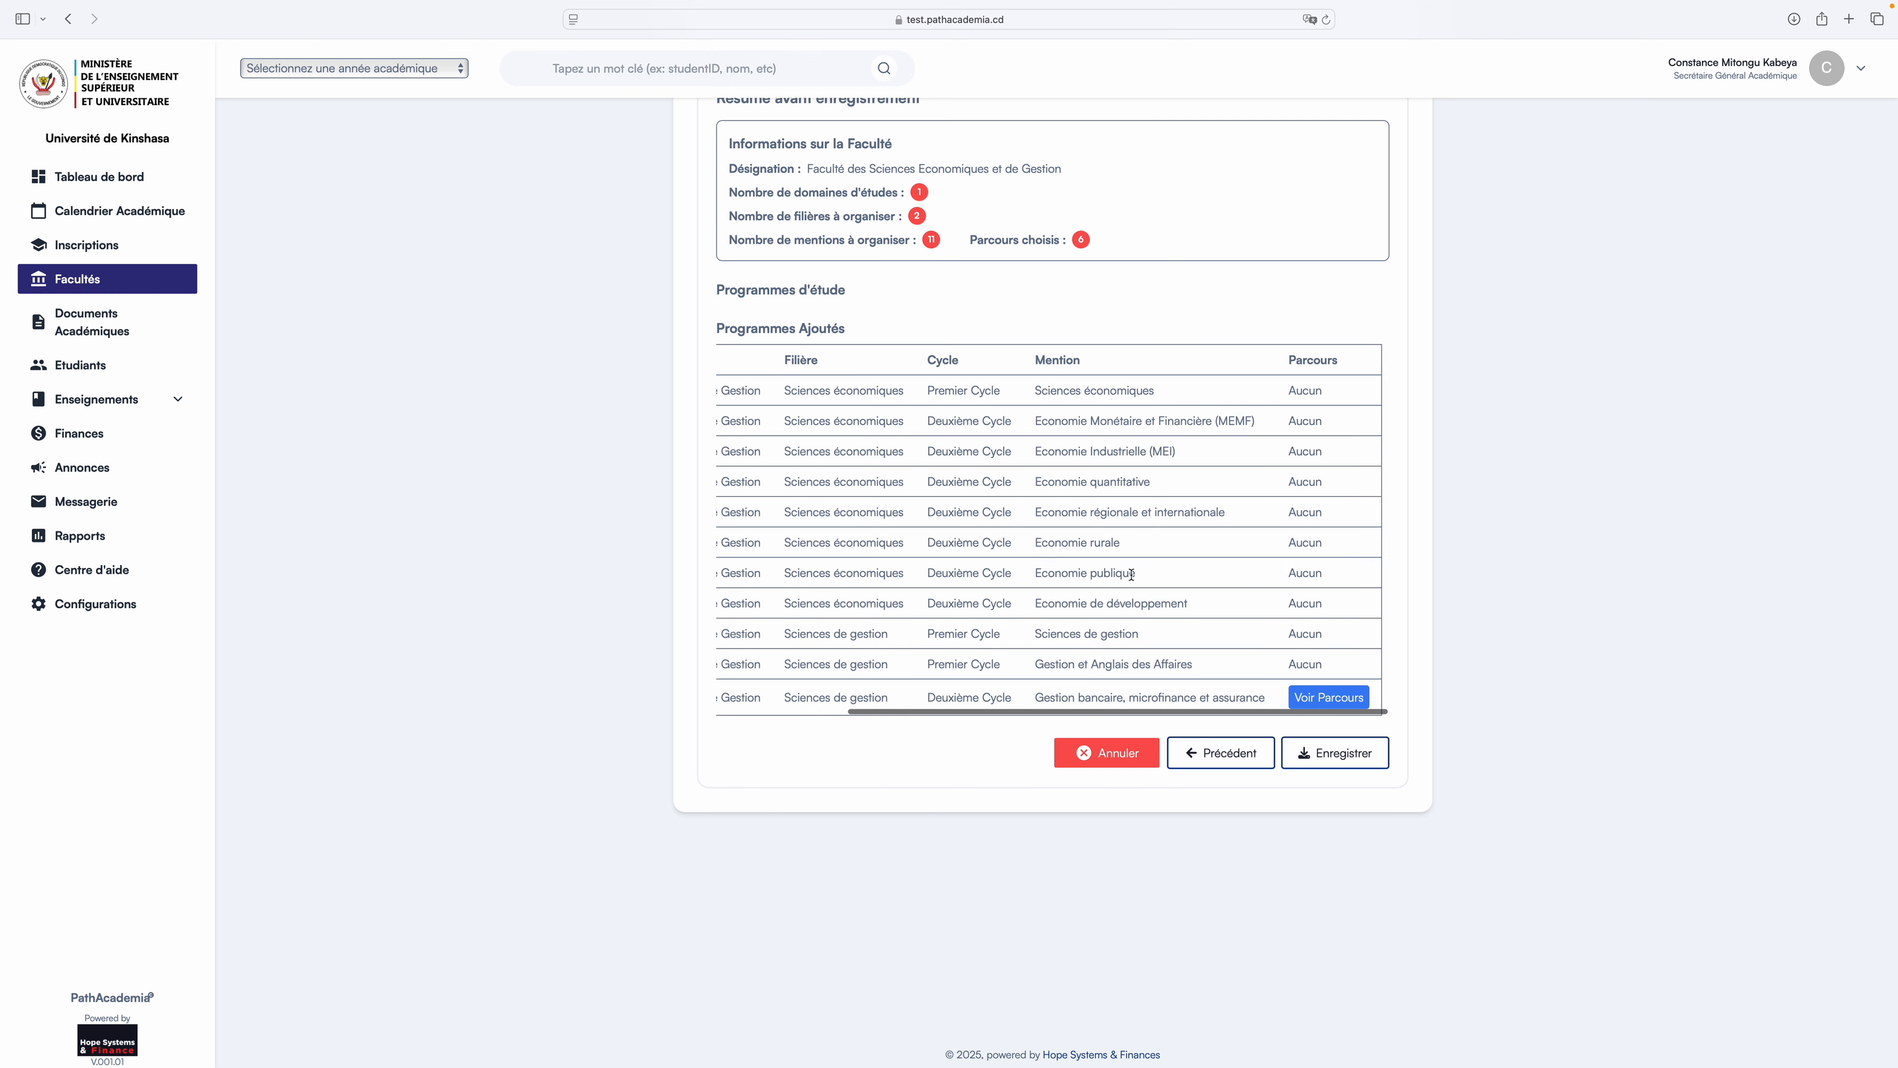
scroll(1130, 574, left, 3)
scroll(1128, 576, up, 3)
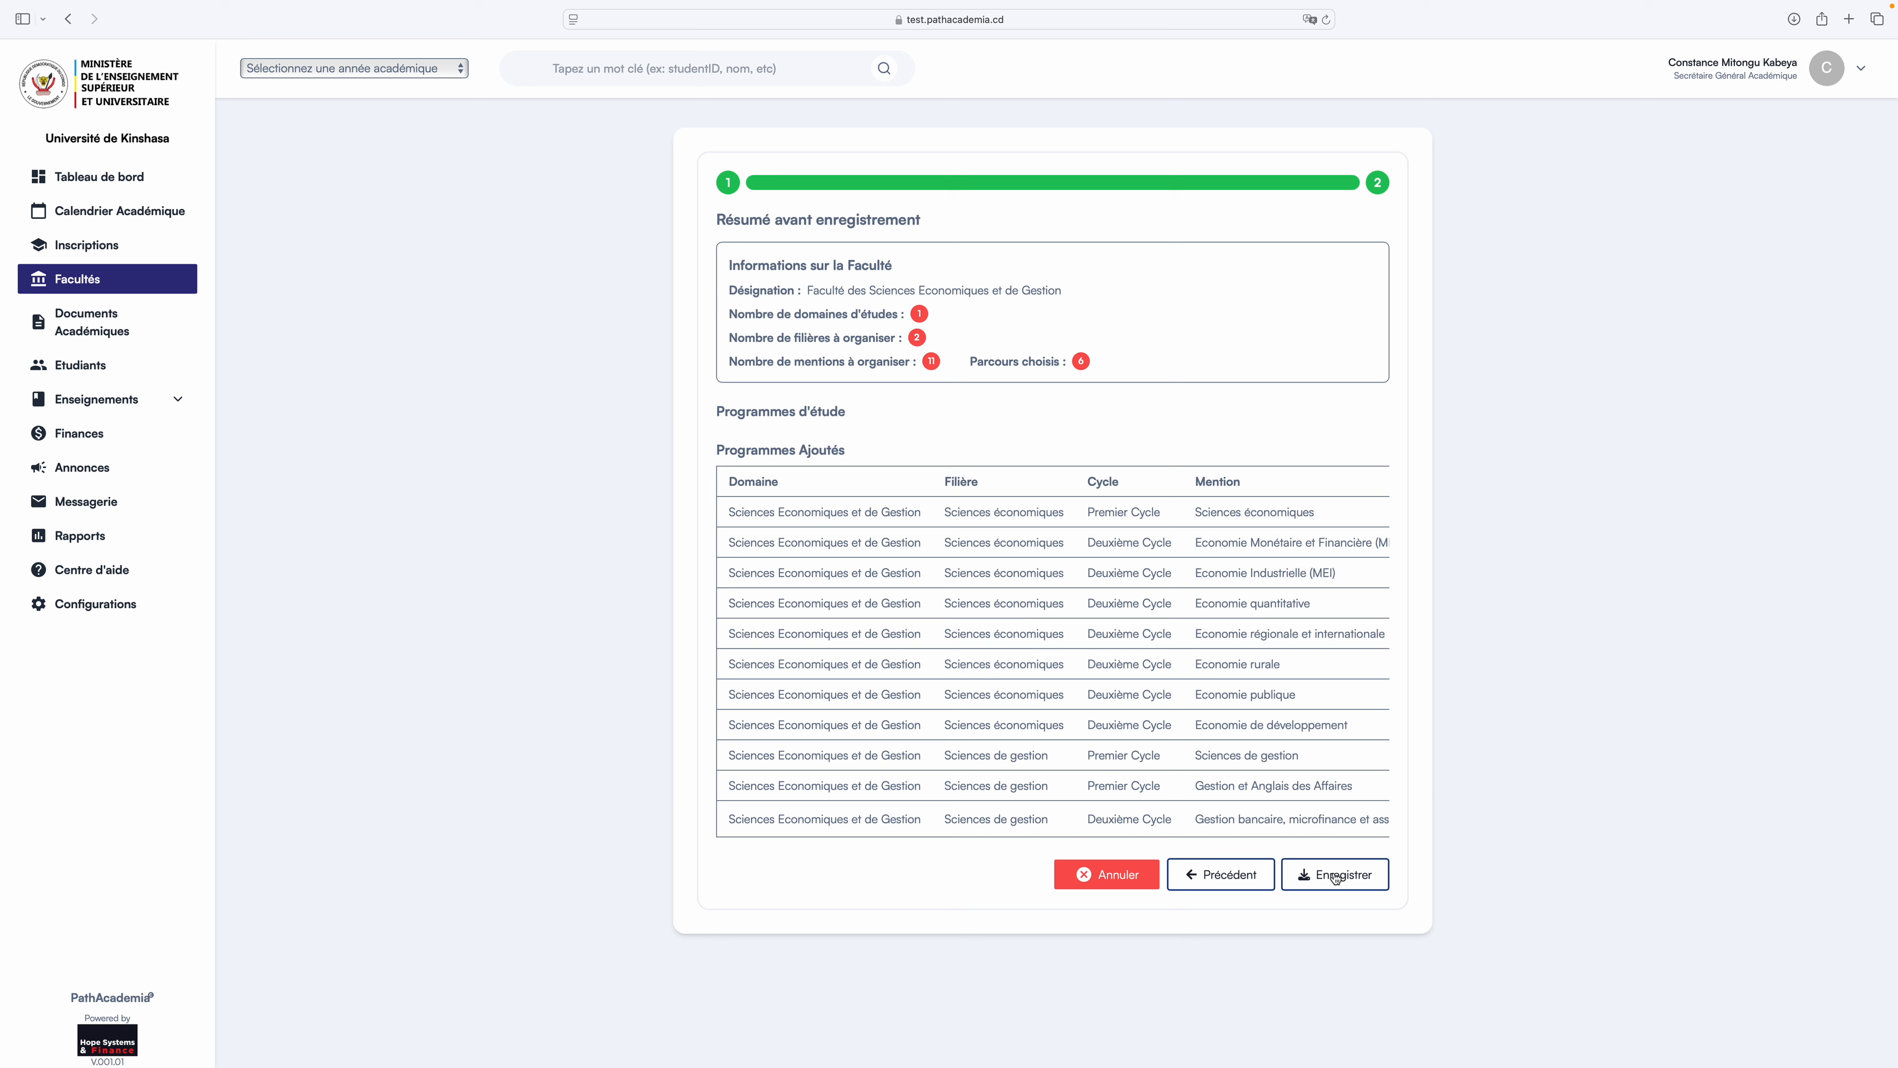
click(1336, 877)
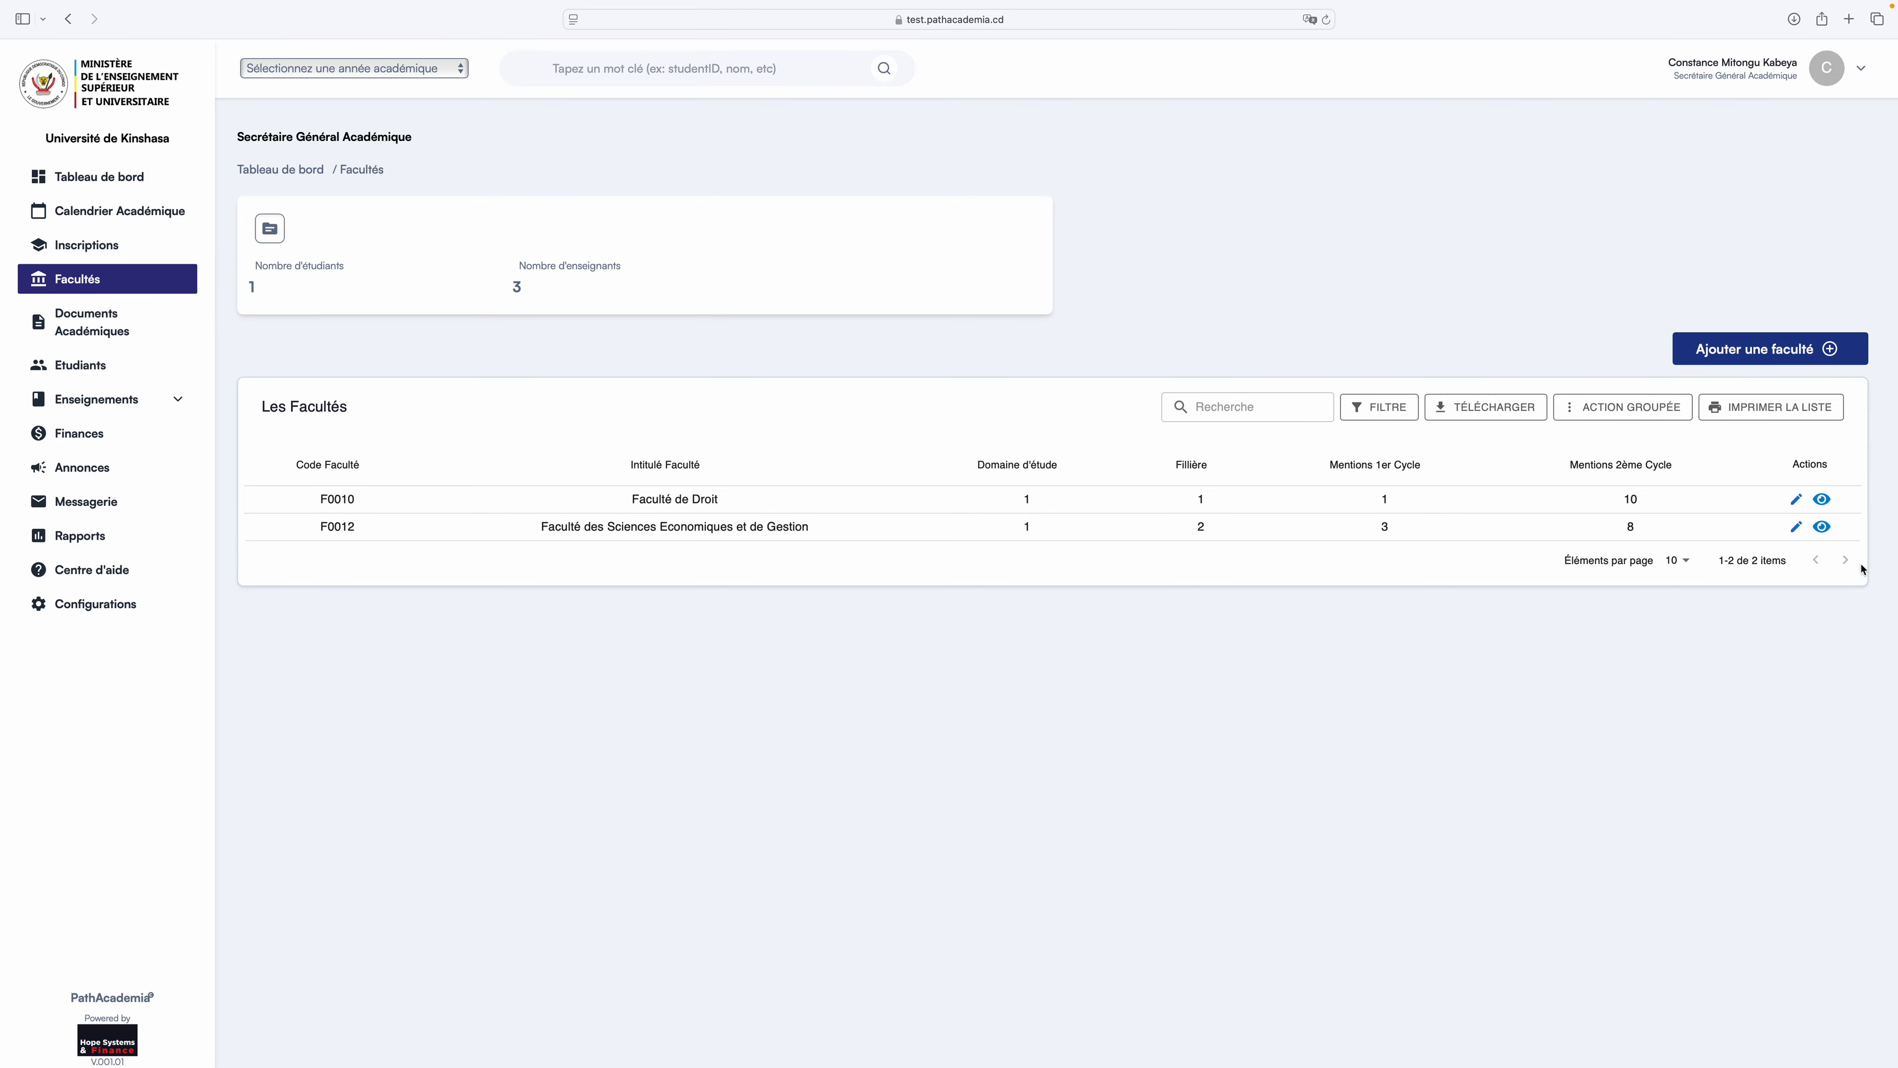
Open the Faculté des Sciences Economiques et de Gestion for editing, inspect its editable title and cancel.
click(1796, 527)
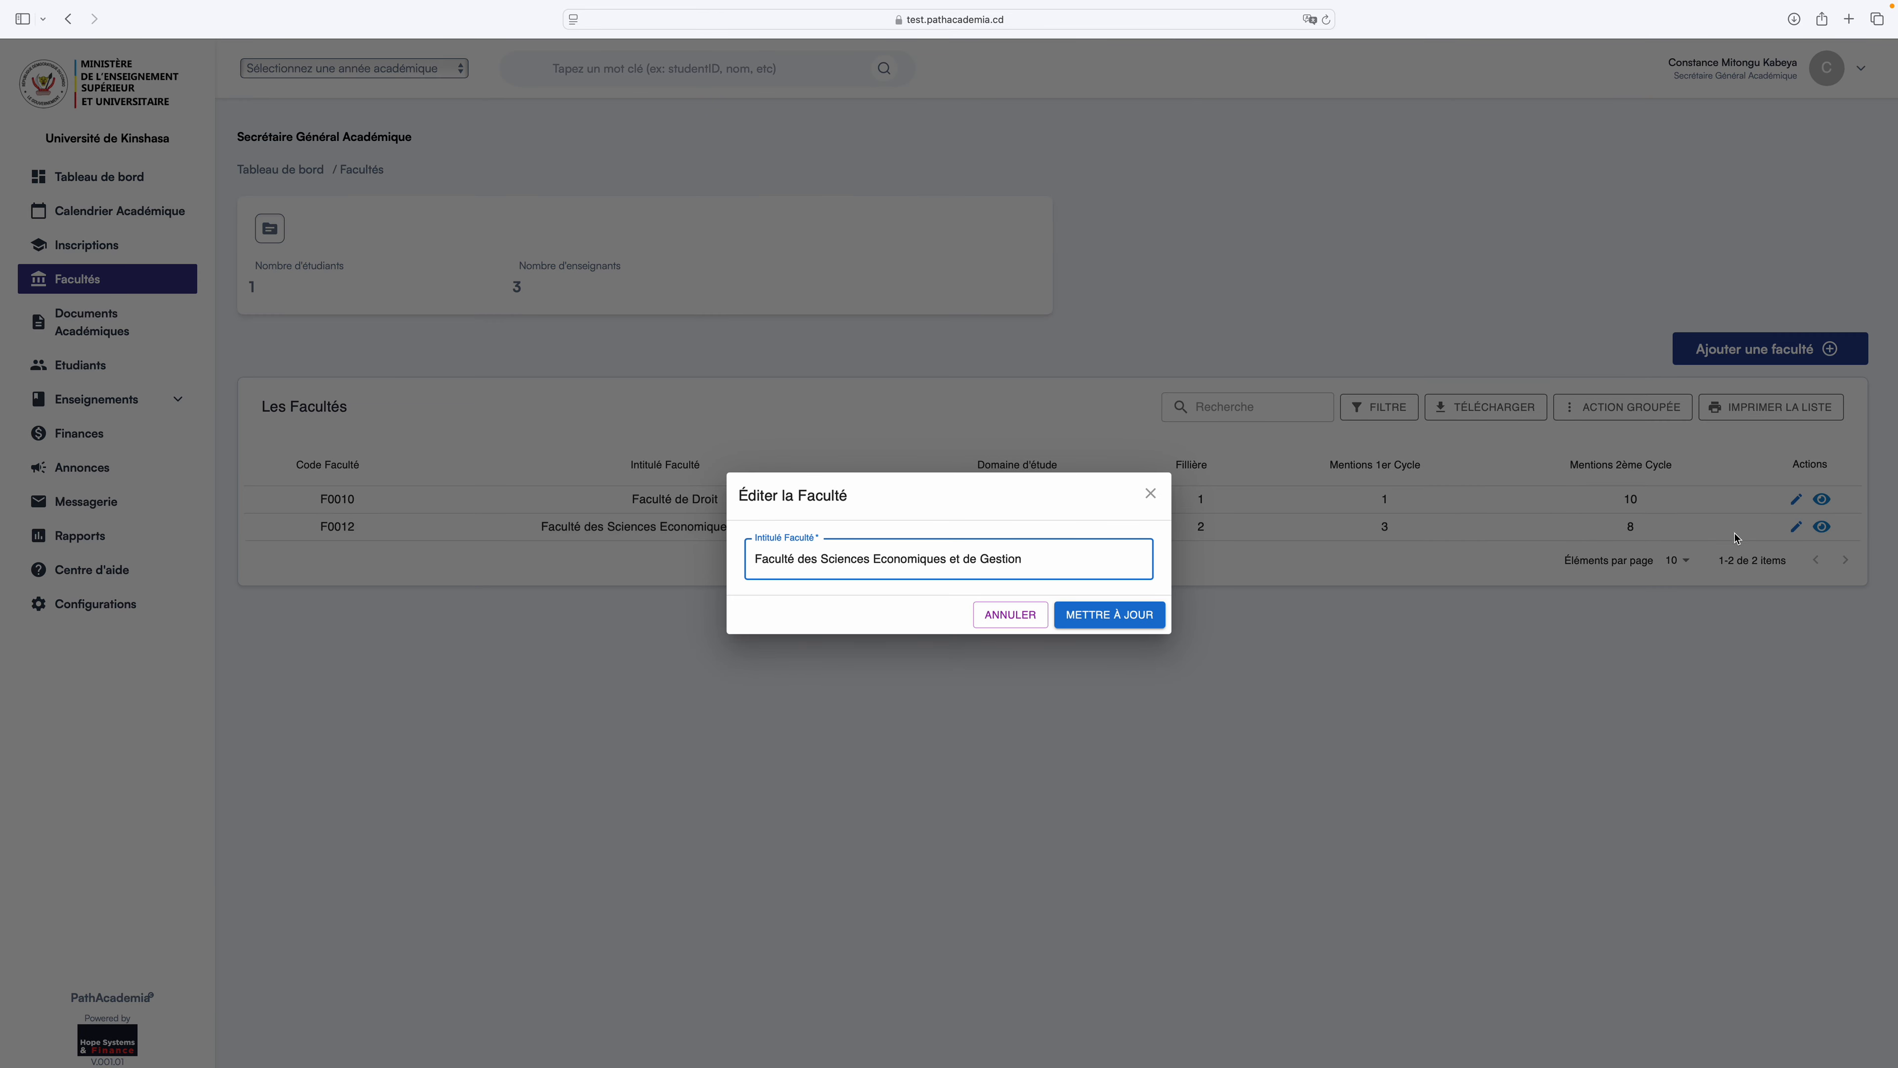
click(1006, 623)
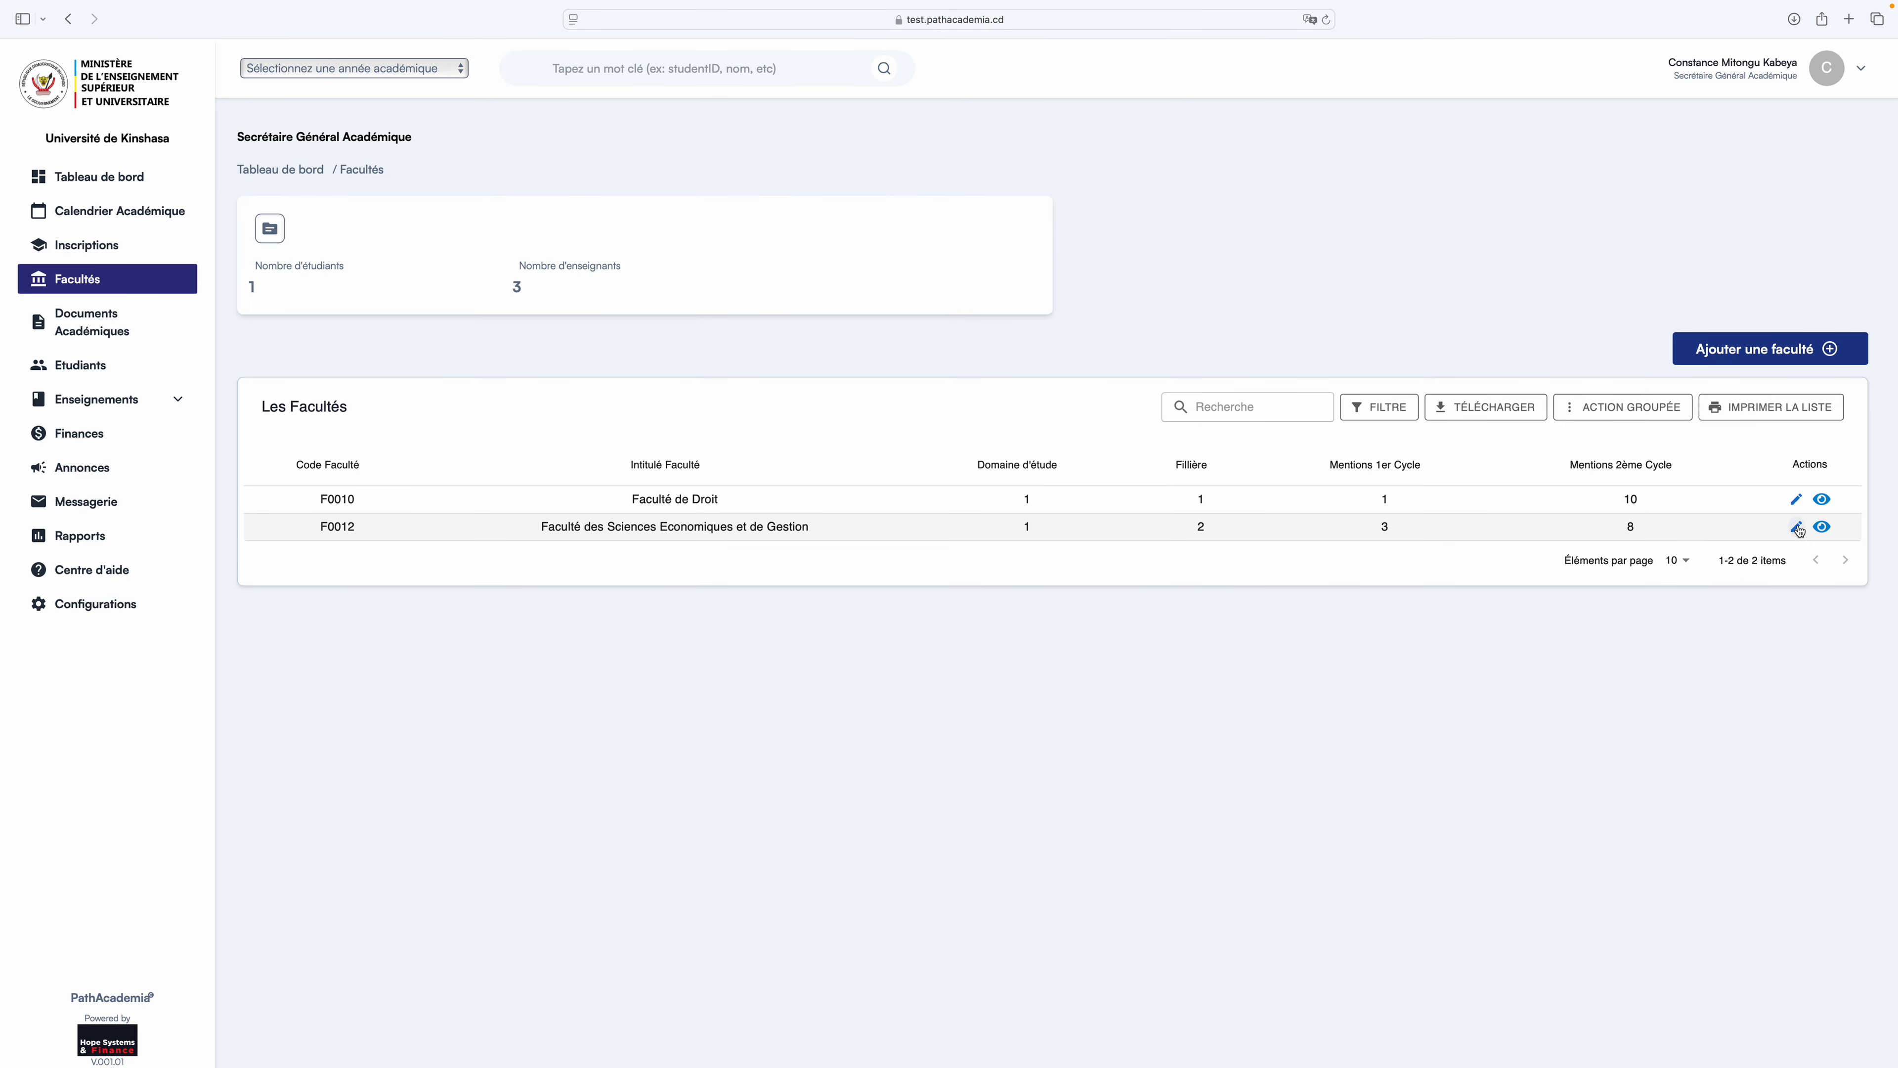
click(1797, 528)
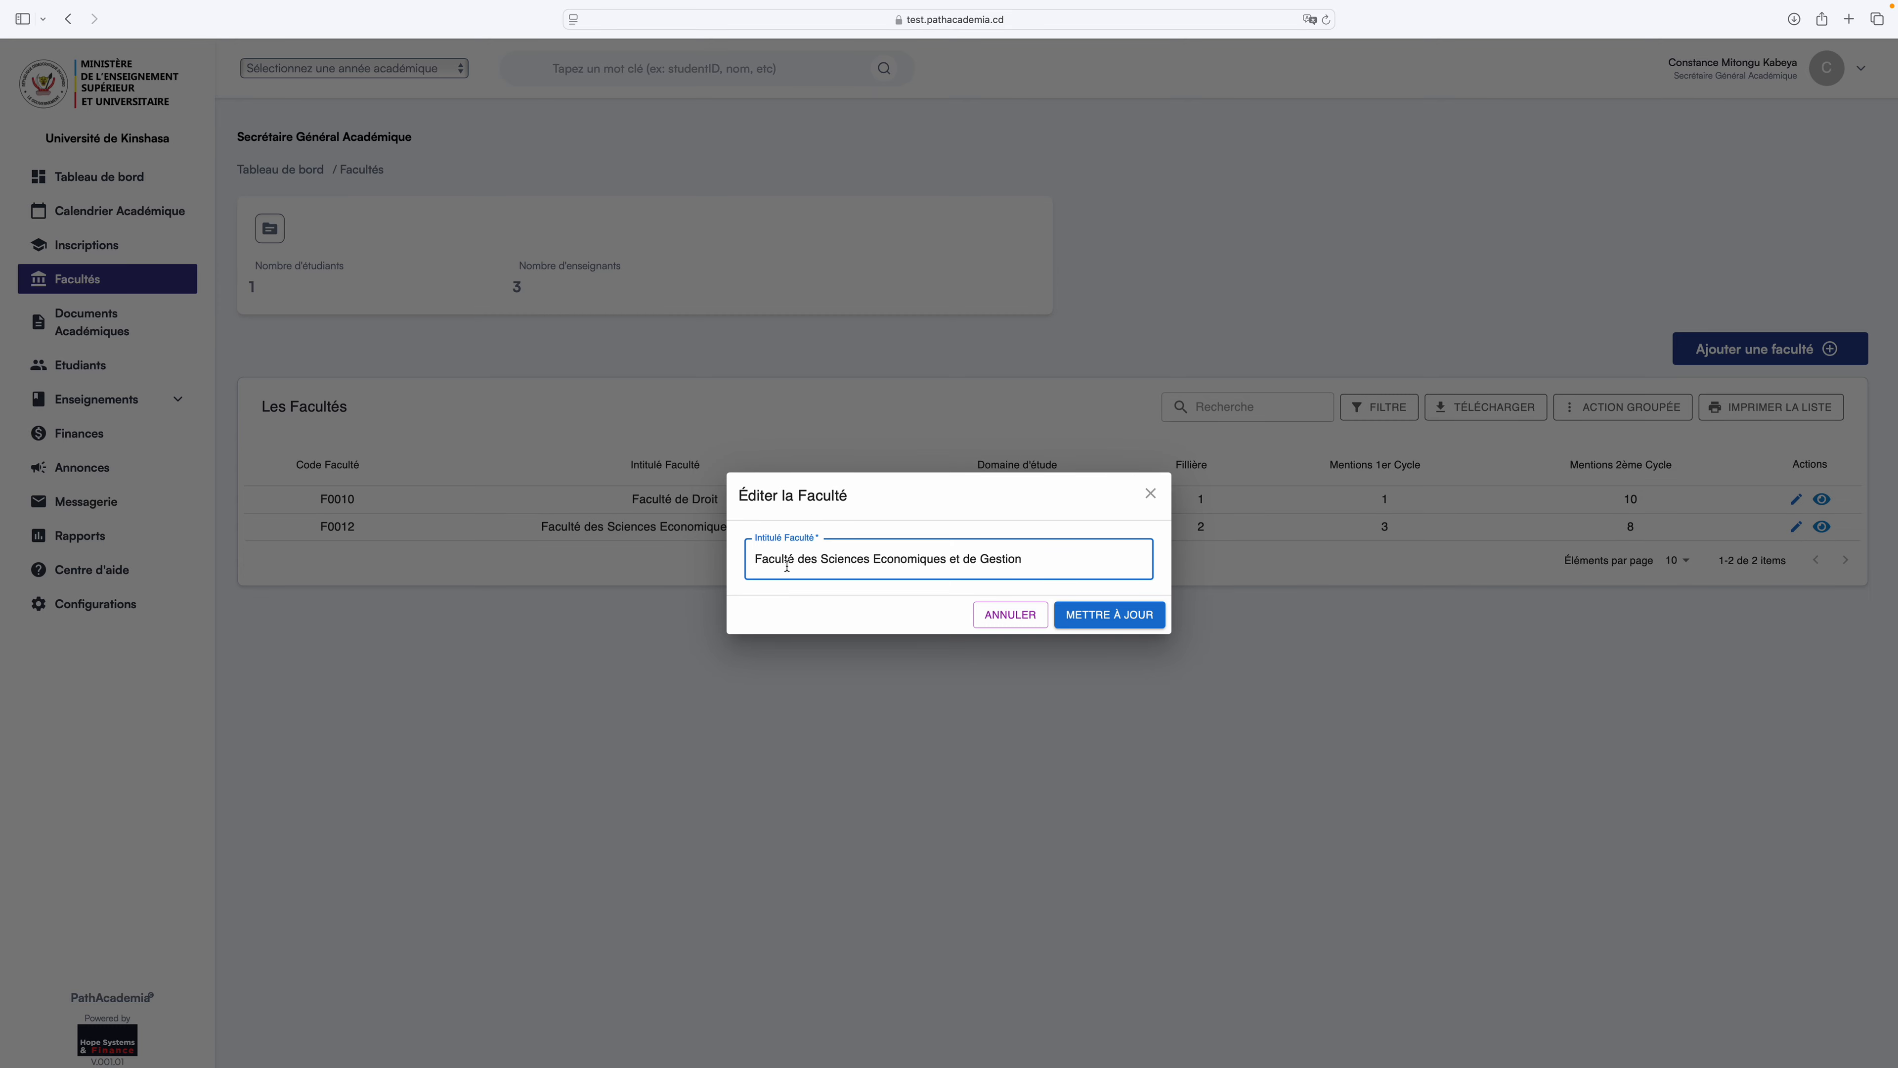
drag(757, 557, 934, 549)
click(1016, 561)
click(1008, 615)
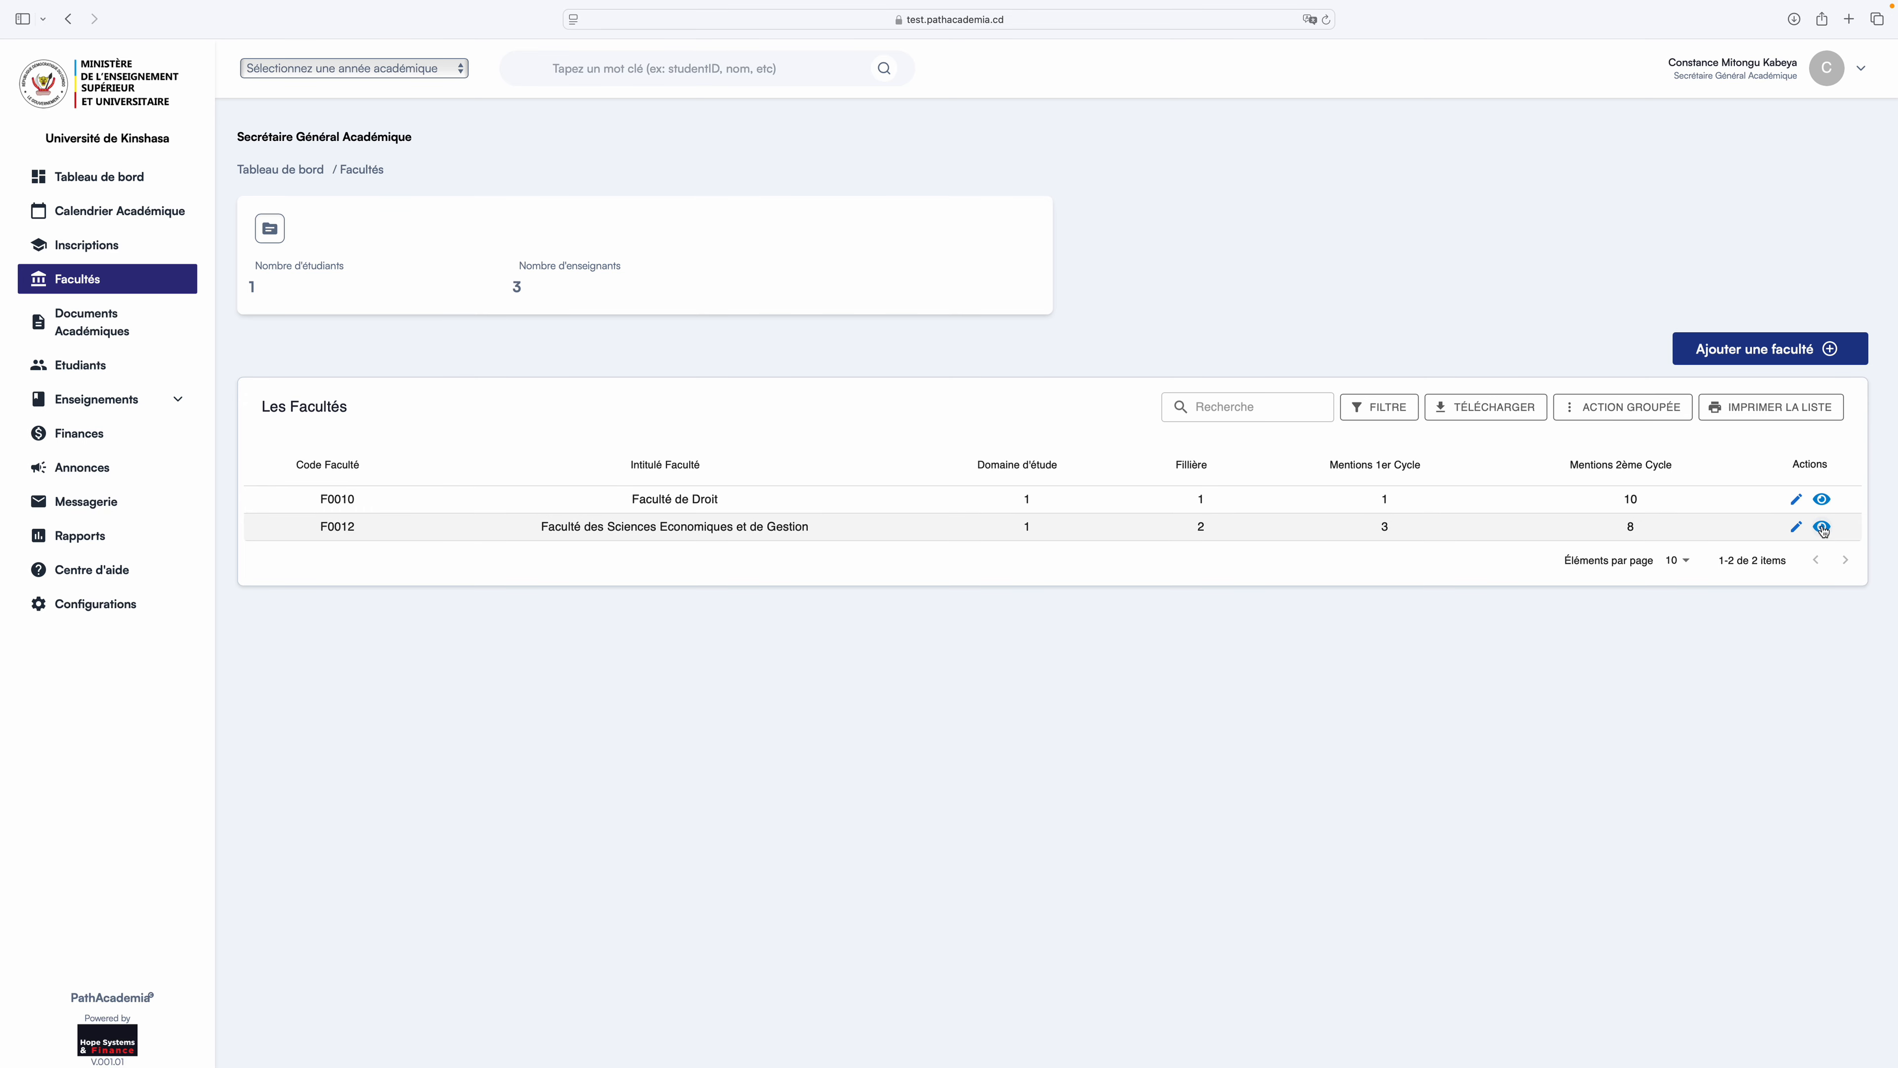
View the details of the Faculté des Sciences Economiques et de Gestion and return to the list of faculties.
click(1823, 528)
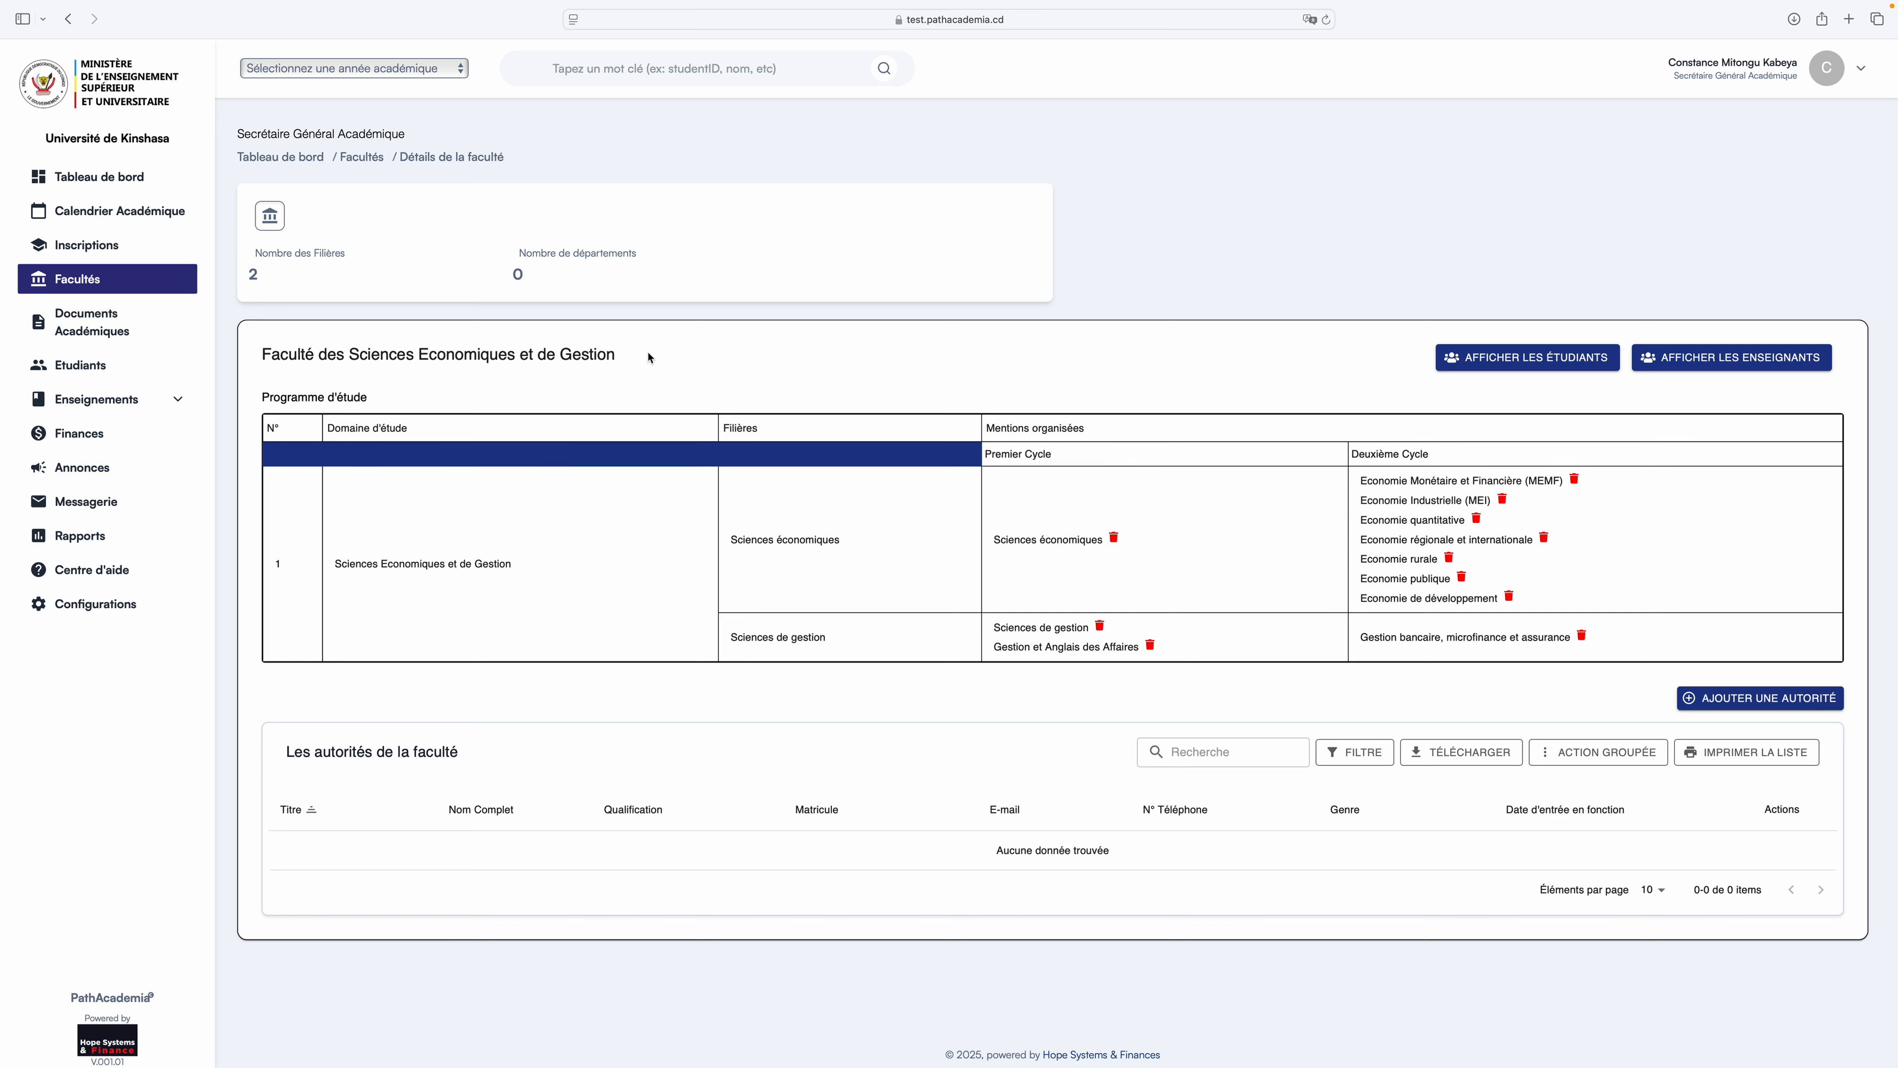
click(93, 287)
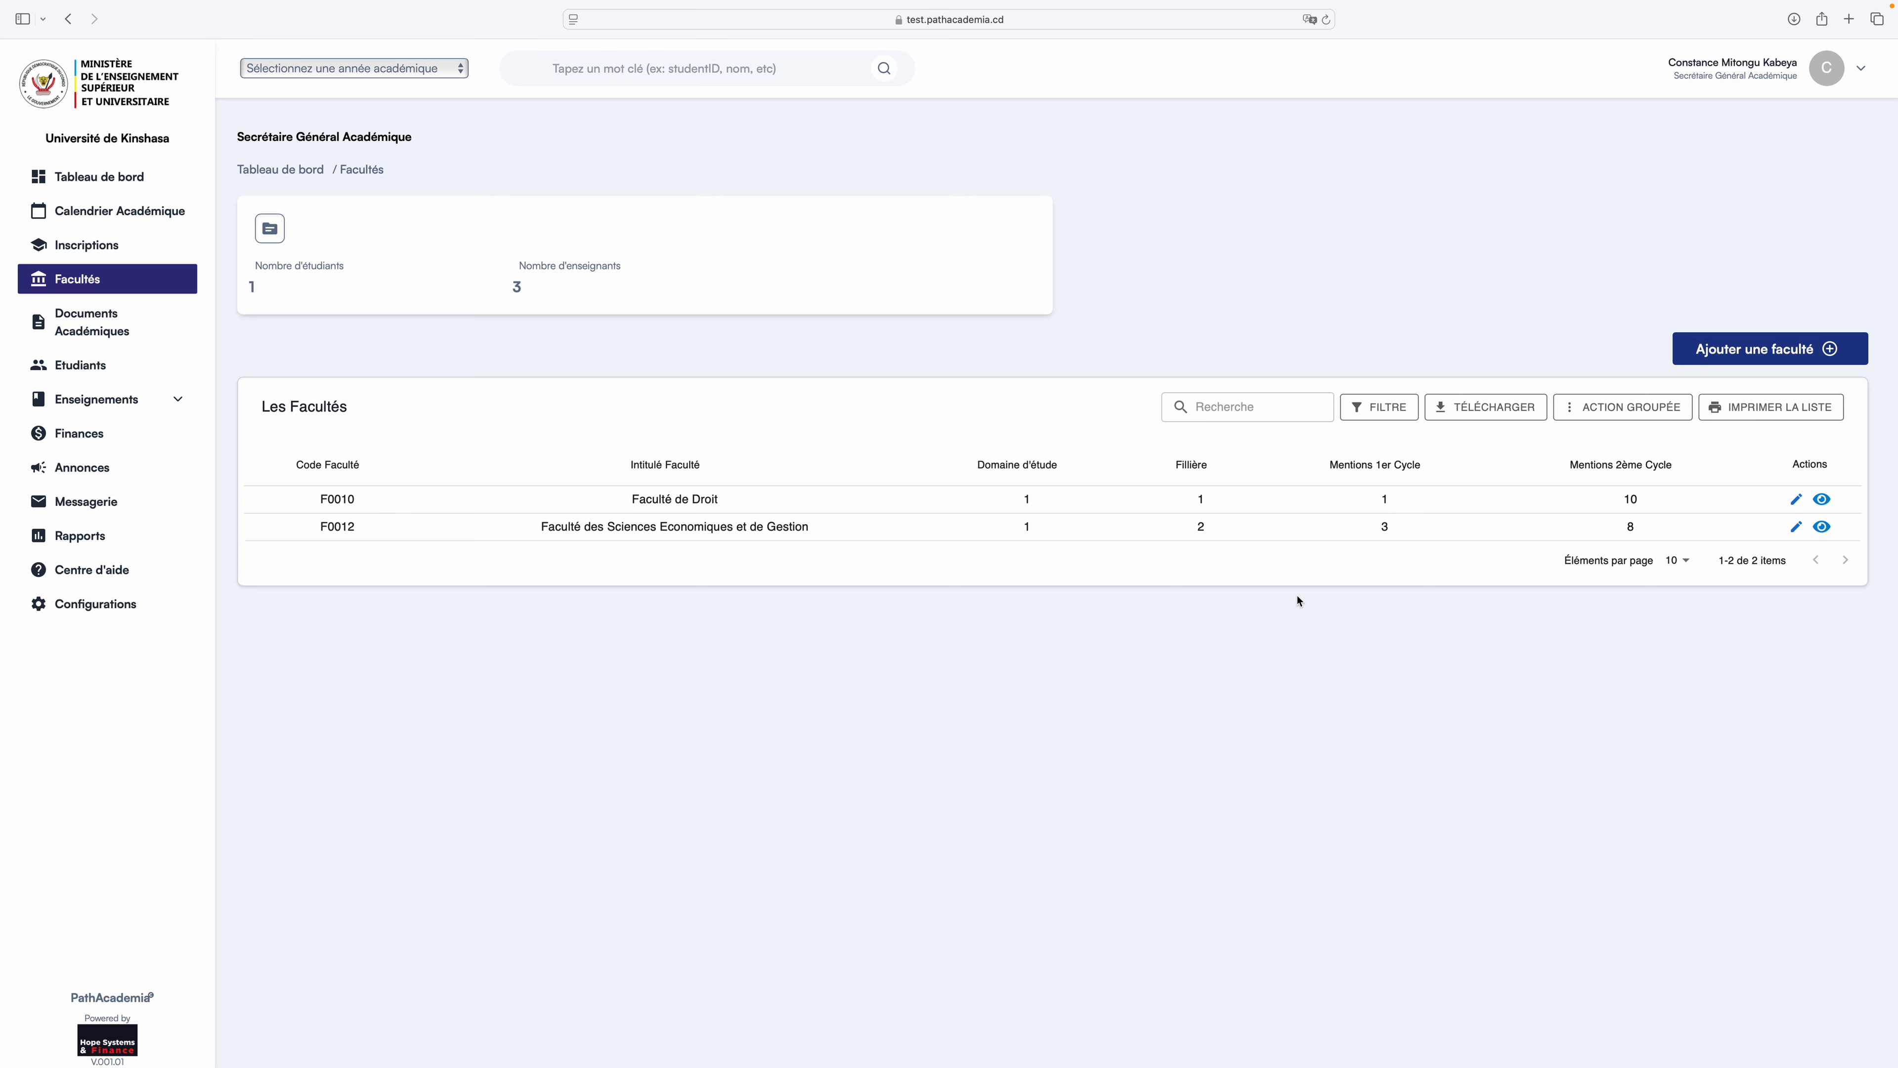
Start a new faculty with the designation "Faculté de Psychologie et Science de l'Education".
click(1755, 355)
click(933, 284)
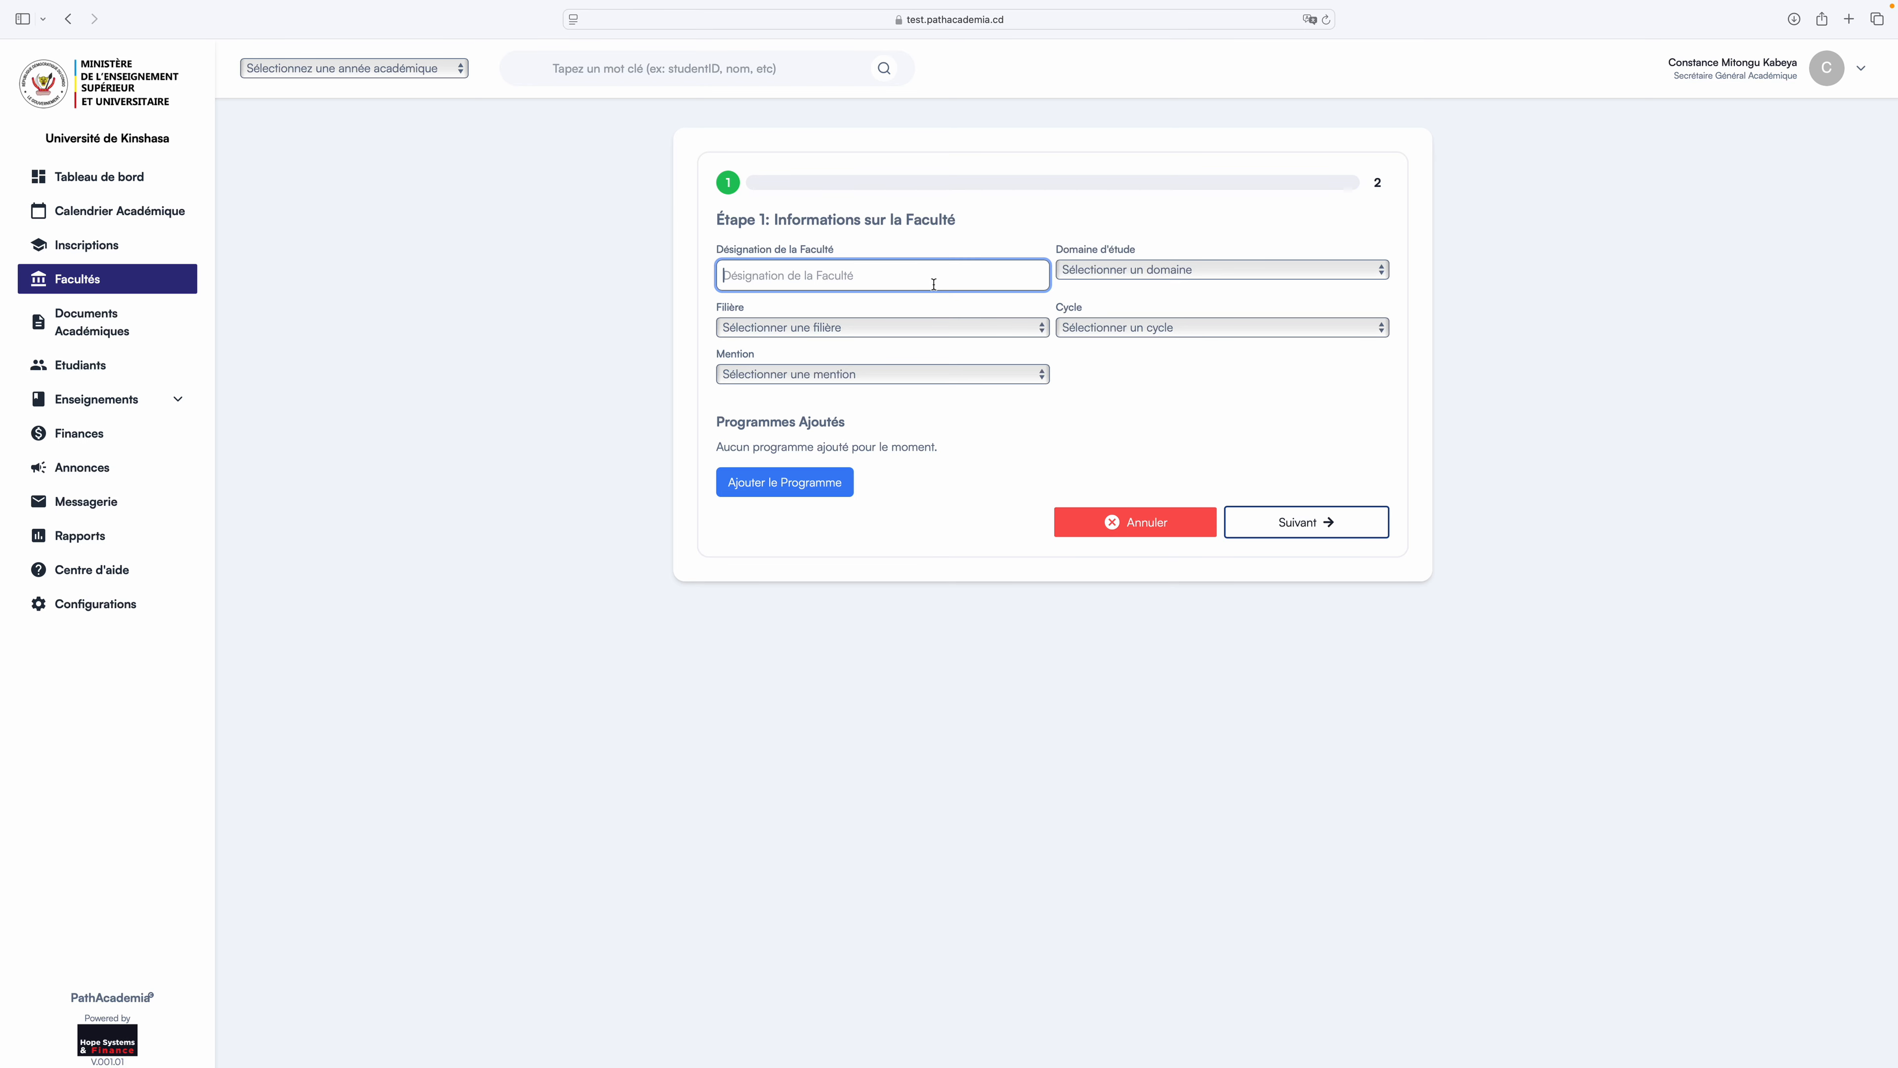
text(Faculté de Psychologo)
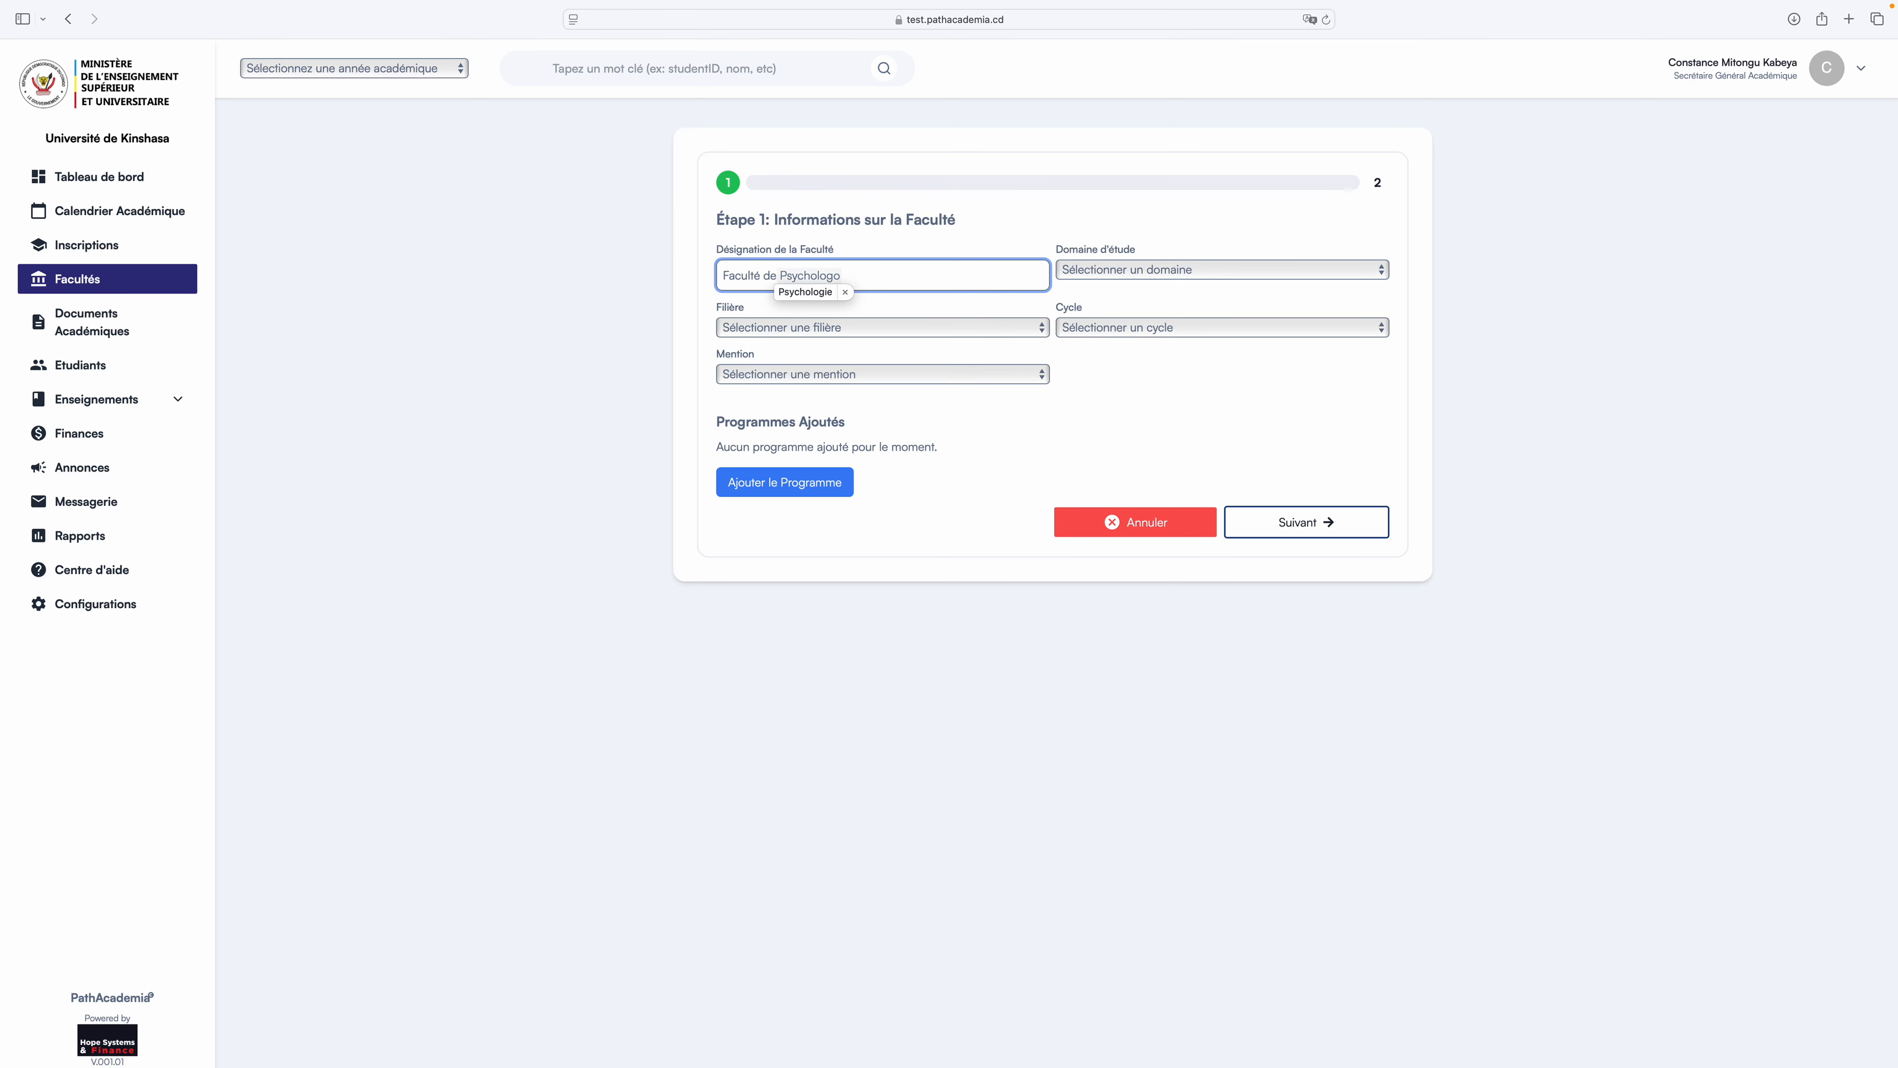
click(805, 292)
text(e e)
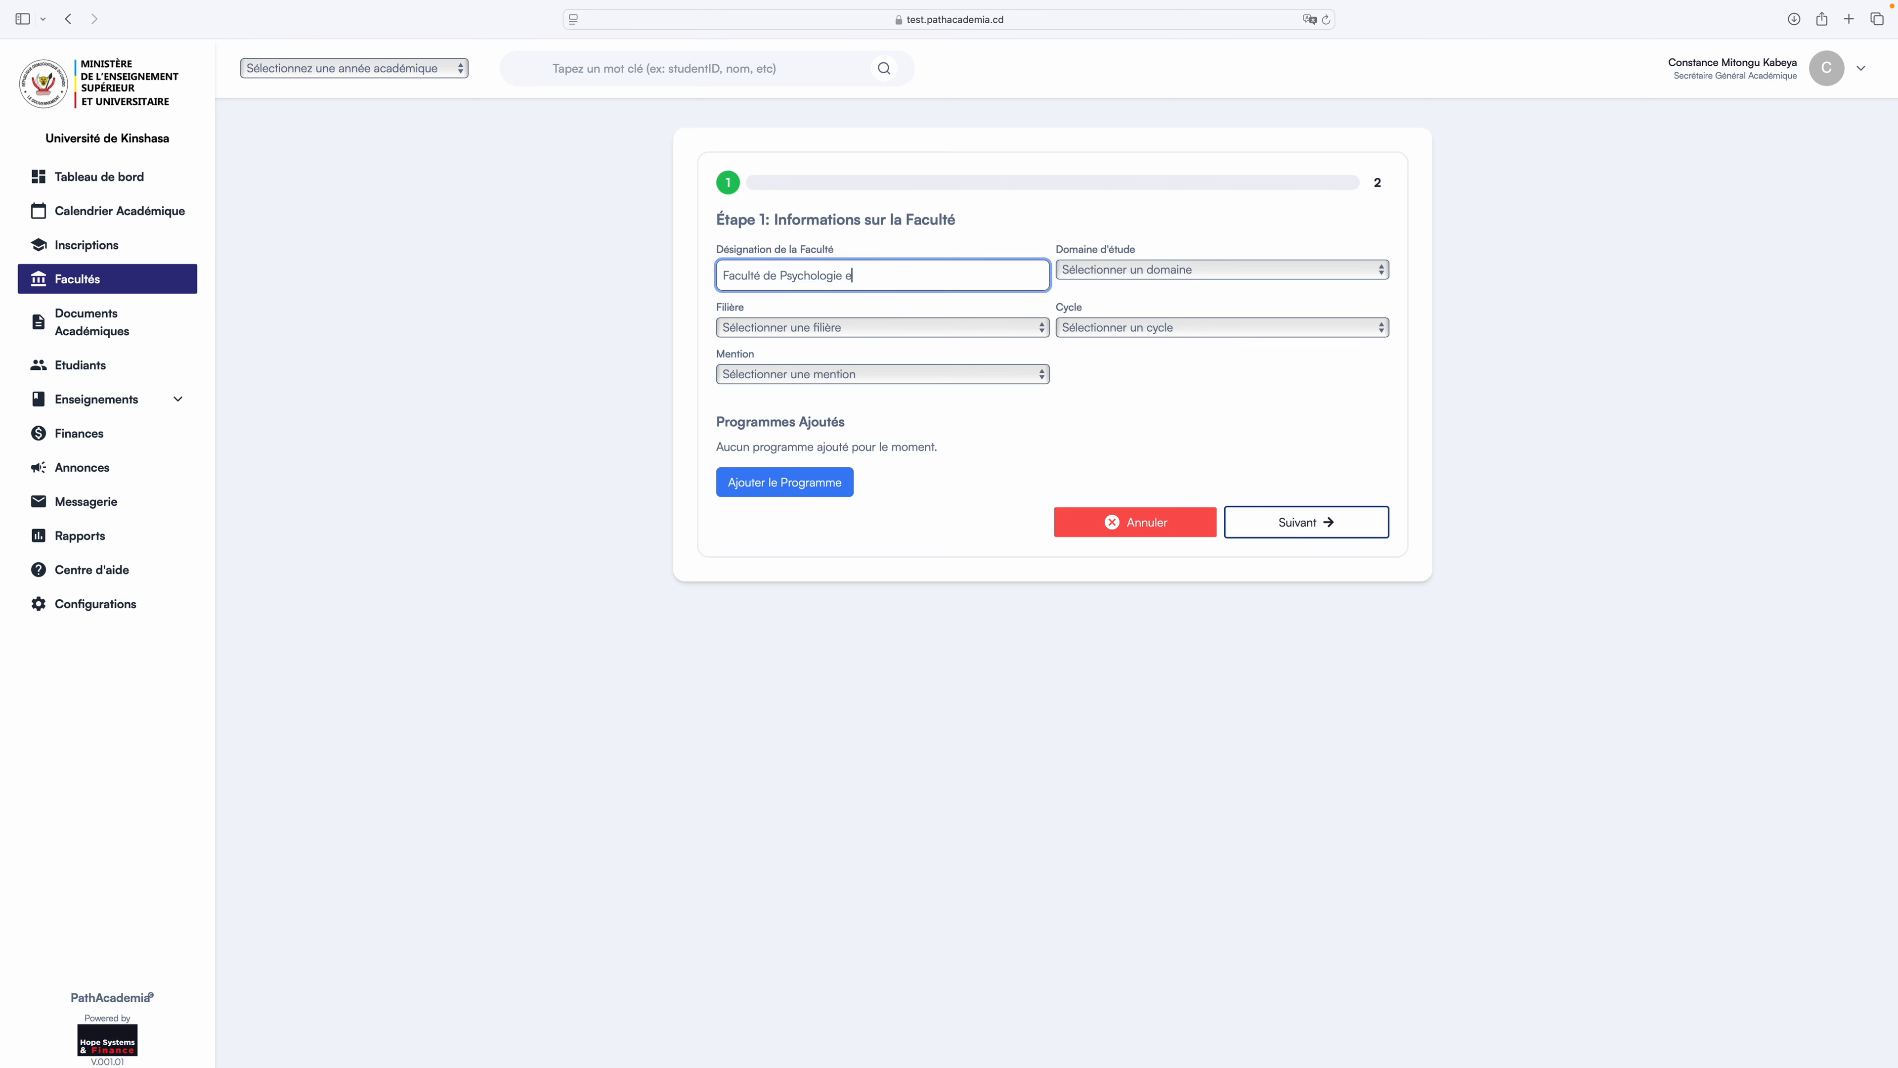
text(t Science de l'Education)
click(860, 275)
text(de)
key(BackSpace)
key(BackSpace)
key(BackSpace)
Add a programme with domain Sciences Psychologiques et de l'Education, filière Sciences Psychologiques, Premier Cycle and mention Sciences Psychologiques.
click(1115, 273)
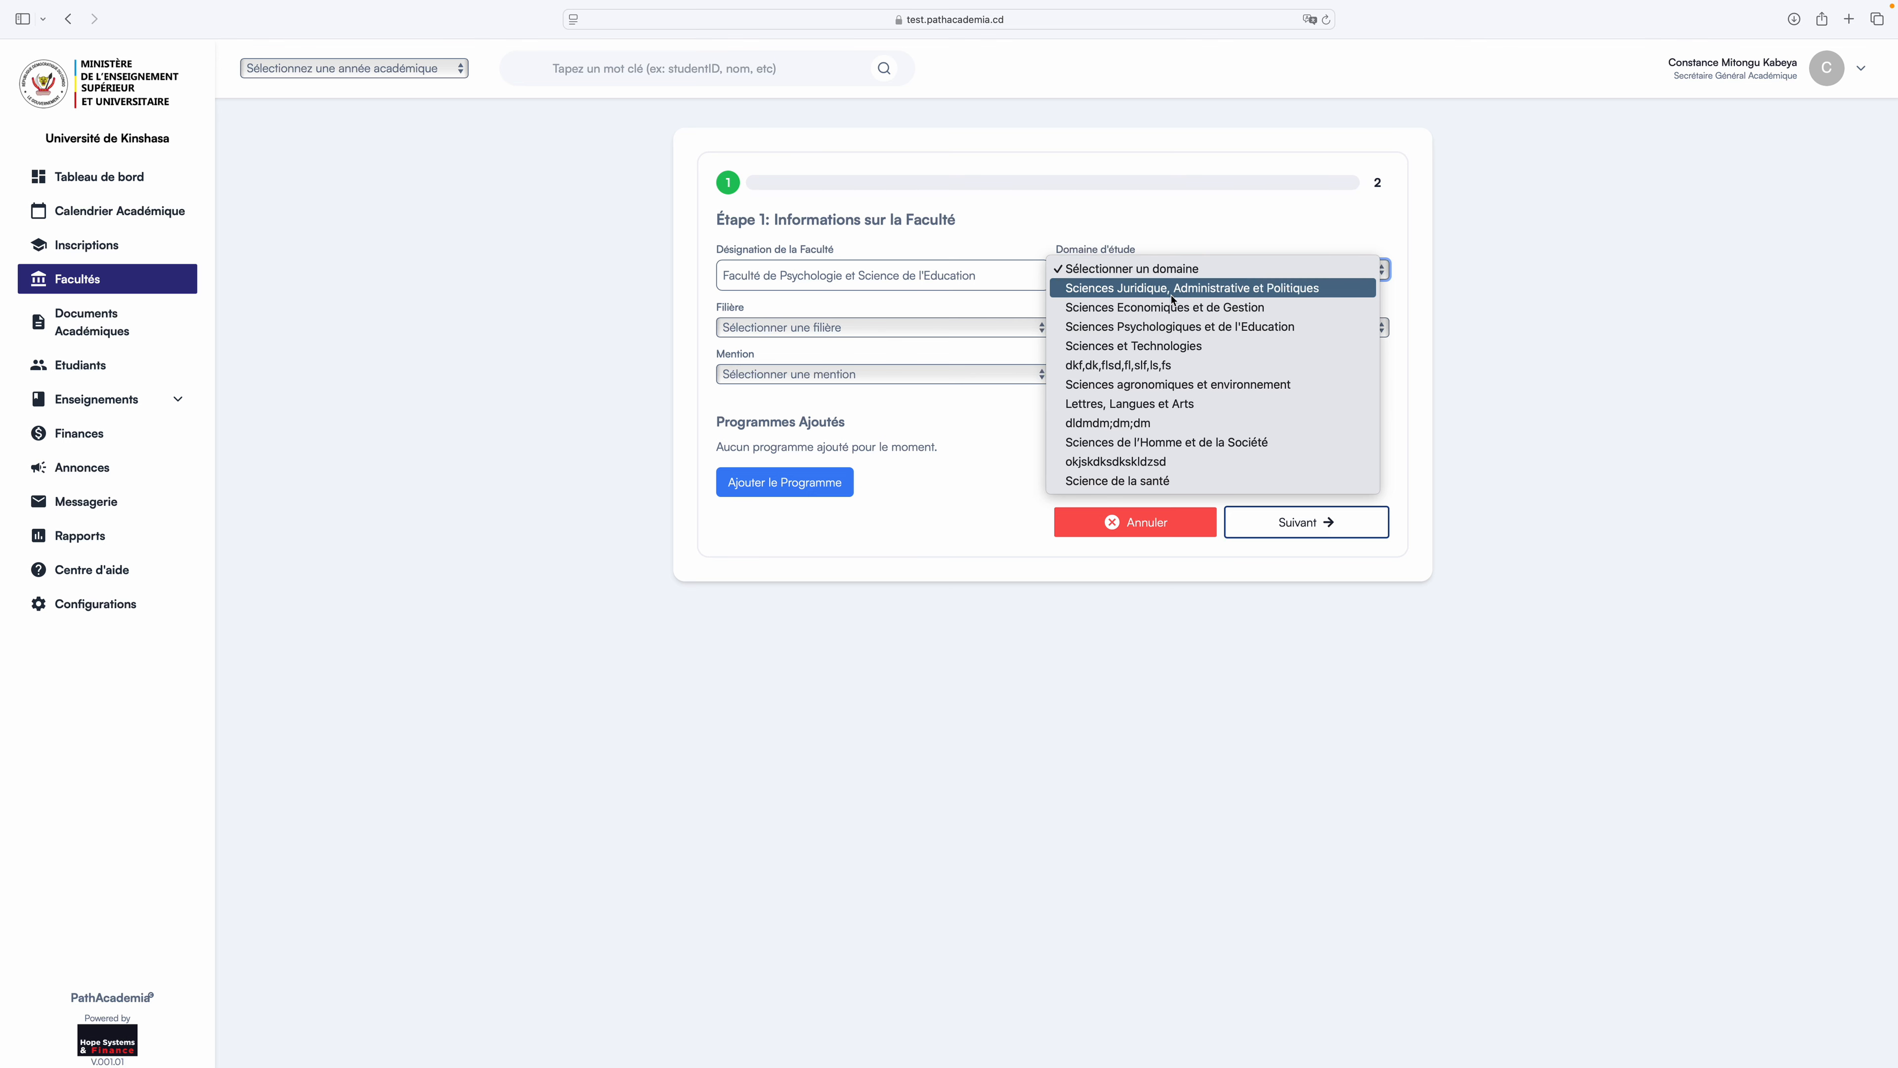
click(1192, 335)
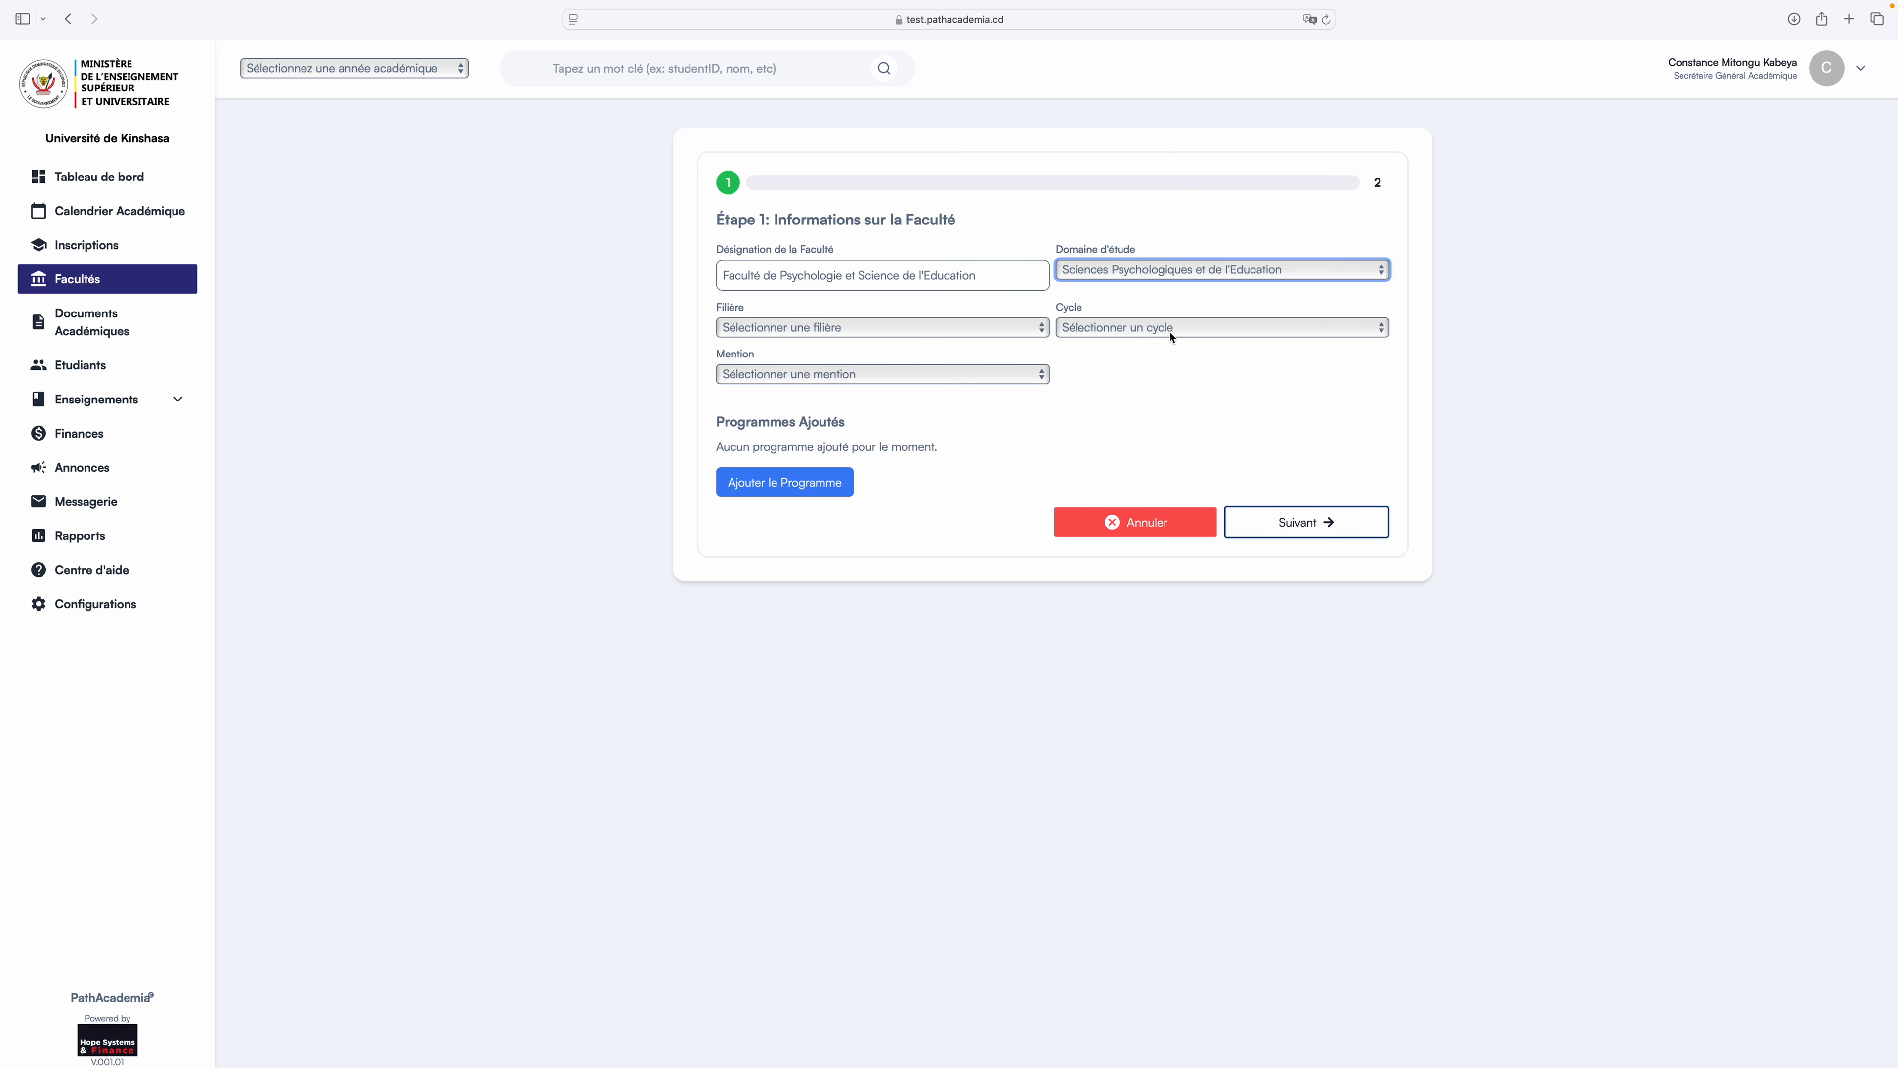
click(962, 327)
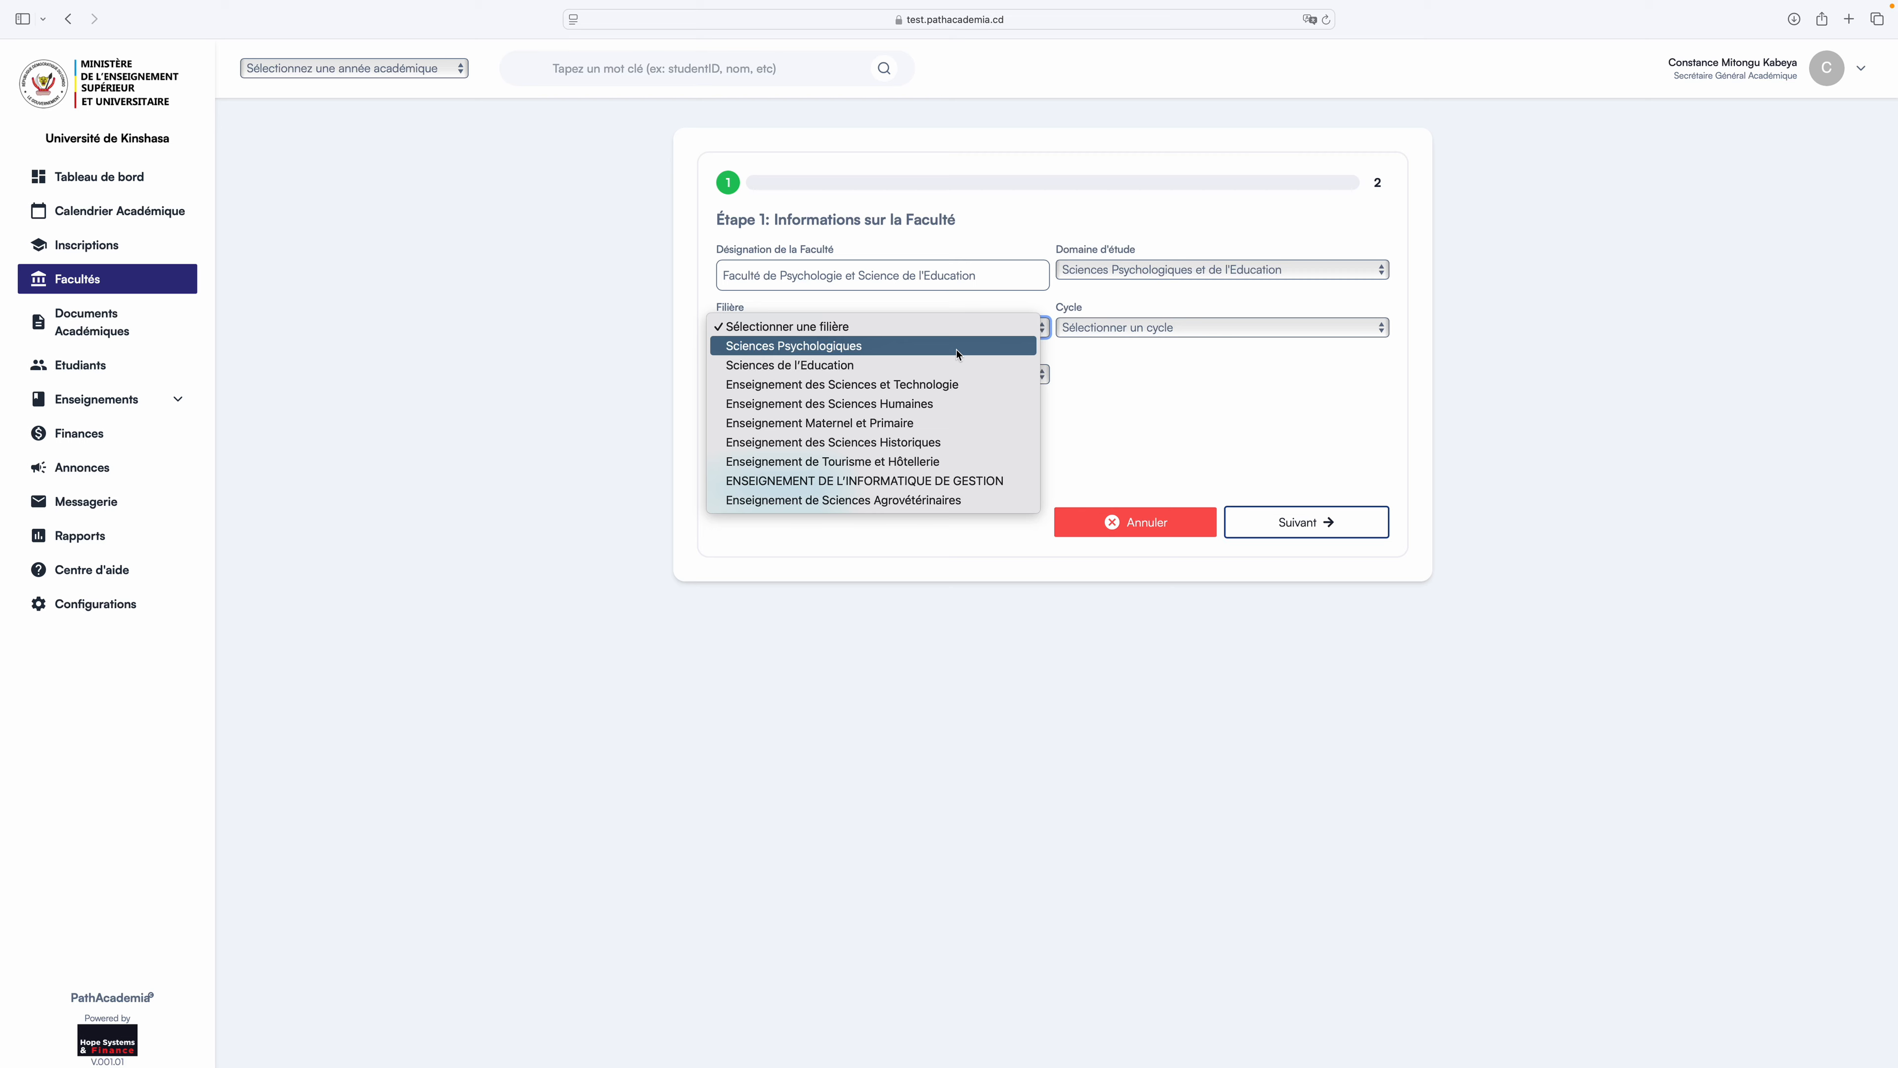
click(959, 352)
click(1087, 328)
click(1091, 347)
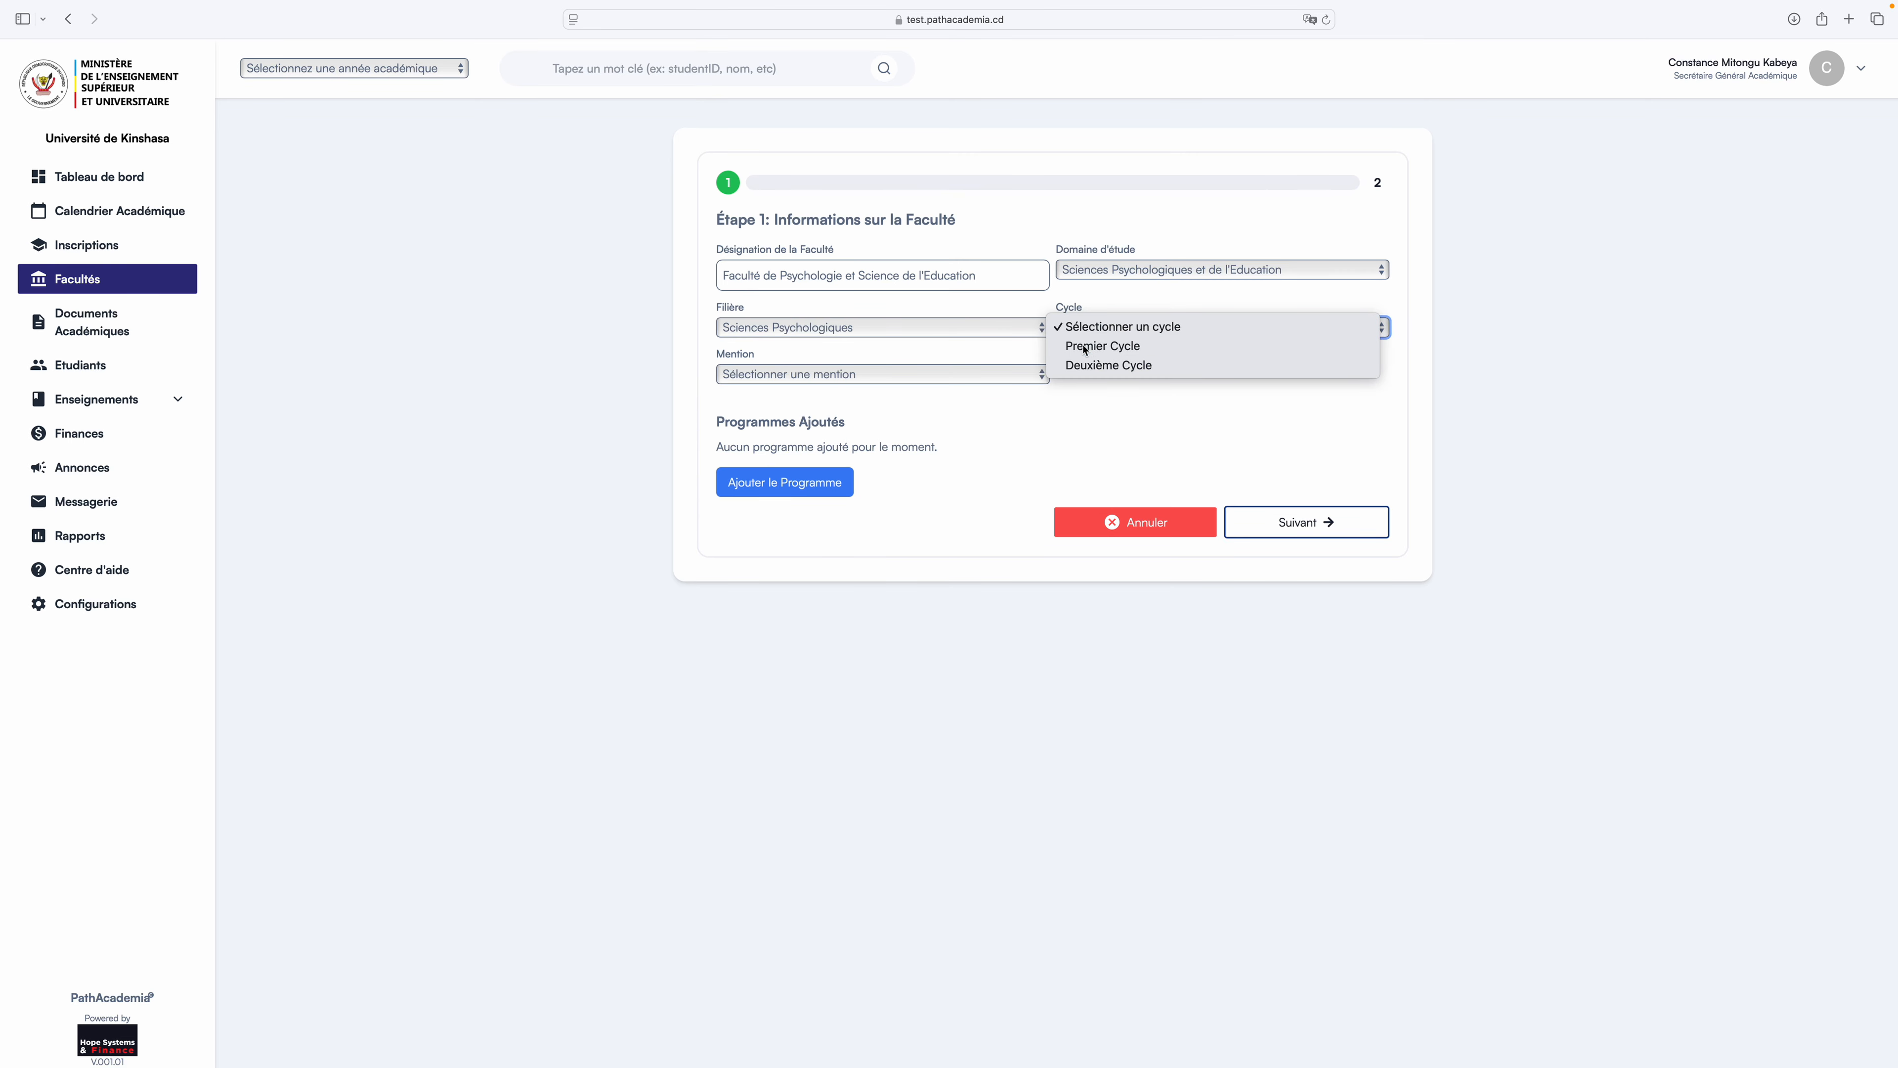
click(962, 378)
click(953, 392)
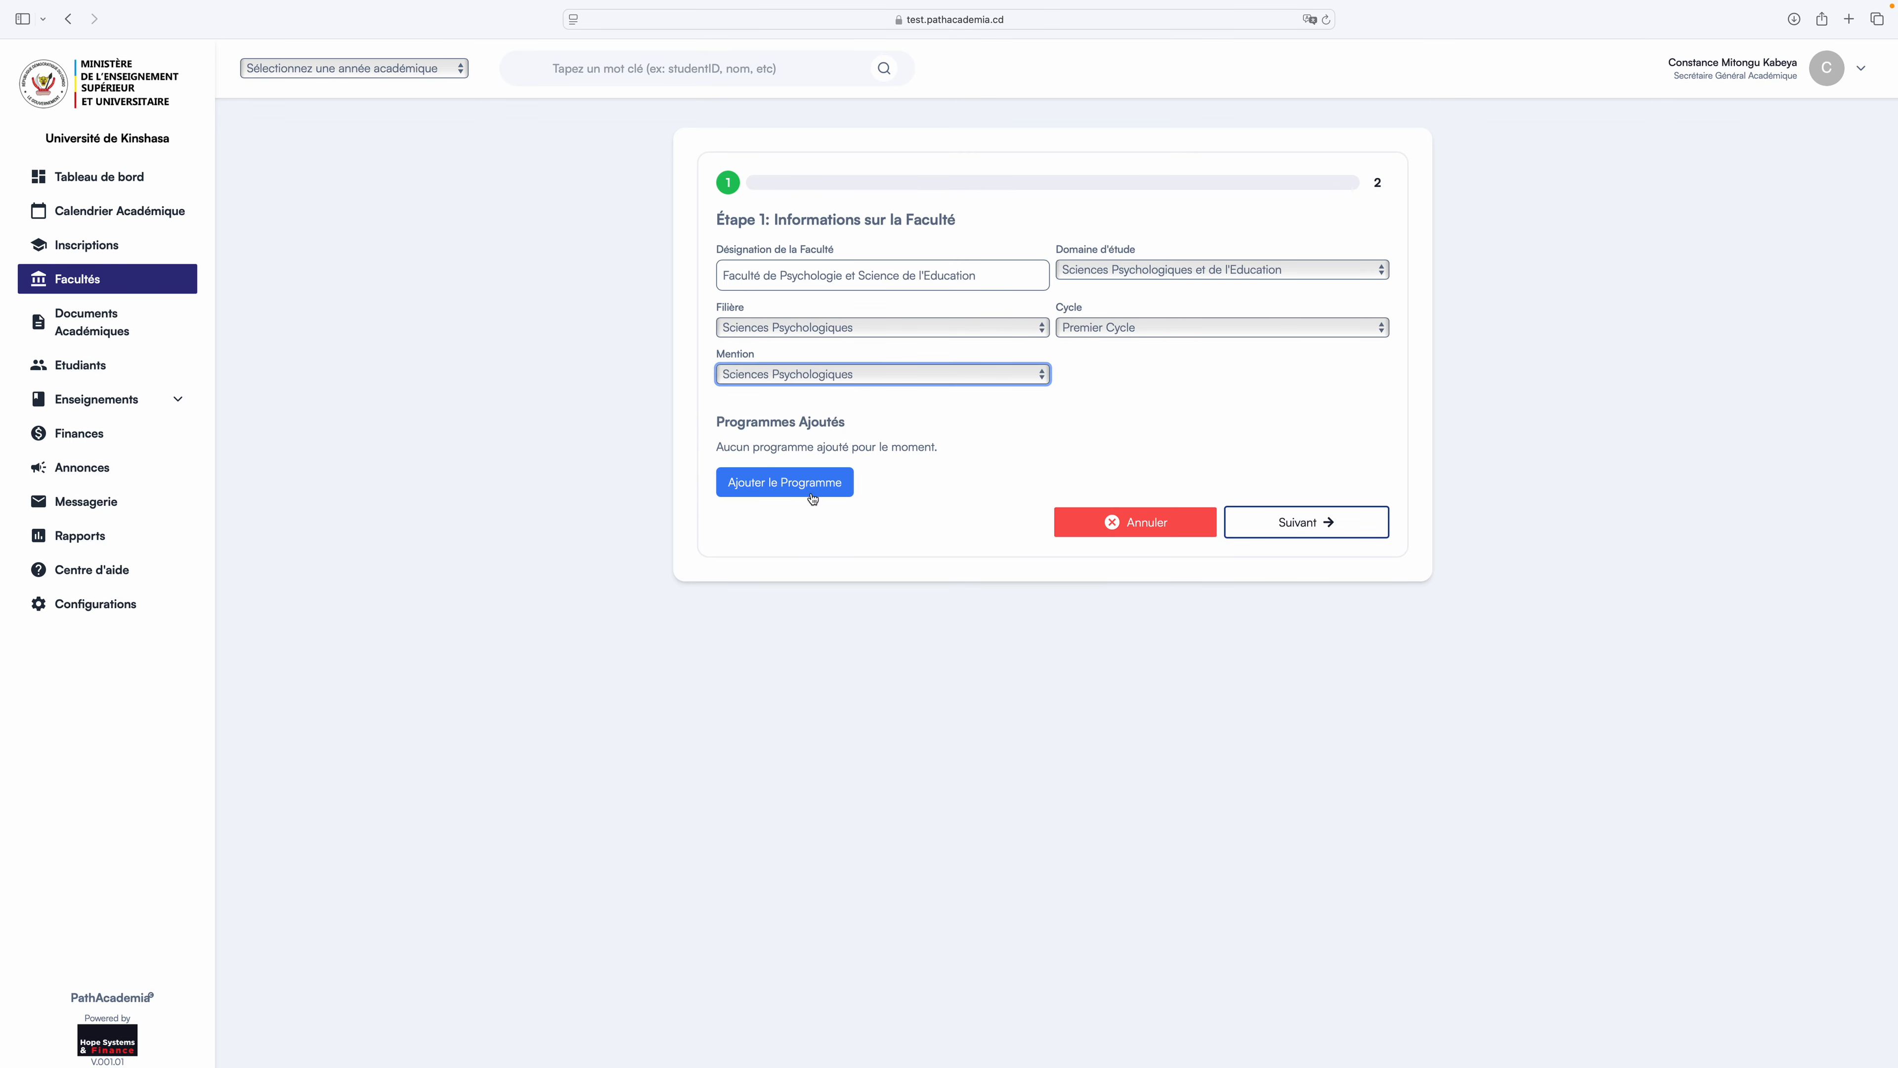
click(807, 486)
Add a programme with domain Sciences Psychologiques et de l'Education, filière Sciences Psychologiques, Premier Cycle and mention Orientation scolaire et professionnelle.
click(1144, 268)
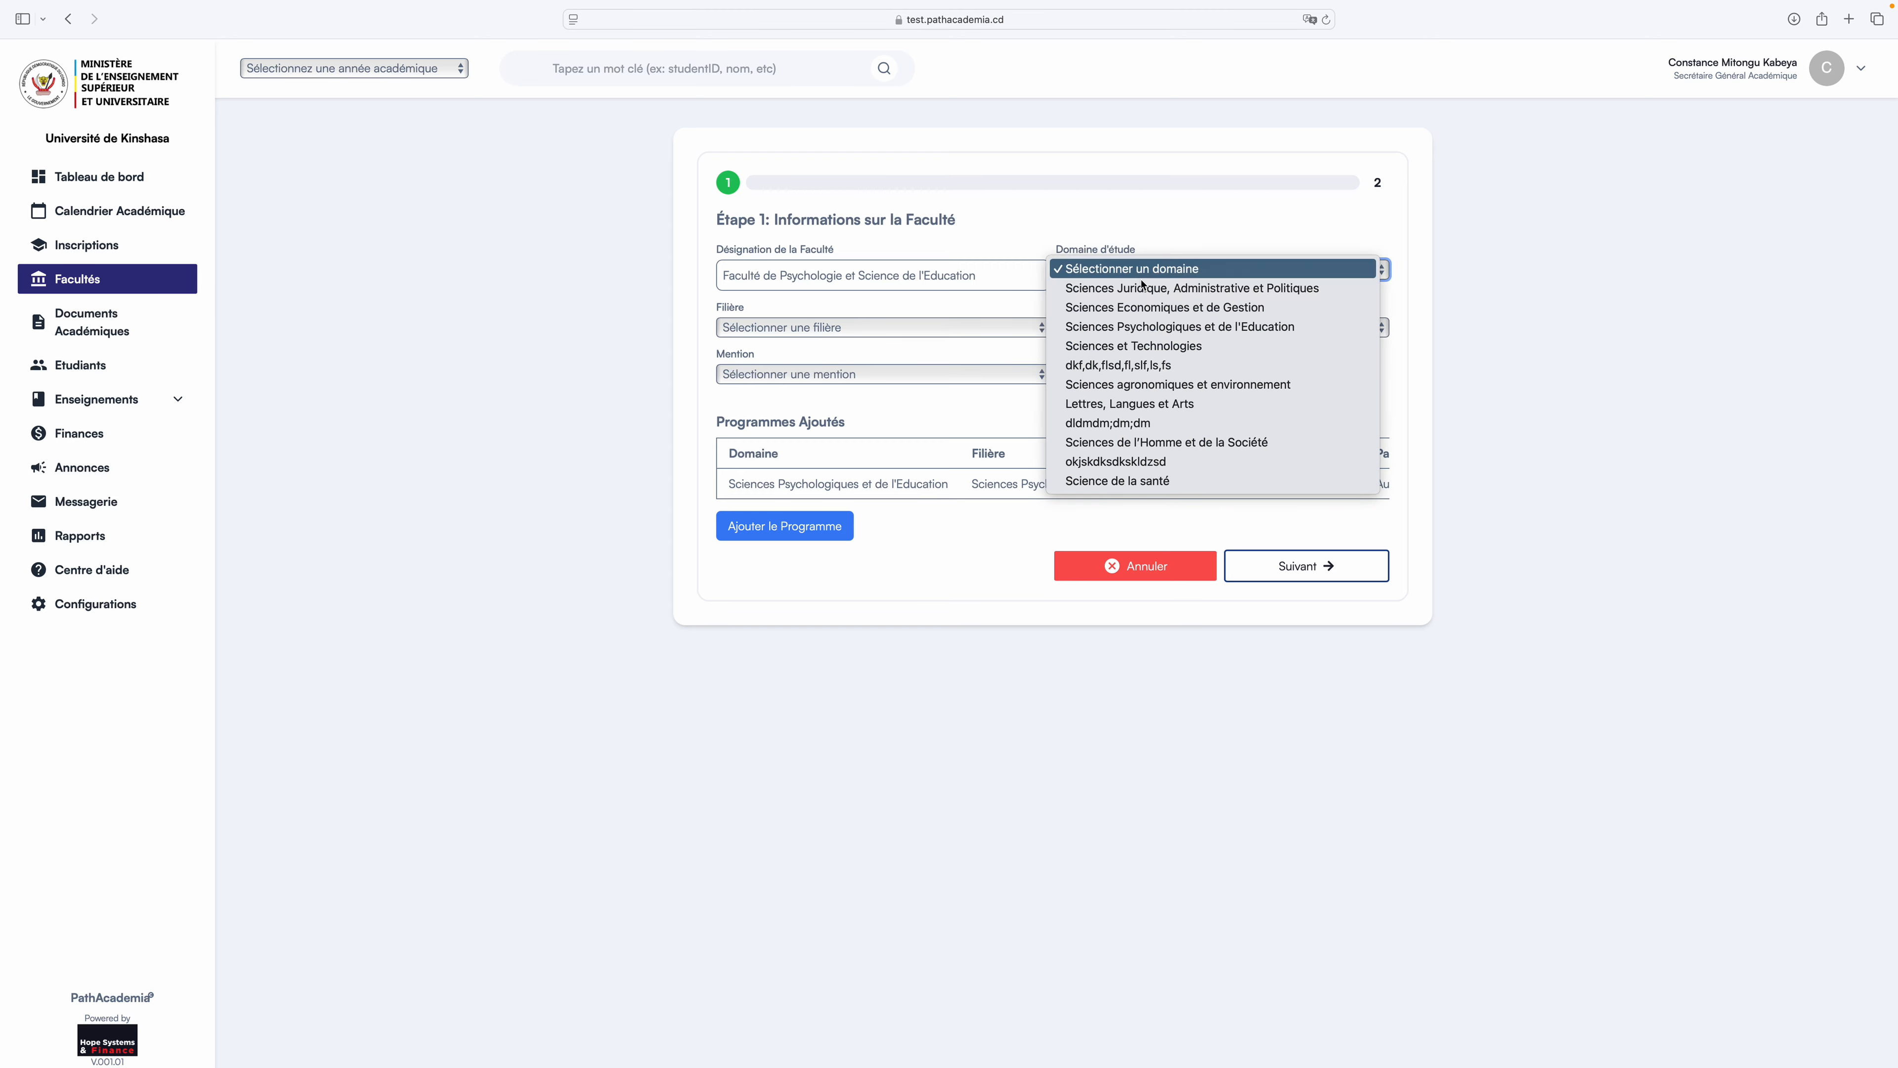
click(1165, 327)
click(1038, 329)
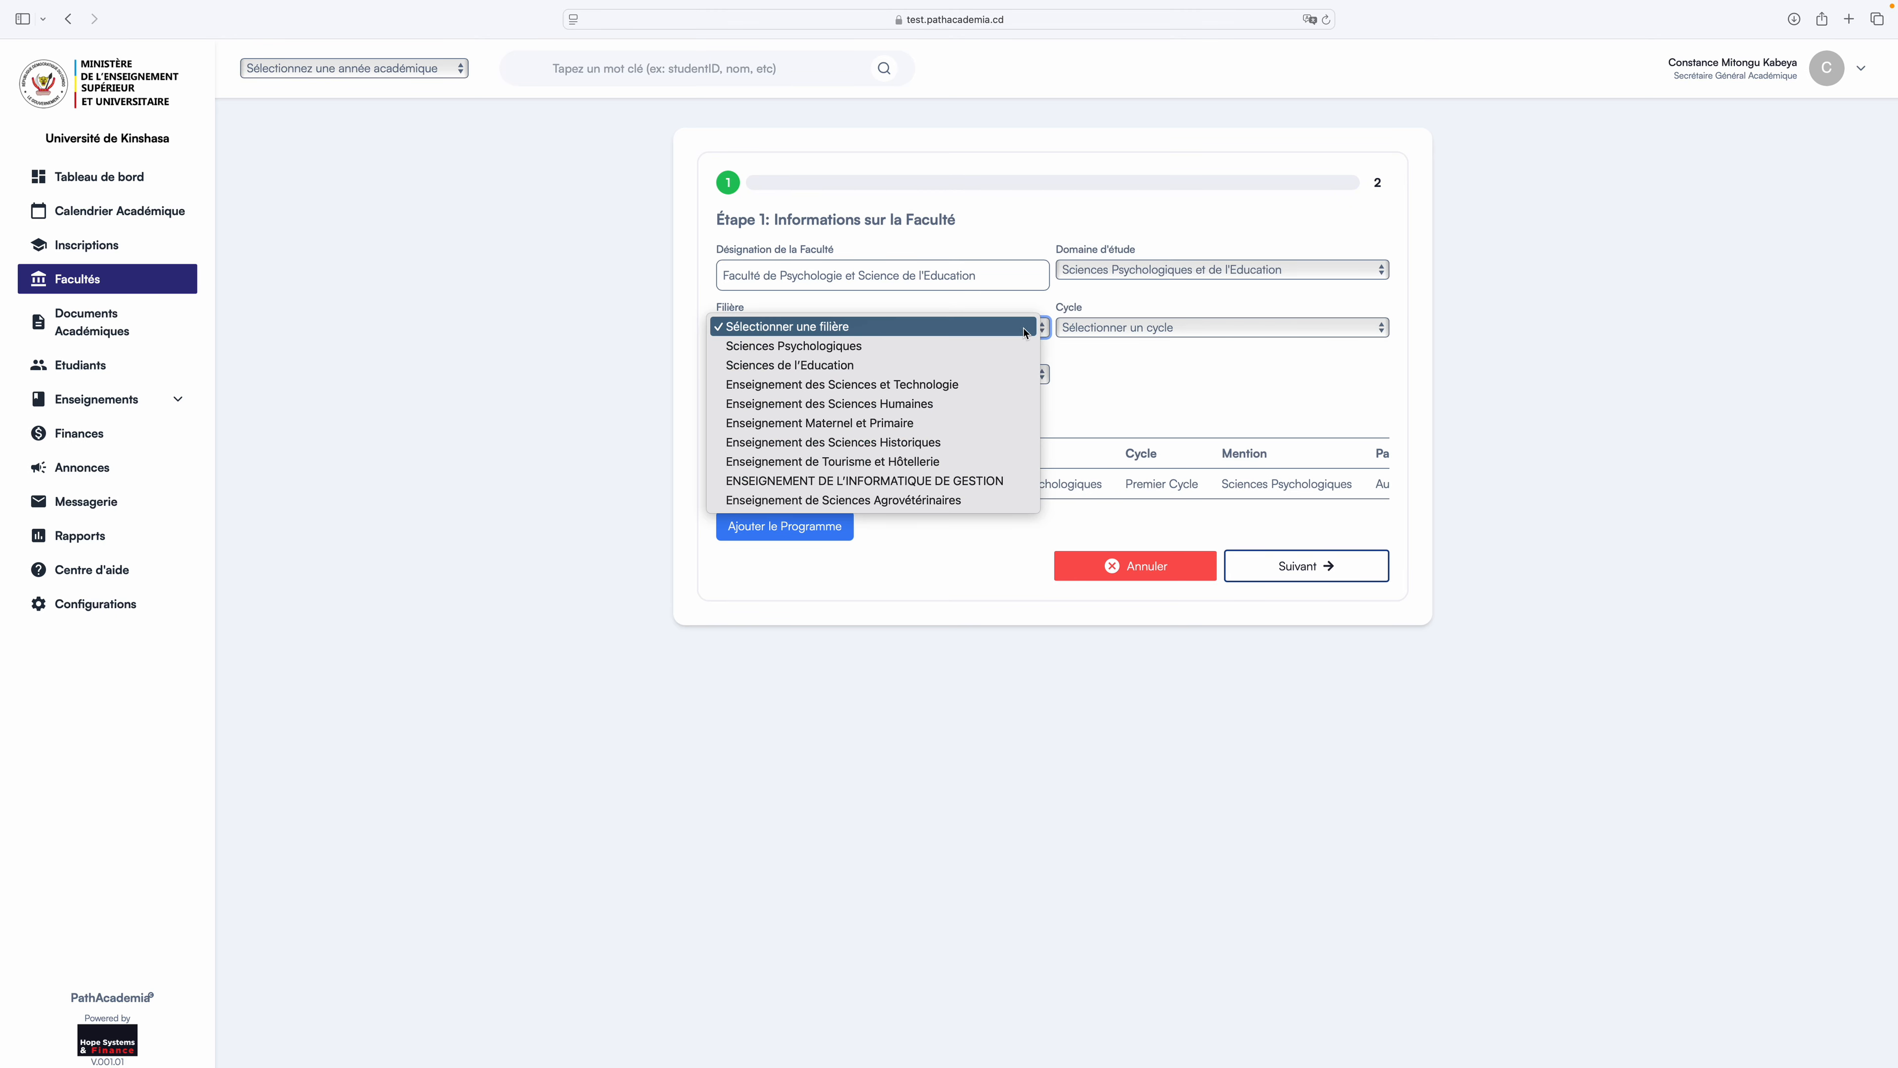
click(1031, 345)
click(1069, 327)
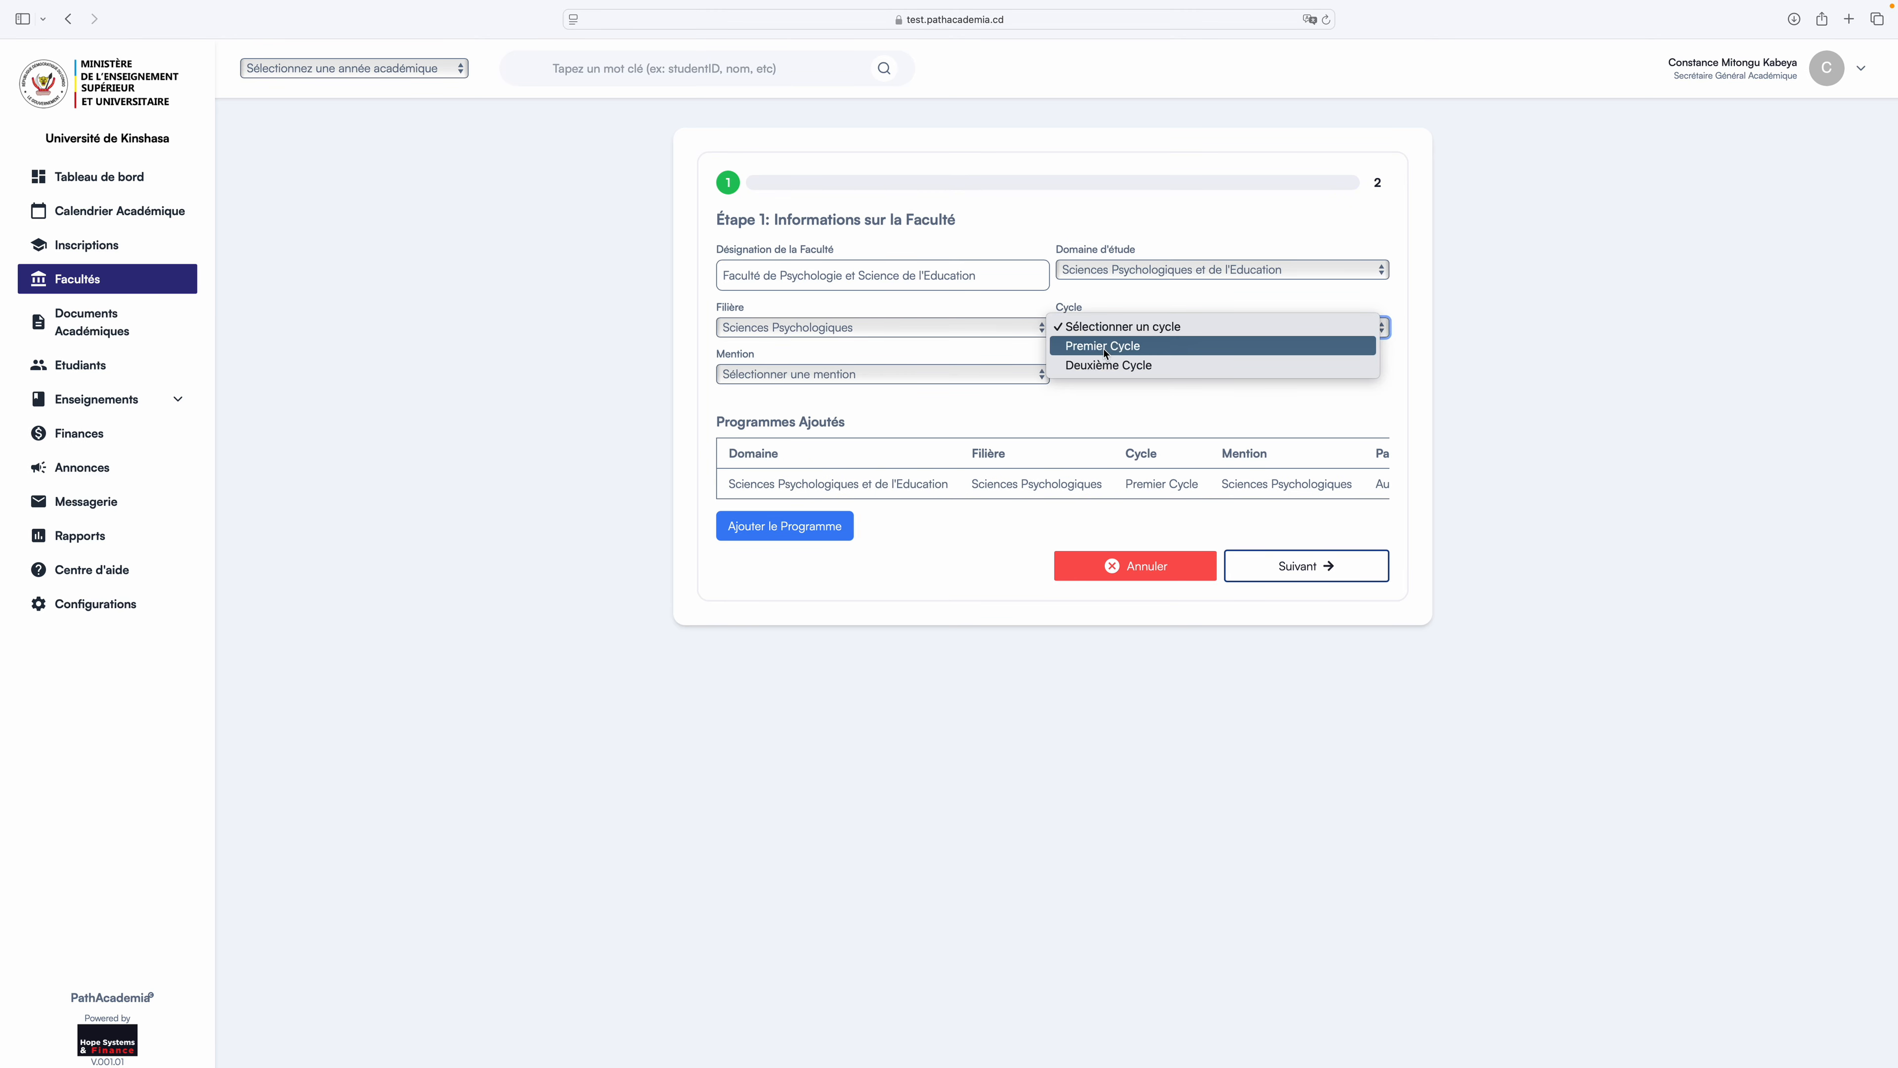
click(1076, 343)
click(975, 373)
click(956, 412)
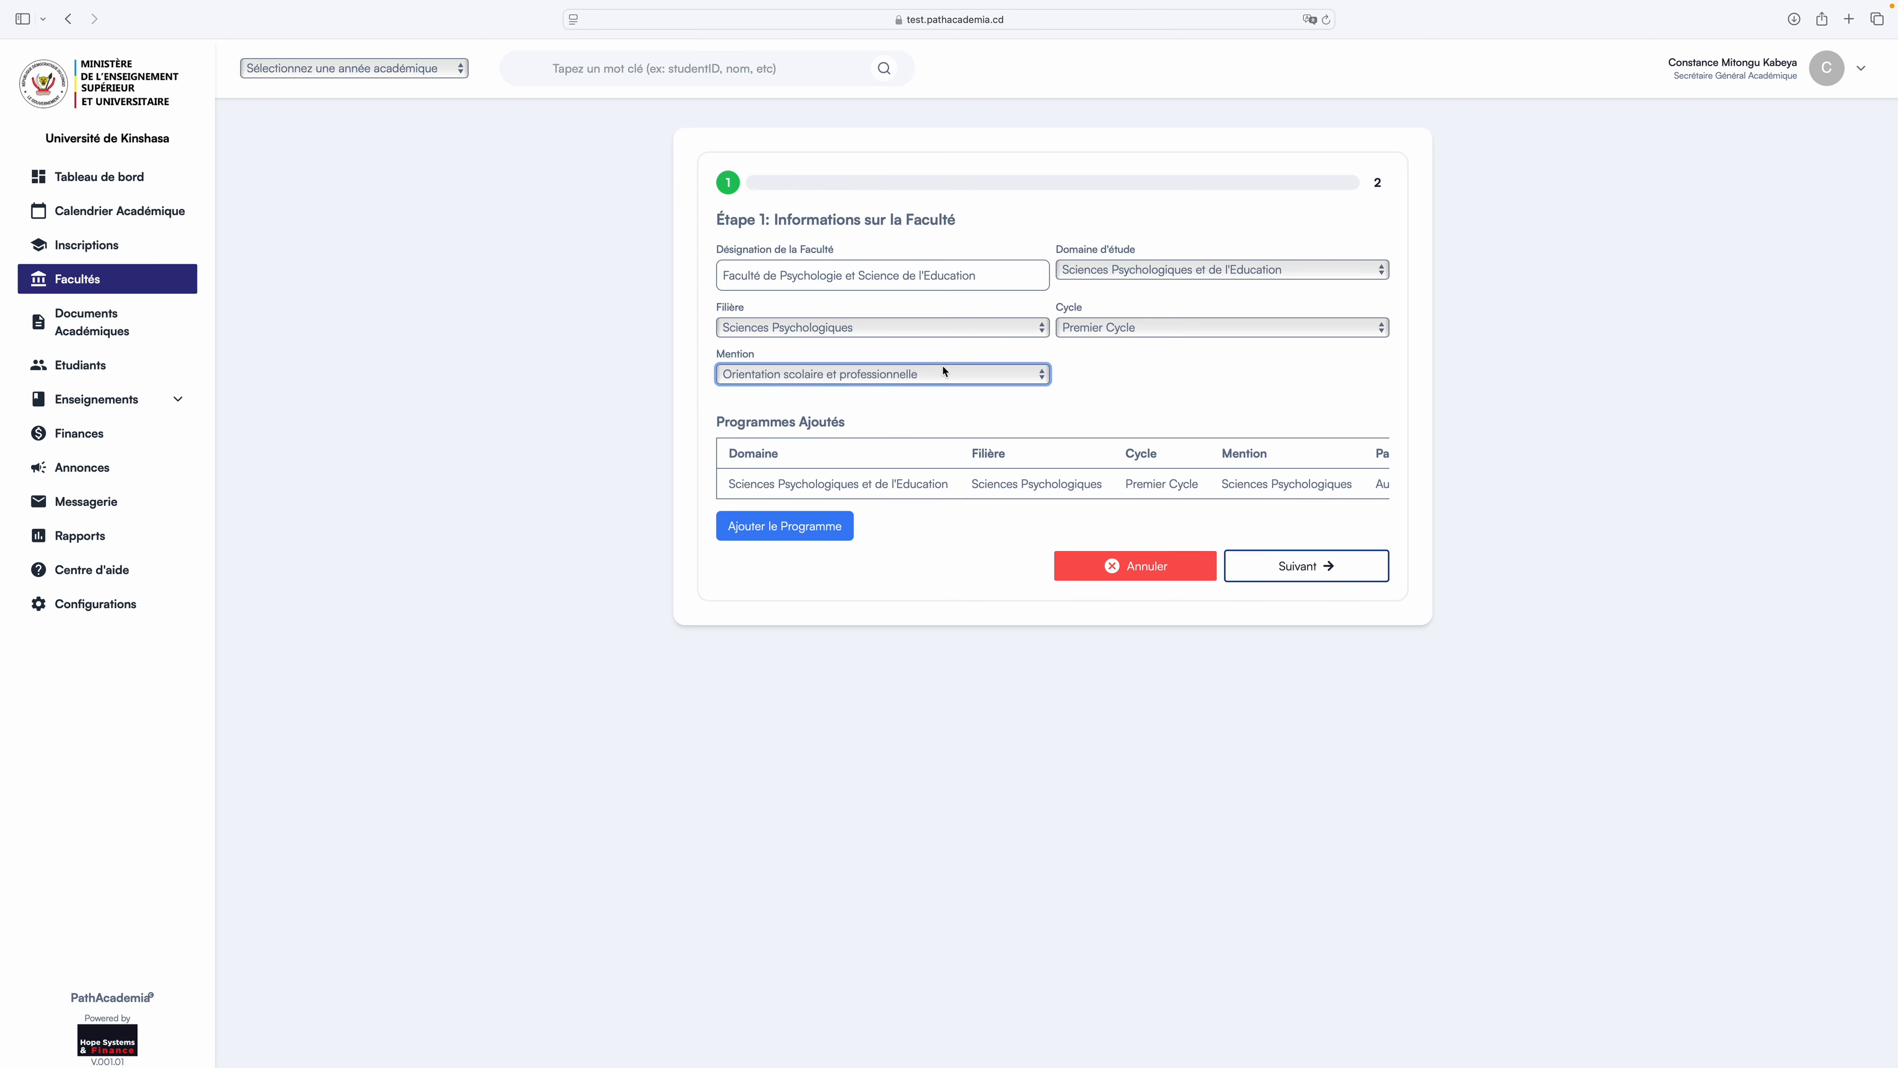
click(817, 527)
Add a programme with domain Sciences Psychologiques et de l'Education, filière Sciences Psychologiques, Deuxième Cycle and mention Psychologie scolaire.
click(1070, 277)
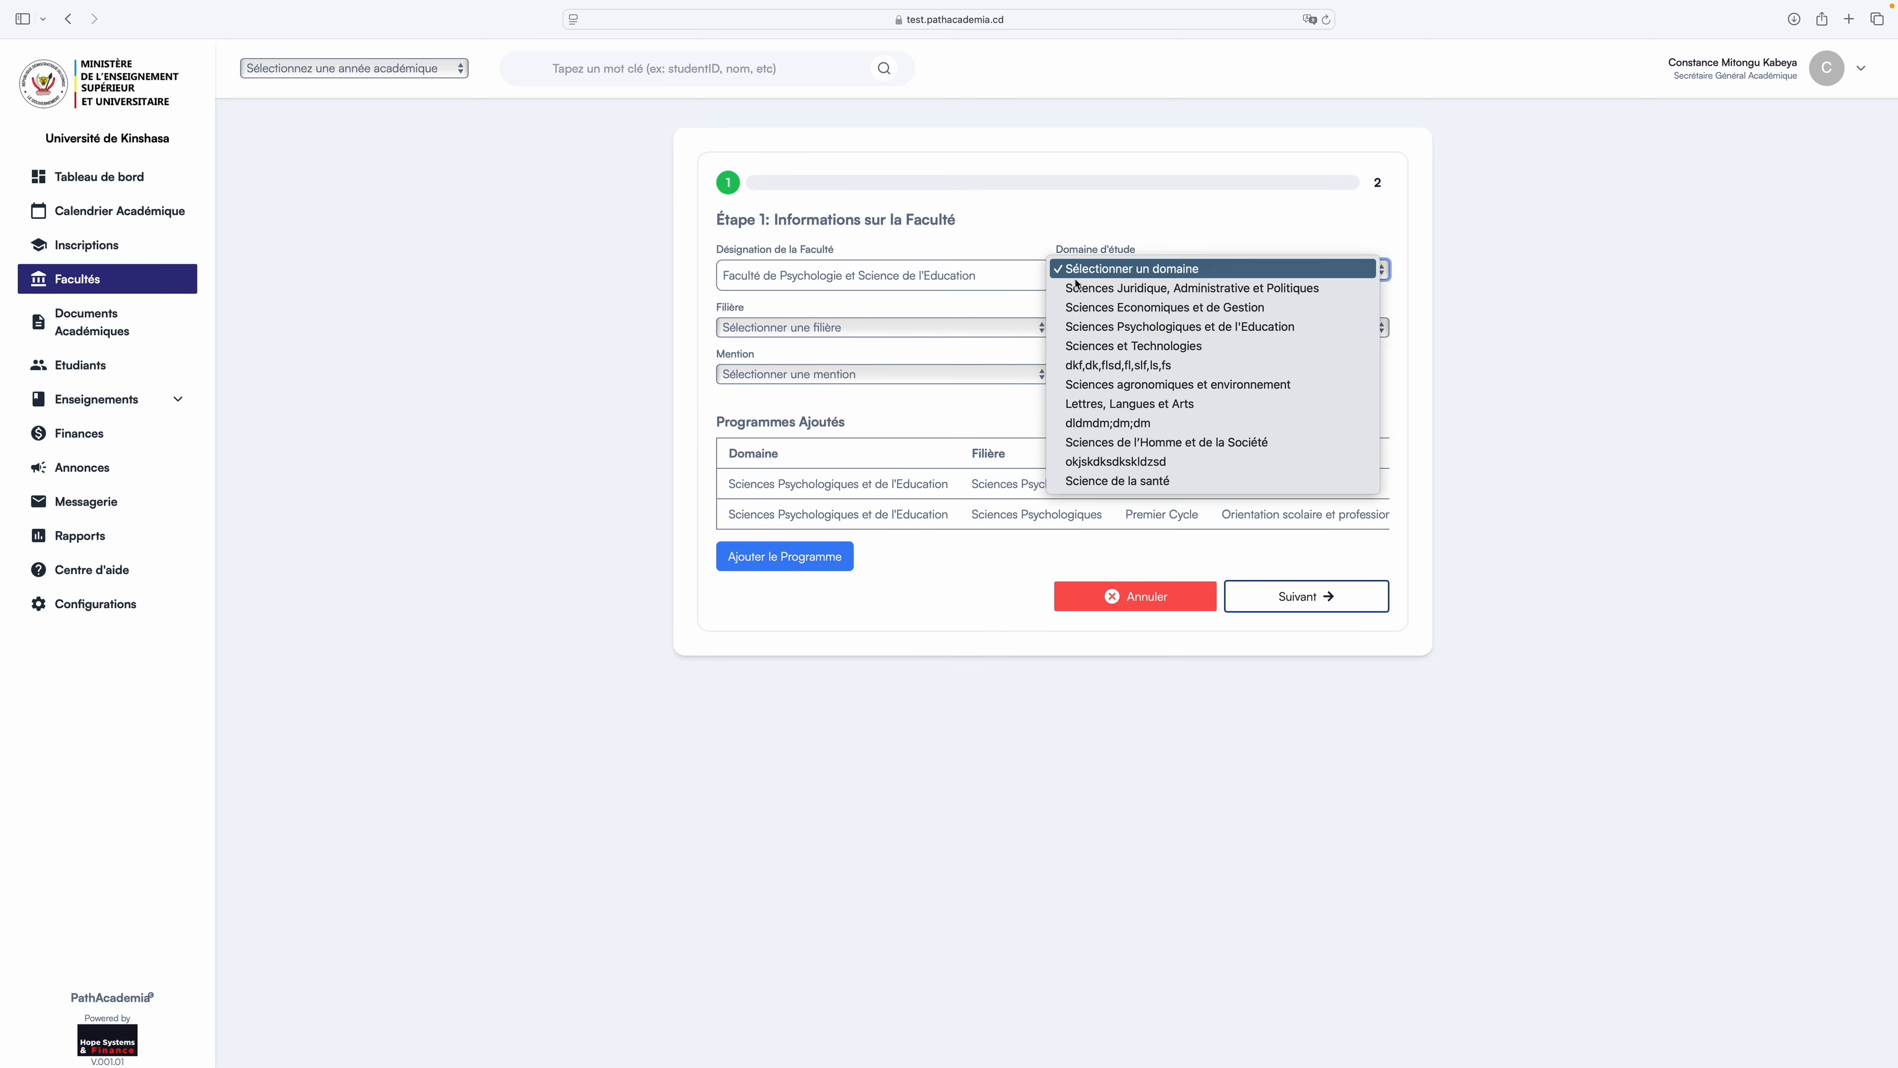
click(1121, 329)
click(991, 332)
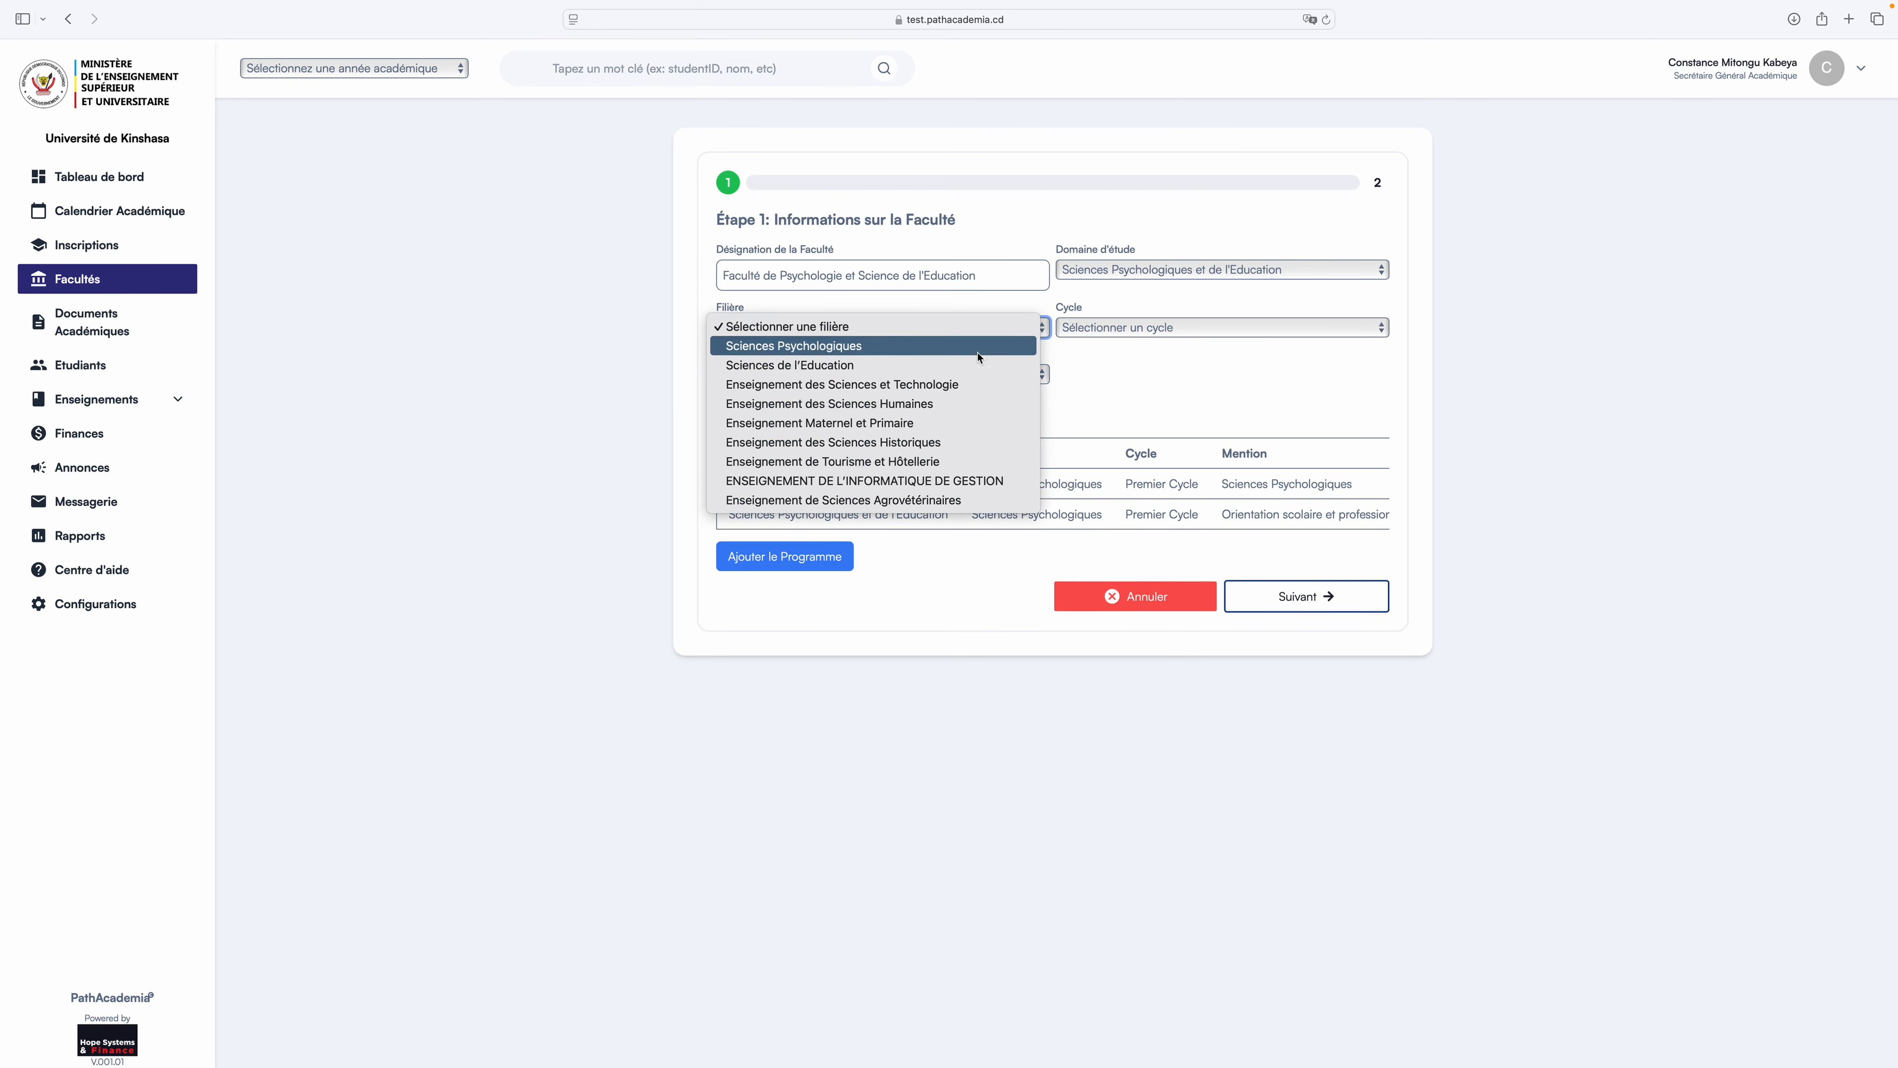
click(979, 345)
click(1070, 327)
click(1096, 364)
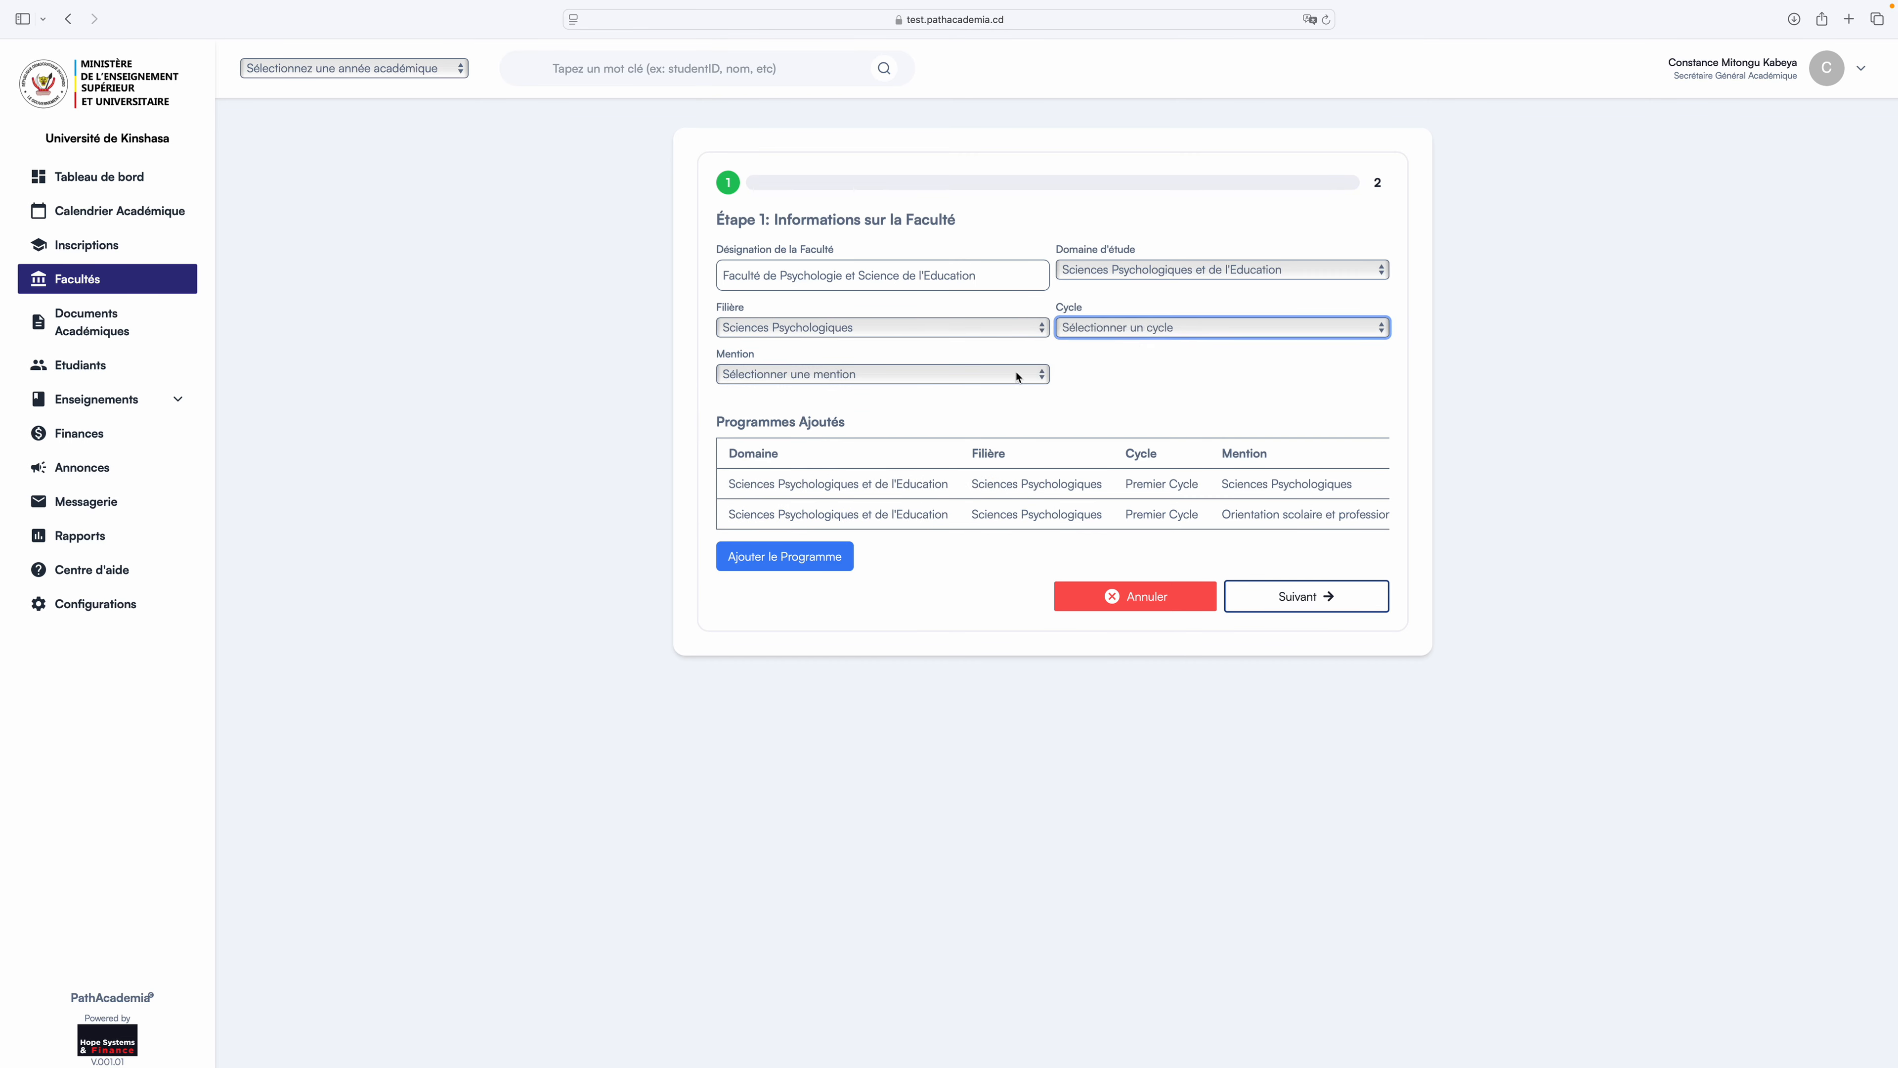
click(1016, 374)
click(897, 471)
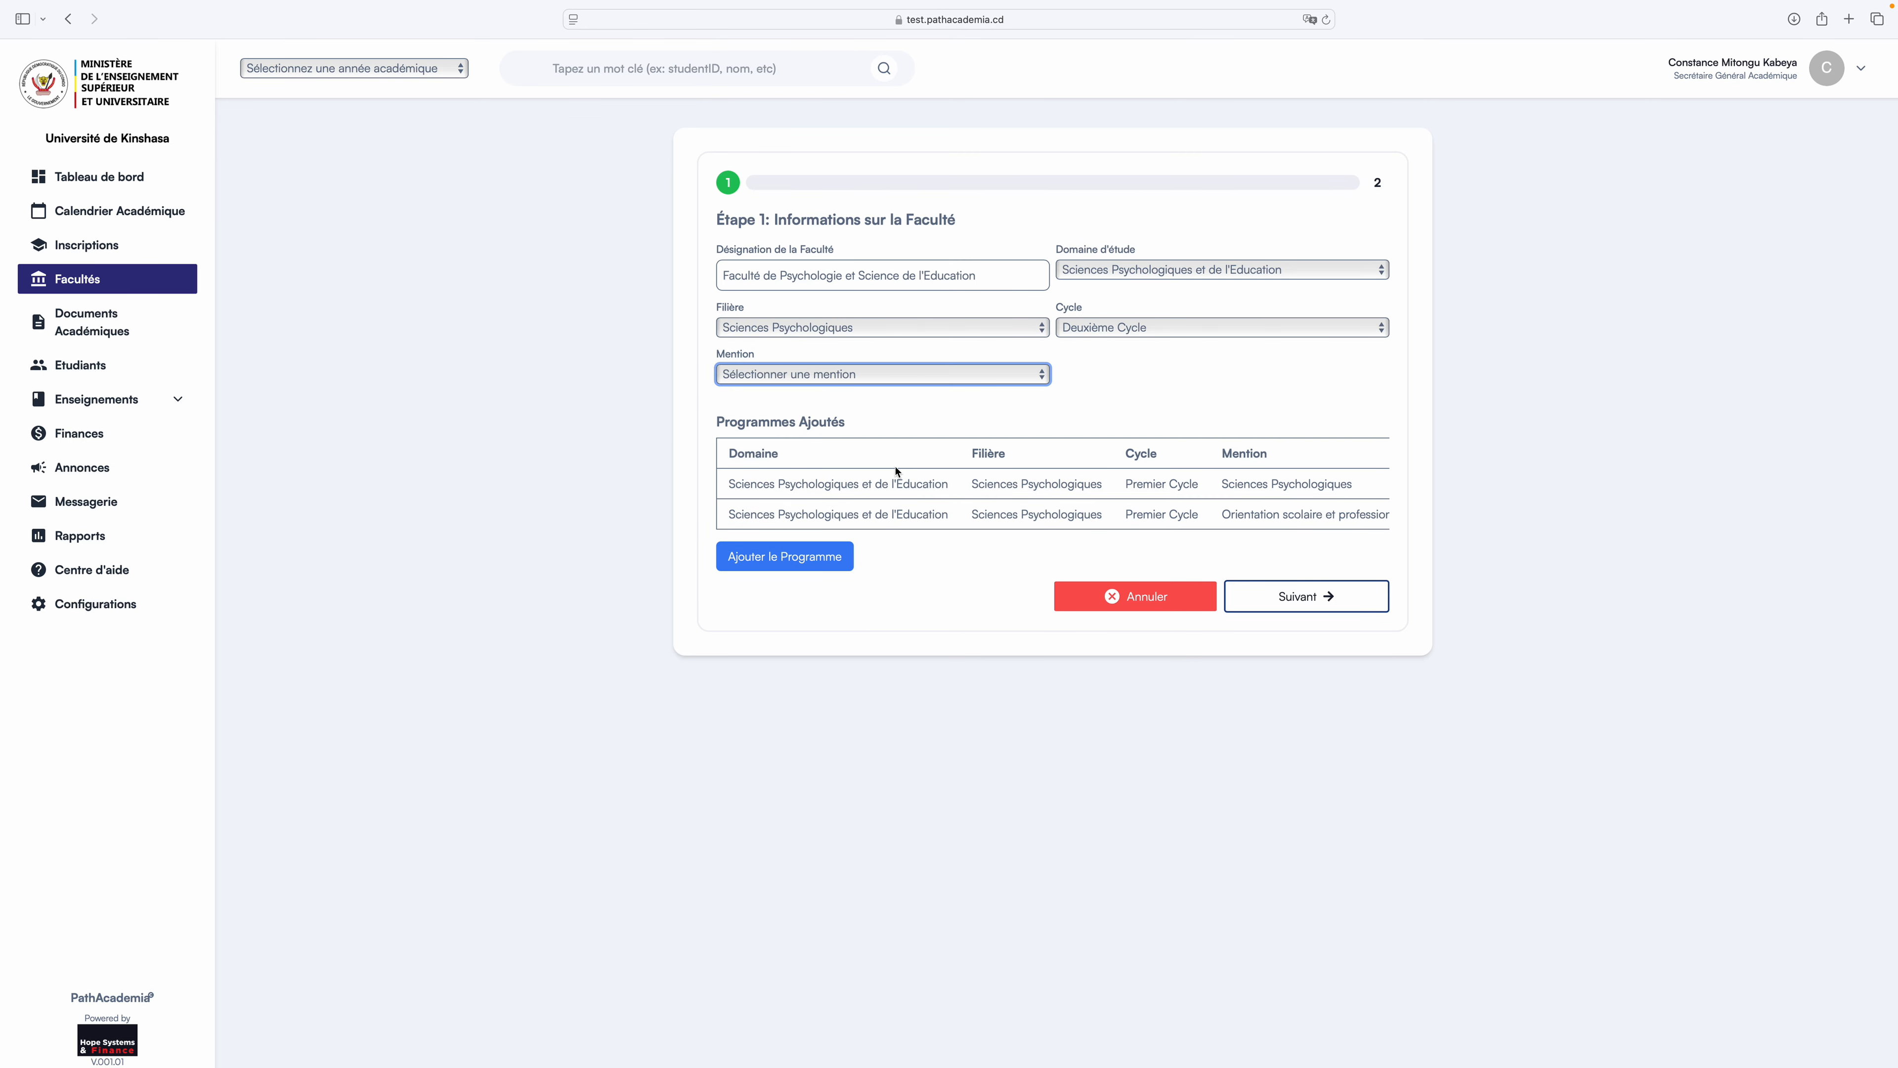
click(846, 552)
Add a programme with domain Sciences Psychologiques et de l'Education, filière Sciences Psychologiques, Deuxième Cycle and mention Psychologie du travail et des organisations.
click(1072, 269)
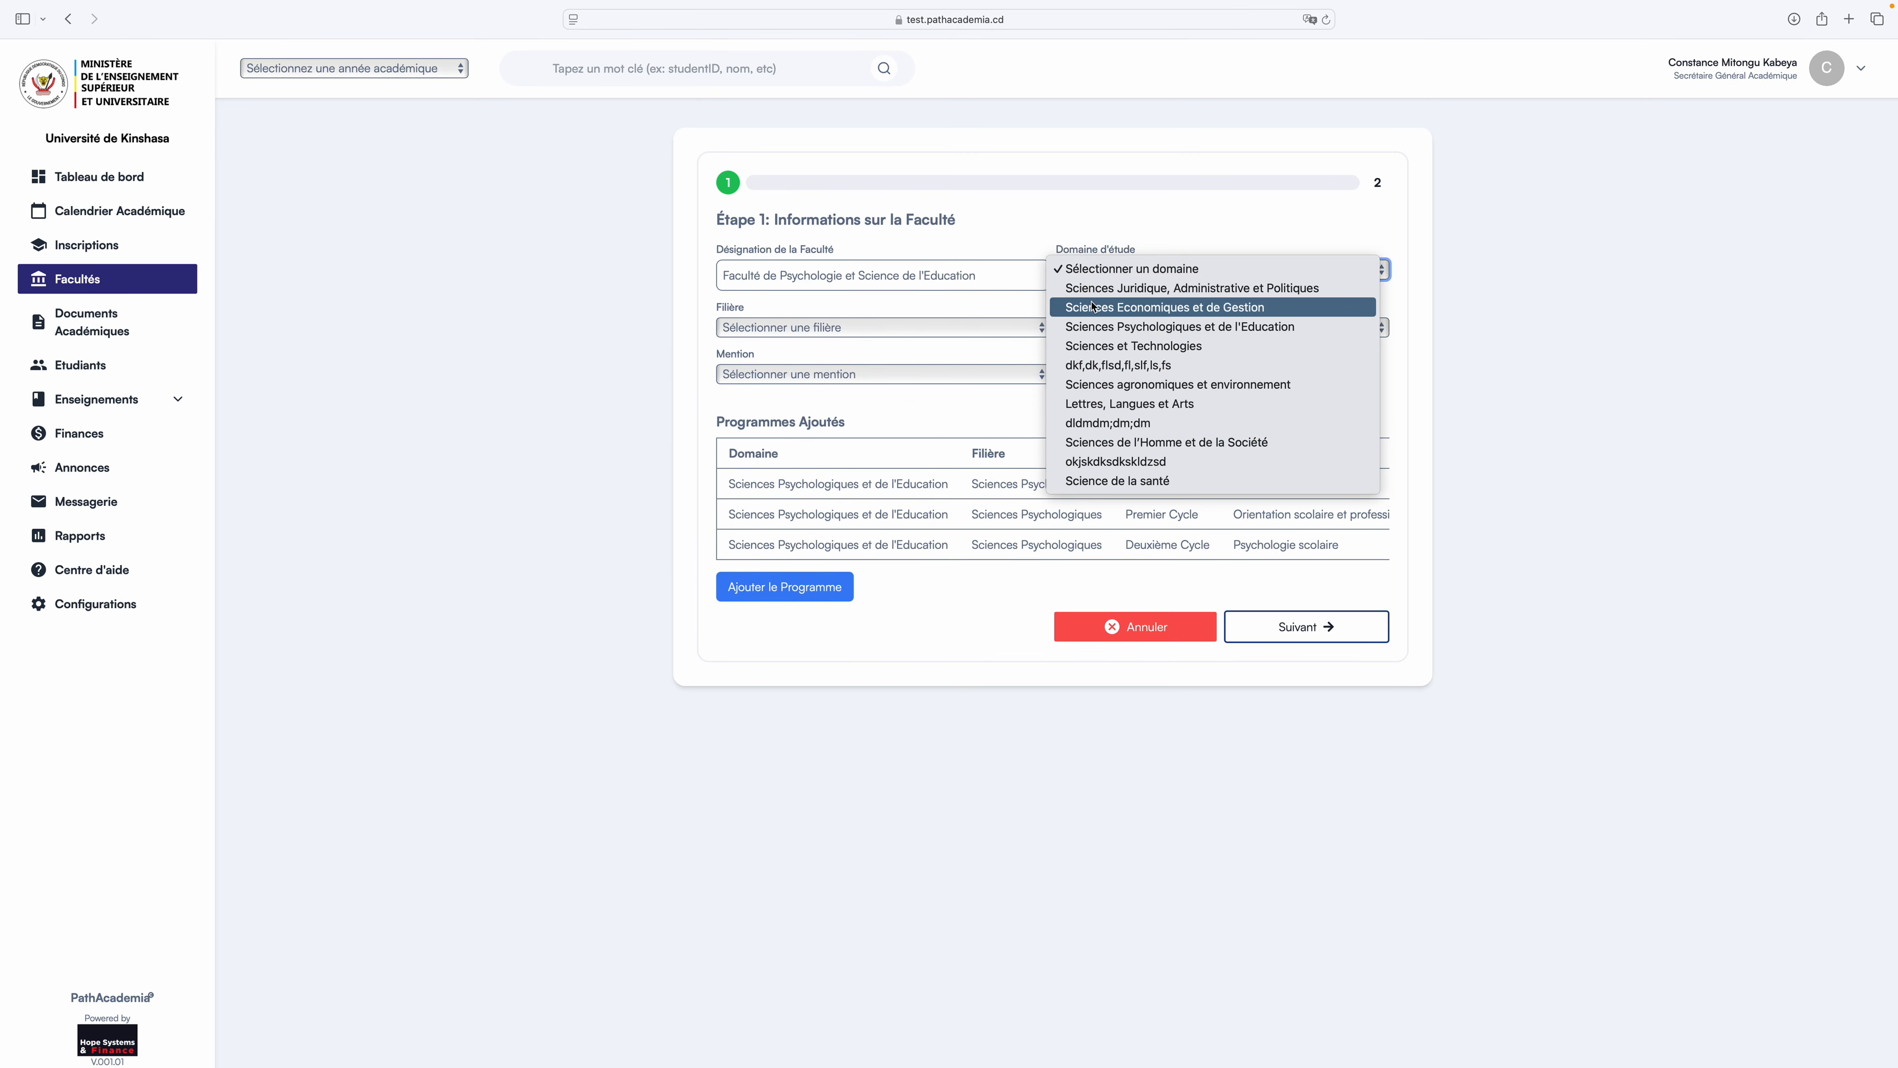
click(1069, 330)
click(896, 327)
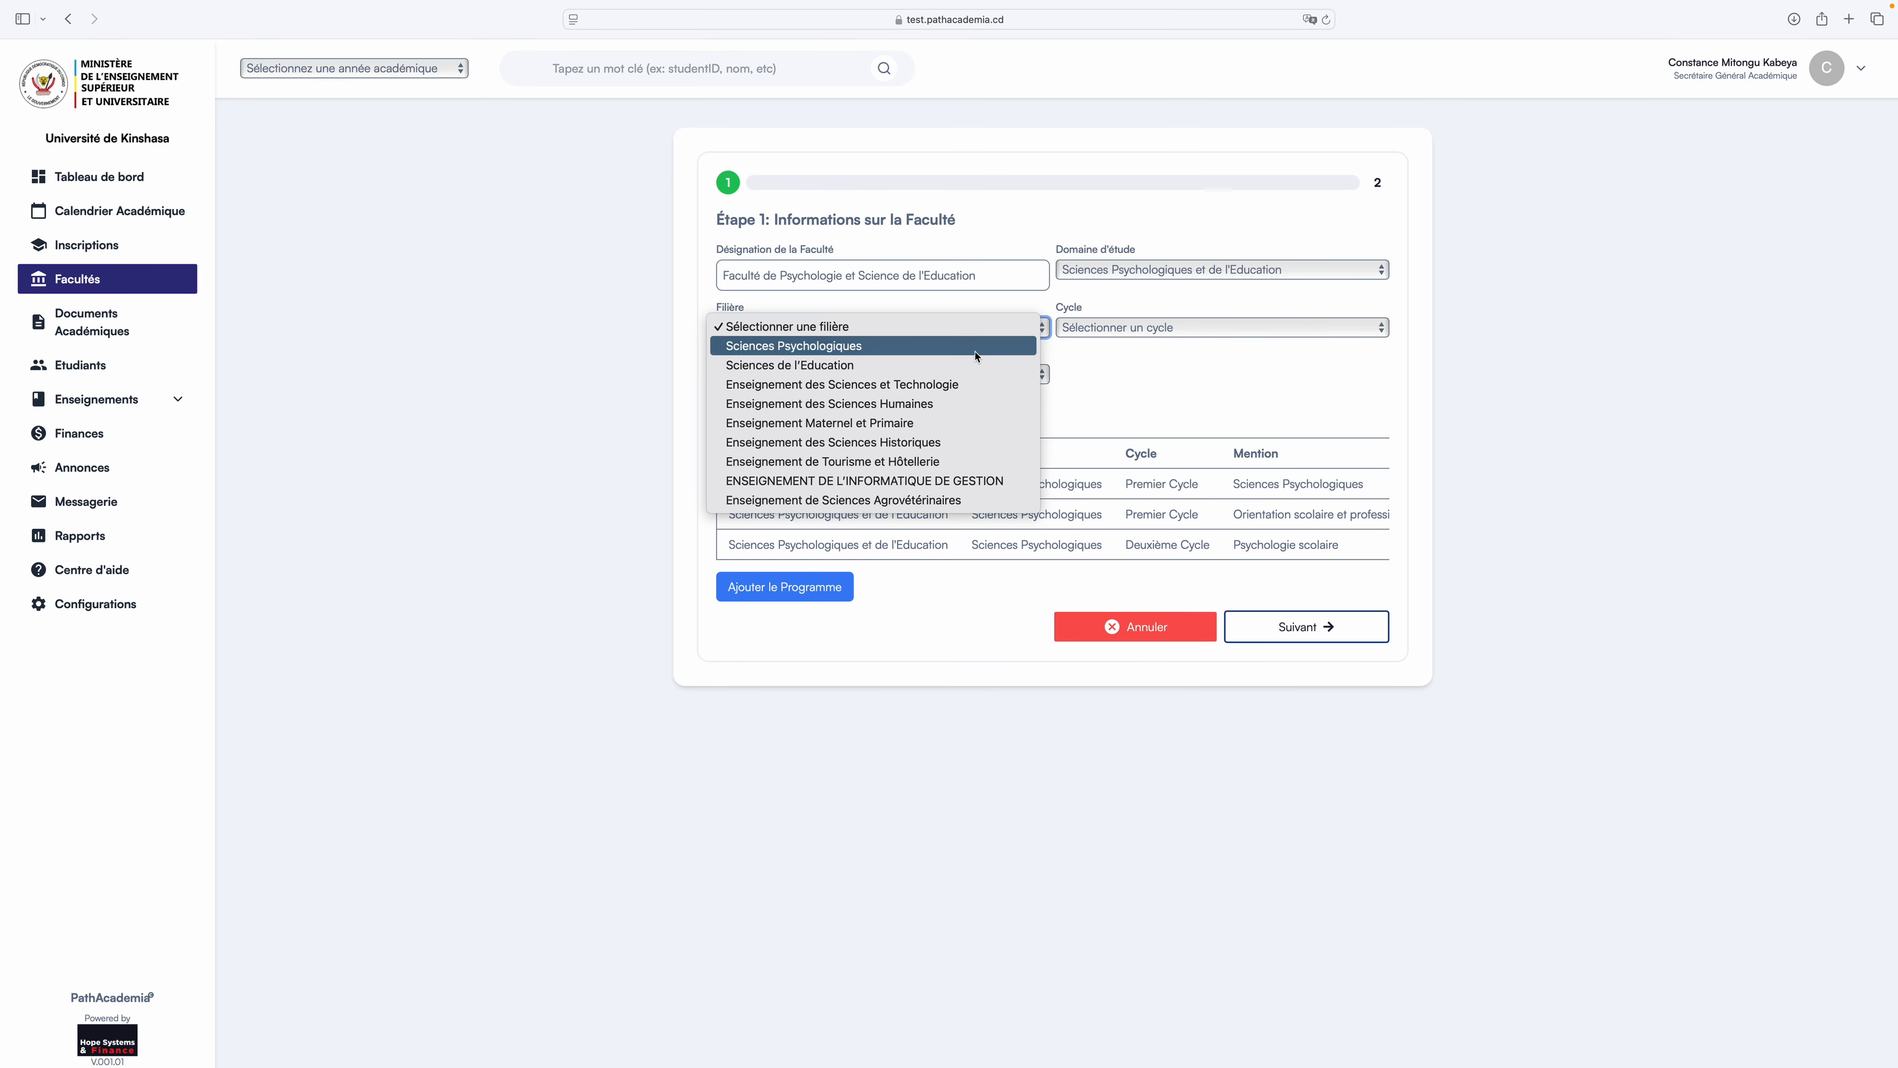
click(897, 346)
click(1084, 327)
click(1098, 365)
click(998, 374)
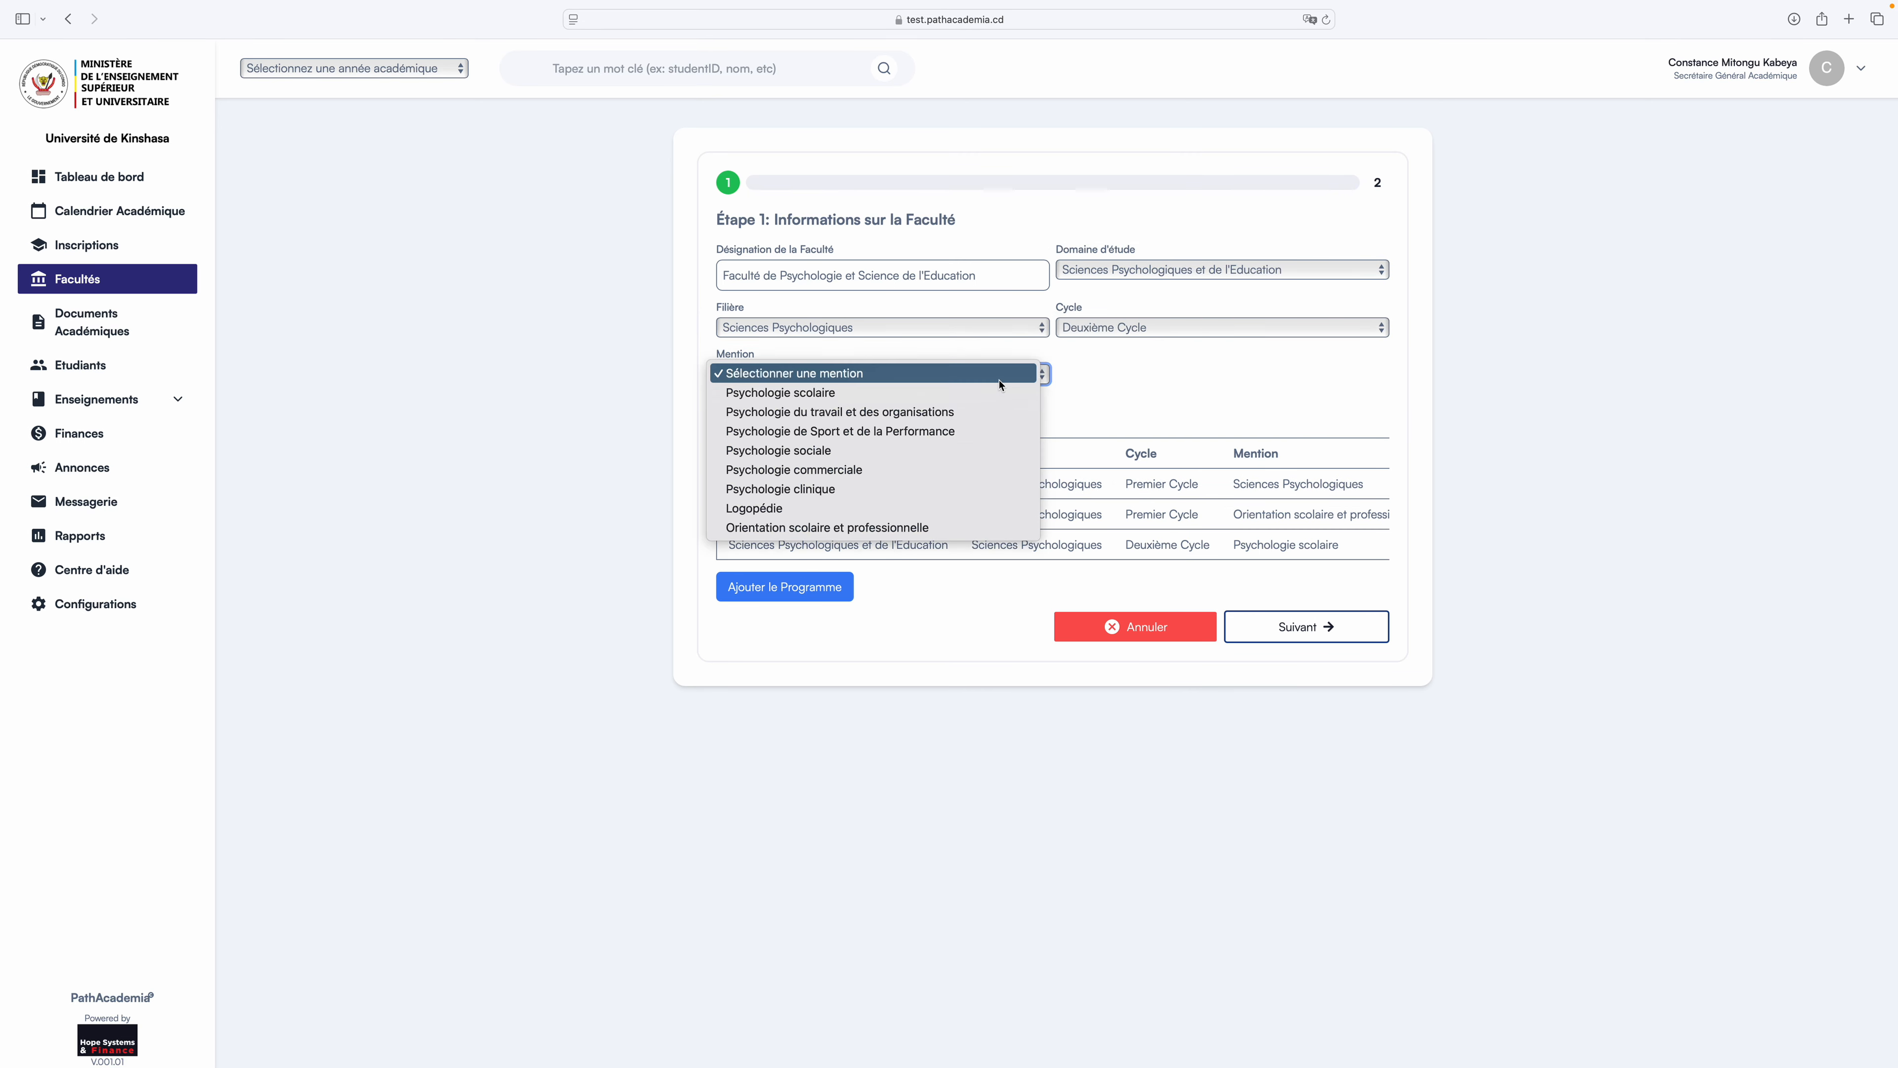
click(987, 412)
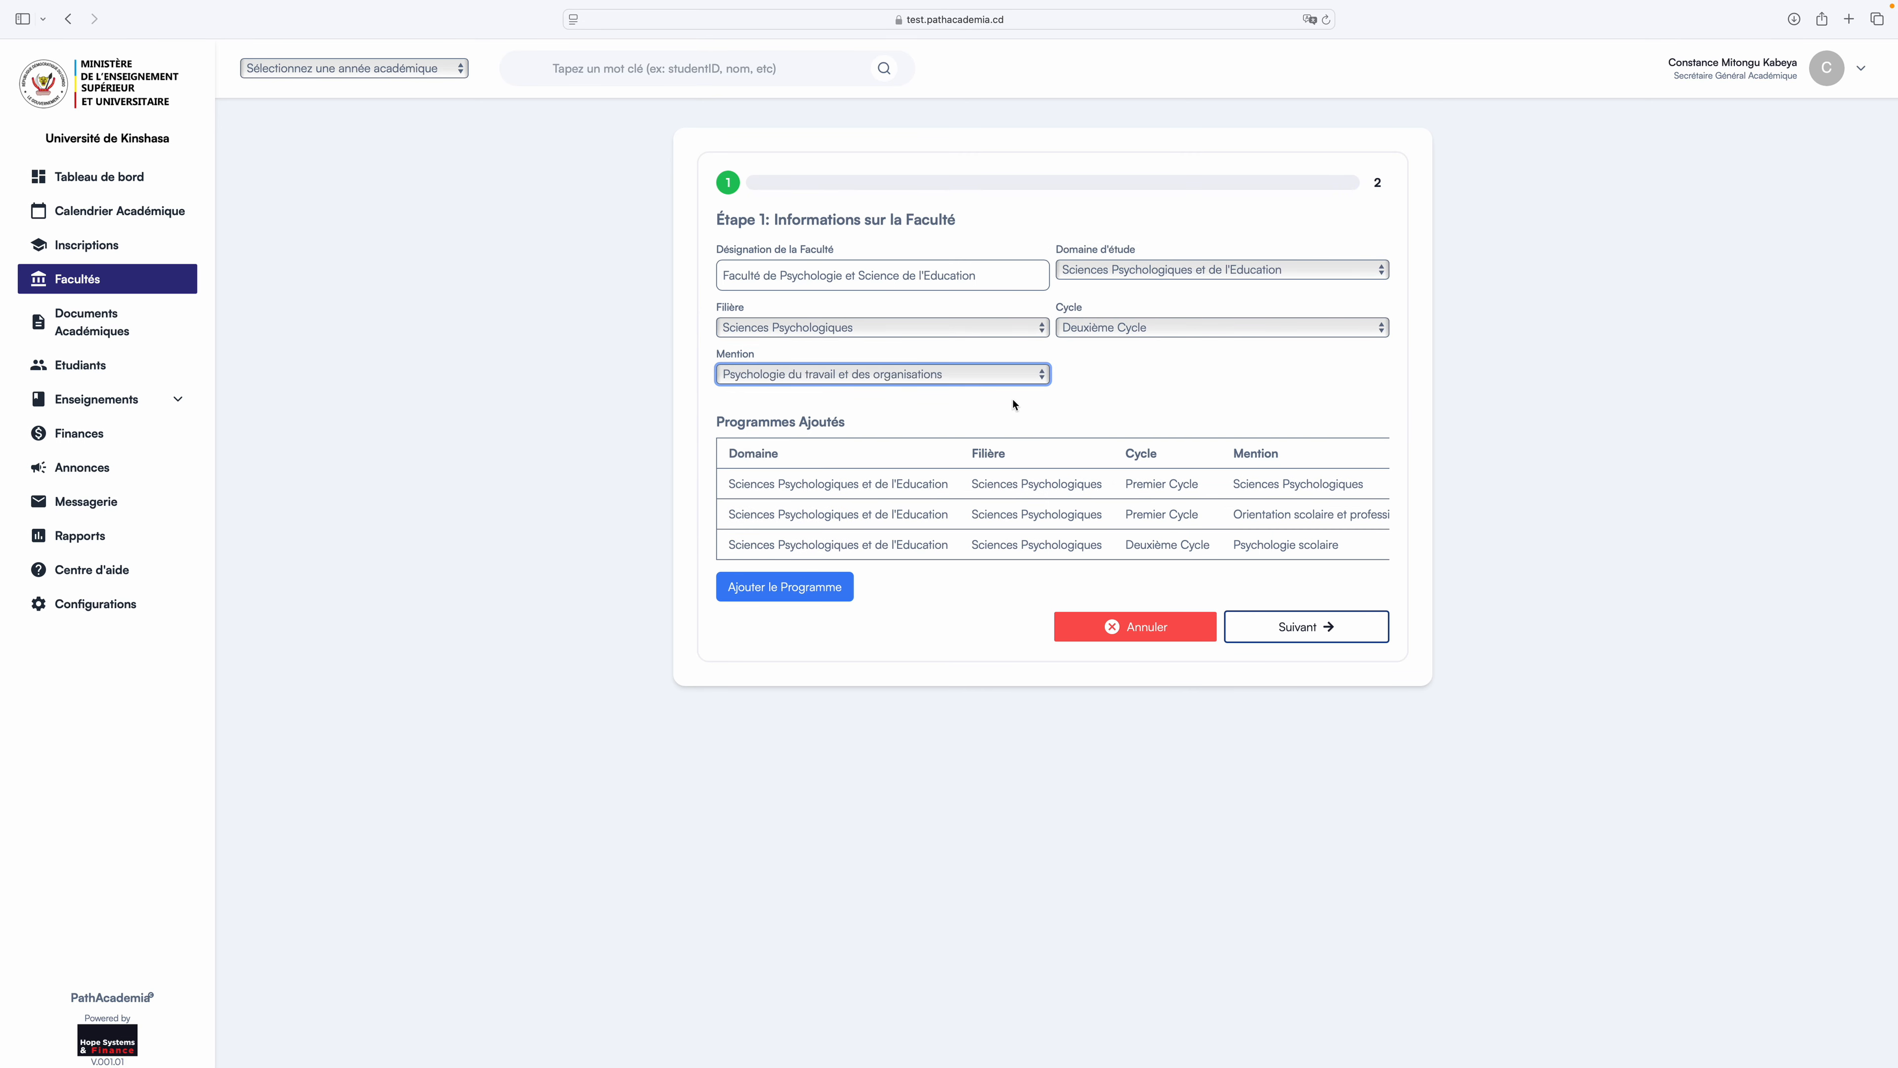
click(793, 595)
Add a programme with domain Sciences Psychologiques et de l'Education, filière Sciences Psychologiques, Deuxième Cycle and mention Psychologie de Sport et de la Performance.
click(1088, 270)
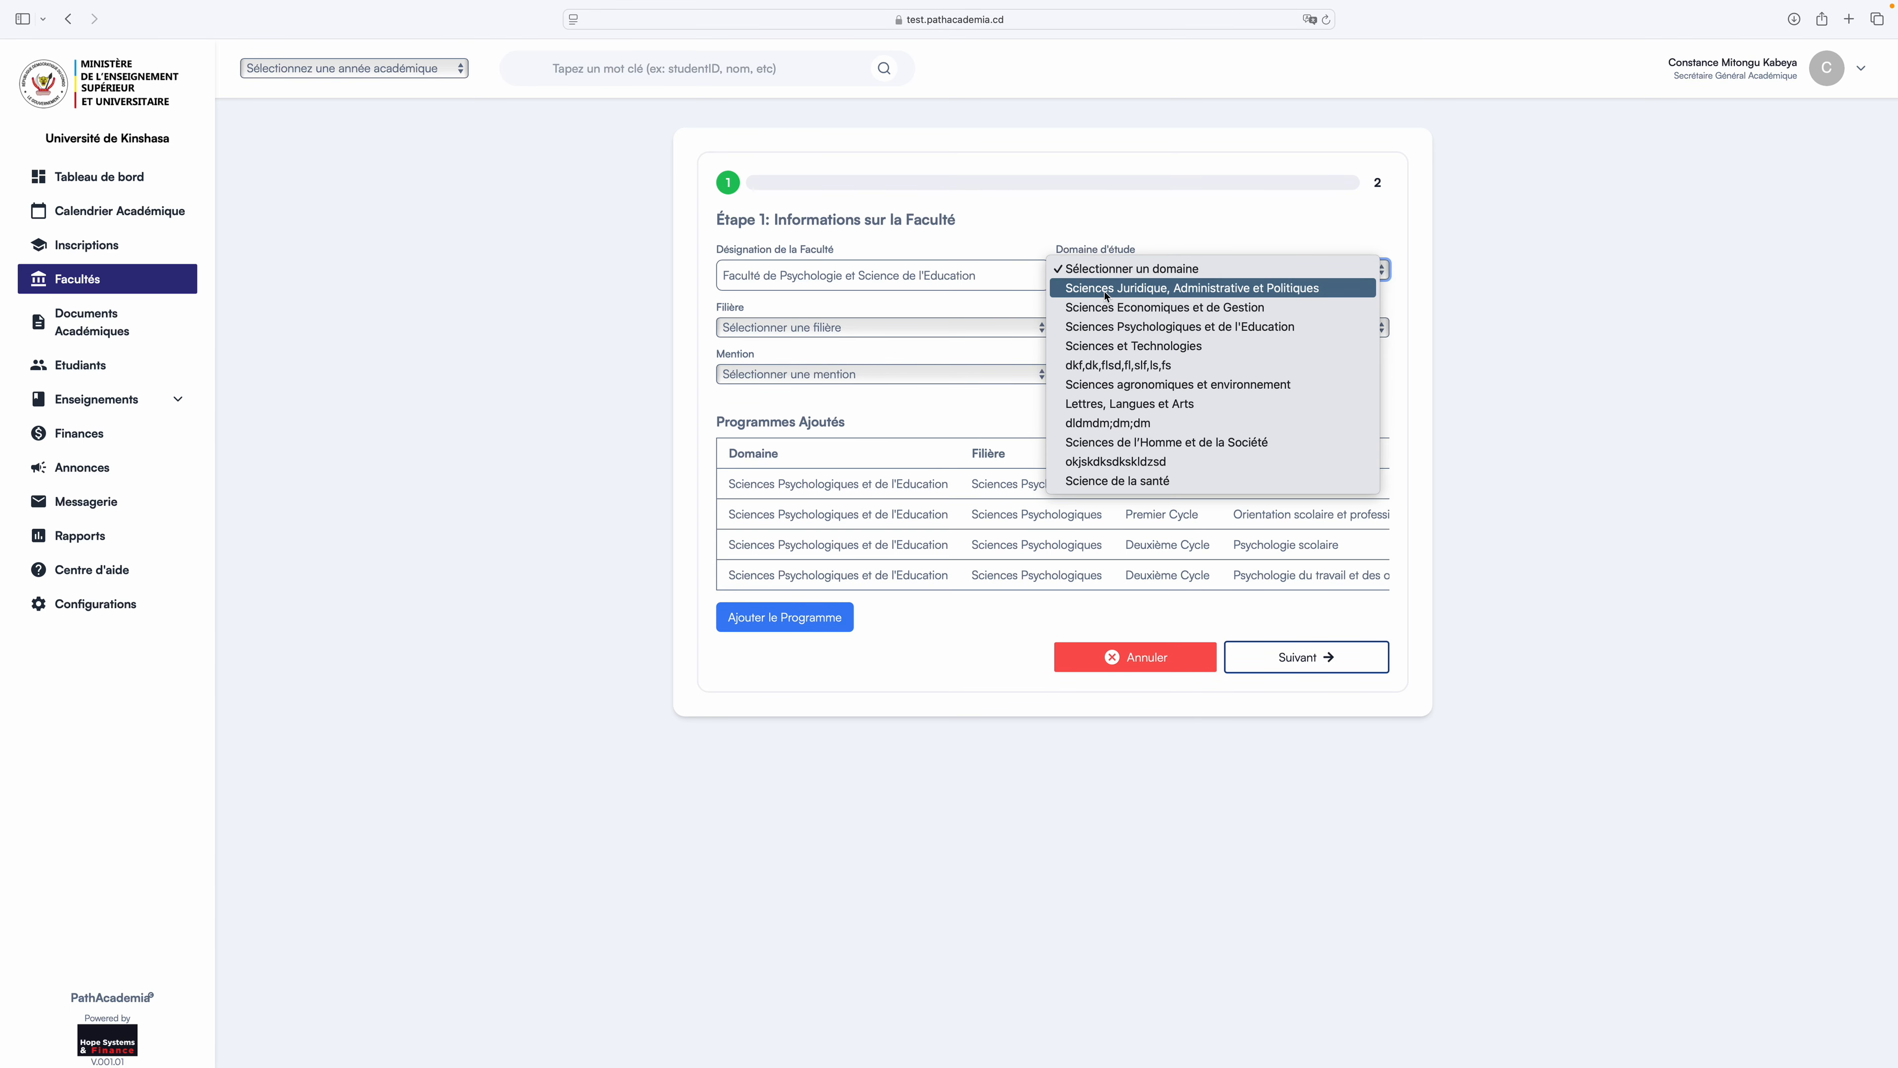
click(1104, 329)
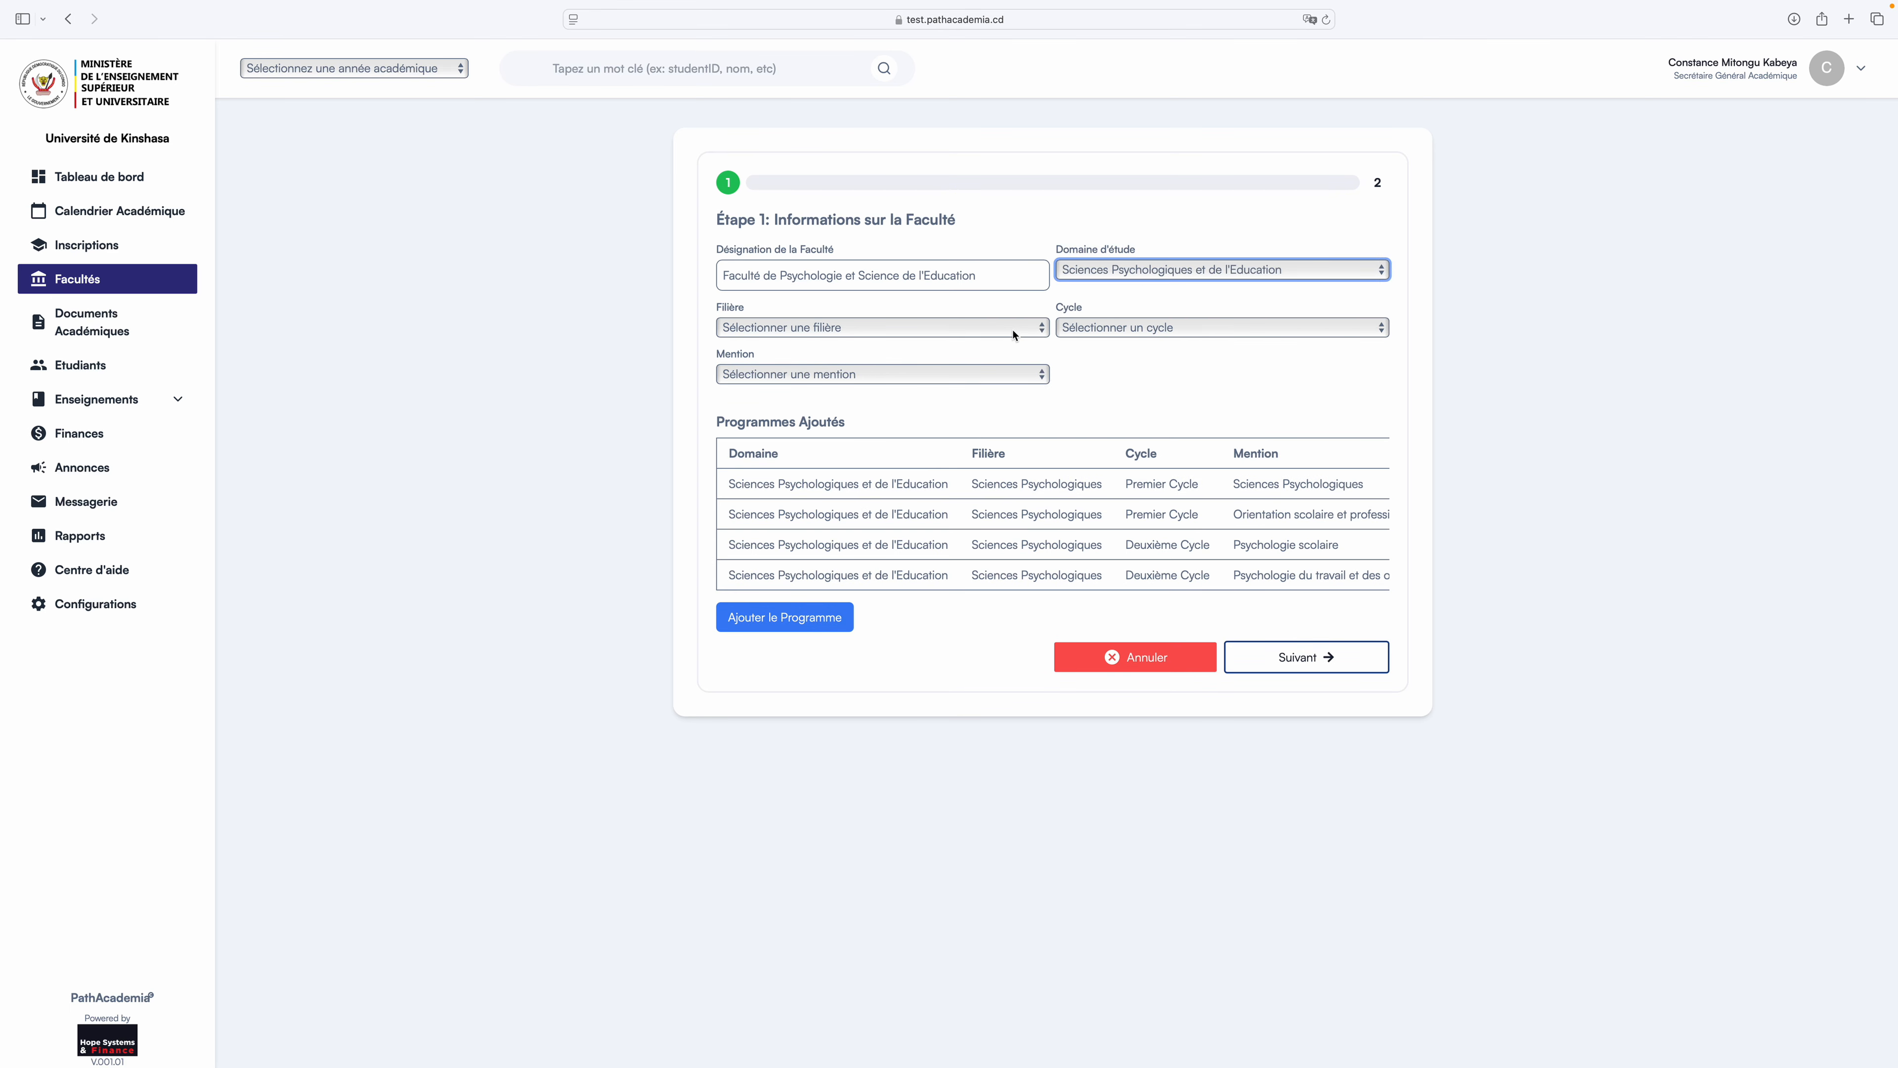
click(1005, 328)
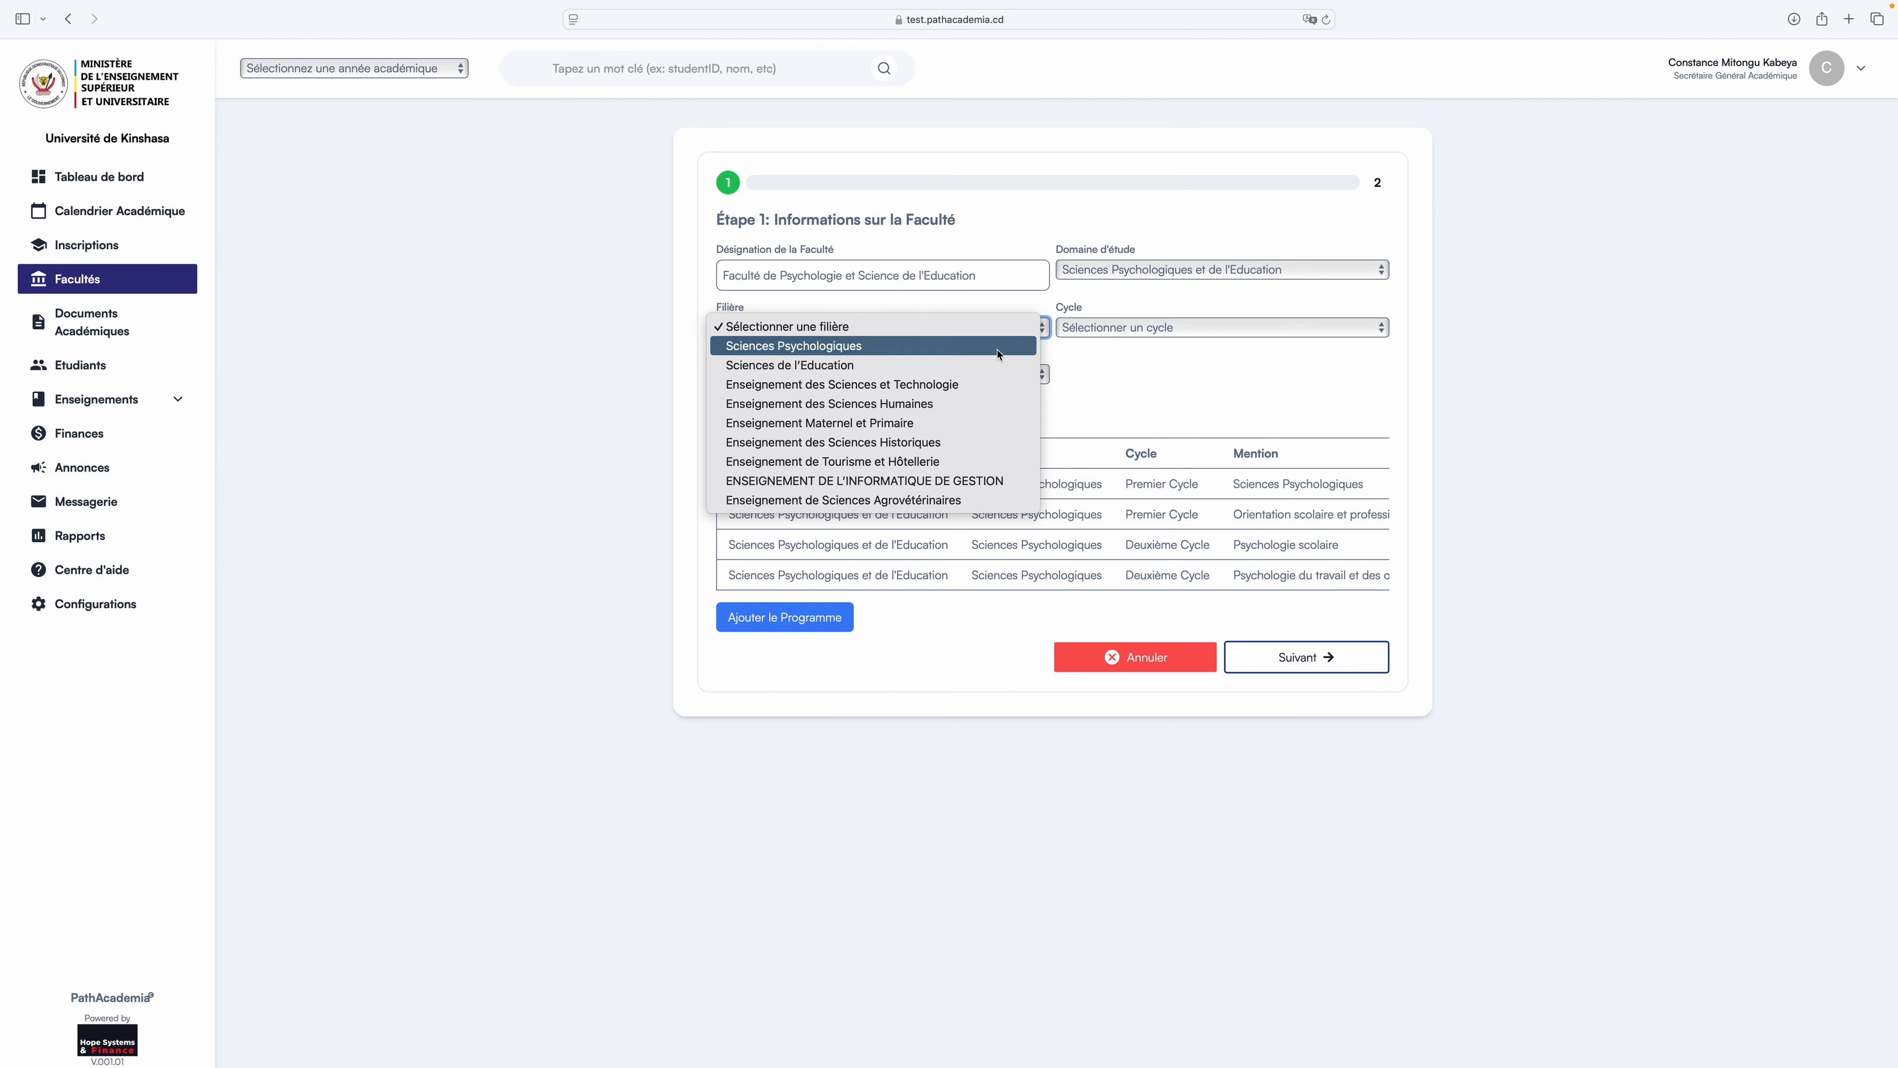
click(1002, 384)
click(1097, 329)
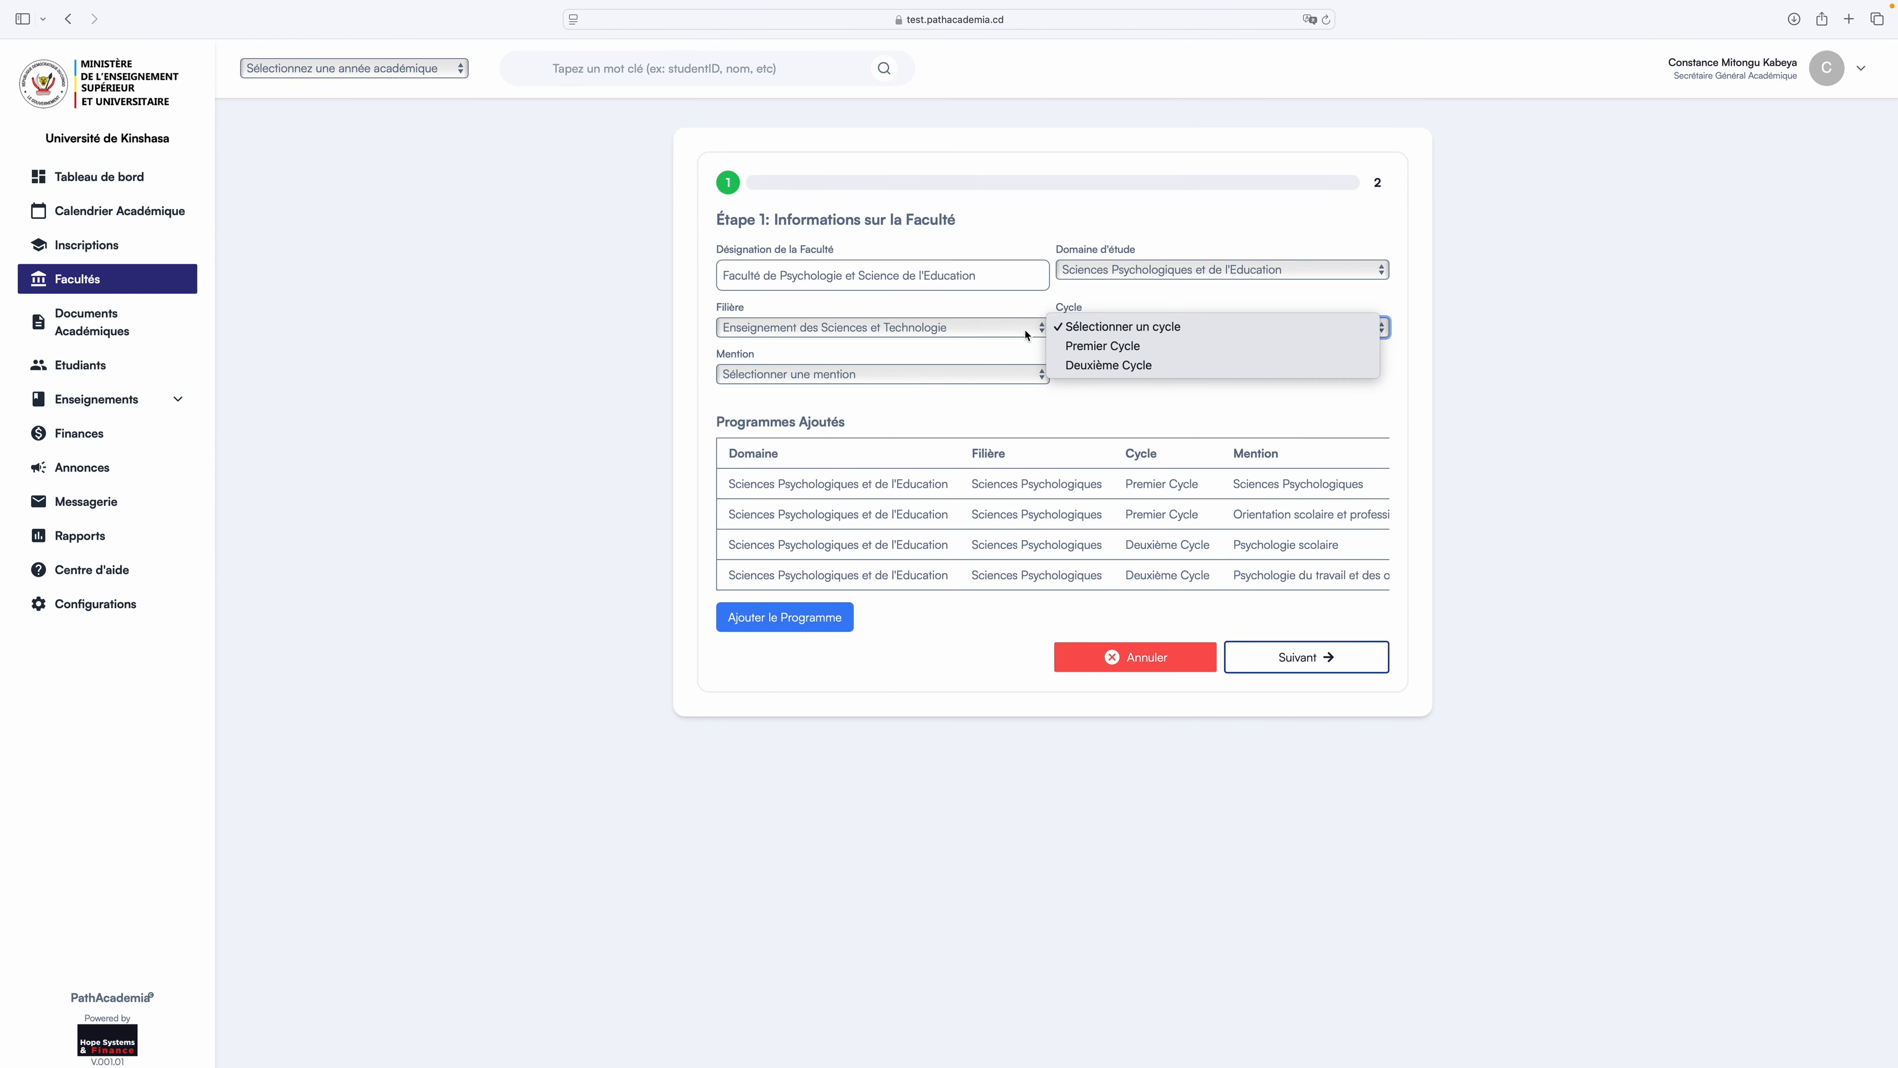
click(981, 335)
click(981, 335)
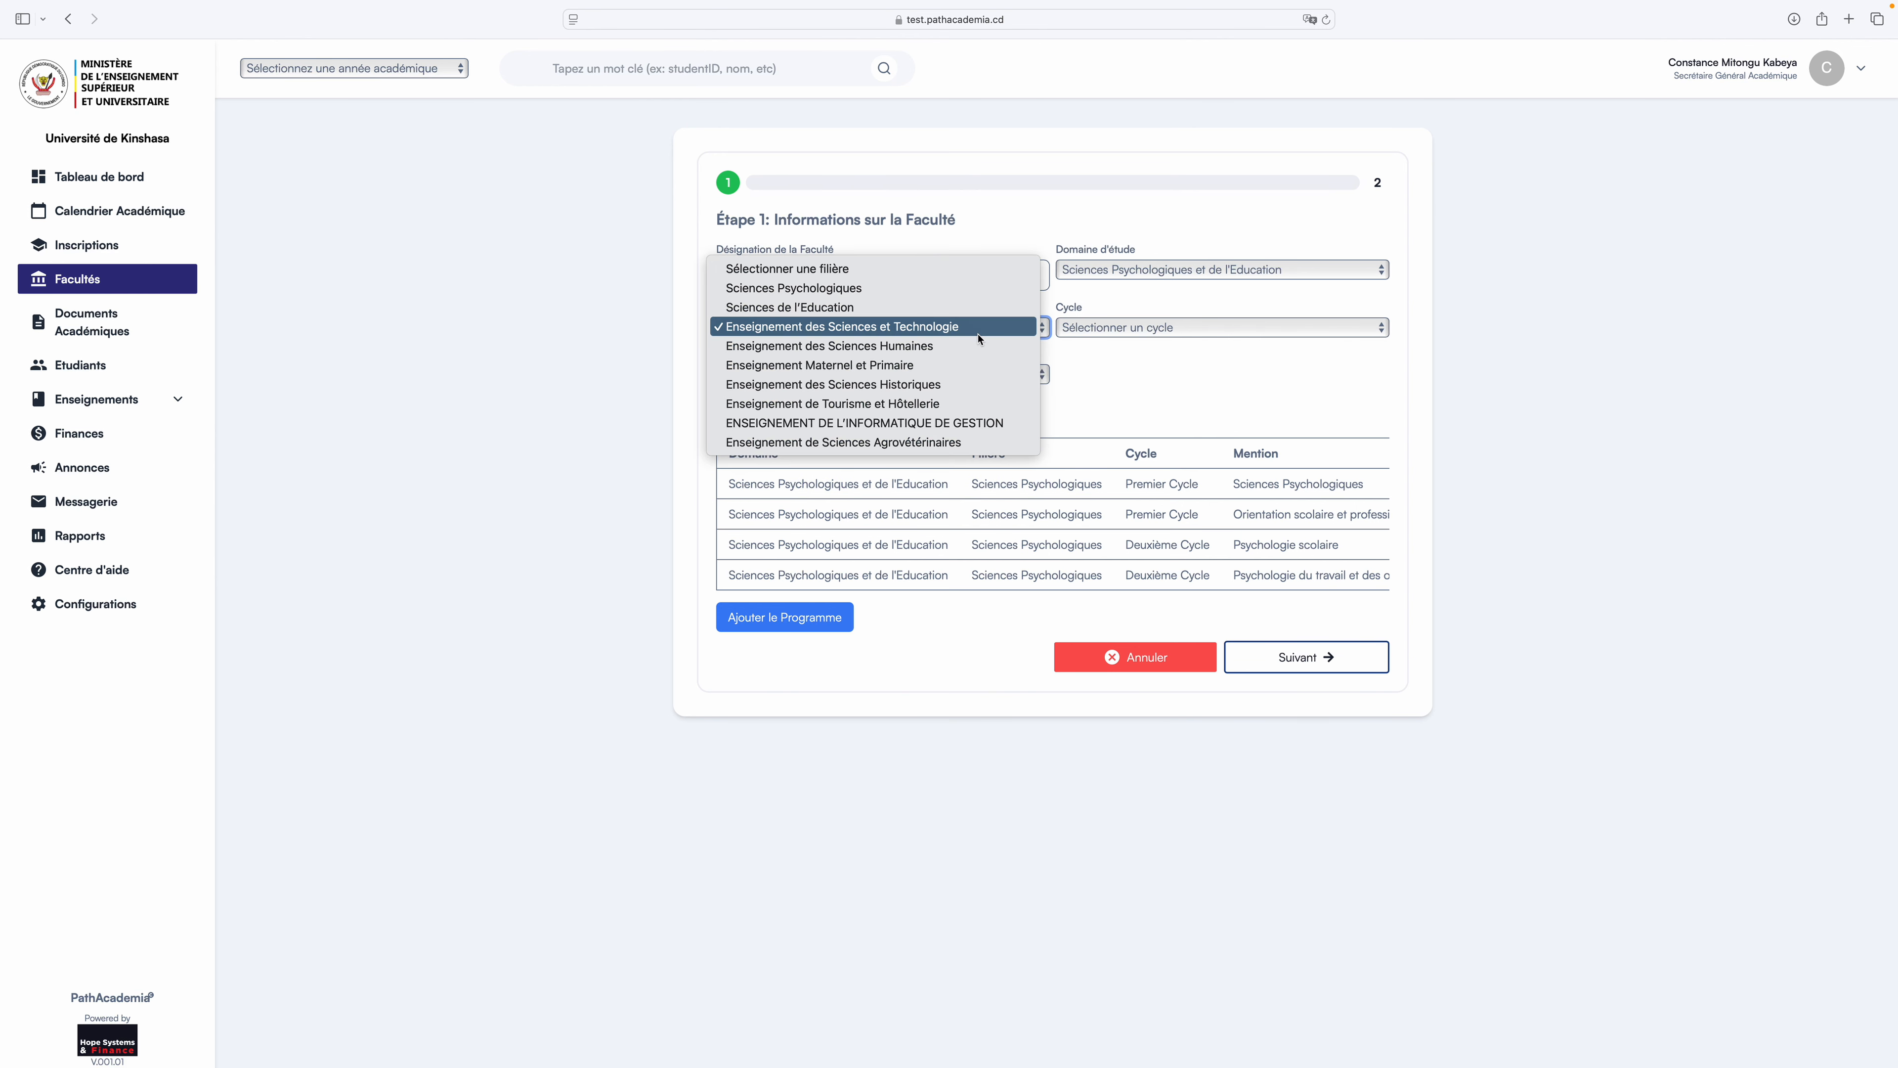
click(955, 291)
click(1121, 330)
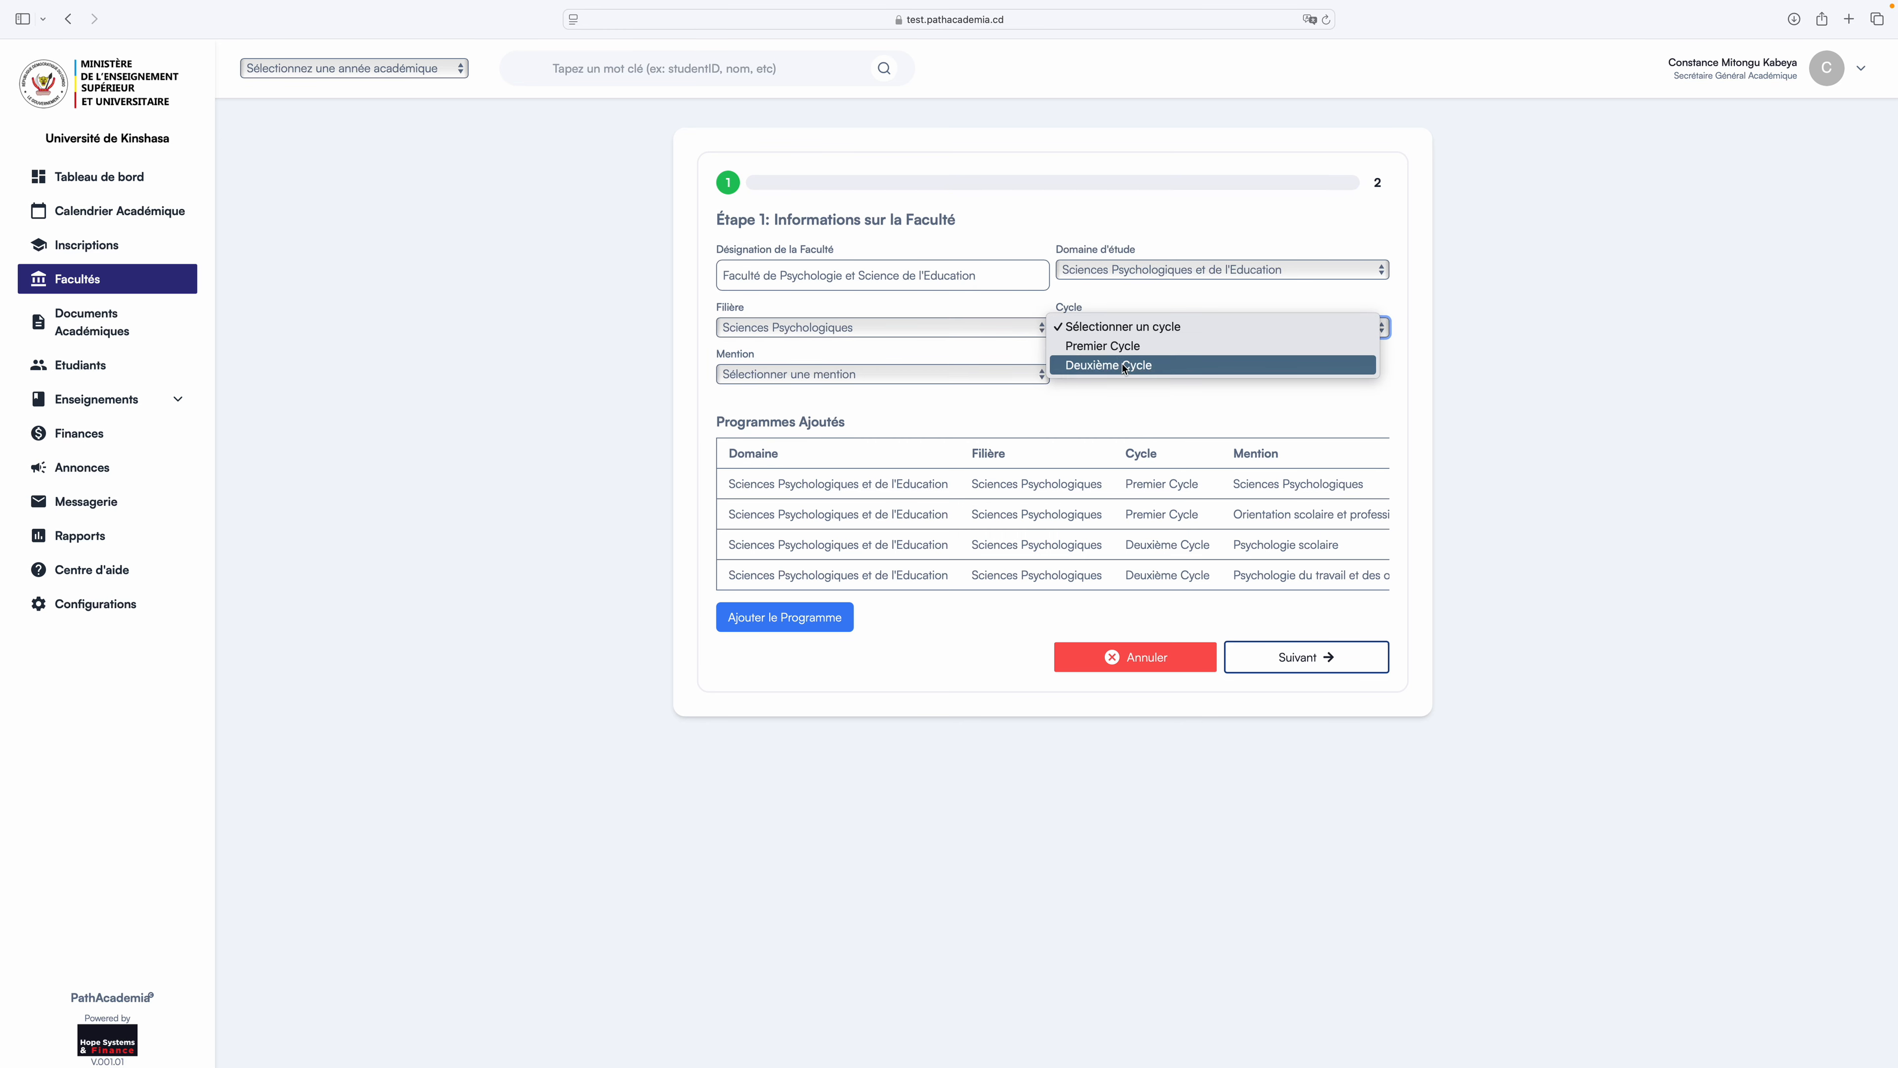
click(1125, 366)
click(985, 374)
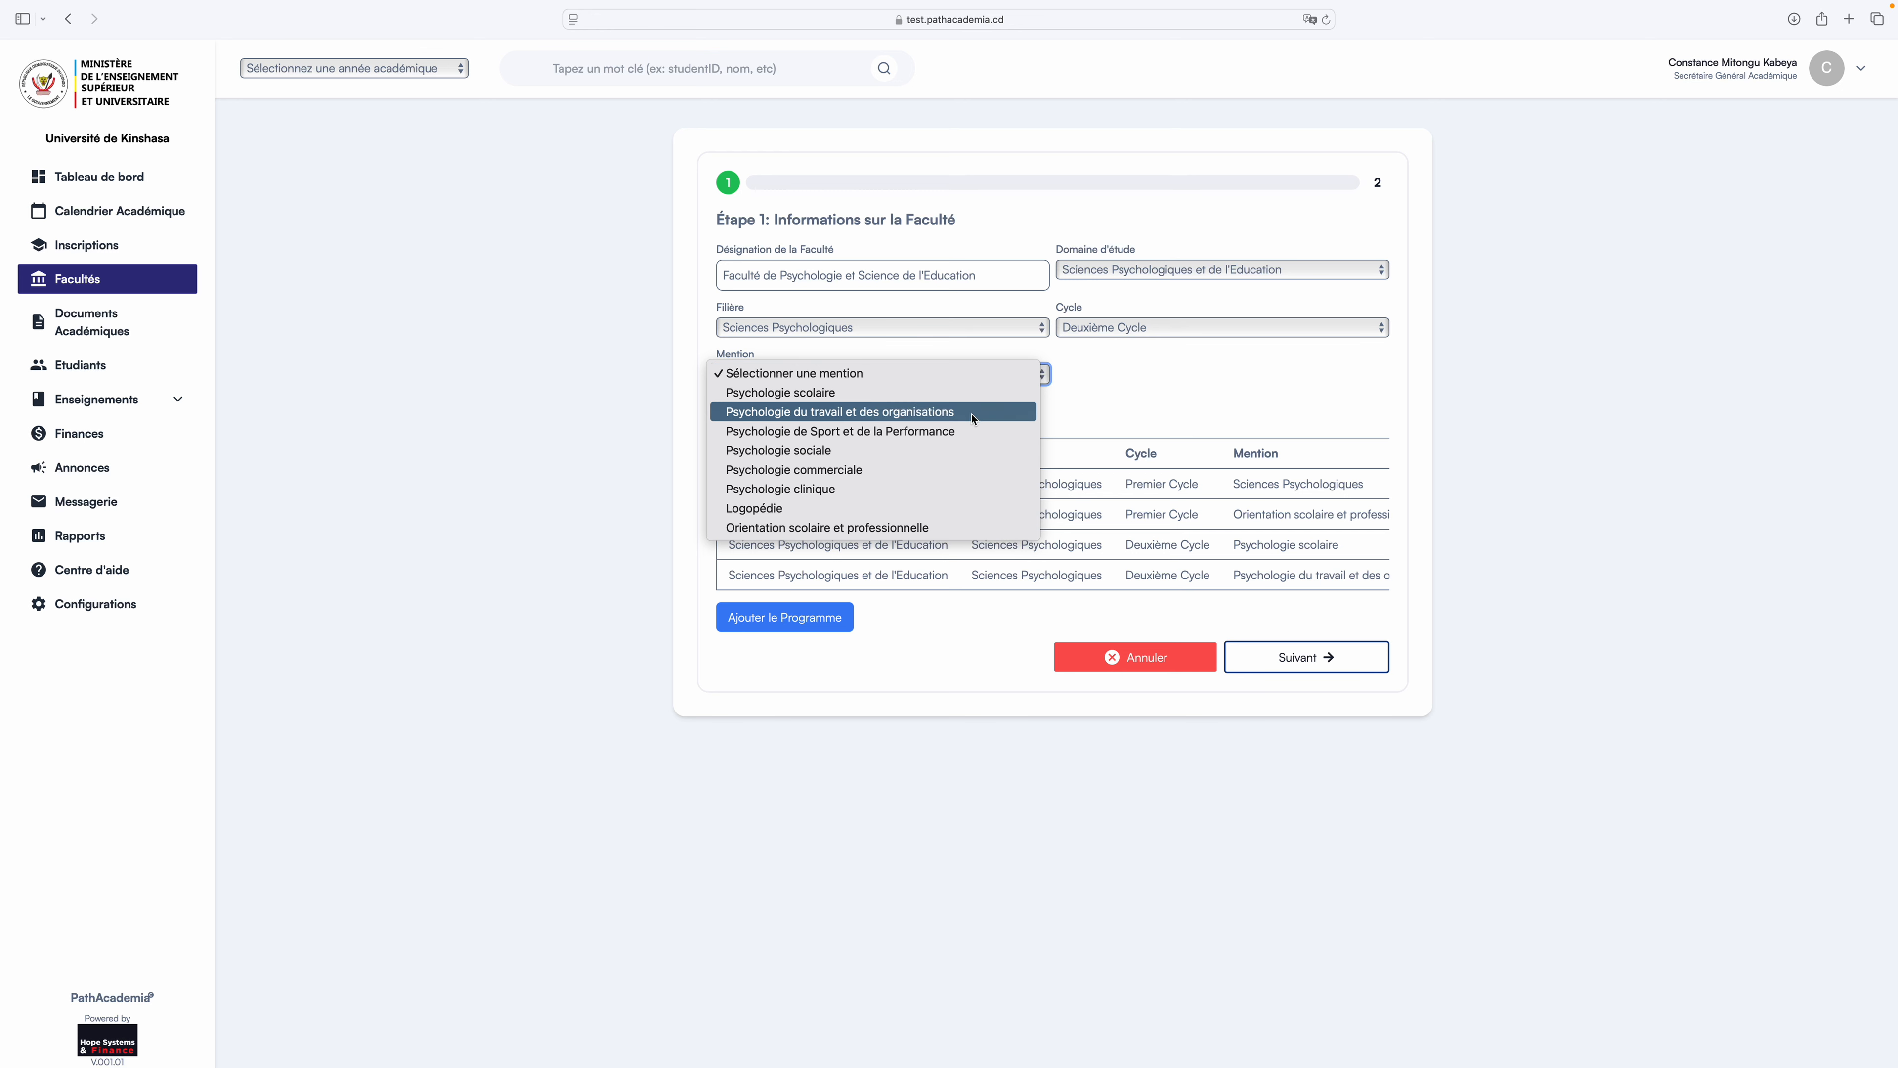
click(959, 432)
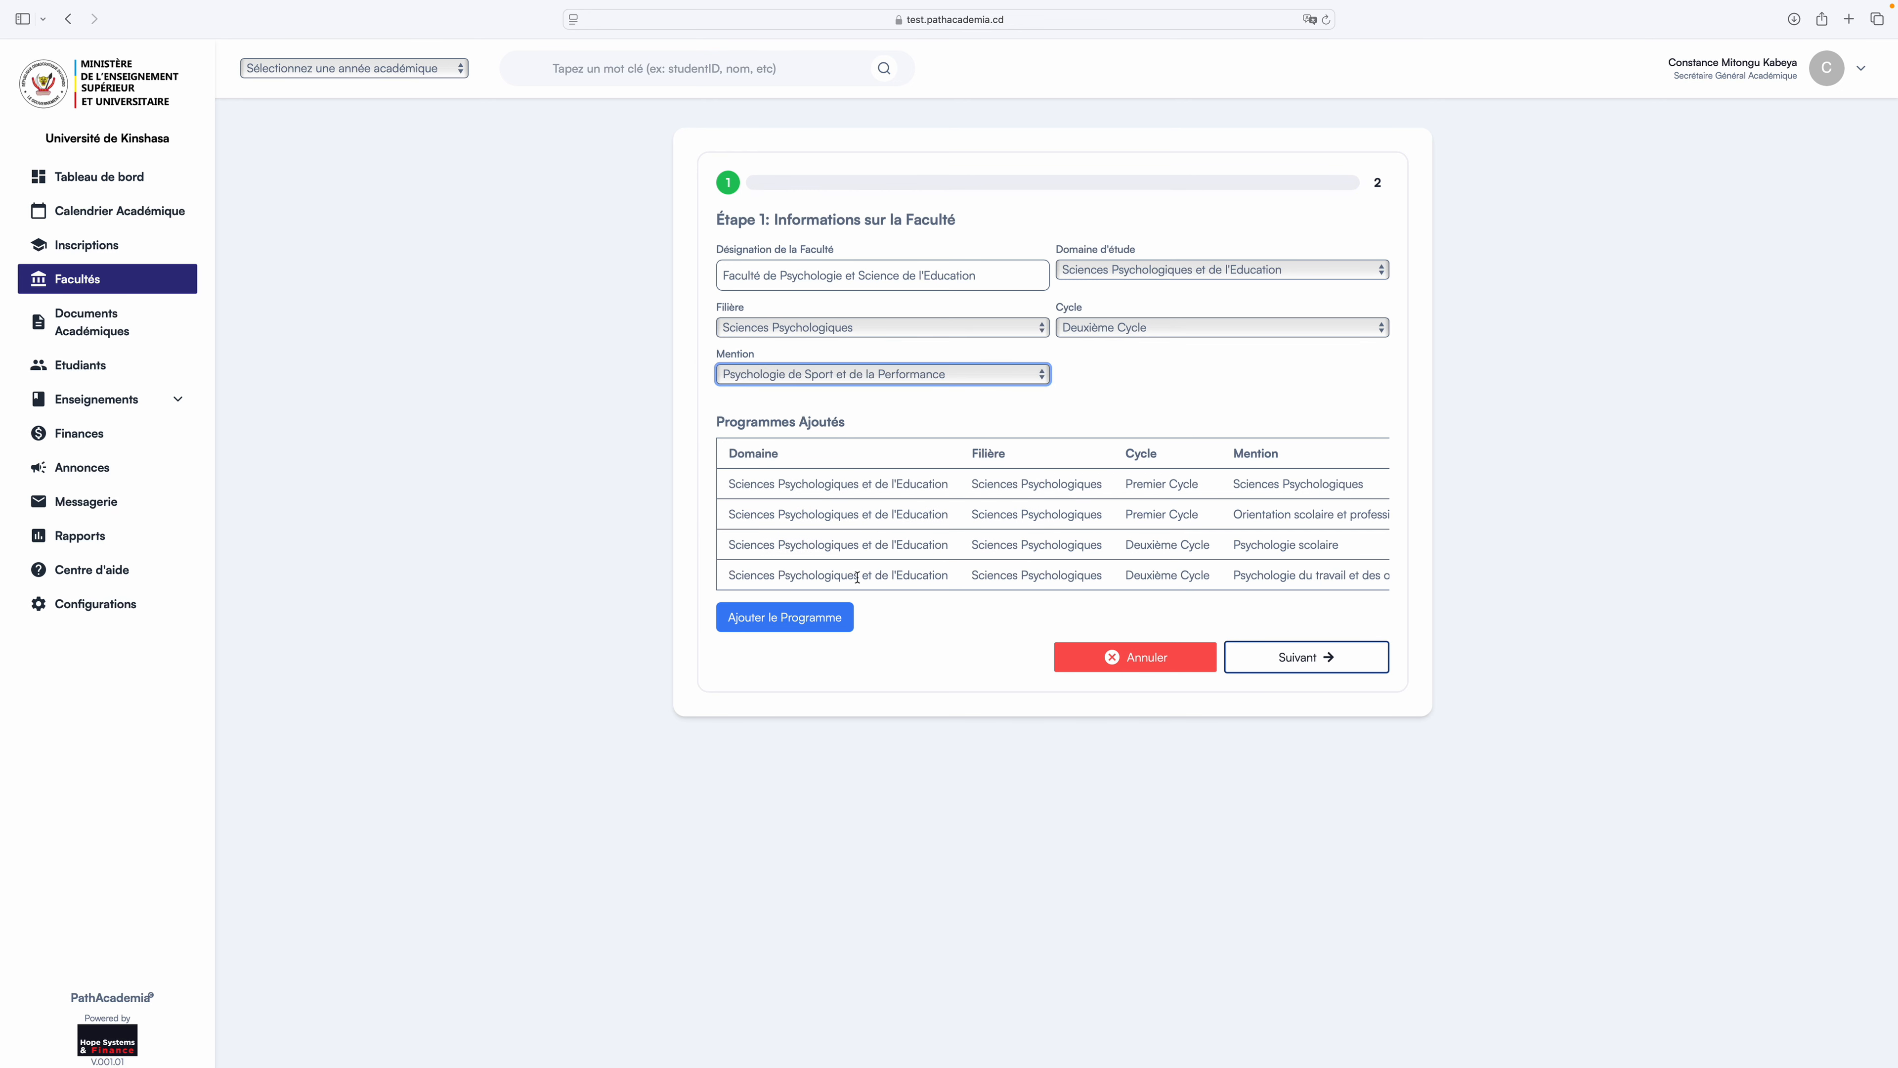
click(829, 622)
Add a programme with domain Sciences Psychologiques et de l'Education, filière Sciences Psychologiques, Deuxième Cycle and mention Psychologie sociale.
click(1114, 271)
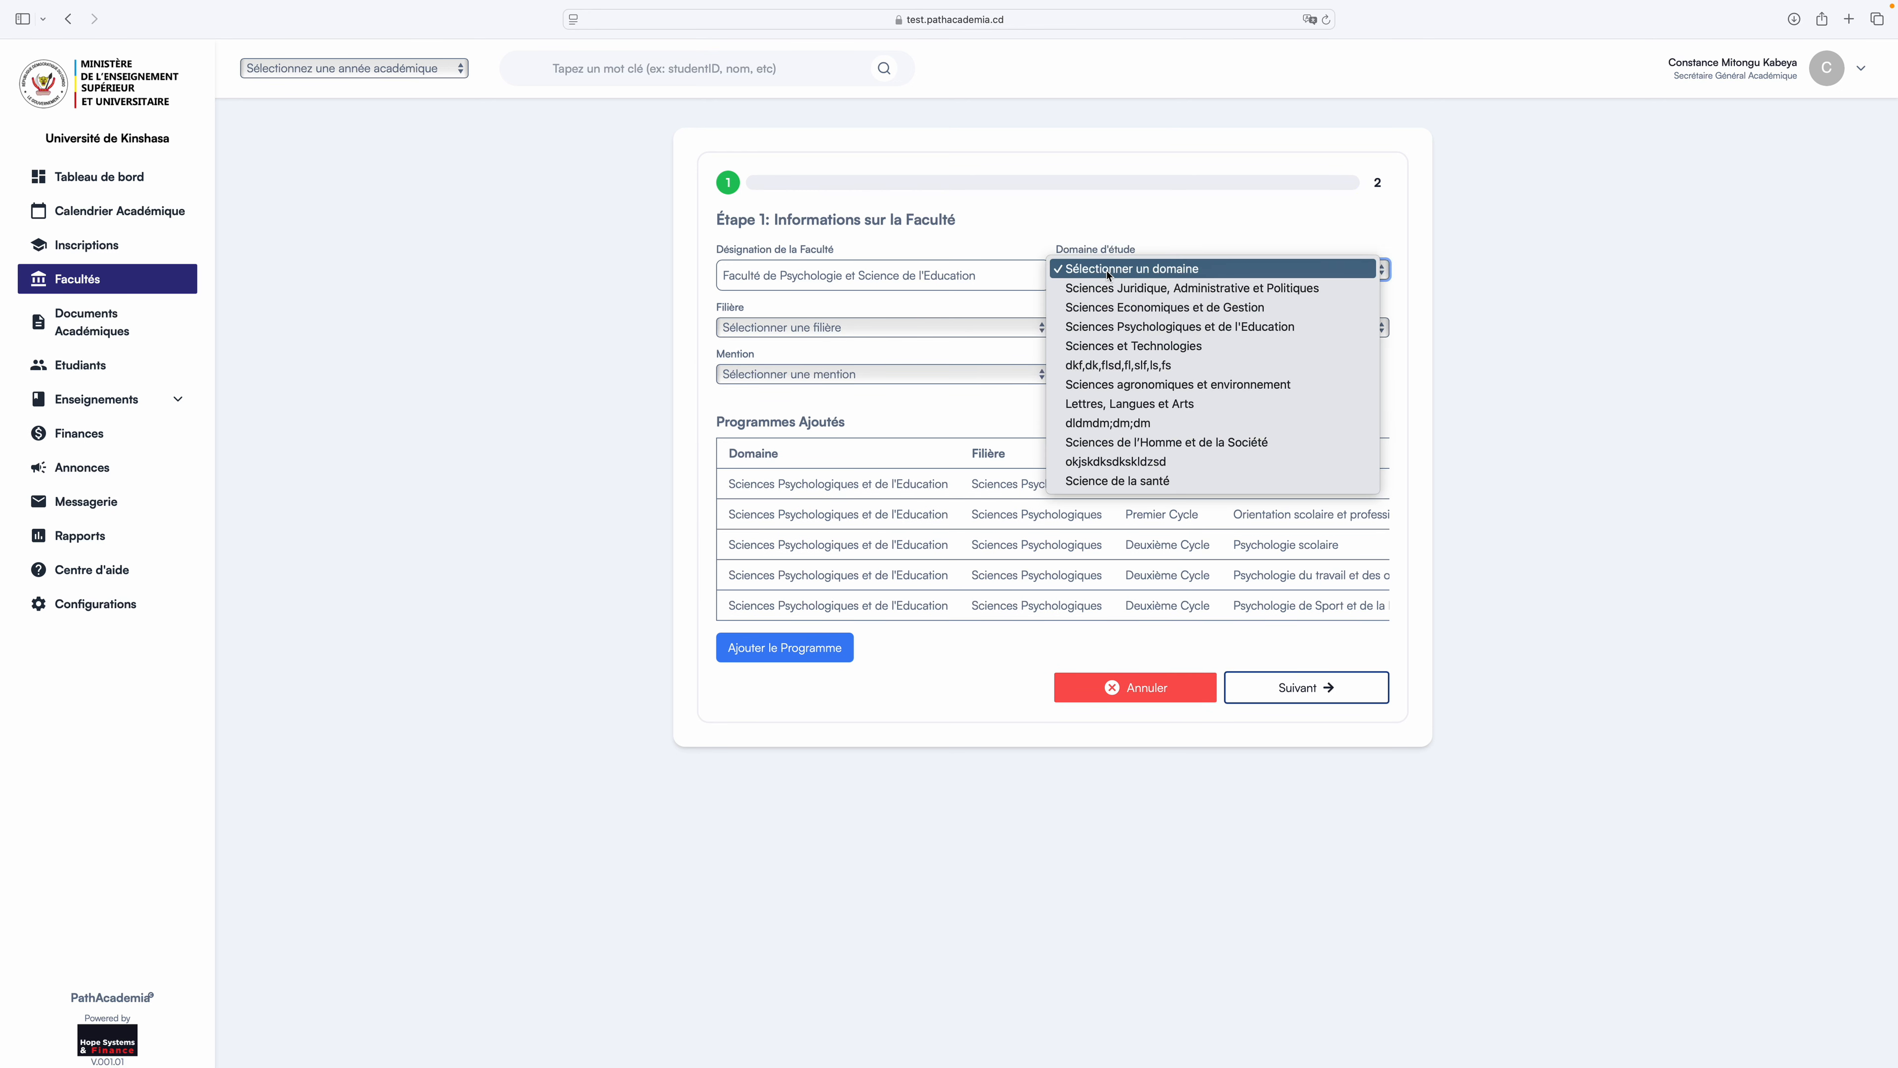
click(1147, 331)
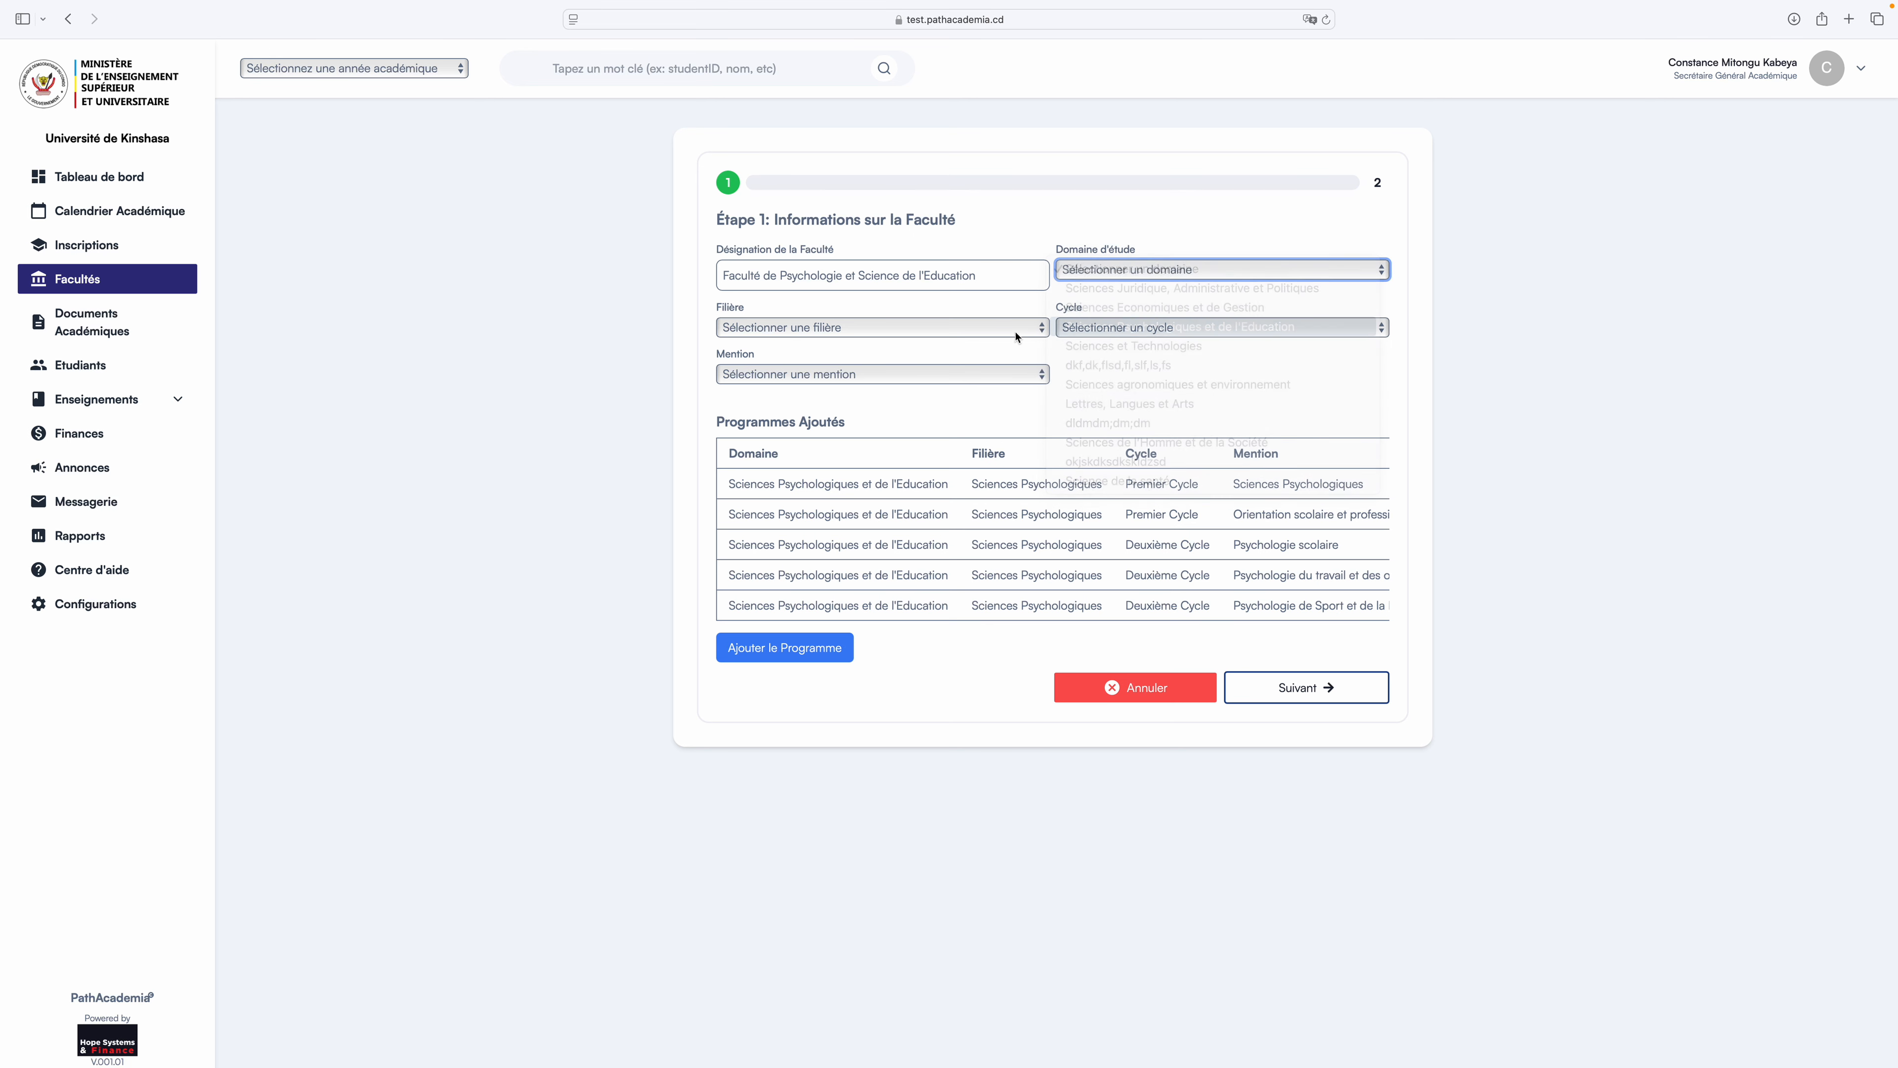
click(971, 328)
click(973, 346)
click(1106, 328)
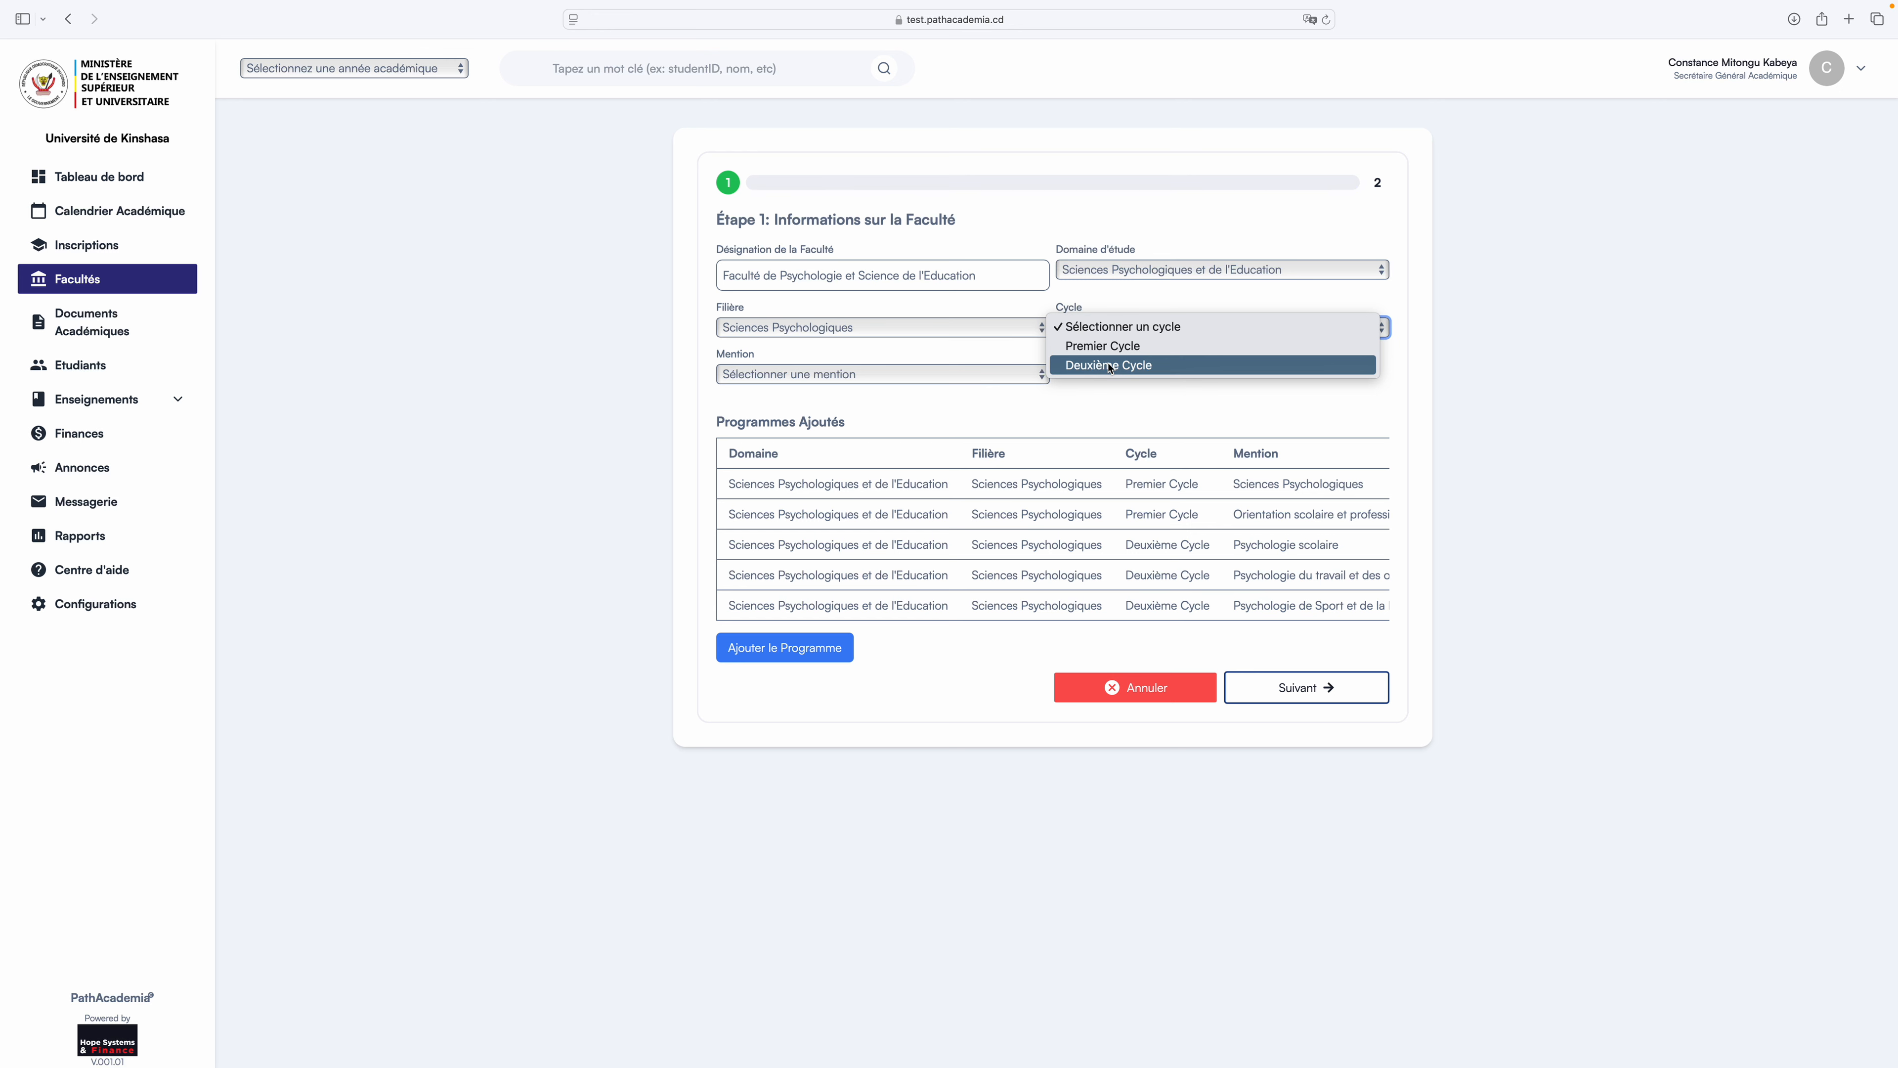
click(1110, 367)
click(986, 374)
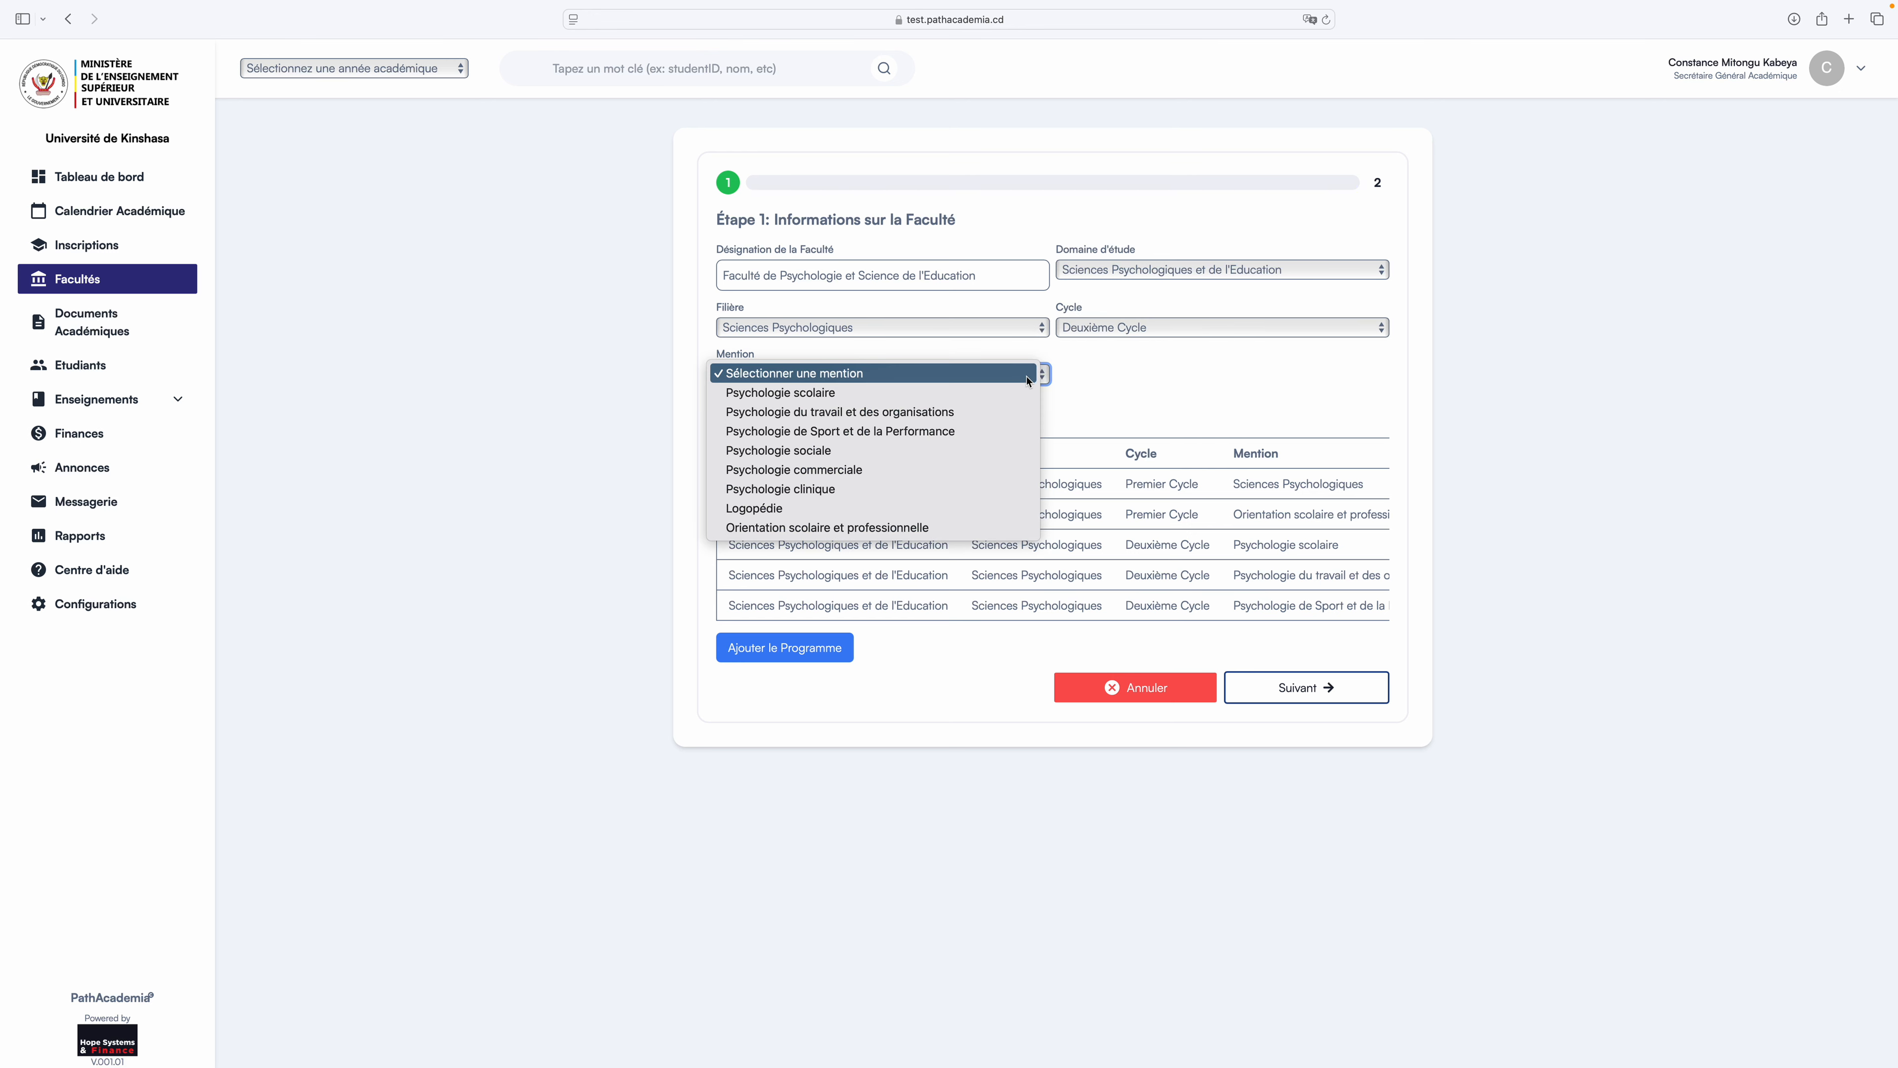
click(987, 449)
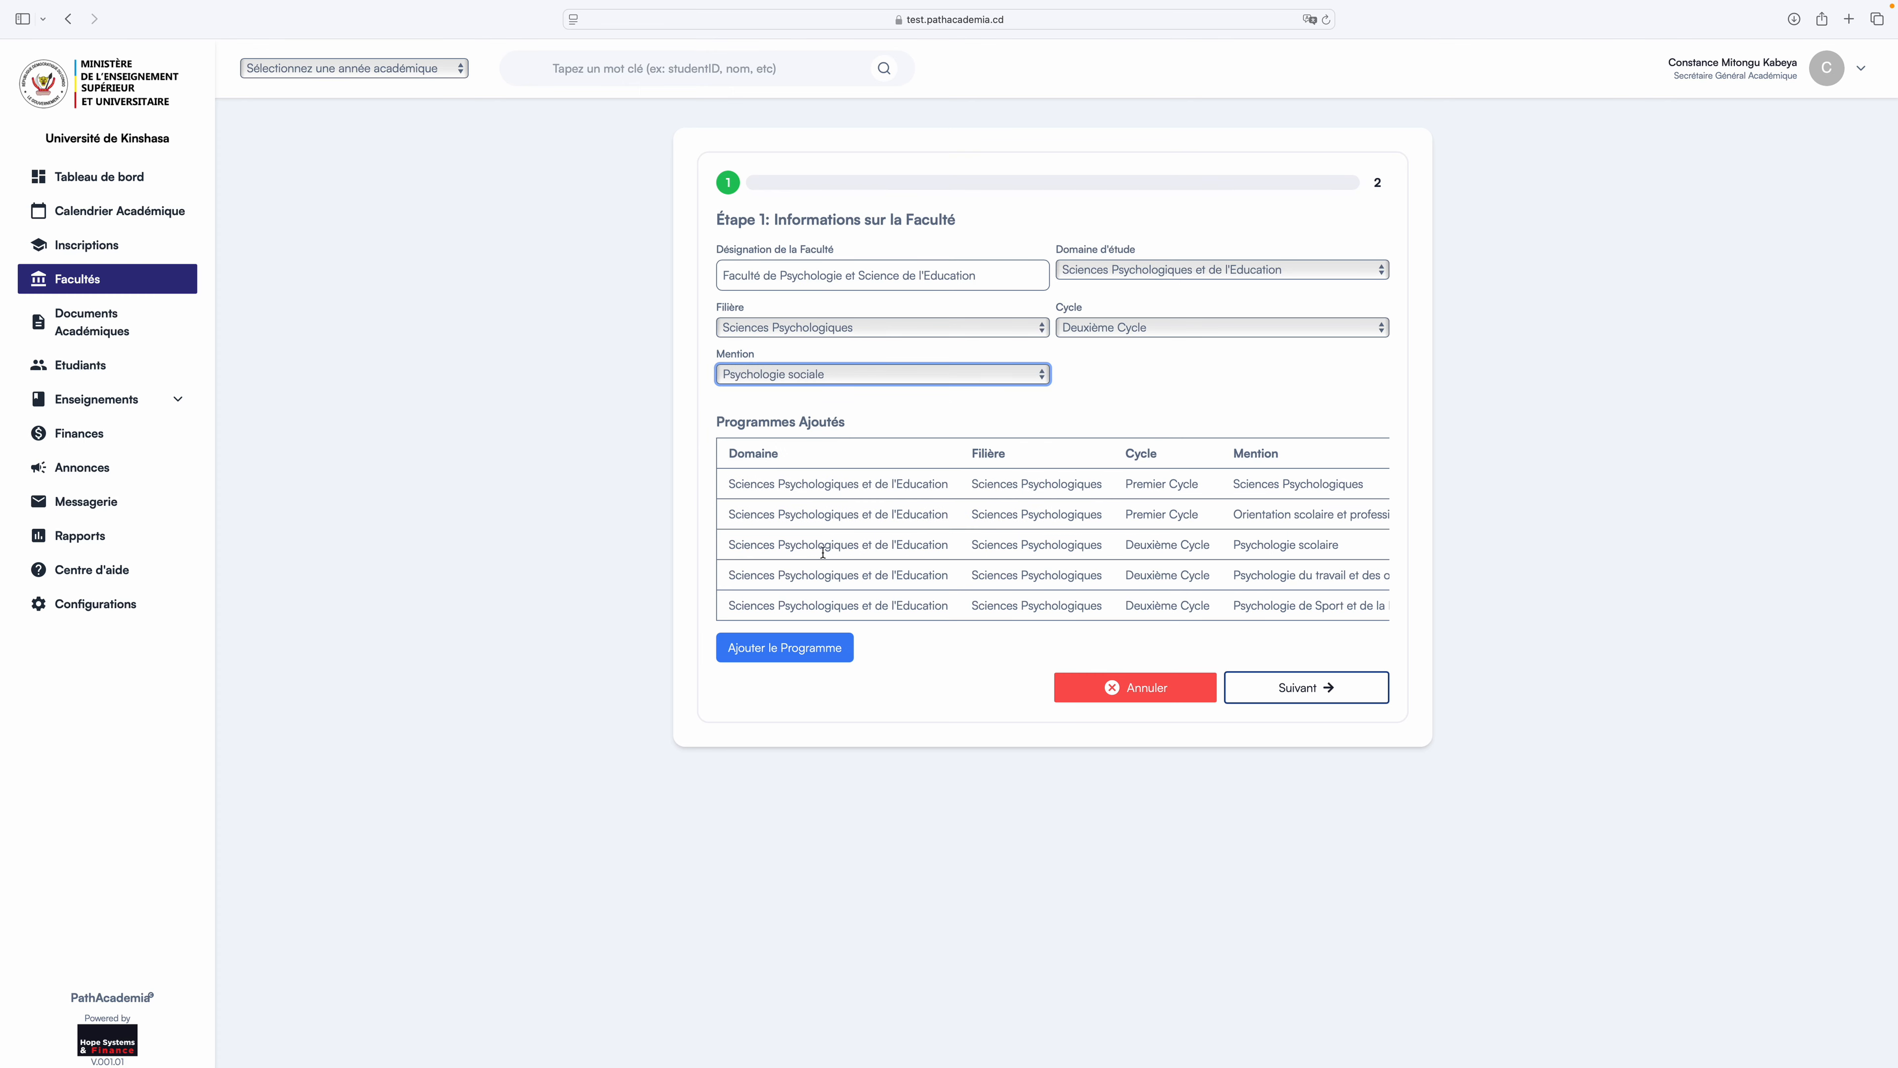
click(810, 648)
Add a programme with domain Sciences Psychologiques et de l'Education, filière Sciences Psychologiques, Deuxième Cycle and mention Psychologie commerciale.
click(1132, 268)
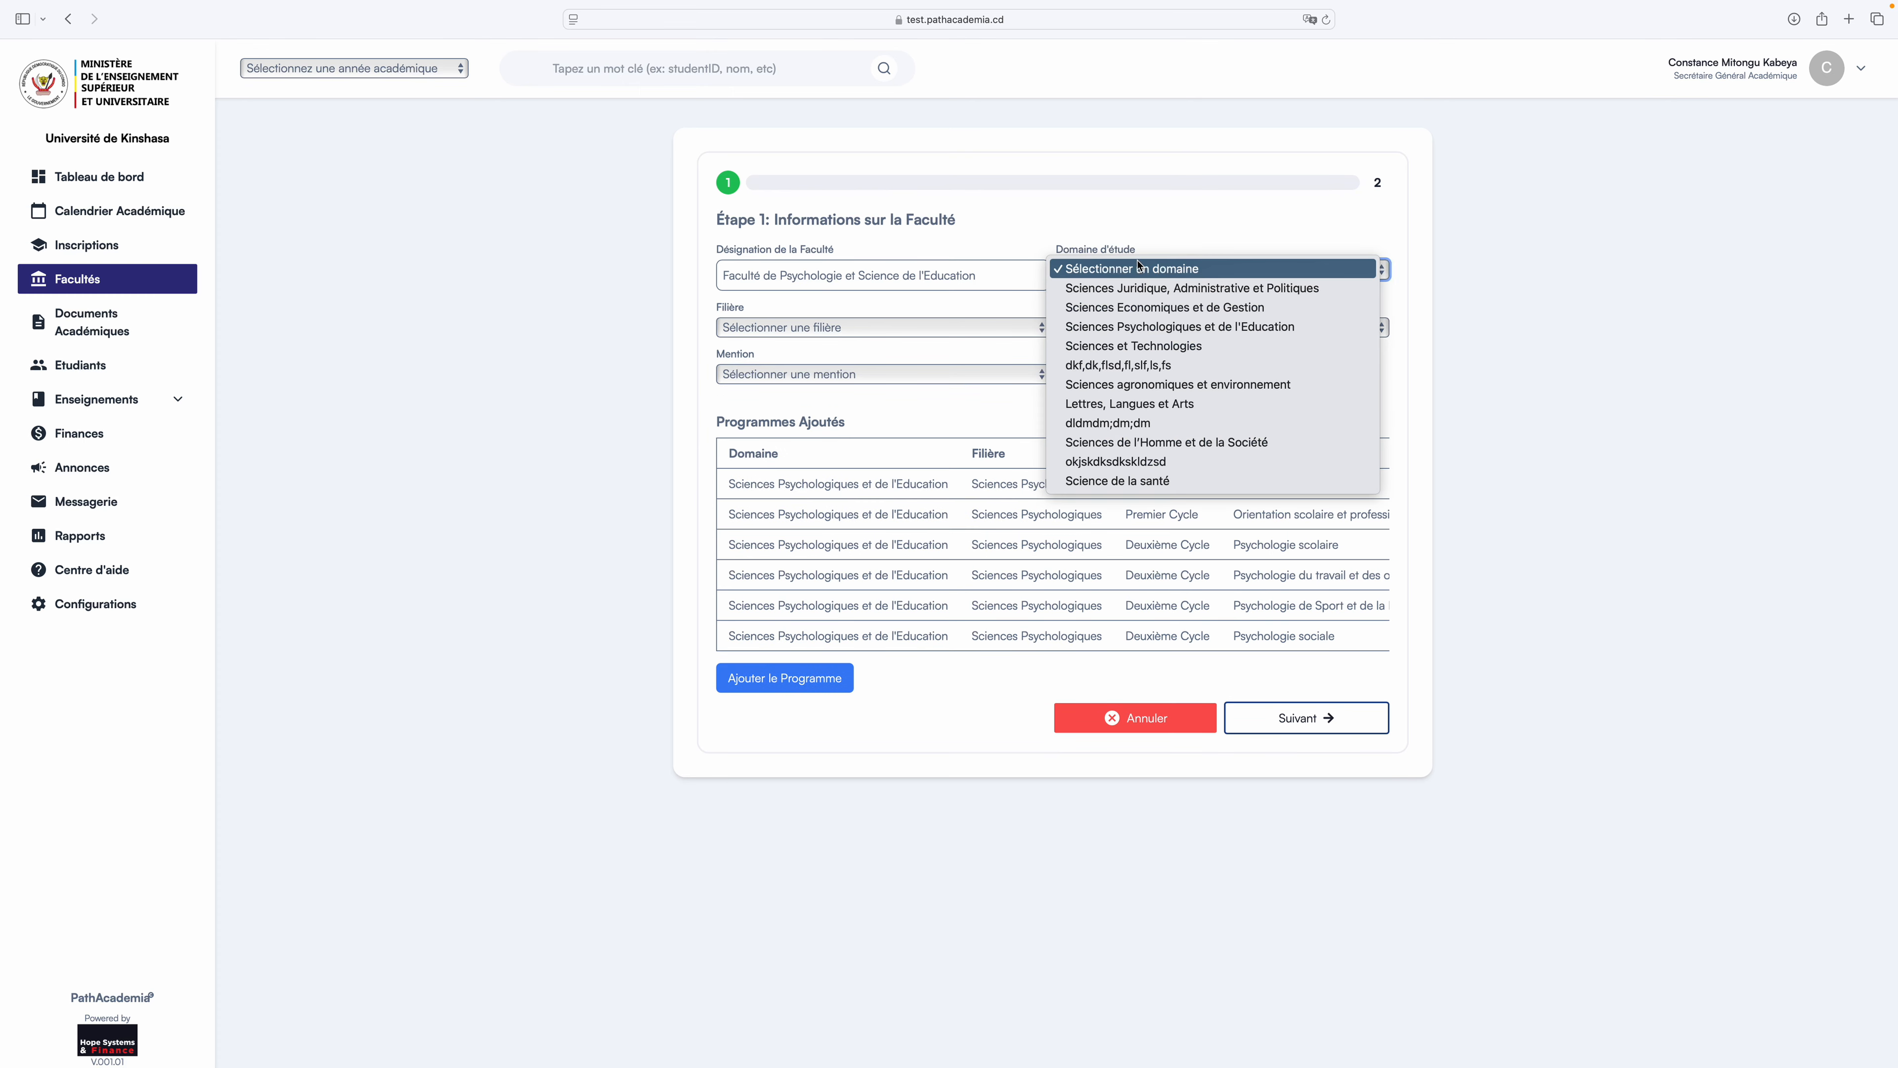
click(1178, 329)
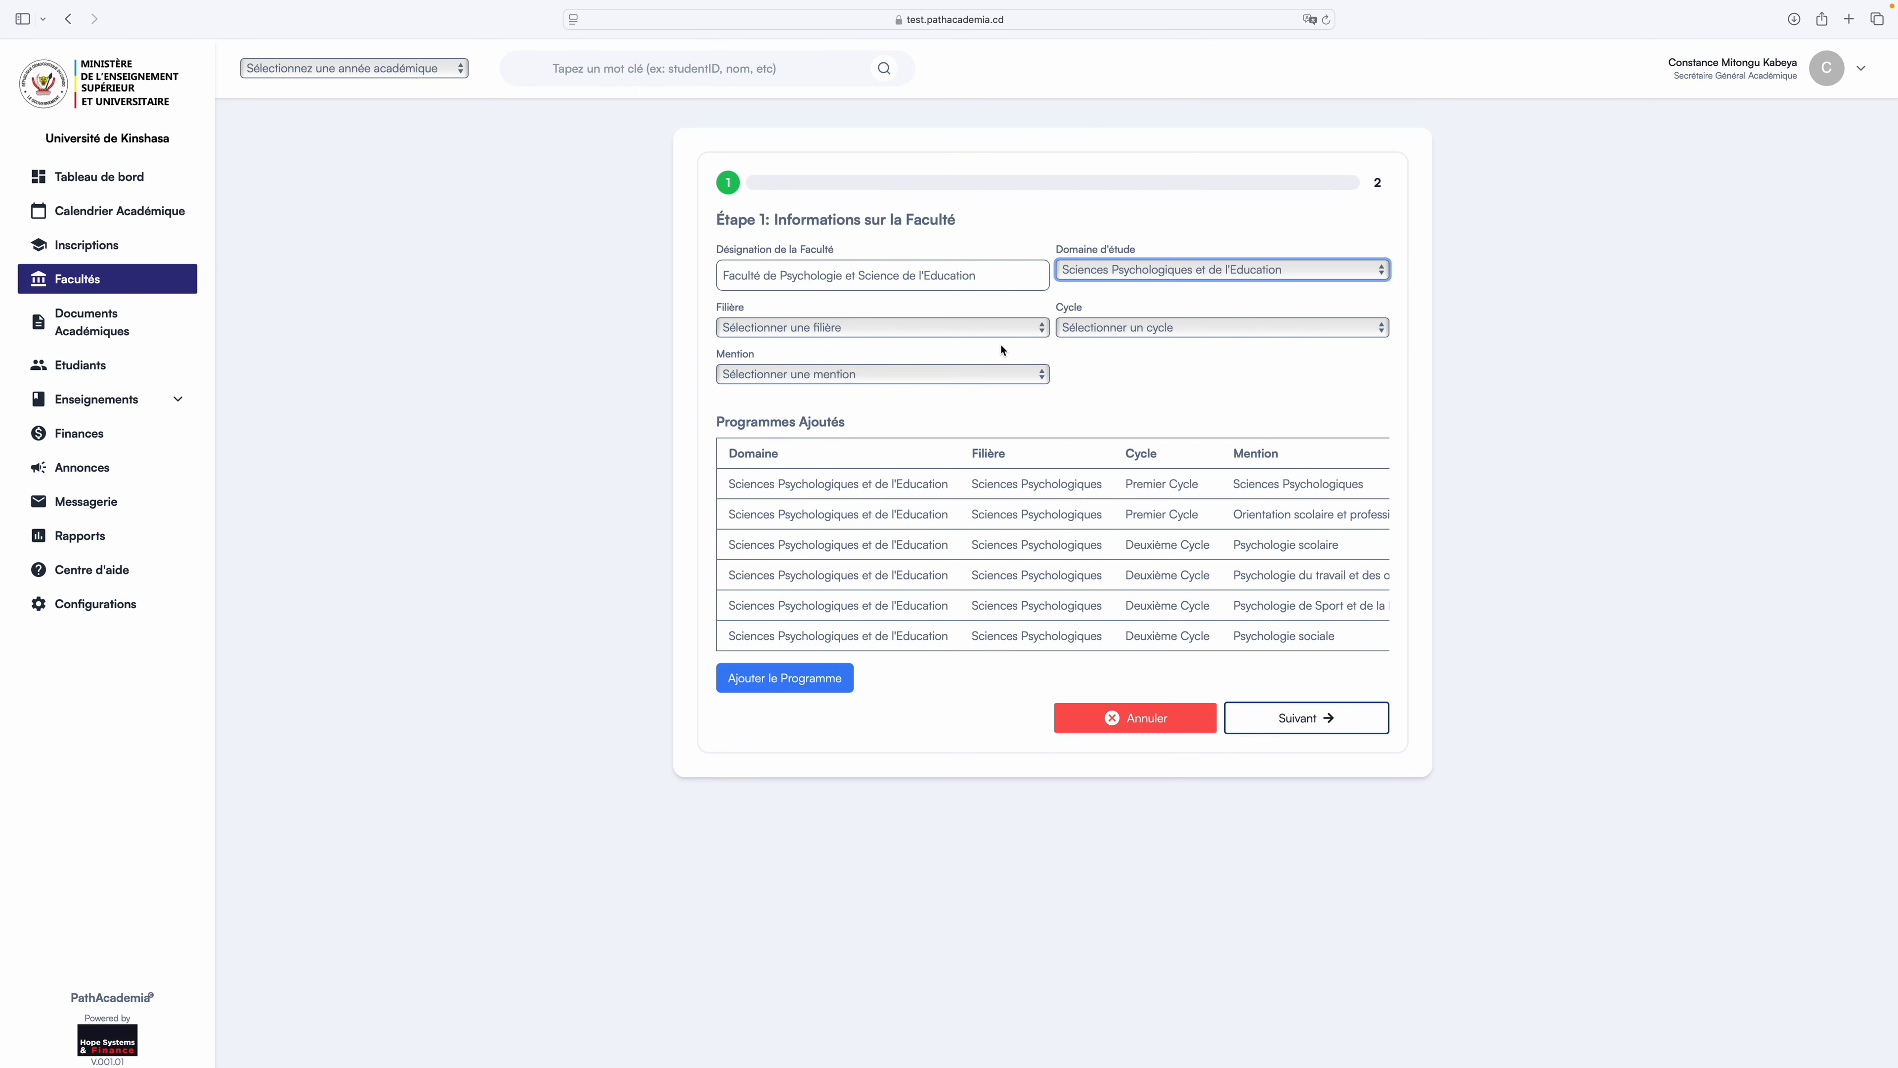
click(996, 329)
click(990, 345)
click(1108, 329)
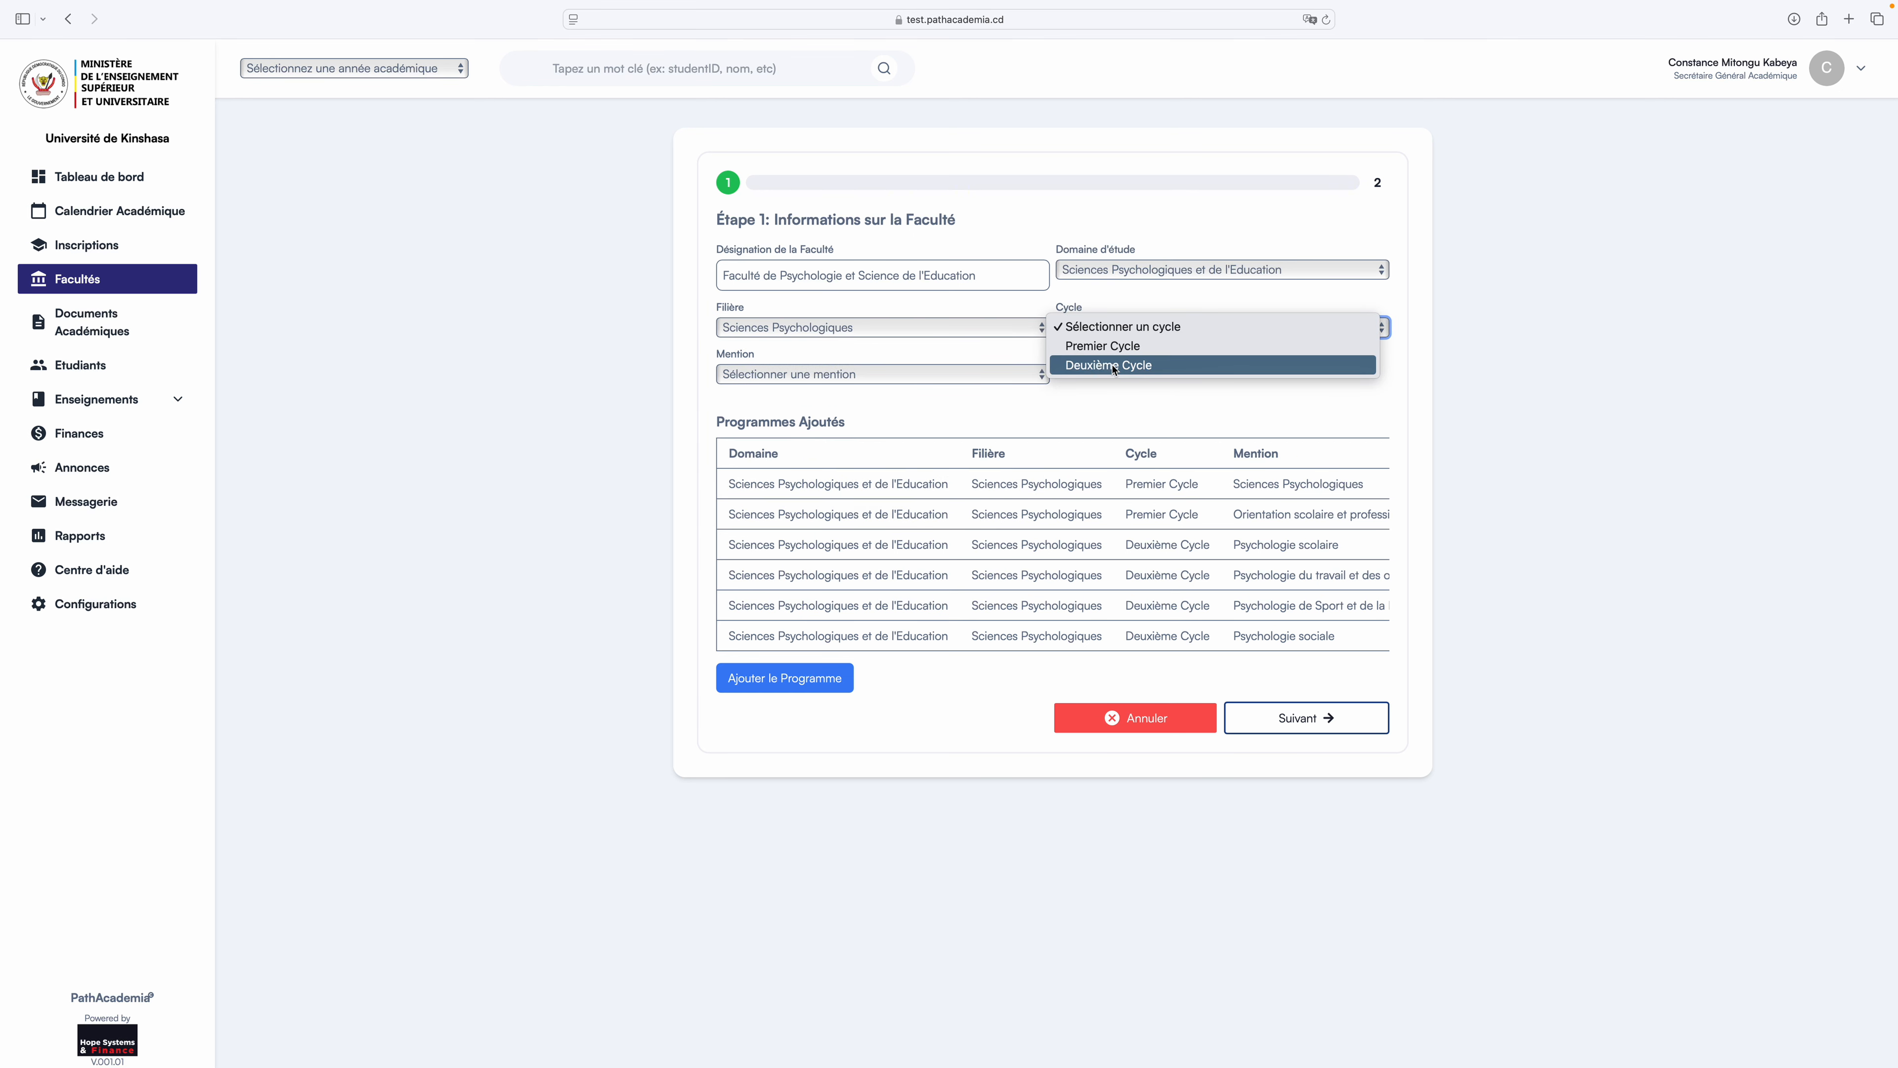
click(1112, 365)
click(971, 374)
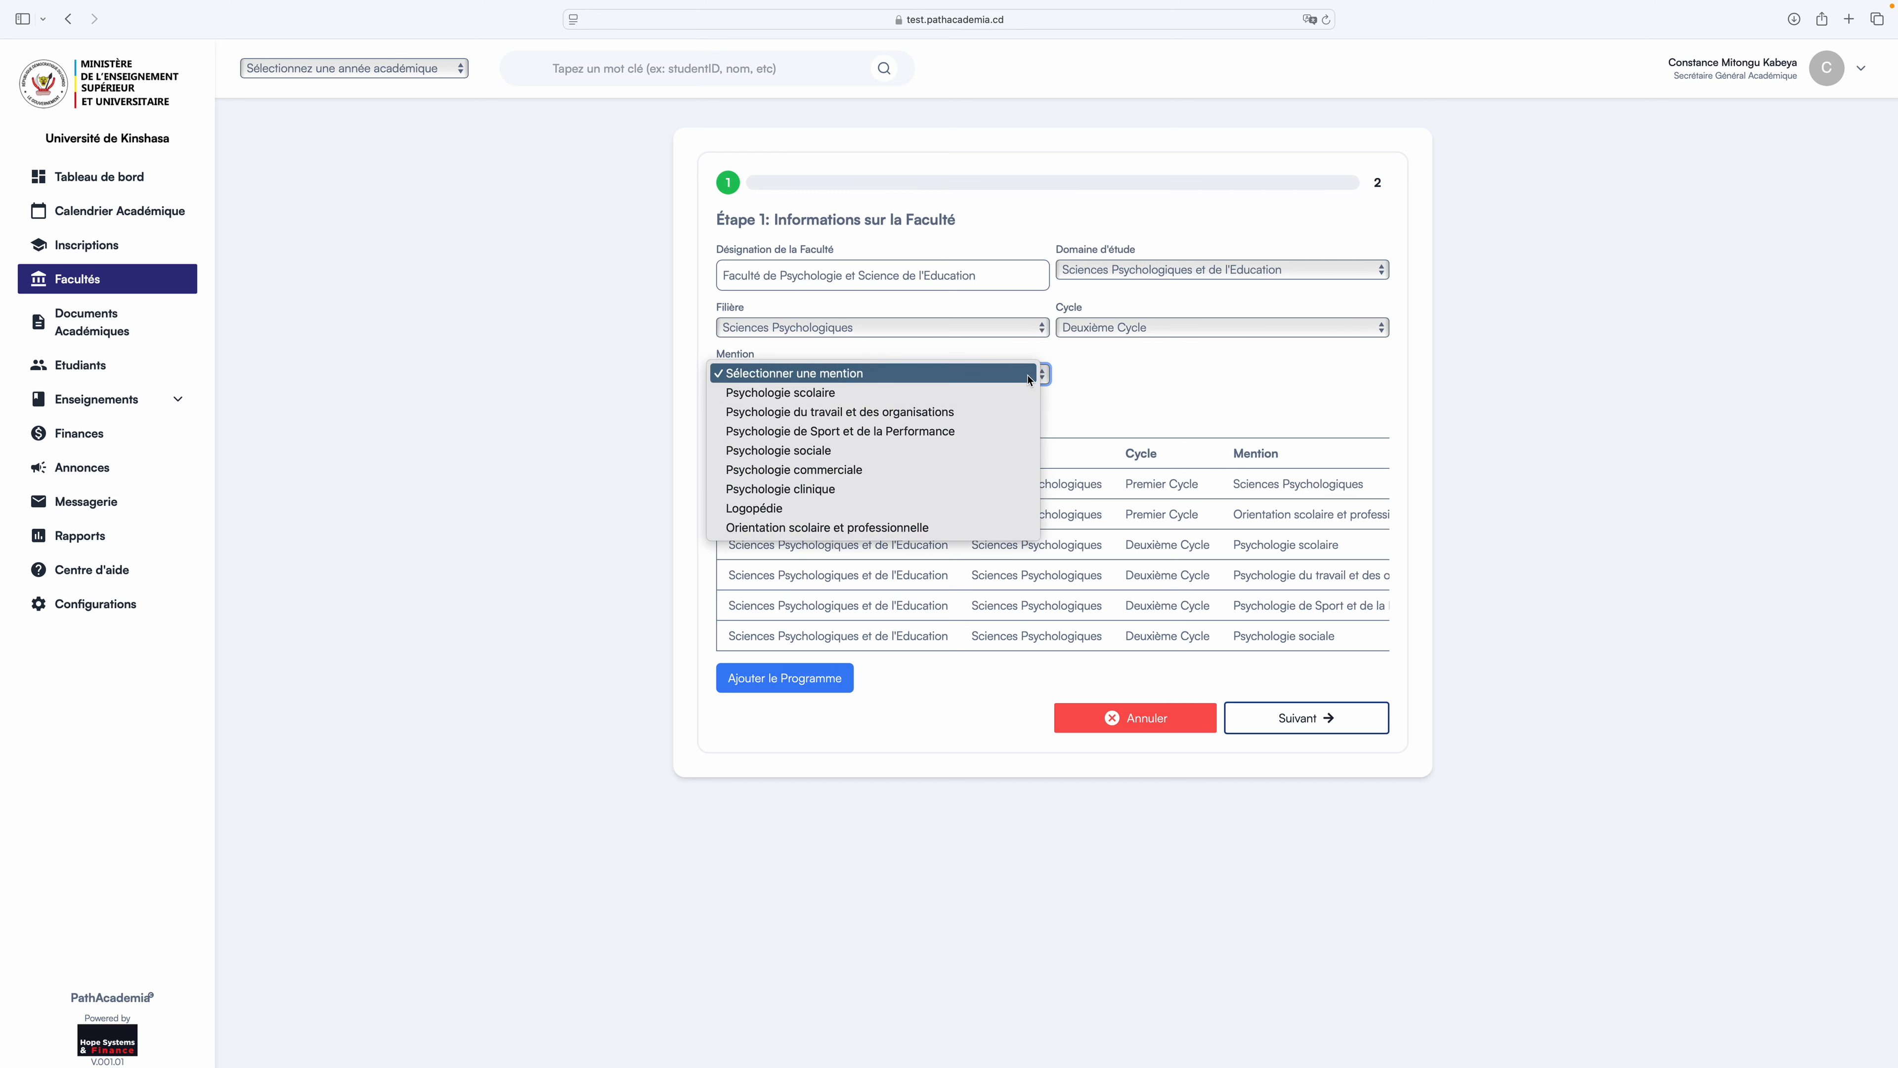
click(971, 478)
click(820, 687)
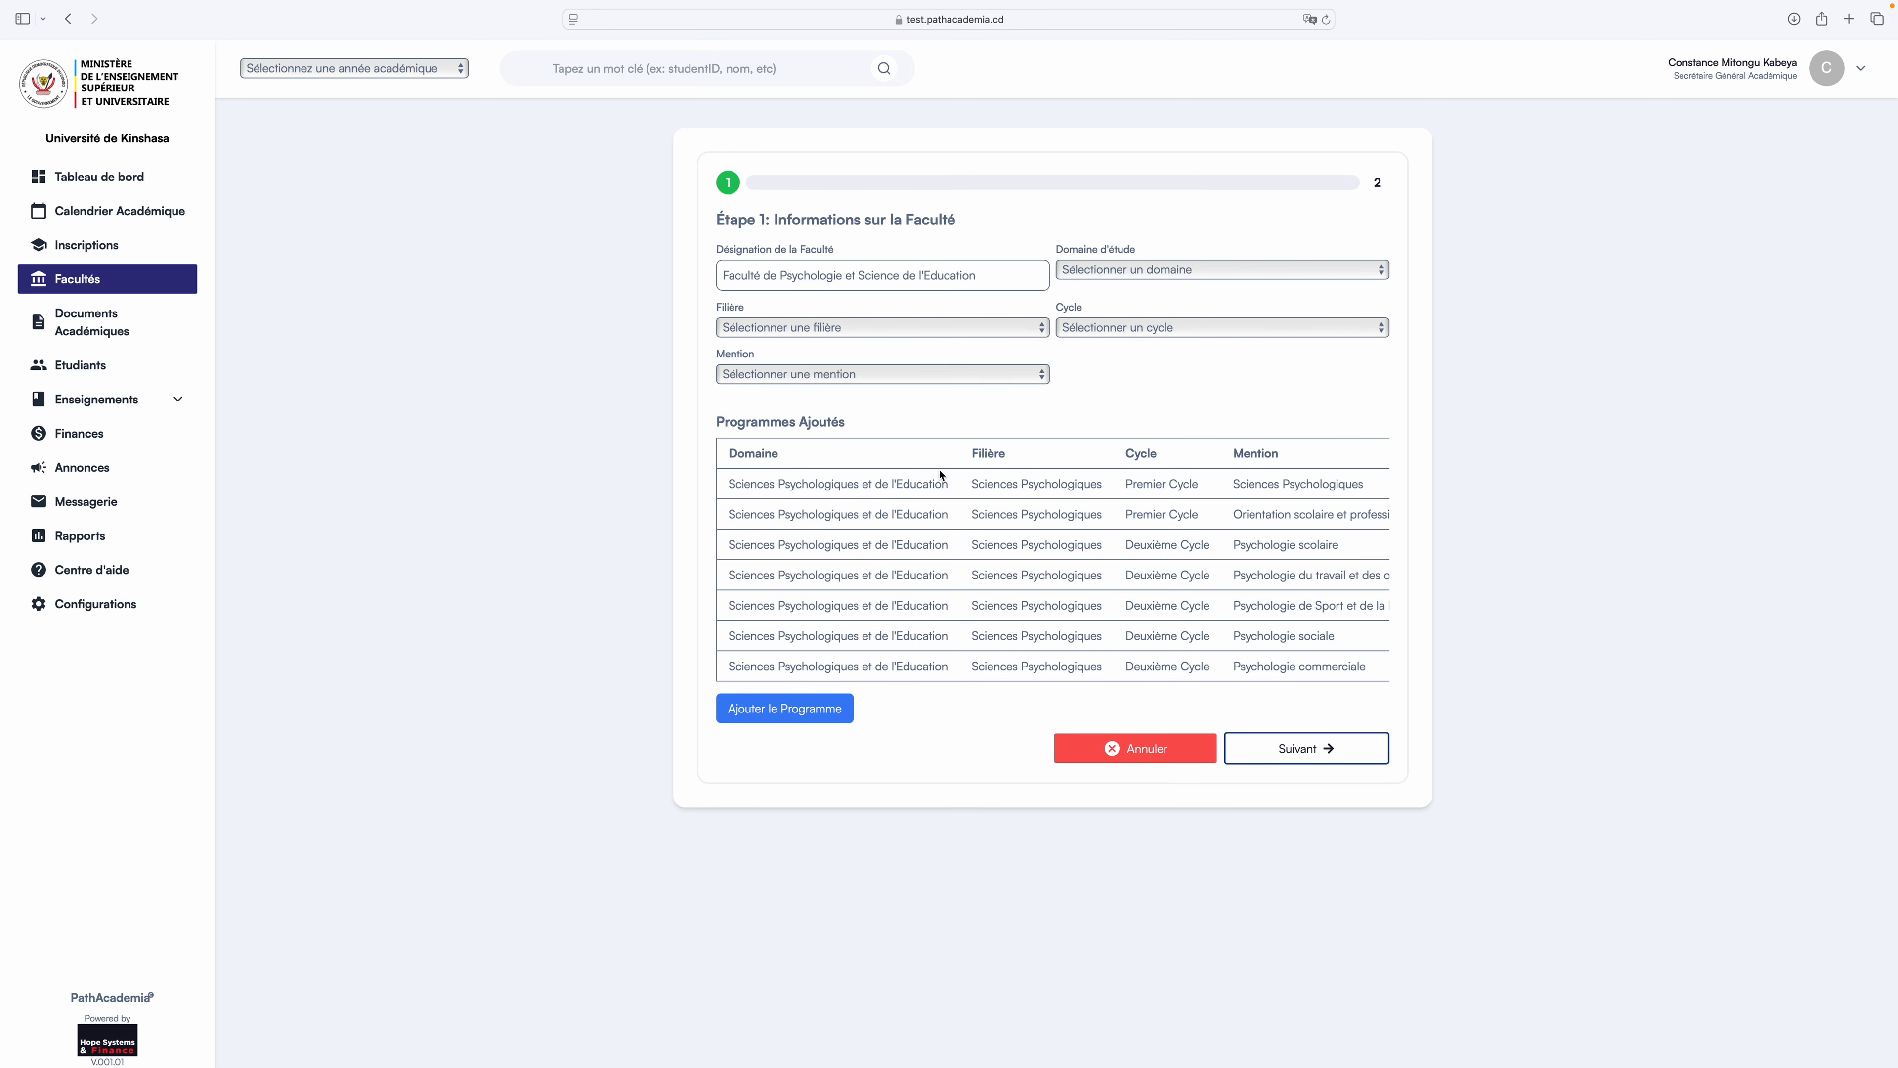
Add a programme with domain Sciences Psychologiques et de l'Education, filière Sciences Psychologiques, Deuxième Cycle and mention Psychologie clinique.
click(1088, 275)
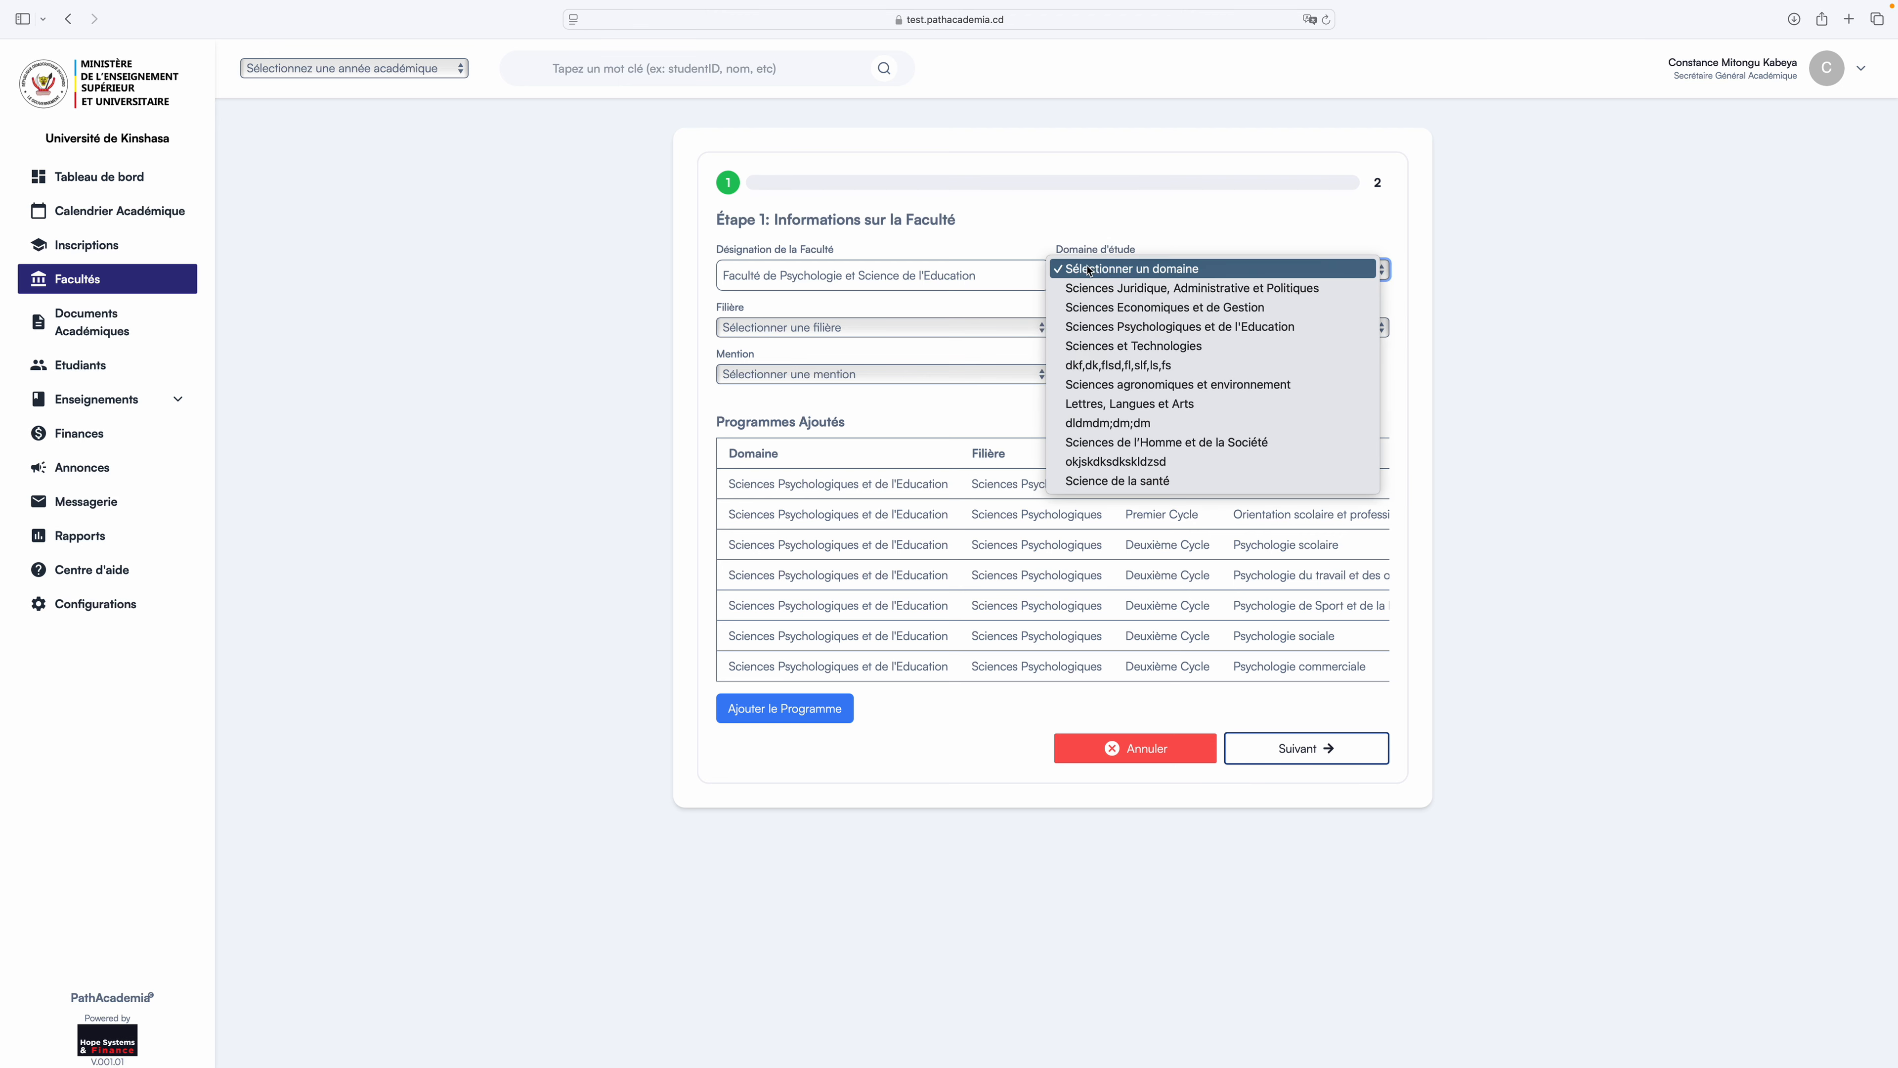
click(1115, 331)
click(1043, 329)
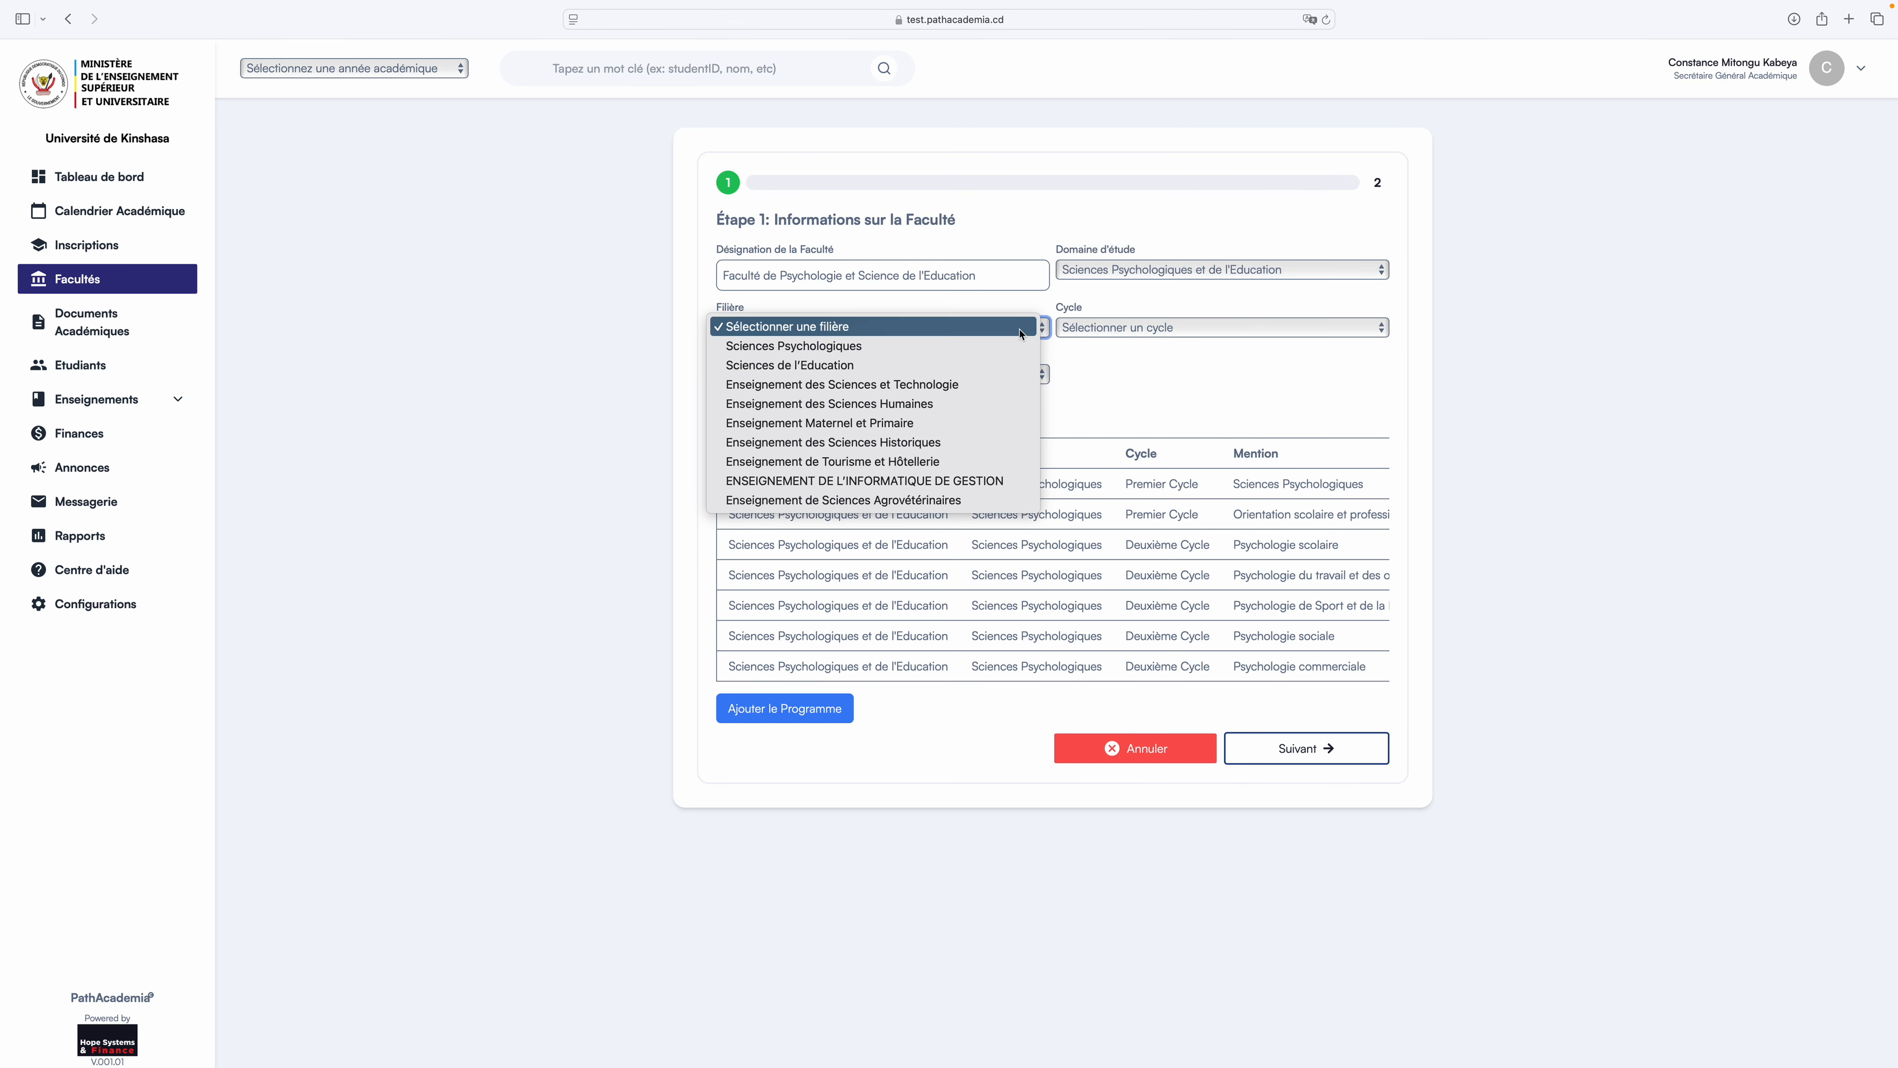
click(1002, 346)
click(1063, 330)
click(1103, 365)
click(987, 374)
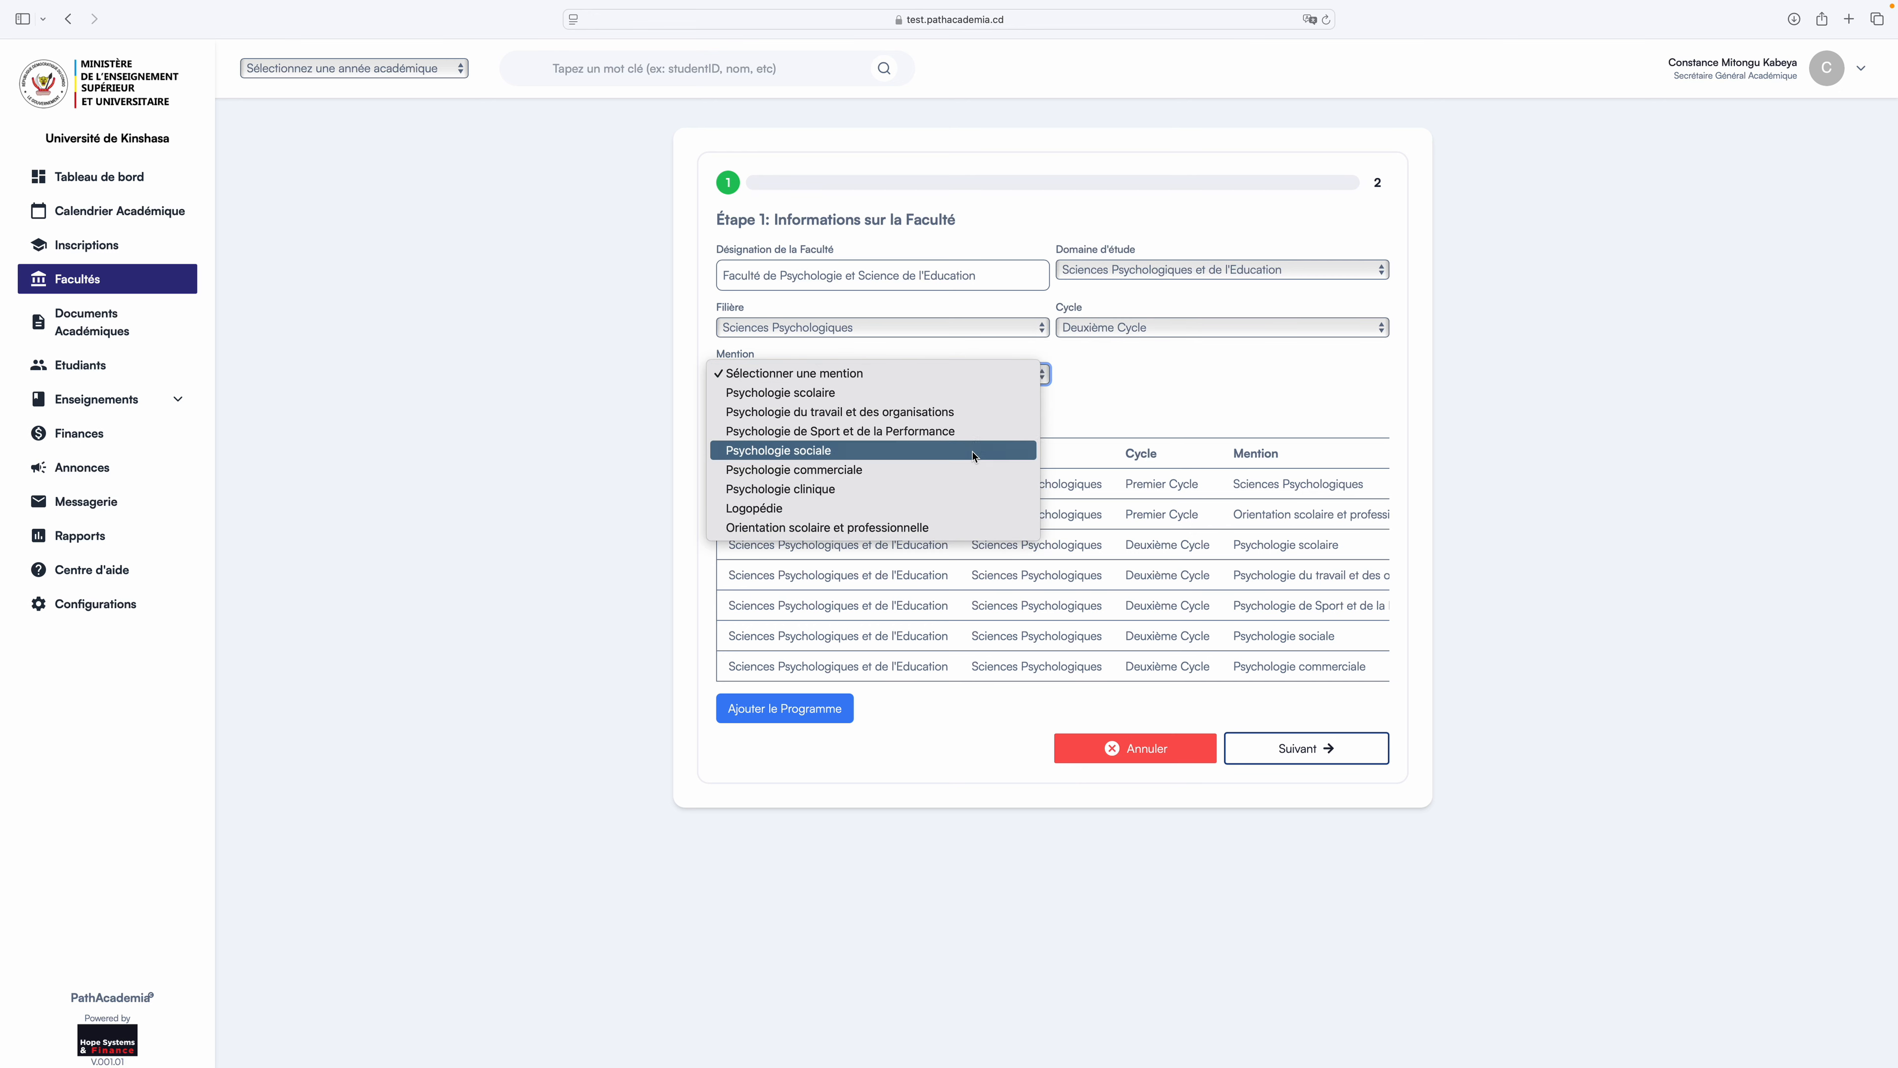
click(978, 488)
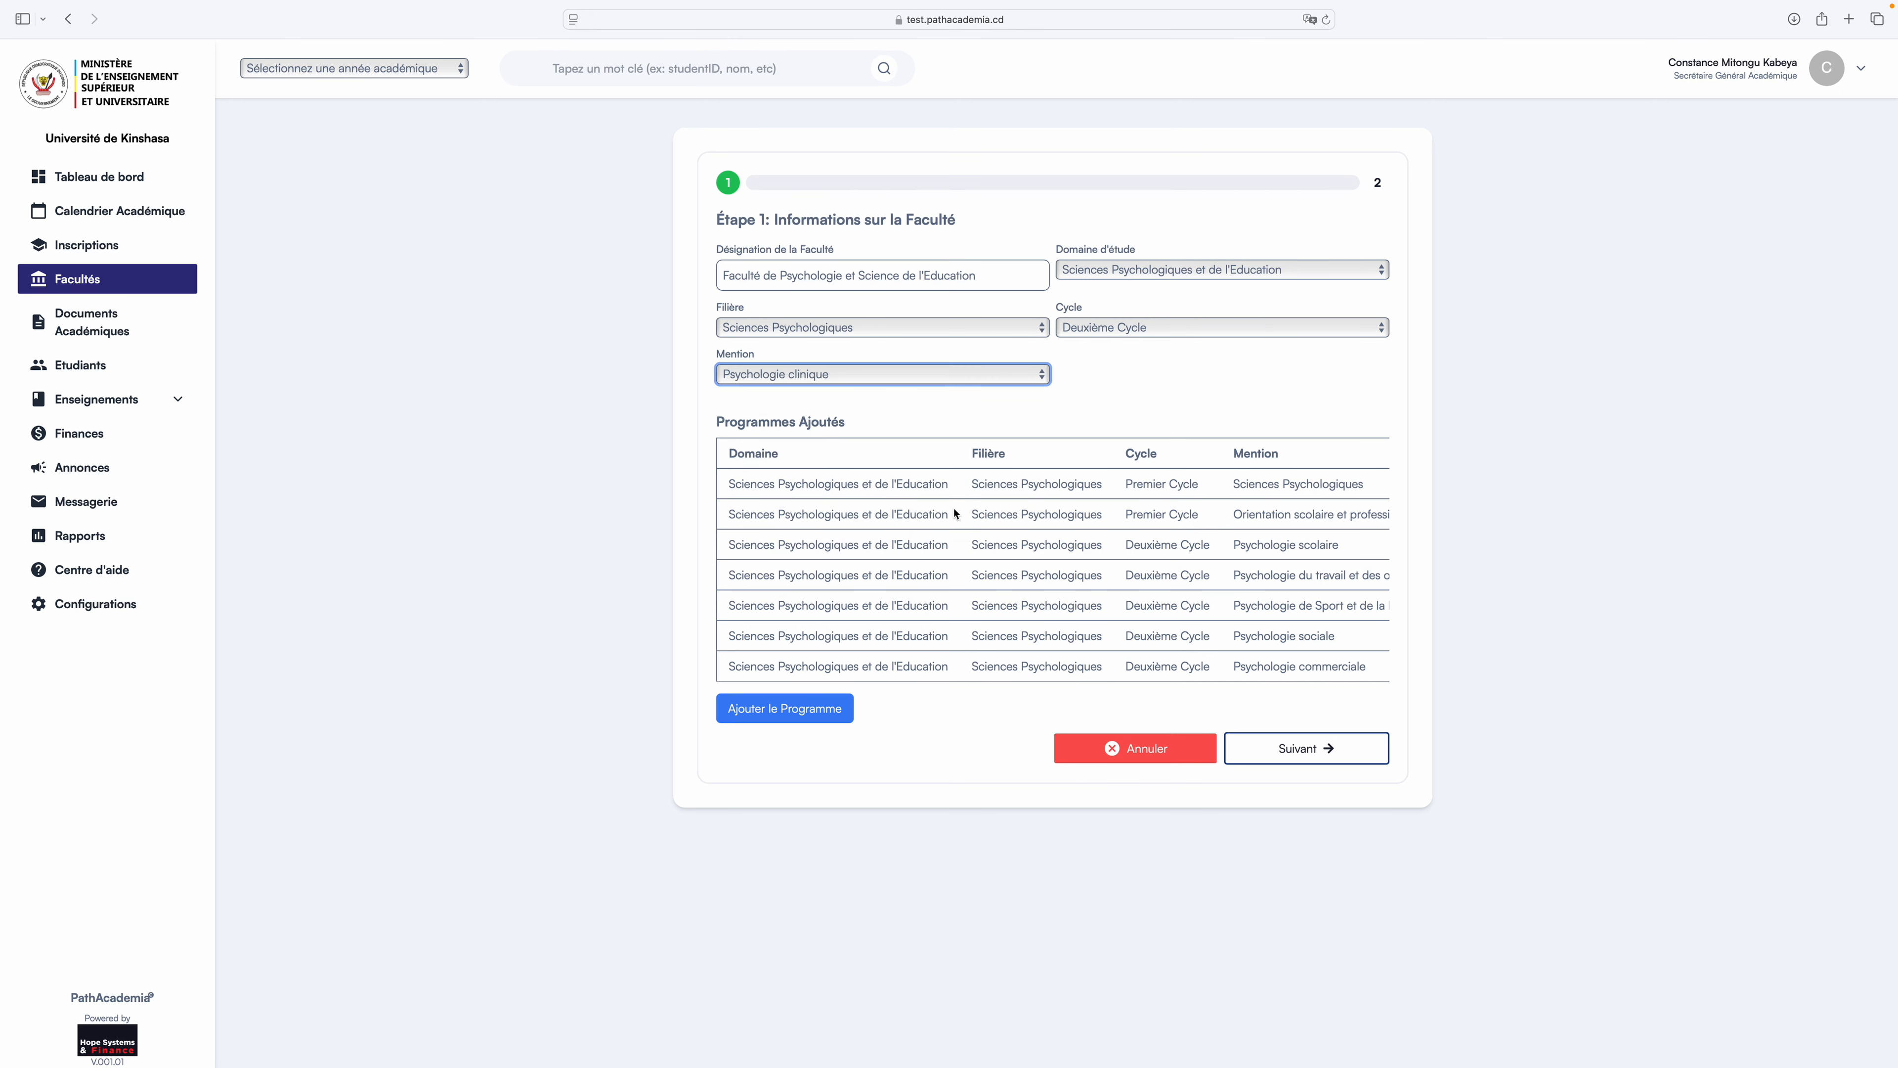
click(836, 711)
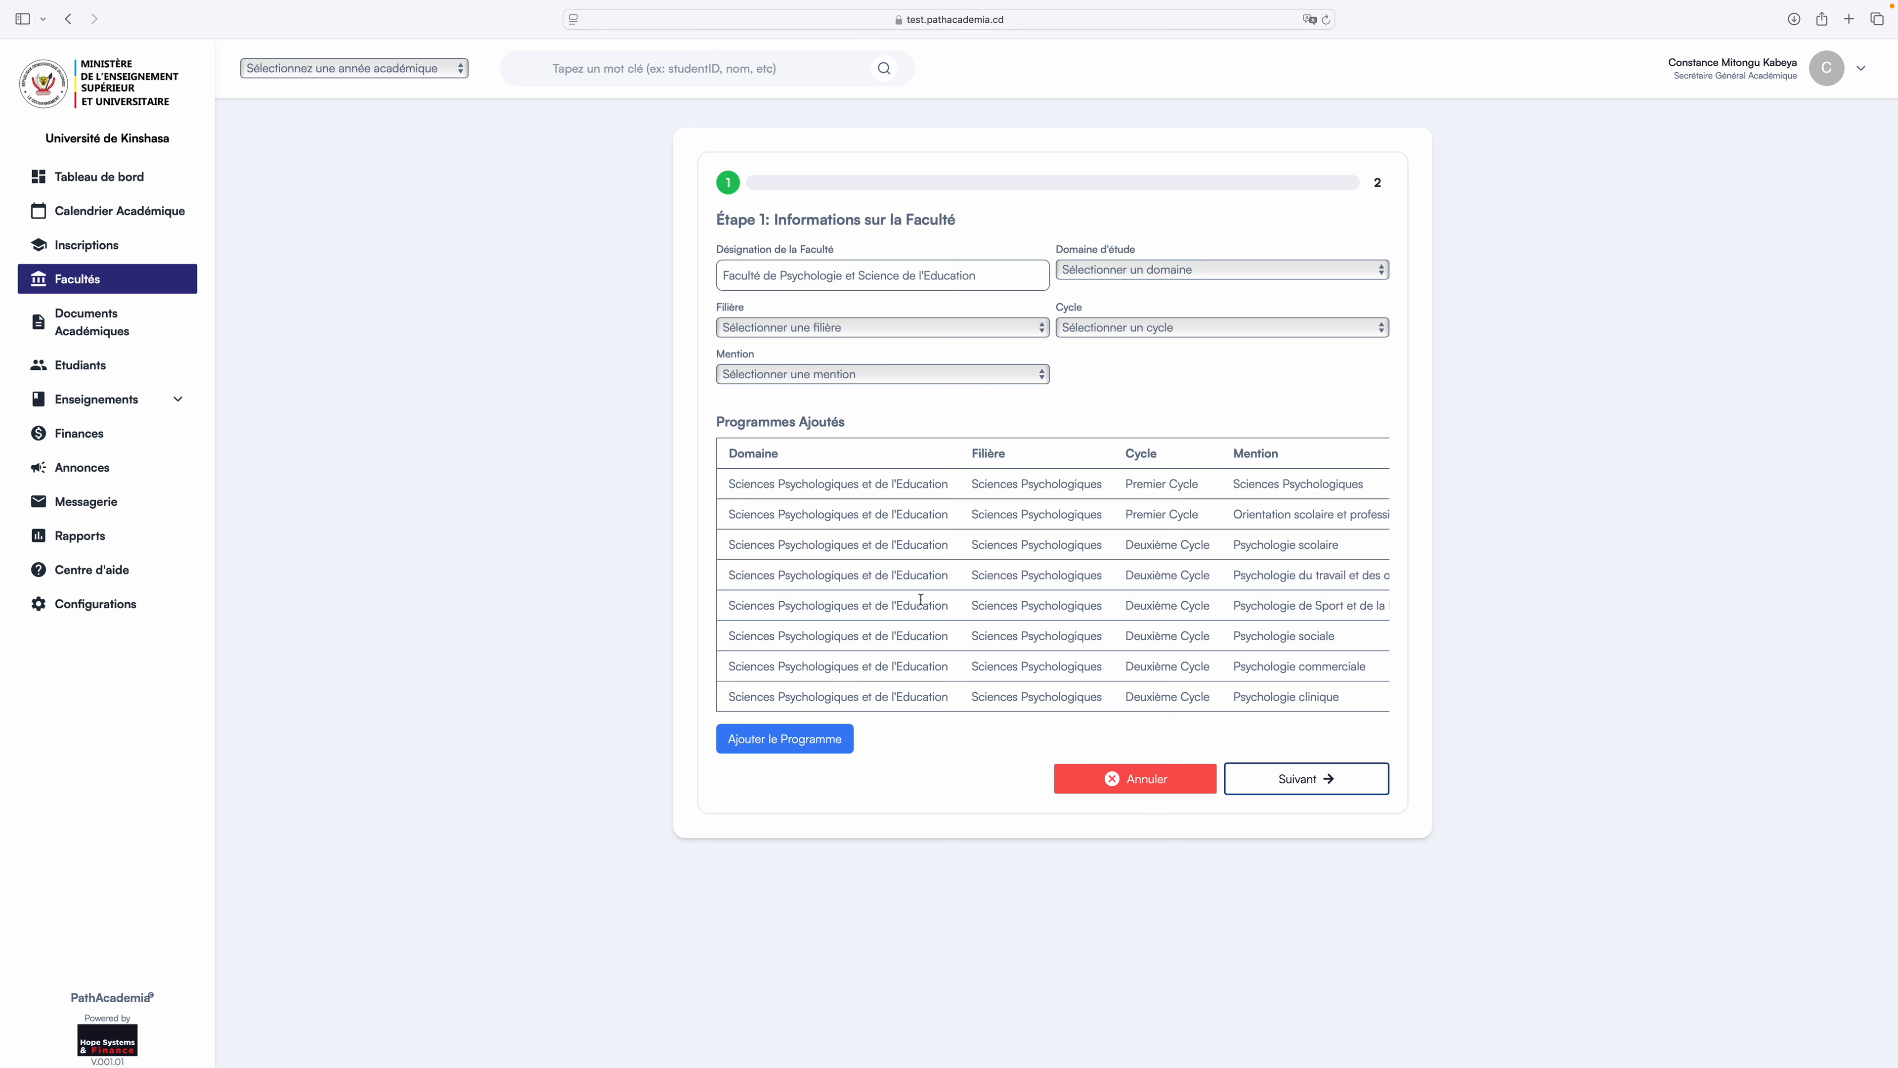
Add a programme with domain Sciences Psychologiques et de l'Education, filière Sciences Psychologiques, Deuxième Cycle and mention Logopédie.
click(1099, 281)
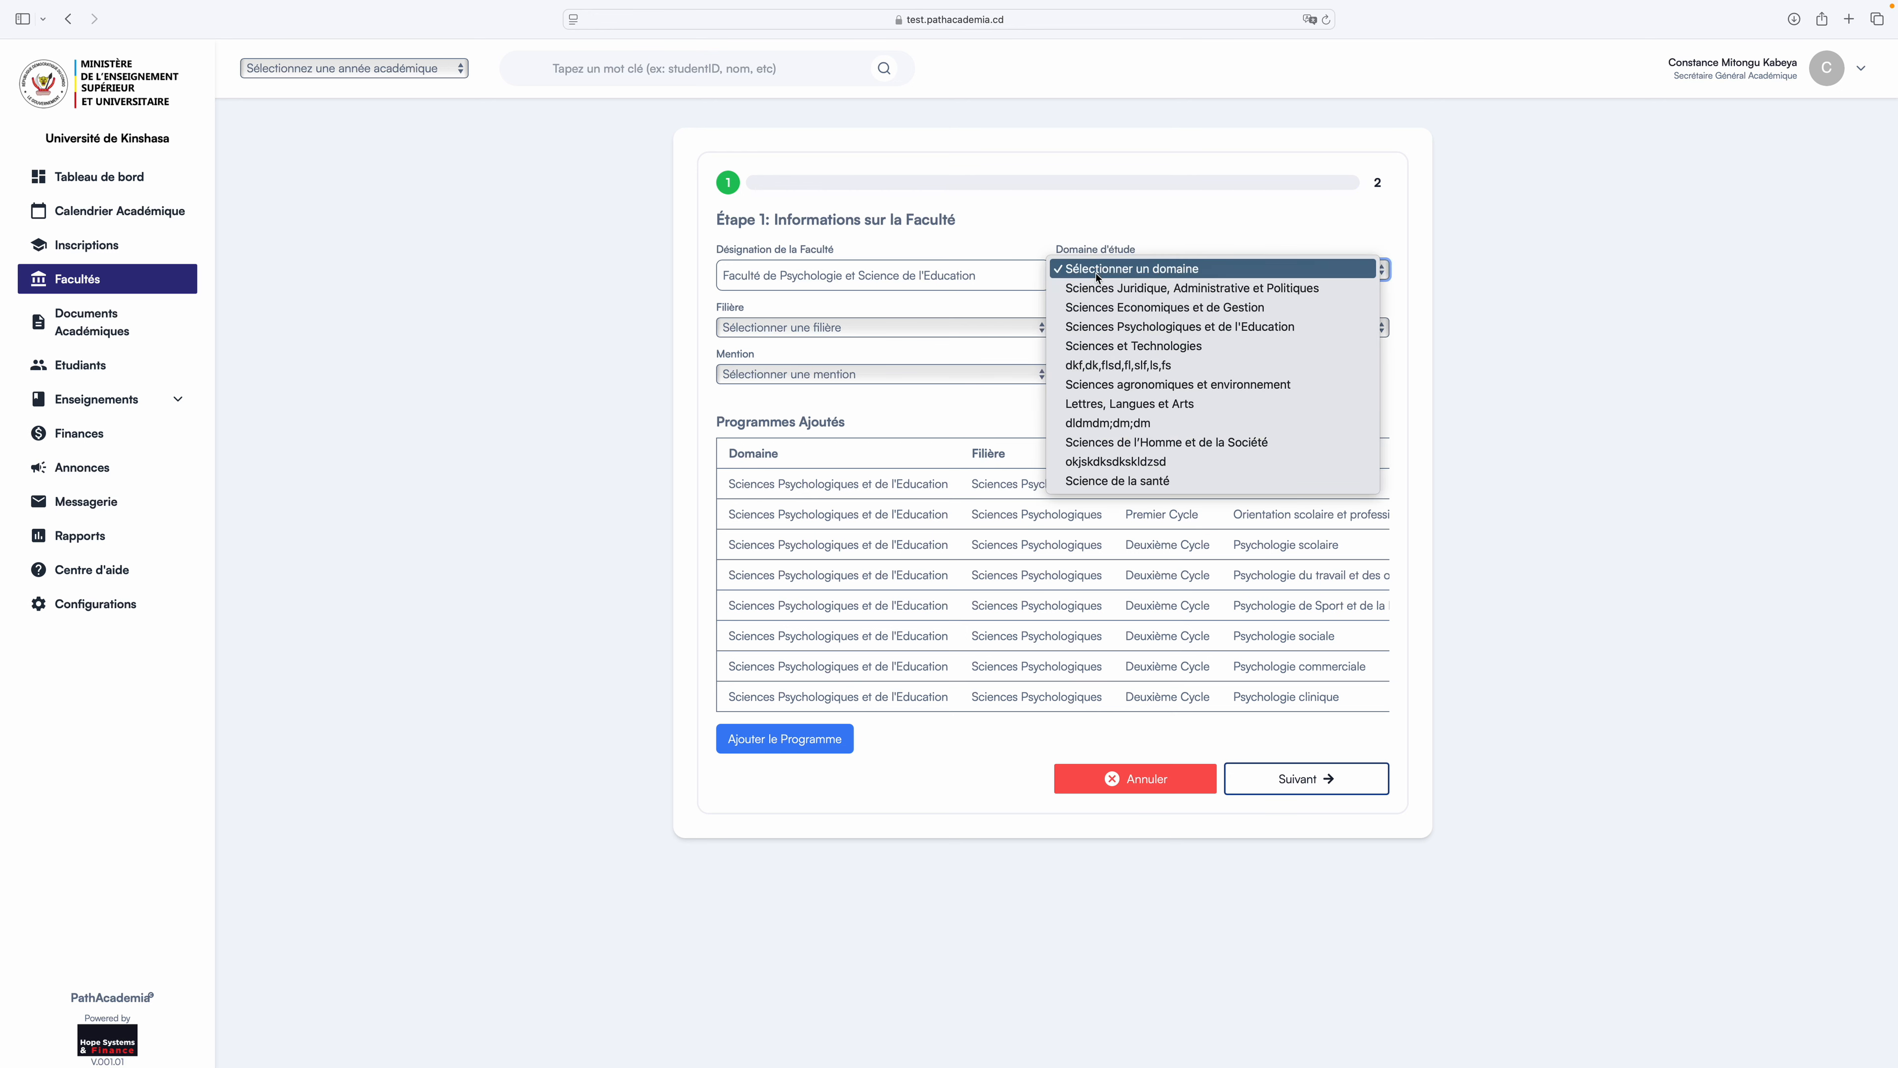
click(1098, 324)
click(1008, 330)
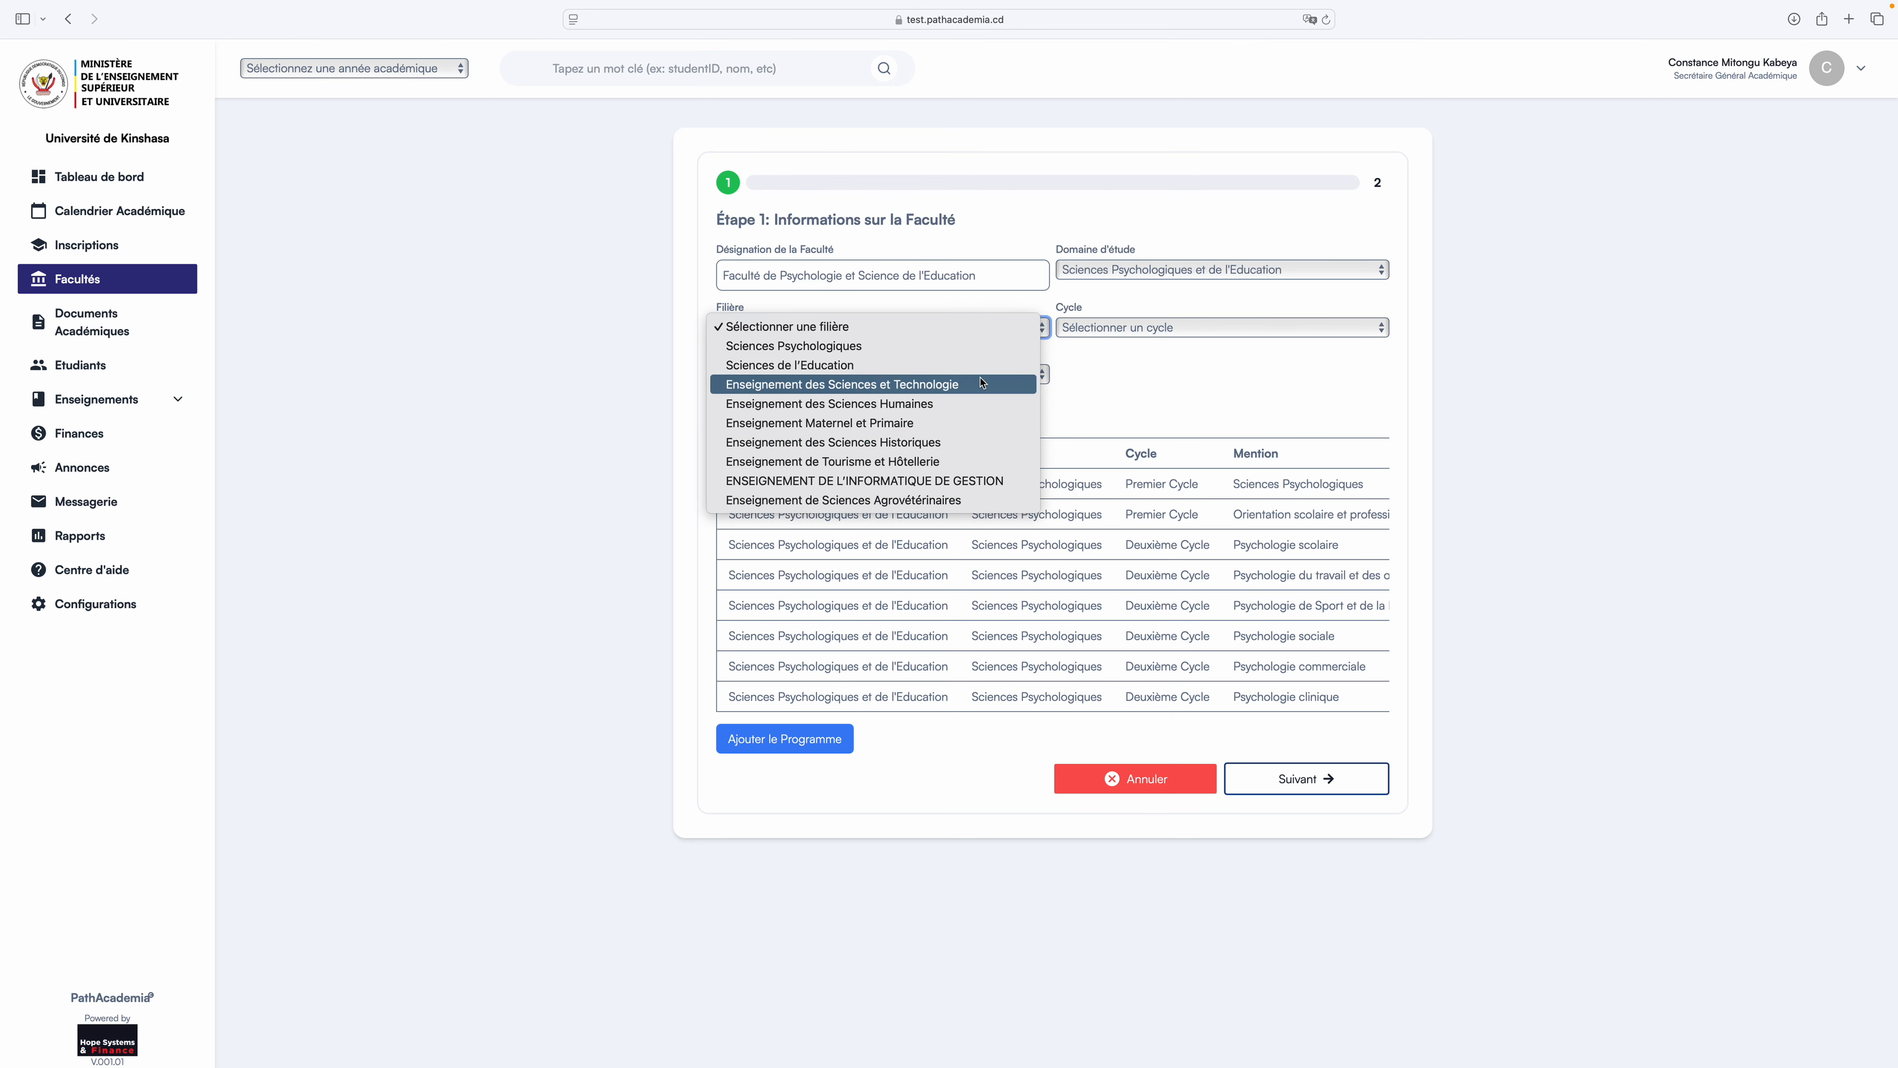
click(994, 346)
click(1083, 327)
click(1092, 365)
click(993, 377)
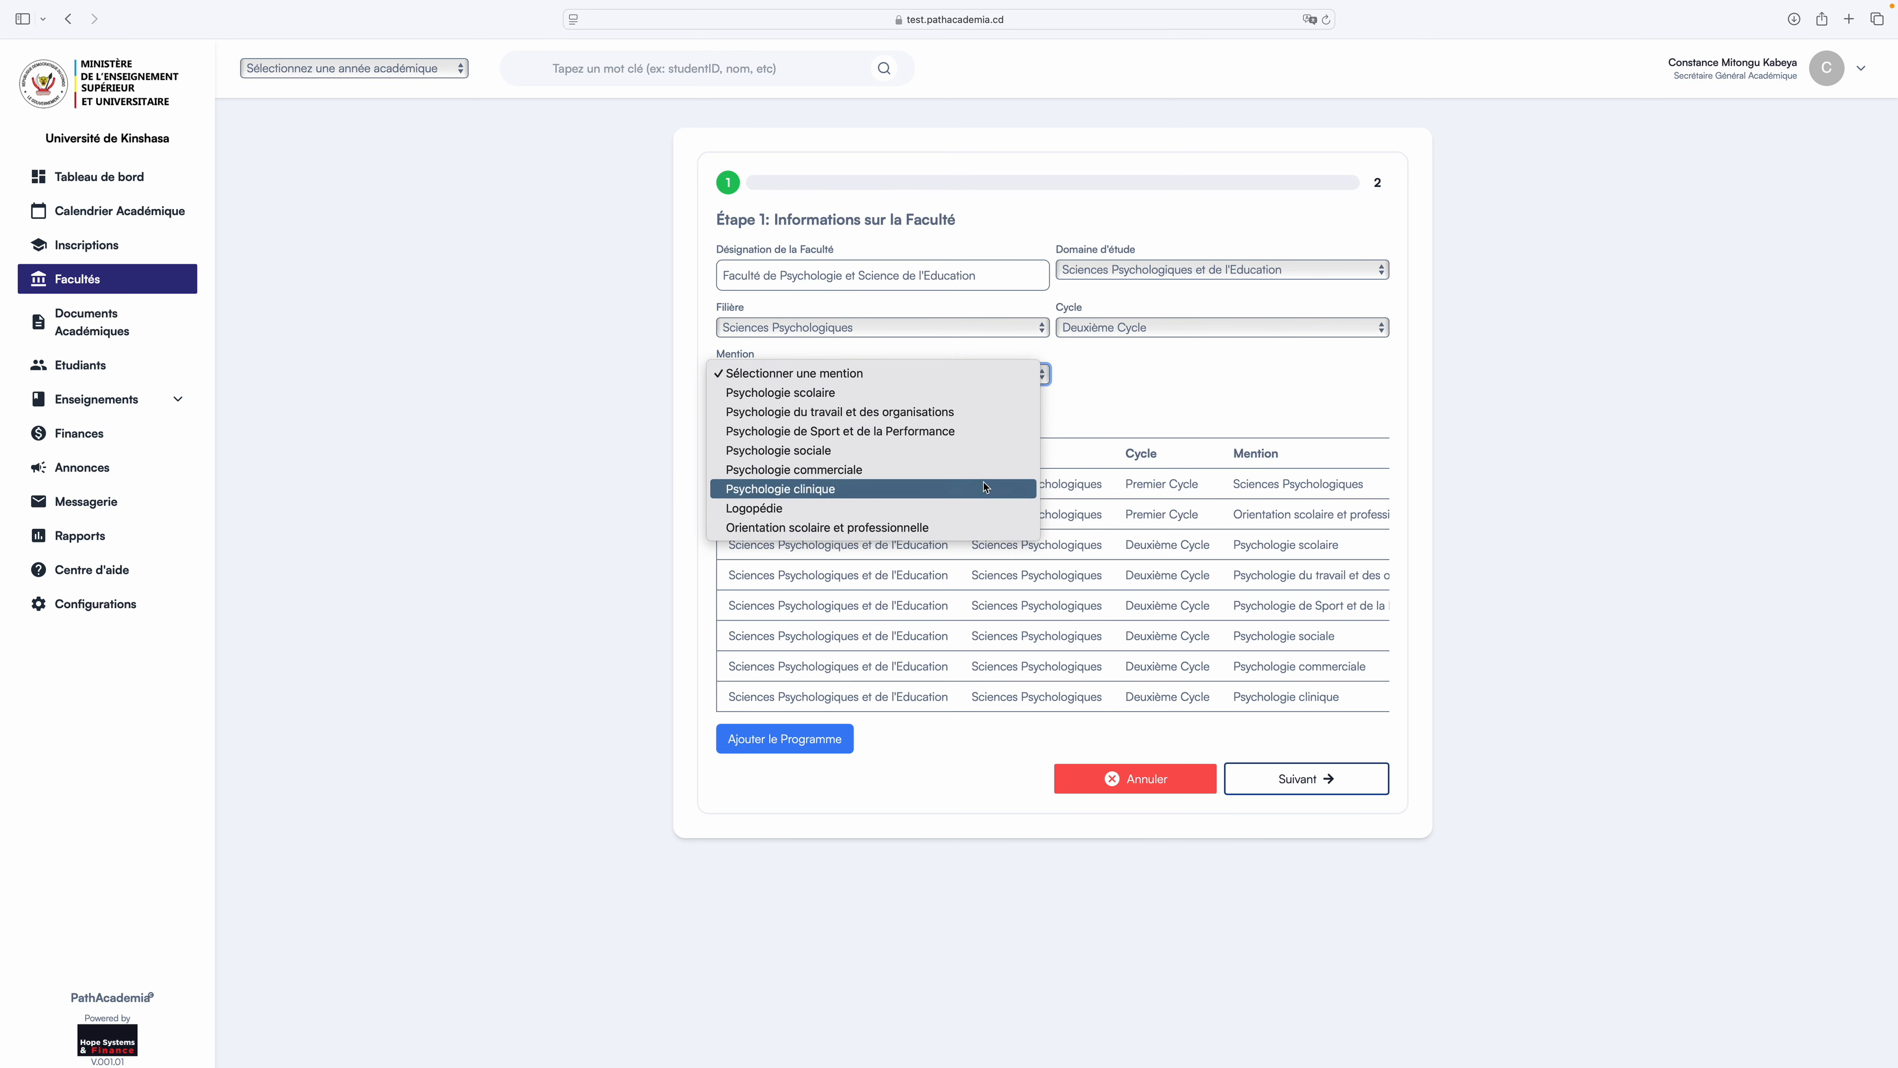
click(990, 511)
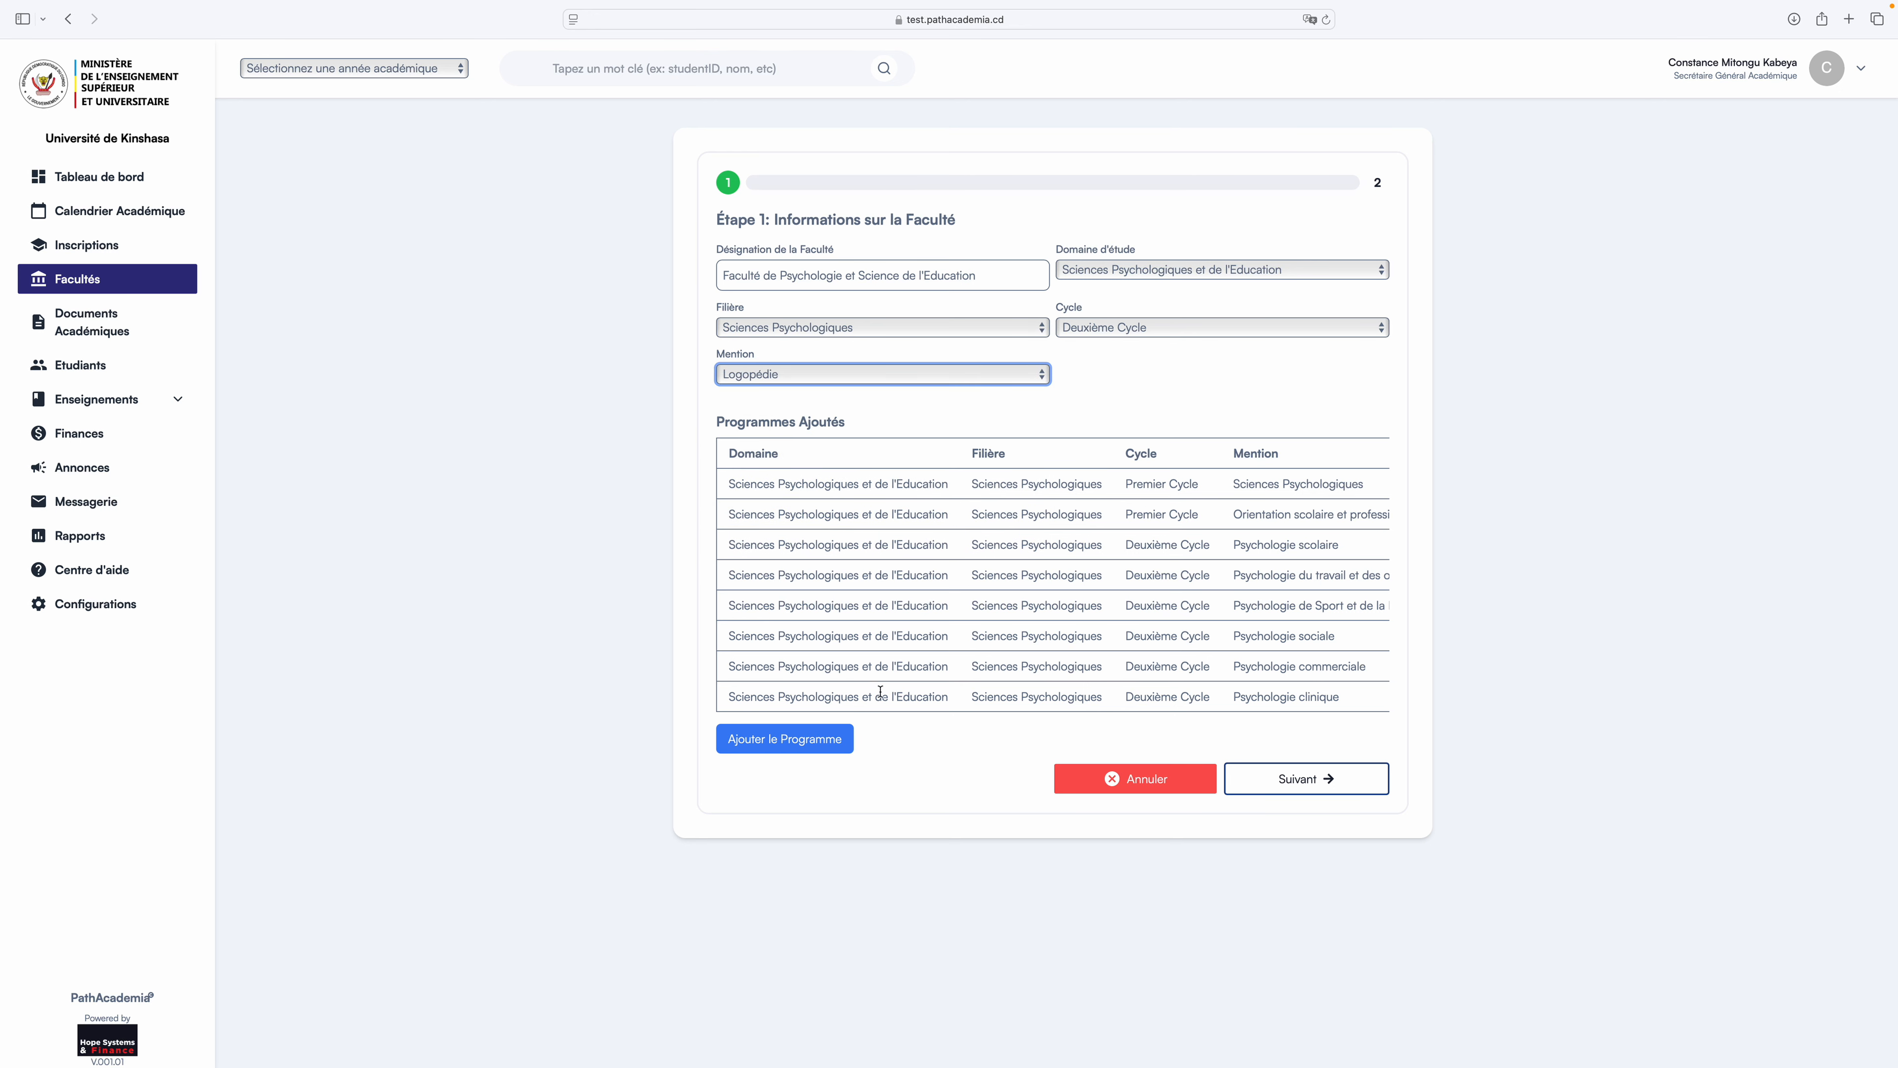
click(808, 748)
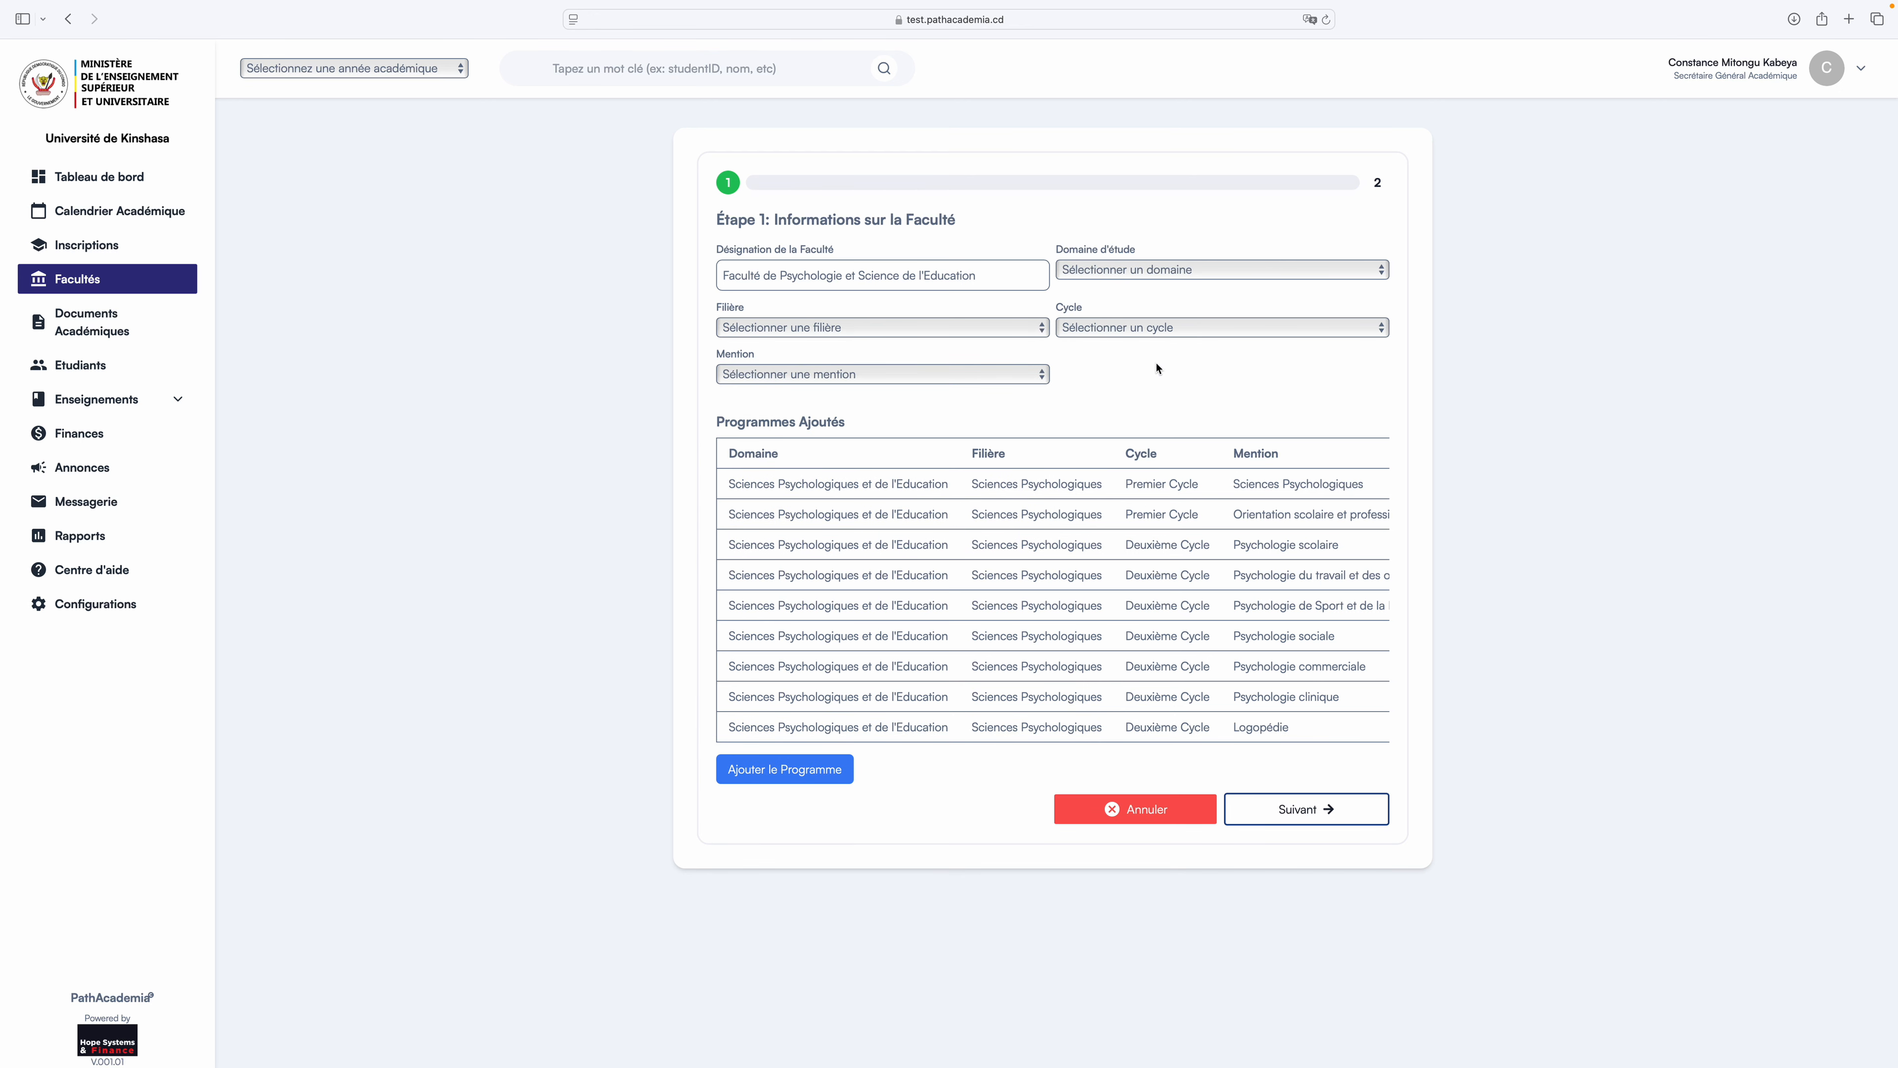
Add a programme with domain Sciences Psychologiques et de l'Education, filière Sciences Psychologiques, Deuxième Cycle and mention Orientation scolaire et professionnelle.
click(1106, 270)
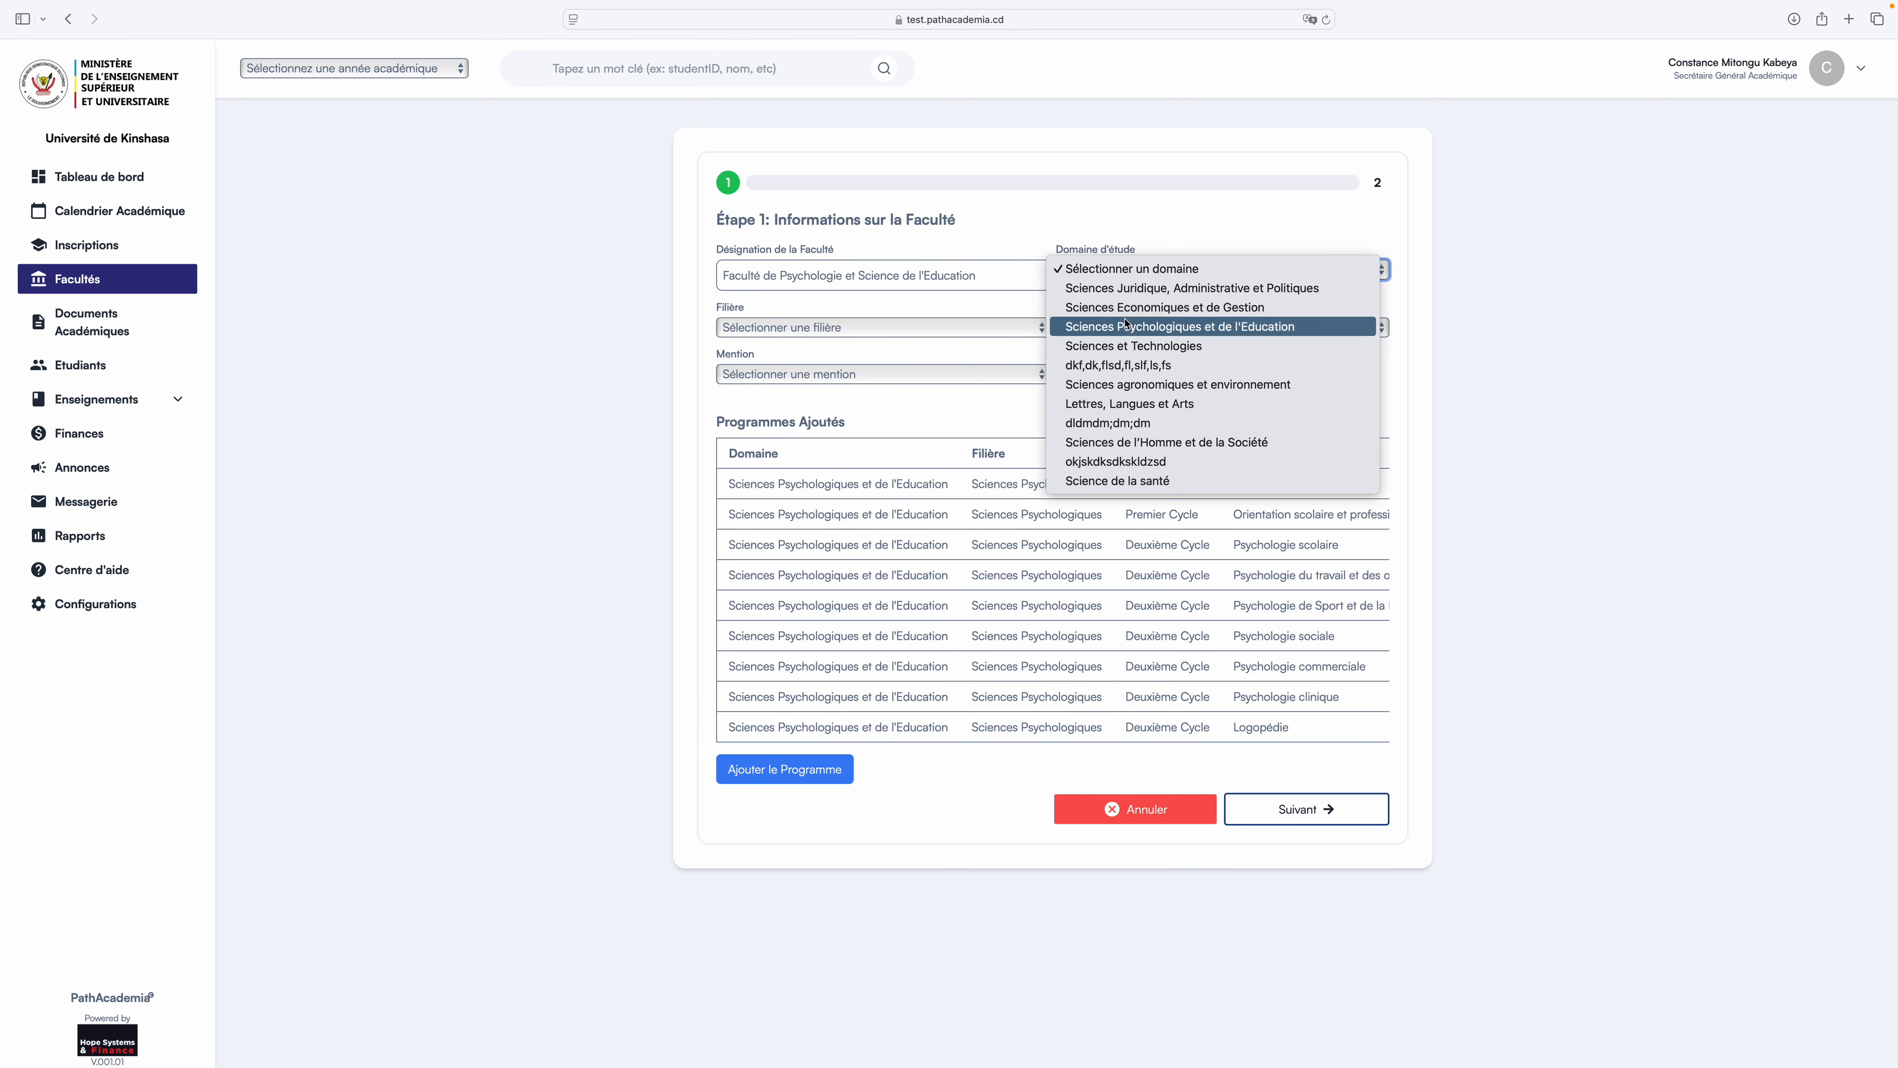
click(1085, 328)
click(1035, 327)
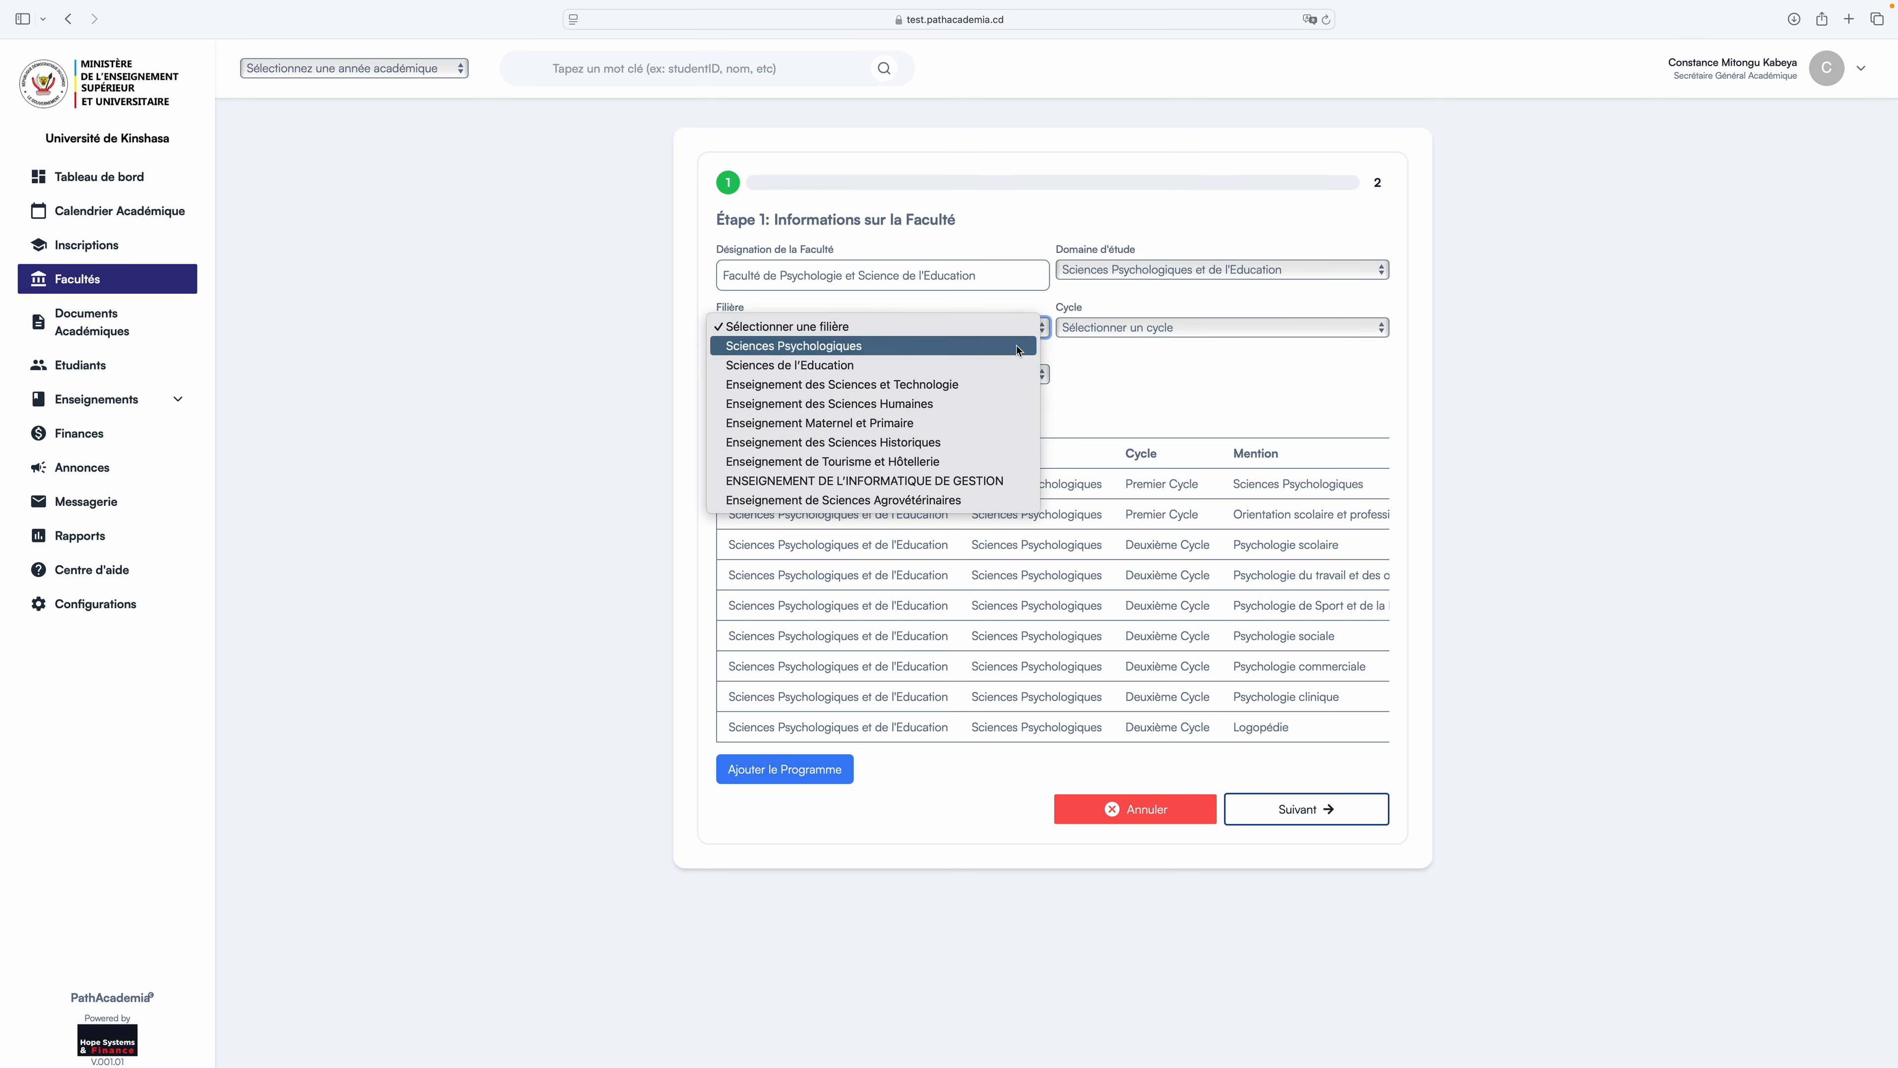
click(1036, 346)
click(1122, 328)
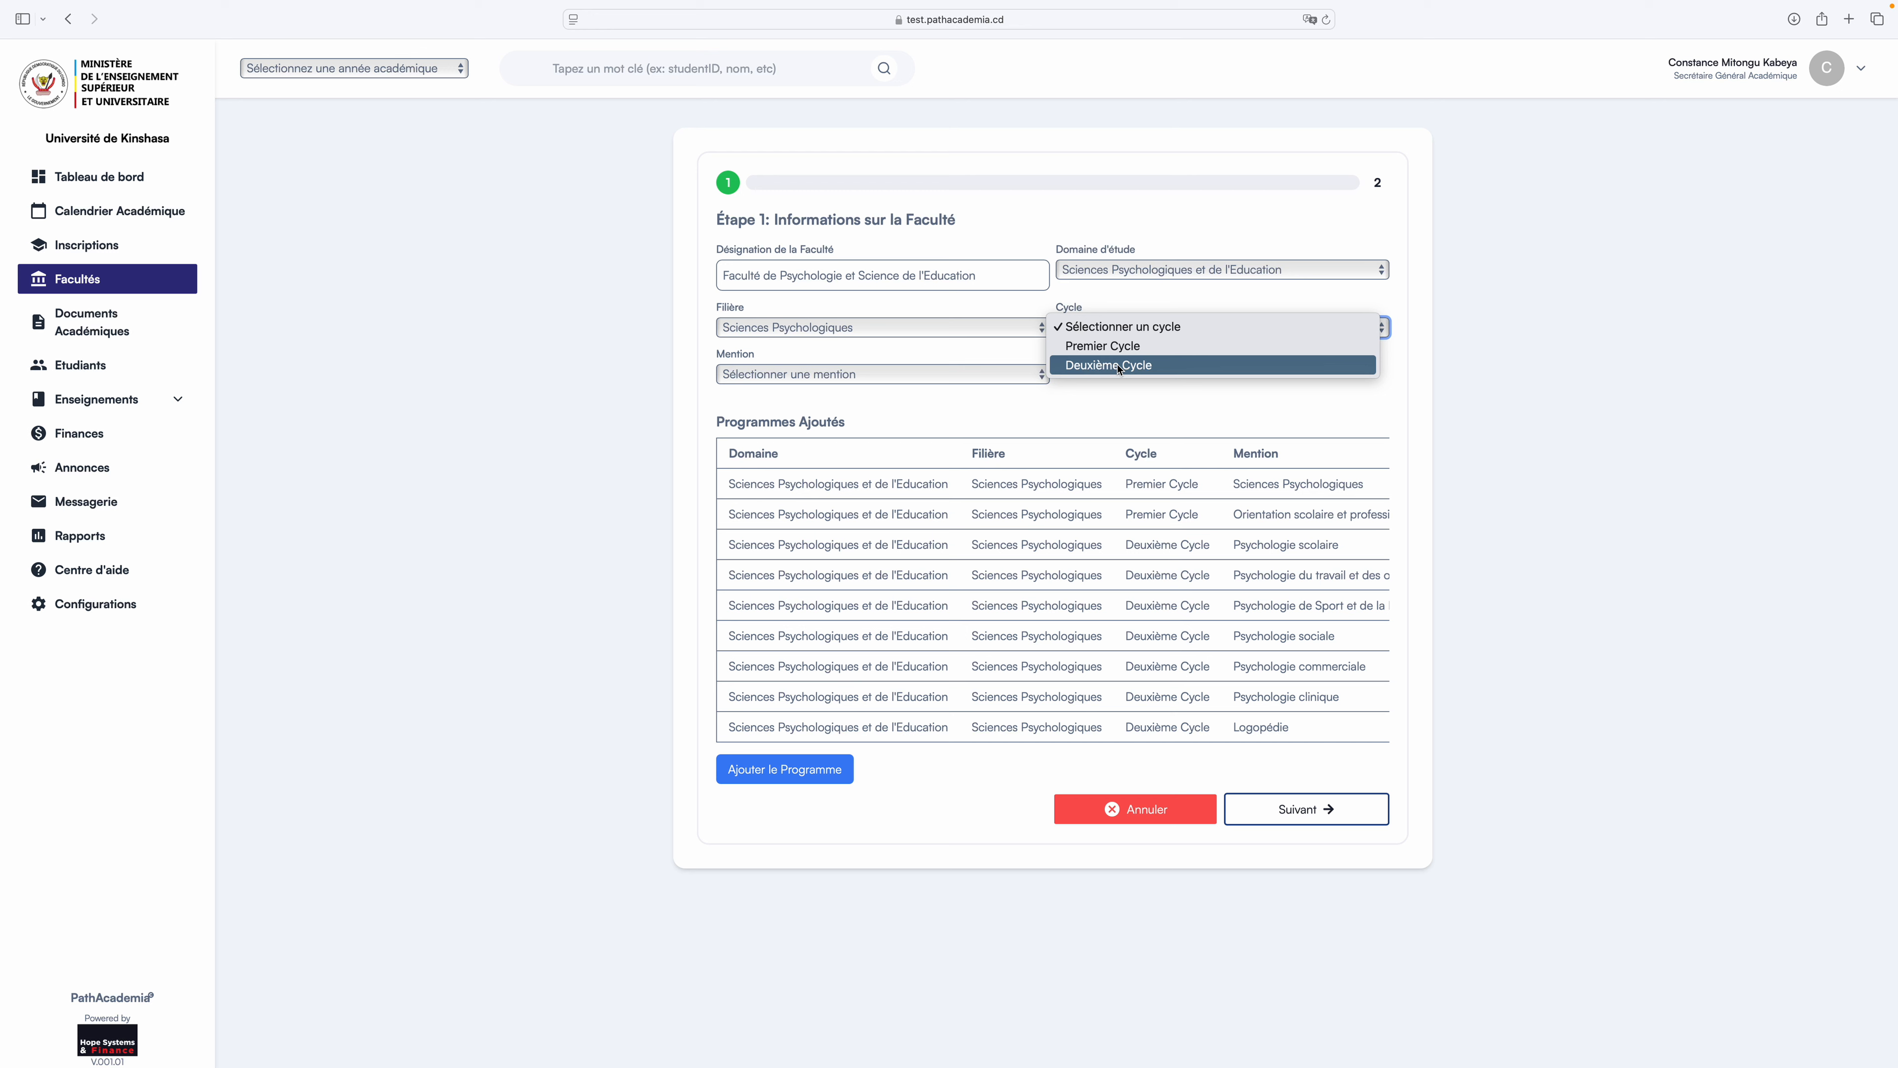
click(1125, 365)
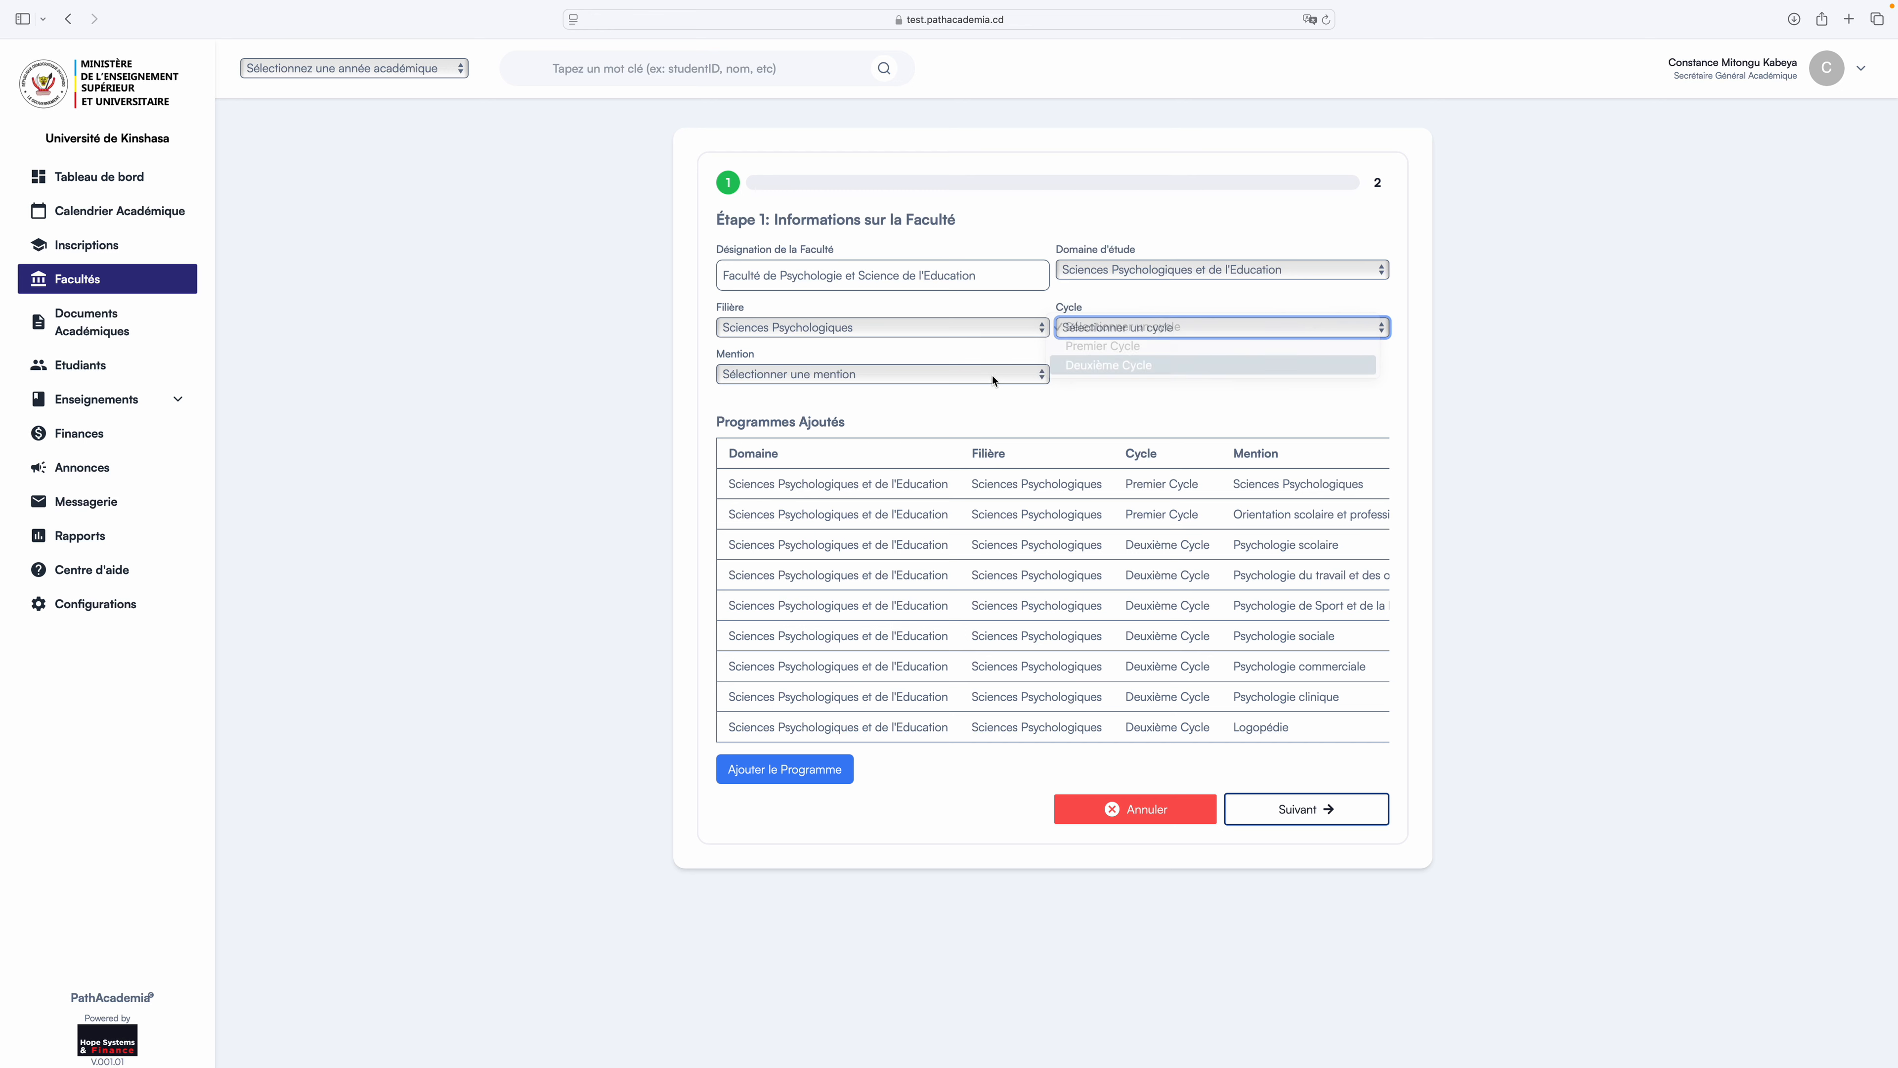
click(987, 381)
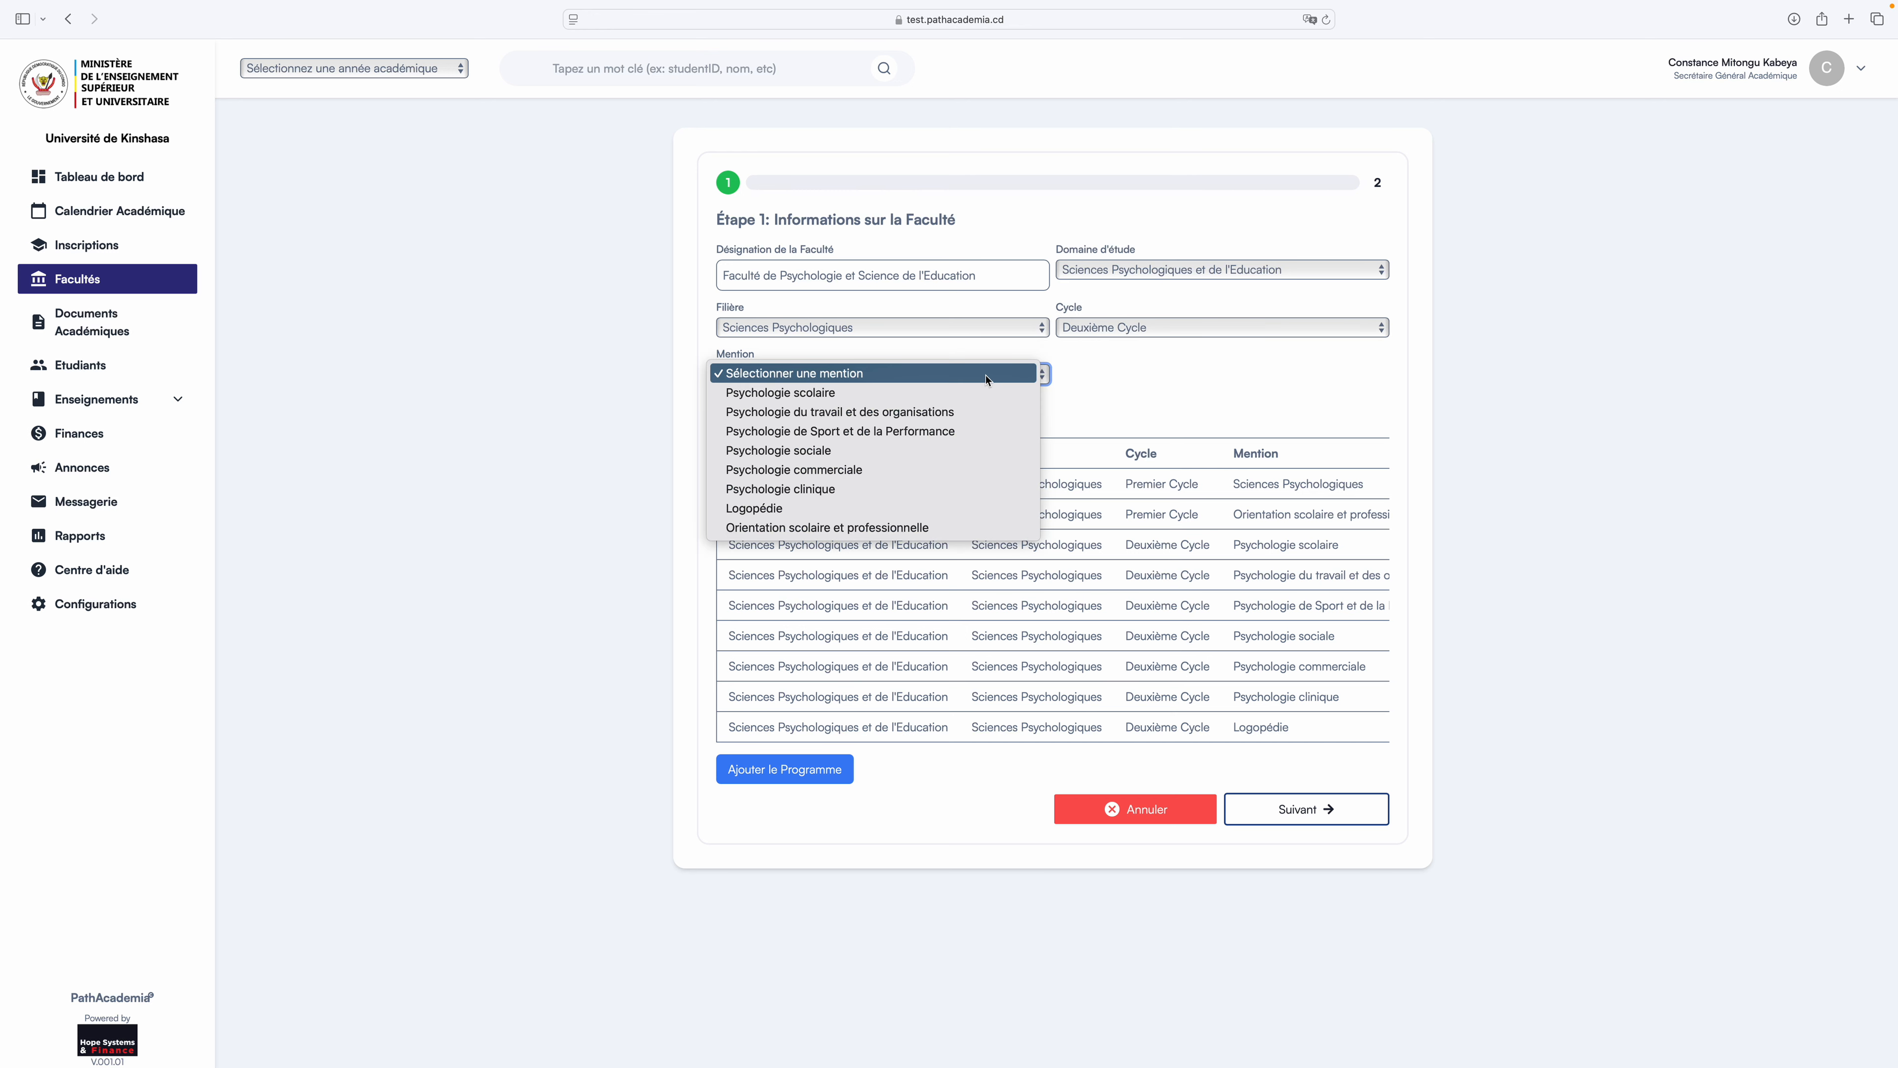
click(964, 527)
click(818, 769)
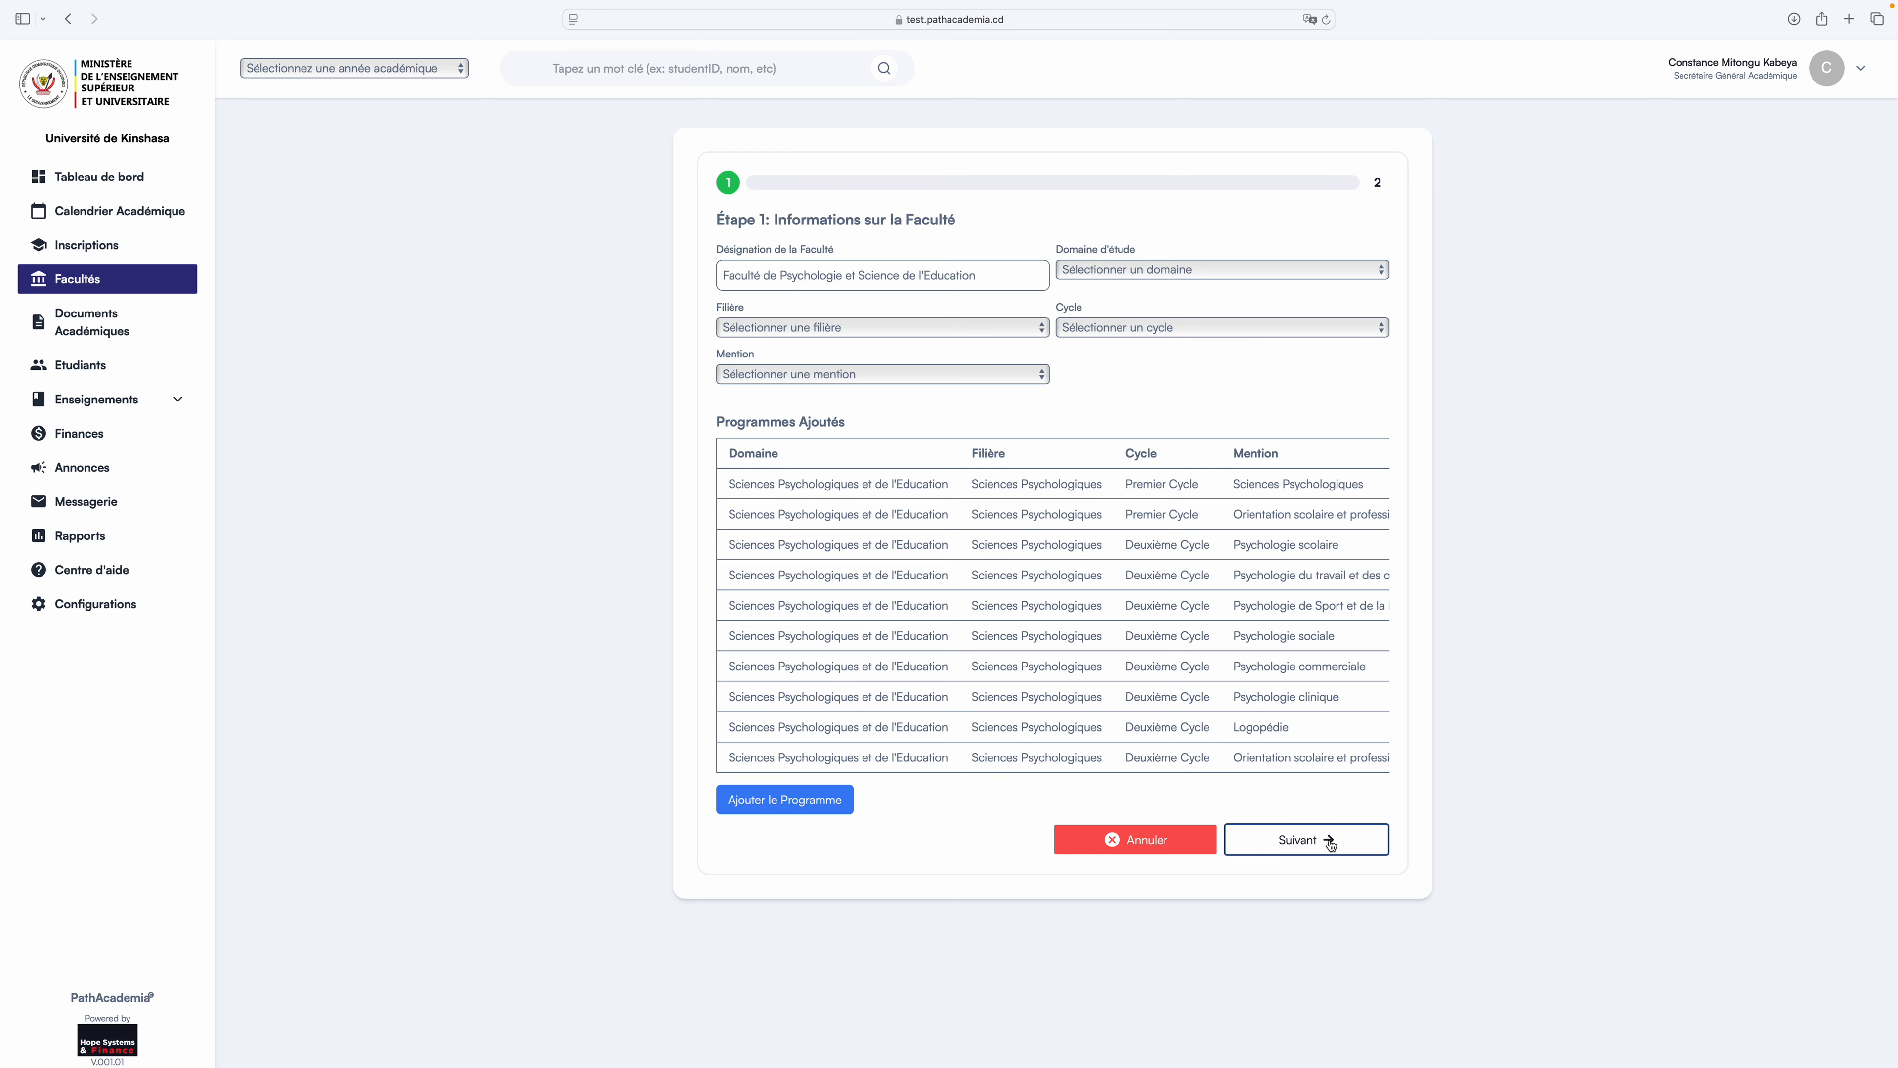
Continue past the faculty information stage and submit the Faculté de Psychologie et Science de l'Education with its added programmes.
scroll(1310, 801, down, 2)
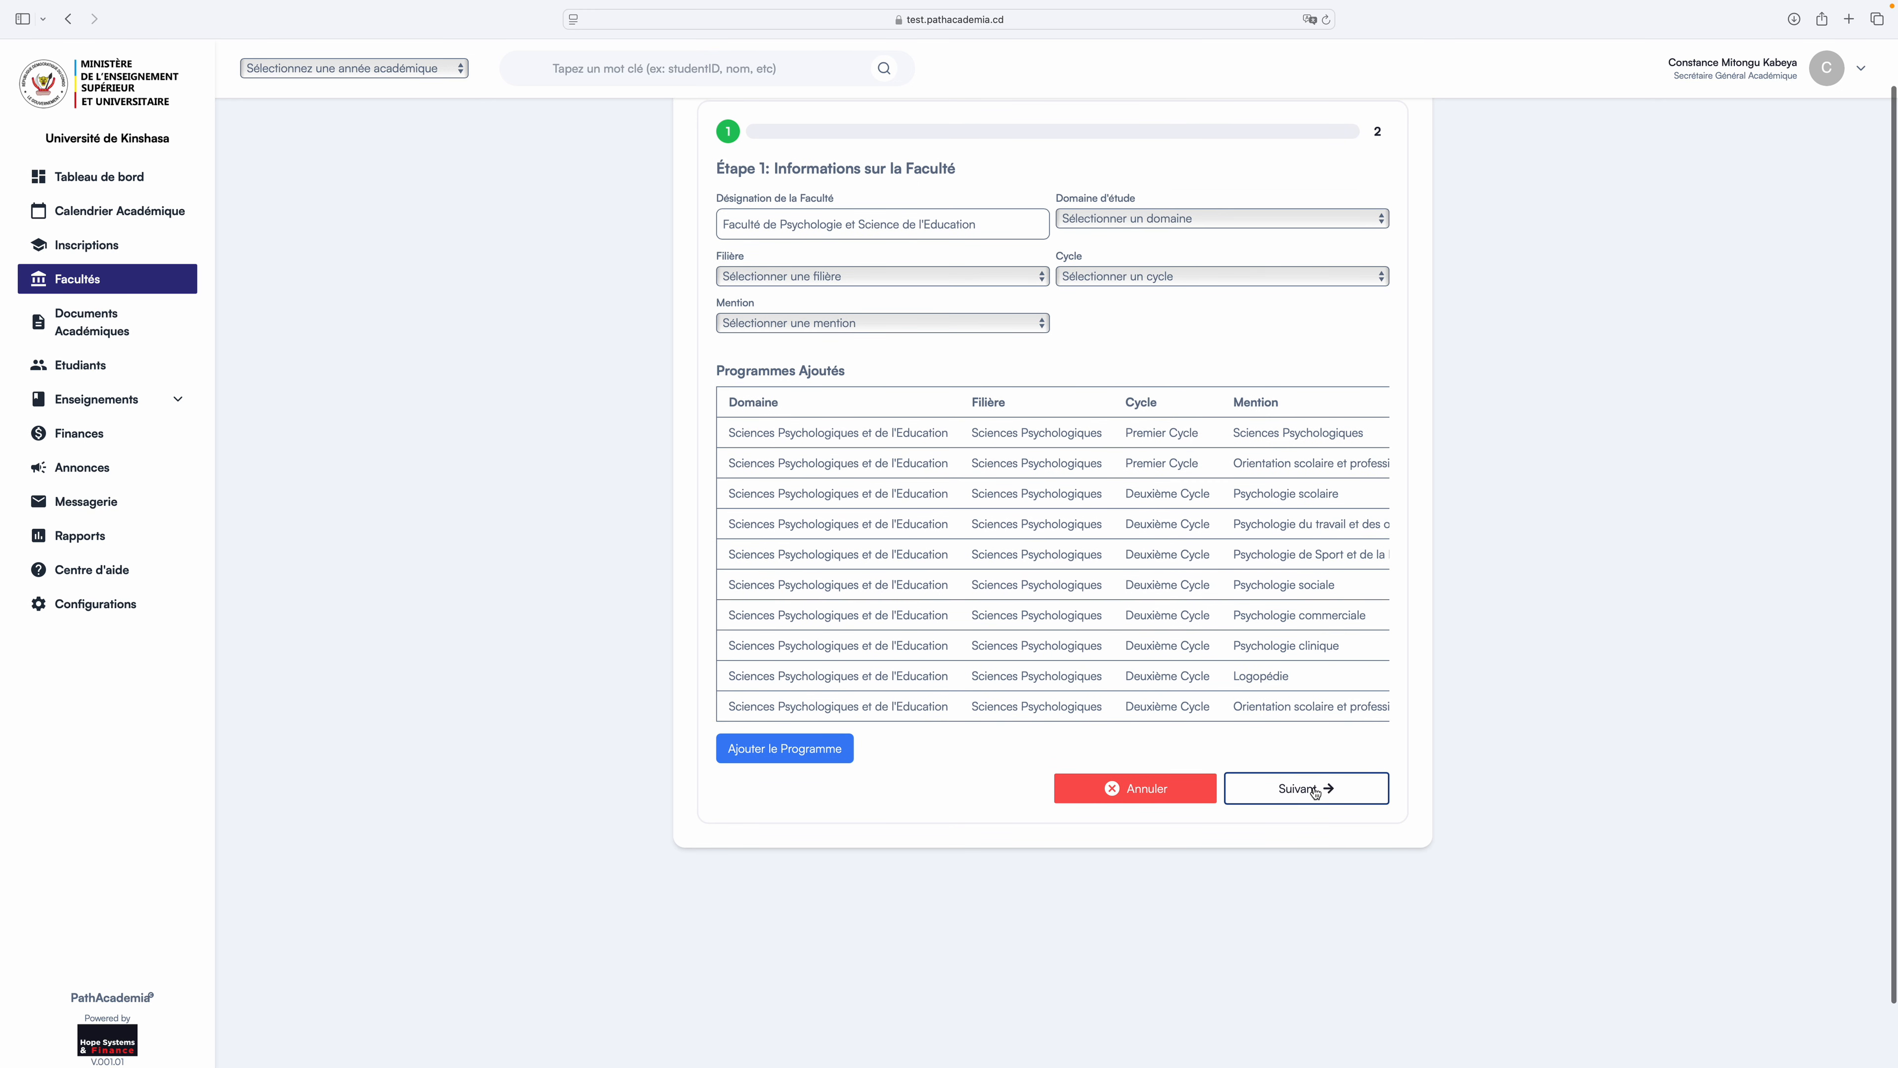
click(1314, 792)
click(1337, 789)
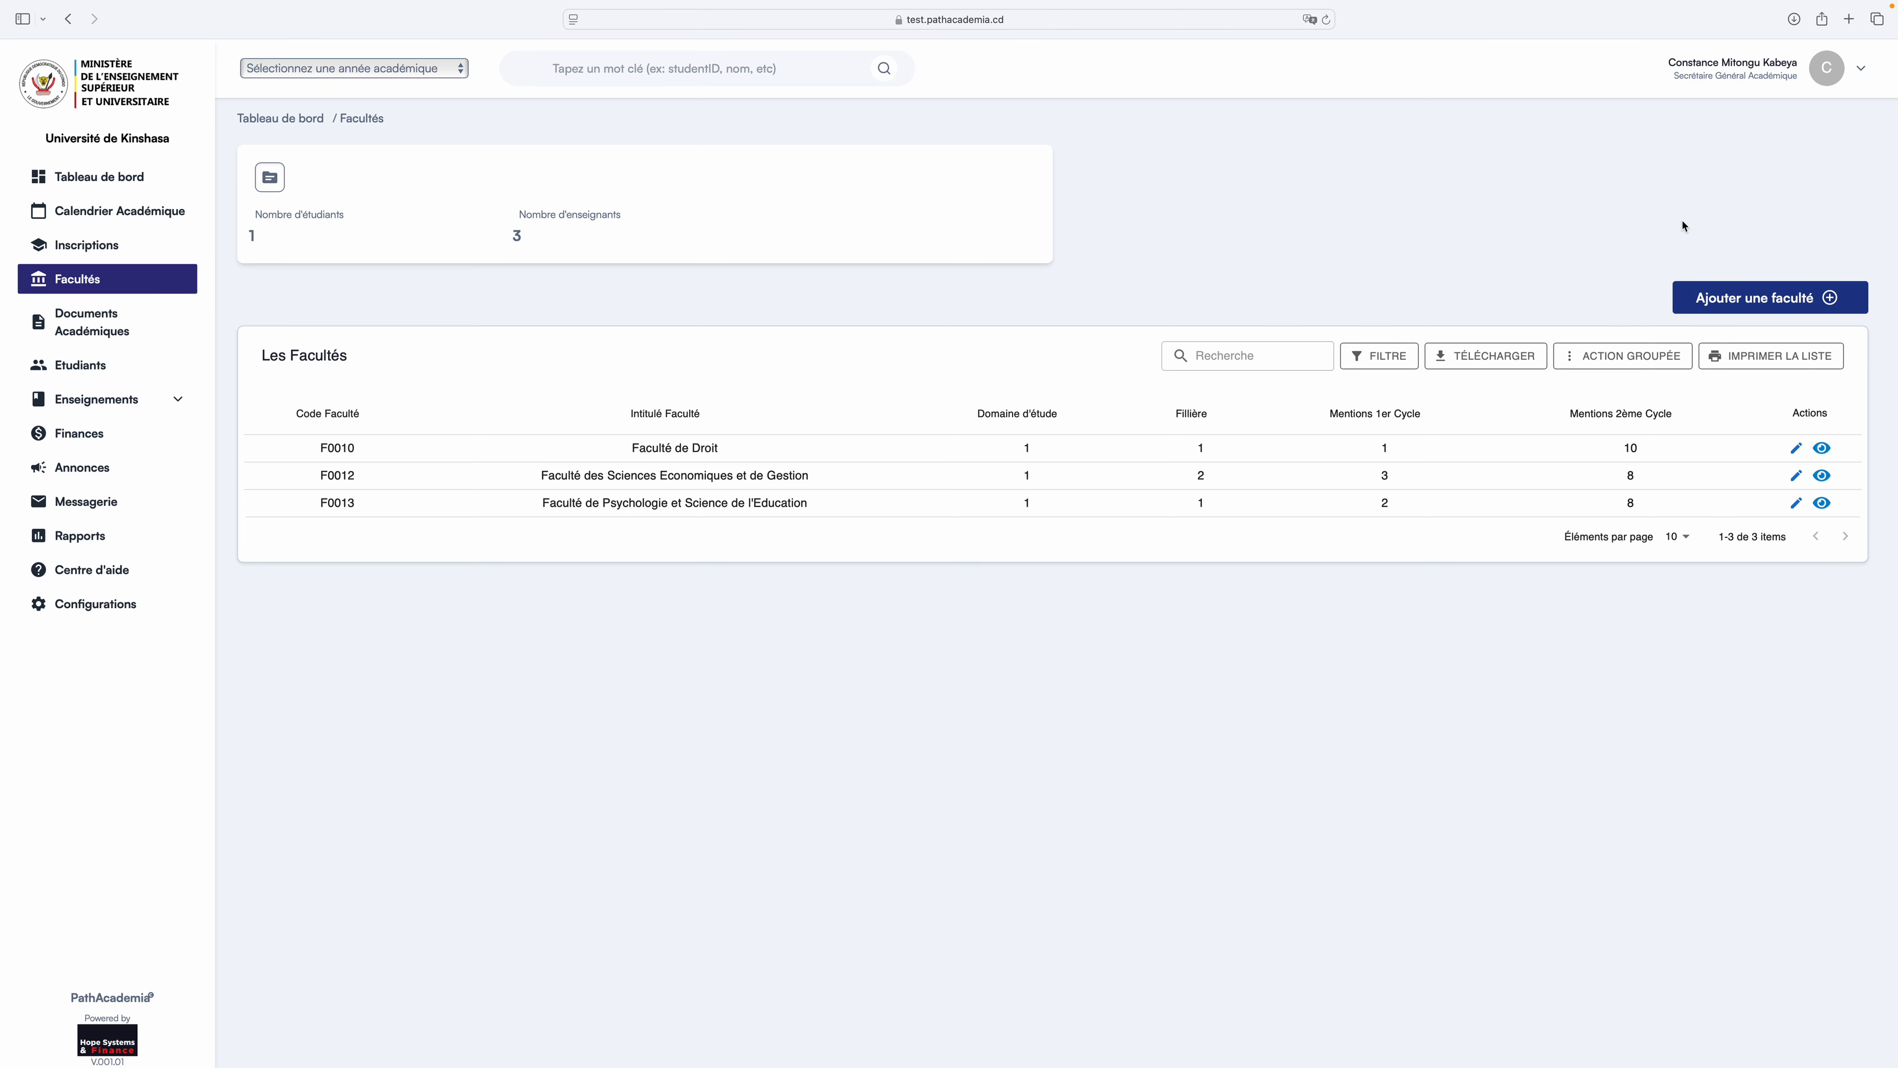
click(1861, 68)
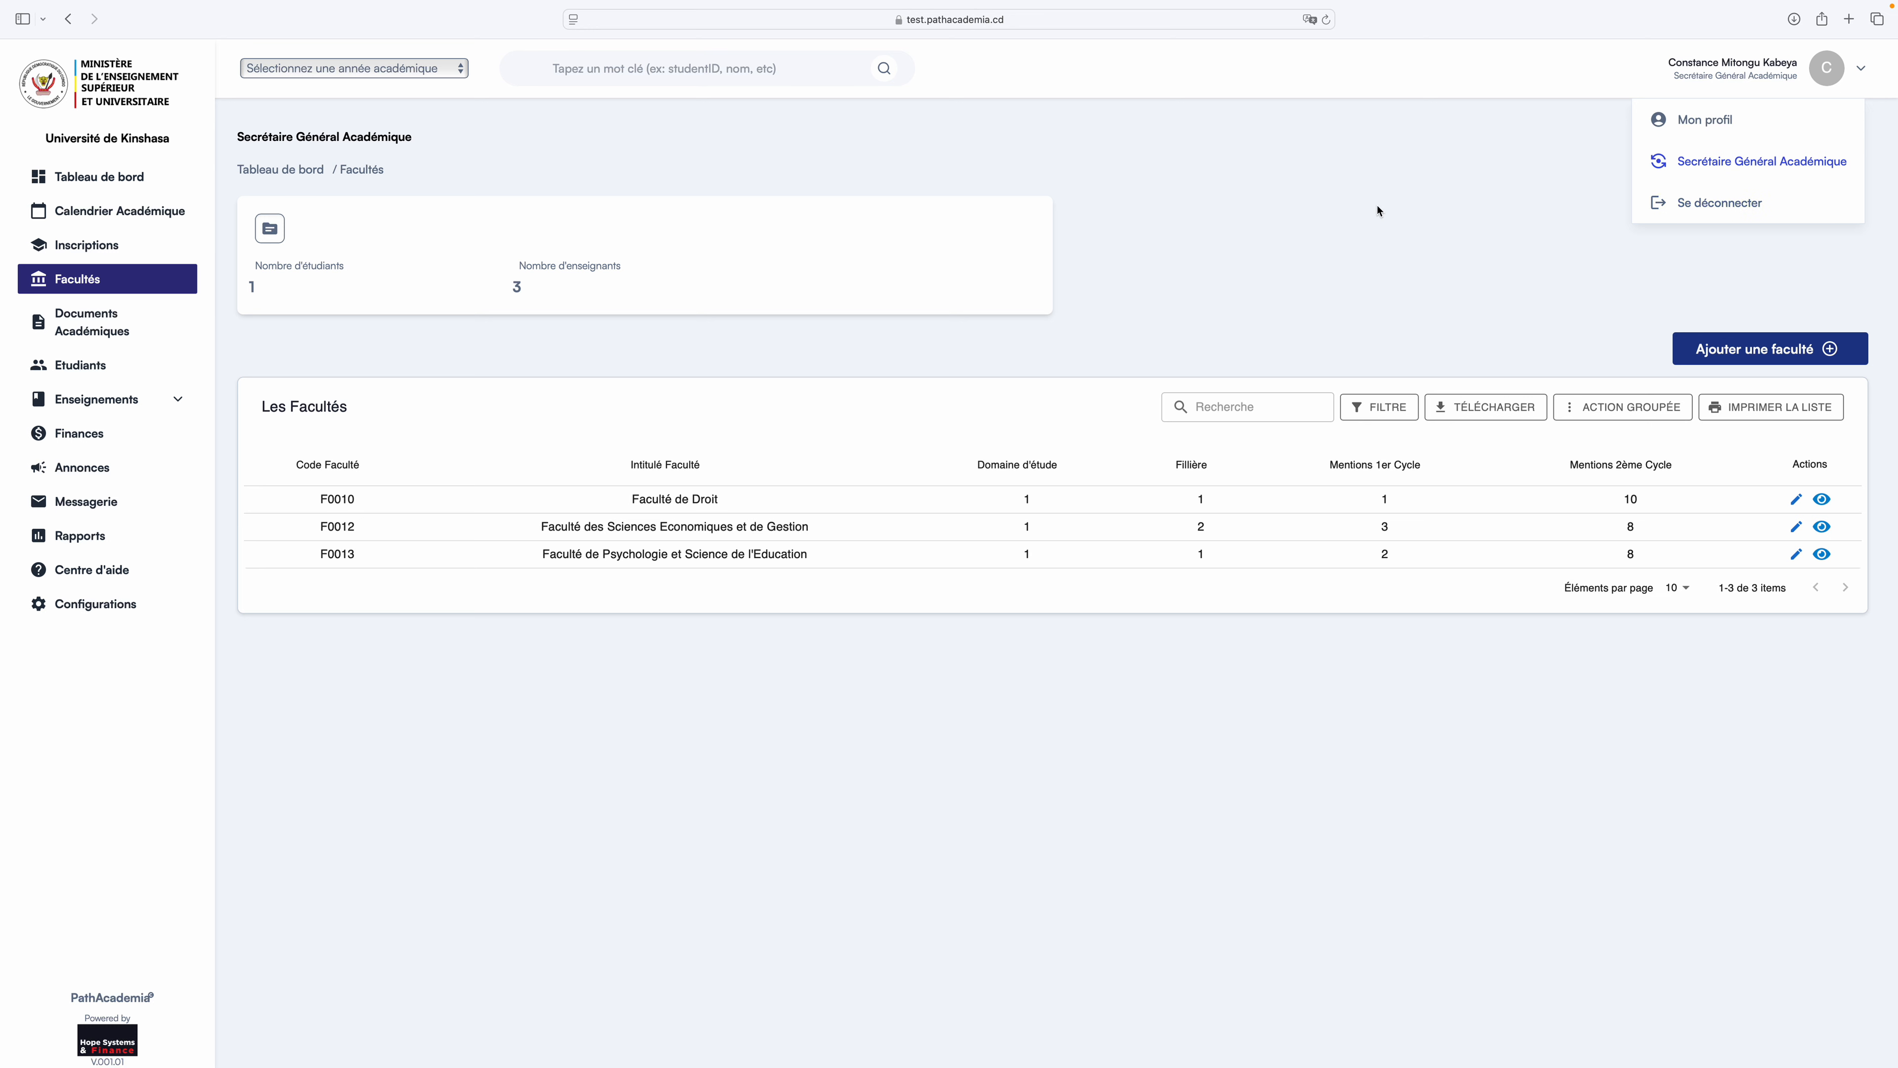
click(1316, 245)
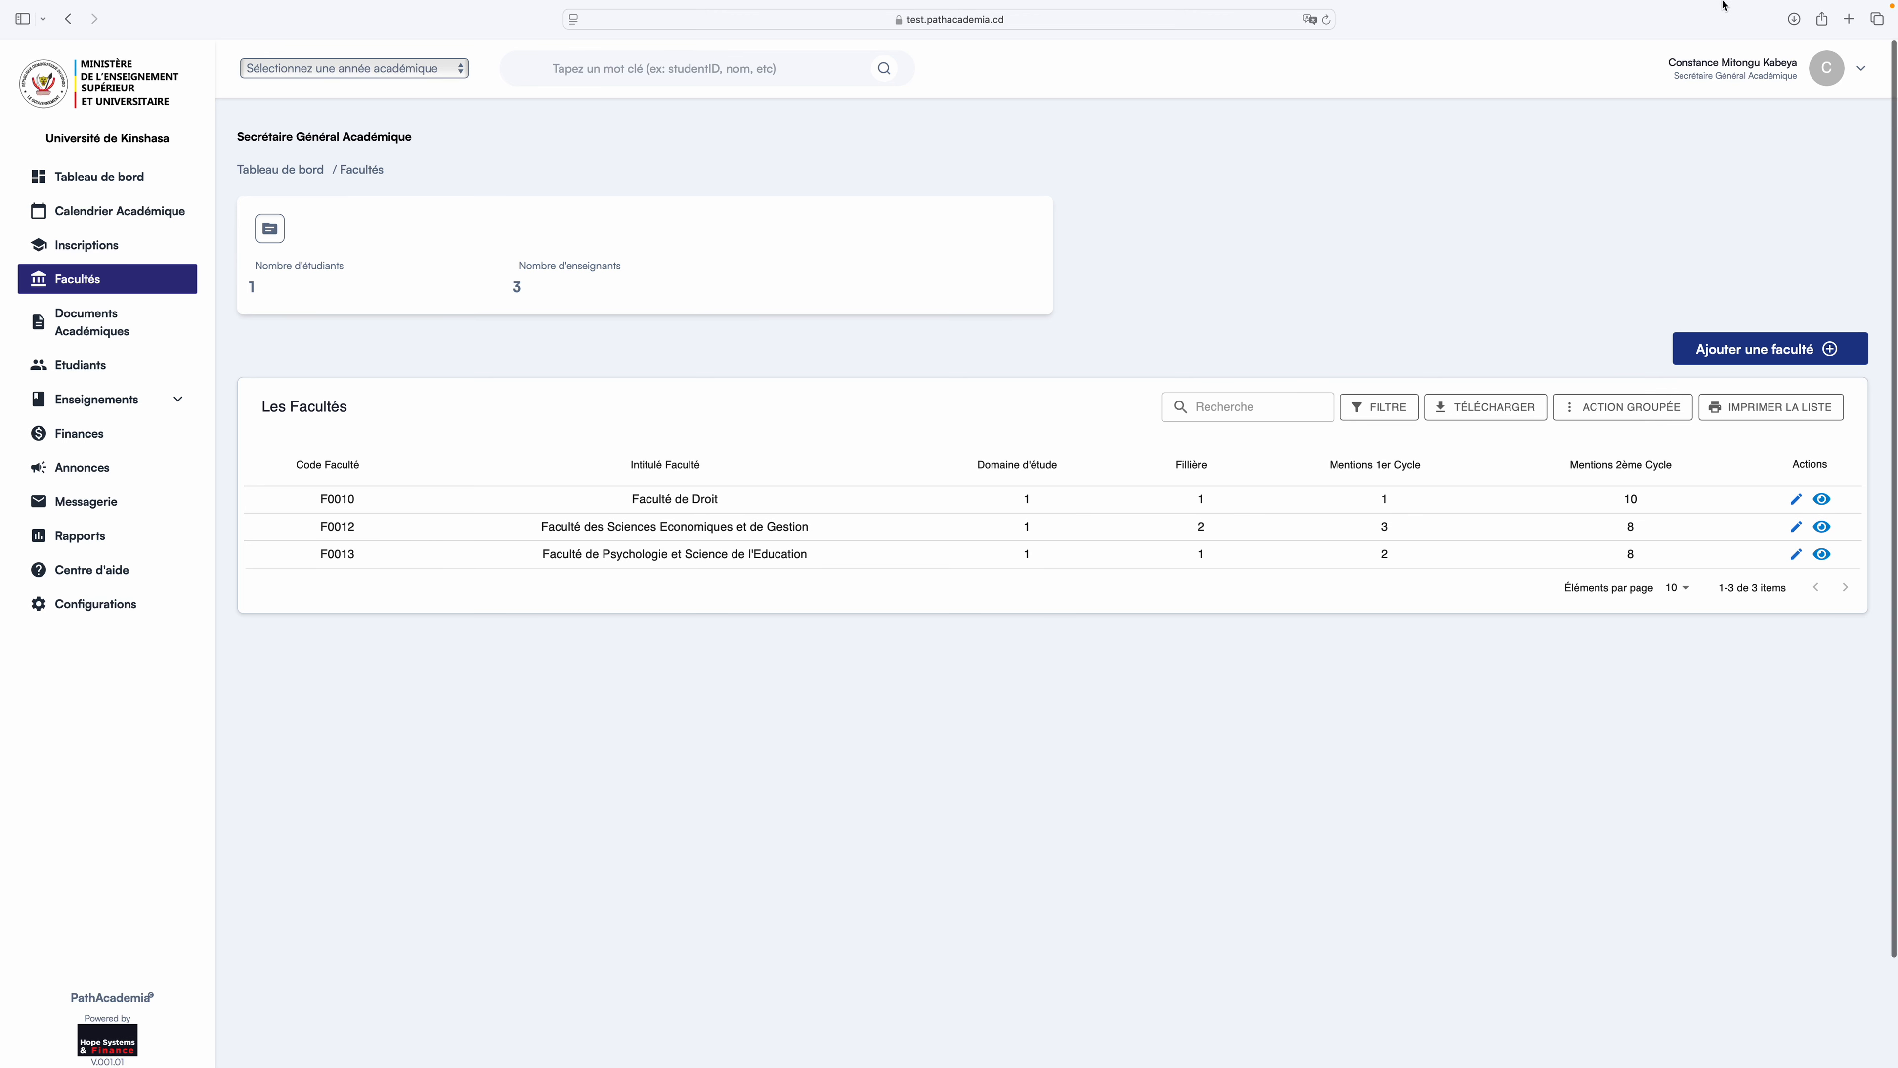